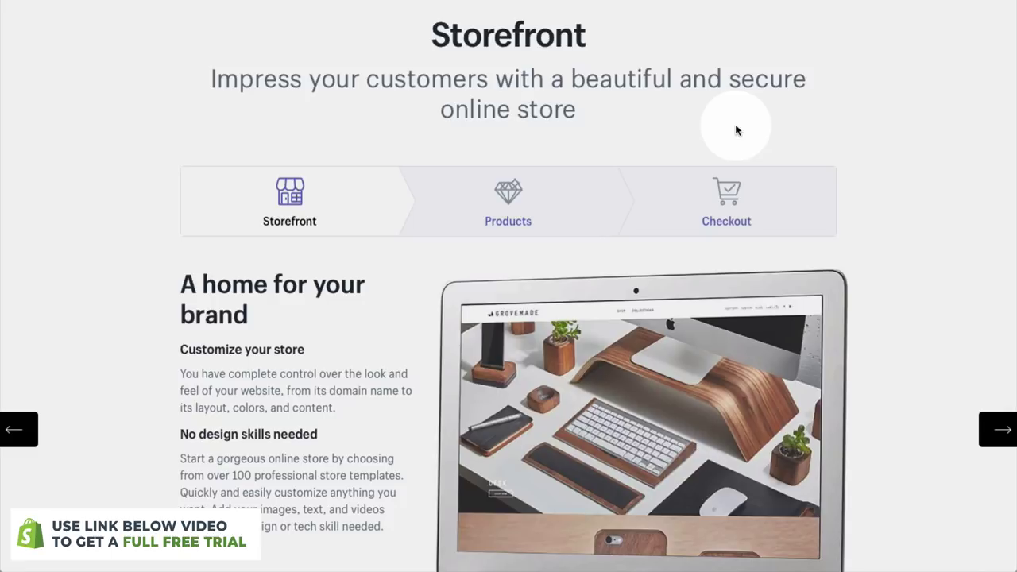
Step: Scroll back up to the extended 30-day free trial signup and focus its e-mail field
{"action": "scroll", "coordinate": [735, 130], "scroll_direction": "down", "scroll_amount": 3}
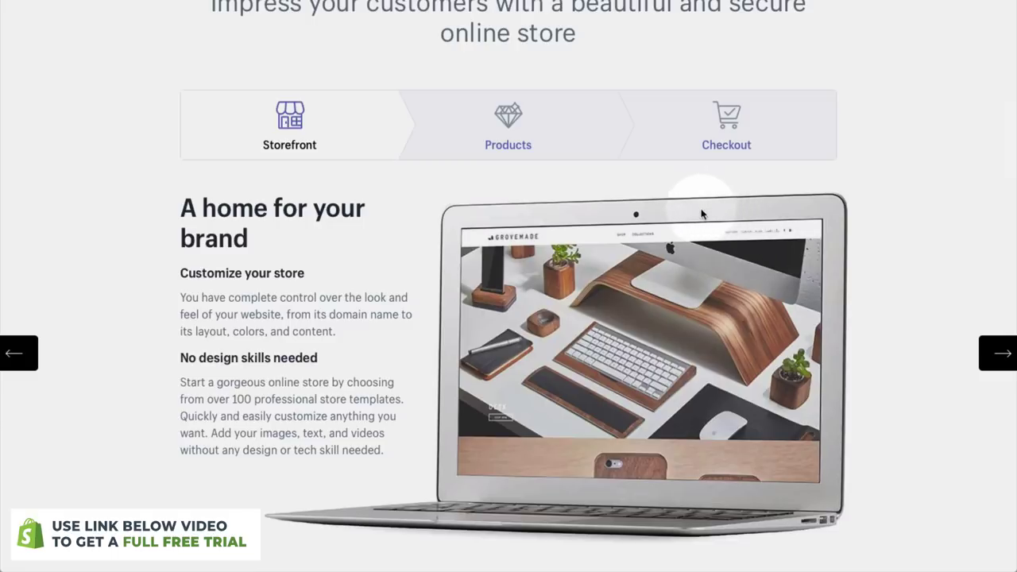
{"action": "scroll", "coordinate": [699, 222], "scroll_direction": "down", "scroll_amount": 1}
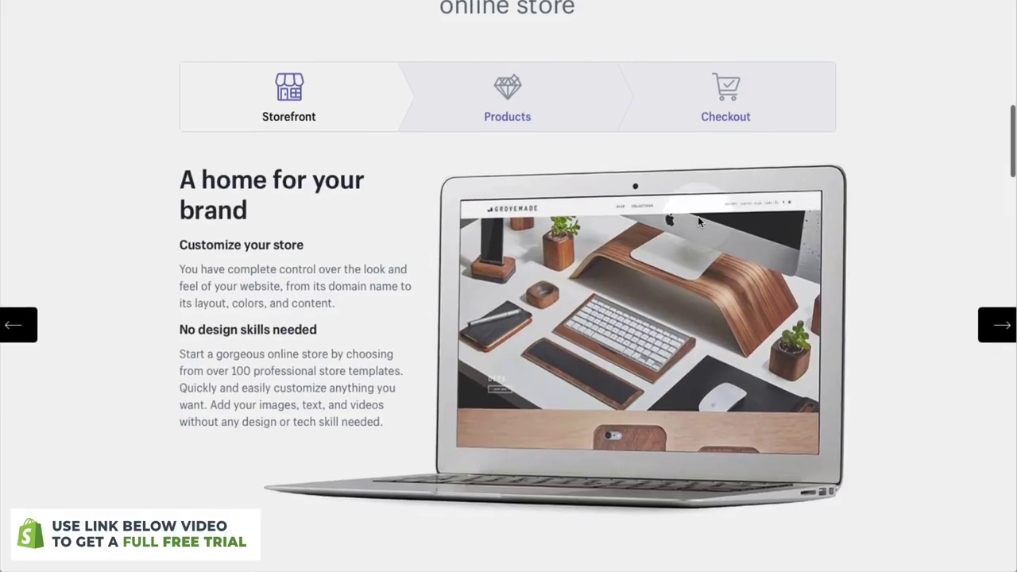
{"action": "scroll", "coordinate": [698, 216], "scroll_direction": "up", "scroll_amount": 1}
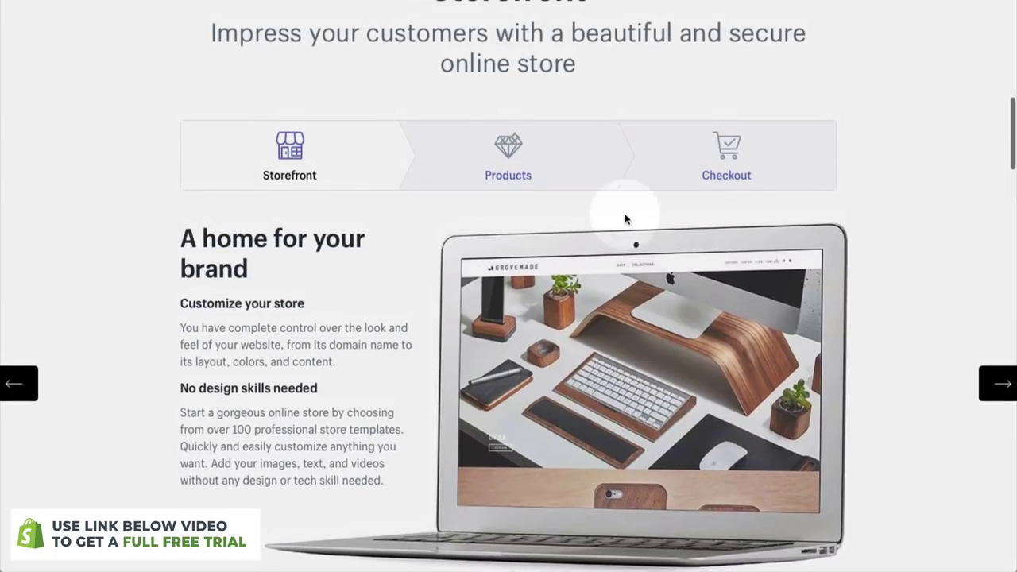
{"action": "scroll", "coordinate": [593, 212], "scroll_direction": "up", "scroll_amount": 2}
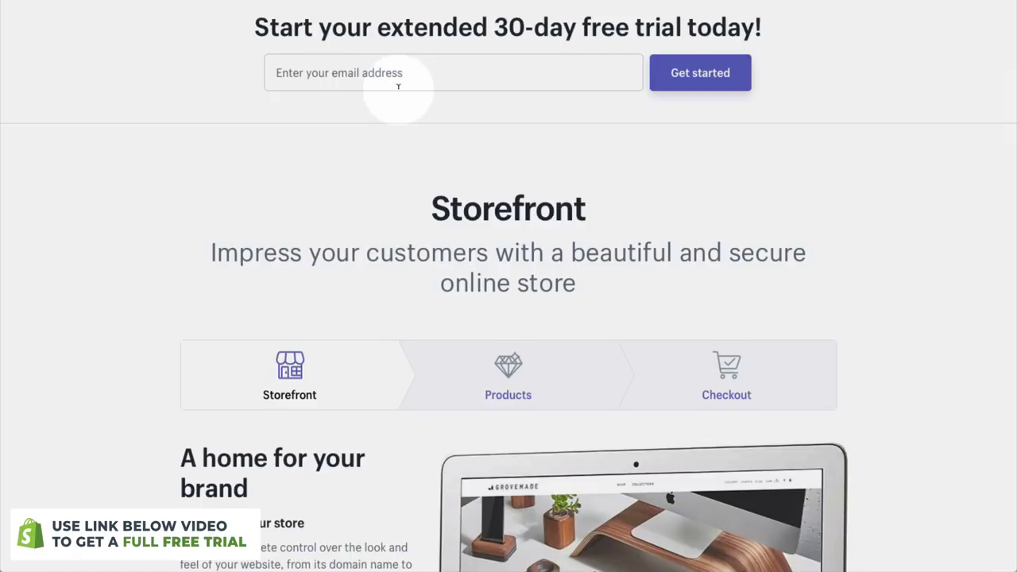
{"action": "left_click", "coordinate": [367, 75]}
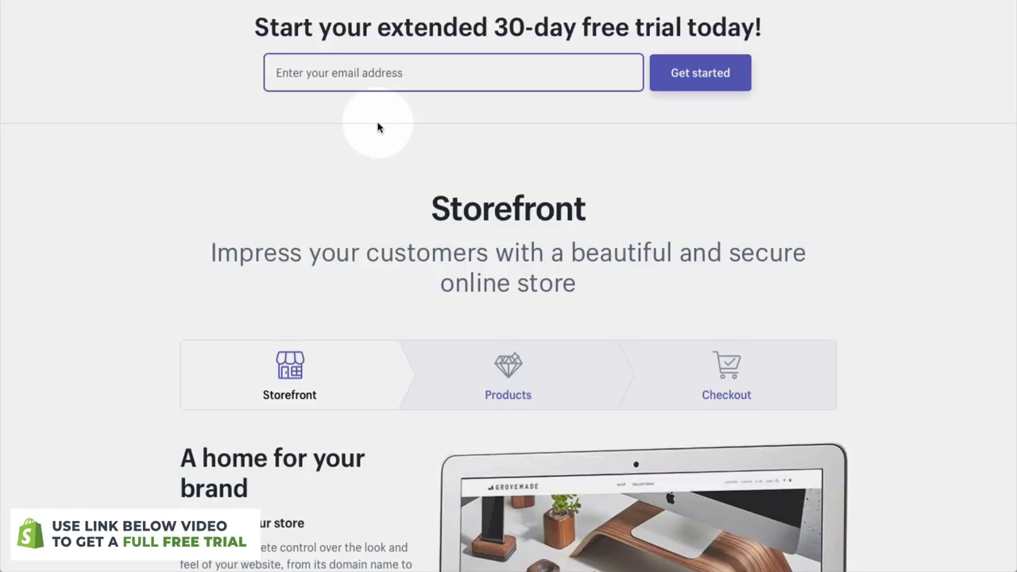
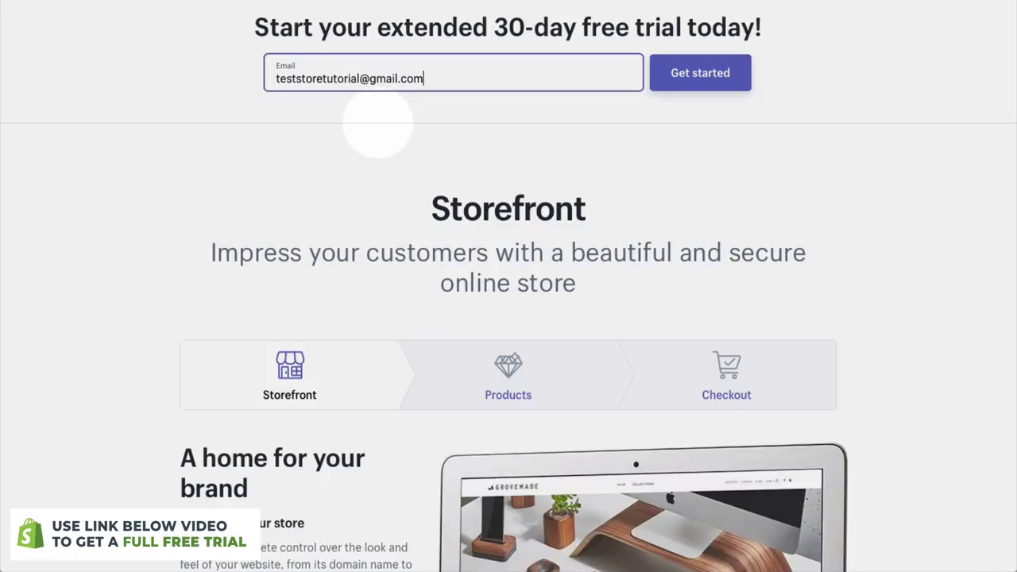
Step: Enter the account e-mail address in the free-trial box and submit it with Get started
{"action": "left_click", "coordinate": [699, 73]}
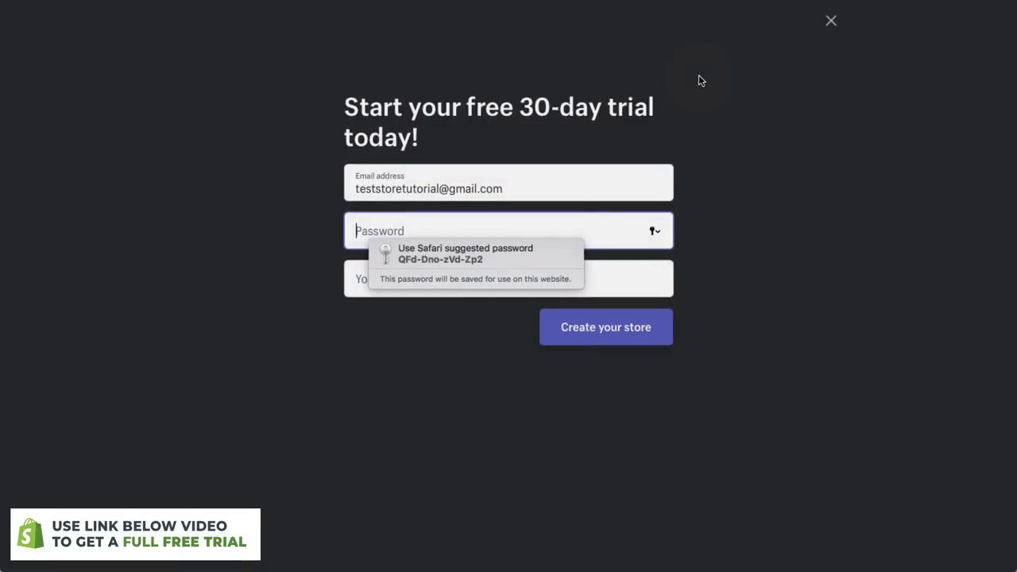
Step: Enter a password and the store name 'Outdoor Wilderness Today', then create the store
{"action": "left_click", "coordinate": [563, 183]}
{"action": "left_click", "coordinate": [562, 226]}
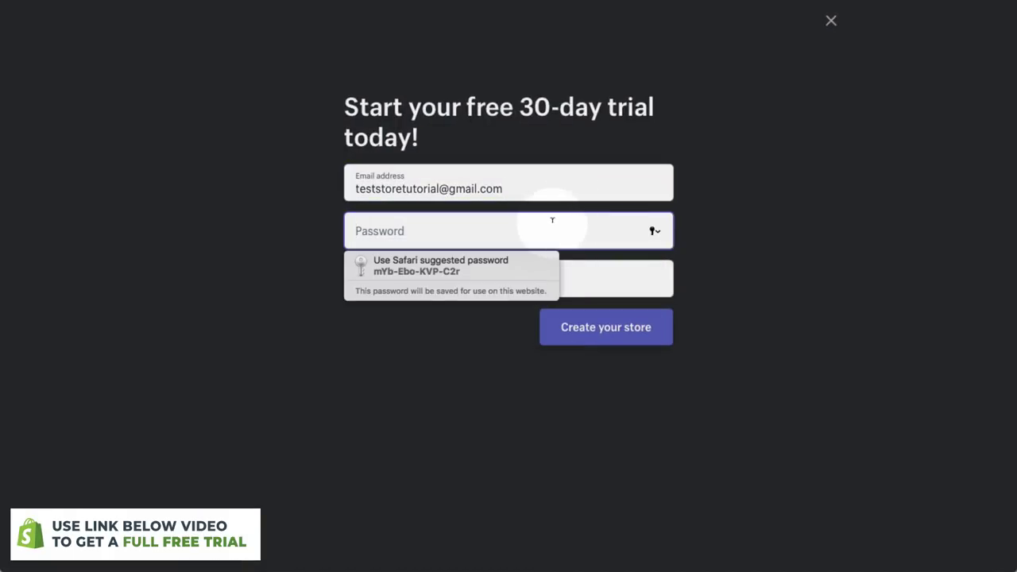
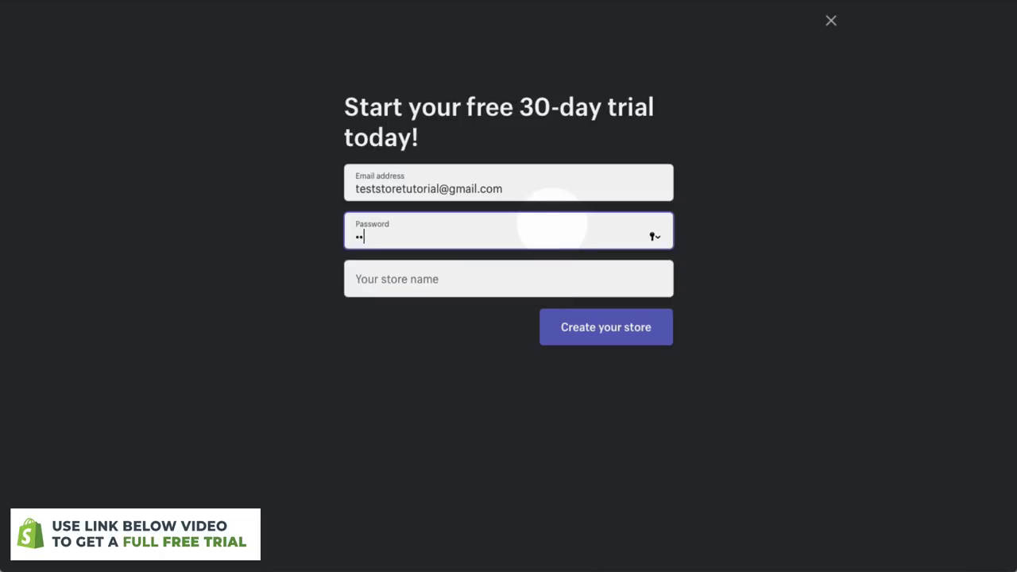
{"action": "key", "text": "Tab"}
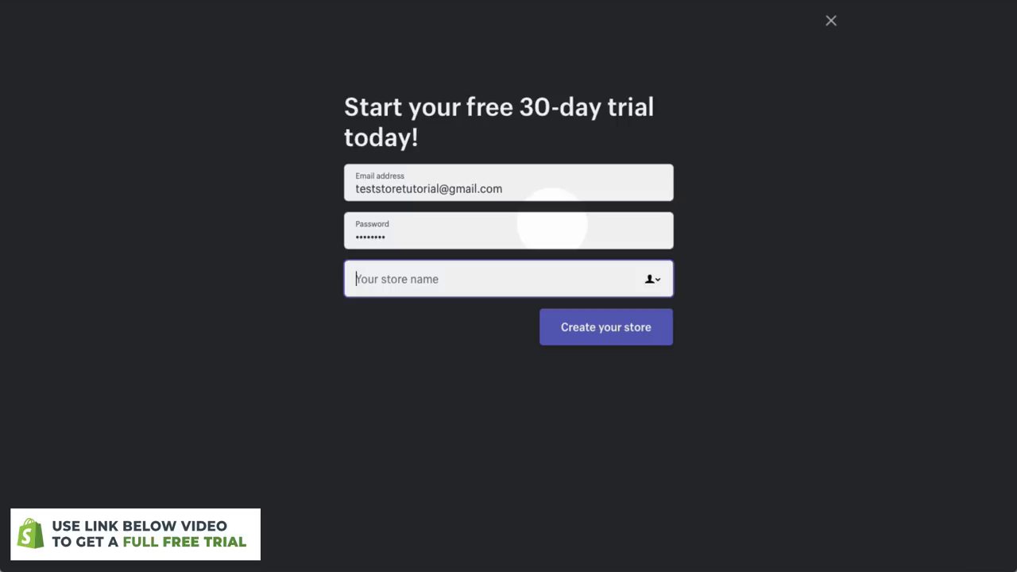
{"action": "type", "text": "Ou"}
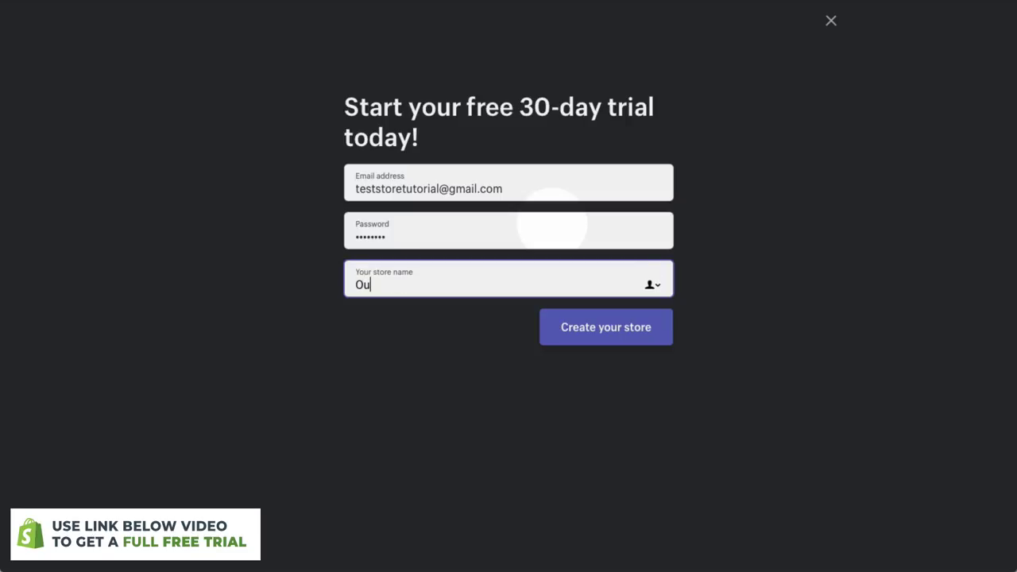
{"action": "type", "text": "tdoor Wil"}
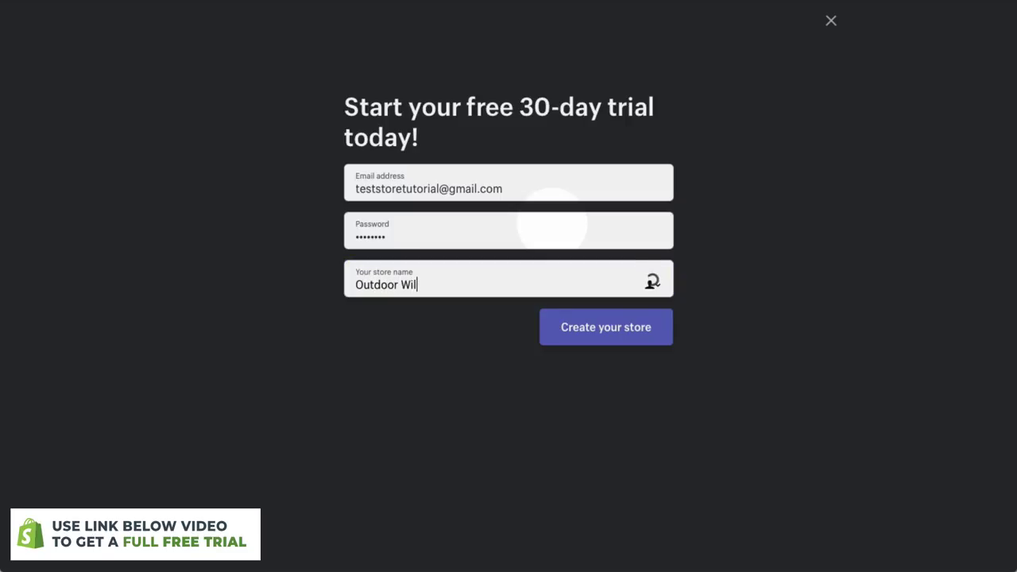
{"action": "type", "text": "derness"}
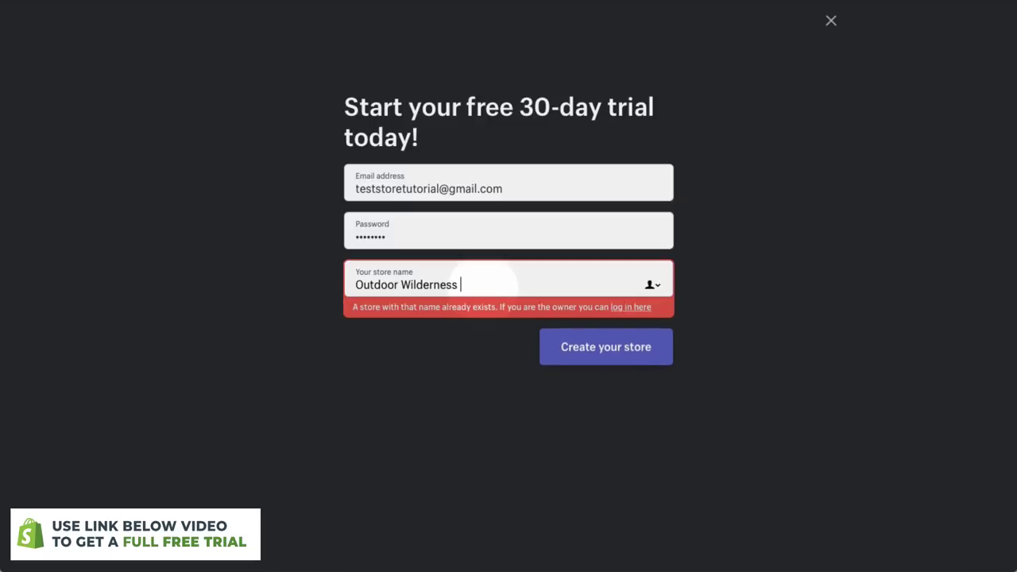
{"action": "type", "text": " Today"}
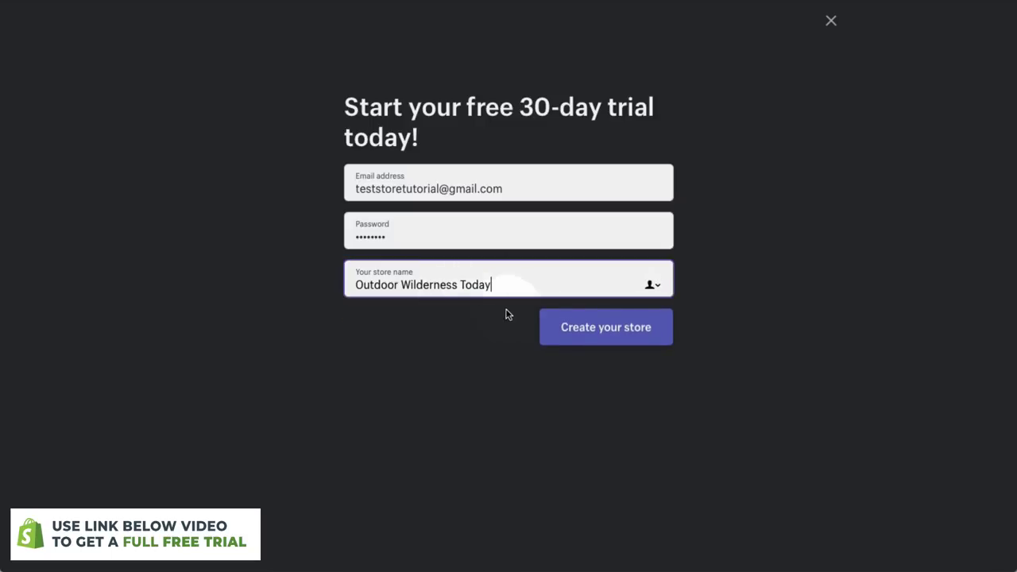
{"action": "left_click", "coordinate": [573, 327]}
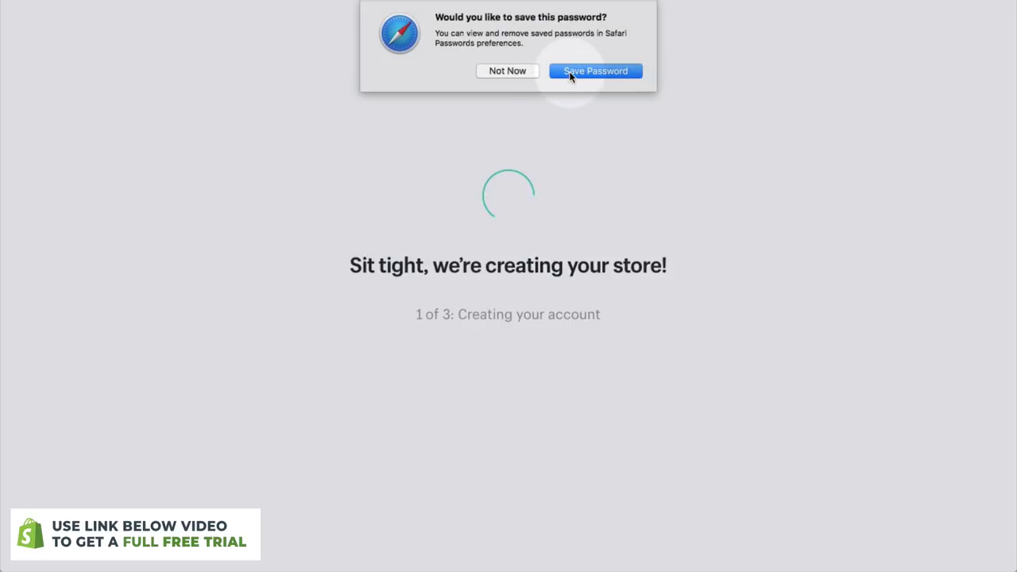
Step: Save the browser password, then answer: not selling yet, product launching in weeks, 0 SEK revenue
{"action": "left_click", "coordinate": [570, 73]}
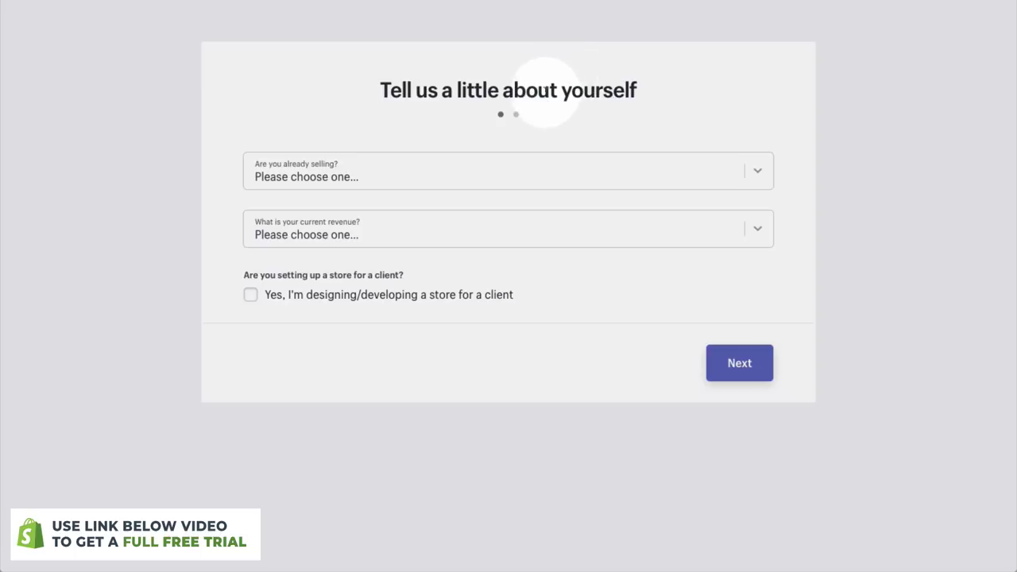
{"action": "left_click", "coordinate": [467, 175]}
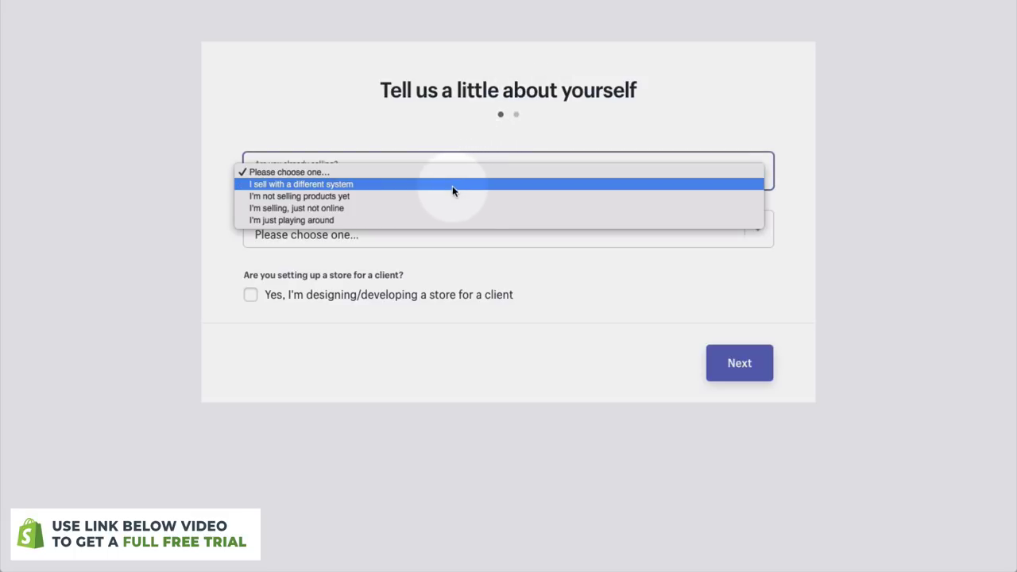
{"action": "left_click", "coordinate": [452, 195]}
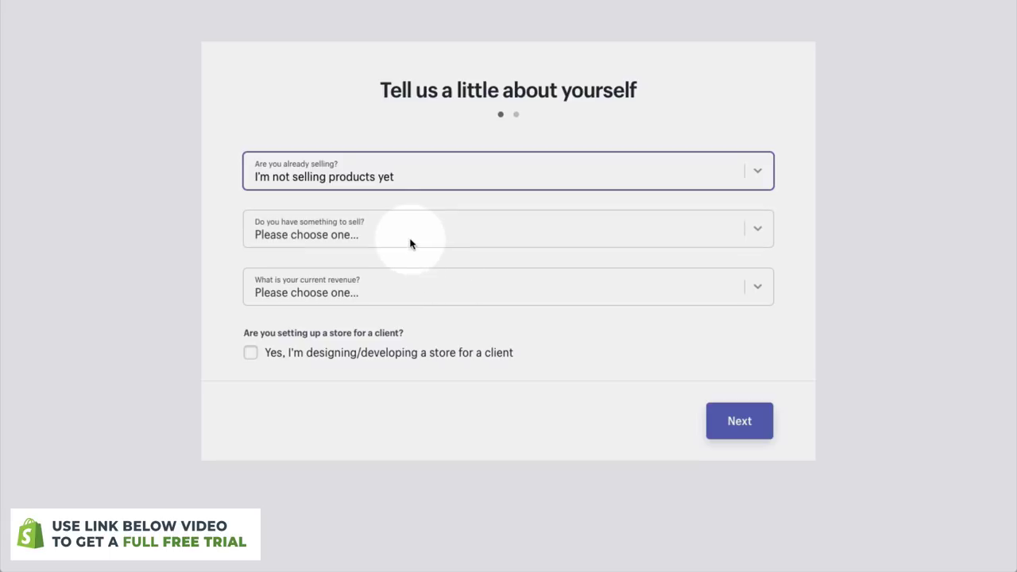
{"action": "left_click", "coordinate": [410, 239]}
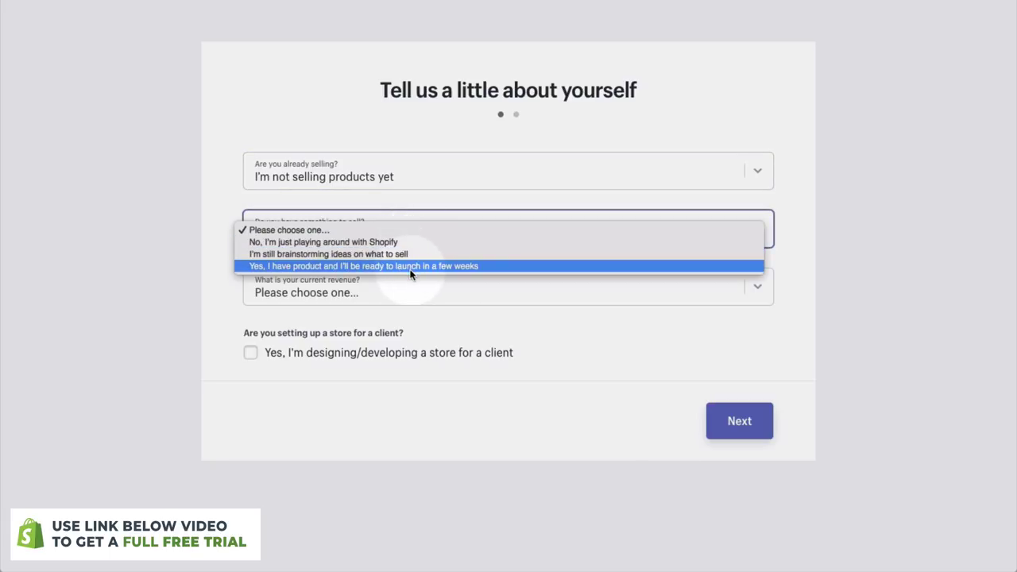
{"action": "left_click", "coordinate": [410, 272]}
{"action": "left_click", "coordinate": [401, 295]}
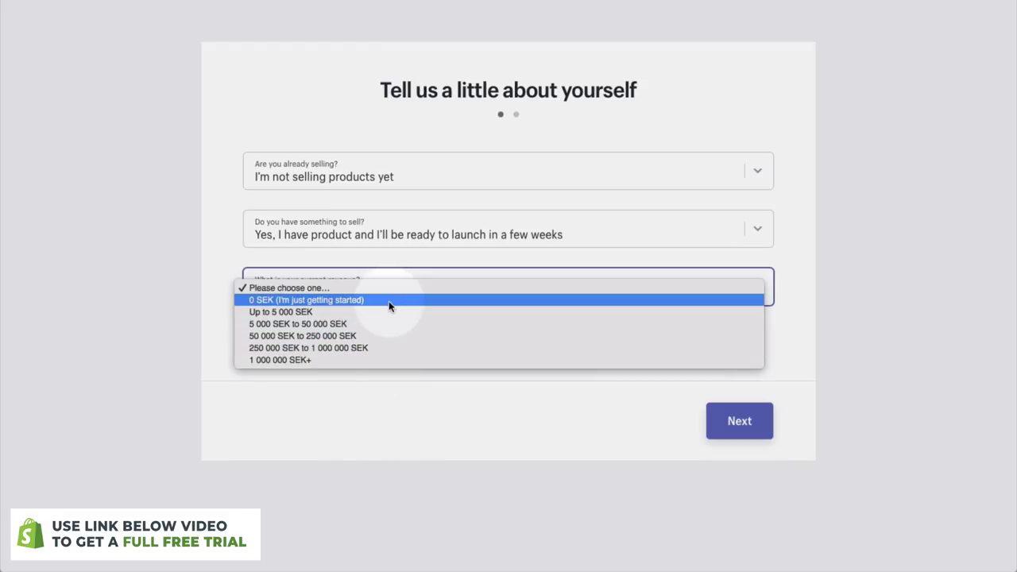
{"action": "left_click", "coordinate": [388, 301]}
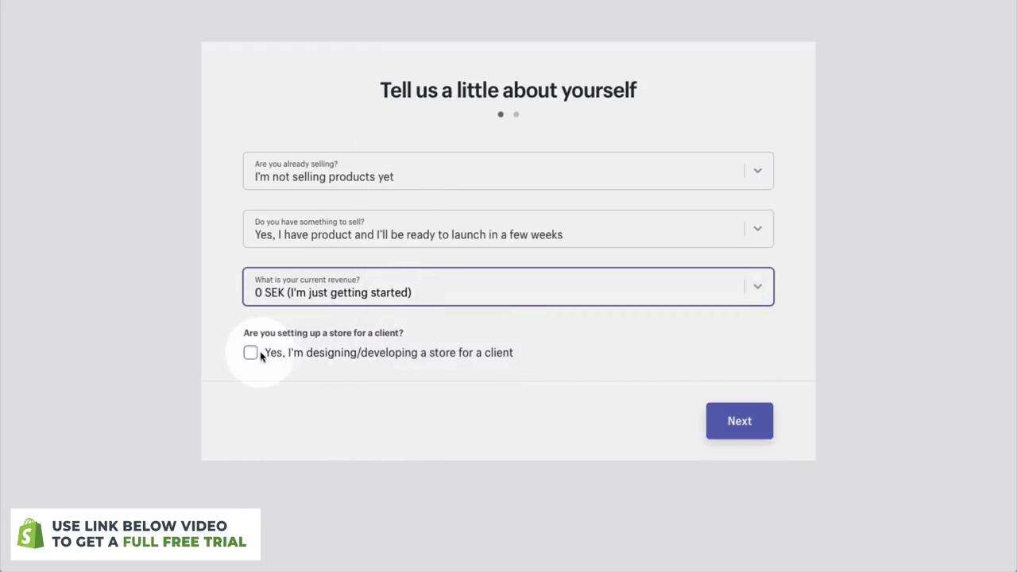
{"action": "left_click", "coordinate": [715, 420]}
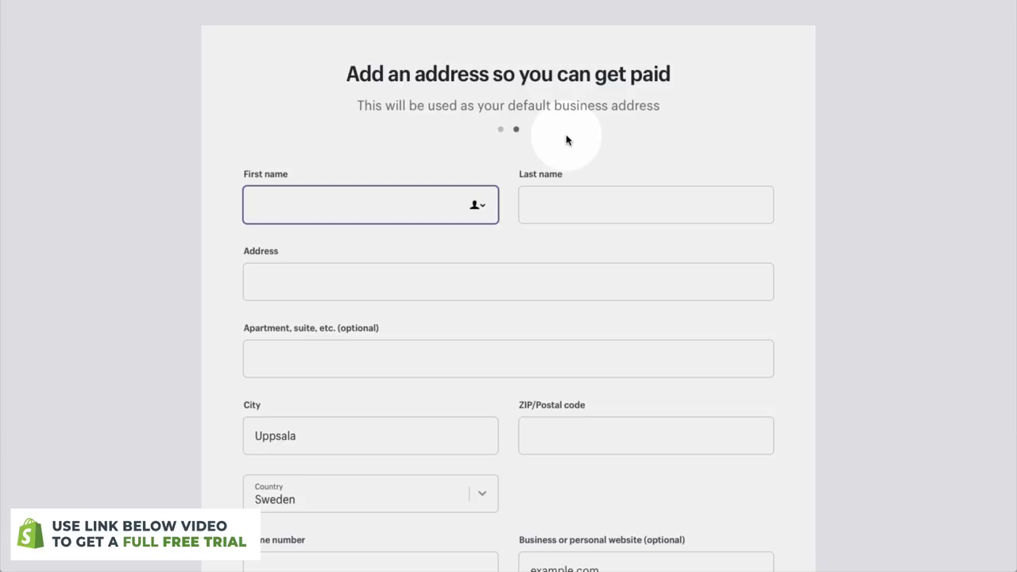
Step: Enter the owner's first and last name and the street address
{"action": "key", "text": "Tab"}
{"action": "key", "text": "Tab"}
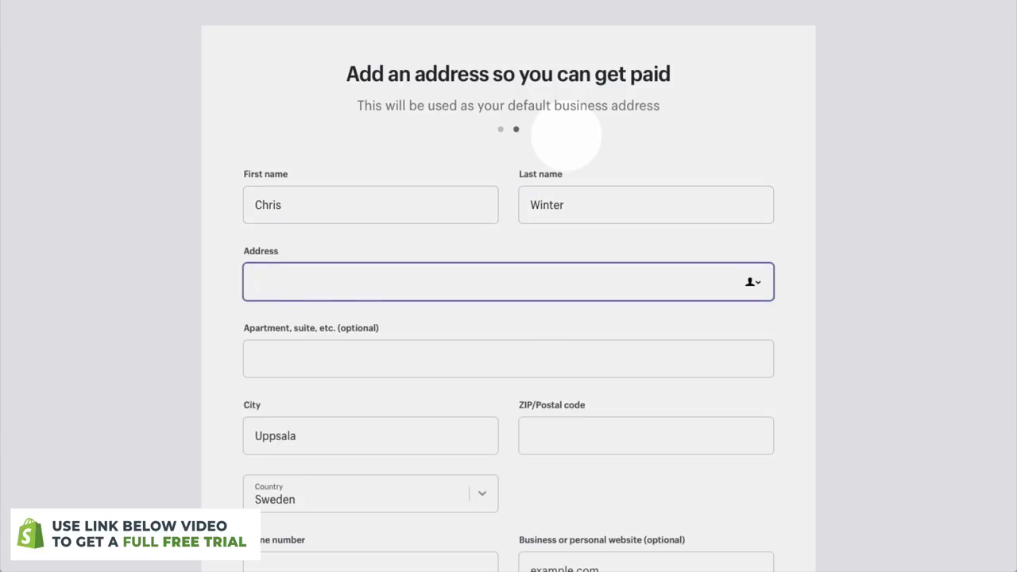
{"action": "type", "text": "78 Fake Street"}
{"action": "key", "text": "Tab"}
Step: Add the postal code, phone number and website outdoorwilderness.com, then enter the store
{"action": "key", "text": "Tab"}
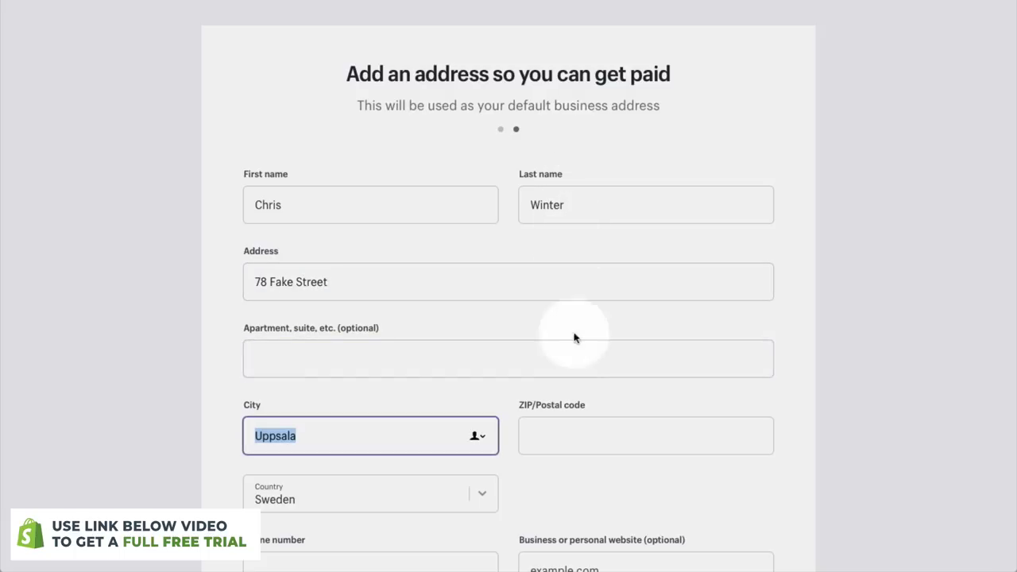
{"action": "scroll", "coordinate": [572, 358], "scroll_direction": "down", "scroll_amount": 1}
{"action": "key", "text": "Tab"}
{"action": "type", "text": "83920"}
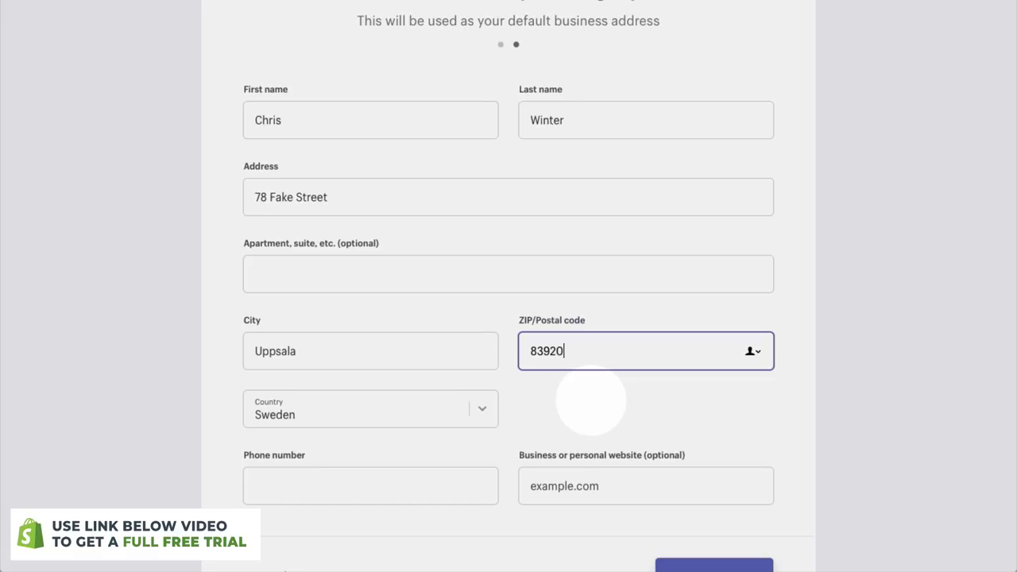
{"action": "key", "text": "Tab"}
{"action": "left_click", "coordinate": [405, 494]}
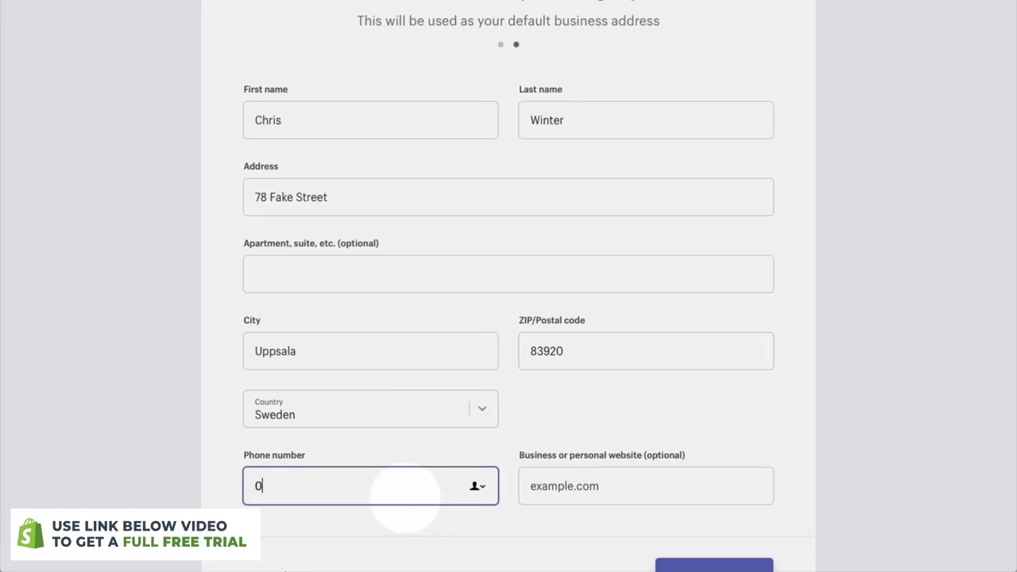
{"action": "key", "text": "Tab"}
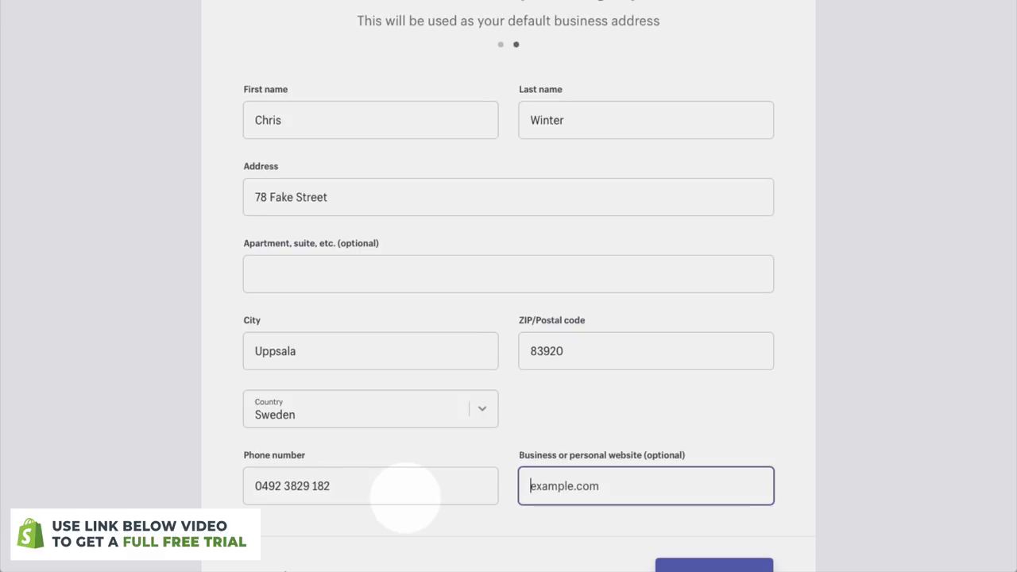
{"action": "type", "text": "outdoorwilderness.com"}
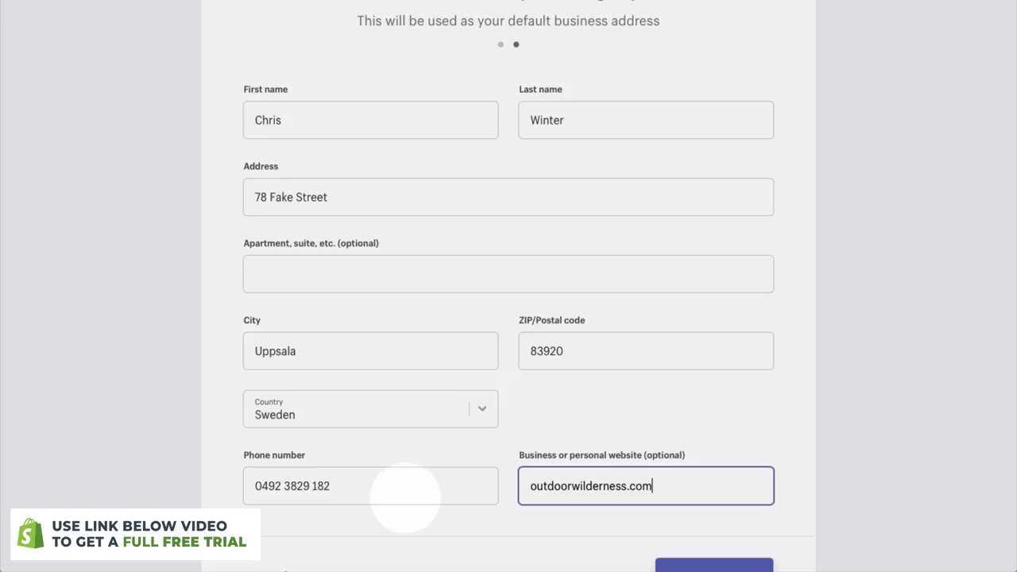
{"action": "scroll", "coordinate": [588, 556], "scroll_direction": "down", "scroll_amount": 3}
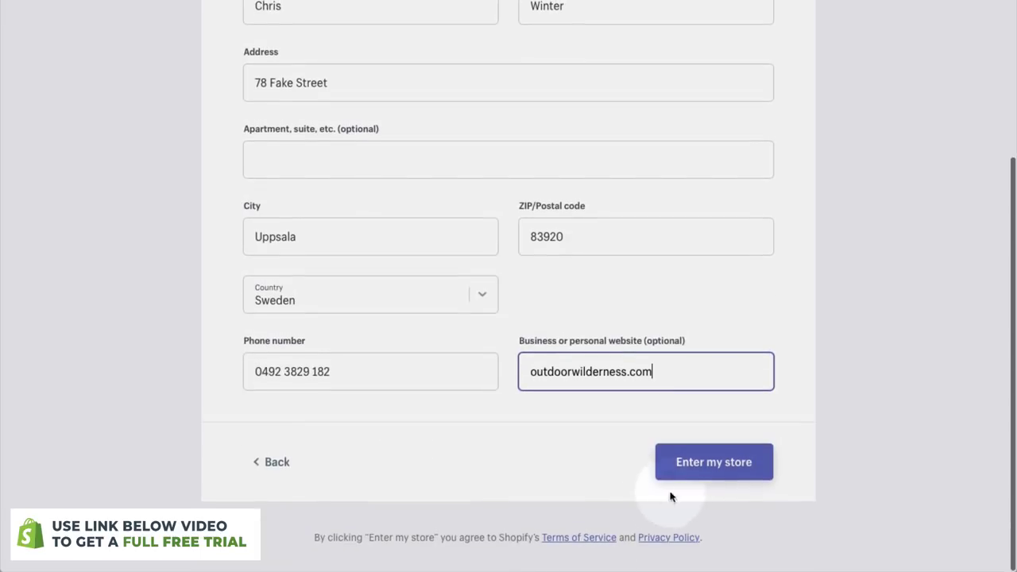
{"action": "left_click", "coordinate": [692, 475]}
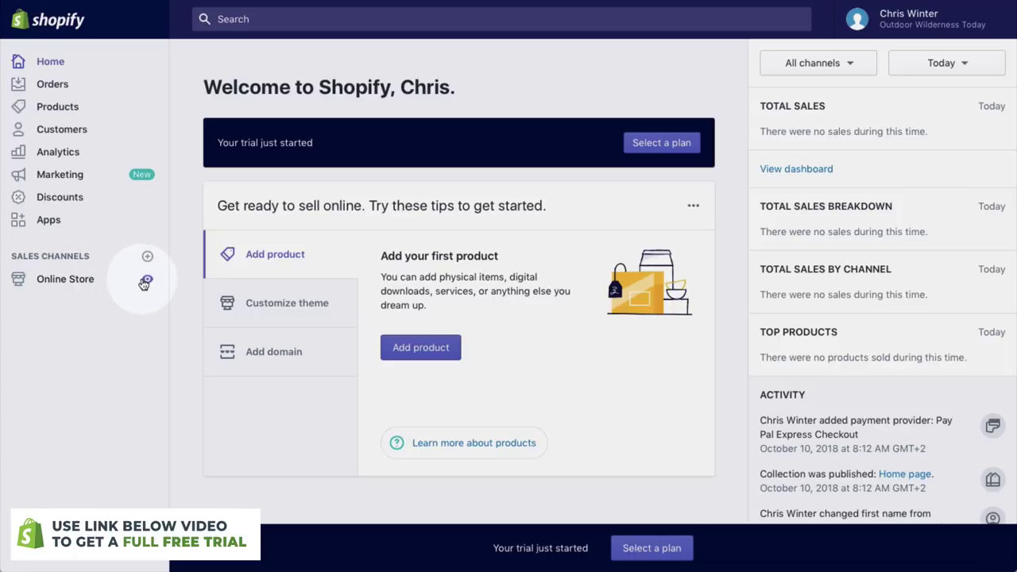
{"action": "left_click", "coordinate": [77, 280]}
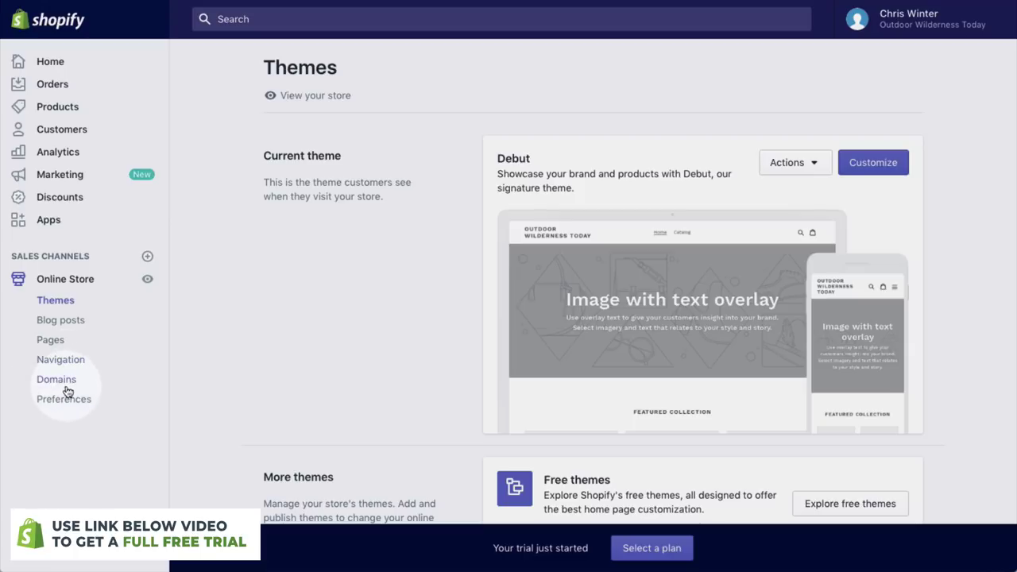
{"action": "left_click", "coordinate": [49, 64]}
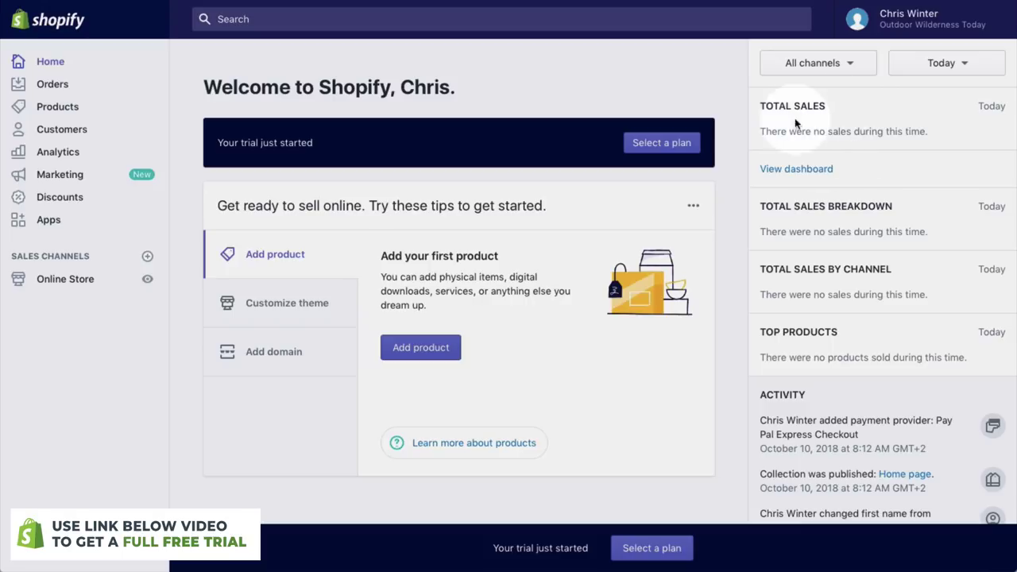
Step: Switch the dashboard's sales reporting period from Today to This week
{"action": "left_click", "coordinate": [901, 72]}
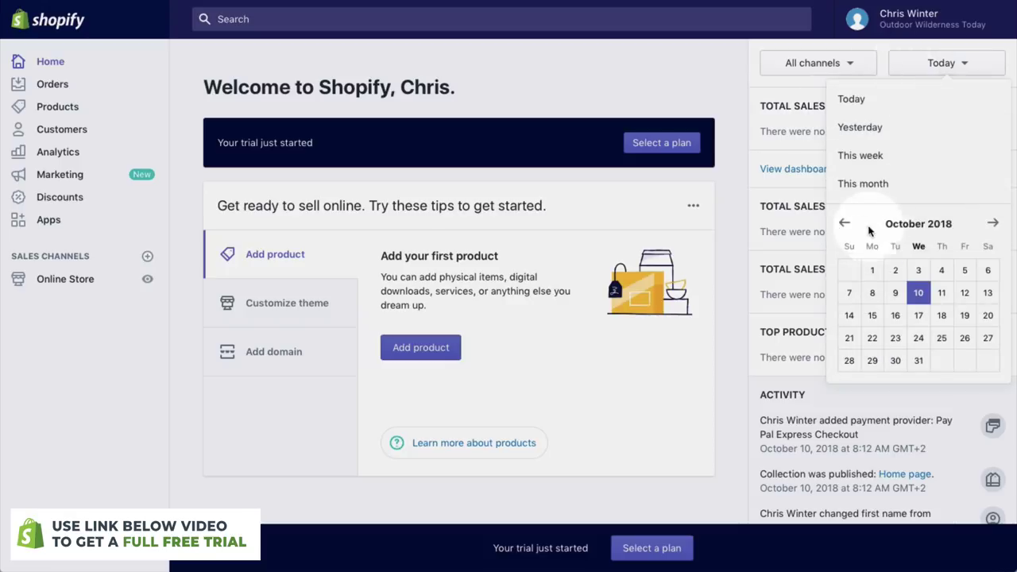
{"action": "left_click", "coordinate": [851, 154]}
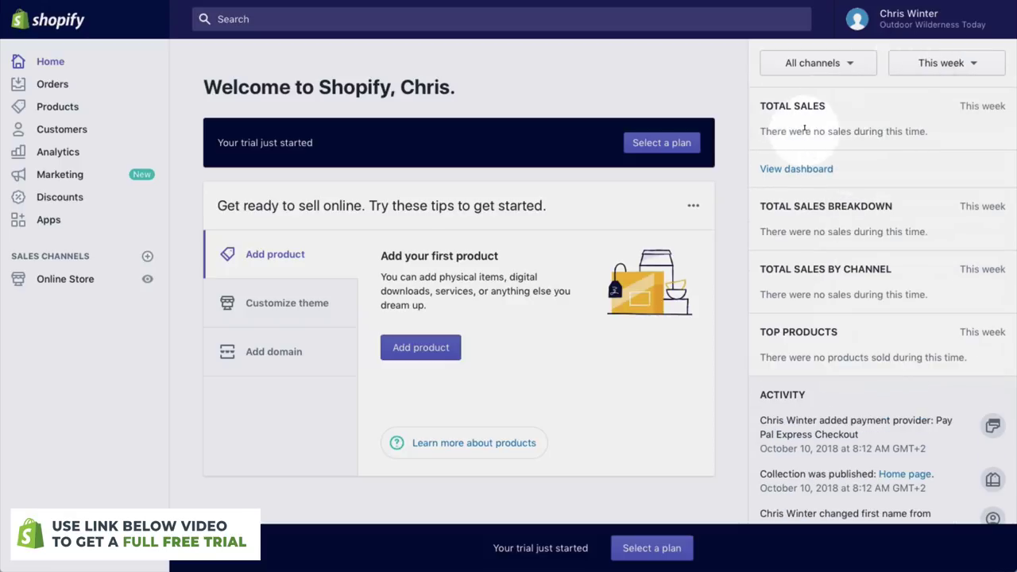
{"action": "scroll", "coordinate": [851, 218], "scroll_direction": "down", "scroll_amount": 3}
{"action": "scroll", "coordinate": [848, 218], "scroll_direction": "down", "scroll_amount": 1}
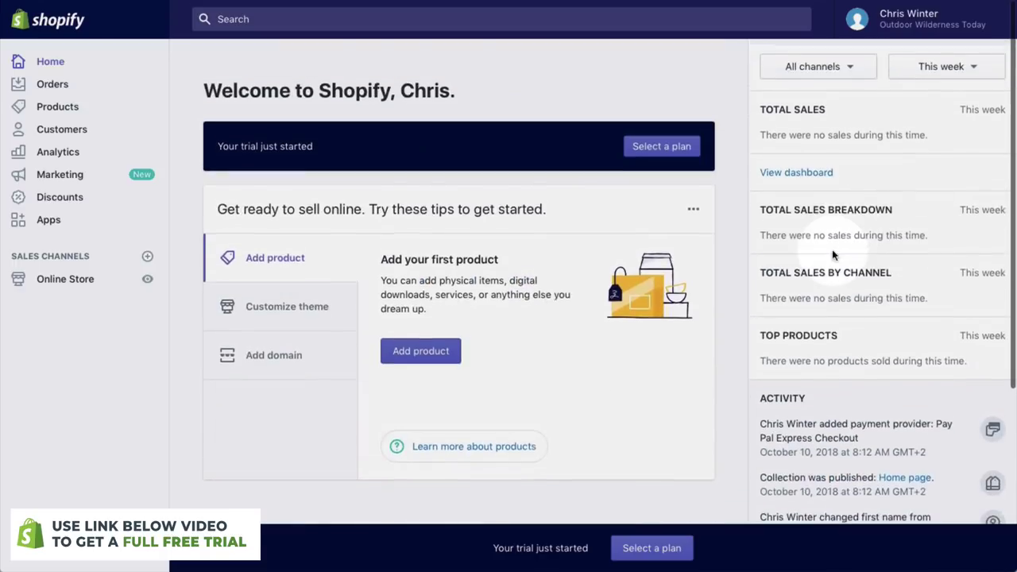
{"action": "scroll", "coordinate": [615, 328], "scroll_direction": "down", "scroll_amount": 5}
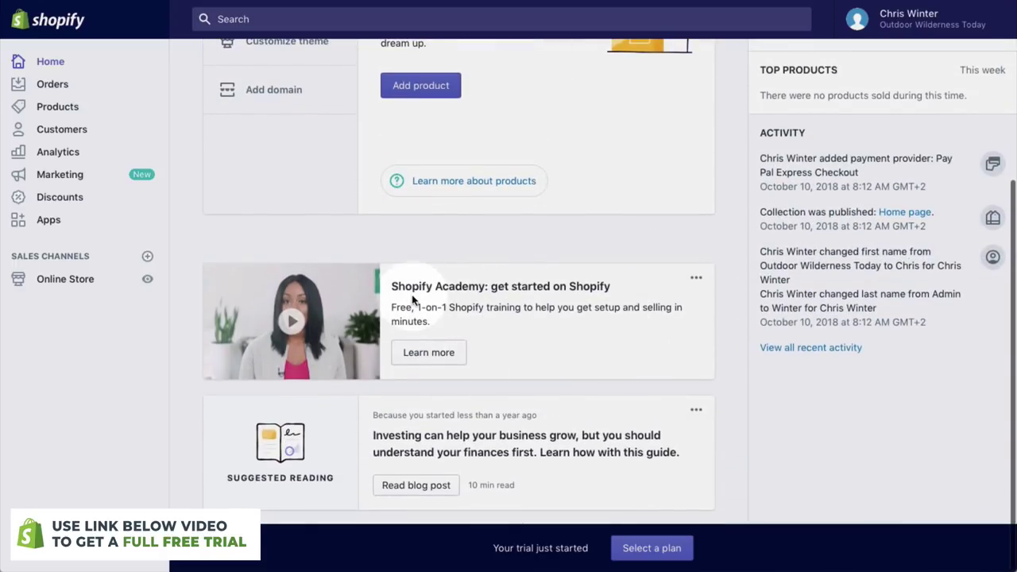
{"action": "scroll", "coordinate": [393, 280], "scroll_direction": "up", "scroll_amount": 1}
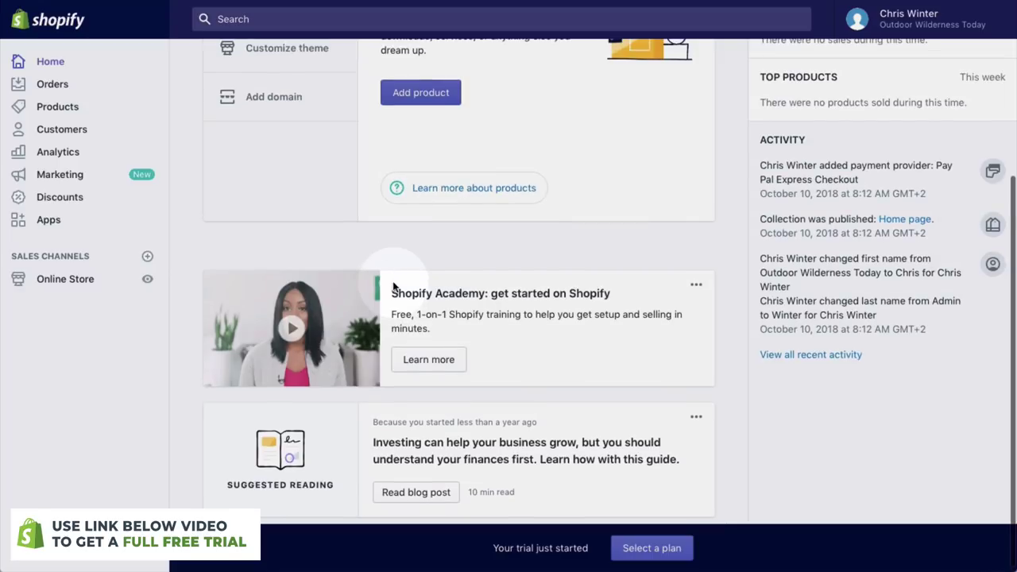
{"action": "scroll", "coordinate": [392, 286], "scroll_direction": "up", "scroll_amount": 5}
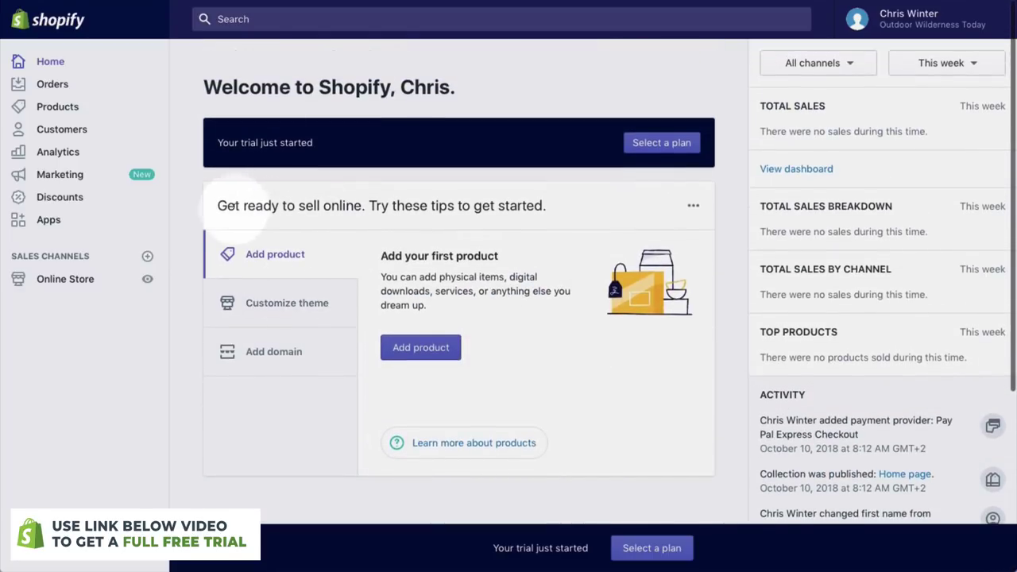
Step: View the customize theme, add domain and add product tips, then go to Online Store themes
{"action": "left_click", "coordinate": [318, 302]}
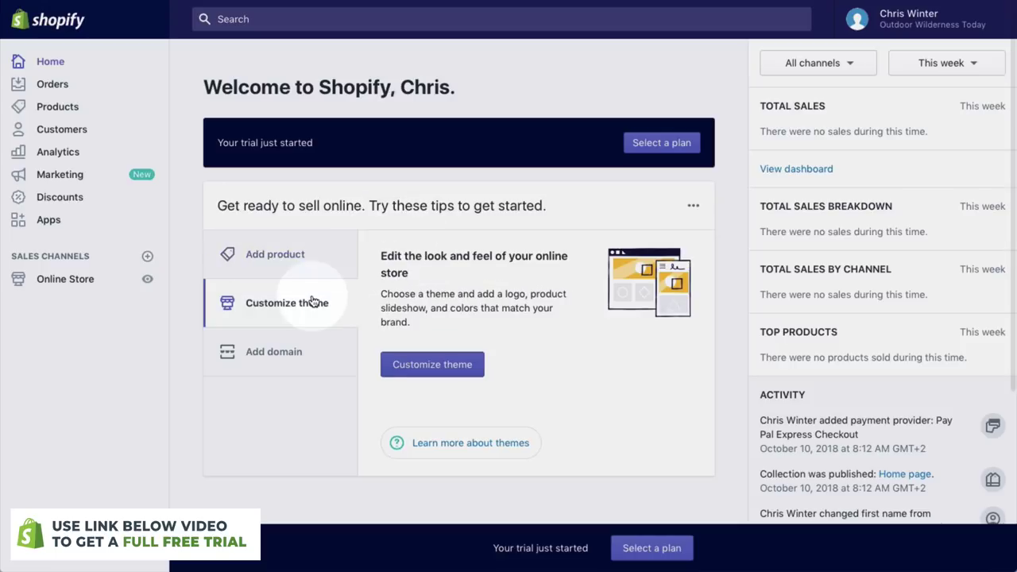
{"action": "left_click", "coordinate": [298, 350]}
{"action": "left_click", "coordinate": [282, 250]}
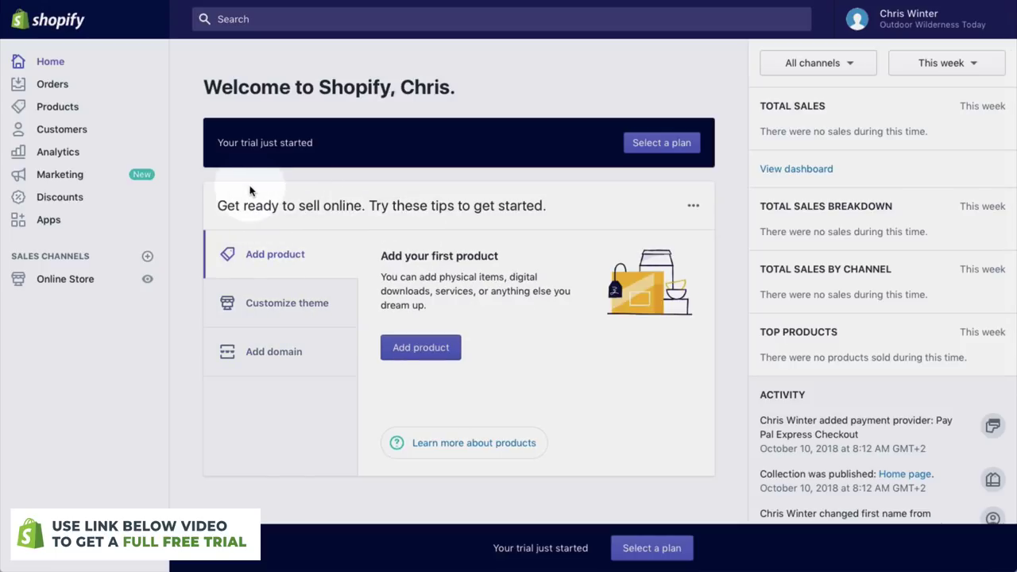
{"action": "left_click", "coordinate": [75, 281]}
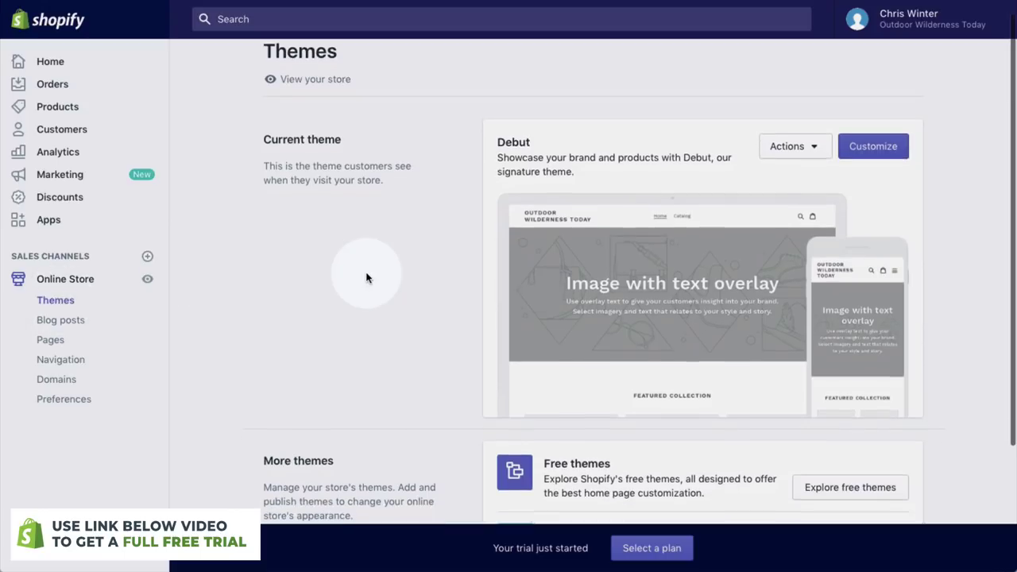
Step: Scroll down the Themes page showing Debut as the current theme
{"action": "scroll", "coordinate": [652, 164], "scroll_direction": "down", "scroll_amount": 2}
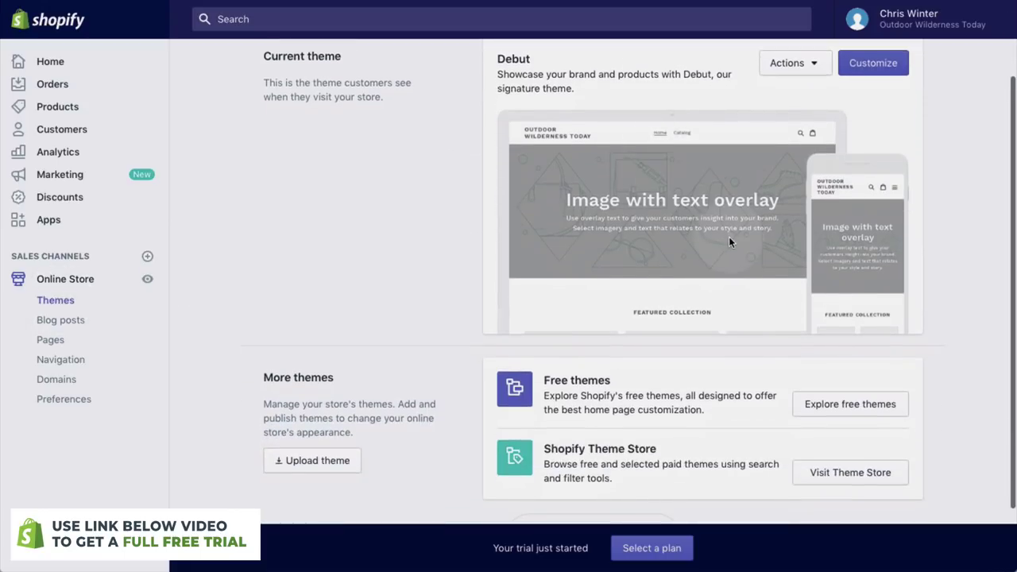
Step: Browse the free themes gallery and open the Brooklyn theme's details page
{"action": "left_click", "coordinate": [826, 404]}
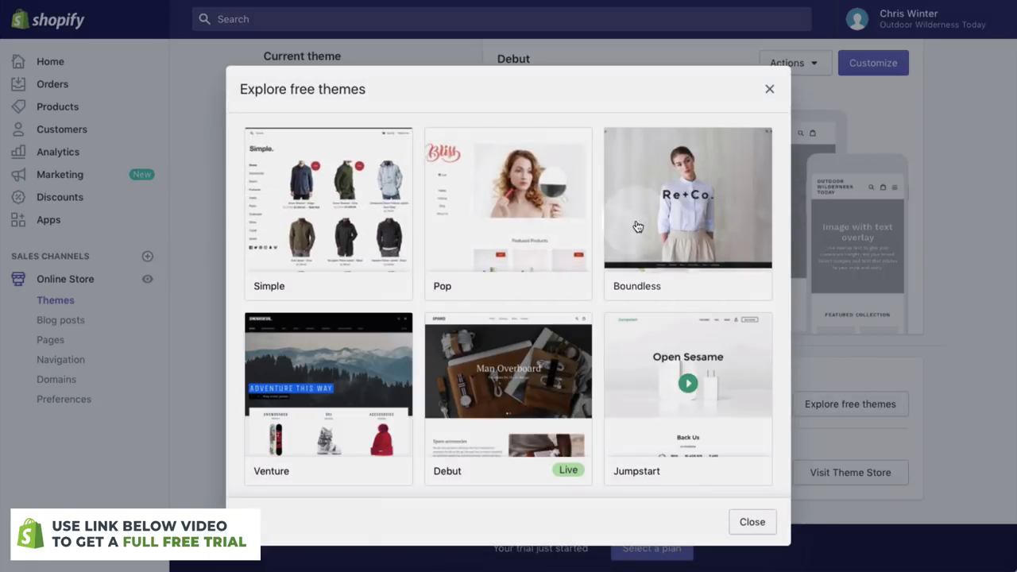
{"action": "scroll", "coordinate": [397, 302], "scroll_direction": "down", "scroll_amount": 1}
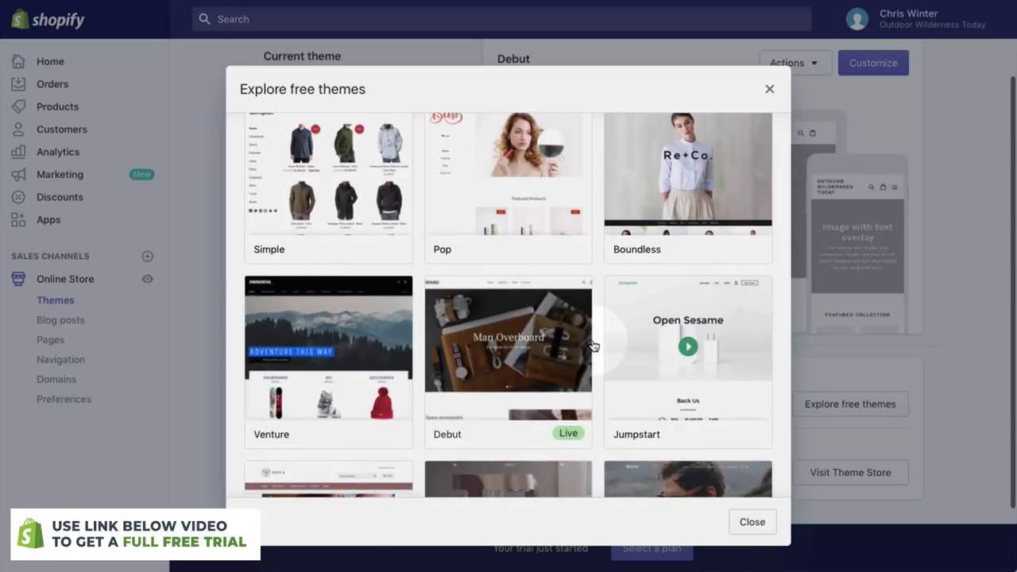
{"action": "scroll", "coordinate": [636, 345], "scroll_direction": "down", "scroll_amount": 3}
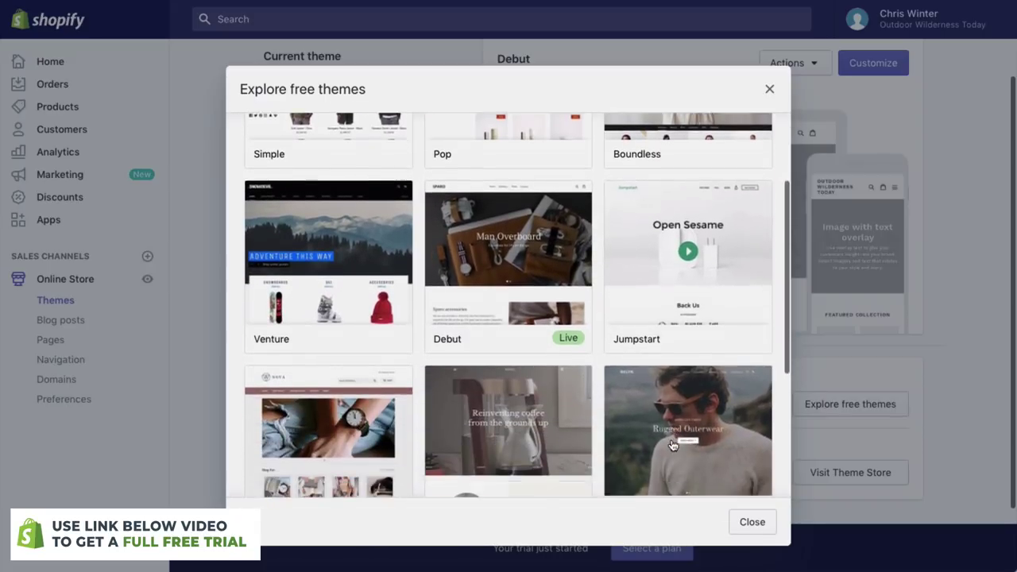
{"action": "scroll", "coordinate": [671, 445], "scroll_direction": "down", "scroll_amount": 3}
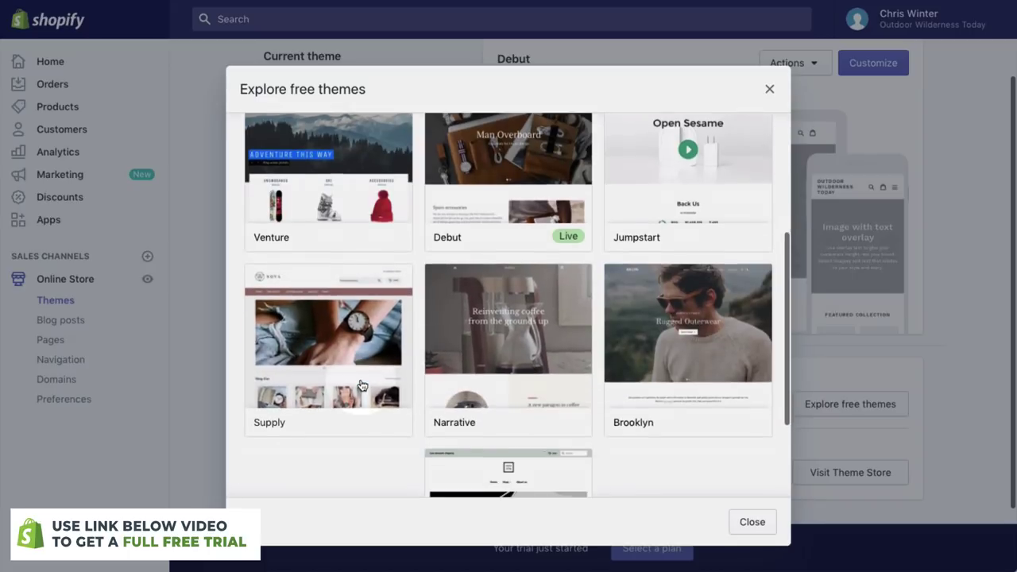
{"action": "scroll", "coordinate": [360, 386], "scroll_direction": "down", "scroll_amount": 2}
{"action": "scroll", "coordinate": [524, 399], "scroll_direction": "up", "scroll_amount": 1}
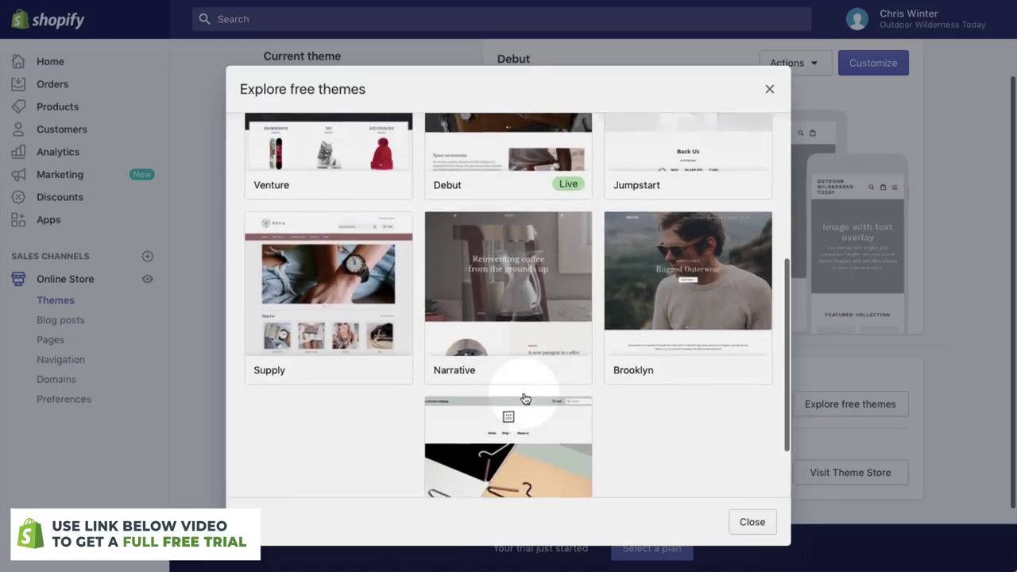
{"action": "scroll", "coordinate": [524, 399], "scroll_direction": "up", "scroll_amount": 5}
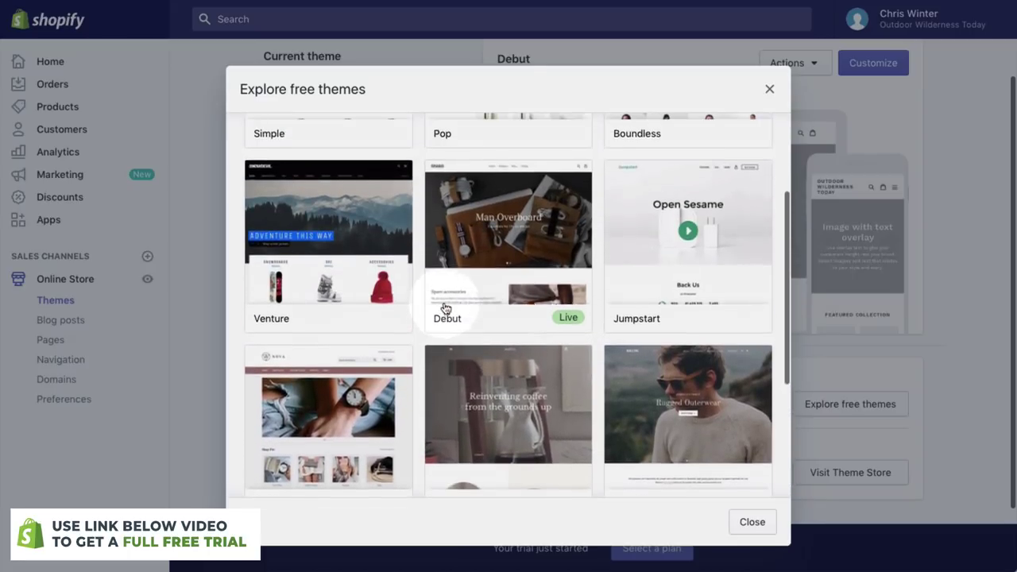
{"action": "scroll", "coordinate": [445, 308], "scroll_direction": "up", "scroll_amount": 5}
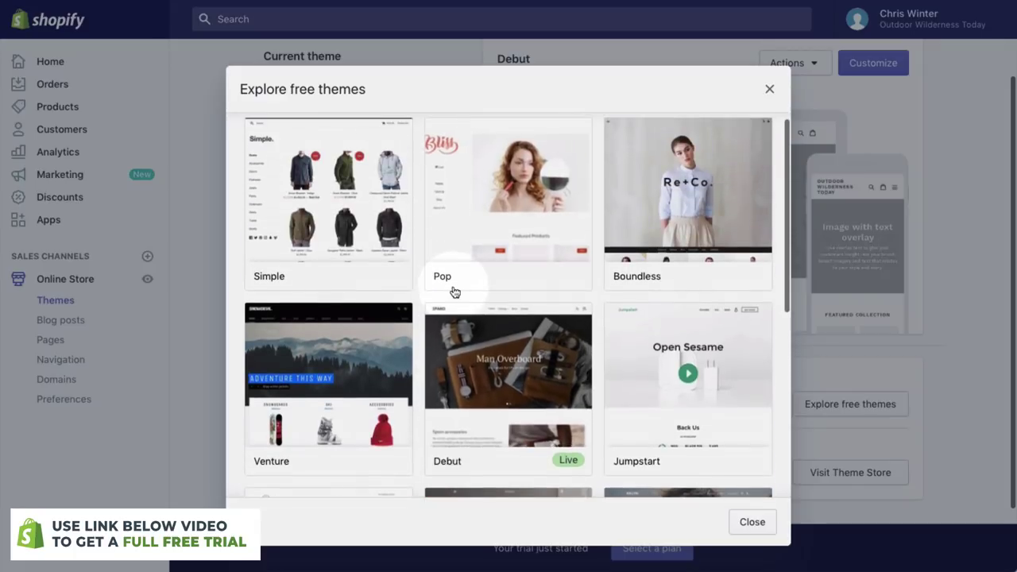
{"action": "scroll", "coordinate": [455, 293], "scroll_direction": "down", "scroll_amount": 2}
{"action": "scroll", "coordinate": [421, 278], "scroll_direction": "up", "scroll_amount": 2}
{"action": "scroll", "coordinate": [389, 274], "scroll_direction": "down", "scroll_amount": 6}
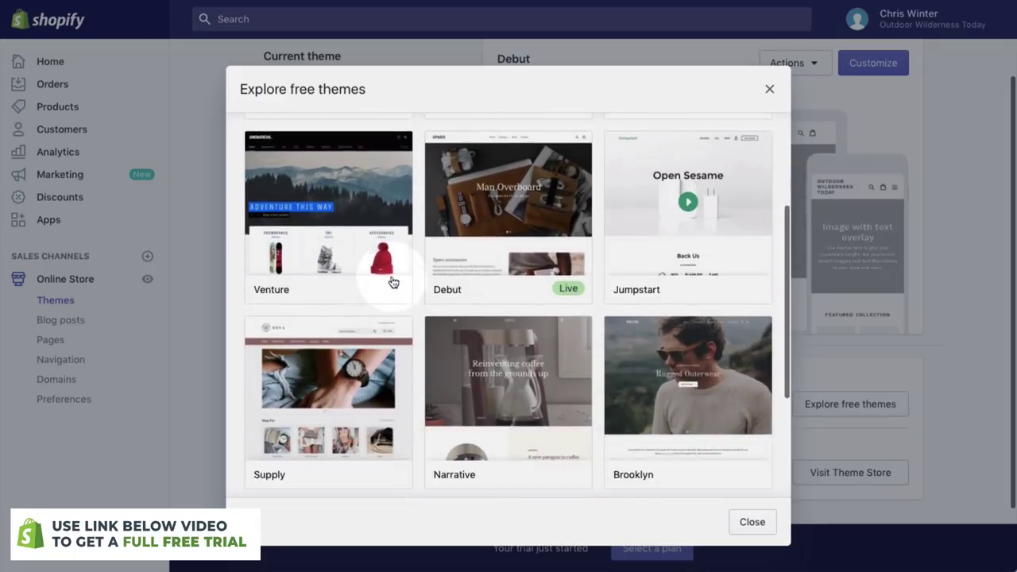
{"action": "scroll", "coordinate": [398, 298], "scroll_direction": "down", "scroll_amount": 3}
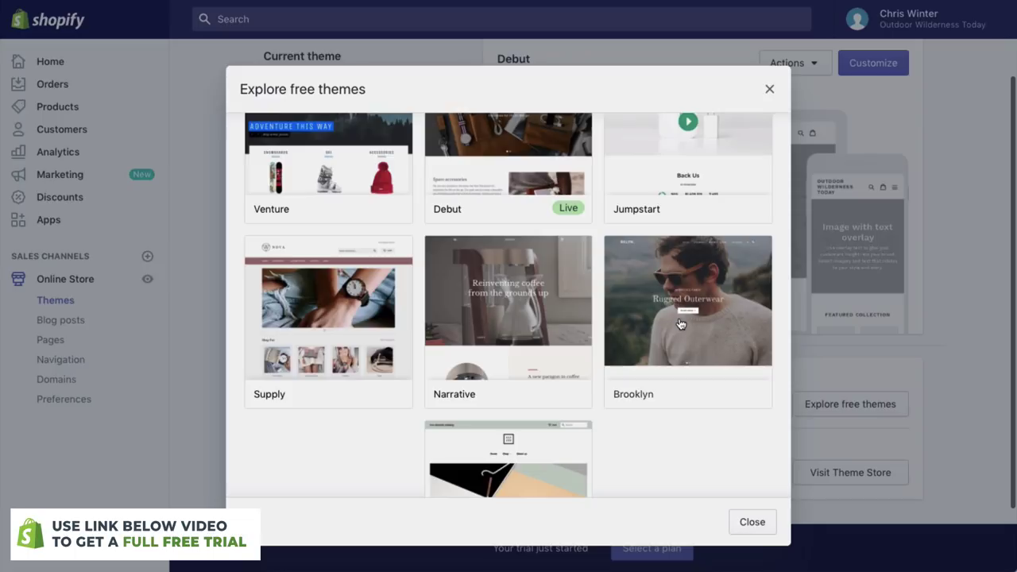
{"action": "left_click", "coordinate": [680, 317]}
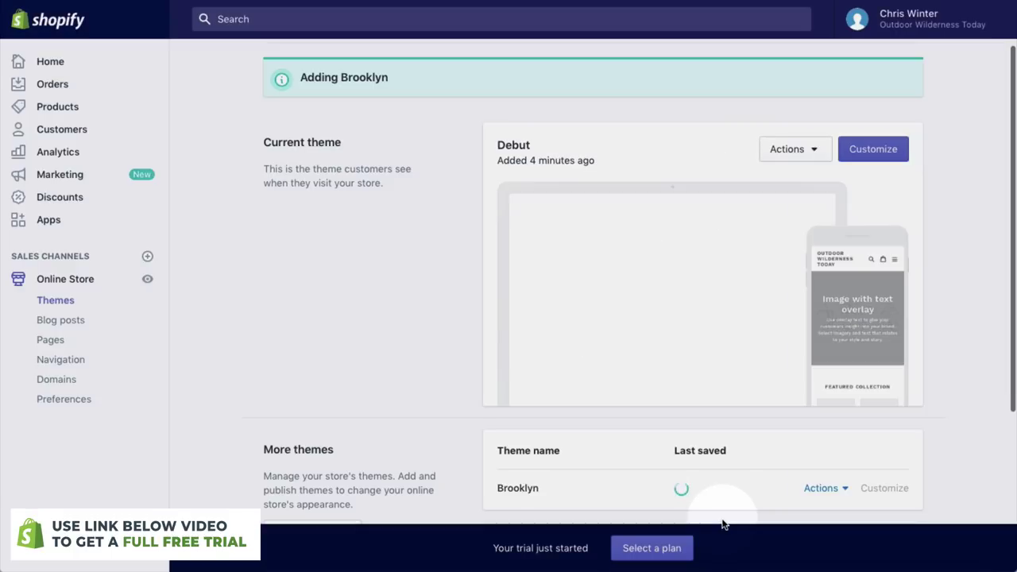
Step: Add Brooklyn to the More themes list and open its Actions menu
{"action": "left_click_drag", "start_coordinate": [300, 75], "coordinate": [374, 75]}
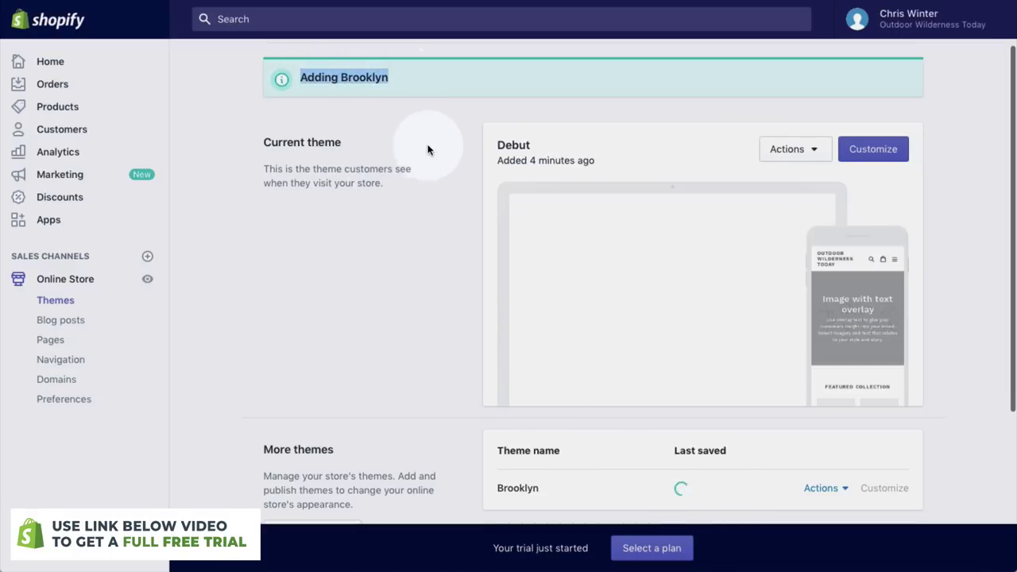
{"action": "scroll", "coordinate": [436, 163], "scroll_direction": "down", "scroll_amount": 1}
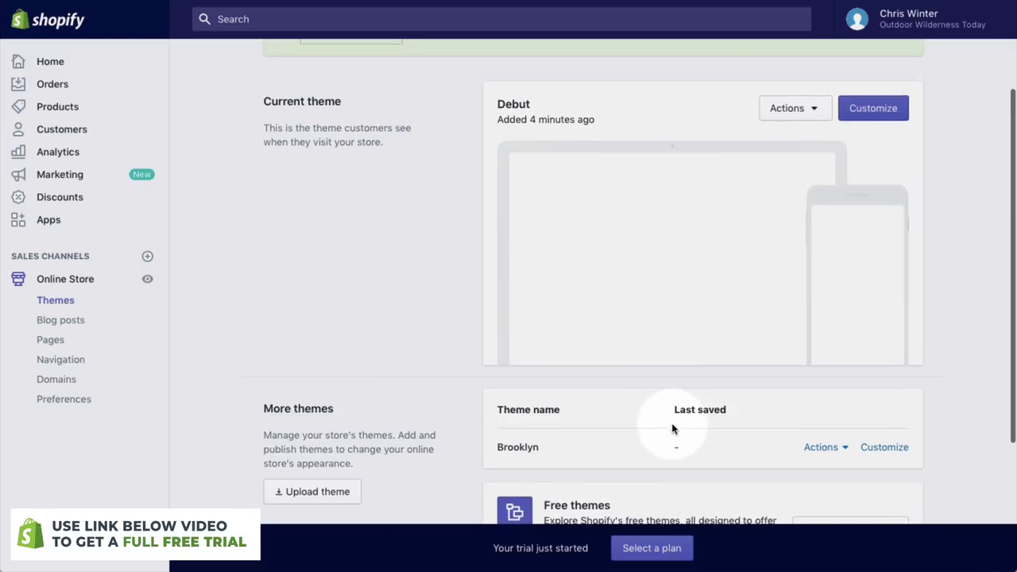
{"action": "scroll", "coordinate": [747, 449], "scroll_direction": "down", "scroll_amount": 1}
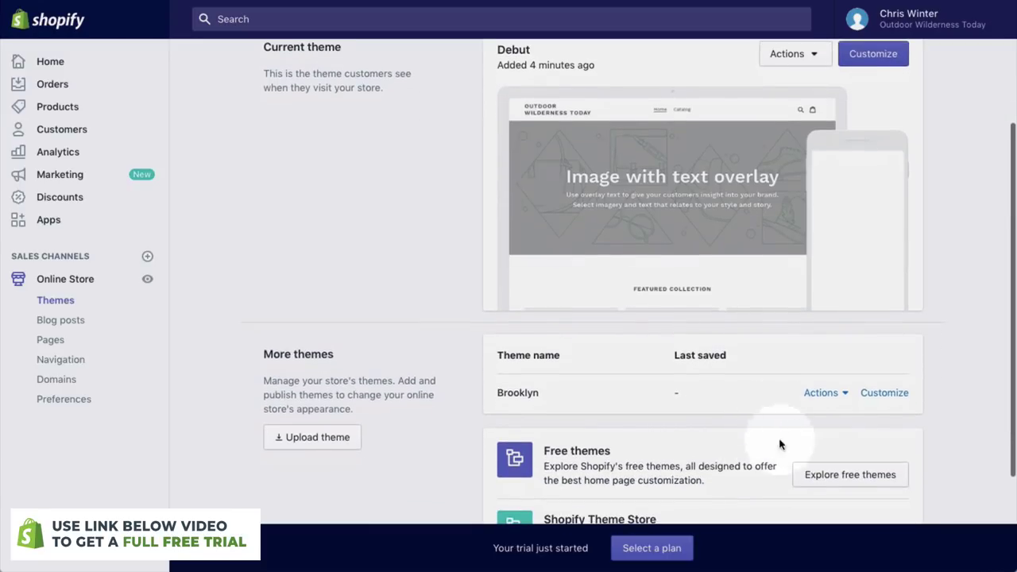
{"action": "scroll", "coordinate": [749, 414], "scroll_direction": "up", "scroll_amount": 1}
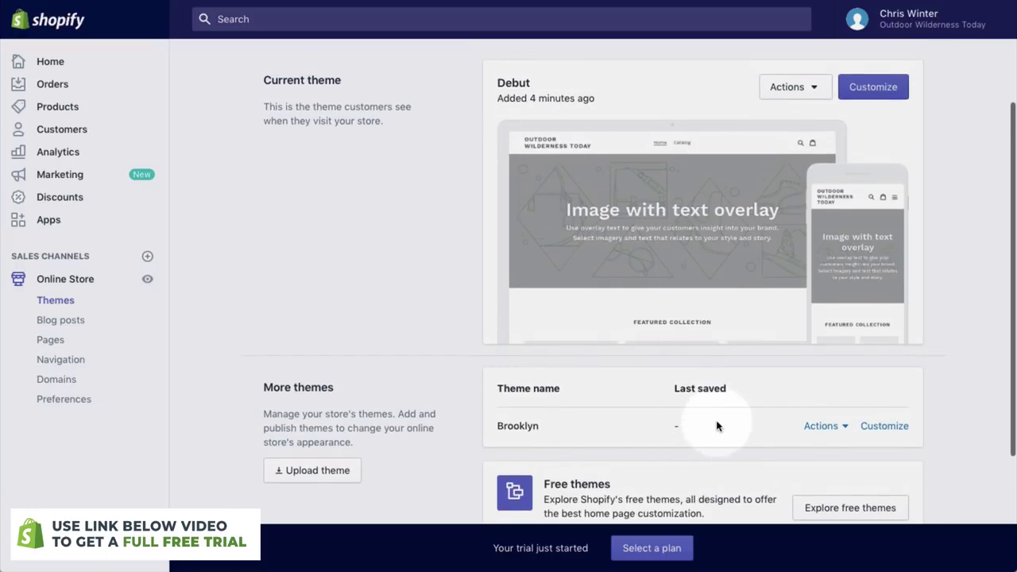
{"action": "left_click", "coordinate": [819, 427]}
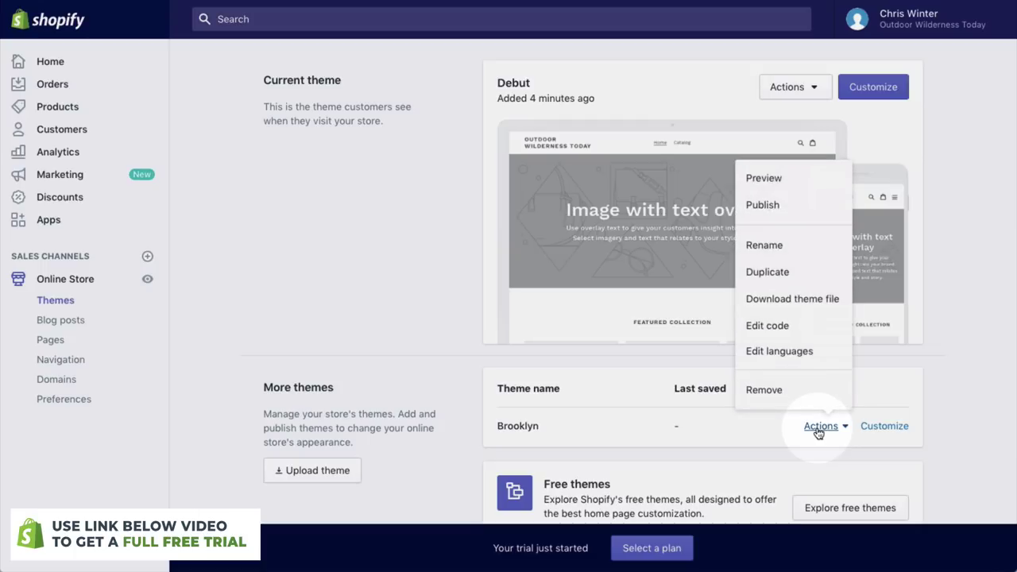
Step: Preview the Brooklyn storefront in a new tab, scroll through its sections, then close it
{"action": "left_click", "coordinate": [764, 179]}
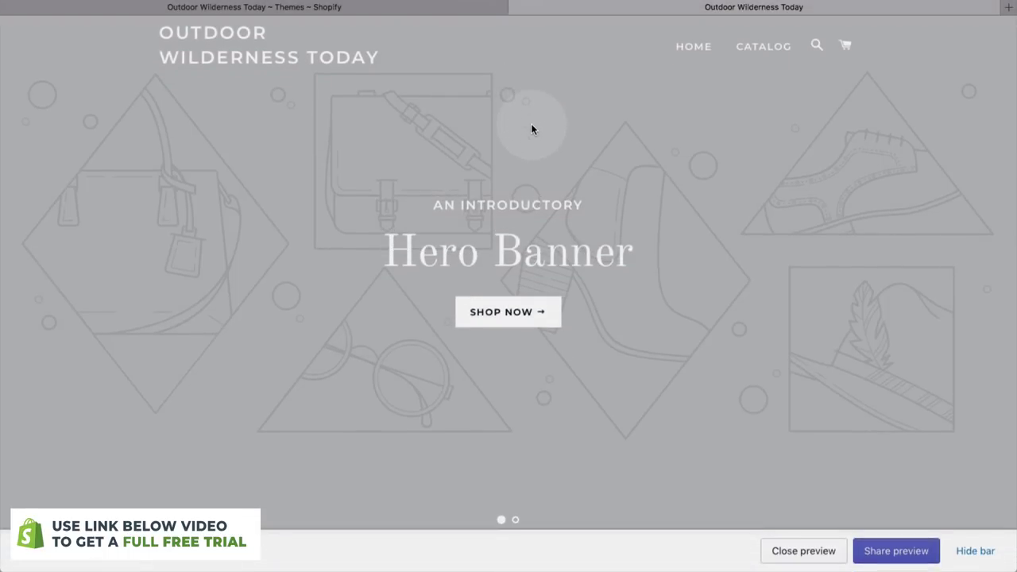
{"action": "scroll", "coordinate": [531, 151], "scroll_direction": "down", "scroll_amount": 1}
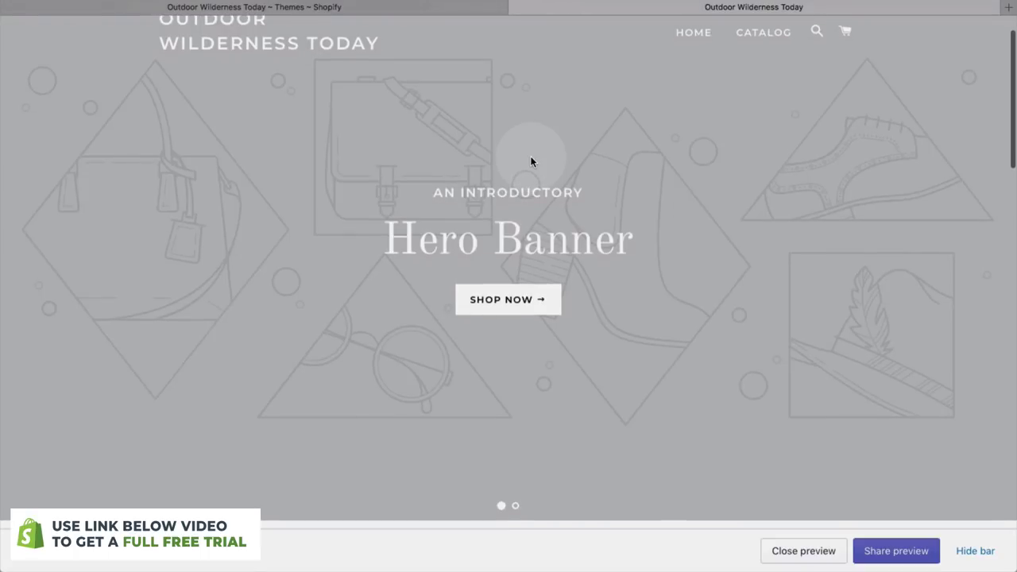
{"action": "scroll", "coordinate": [529, 188], "scroll_direction": "up", "scroll_amount": 1}
{"action": "scroll", "coordinate": [474, 230], "scroll_direction": "down", "scroll_amount": 5}
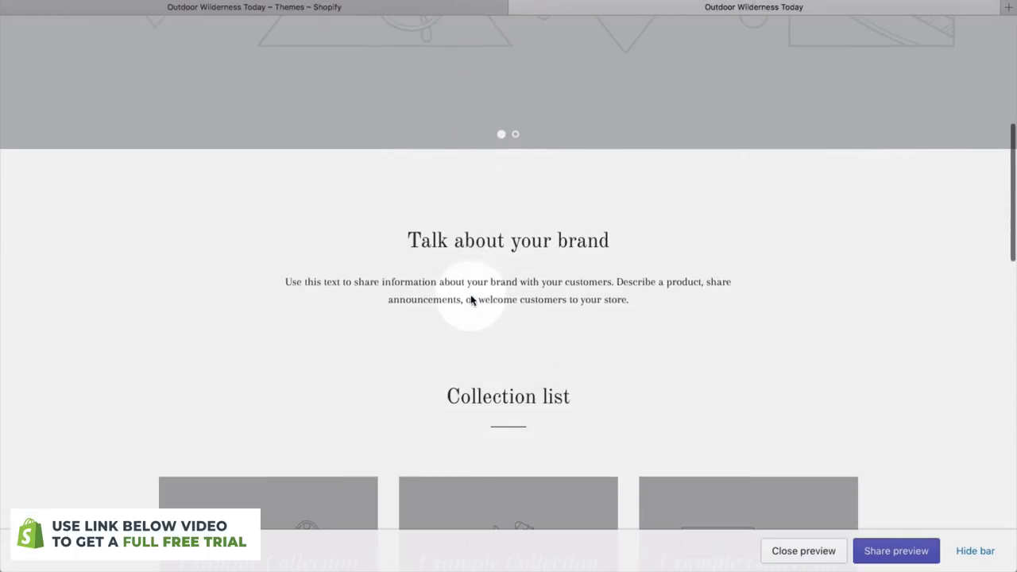
{"action": "scroll", "coordinate": [371, 344], "scroll_direction": "down", "scroll_amount": 5}
{"action": "scroll", "coordinate": [371, 345], "scroll_direction": "up", "scroll_amount": 7}
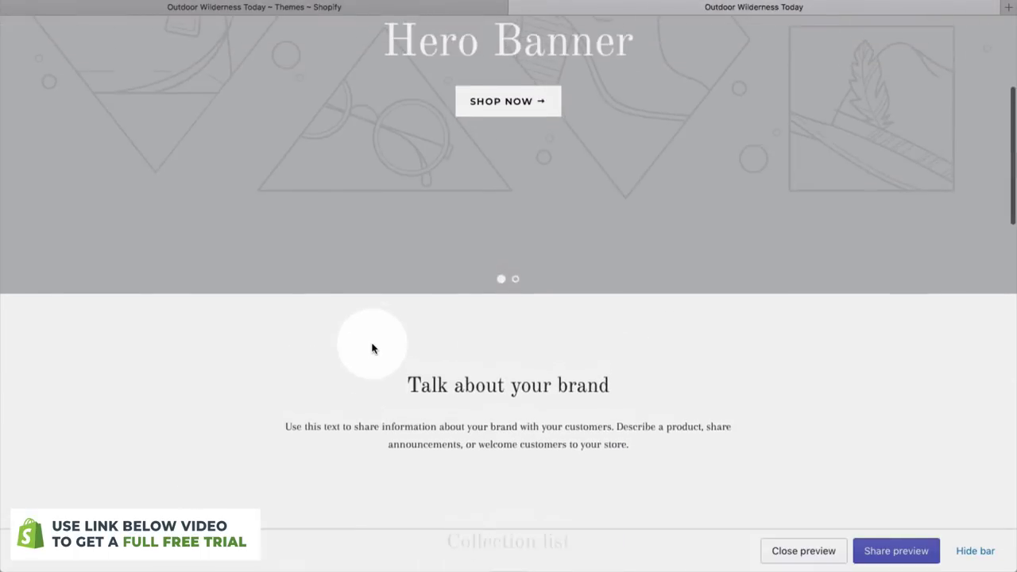
{"action": "scroll", "coordinate": [373, 302], "scroll_direction": "up", "scroll_amount": 3}
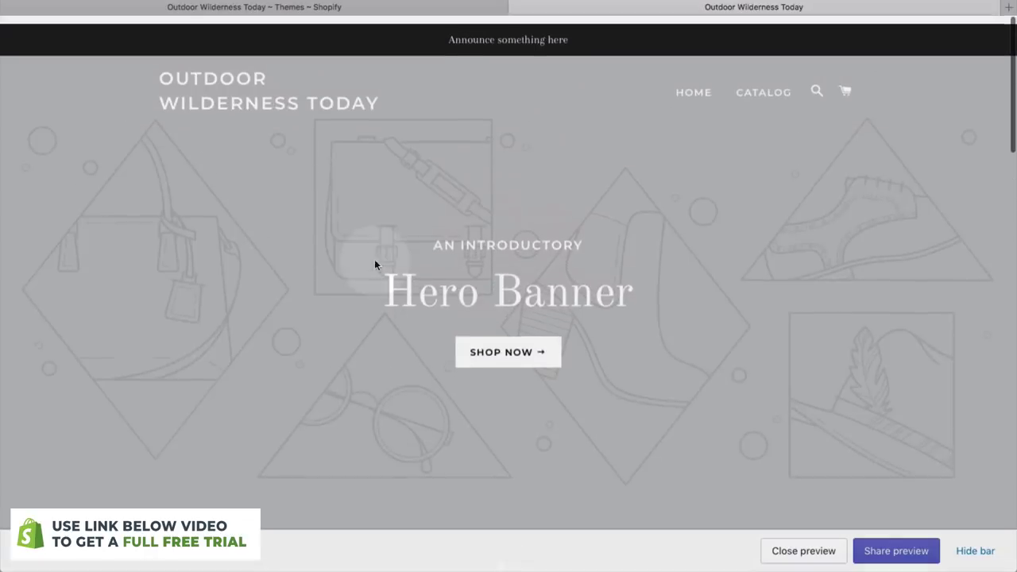
{"action": "left_click", "coordinate": [516, 8]}
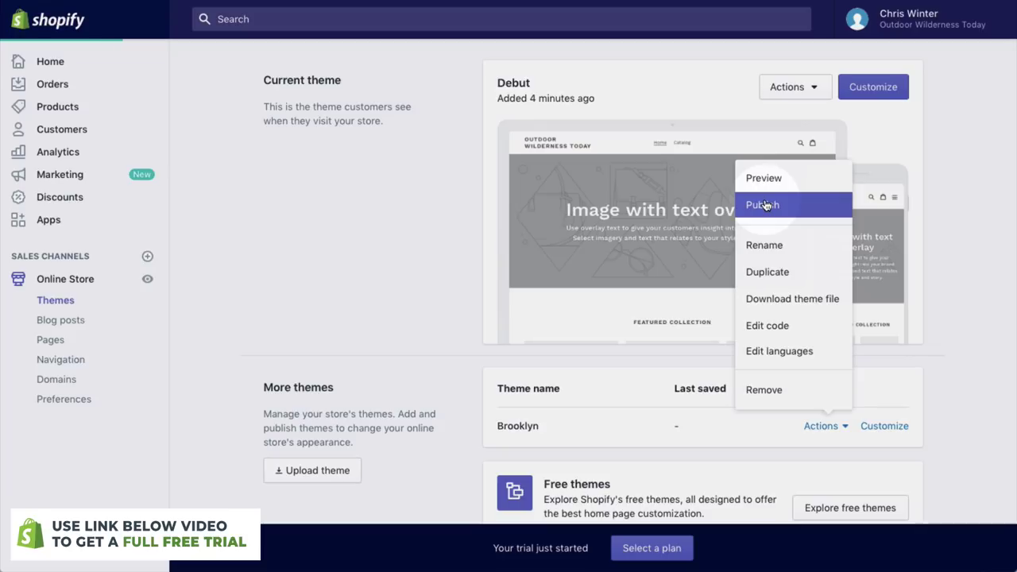
Step: Publish Brooklyn from its Actions menu in place of Debut, and open Brooklyn's theme editor
{"action": "left_click", "coordinate": [762, 205]}
{"action": "left_click", "coordinate": [714, 121]}
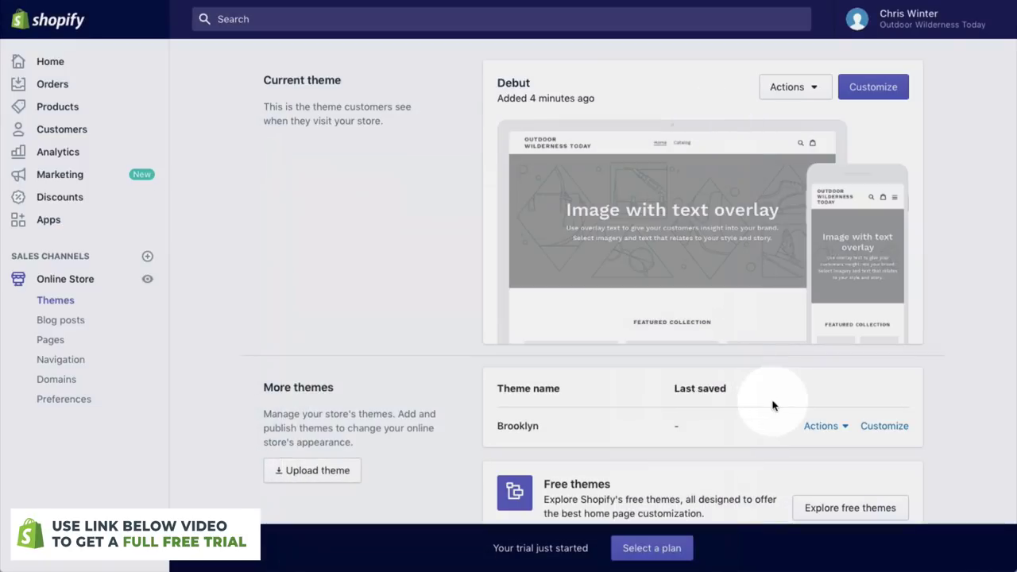
{"action": "left_click", "coordinate": [808, 424]}
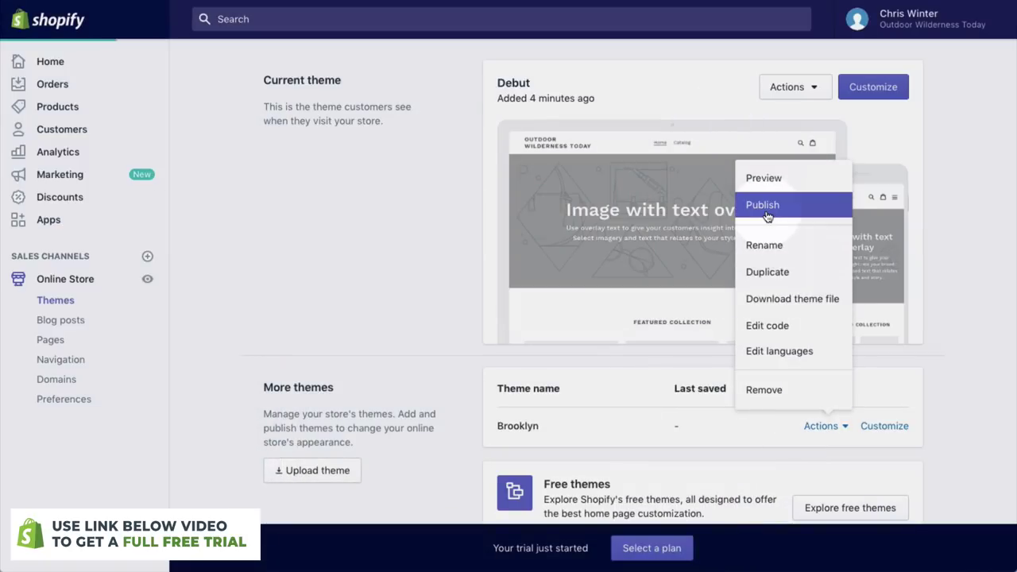
{"action": "left_click", "coordinate": [764, 208]}
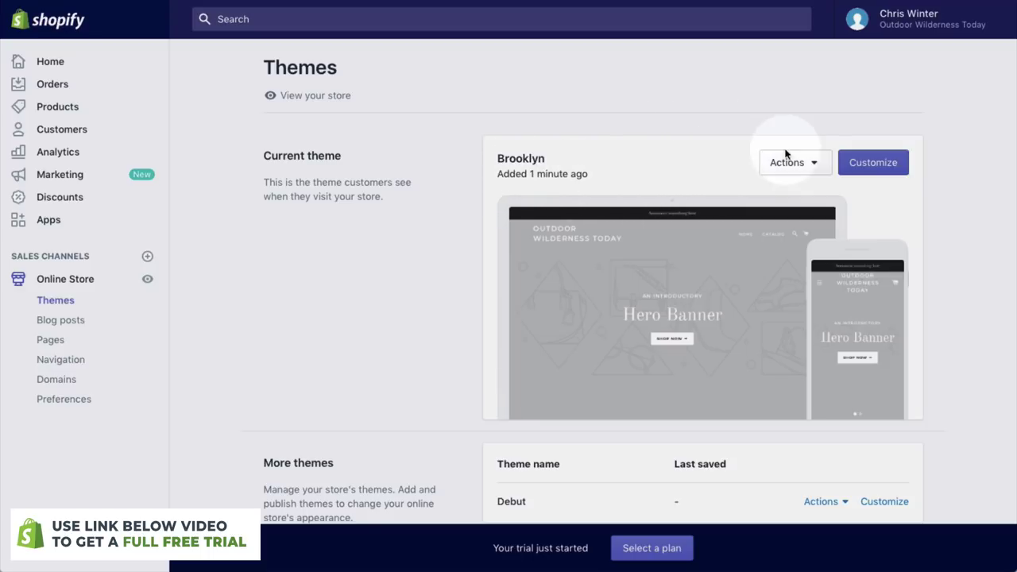
{"action": "left_click", "coordinate": [873, 163]}
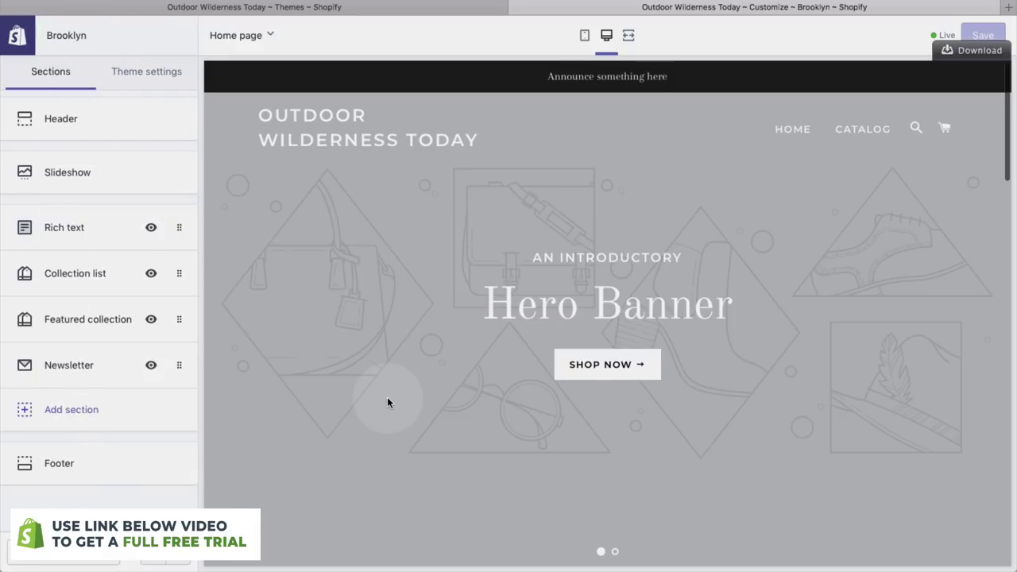
Step: Scroll through the home page, then preview it at mobile and wider sizes
{"action": "scroll", "coordinate": [389, 404], "scroll_direction": "down", "scroll_amount": 3}
{"action": "scroll", "coordinate": [392, 406], "scroll_direction": "down", "scroll_amount": 10}
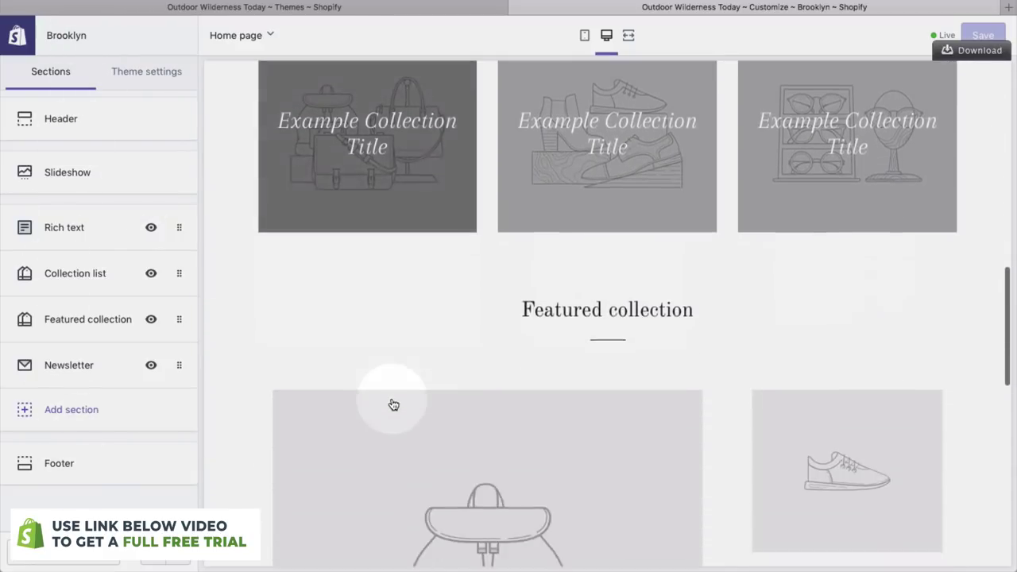
{"action": "scroll", "coordinate": [392, 403], "scroll_direction": "up", "scroll_amount": 15}
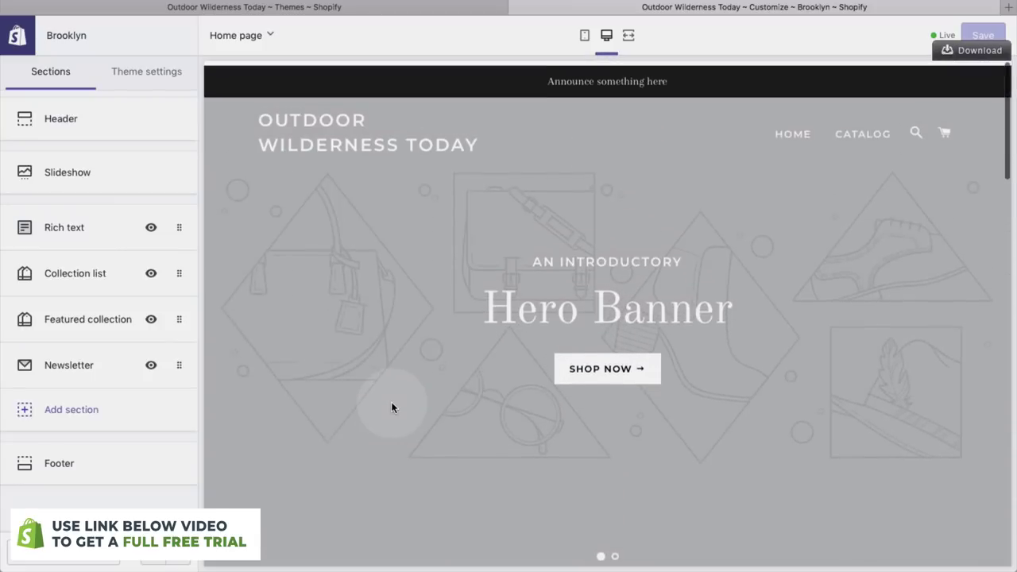
{"action": "scroll", "coordinate": [391, 401], "scroll_direction": "down", "scroll_amount": 3}
{"action": "scroll", "coordinate": [391, 408], "scroll_direction": "down", "scroll_amount": 6}
{"action": "scroll", "coordinate": [390, 408], "scroll_direction": "up", "scroll_amount": 9}
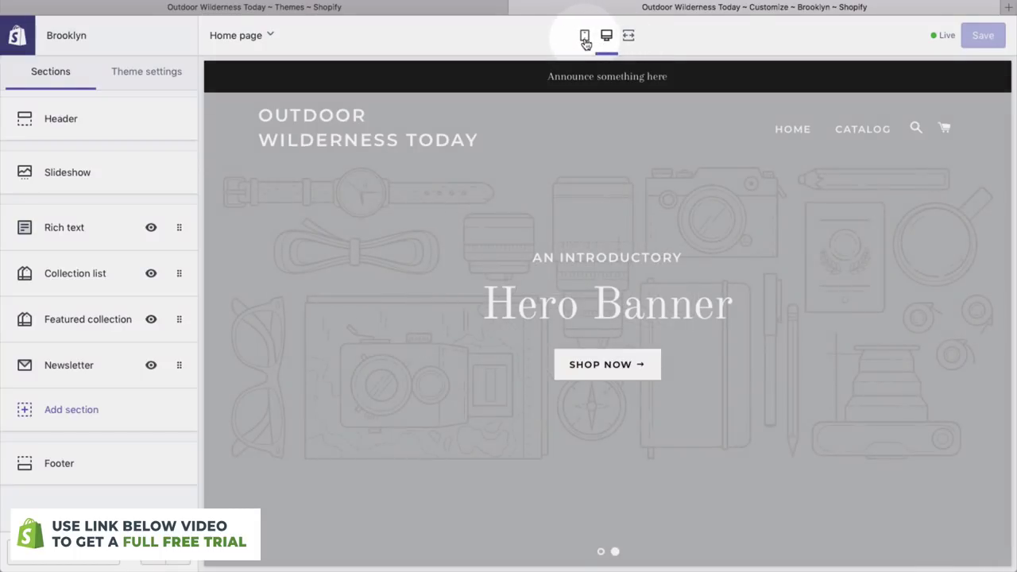
{"action": "left_click", "coordinate": [584, 36]}
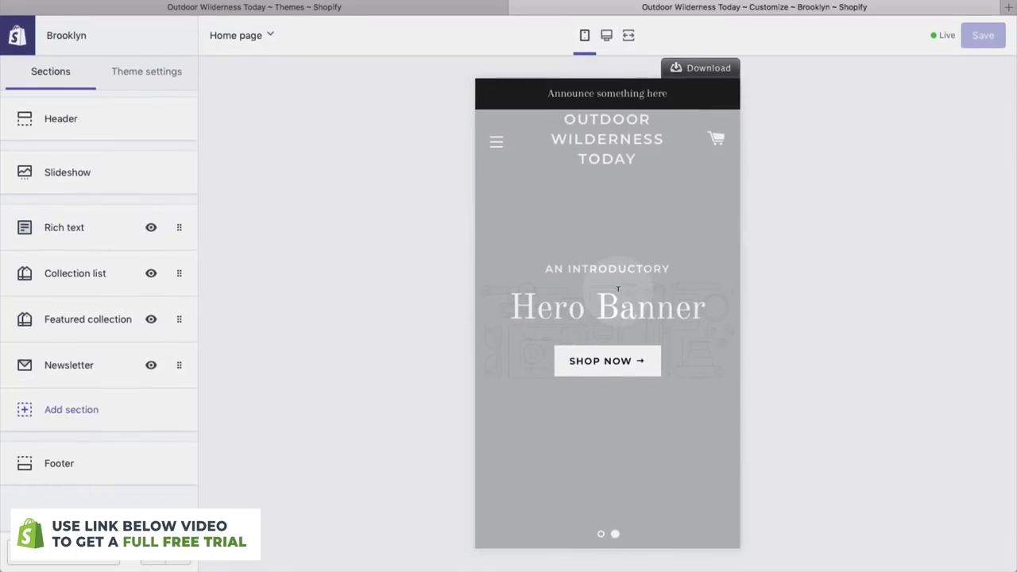
{"action": "left_click", "coordinate": [606, 37]}
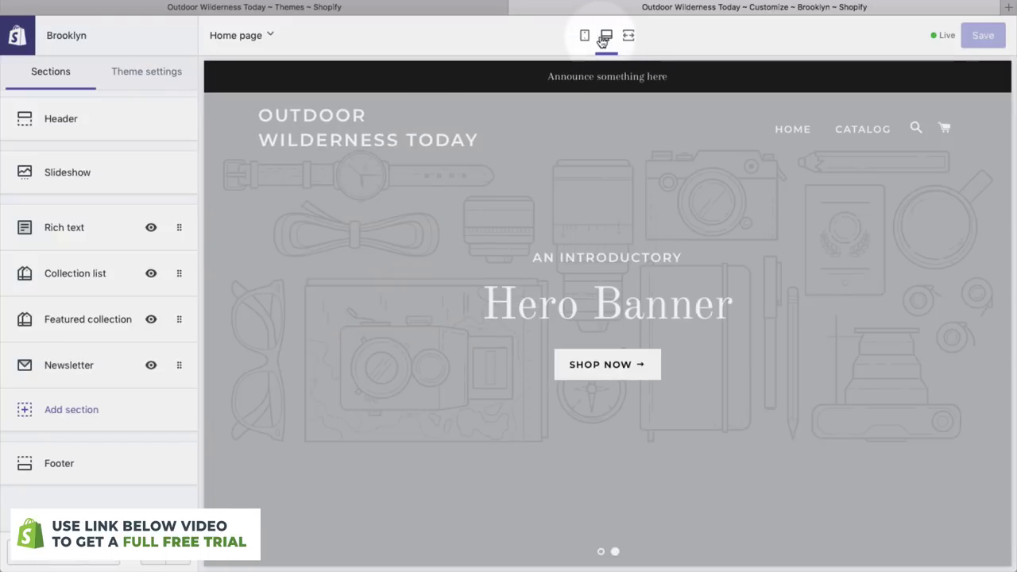
Step: Recheck the mobile and full-width previews, then return to the desktop preview
{"action": "left_click", "coordinate": [586, 38]}
{"action": "scroll", "coordinate": [605, 259], "scroll_direction": "down", "scroll_amount": 15}
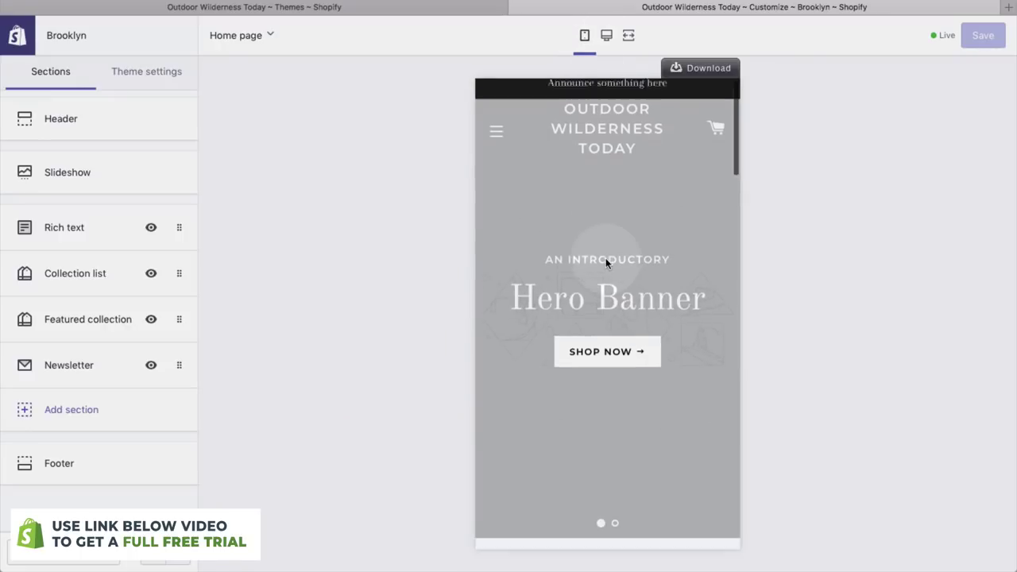
{"action": "scroll", "coordinate": [605, 262], "scroll_direction": "up", "scroll_amount": 15}
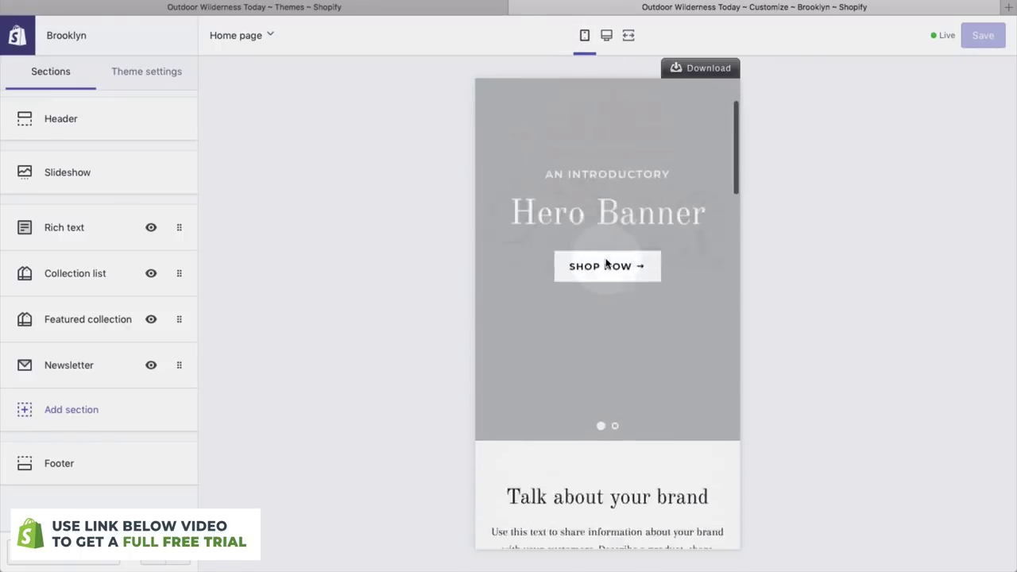
{"action": "left_click", "coordinate": [629, 37]}
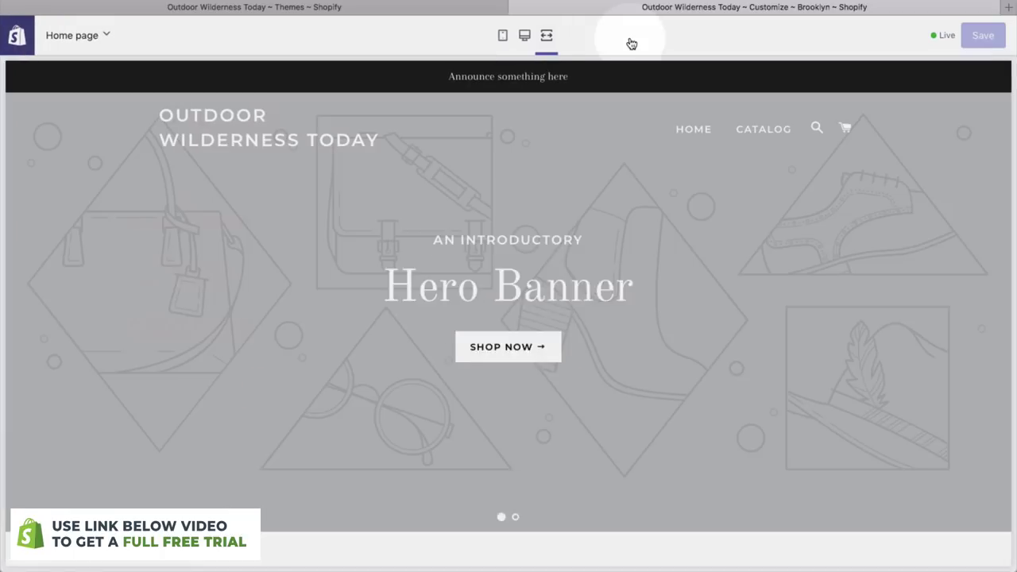
{"action": "scroll", "coordinate": [615, 357], "scroll_direction": "down", "scroll_amount": 7}
{"action": "scroll", "coordinate": [614, 356], "scroll_direction": "up", "scroll_amount": 8}
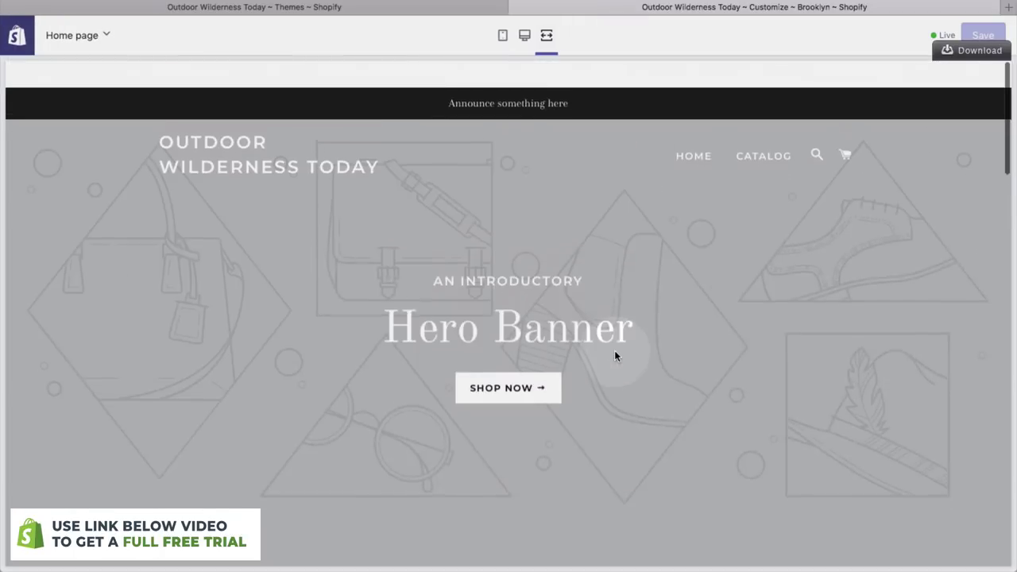
{"action": "left_click", "coordinate": [524, 37]}
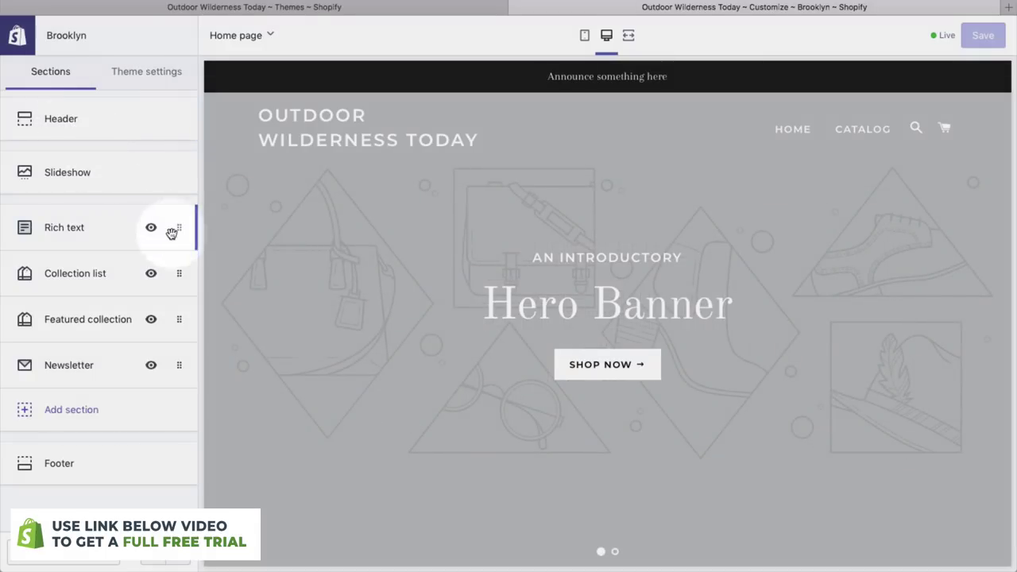
{"action": "scroll", "coordinate": [292, 322], "scroll_direction": "down", "scroll_amount": 3}
{"action": "scroll", "coordinate": [291, 325], "scroll_direction": "down", "scroll_amount": 2}
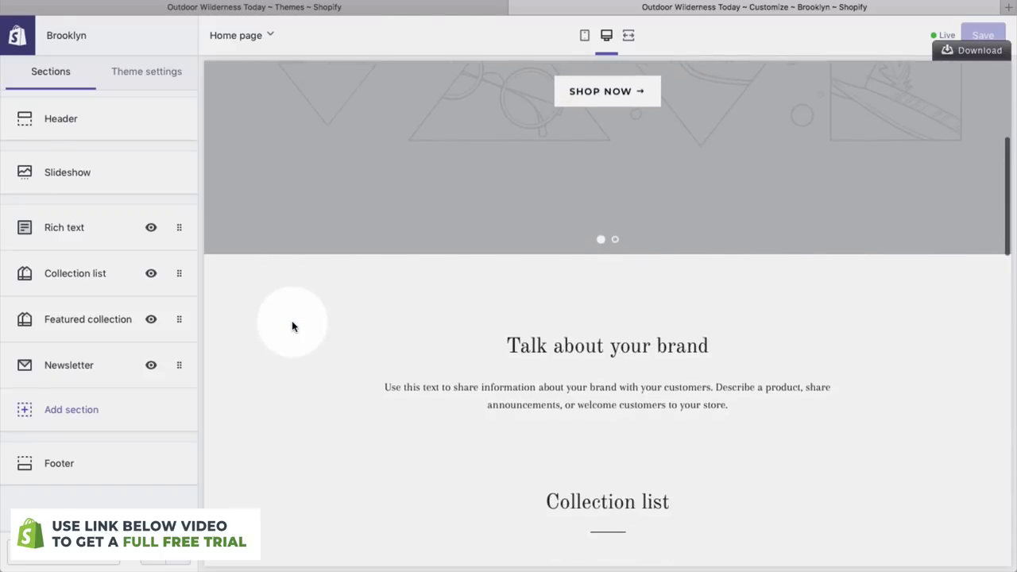
{"action": "scroll", "coordinate": [291, 326], "scroll_direction": "up", "scroll_amount": 2}
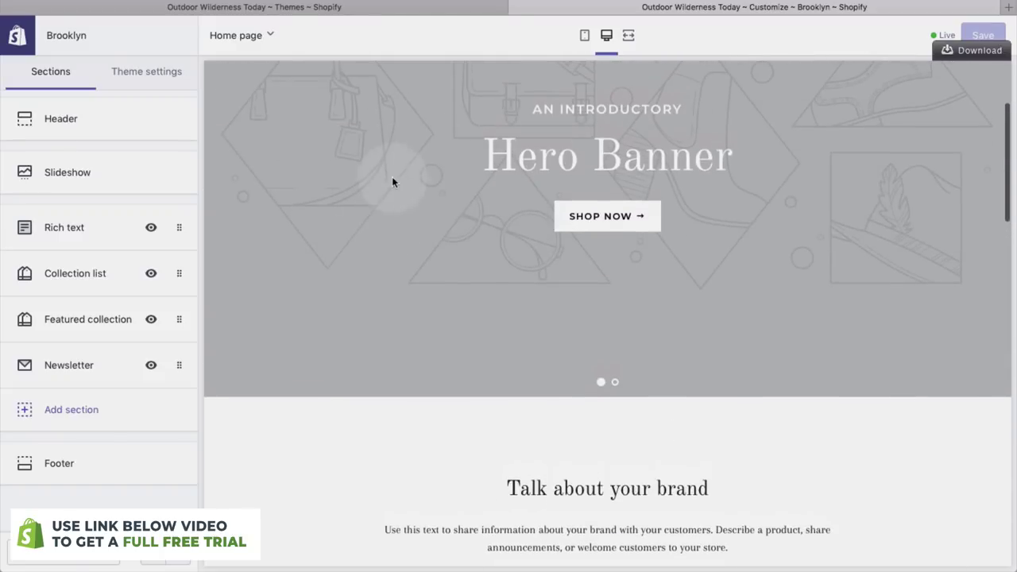
{"action": "scroll", "coordinate": [508, 254], "scroll_direction": "down", "scroll_amount": 5}
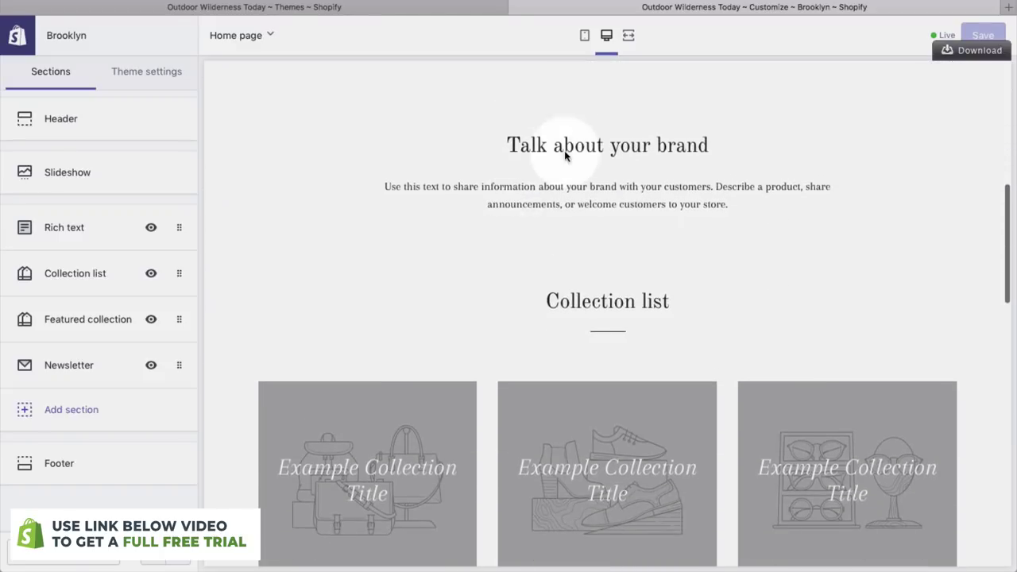
{"action": "scroll", "coordinate": [572, 143], "scroll_direction": "down", "scroll_amount": 3}
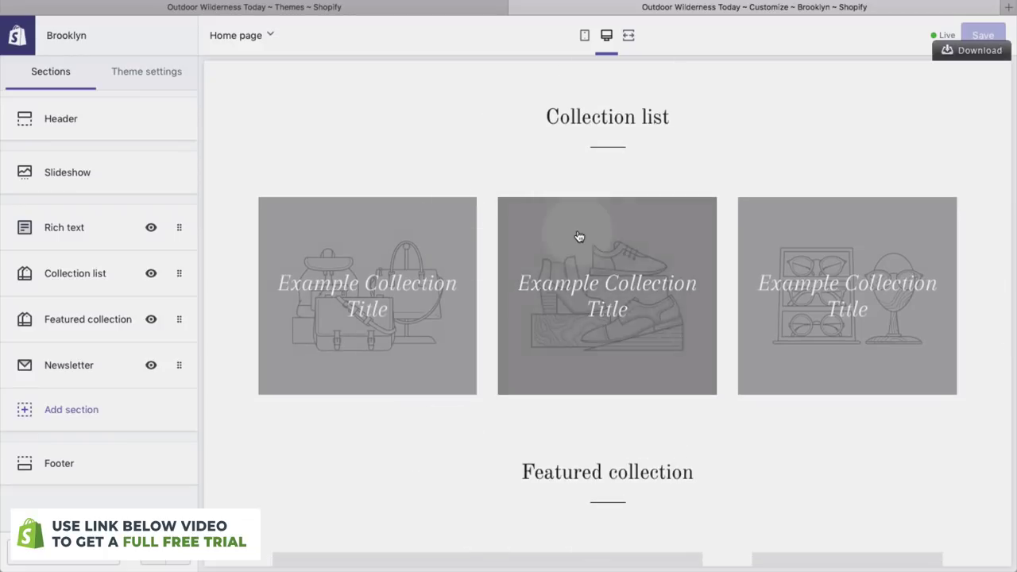
{"action": "scroll", "coordinate": [579, 234], "scroll_direction": "down", "scroll_amount": 6}
{"action": "scroll", "coordinate": [592, 264], "scroll_direction": "up", "scroll_amount": 9}
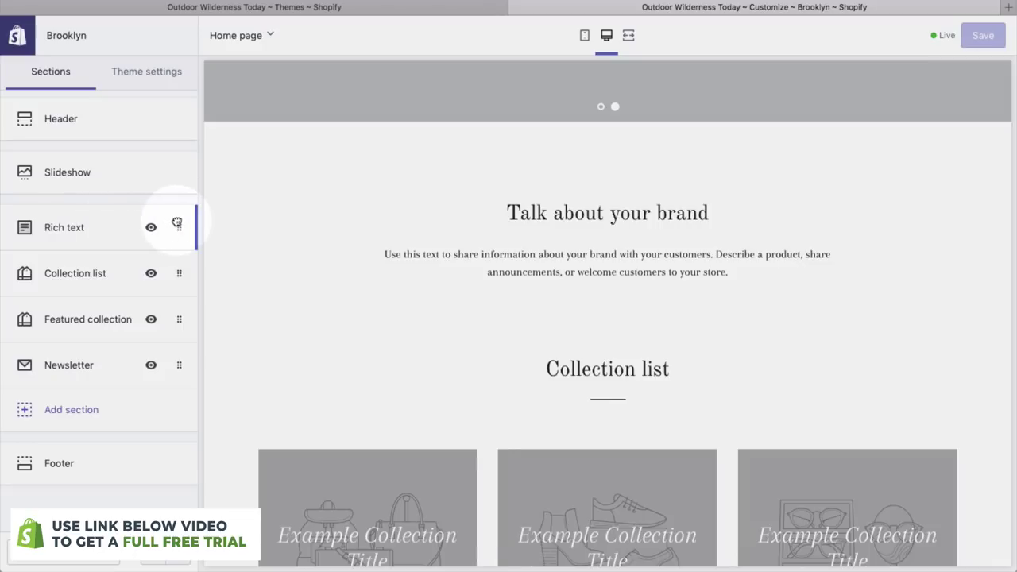
{"action": "left_click_drag", "start_coordinate": [177, 224], "coordinate": [174, 272]}
{"action": "scroll", "coordinate": [509, 284], "scroll_direction": "down", "scroll_amount": 5}
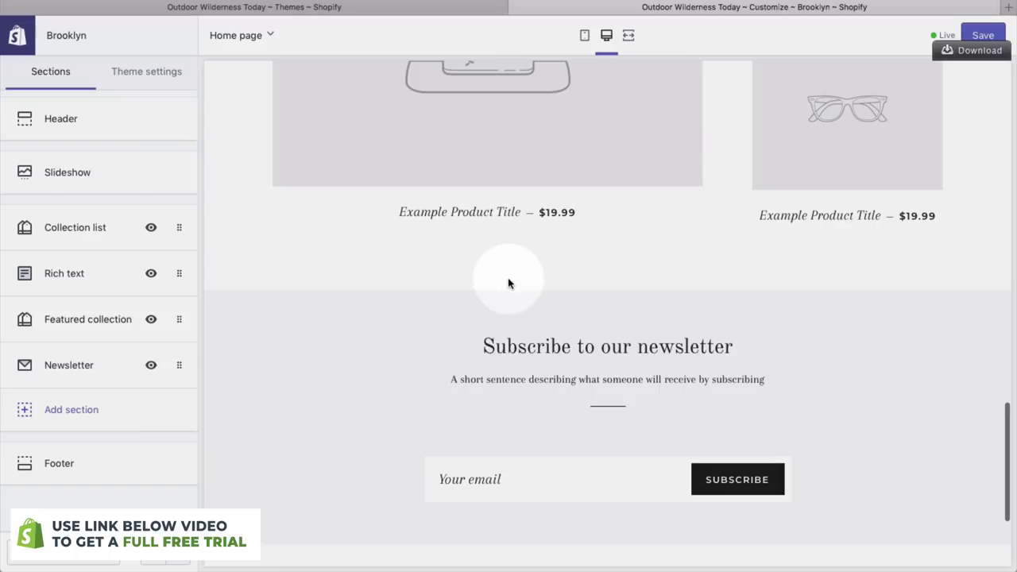
{"action": "scroll", "coordinate": [509, 286], "scroll_direction": "up", "scroll_amount": 5}
{"action": "scroll", "coordinate": [509, 289], "scroll_direction": "up", "scroll_amount": 10}
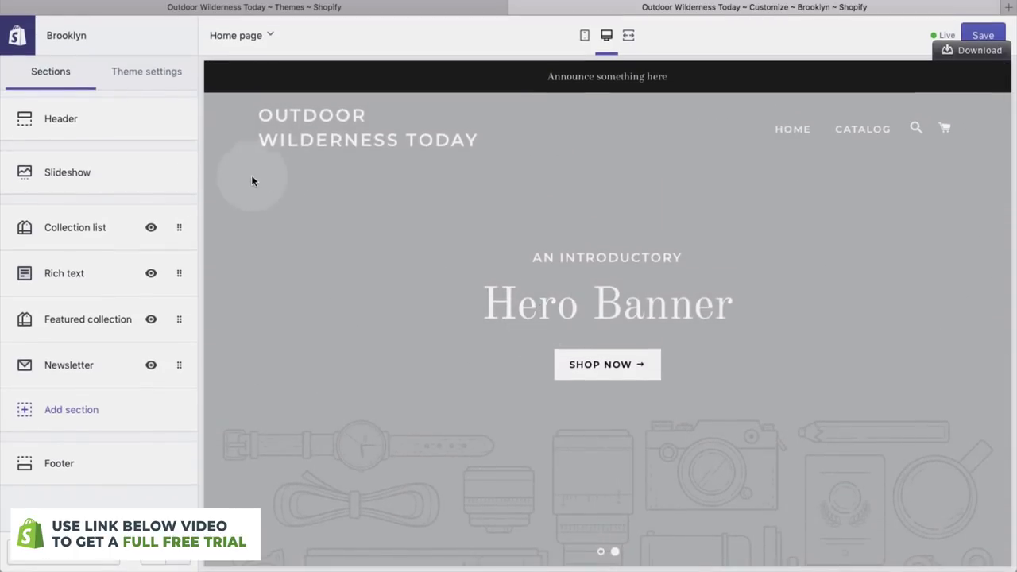
{"action": "scroll", "coordinate": [376, 285], "scroll_direction": "down", "scroll_amount": 6}
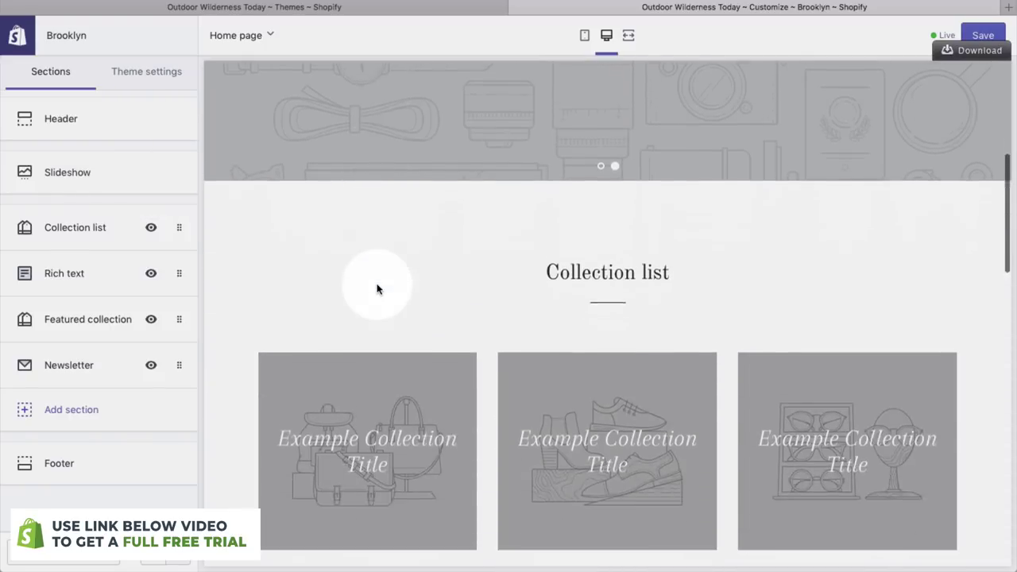
{"action": "left_click_drag", "start_coordinate": [183, 227], "coordinate": [195, 263]}
{"action": "scroll", "coordinate": [431, 284], "scroll_direction": "down", "scroll_amount": 4}
{"action": "scroll", "coordinate": [431, 284], "scroll_direction": "up", "scroll_amount": 6}
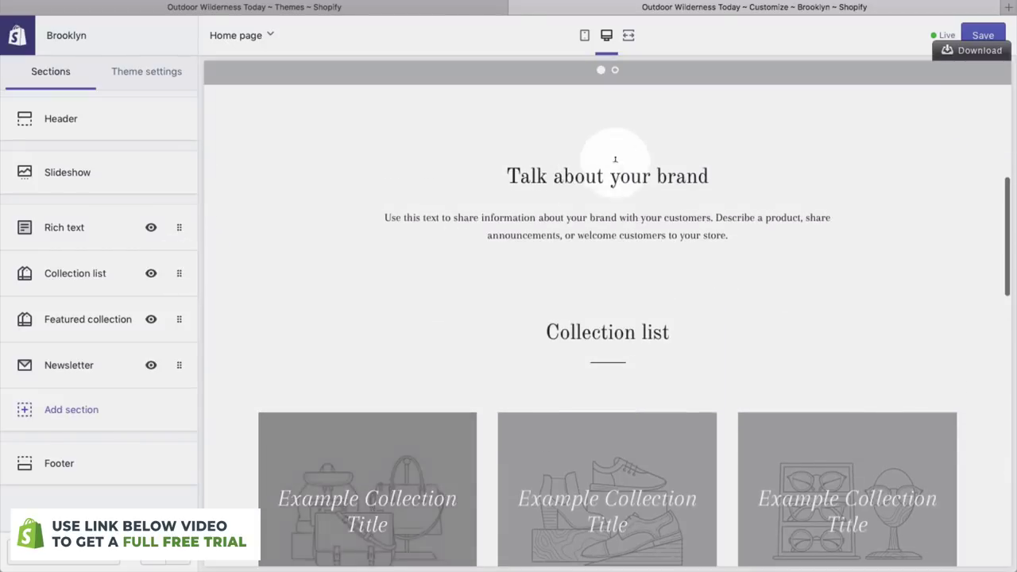
{"action": "scroll", "coordinate": [605, 244], "scroll_direction": "down", "scroll_amount": 3}
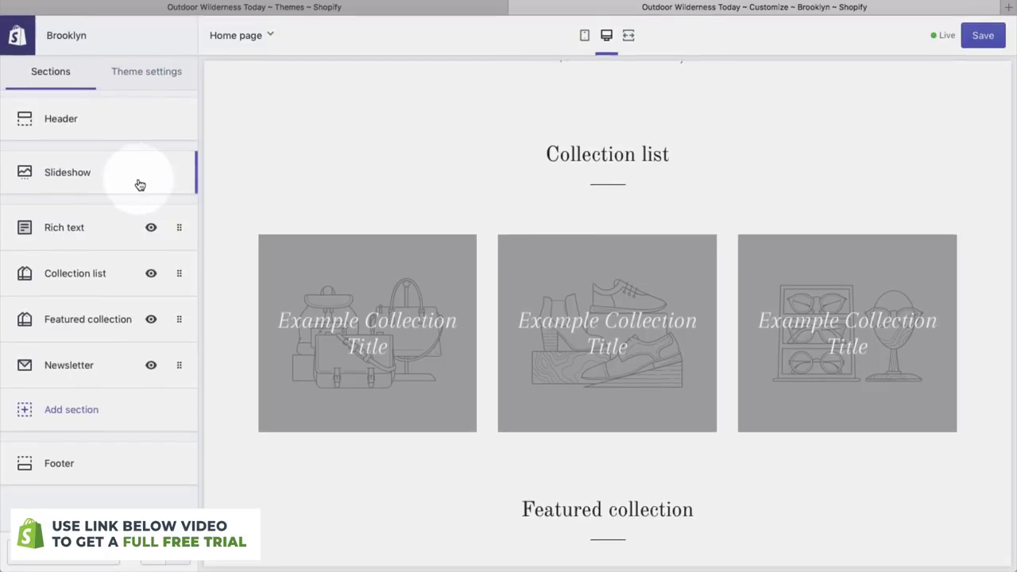
{"action": "scroll", "coordinate": [311, 170], "scroll_direction": "up", "scroll_amount": 10}
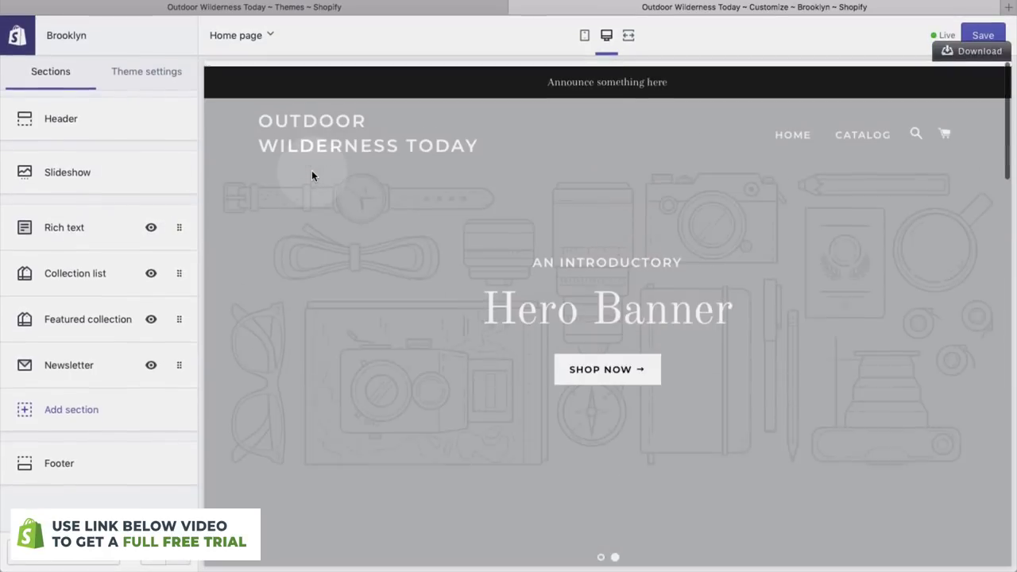
{"action": "left_click", "coordinate": [111, 125]}
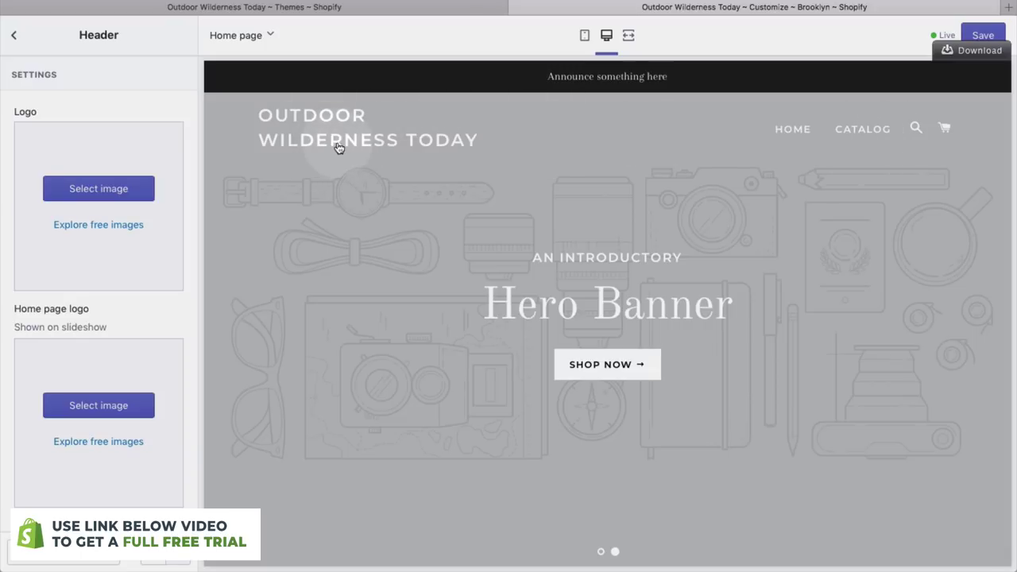
{"action": "left_click_drag", "start_coordinate": [486, 146], "coordinate": [257, 99]}
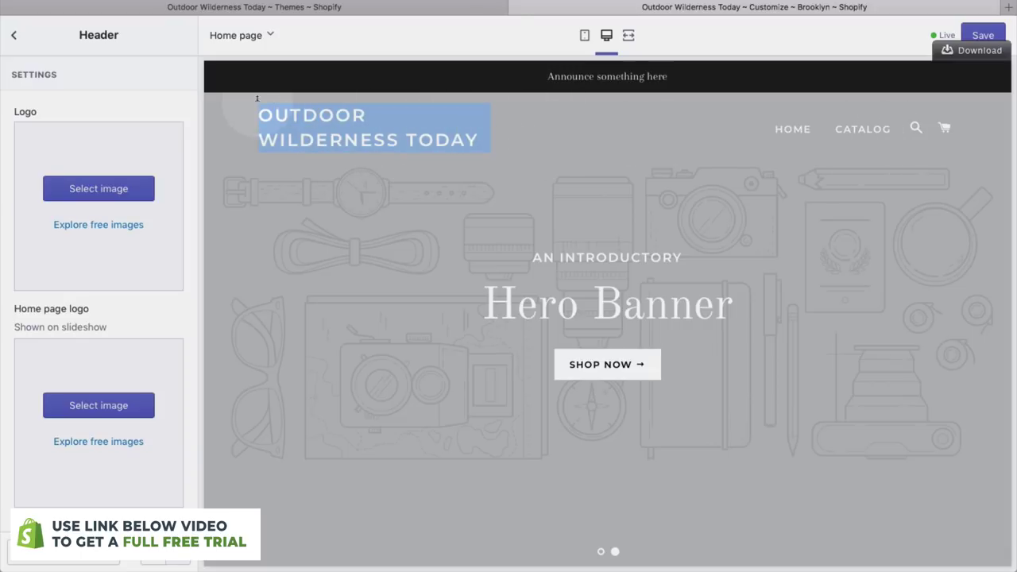
{"action": "left_click", "coordinate": [244, 109]}
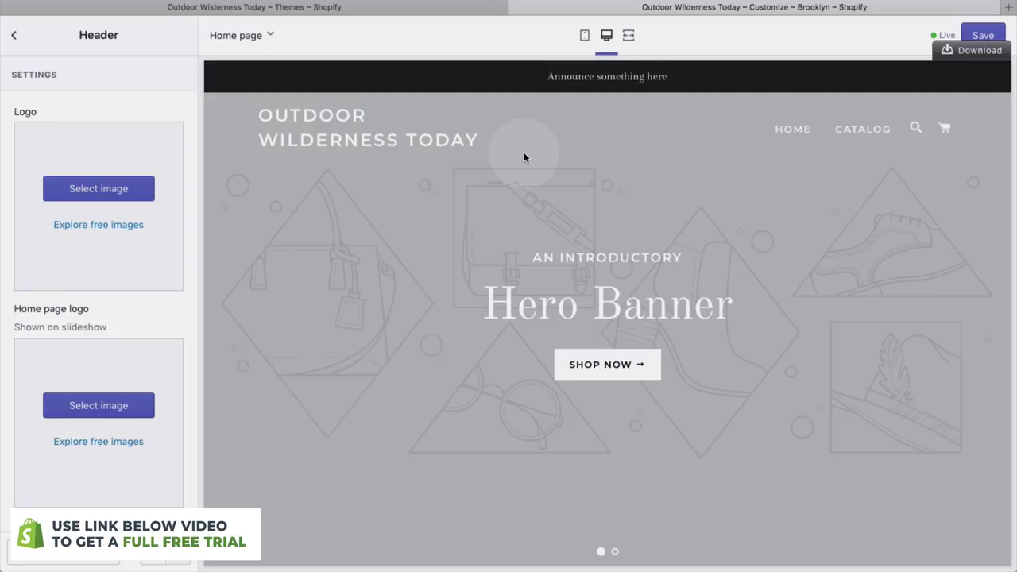
{"action": "left_click_drag", "start_coordinate": [503, 150], "coordinate": [313, 103]}
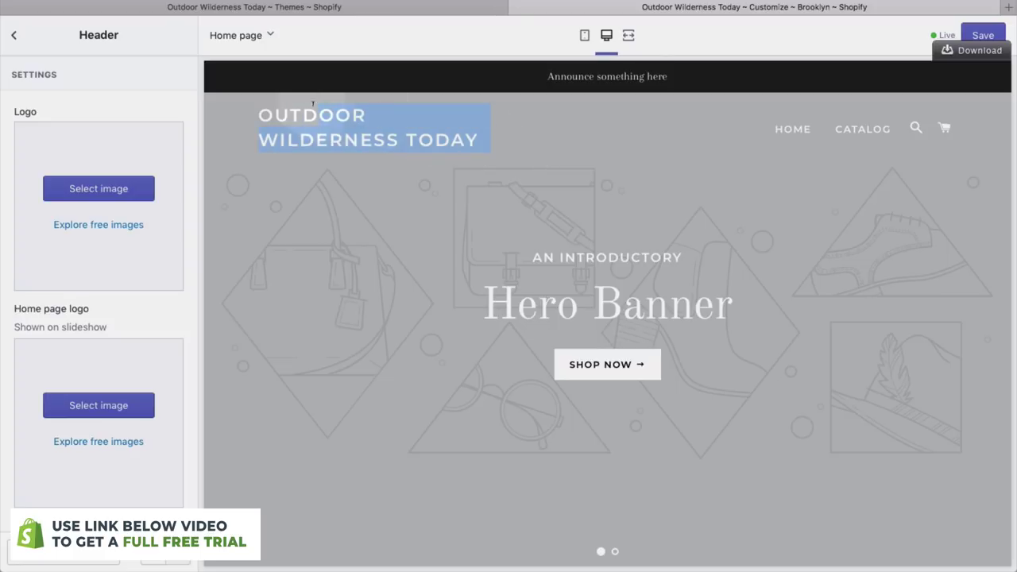
{"action": "left_click", "coordinate": [250, 104]}
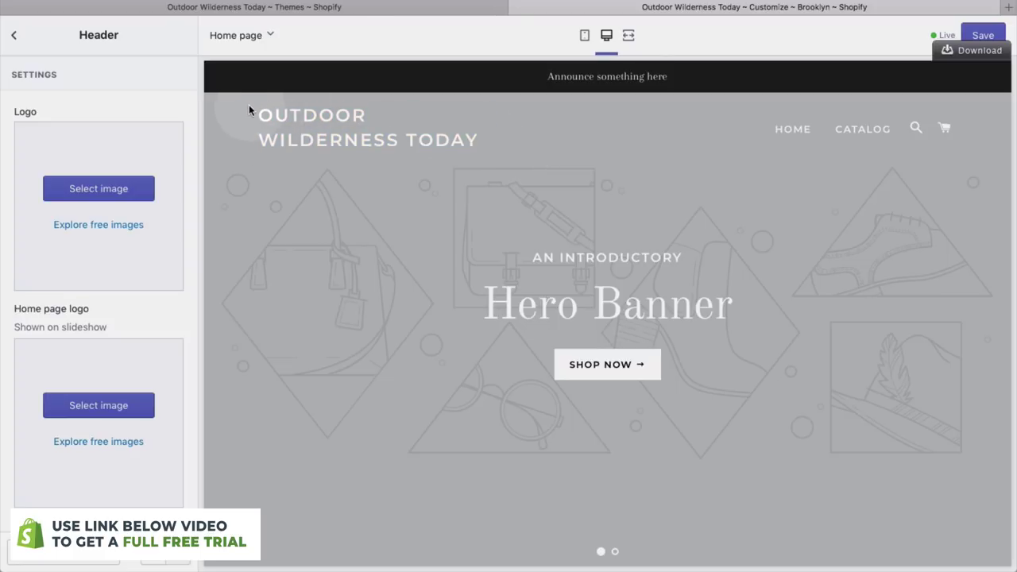
{"action": "left_click_drag", "start_coordinate": [249, 104], "coordinate": [500, 150]}
{"action": "left_click", "coordinate": [500, 151]}
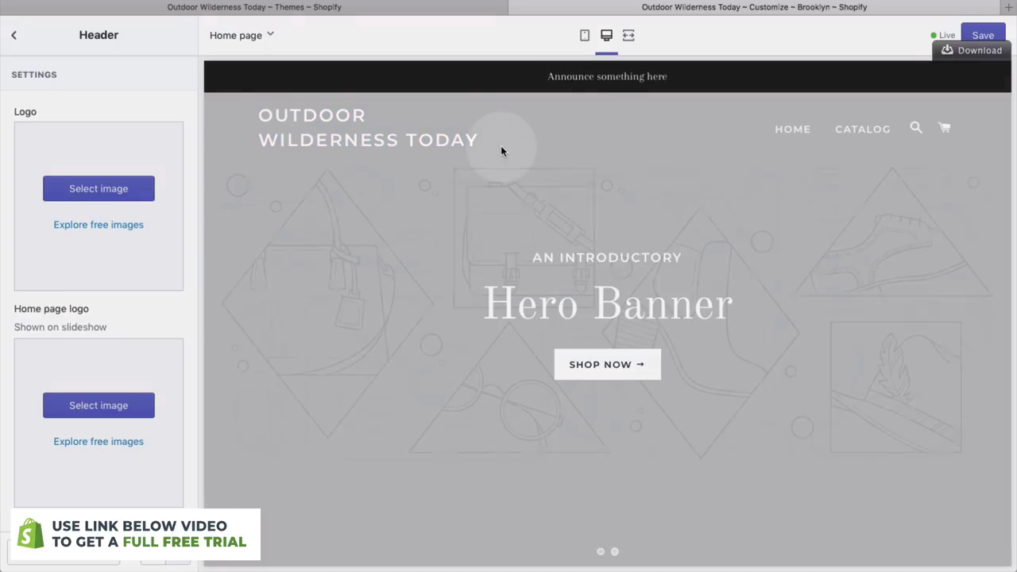
Step: Upload logo-inverted PNG from Demo Site > Logos and apply it as the header logo
{"action": "left_click", "coordinate": [125, 189]}
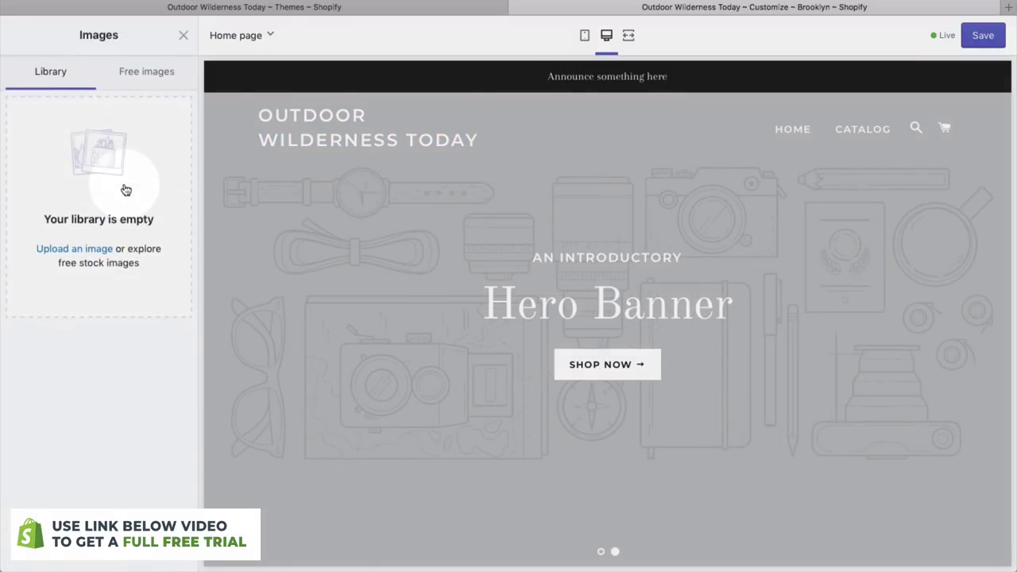
{"action": "left_click", "coordinate": [91, 251]}
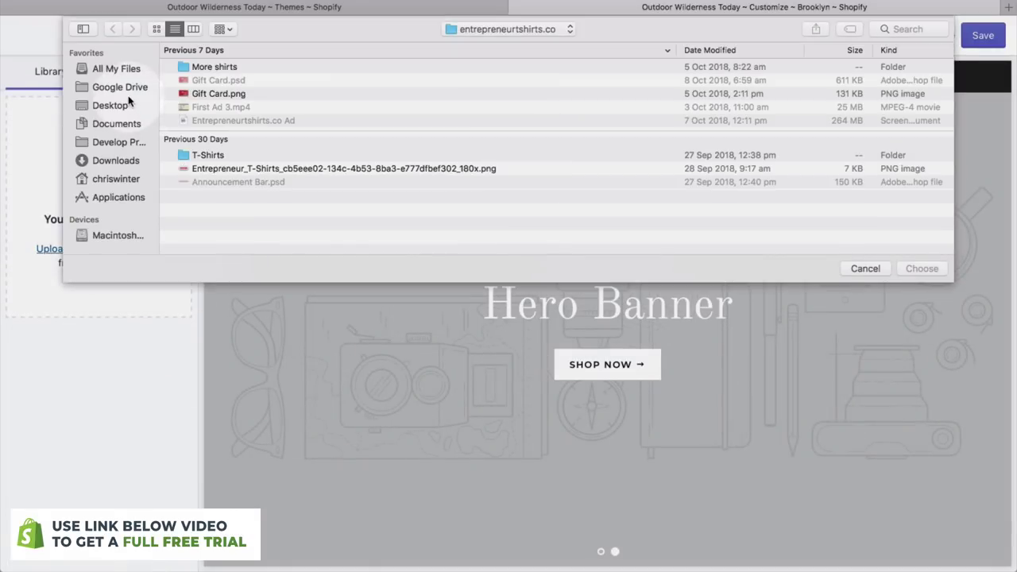
{"action": "left_click", "coordinate": [111, 105]}
{"action": "double_click", "coordinate": [209, 68]}
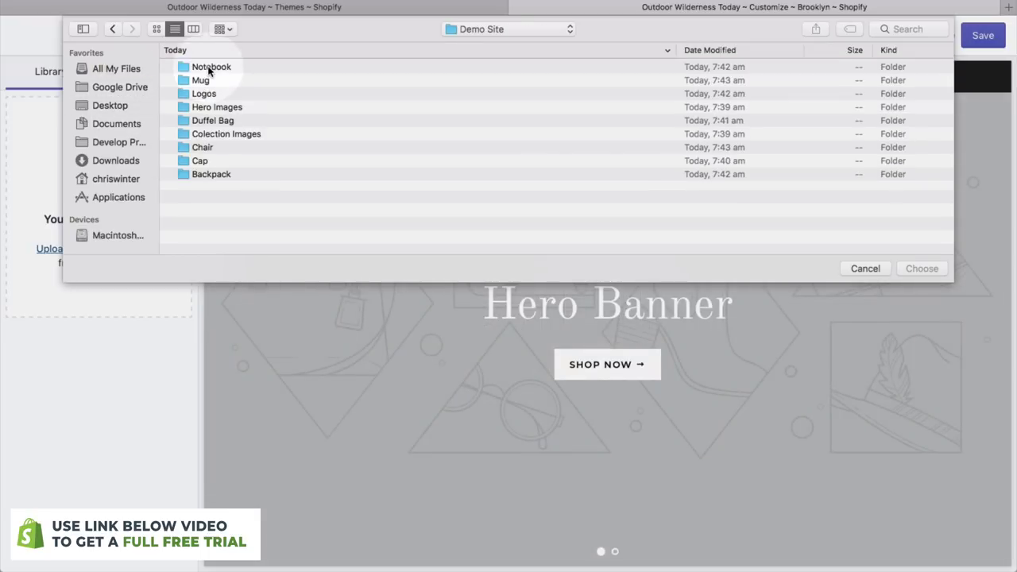
{"action": "double_click", "coordinate": [208, 93]}
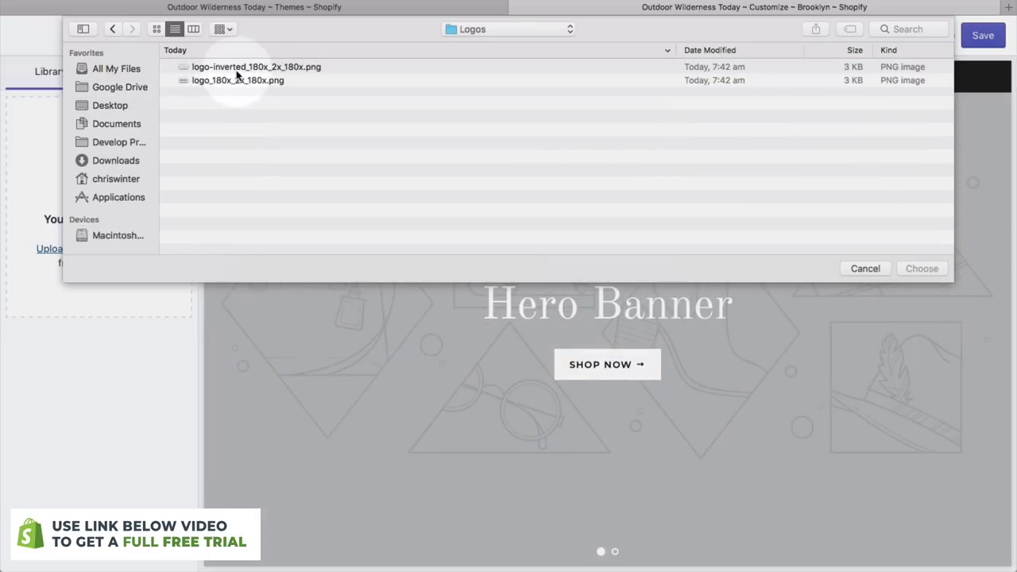
{"action": "left_click", "coordinate": [156, 29]}
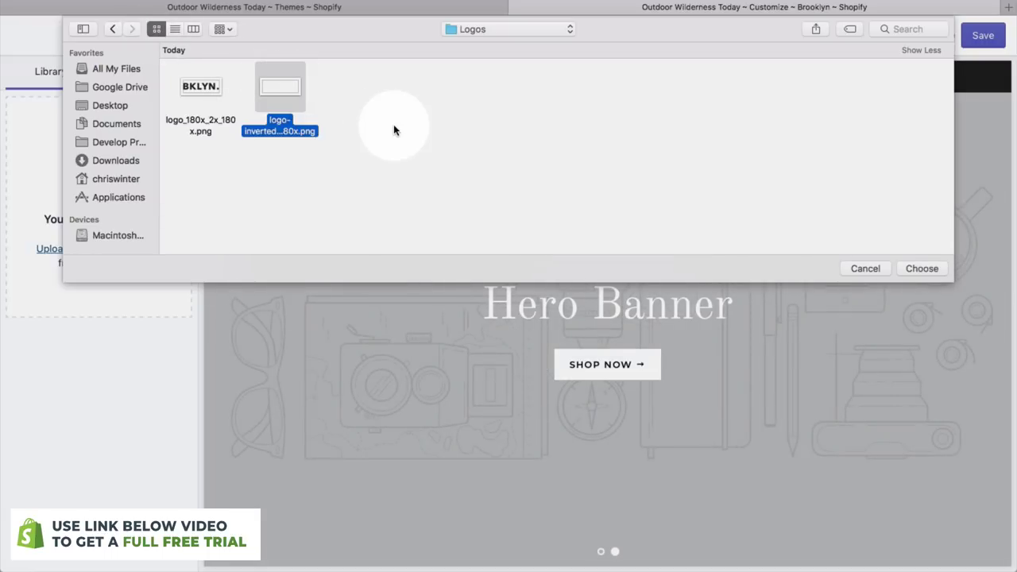
{"action": "key", "text": "Return"}
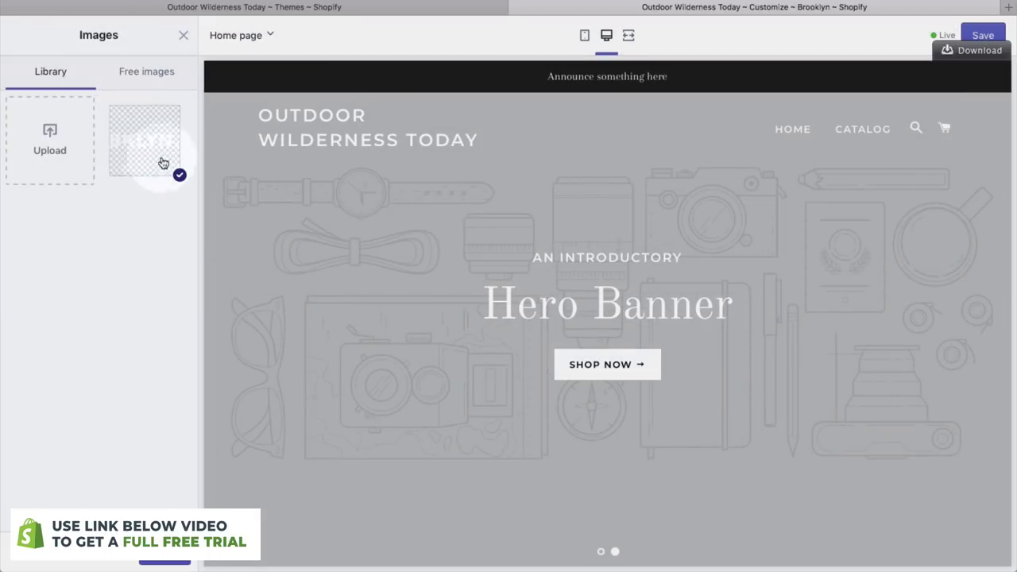
{"action": "left_click", "coordinate": [170, 560]}
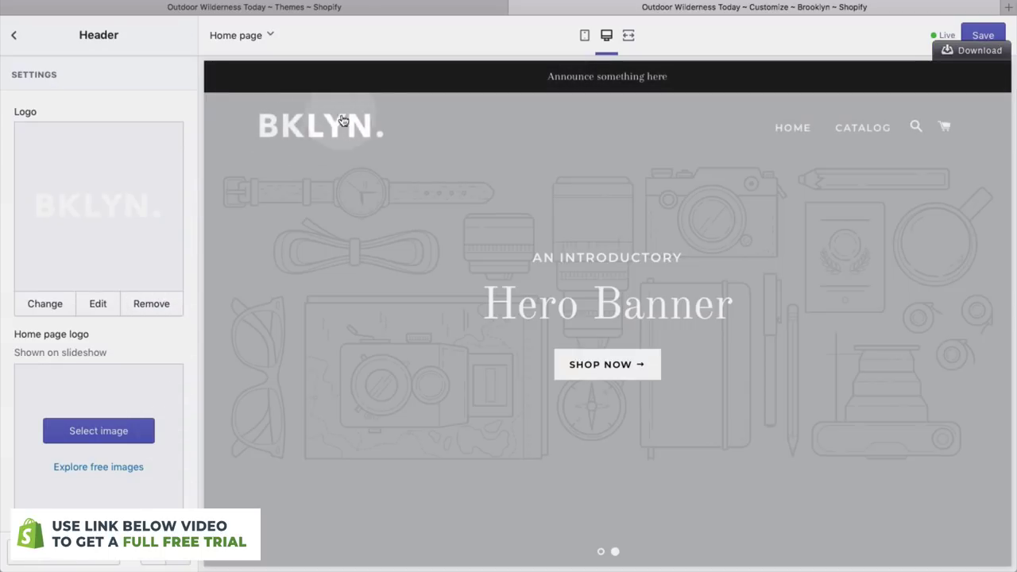
{"action": "scroll", "coordinate": [358, 250], "scroll_direction": "down", "scroll_amount": 1}
Step: Check the Products CATALOG page, where the white logo is invisible, then return home via the logo
{"action": "scroll", "coordinate": [359, 250], "scroll_direction": "up", "scroll_amount": 1}
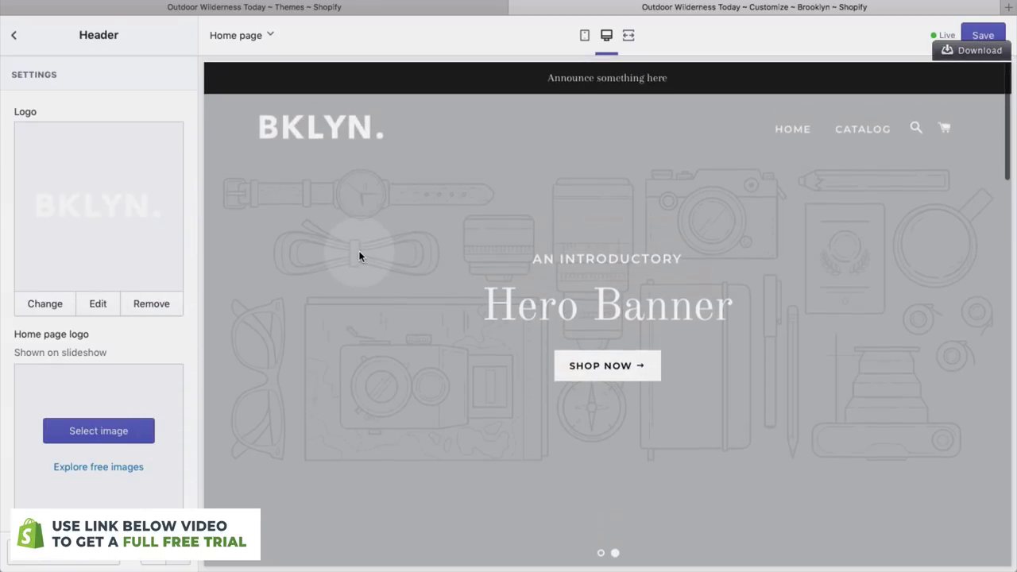
{"action": "scroll", "coordinate": [370, 301], "scroll_direction": "down", "scroll_amount": 2}
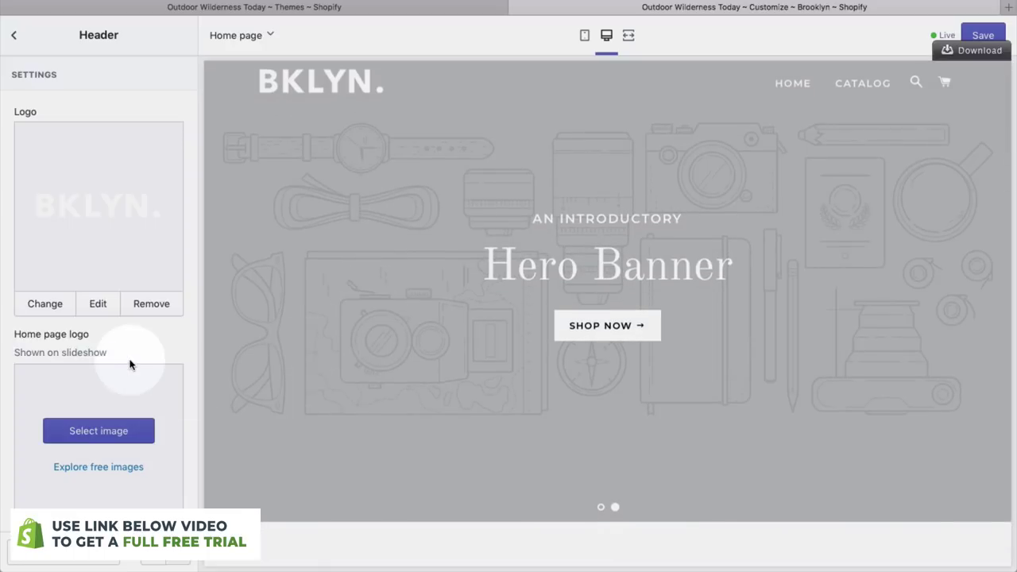
{"action": "scroll", "coordinate": [127, 354], "scroll_direction": "down", "scroll_amount": 3}
{"action": "scroll", "coordinate": [129, 346], "scroll_direction": "up", "scroll_amount": 3}
{"action": "scroll", "coordinate": [297, 305], "scroll_direction": "up", "scroll_amount": 1}
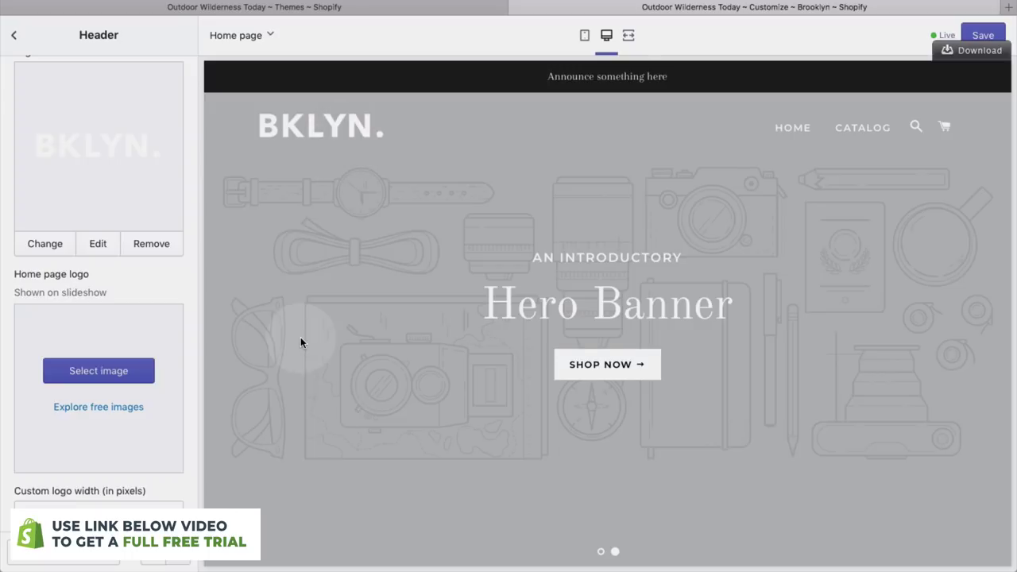
{"action": "scroll", "coordinate": [300, 343], "scroll_direction": "down", "scroll_amount": 1}
{"action": "scroll", "coordinate": [306, 159], "scroll_direction": "up", "scroll_amount": 1}
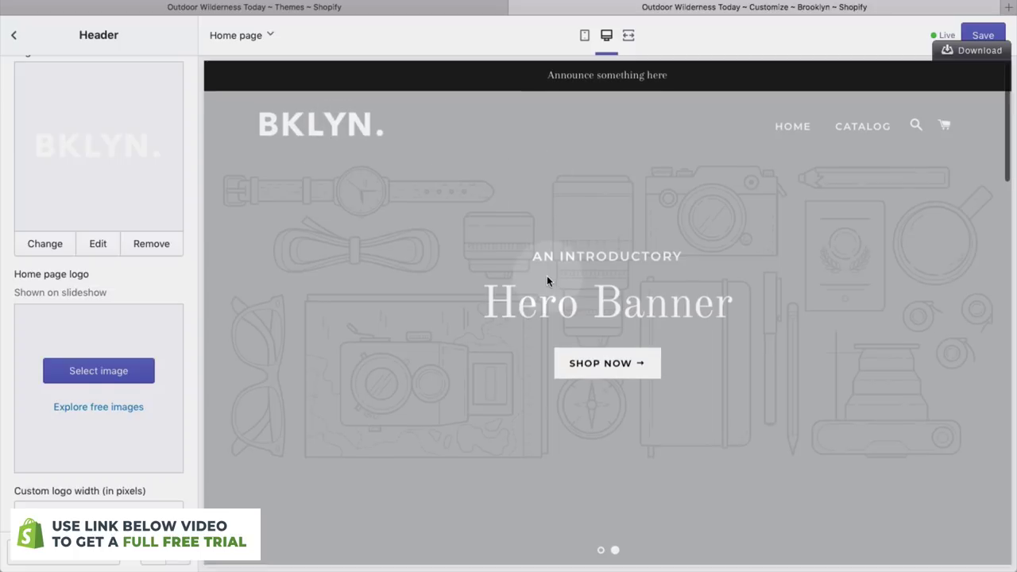
{"action": "left_click", "coordinate": [851, 129]}
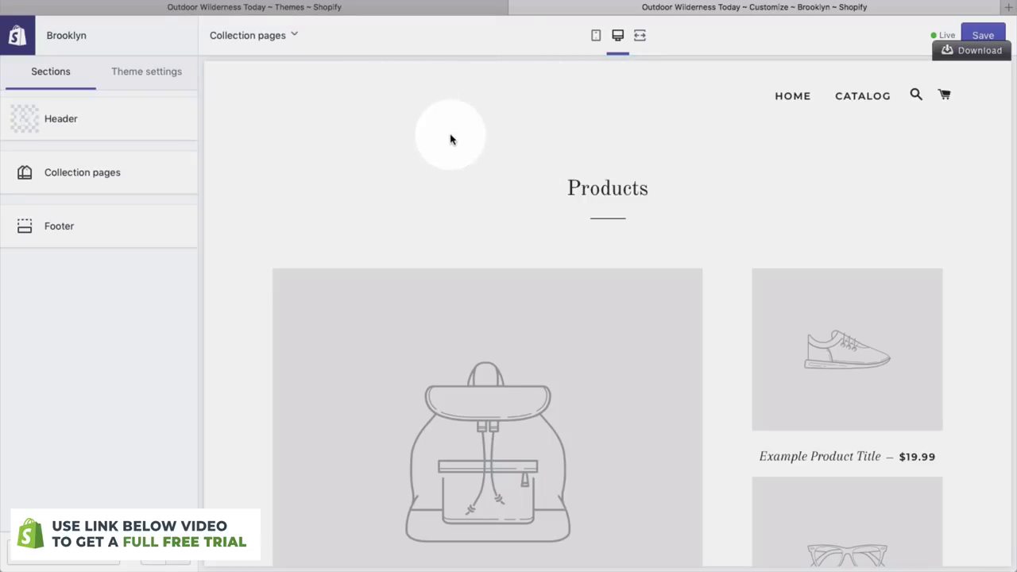
{"action": "left_click_drag", "start_coordinate": [450, 138], "coordinate": [312, 80]}
{"action": "left_click", "coordinate": [394, 156]}
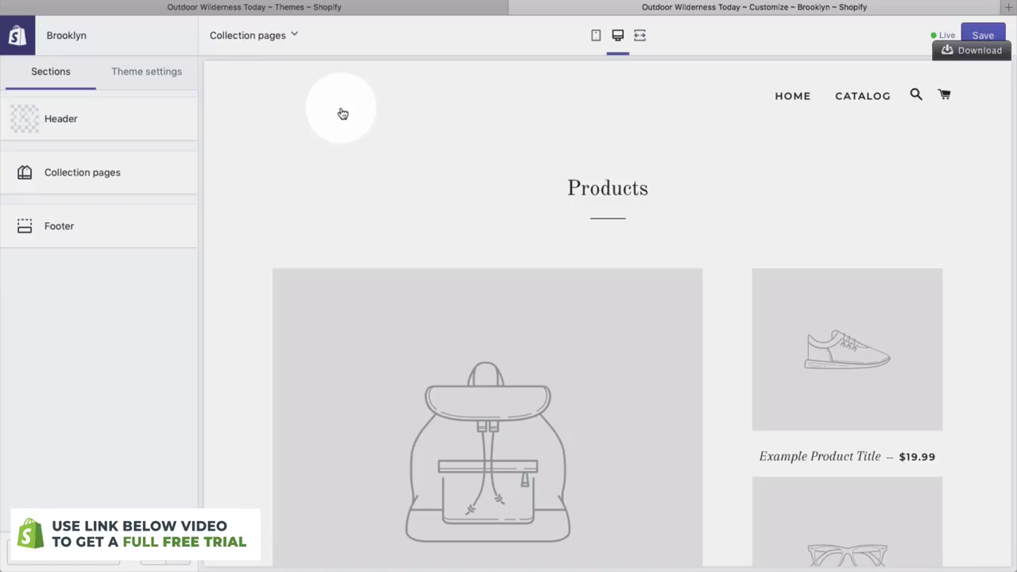
{"action": "left_click", "coordinate": [291, 100]}
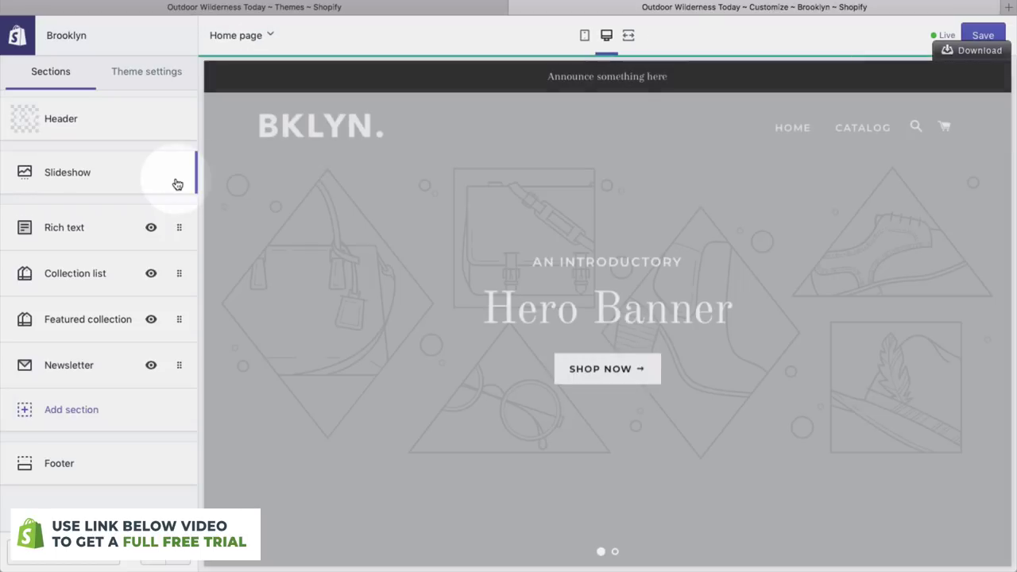
Step: Upload the dark BKLYN logo file to the header's image library
{"action": "left_click", "coordinate": [102, 123]}
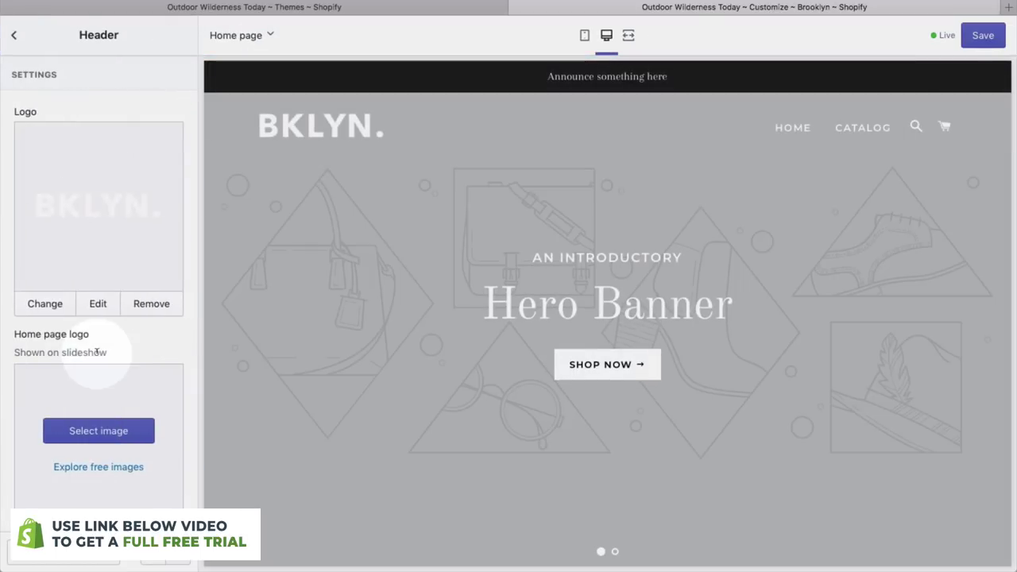
{"action": "scroll", "coordinate": [100, 350], "scroll_direction": "down", "scroll_amount": 2}
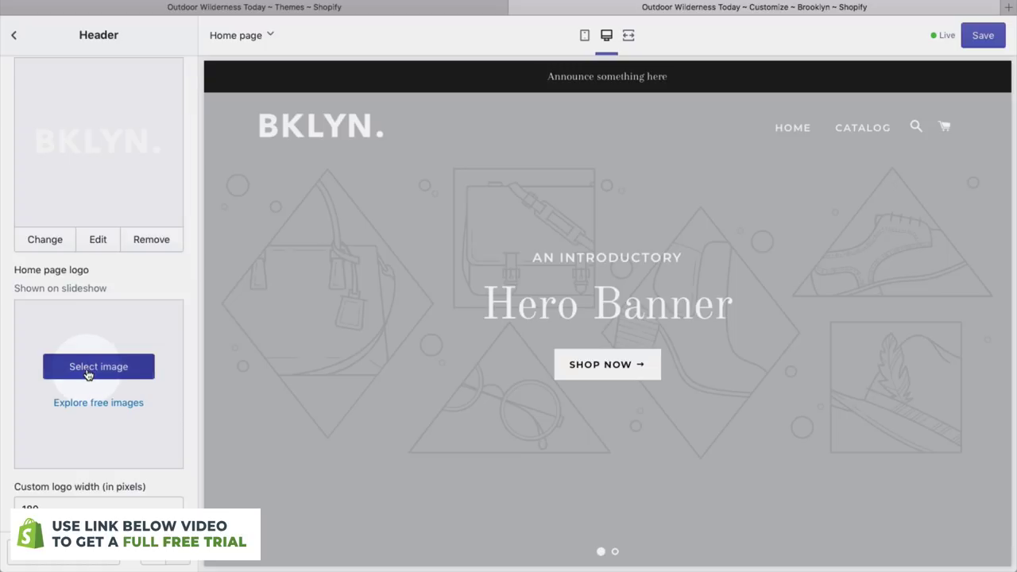
{"action": "left_click", "coordinate": [88, 368]}
{"action": "left_click", "coordinate": [48, 143]}
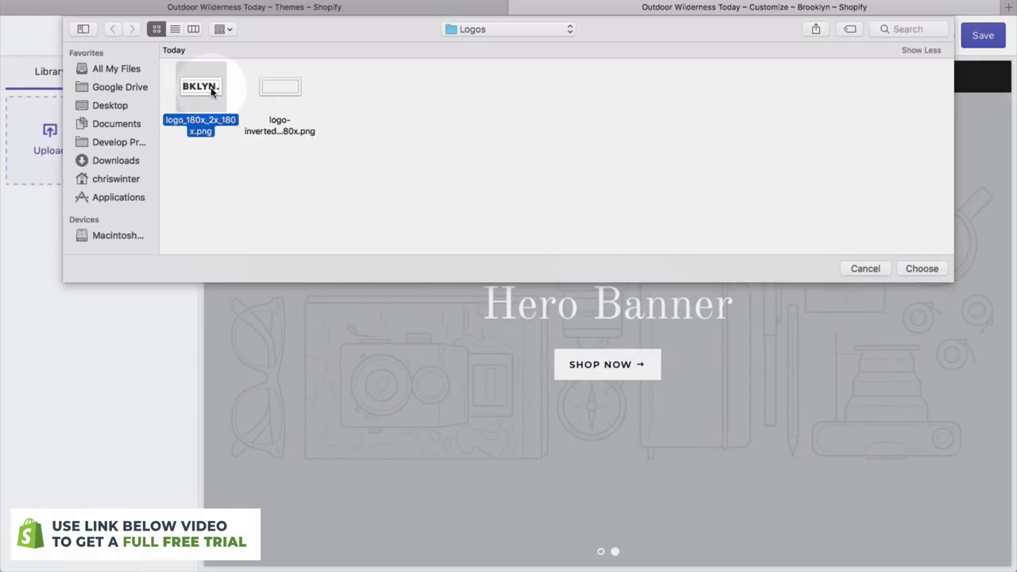
{"action": "double_click", "coordinate": [211, 89]}
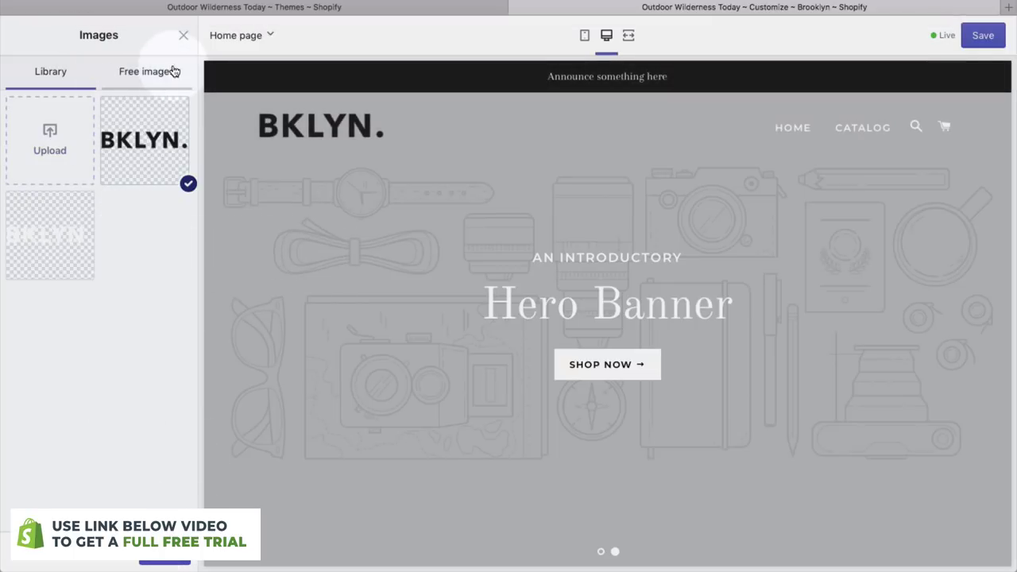
{"action": "left_click", "coordinate": [183, 34]}
Step: Set the white BKLYN logo as the home page (slideshow) logo
{"action": "scroll", "coordinate": [139, 243], "scroll_direction": "up", "scroll_amount": 2}
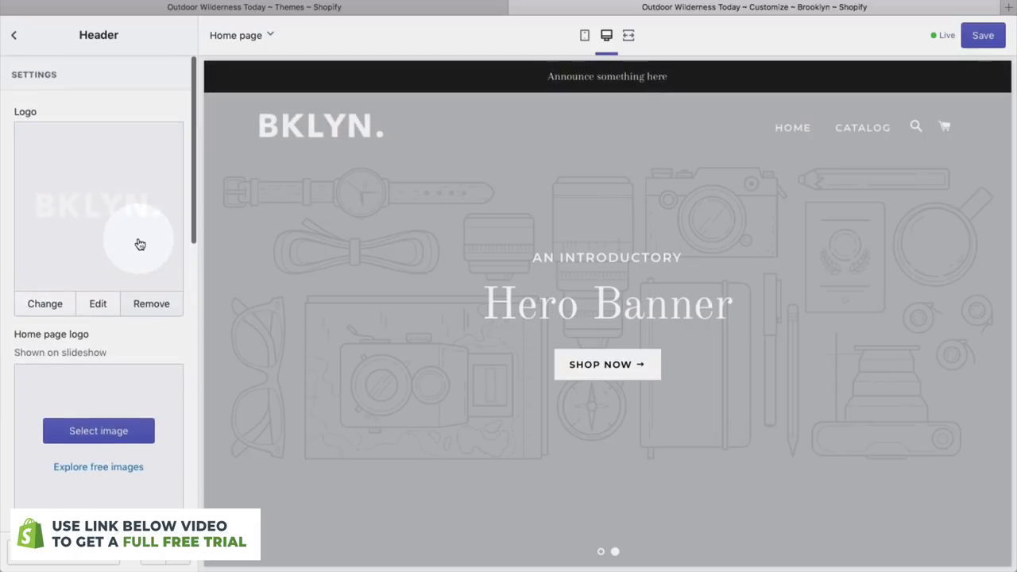
{"action": "scroll", "coordinate": [138, 243], "scroll_direction": "down", "scroll_amount": 3}
{"action": "scroll", "coordinate": [139, 244], "scroll_direction": "down", "scroll_amount": 2}
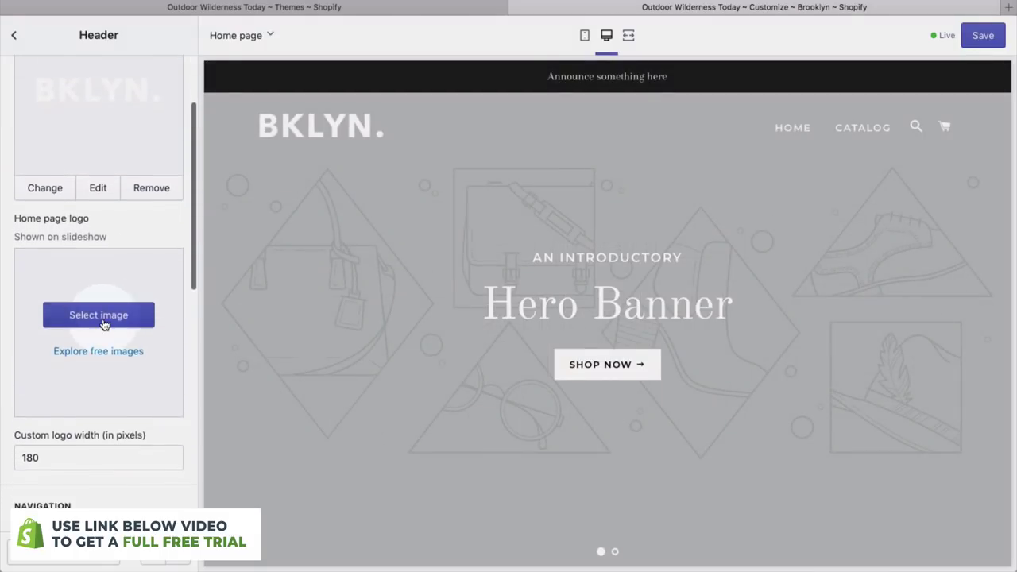
{"action": "left_click", "coordinate": [102, 317]}
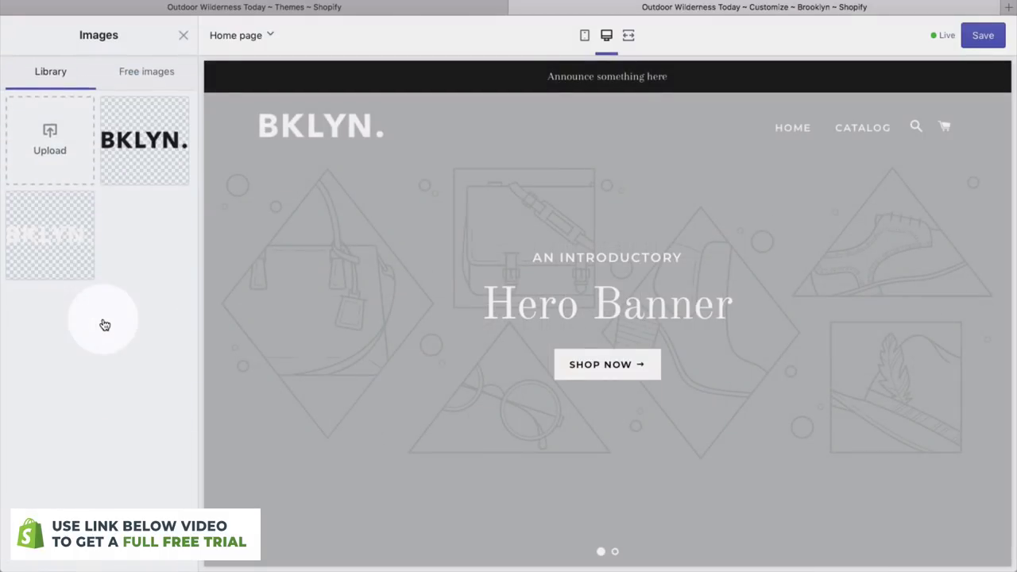
{"action": "left_click", "coordinate": [65, 238]}
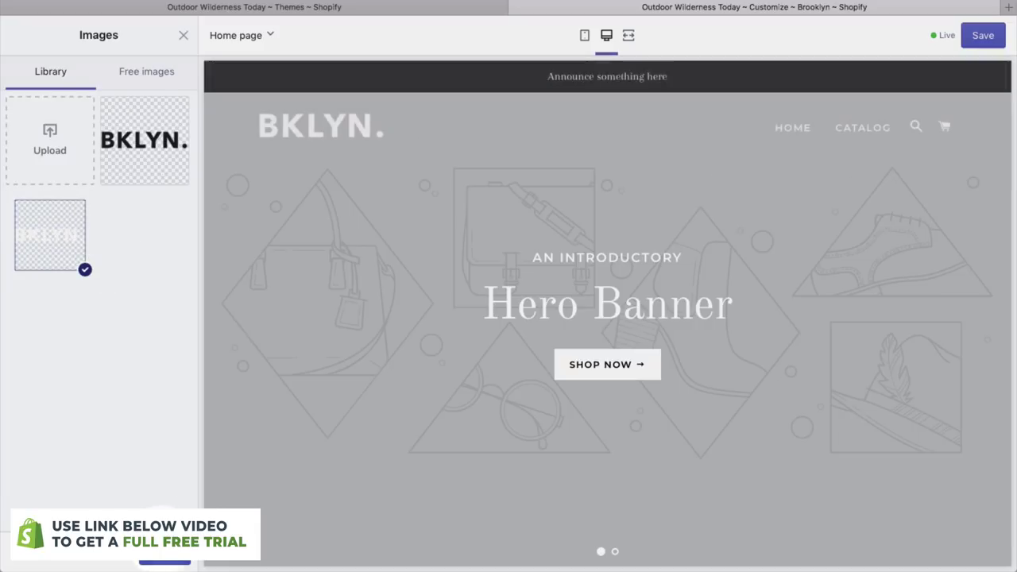
{"action": "left_click", "coordinate": [165, 563]}
Step: Set the dark BKLYN logo as the main header logo
{"action": "scroll", "coordinate": [119, 298], "scroll_direction": "up", "scroll_amount": 2}
{"action": "left_click", "coordinate": [48, 303]}
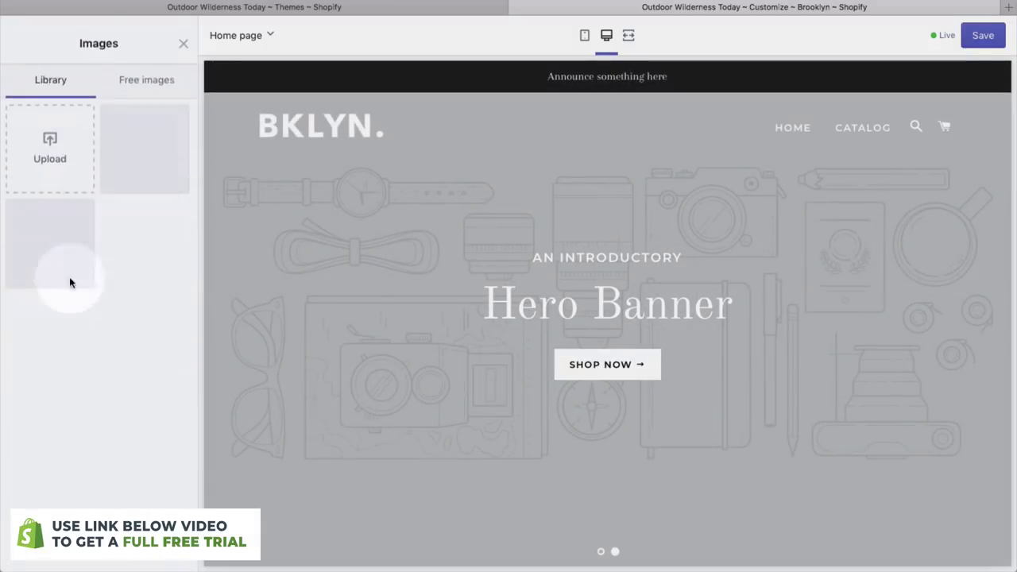
{"action": "left_click", "coordinate": [137, 151]}
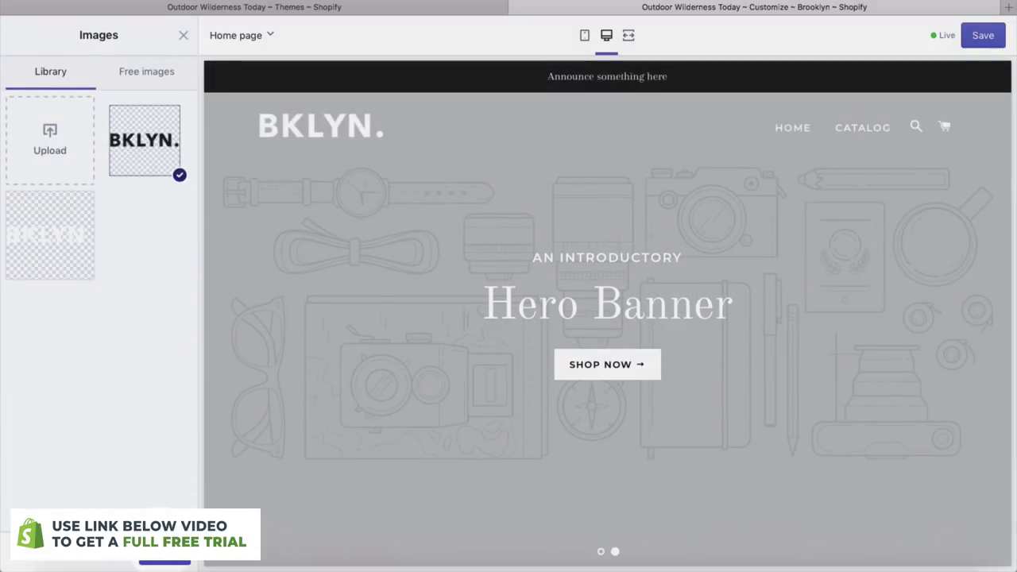
{"action": "left_click", "coordinate": [166, 561]}
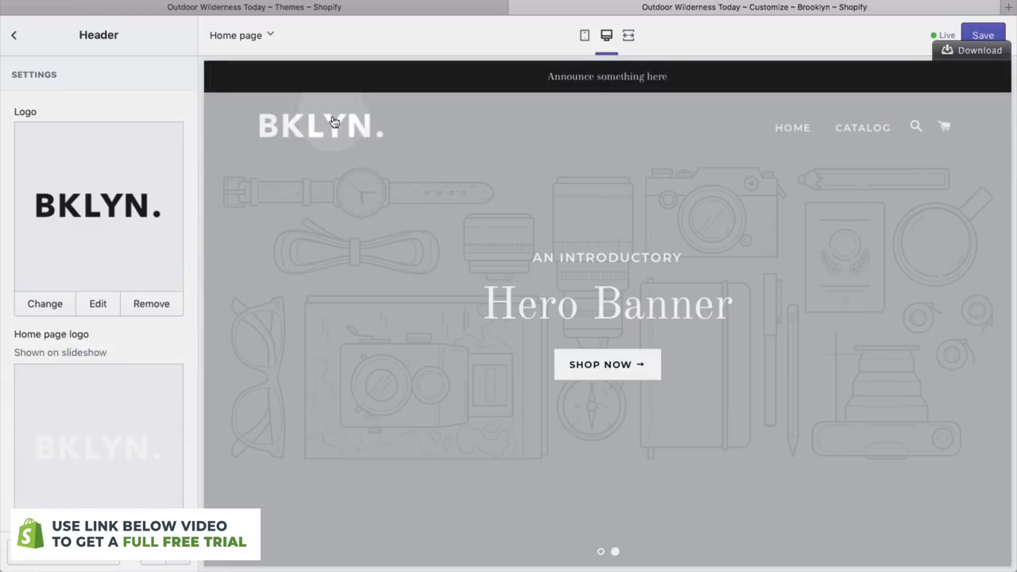
{"action": "scroll", "coordinate": [95, 432], "scroll_direction": "down", "scroll_amount": 2}
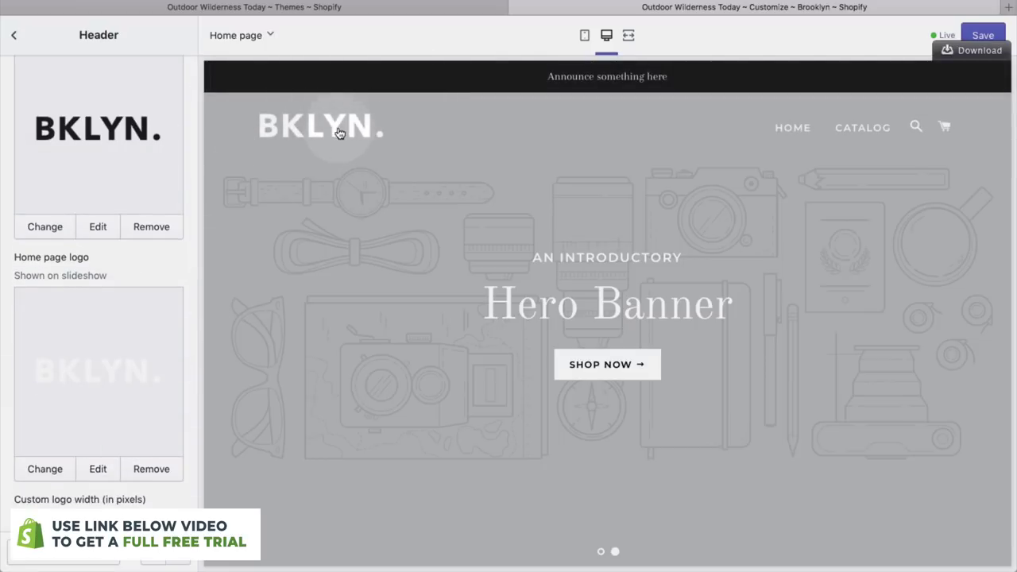
Step: Return to the section list and recheck the home and Products pages in the preview
{"action": "left_click", "coordinate": [14, 35]}
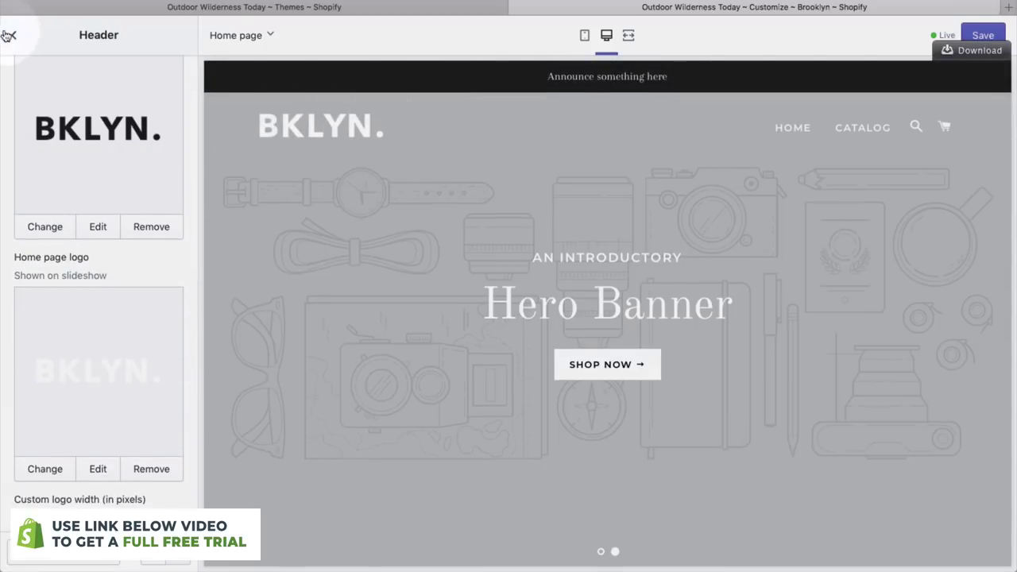
{"action": "left_click", "coordinate": [803, 132]}
{"action": "left_click", "coordinate": [858, 129]}
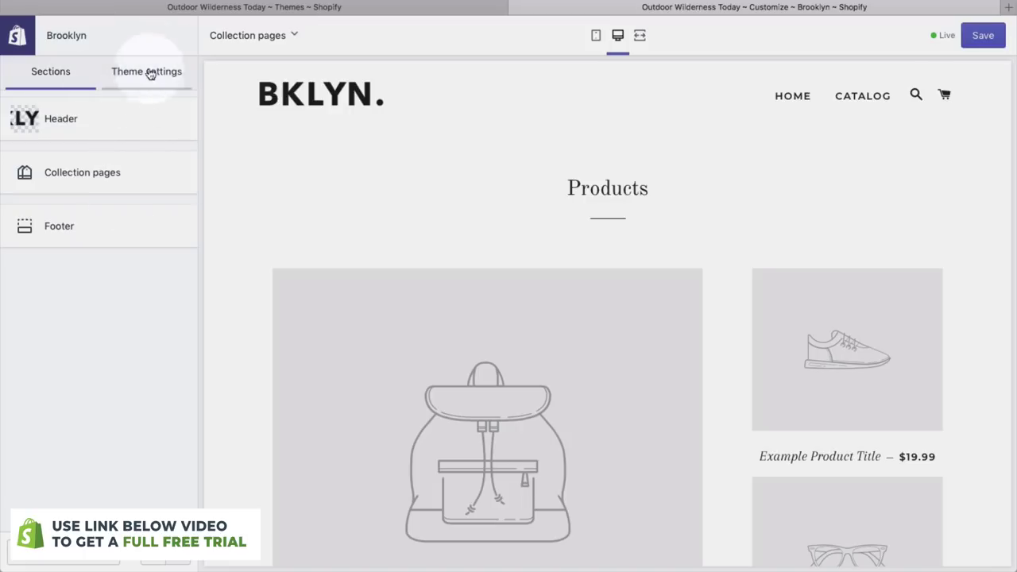
{"action": "left_click", "coordinate": [312, 97]}
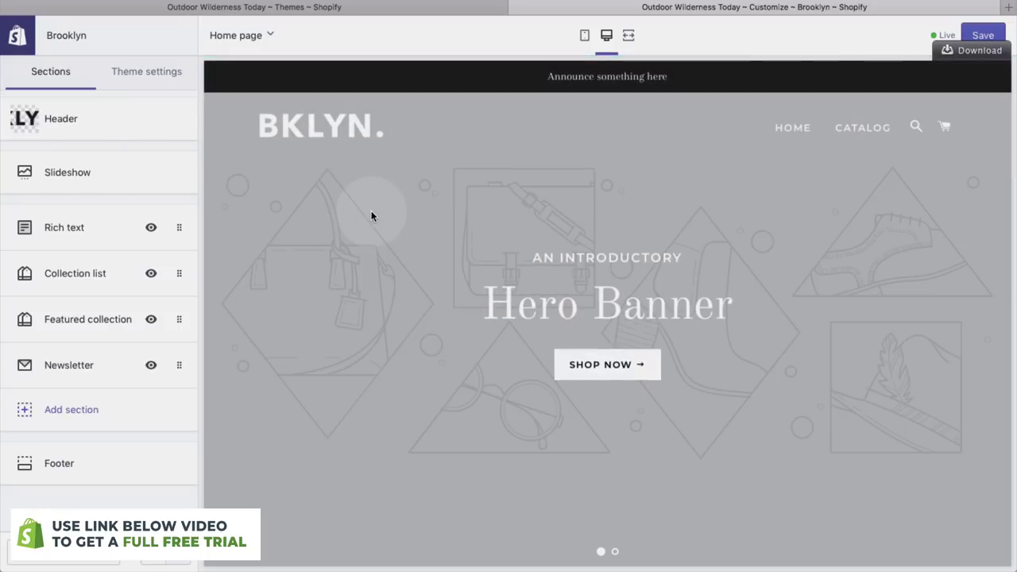
{"action": "left_click", "coordinate": [88, 182]}
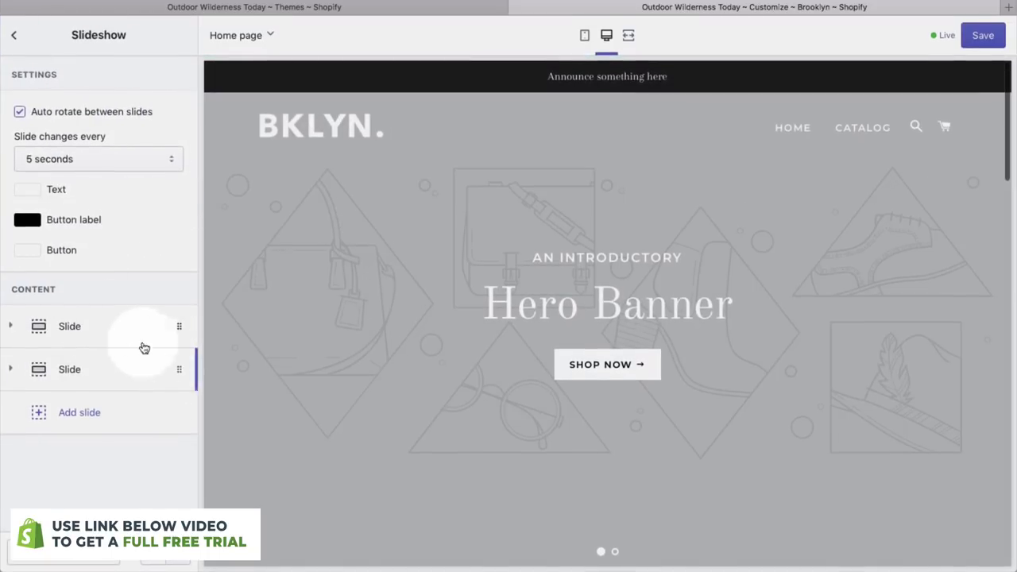
Step: Make the slideshow slides change every 7 seconds
{"action": "left_click", "coordinate": [7, 327]}
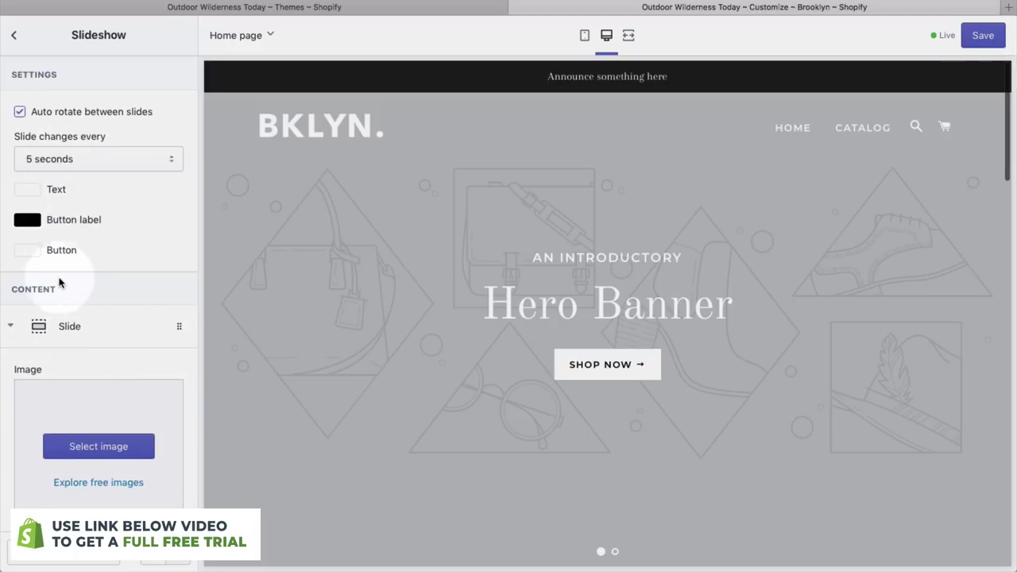
{"action": "scroll", "coordinate": [340, 242], "scroll_direction": "down", "scroll_amount": 1}
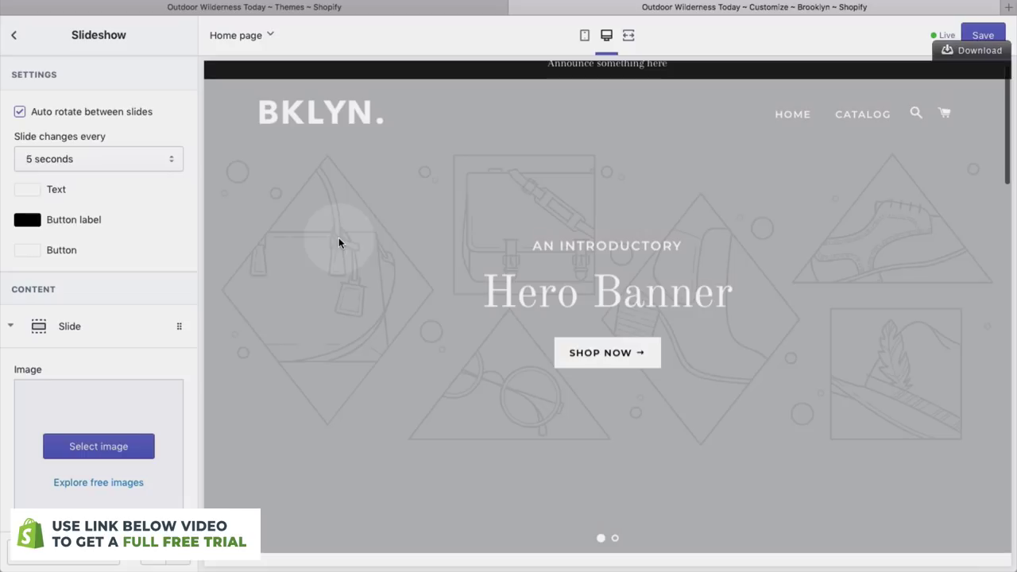
{"action": "left_click", "coordinate": [79, 166]}
{"action": "left_click", "coordinate": [80, 170]}
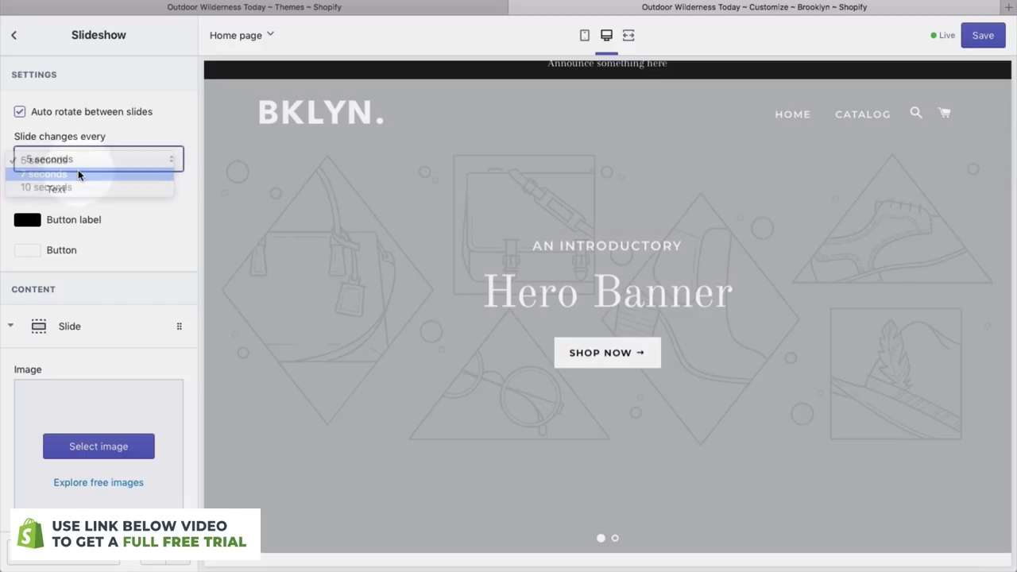
{"action": "scroll", "coordinate": [92, 210], "scroll_direction": "down", "scroll_amount": 1}
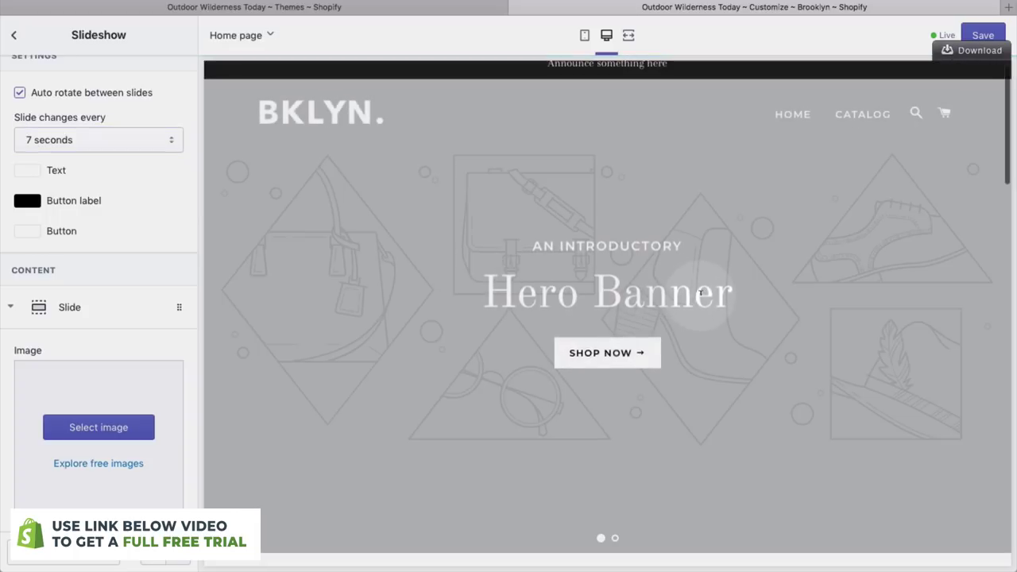
Step: Set the slide button colour to brown #956949 with a white label
{"action": "left_click", "coordinate": [27, 231]}
{"action": "left_click_drag", "start_coordinate": [151, 297], "coordinate": [82, 298]}
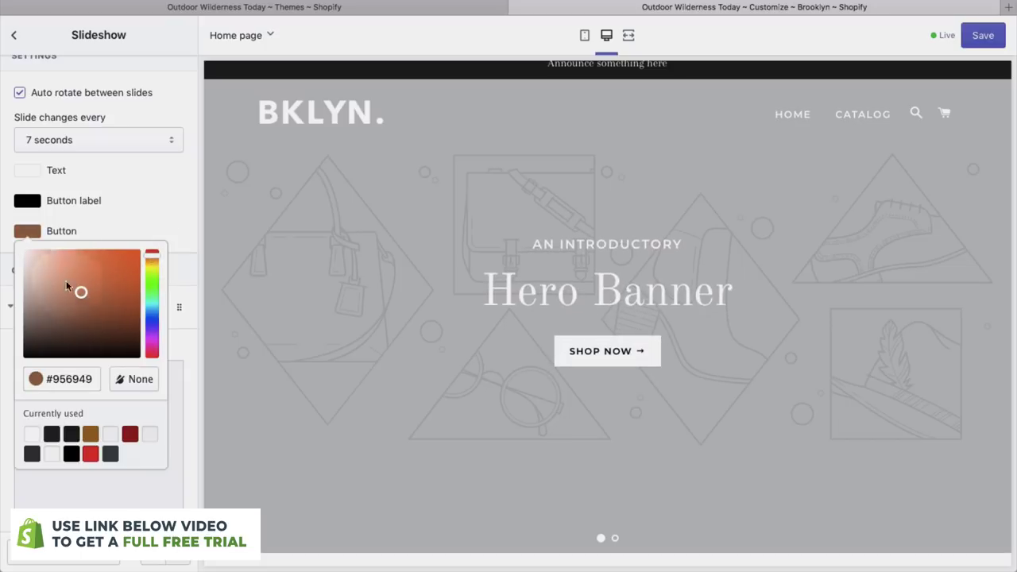
{"action": "left_click", "coordinate": [27, 231]}
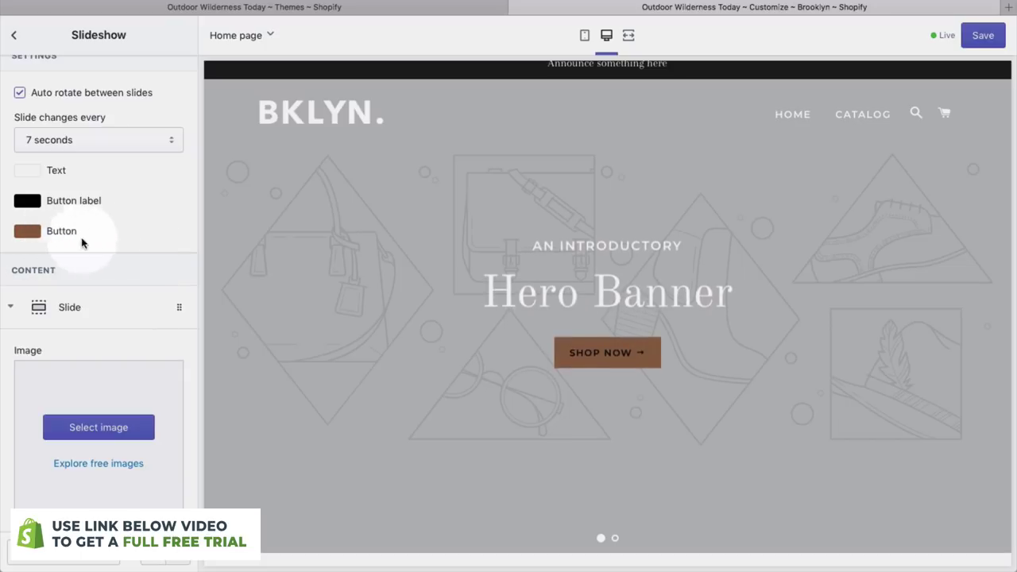
{"action": "left_click", "coordinate": [27, 204]}
{"action": "left_click", "coordinate": [9, 211]}
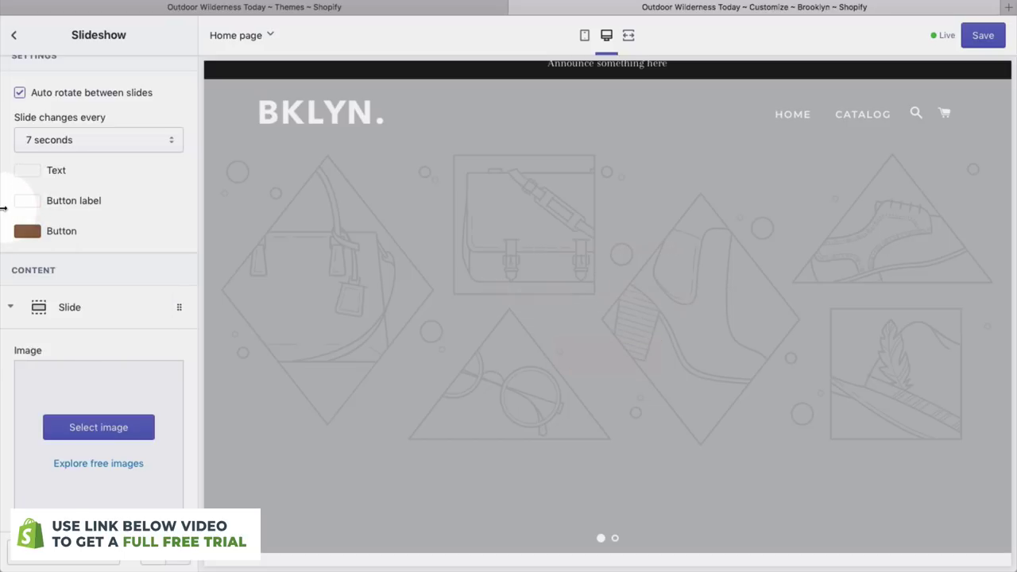
{"action": "scroll", "coordinate": [24, 377], "scroll_direction": "down", "scroll_amount": 1}
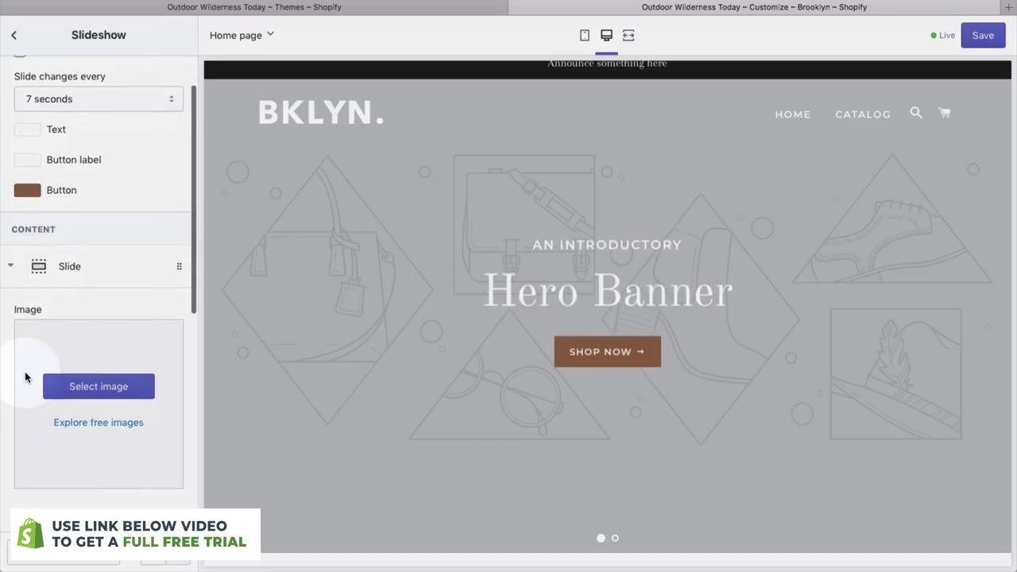
{"action": "scroll", "coordinate": [24, 377], "scroll_direction": "down", "scroll_amount": 1}
Step: Upload hero_slide_1 from Demo Site > Hero Images as the first slide's image
{"action": "left_click", "coordinate": [82, 283]}
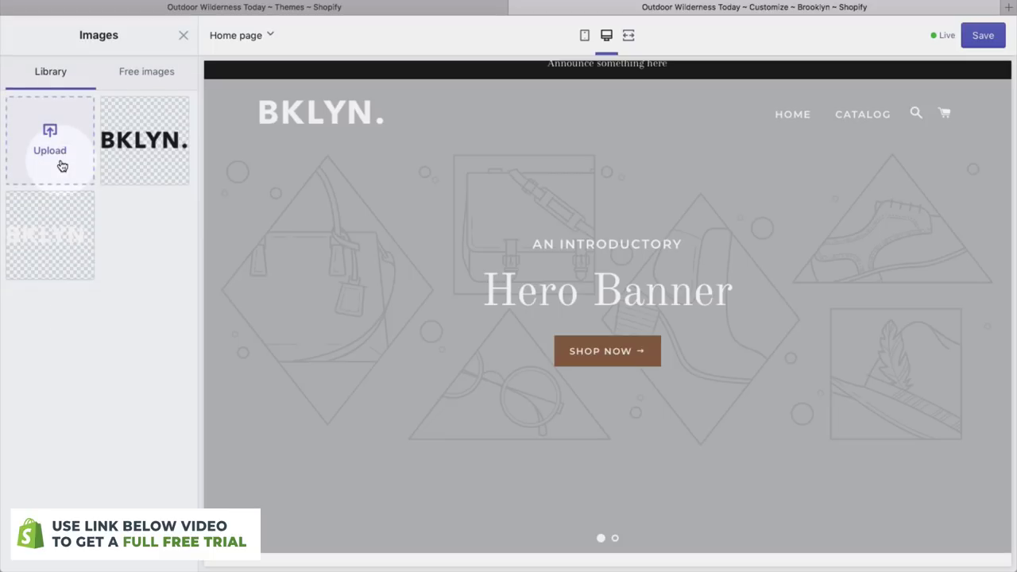
{"action": "left_click", "coordinate": [62, 165]}
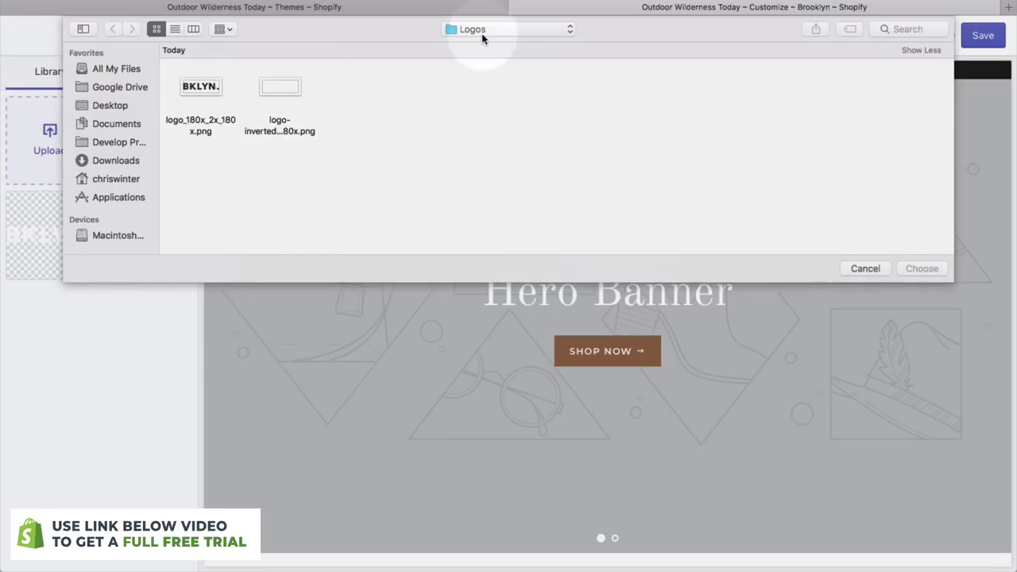
{"action": "left_click", "coordinate": [482, 31]}
{"action": "left_click", "coordinate": [484, 41]}
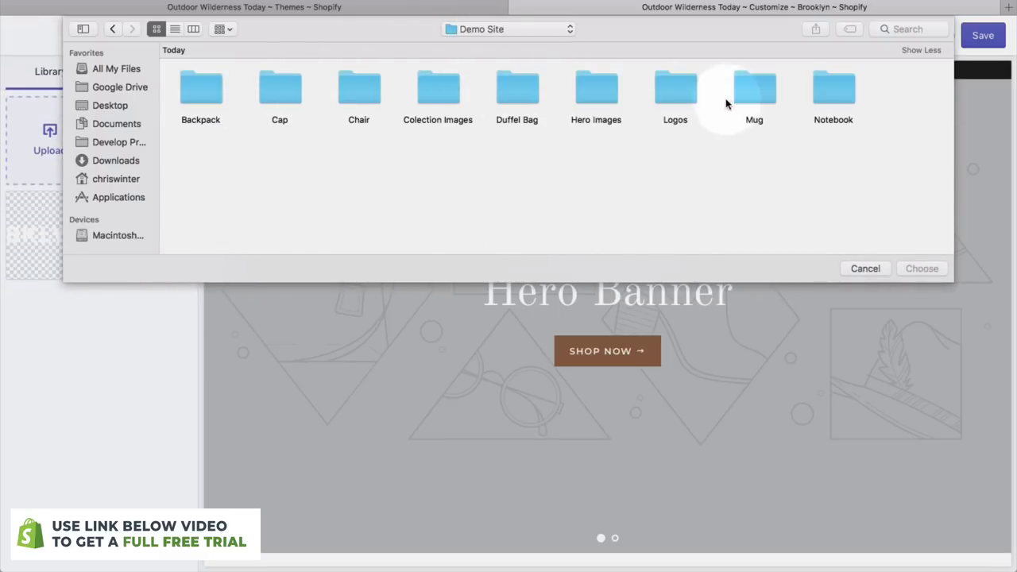
{"action": "double_click", "coordinate": [609, 93]}
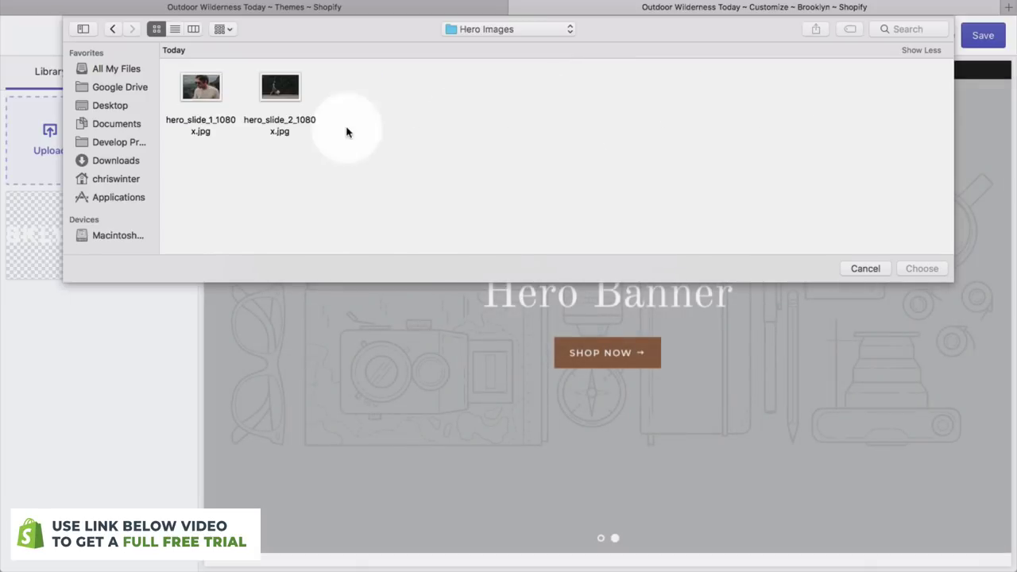
{"action": "double_click", "coordinate": [202, 91]}
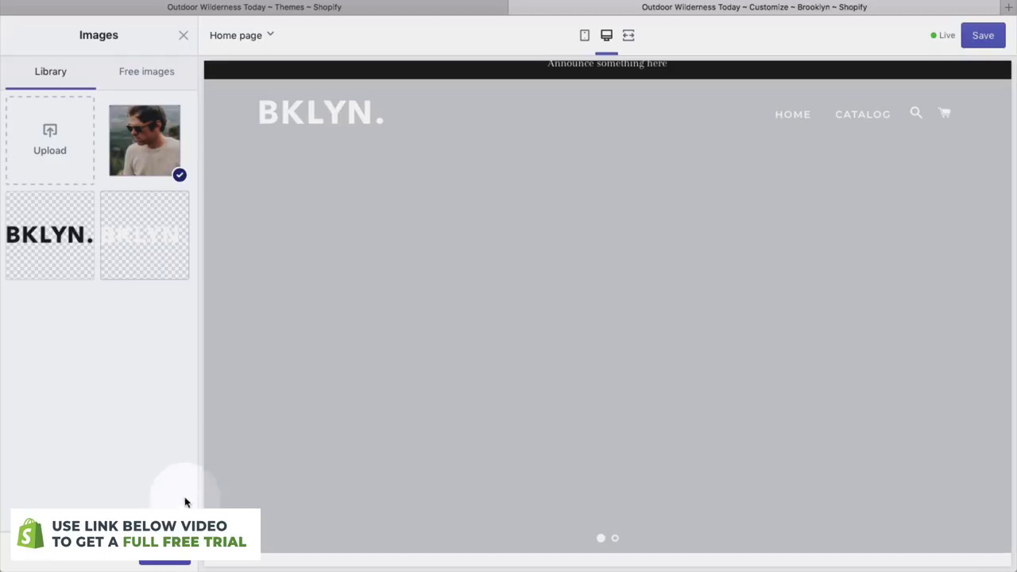
{"action": "left_click", "coordinate": [165, 558]}
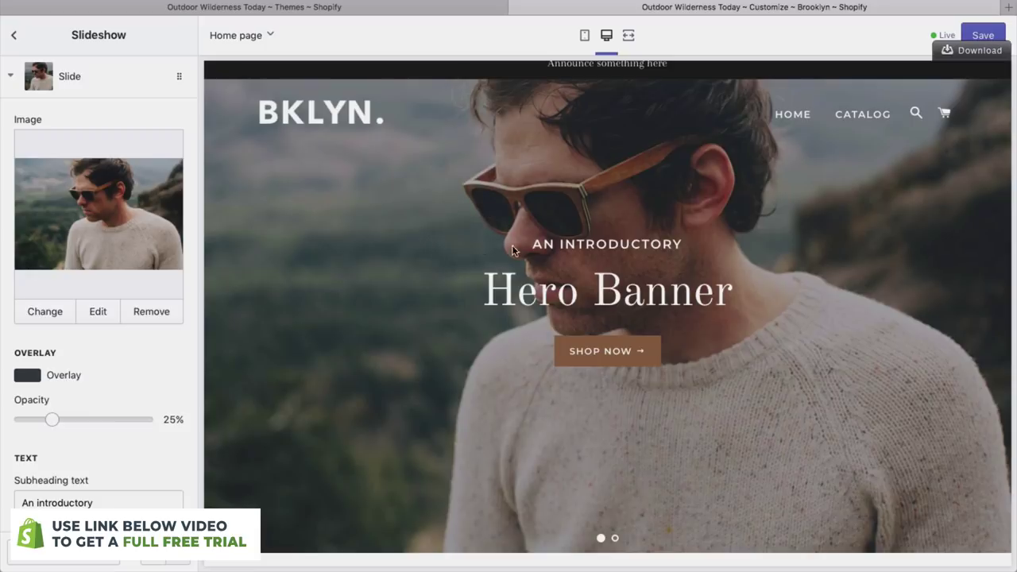
Step: Look up the slide copy in the Pages document
{"action": "scroll", "coordinate": [132, 374], "scroll_direction": "down", "scroll_amount": 3}
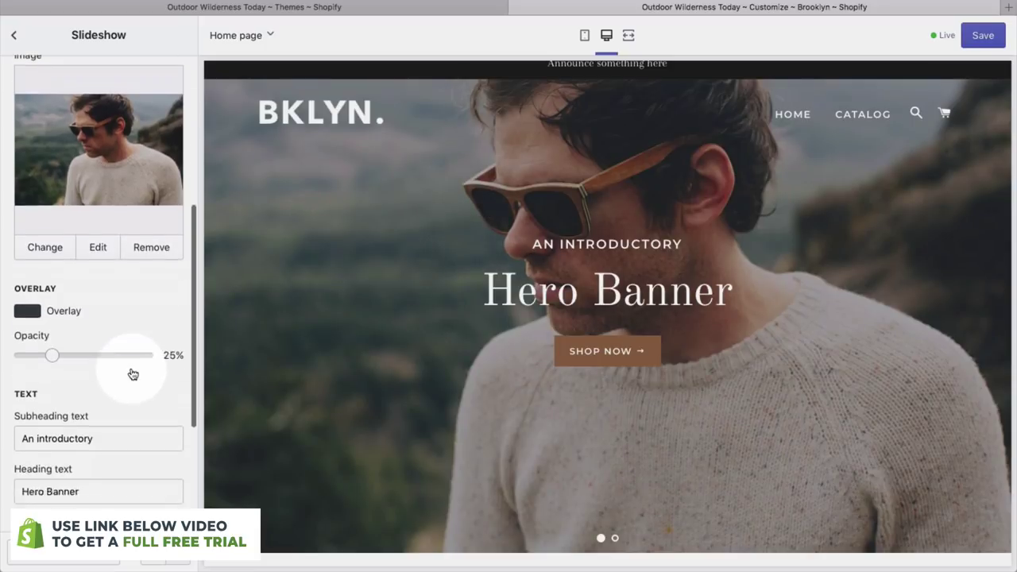
{"action": "mouse_move", "coordinate": [365, 566]}
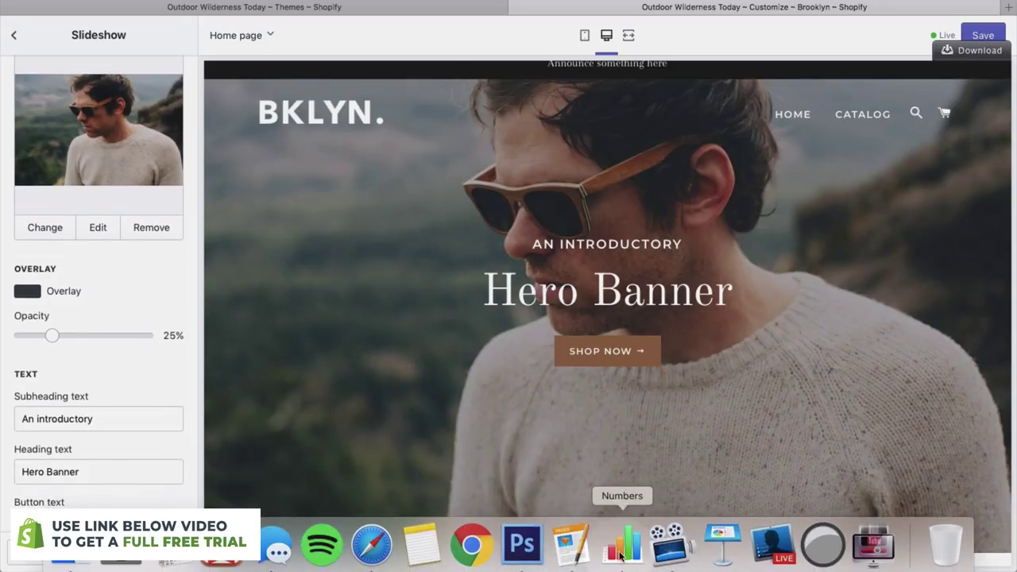
{"action": "left_click", "coordinate": [571, 544]}
{"action": "double_click", "coordinate": [283, 228]}
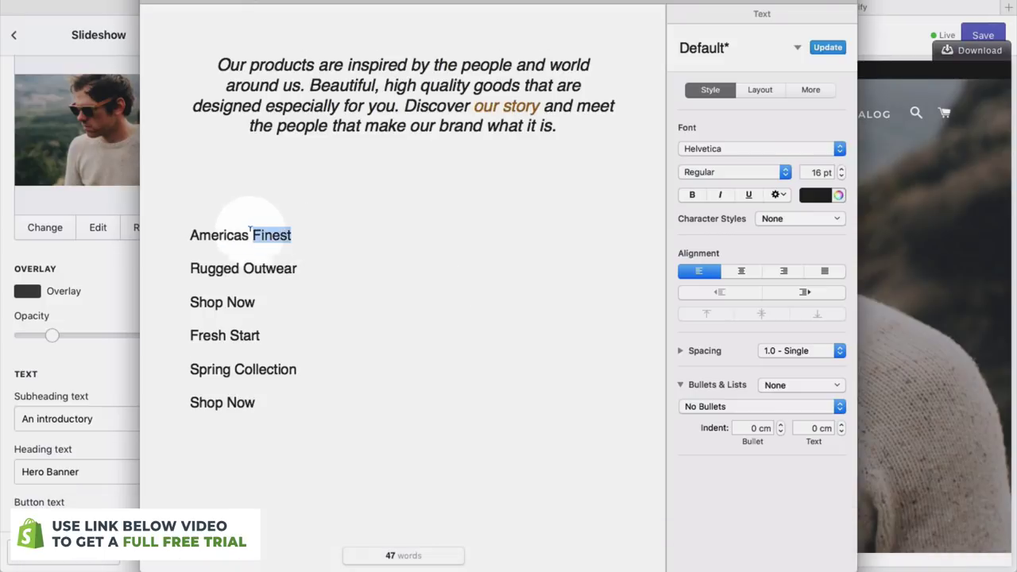
{"action": "left_click", "coordinate": [111, 284]}
Step: Change the slide heading to 'Rugged Outerwear' and the subheading to 'Americas Finest'
{"action": "scroll", "coordinate": [96, 462], "scroll_direction": "up", "scroll_amount": 3}
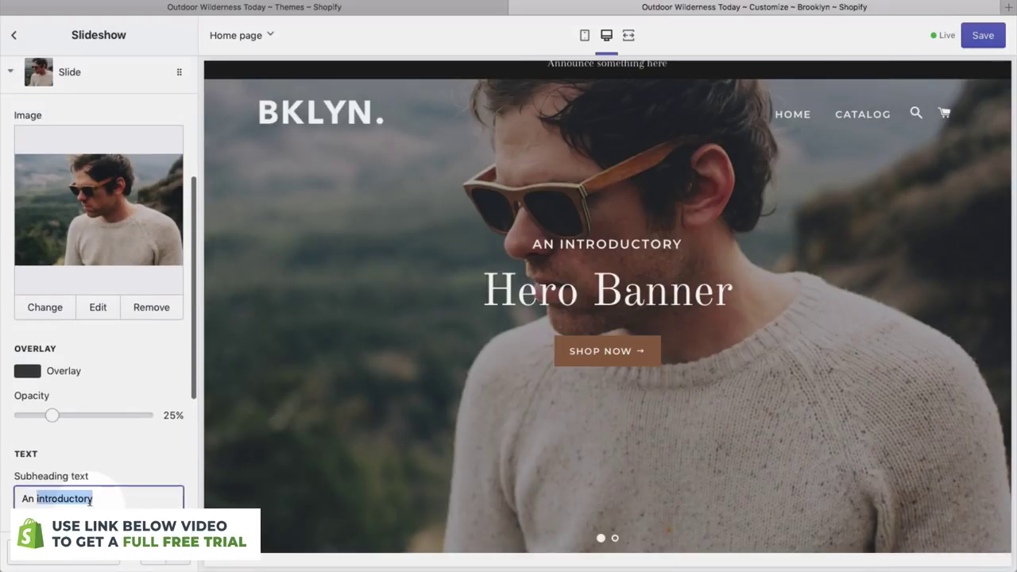
{"action": "scroll", "coordinate": [94, 498], "scroll_direction": "down", "scroll_amount": 3}
{"action": "left_click_drag", "start_coordinate": [81, 460], "coordinate": [24, 466]}
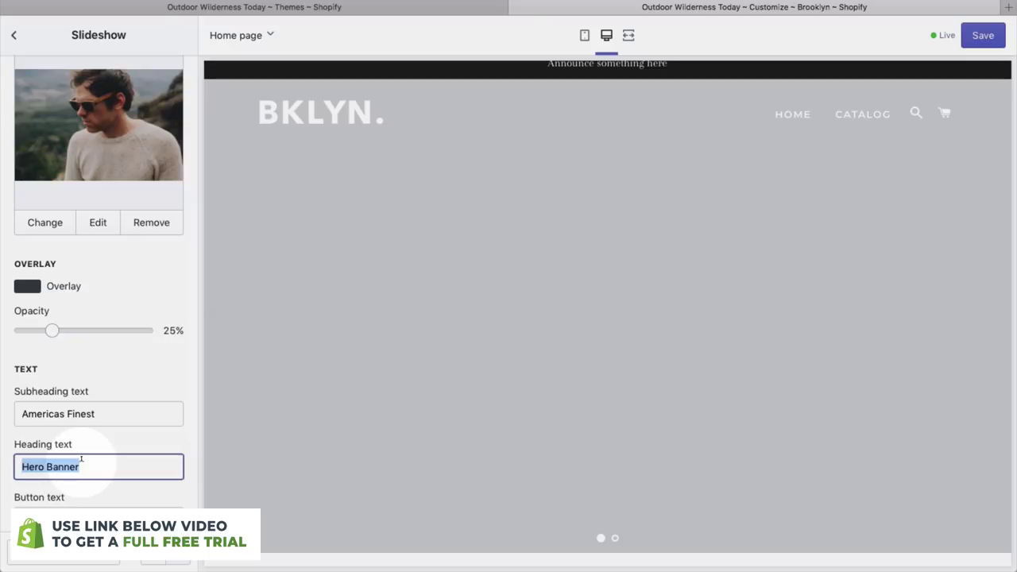
{"action": "type", "text": "Rugged O"}
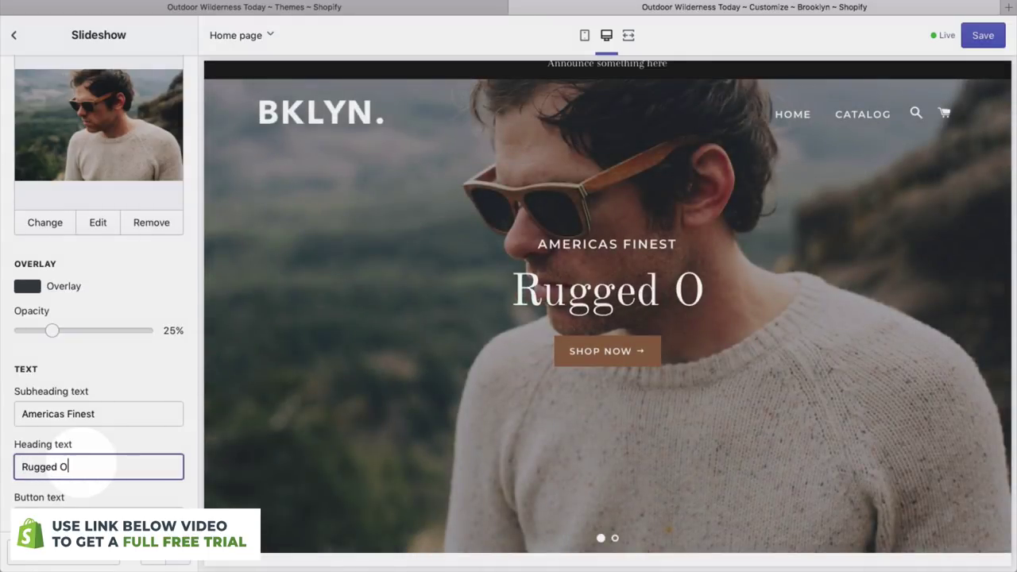
{"action": "type", "text": "uterwear"}
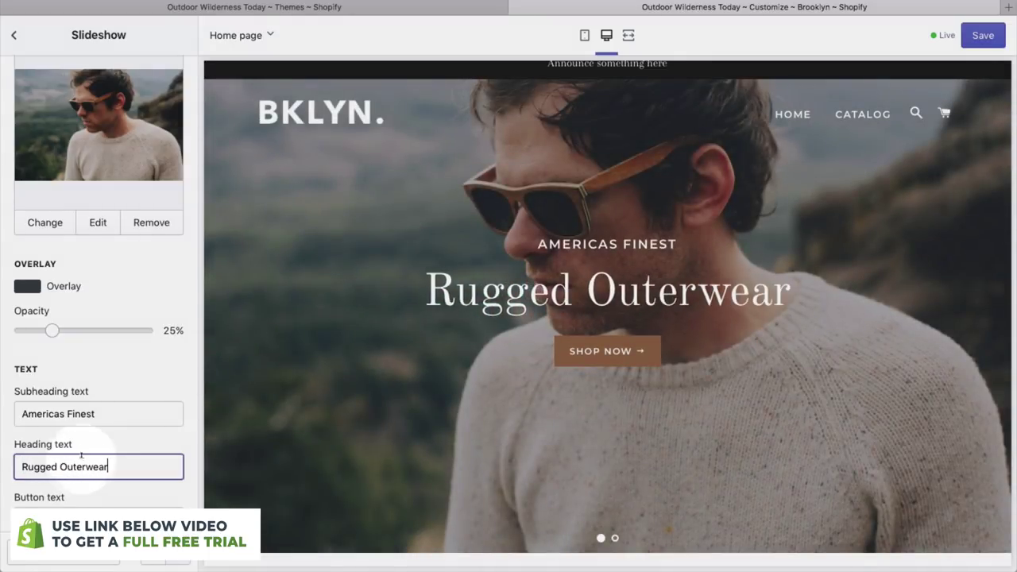
{"action": "scroll", "coordinate": [82, 454], "scroll_direction": "down", "scroll_amount": 2}
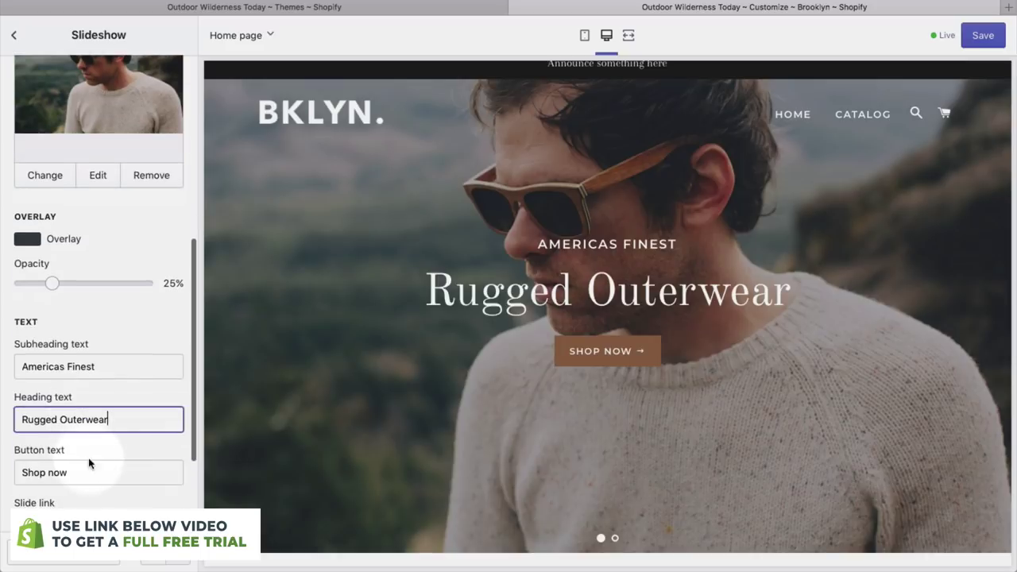
{"action": "left_click_drag", "start_coordinate": [70, 472], "coordinate": [16, 470]}
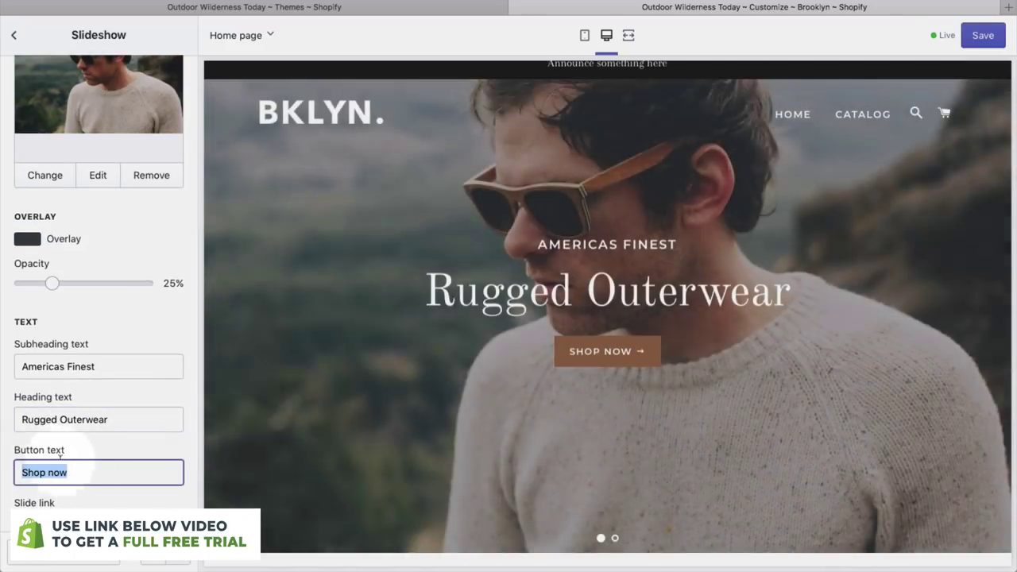
{"action": "scroll", "coordinate": [92, 465], "scroll_direction": "down", "scroll_amount": 1}
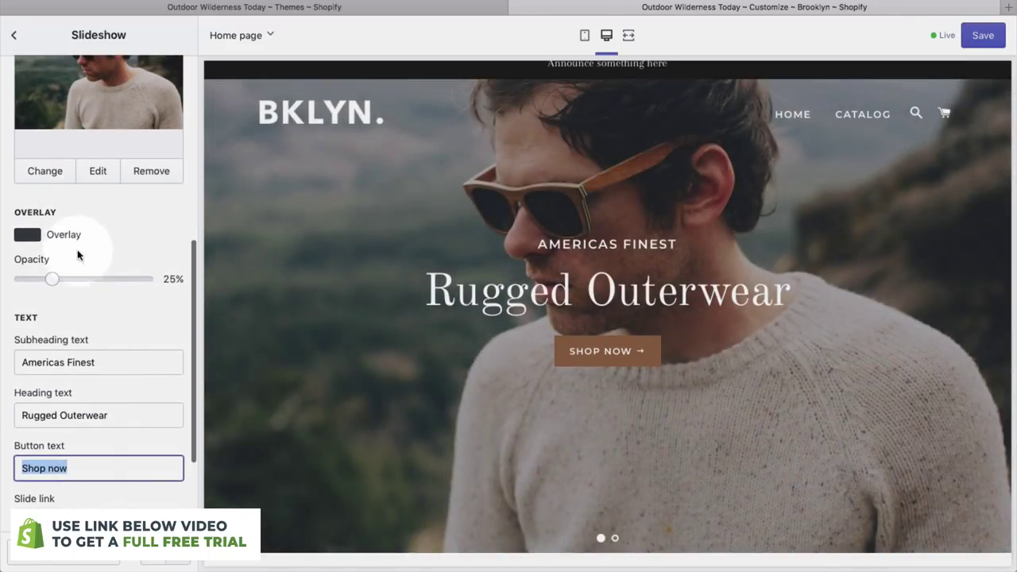
{"action": "scroll", "coordinate": [78, 254], "scroll_direction": "up", "scroll_amount": 2}
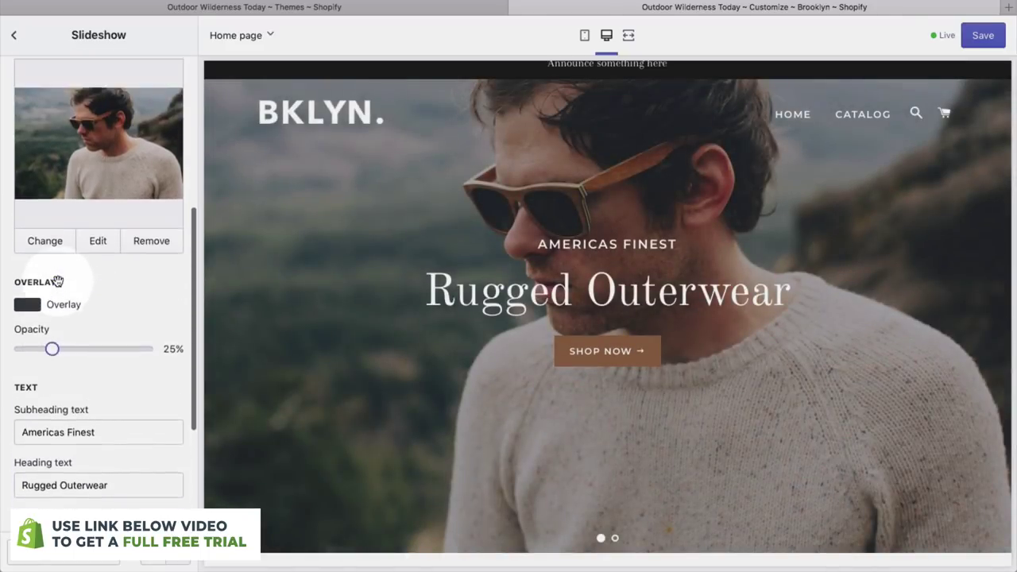
Step: Increase the overlay darkness on the first slide's photo
{"action": "left_click", "coordinate": [34, 347]}
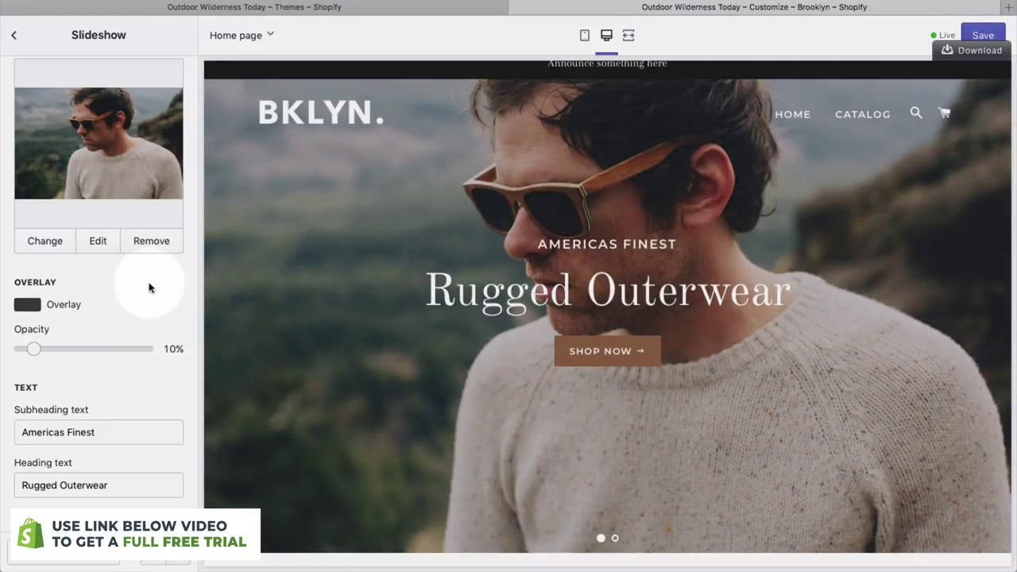
{"action": "left_click_drag", "start_coordinate": [34, 348], "coordinate": [77, 348]}
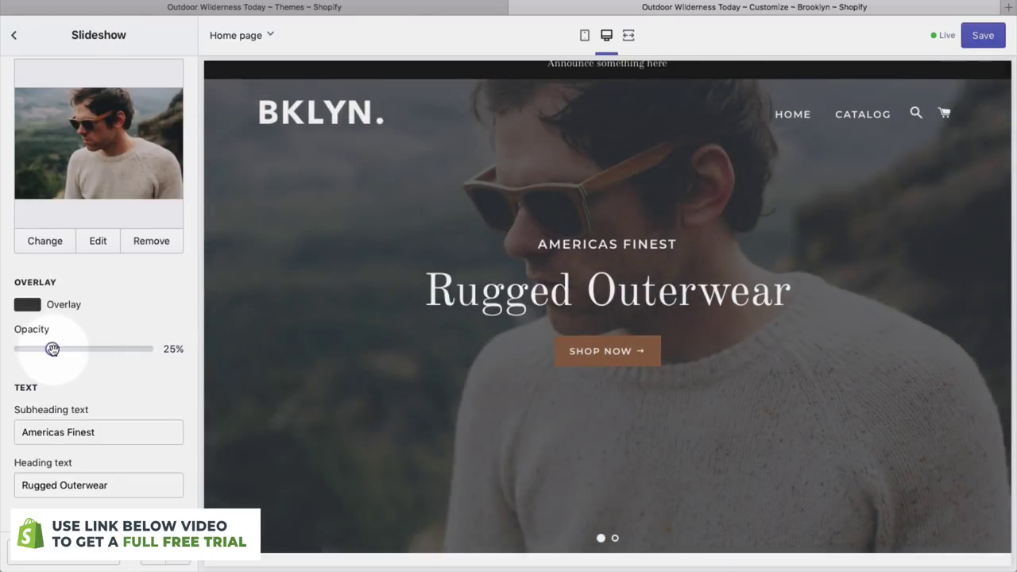
{"action": "scroll", "coordinate": [91, 404], "scroll_direction": "down", "scroll_amount": 1}
{"action": "scroll", "coordinate": [90, 404], "scroll_direction": "up", "scroll_amount": 2}
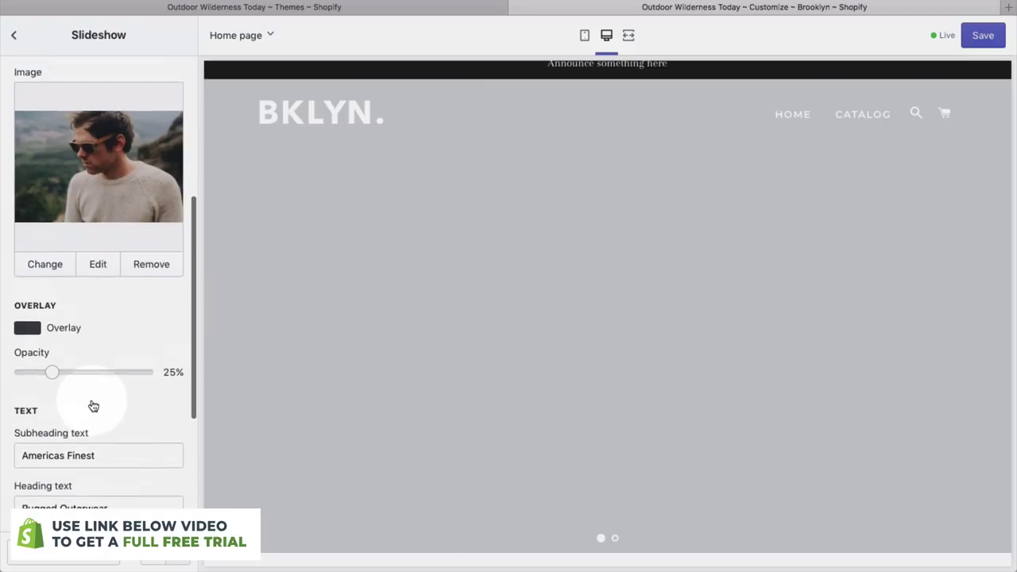
{"action": "scroll", "coordinate": [93, 429], "scroll_direction": "down", "scroll_amount": 3}
{"action": "scroll", "coordinate": [93, 429], "scroll_direction": "down", "scroll_amount": 3}
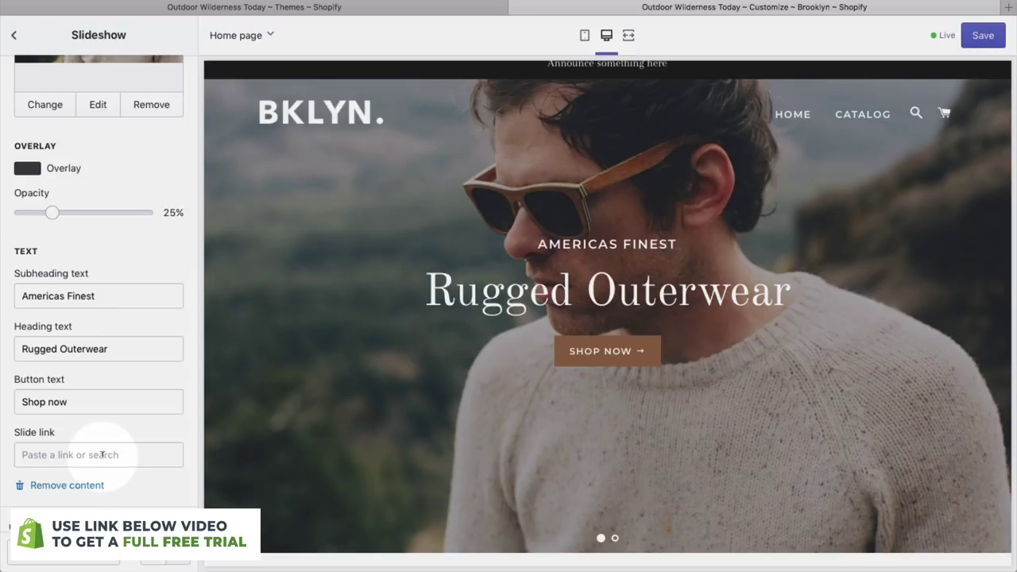
{"action": "scroll", "coordinate": [102, 454], "scroll_direction": "down", "scroll_amount": 1}
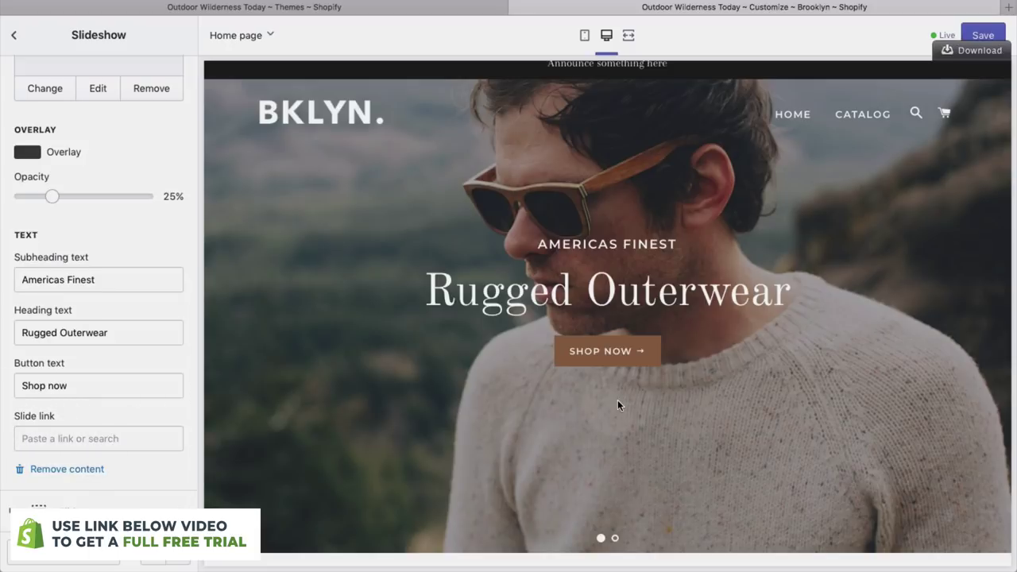
Step: Link the first slide to All Collections, then open the second slide
{"action": "left_click", "coordinate": [38, 438]}
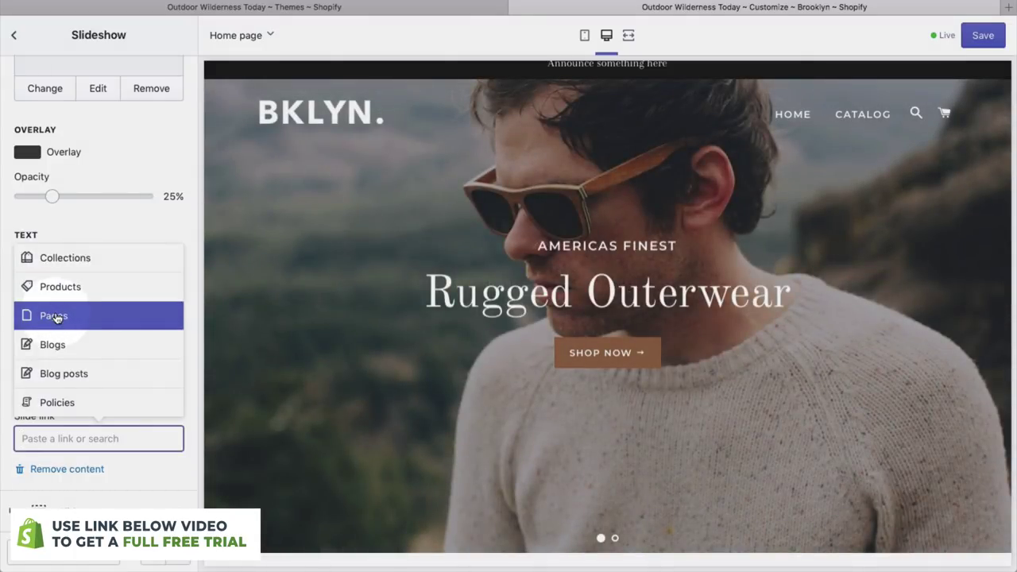
{"action": "left_click", "coordinate": [56, 259]}
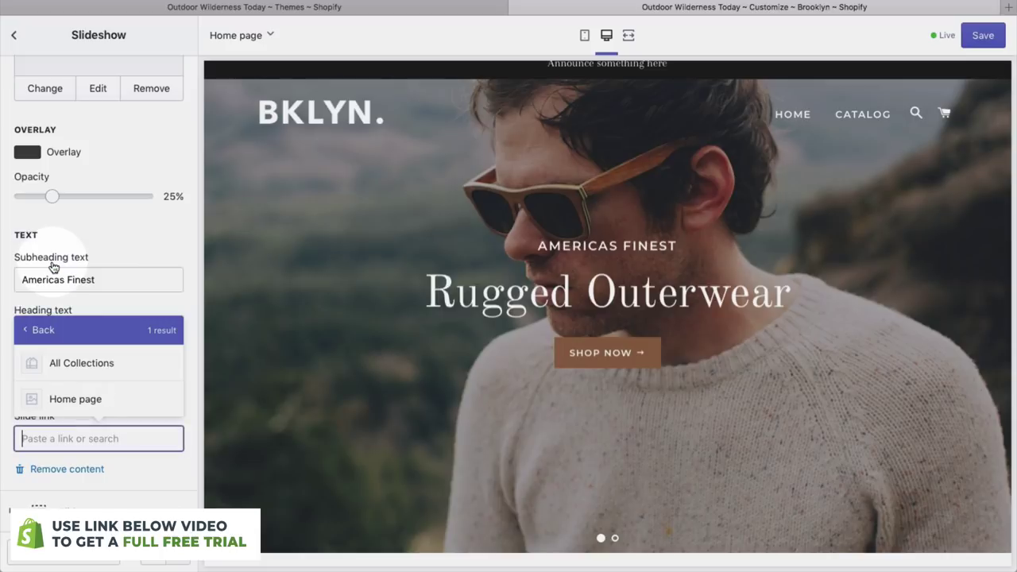
{"action": "left_click", "coordinate": [72, 368]}
{"action": "scroll", "coordinate": [101, 459], "scroll_direction": "down", "scroll_amount": 2}
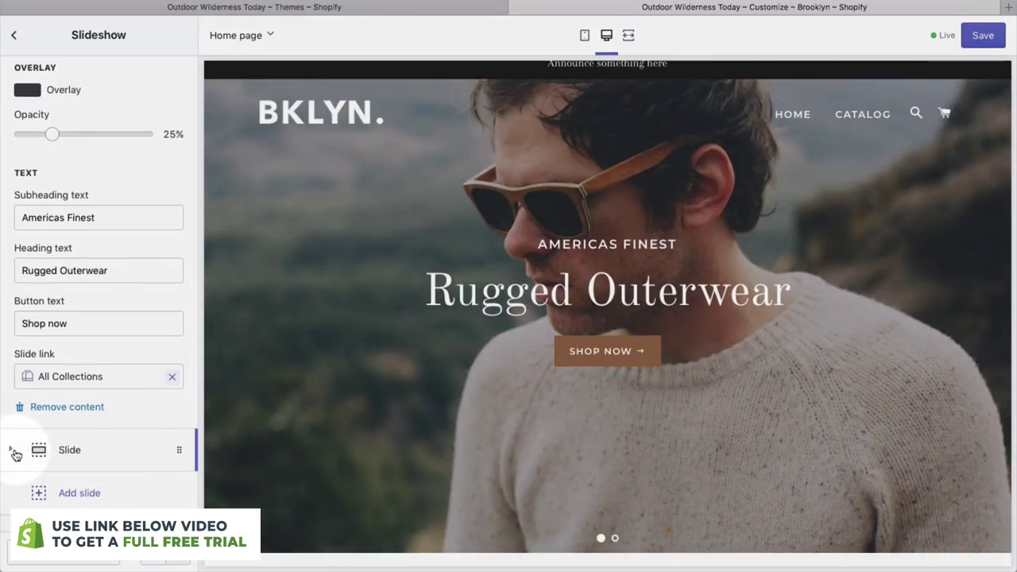
{"action": "left_click", "coordinate": [14, 450]}
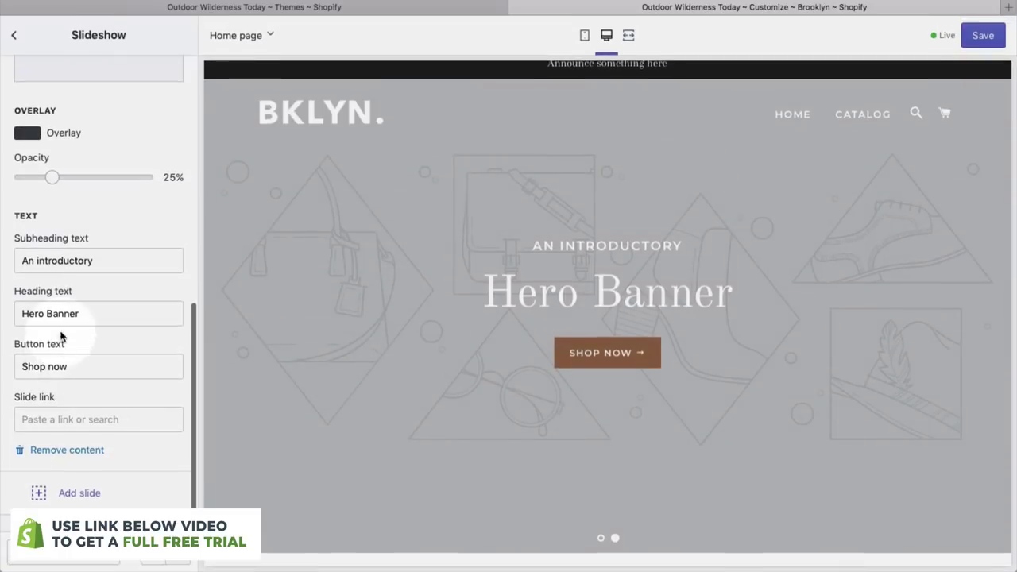
Step: Upload hero_slide_2_1080x.jpg and apply it as the second slide's image
{"action": "scroll", "coordinate": [96, 244], "scroll_direction": "up", "scroll_amount": 2}
{"action": "scroll", "coordinate": [96, 244], "scroll_direction": "up", "scroll_amount": 2}
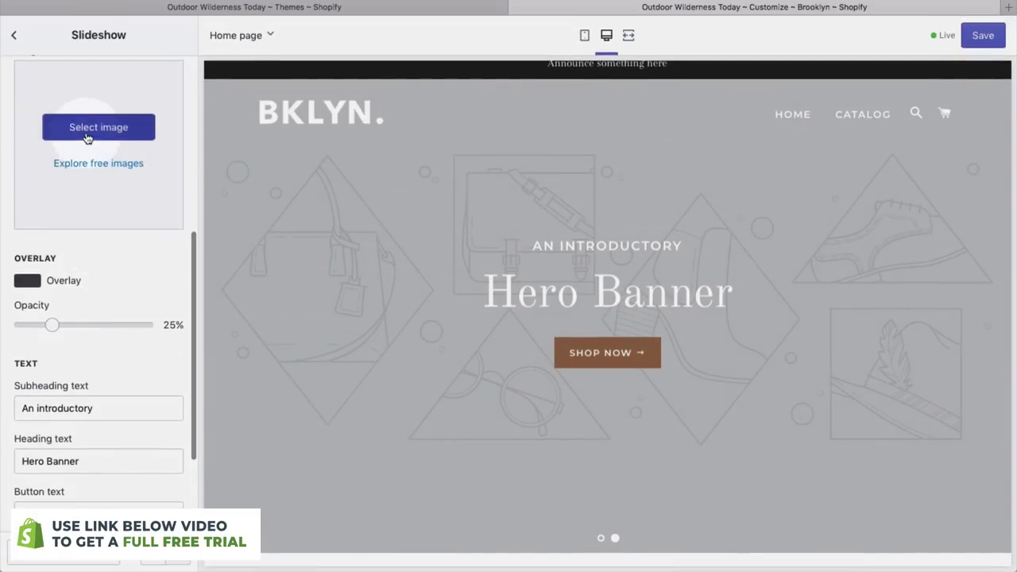
{"action": "left_click", "coordinate": [112, 128]}
{"action": "left_click", "coordinate": [70, 147]}
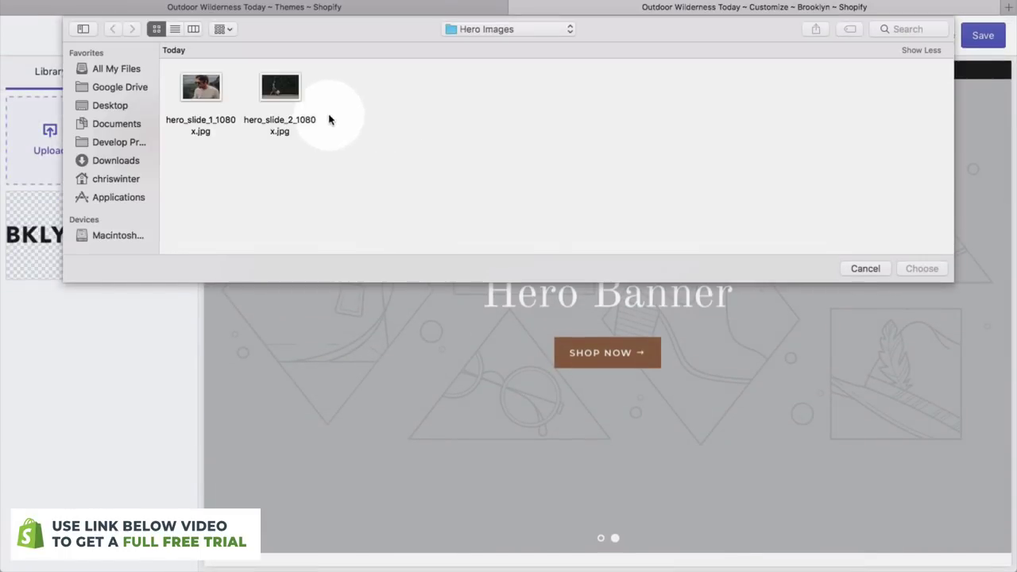
{"action": "left_click", "coordinate": [284, 91]}
{"action": "double_click", "coordinate": [283, 91]}
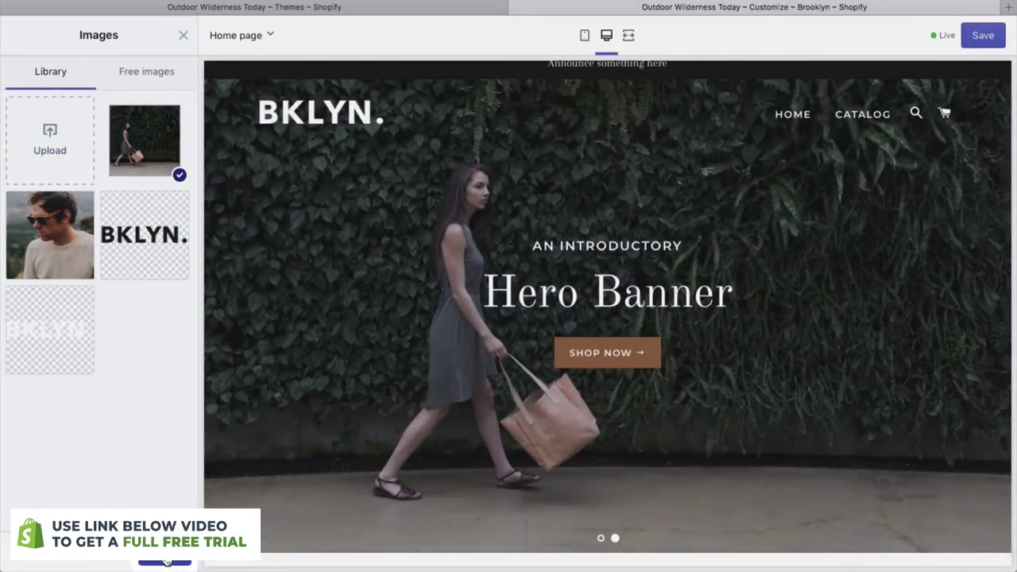
{"action": "left_click", "coordinate": [165, 560]}
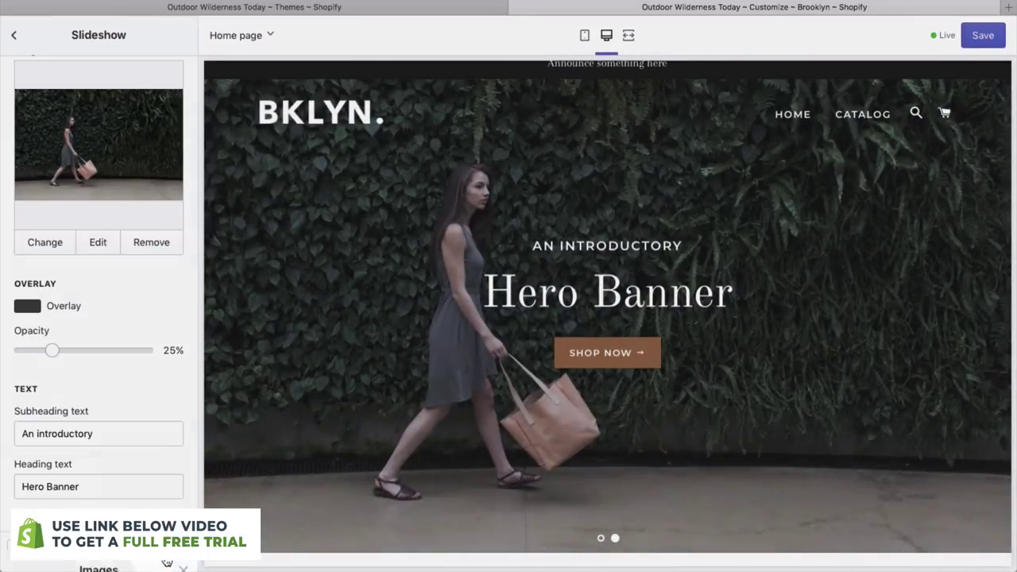
Step: Give the second slide the texts 'Fresh Start' and 'Spring Collection'
{"action": "mouse_move", "coordinate": [421, 548]}
{"action": "left_click", "coordinate": [570, 544]}
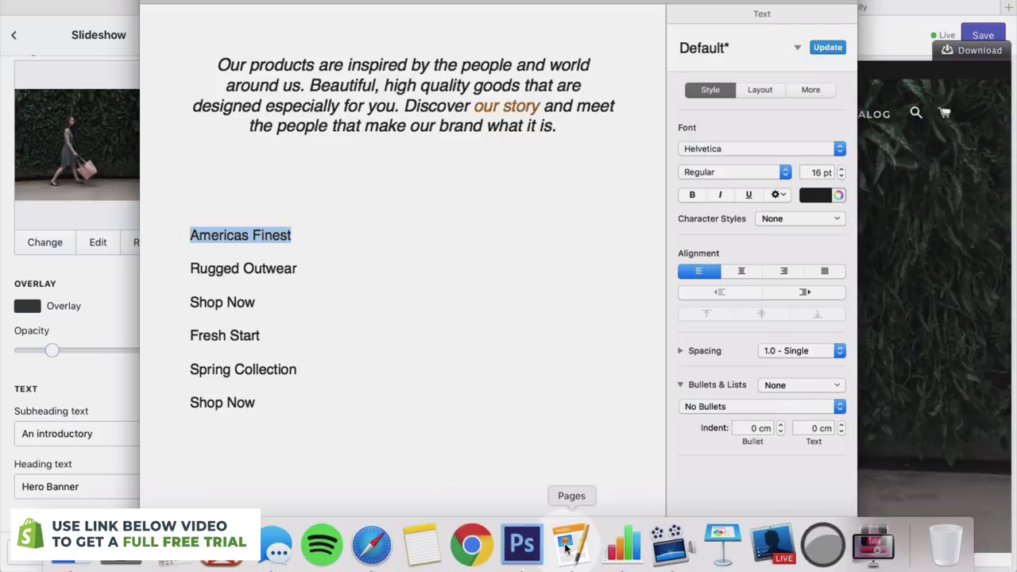
{"action": "left_click", "coordinate": [215, 302]}
{"action": "triple_click", "coordinate": [254, 336]}
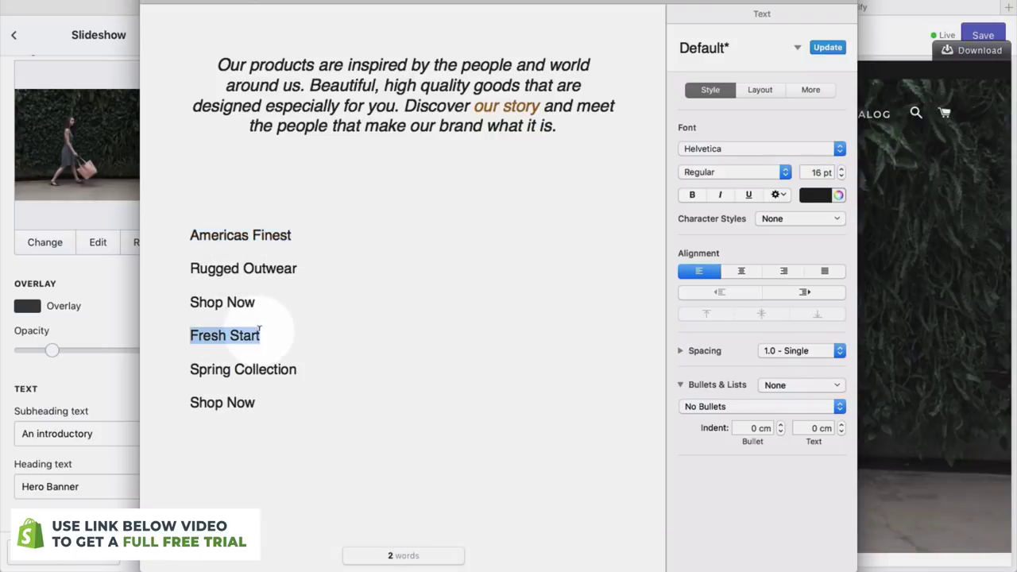
{"action": "left_click", "coordinate": [84, 421]}
{"action": "type", "text": "Spring Collec"}
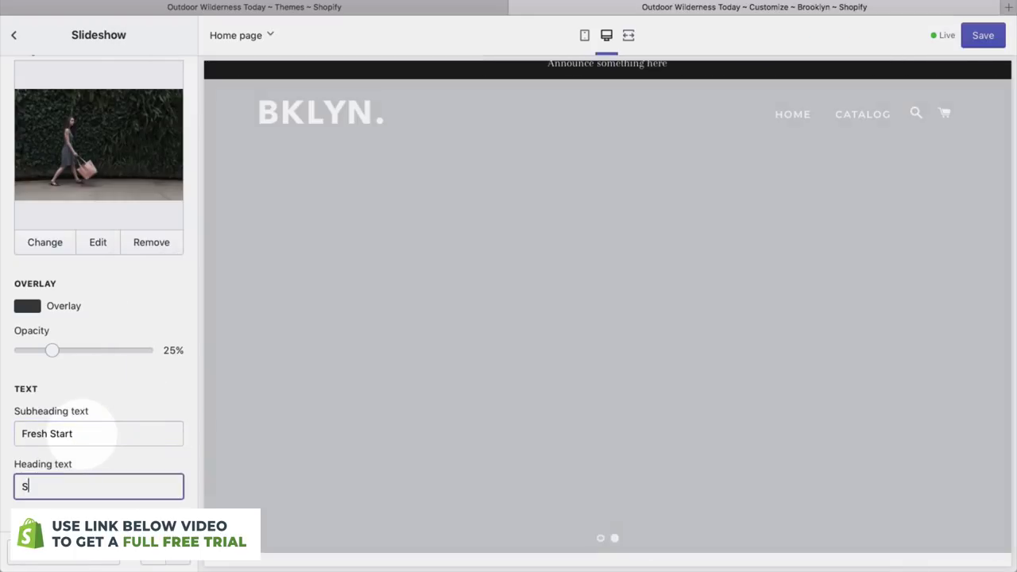
{"action": "type", "text": "tion"}
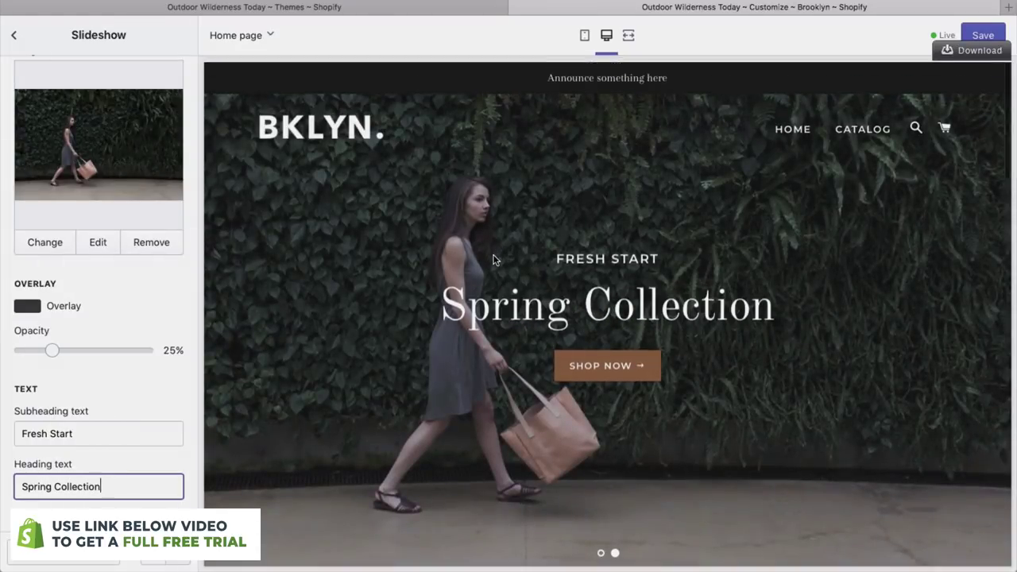
Step: Link the second slide to All Collections
{"action": "scroll", "coordinate": [32, 493], "scroll_direction": "down", "scroll_amount": 4}
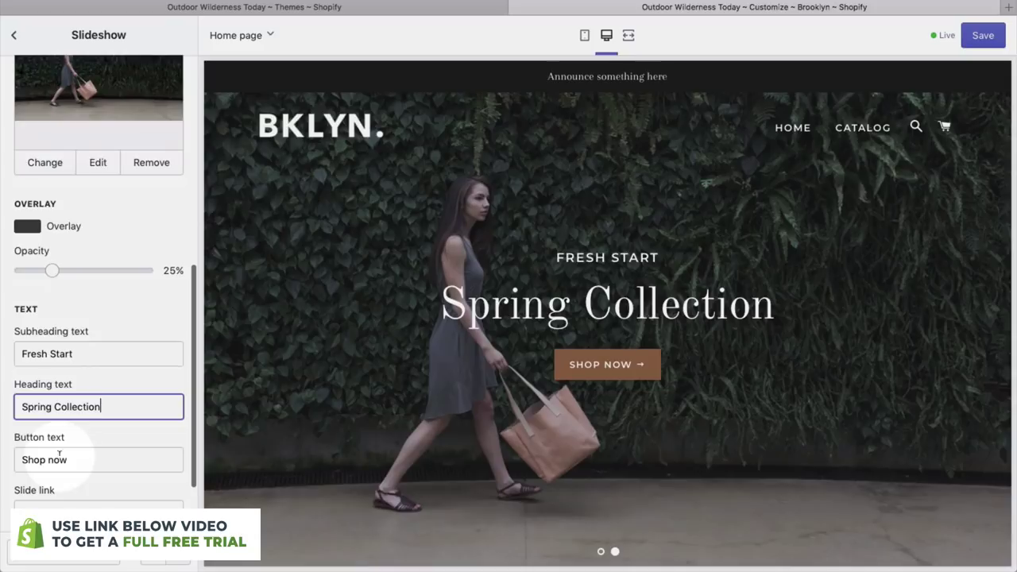
{"action": "left_click", "coordinate": [64, 464]}
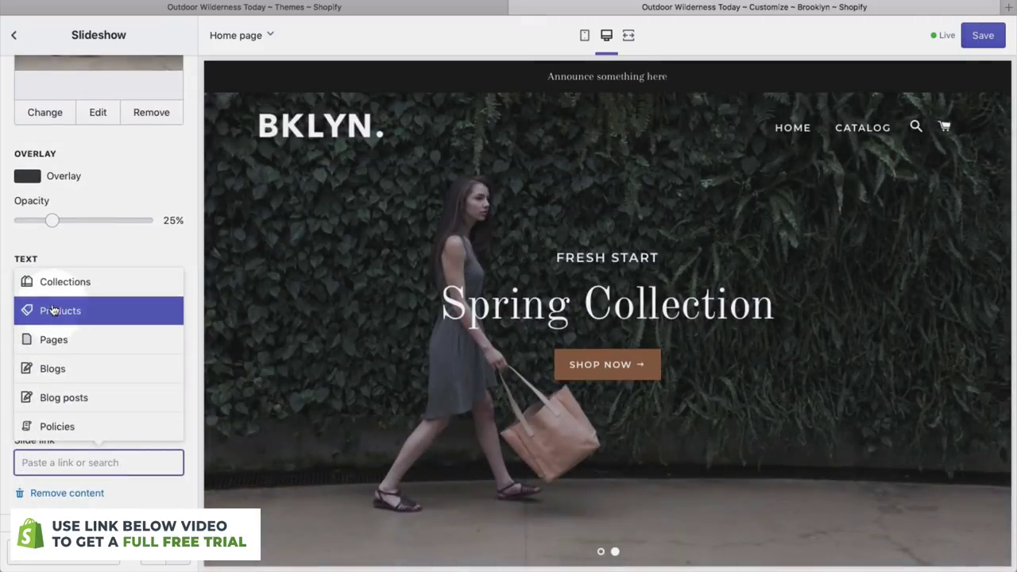
{"action": "left_click", "coordinate": [55, 284]}
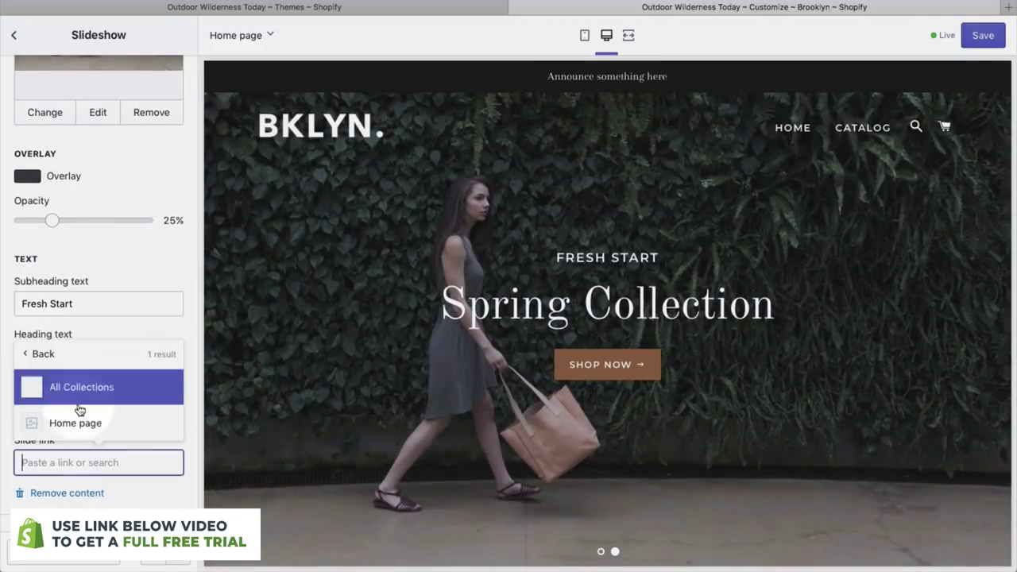
{"action": "left_click", "coordinate": [72, 401]}
{"action": "scroll", "coordinate": [100, 488], "scroll_direction": "down", "scroll_amount": 2}
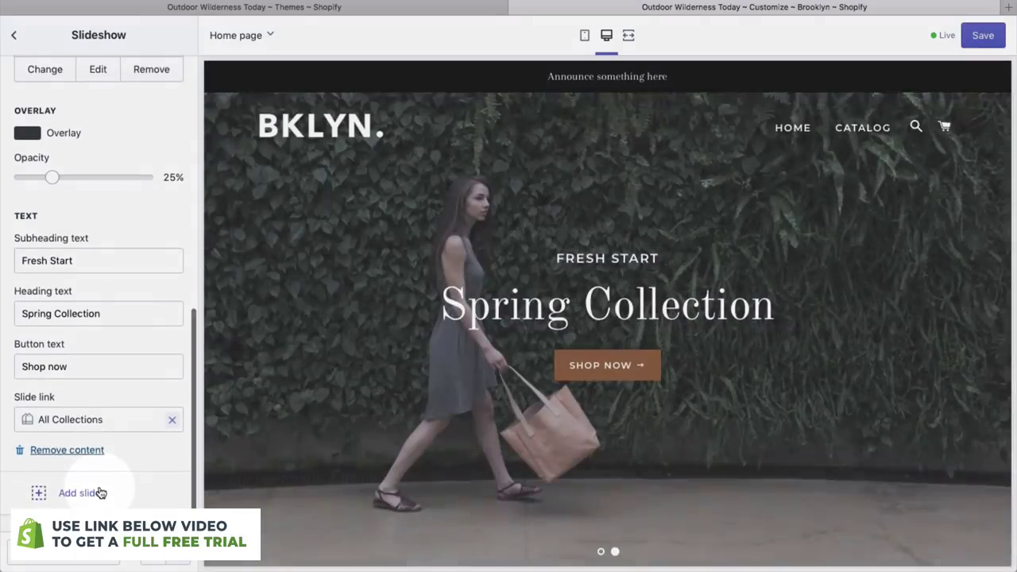
{"action": "scroll", "coordinate": [144, 403], "scroll_direction": "up", "scroll_amount": 10}
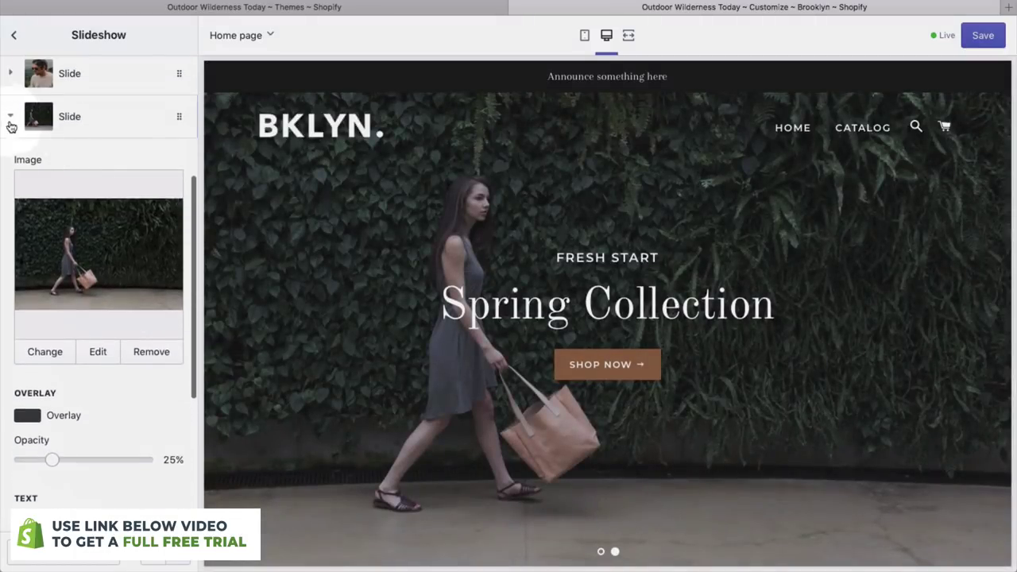
Step: Delete the extra third slide so only the two custom slides remain, then return to the homepage sections
{"action": "left_click", "coordinate": [68, 328]}
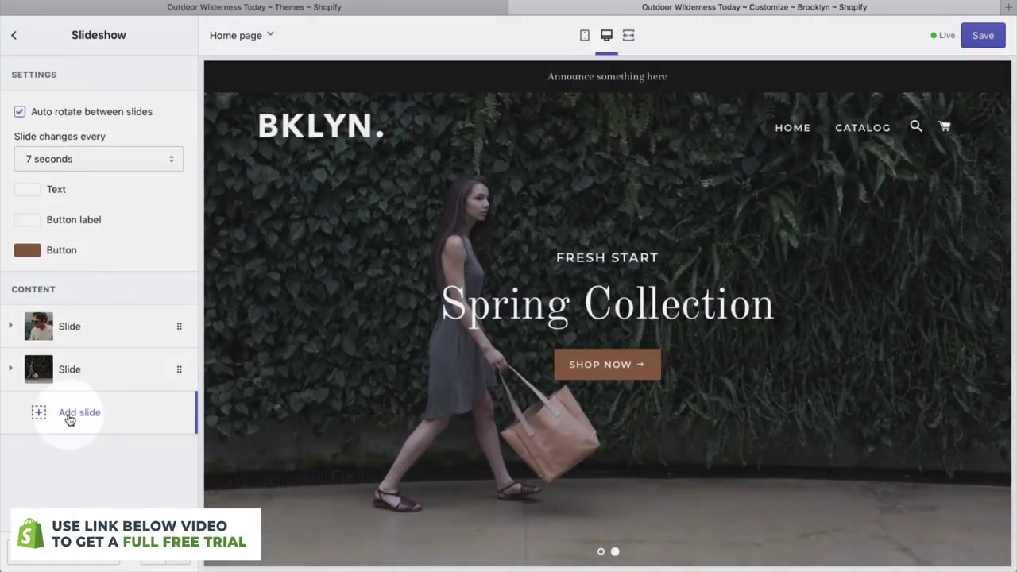
{"action": "scroll", "coordinate": [80, 438], "scroll_direction": "down", "scroll_amount": 12}
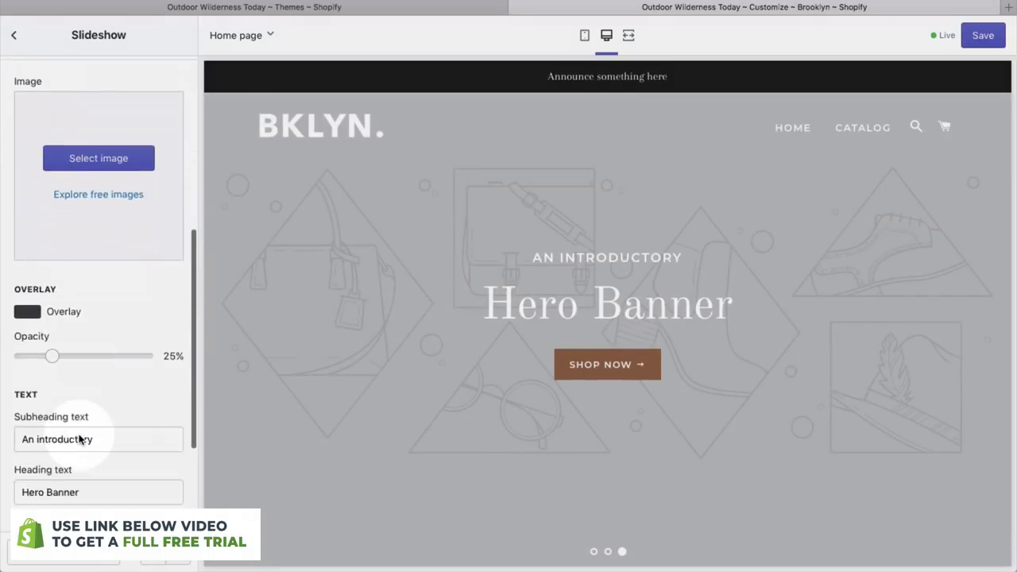
{"action": "scroll", "coordinate": [79, 437], "scroll_direction": "down", "scroll_amount": 2}
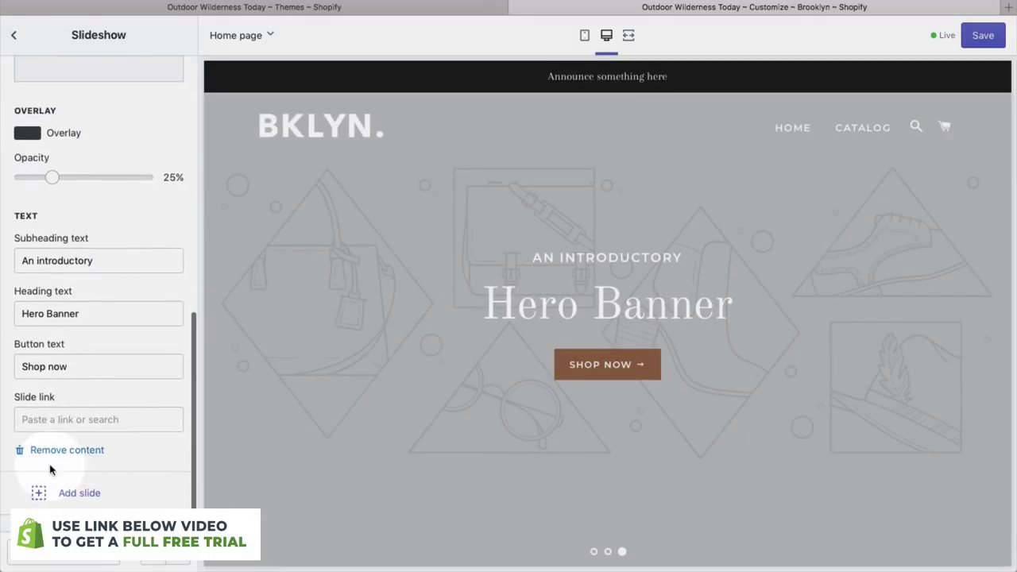
{"action": "left_click", "coordinate": [56, 450]}
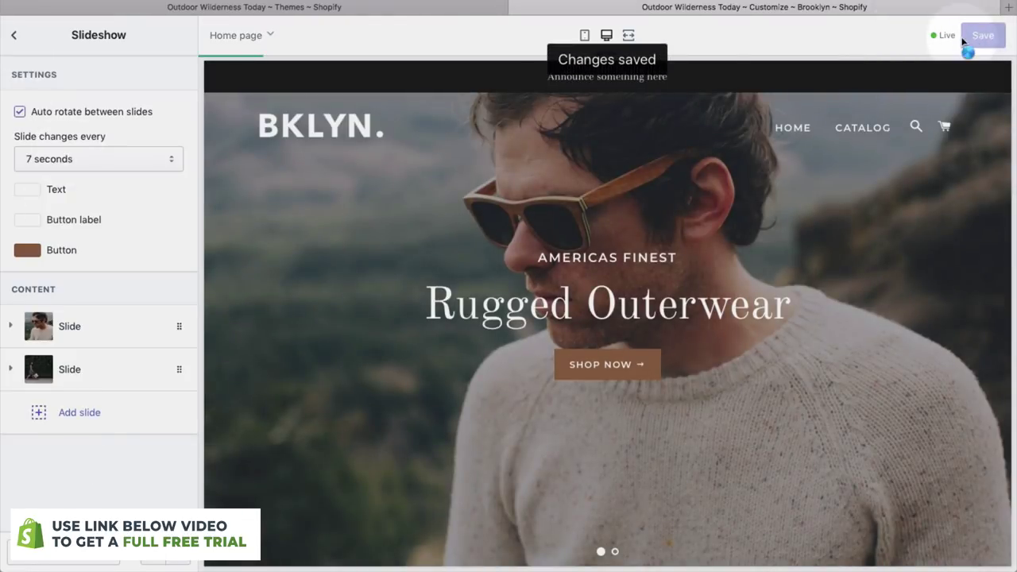
{"action": "left_click", "coordinate": [15, 35]}
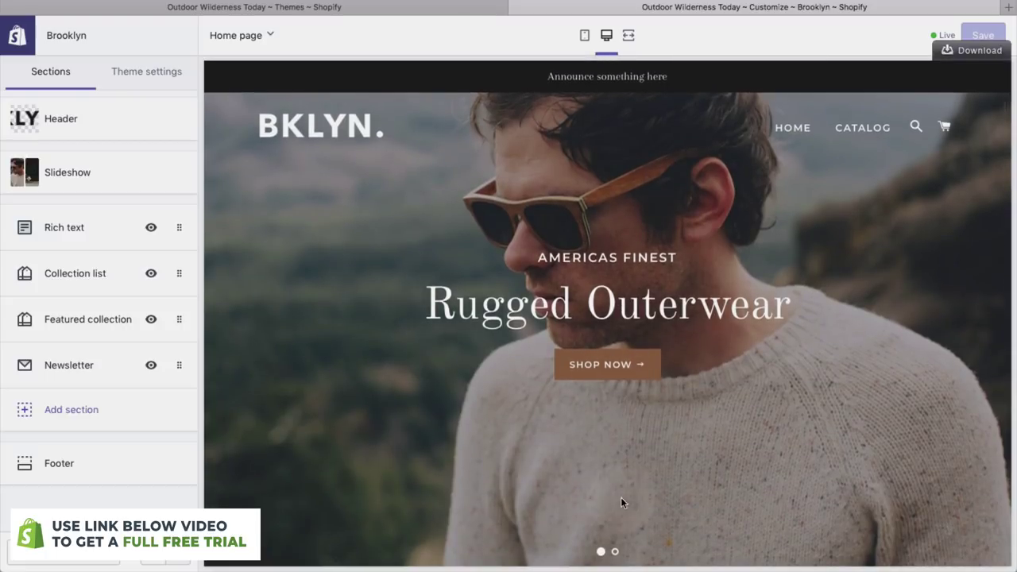
{"action": "left_click", "coordinate": [616, 552]}
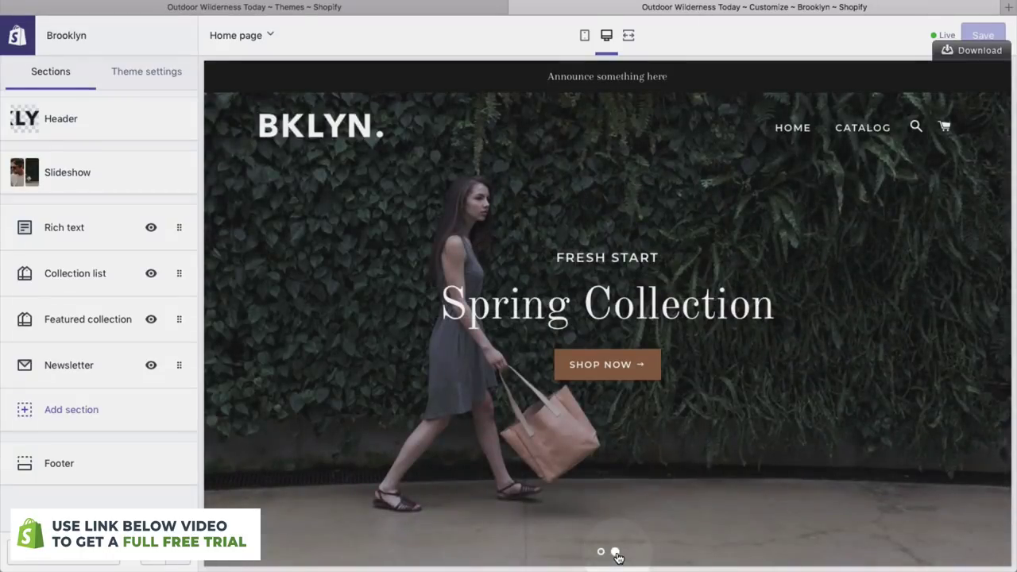
{"action": "left_click", "coordinate": [601, 552]}
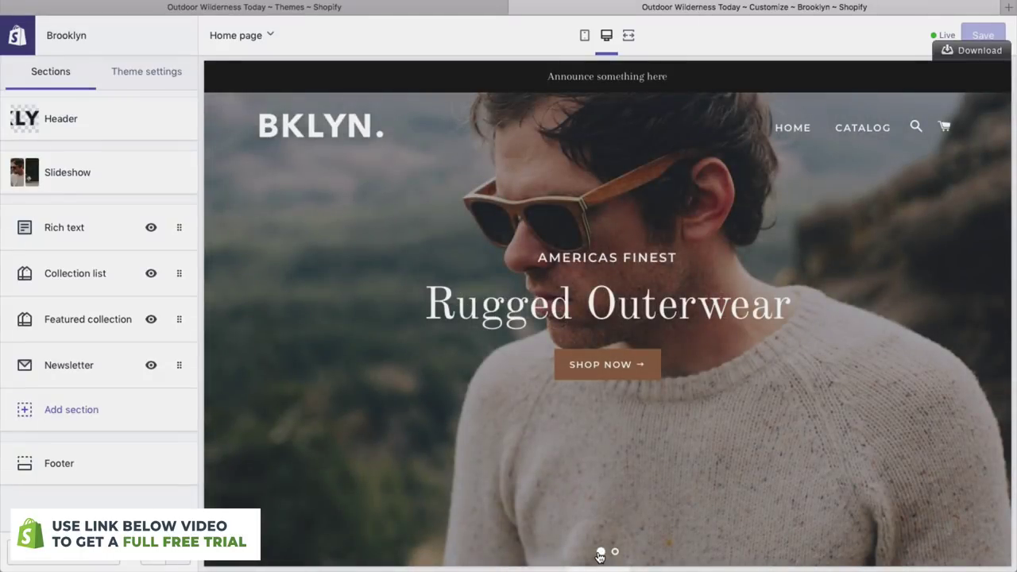
{"action": "scroll", "coordinate": [543, 446], "scroll_direction": "down", "scroll_amount": 5}
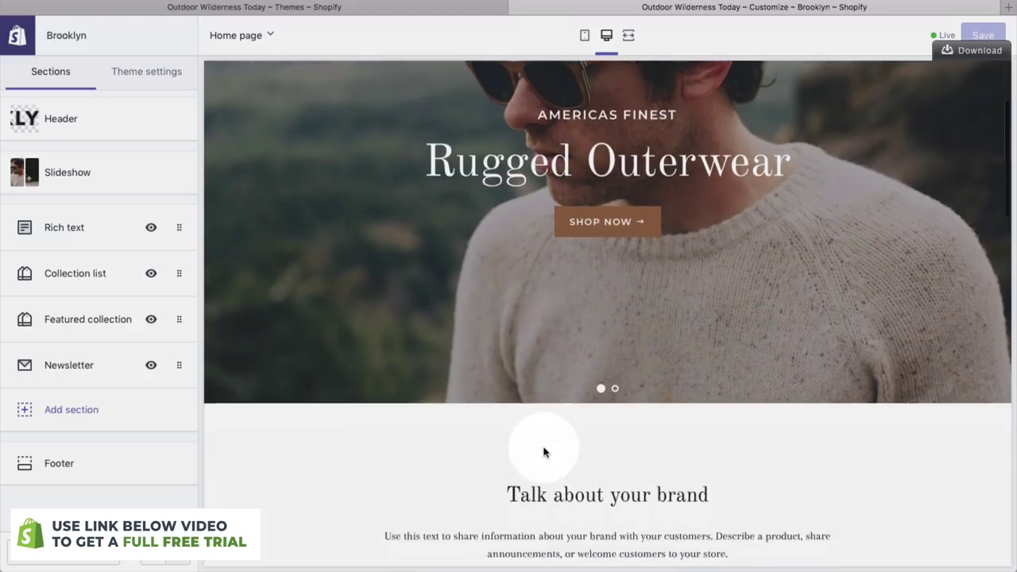
{"action": "scroll", "coordinate": [531, 413], "scroll_direction": "down", "scroll_amount": 3}
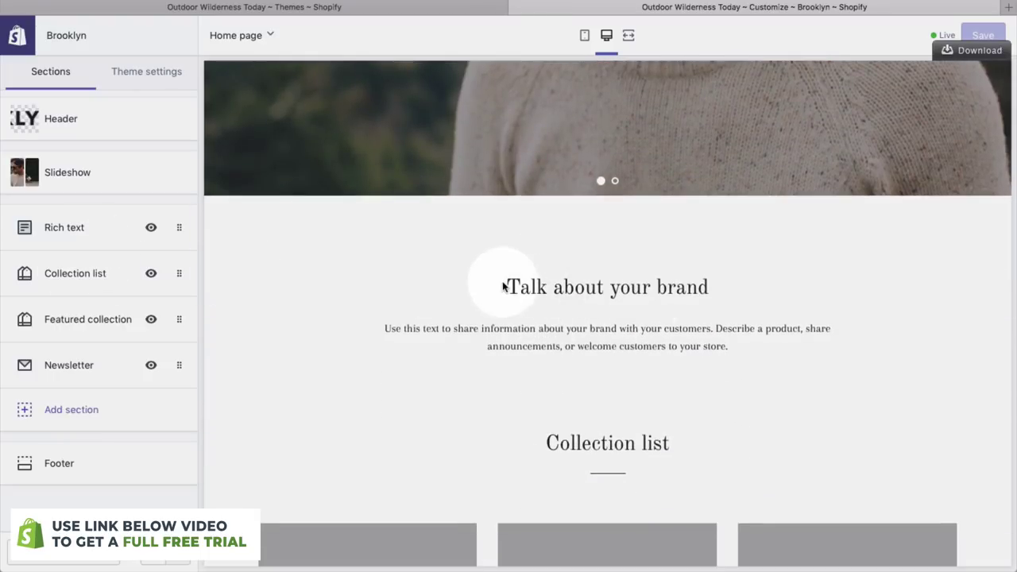
{"action": "triple_click", "coordinate": [503, 284]}
{"action": "left_click", "coordinate": [731, 319]}
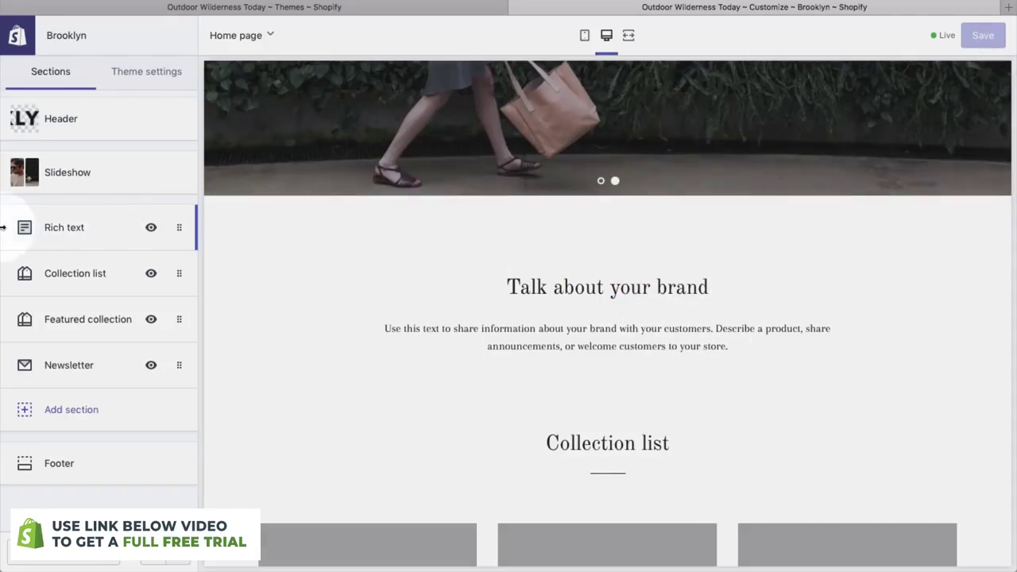
Step: Turn off wide display for the rich-text section and copy the italic welcome paragraph from the notes
{"action": "left_click", "coordinate": [70, 231]}
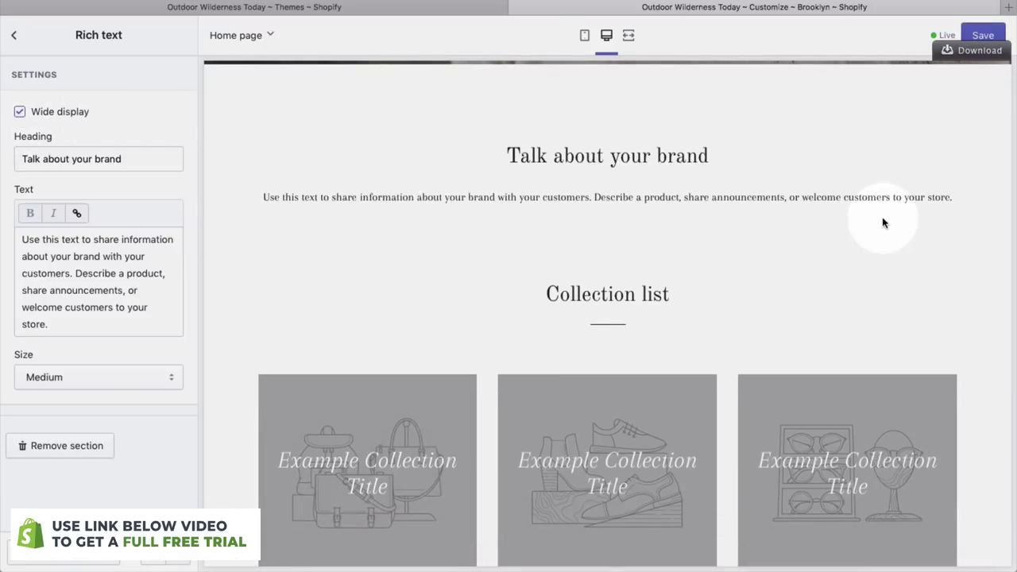
{"action": "left_click", "coordinate": [20, 112]}
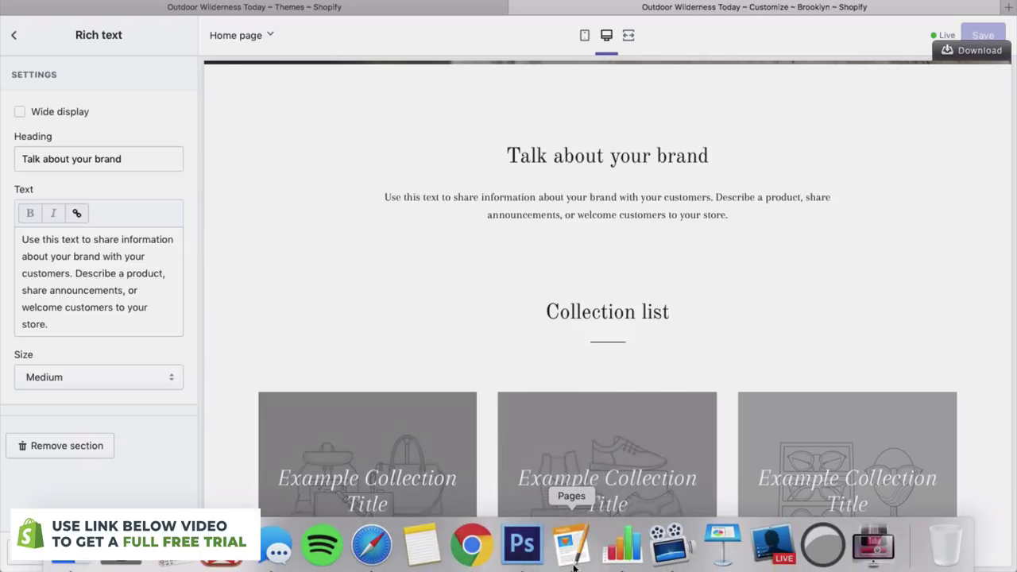
{"action": "left_click", "coordinate": [569, 545]}
{"action": "triple_click", "coordinate": [342, 85]}
{"action": "key", "text": "ctrl+c"}
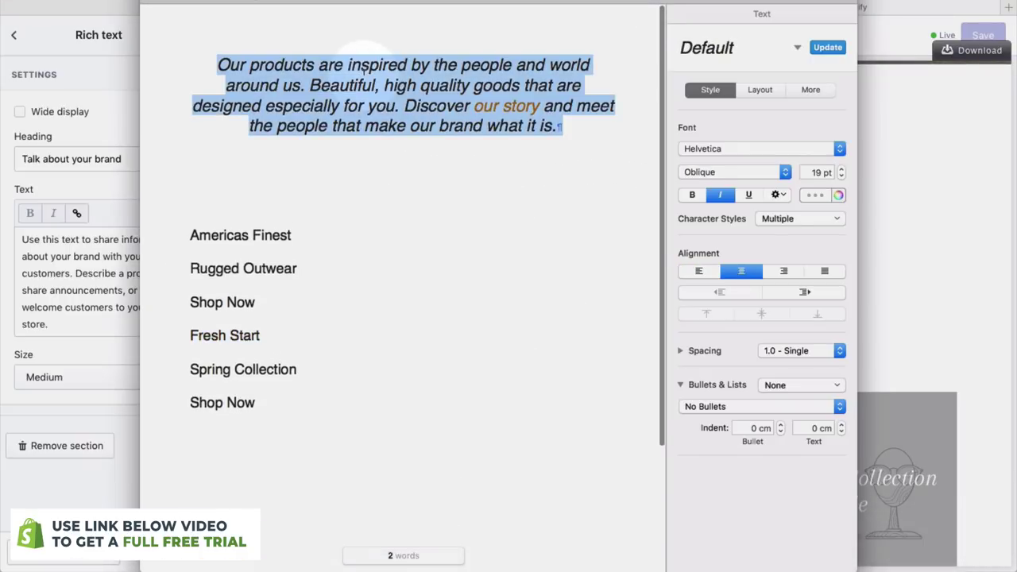
Step: Retitle the heading 'Welcome To Outdoor Wilderness Today' and replace the body with the copied italic paragraph
{"action": "triple_click", "coordinate": [51, 165]}
{"action": "type", "text": "Welcome To"}
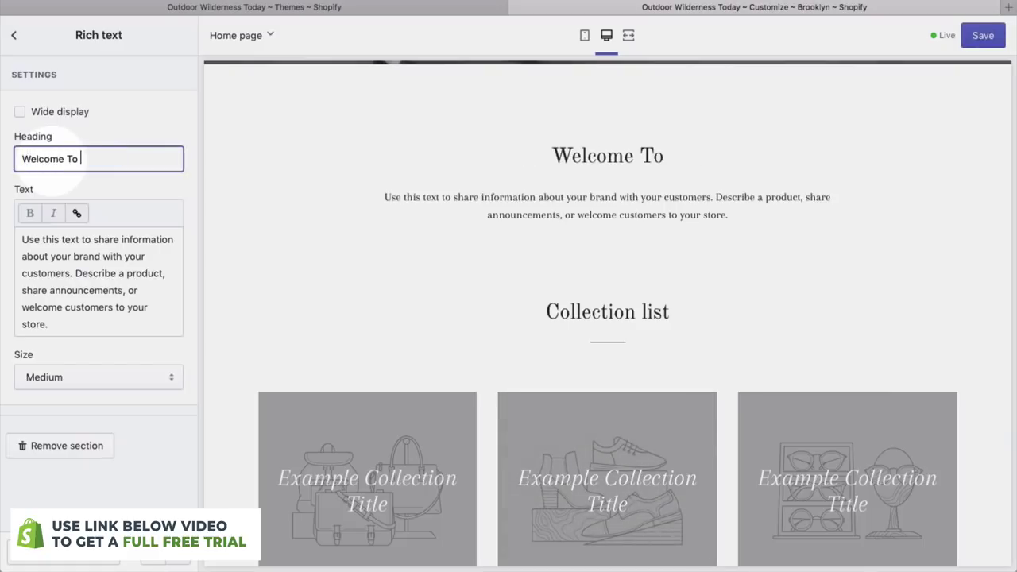
{"action": "type", "text": " Outdoor Wil"}
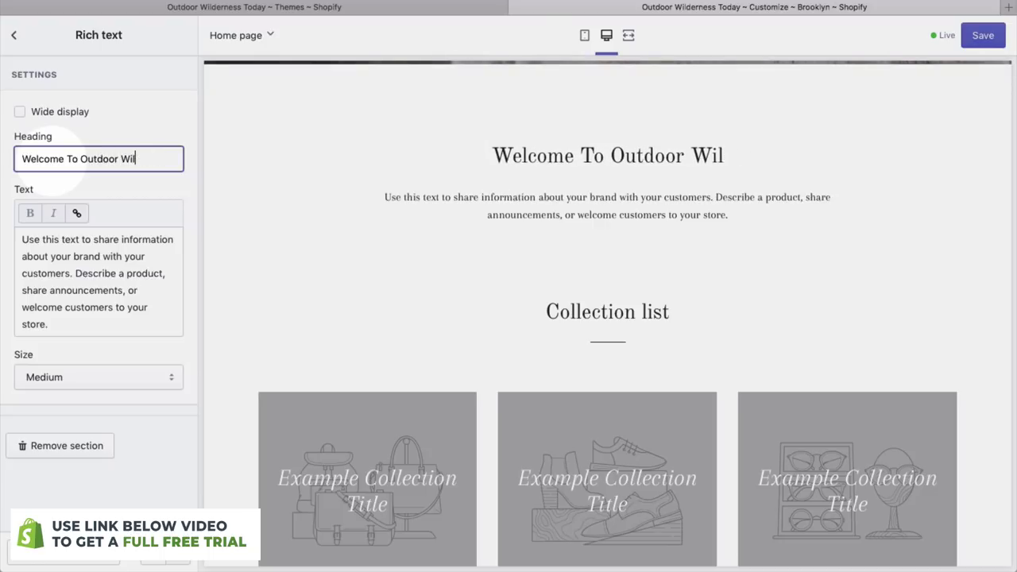
{"action": "type", "text": "derness Today"}
{"action": "left_click", "coordinate": [121, 273]}
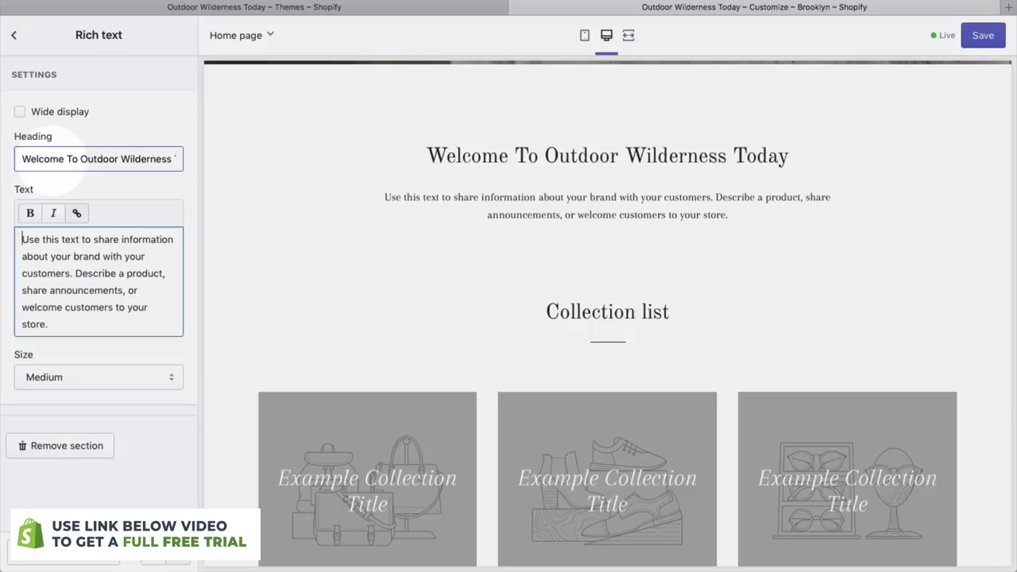
{"action": "key", "text": "ctrl+a"}
{"action": "key", "text": "ctrl+v"}
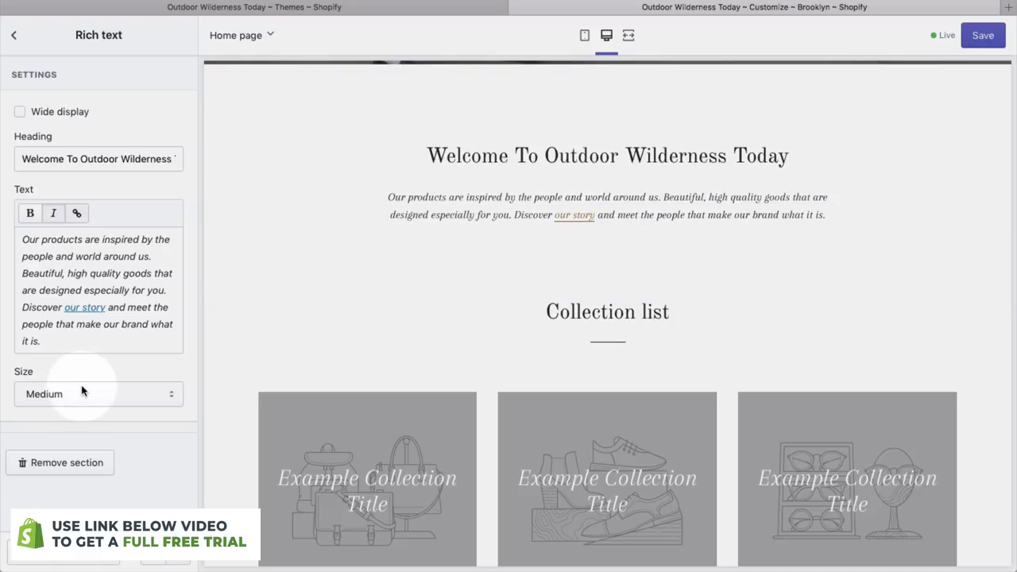
Step: Set the rich-text size to Large and save the homepage changes
{"action": "left_click", "coordinate": [81, 391]}
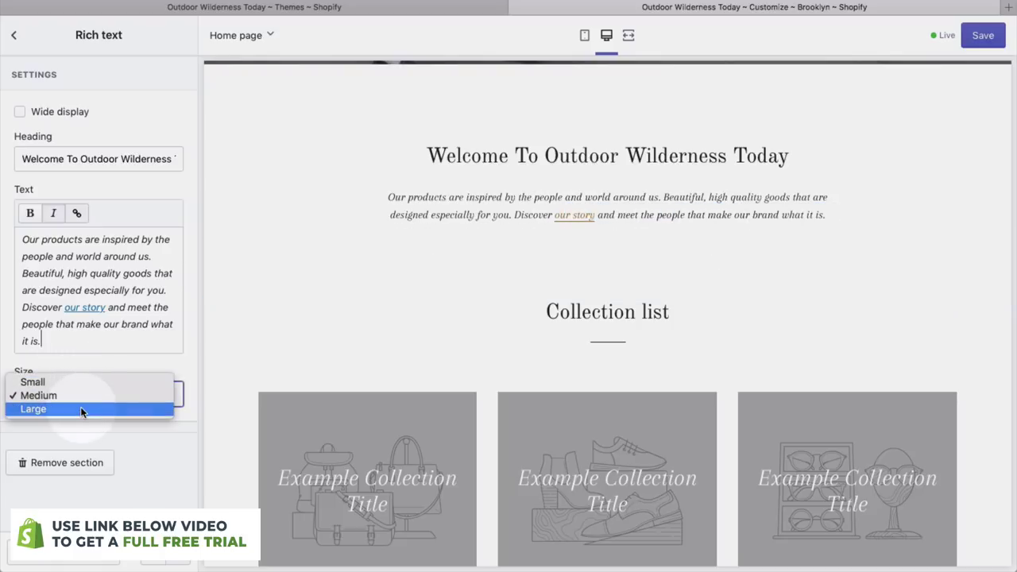
{"action": "left_click", "coordinate": [80, 408]}
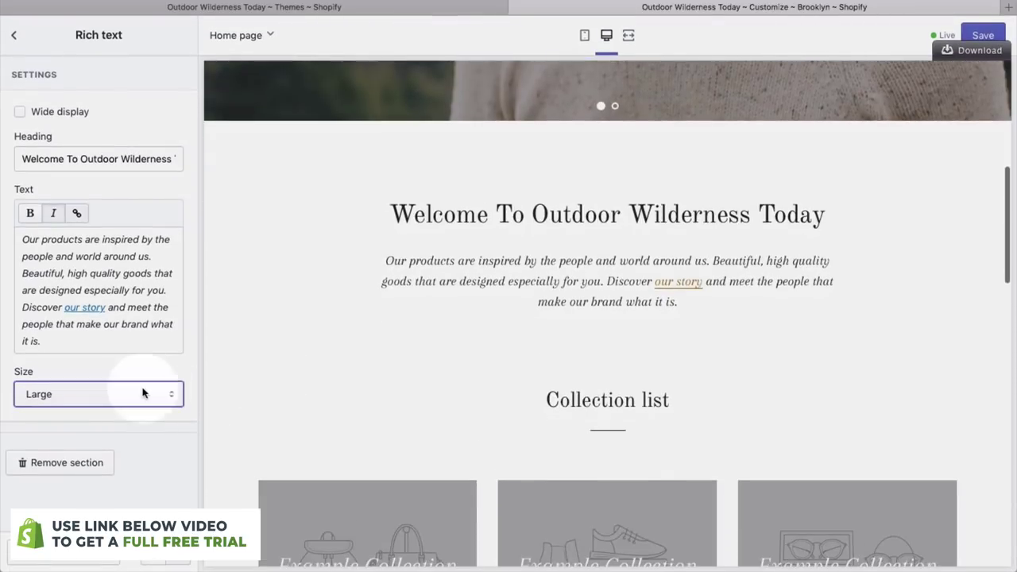
{"action": "left_click", "coordinate": [143, 392]}
{"action": "left_click", "coordinate": [139, 364]}
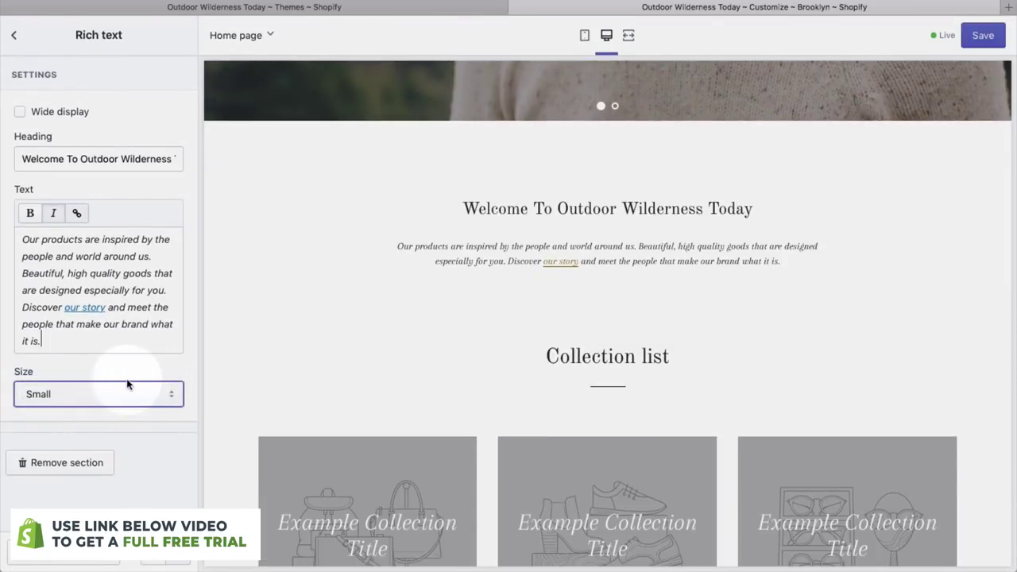
{"action": "left_click", "coordinate": [132, 391]}
{"action": "left_click", "coordinate": [129, 422]}
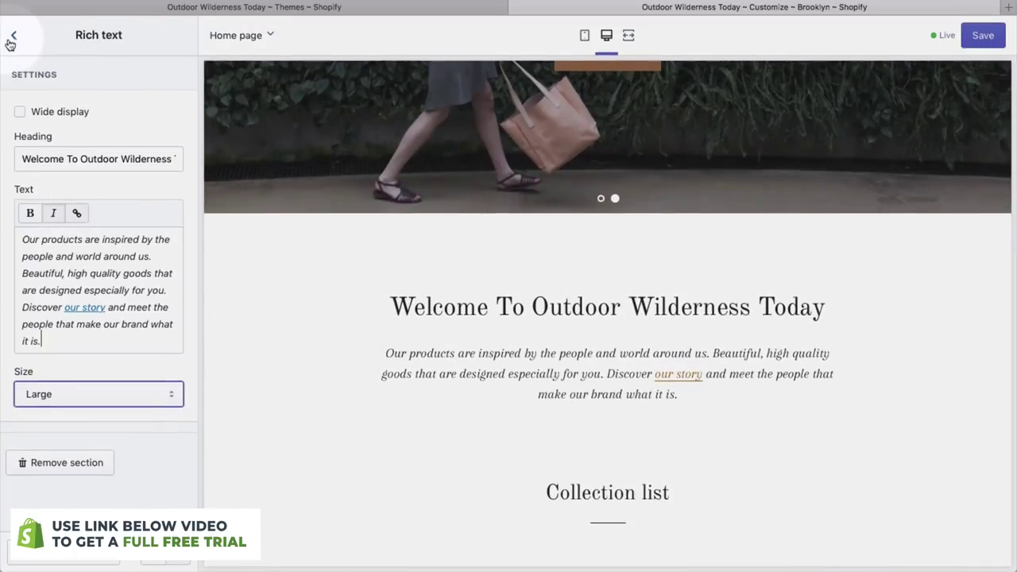
{"action": "left_click", "coordinate": [14, 37]}
{"action": "left_click", "coordinate": [968, 27]}
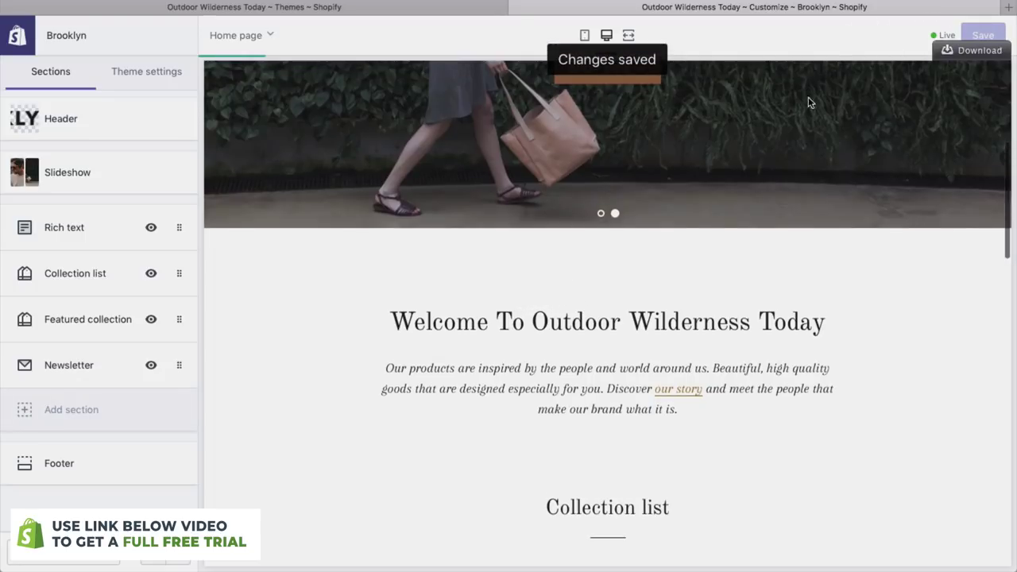
{"action": "scroll", "coordinate": [654, 306], "scroll_direction": "up", "scroll_amount": 2}
Step: Review the Collection list section's settings and return to the homepage sections list
{"action": "scroll", "coordinate": [843, 262], "scroll_direction": "down", "scroll_amount": 1}
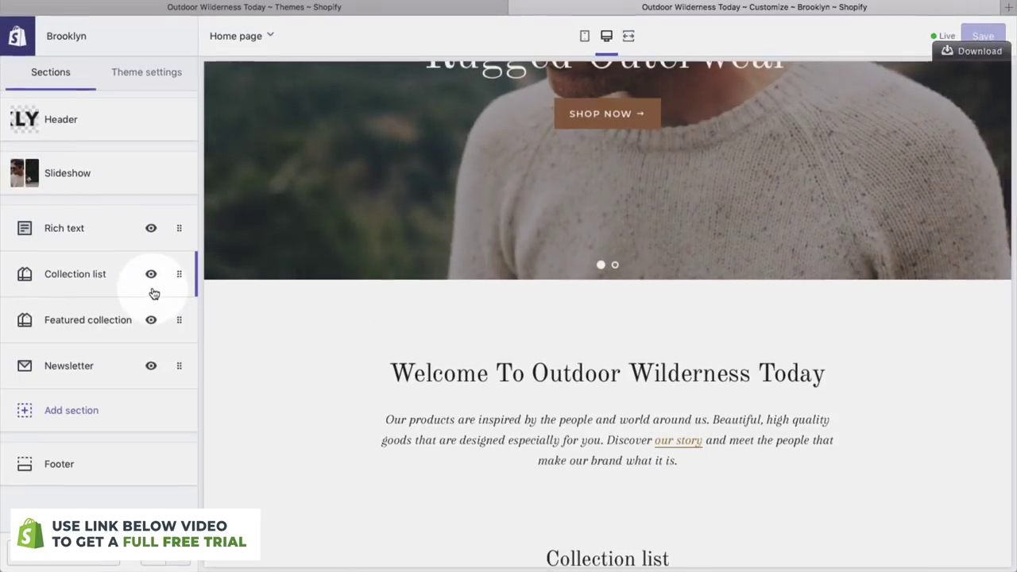
{"action": "scroll", "coordinate": [477, 319], "scroll_direction": "down", "scroll_amount": 5}
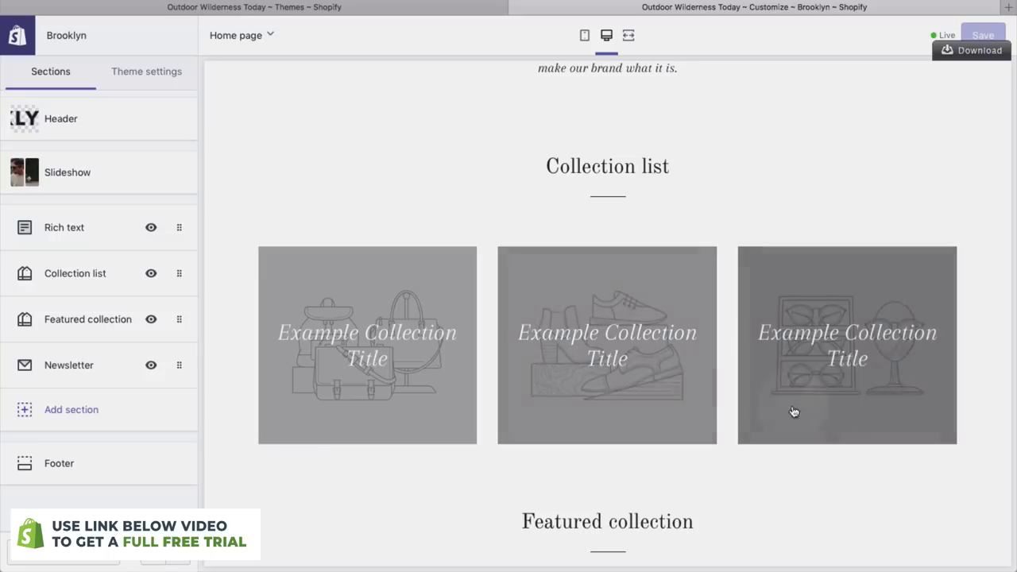
{"action": "scroll", "coordinate": [574, 264], "scroll_direction": "down", "scroll_amount": 1}
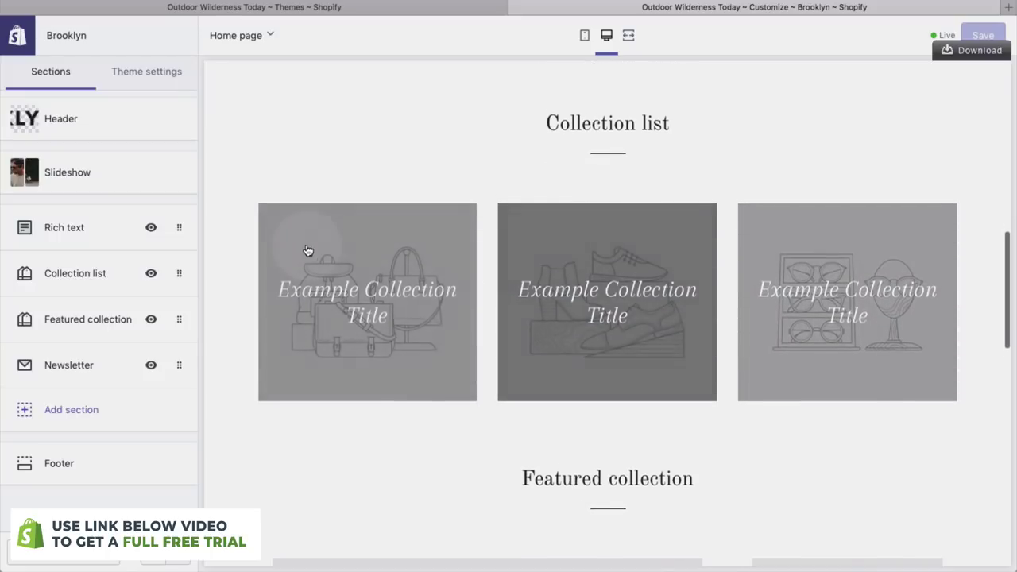
{"action": "left_click", "coordinate": [95, 280]}
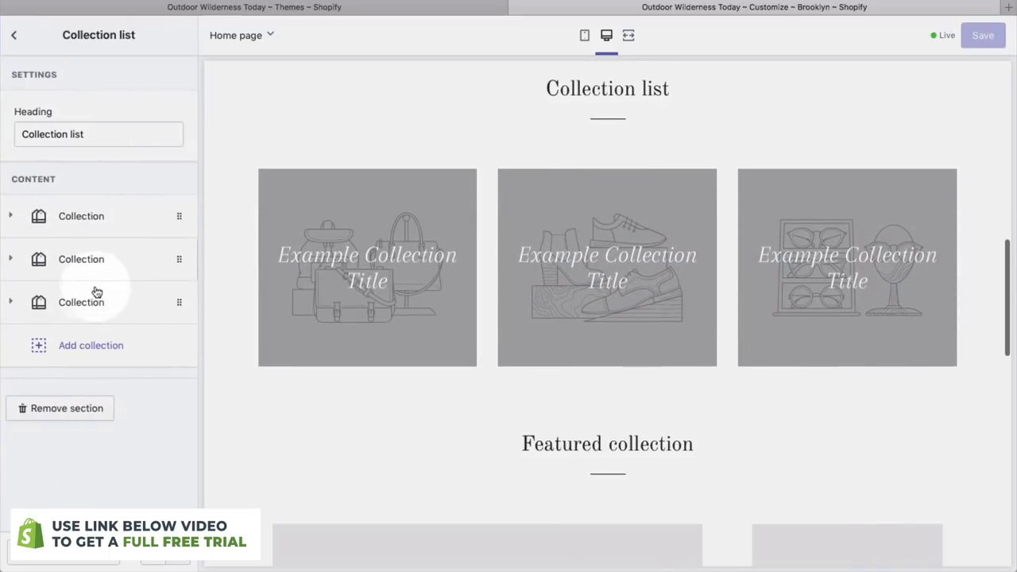
{"action": "left_click", "coordinate": [19, 37]}
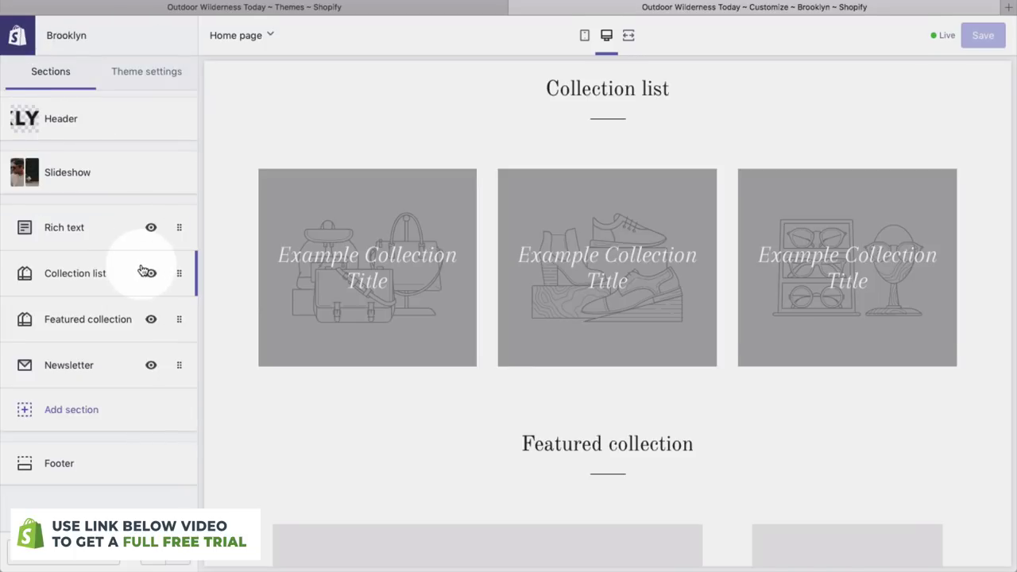
Step: Review the Featured collection section's settings, then return to the homepage sections list
{"action": "scroll", "coordinate": [294, 209], "scroll_direction": "up", "scroll_amount": 1}
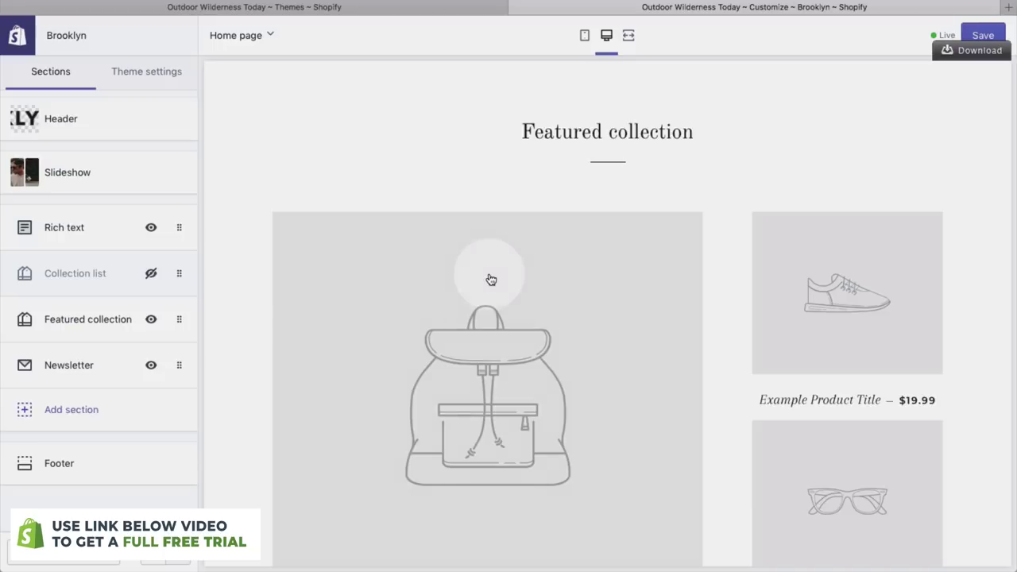
{"action": "scroll", "coordinate": [481, 284], "scroll_direction": "up", "scroll_amount": 3}
{"action": "scroll", "coordinate": [474, 288], "scroll_direction": "down", "scroll_amount": 1}
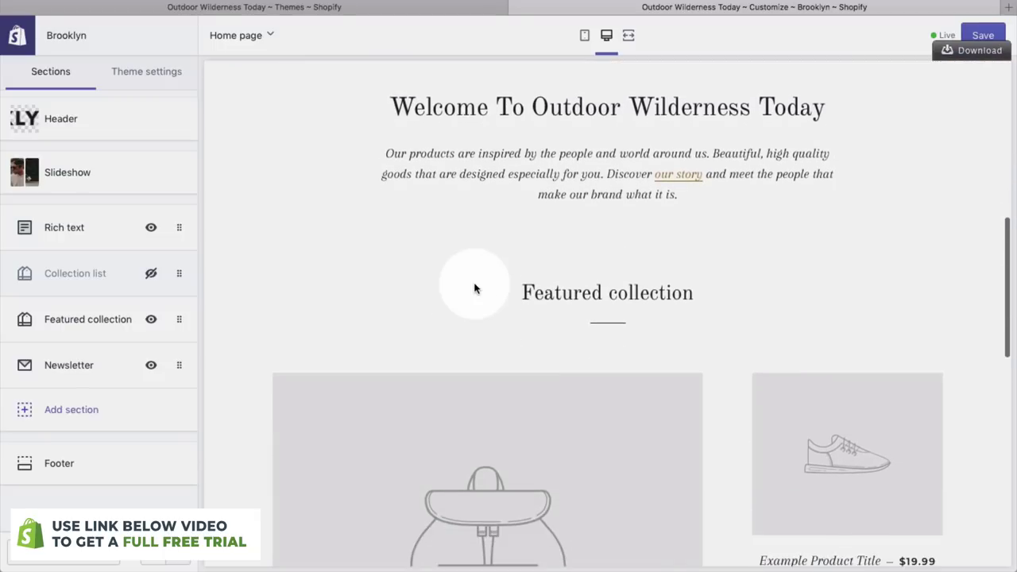
{"action": "scroll", "coordinate": [474, 288], "scroll_direction": "up", "scroll_amount": 3}
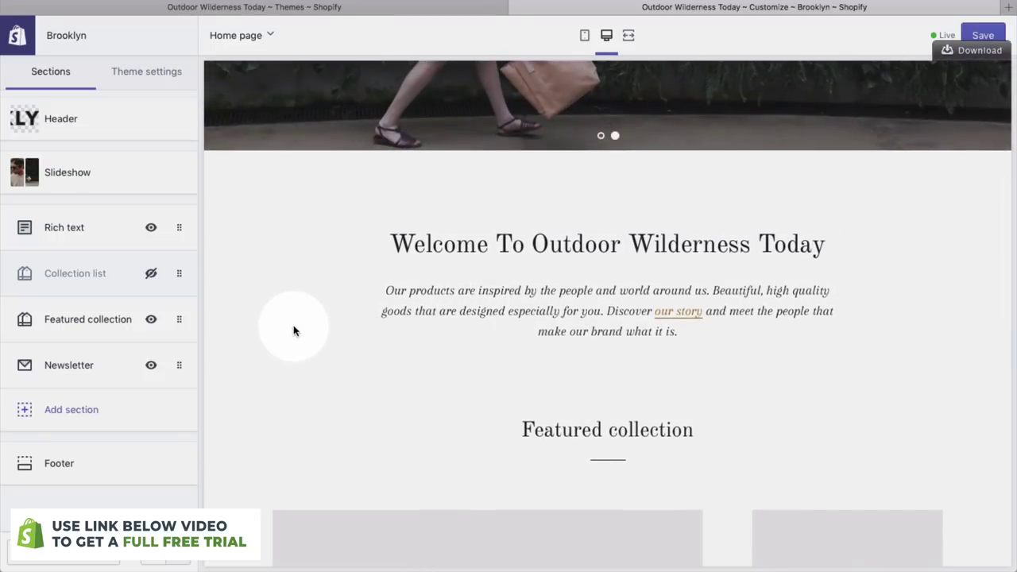
{"action": "scroll", "coordinate": [293, 331], "scroll_direction": "down", "scroll_amount": 4}
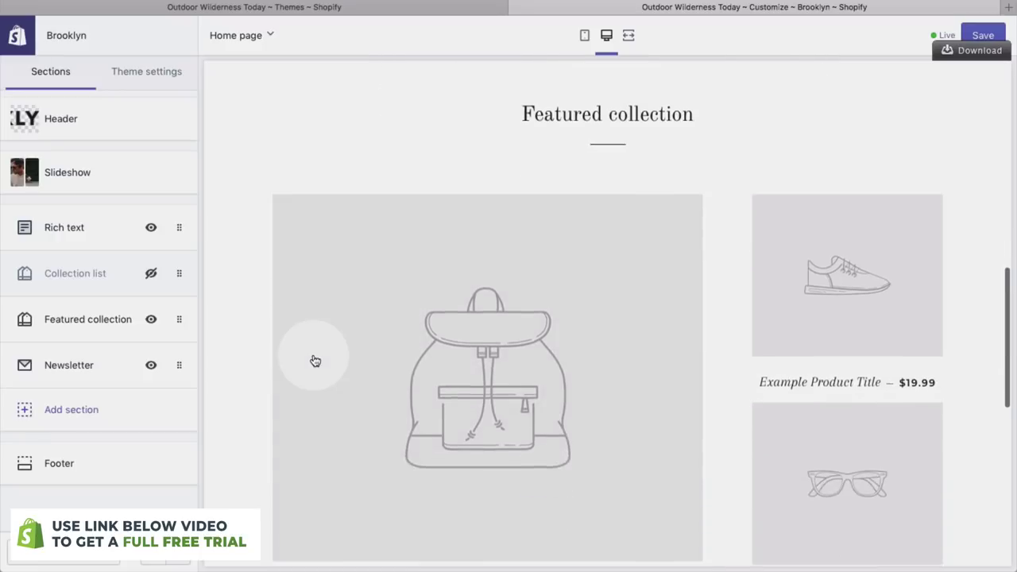
{"action": "scroll", "coordinate": [313, 359], "scroll_direction": "up", "scroll_amount": 1}
{"action": "scroll", "coordinate": [450, 368], "scroll_direction": "down", "scroll_amount": 3}
{"action": "scroll", "coordinate": [476, 291], "scroll_direction": "up", "scroll_amount": 1}
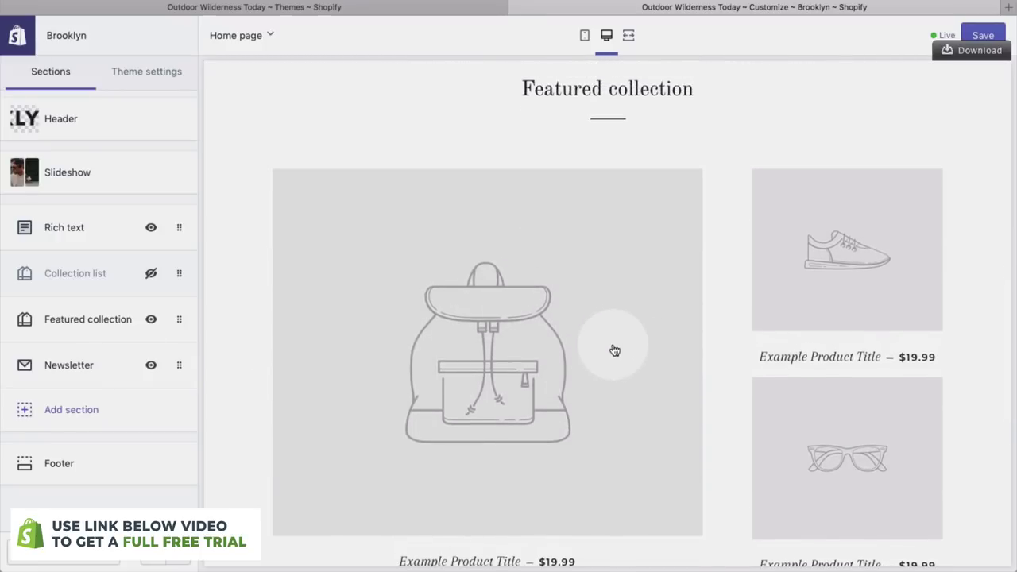
{"action": "scroll", "coordinate": [614, 350], "scroll_direction": "down", "scroll_amount": 1}
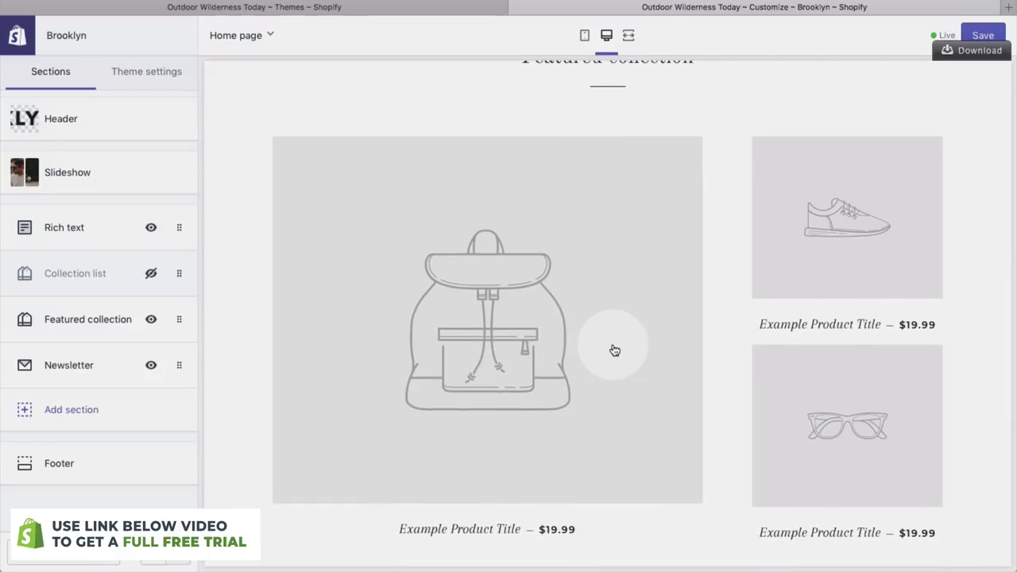
{"action": "left_click", "coordinate": [84, 311]}
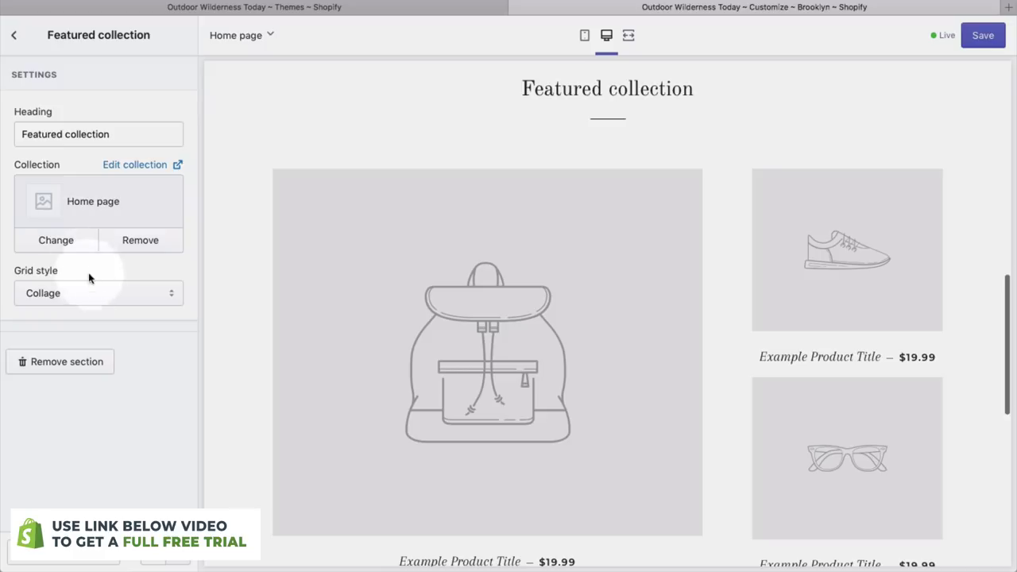
{"action": "left_click", "coordinate": [16, 38]}
{"action": "scroll", "coordinate": [477, 347], "scroll_direction": "down", "scroll_amount": 5}
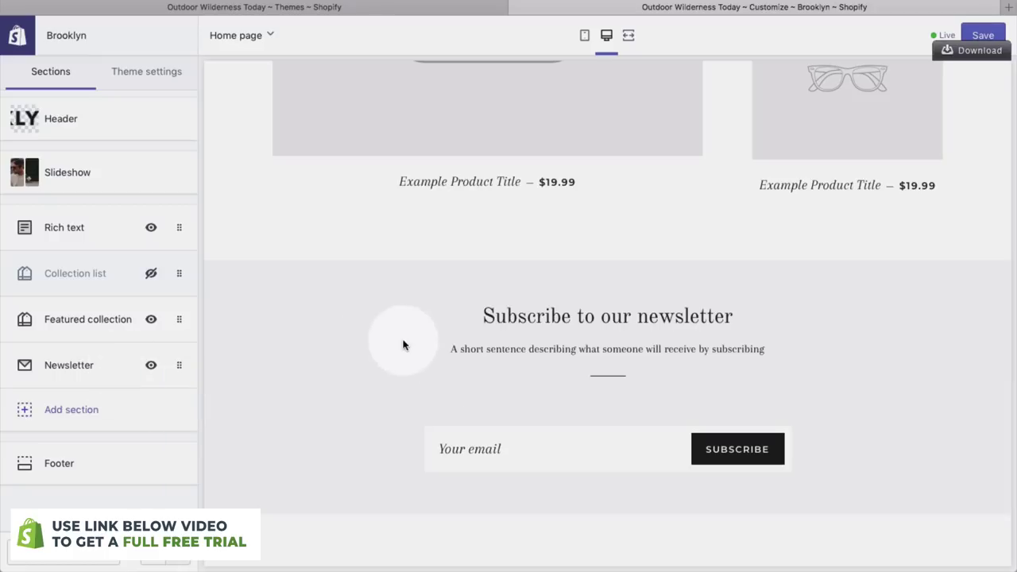
Step: Toggle the Newsletter section's visibility off and on, then start replacing its subheading with text beginning 'P'
{"action": "left_click", "coordinate": [151, 366]}
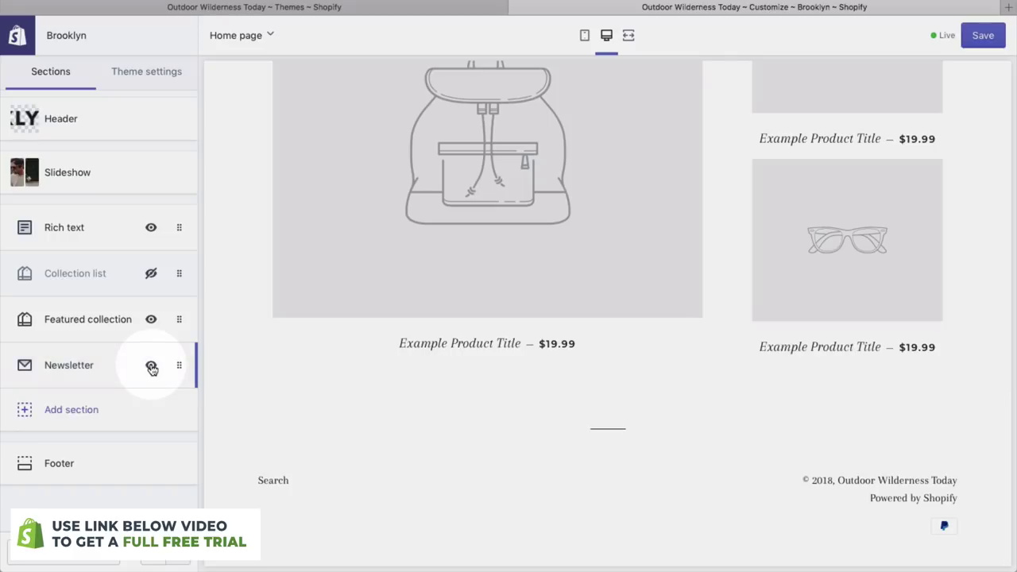
{"action": "left_click", "coordinate": [150, 366]}
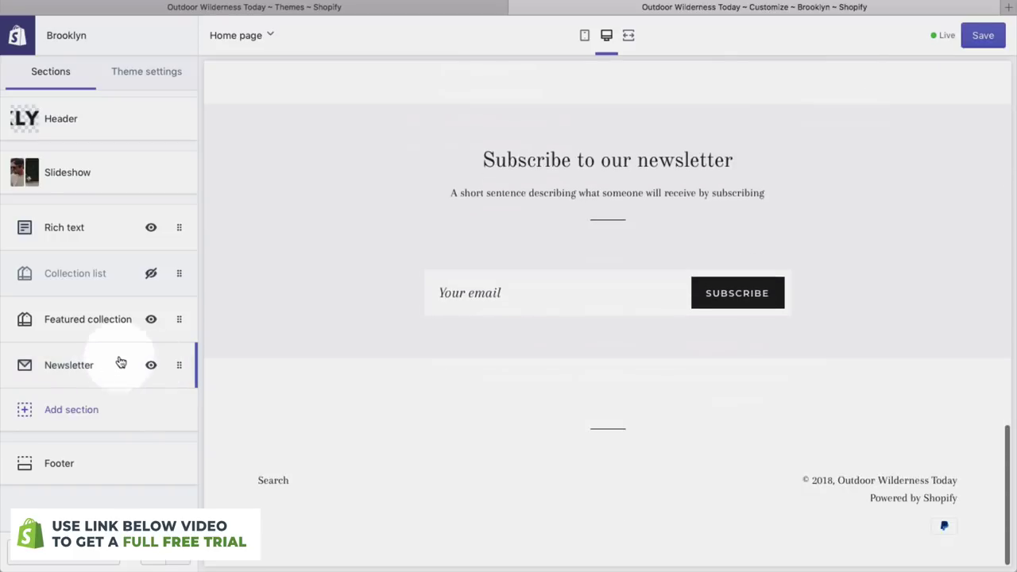
{"action": "left_click", "coordinate": [69, 363]}
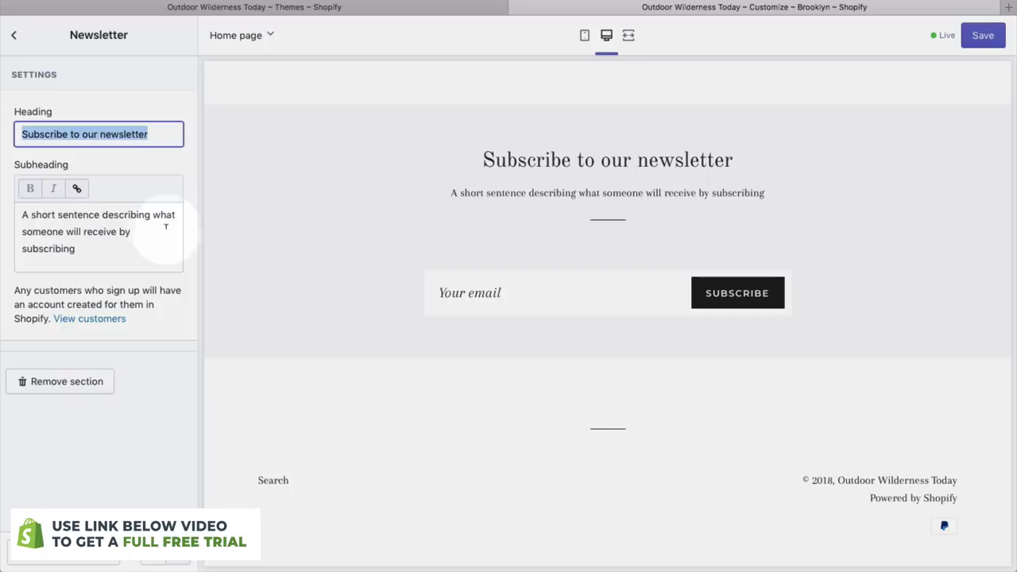
{"action": "left_click", "coordinate": [136, 248]}
{"action": "left_click_drag", "start_coordinate": [136, 249], "coordinate": [22, 211]}
{"action": "type", "text": "P"}
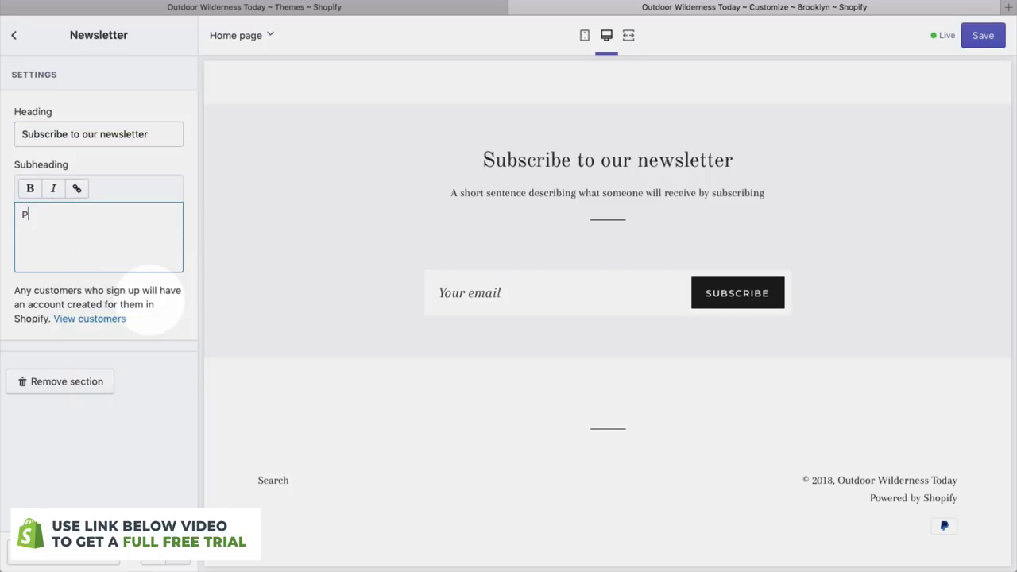
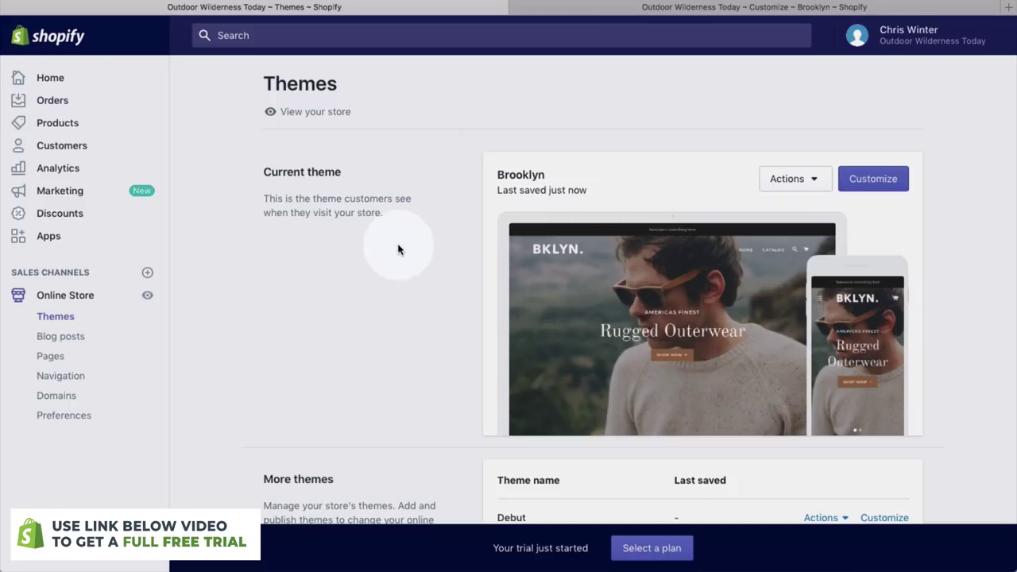
Step: Go from Home to Products > Collections, where only the Home page collection is listed
{"action": "left_click", "coordinate": [56, 78]}
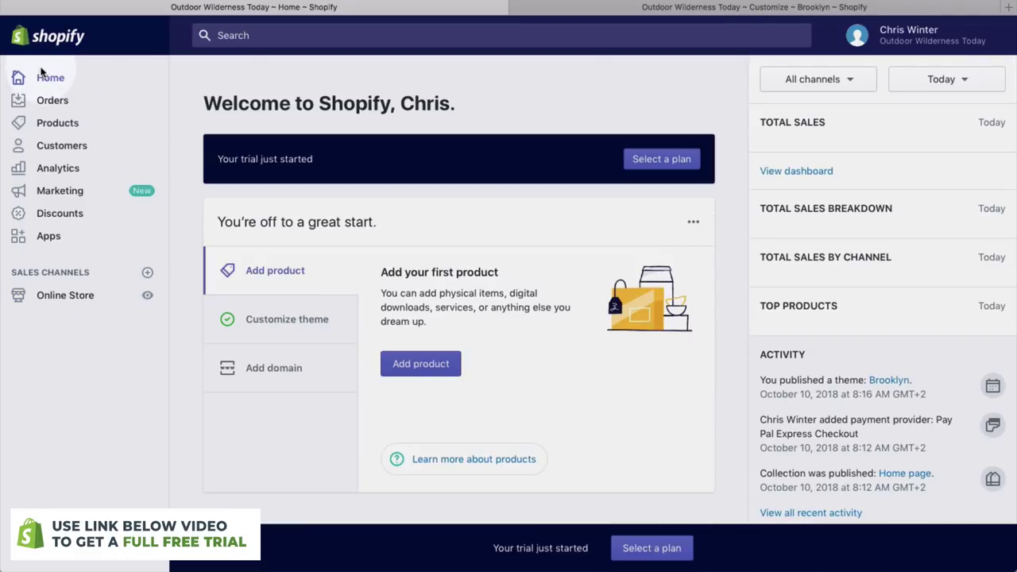
{"action": "left_click", "coordinate": [57, 124]}
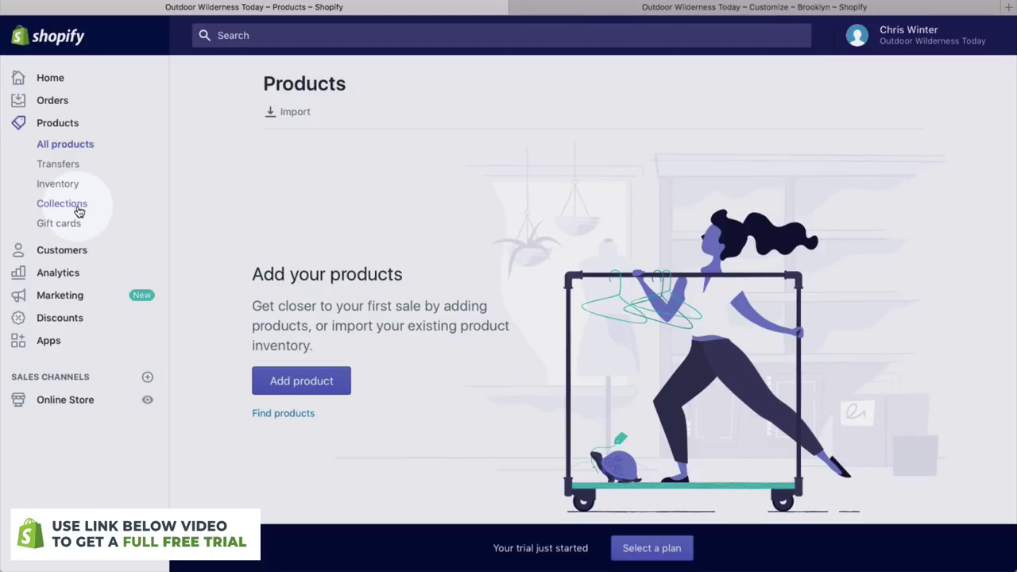
{"action": "left_click", "coordinate": [77, 205]}
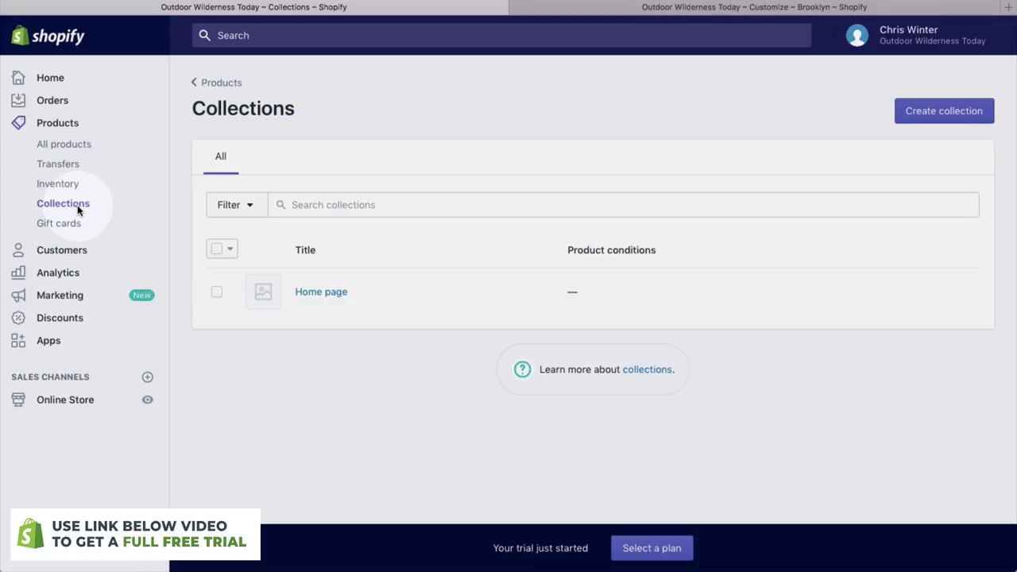
Step: Start a new collection and title it Hats
{"action": "left_click", "coordinate": [920, 110]}
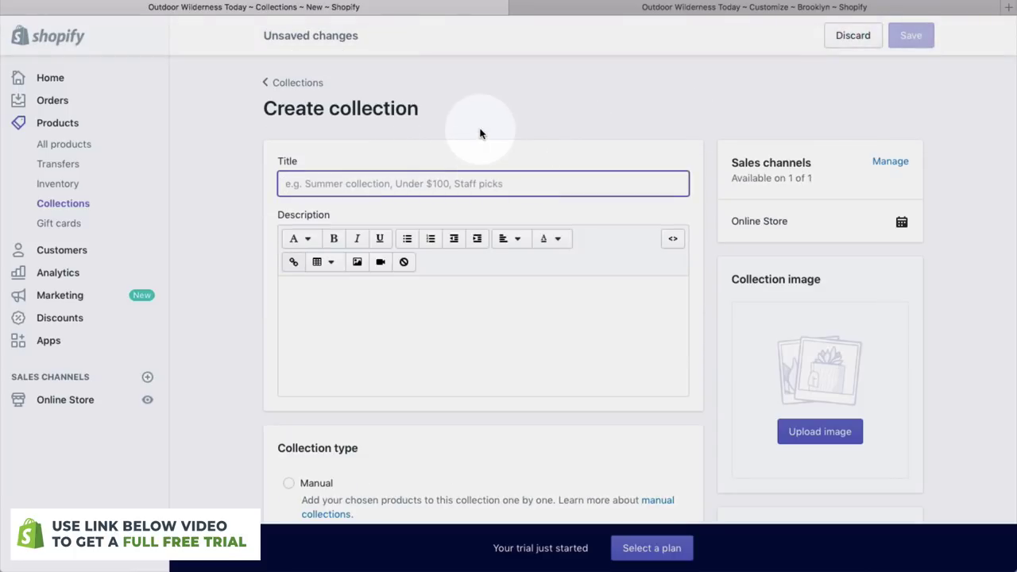
{"action": "type", "text": "Hats"}
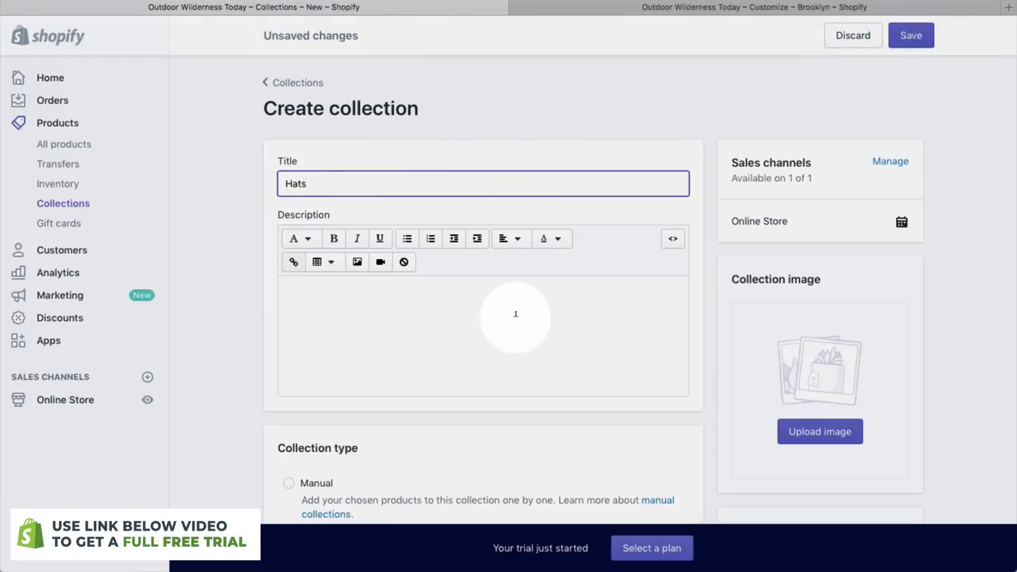
{"action": "left_click", "coordinate": [572, 311]}
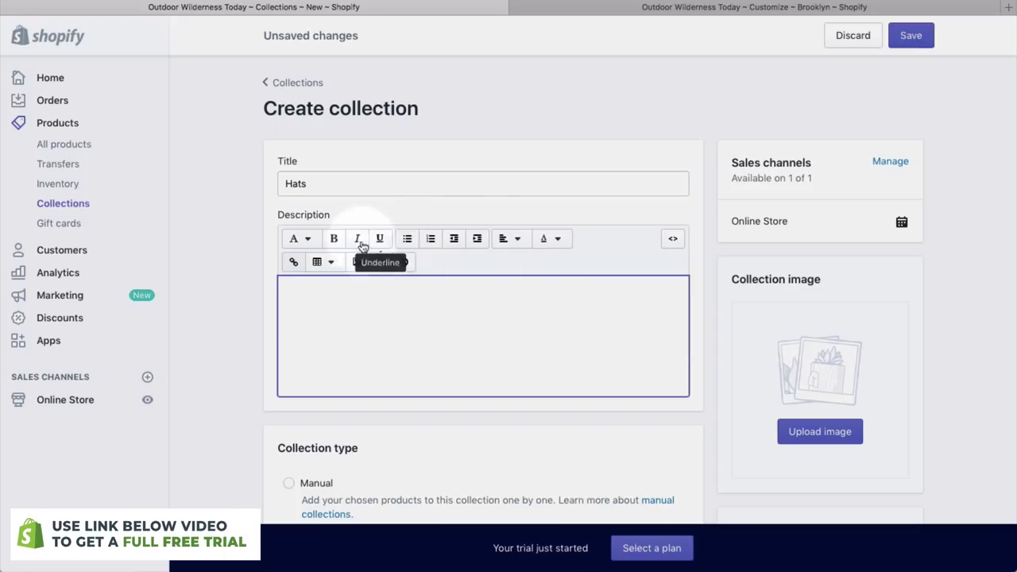
{"action": "scroll", "coordinate": [453, 319], "scroll_direction": "down", "scroll_amount": 1}
{"action": "scroll", "coordinate": [456, 320], "scroll_direction": "up", "scroll_amount": 1}
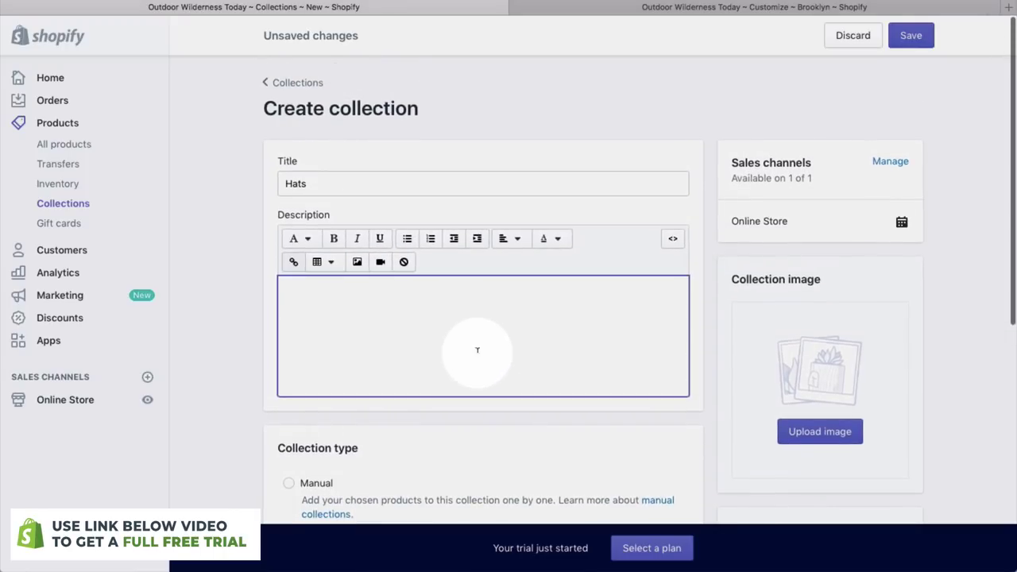
{"action": "scroll", "coordinate": [533, 326], "scroll_direction": "down", "scroll_amount": 1}
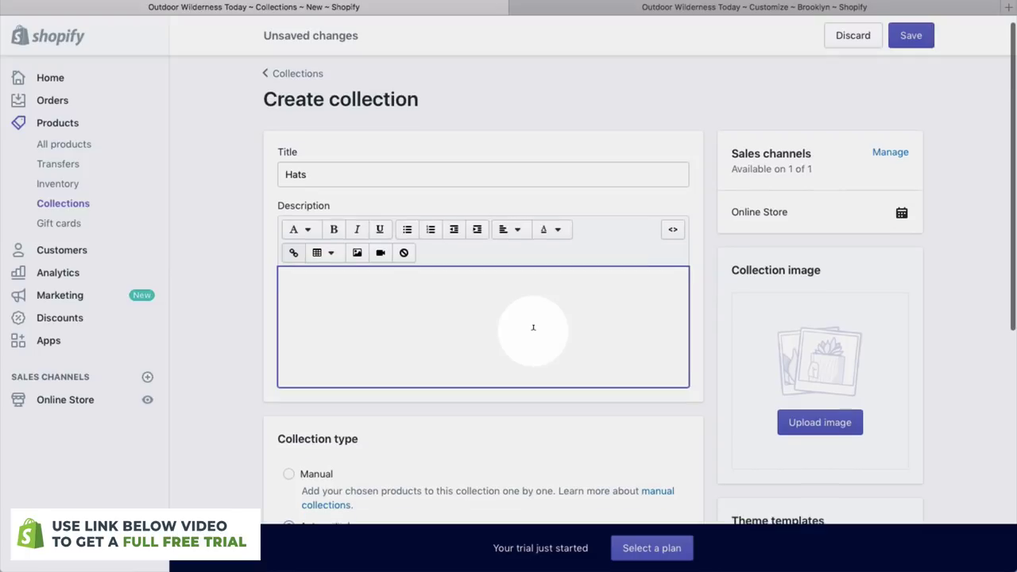
{"action": "scroll", "coordinate": [500, 306], "scroll_direction": "down", "scroll_amount": 6}
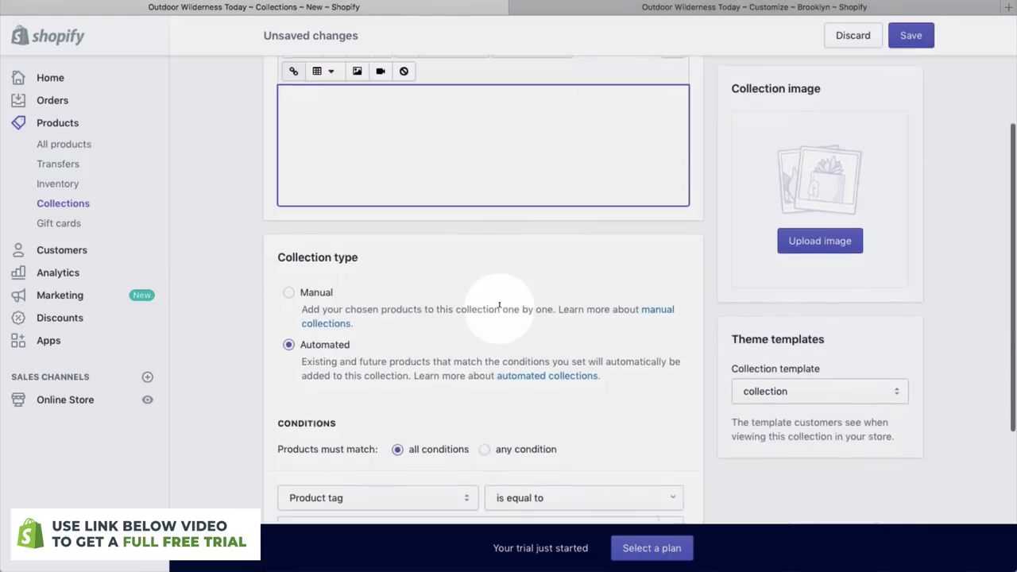
{"action": "scroll", "coordinate": [500, 307], "scroll_direction": "up", "scroll_amount": 5}
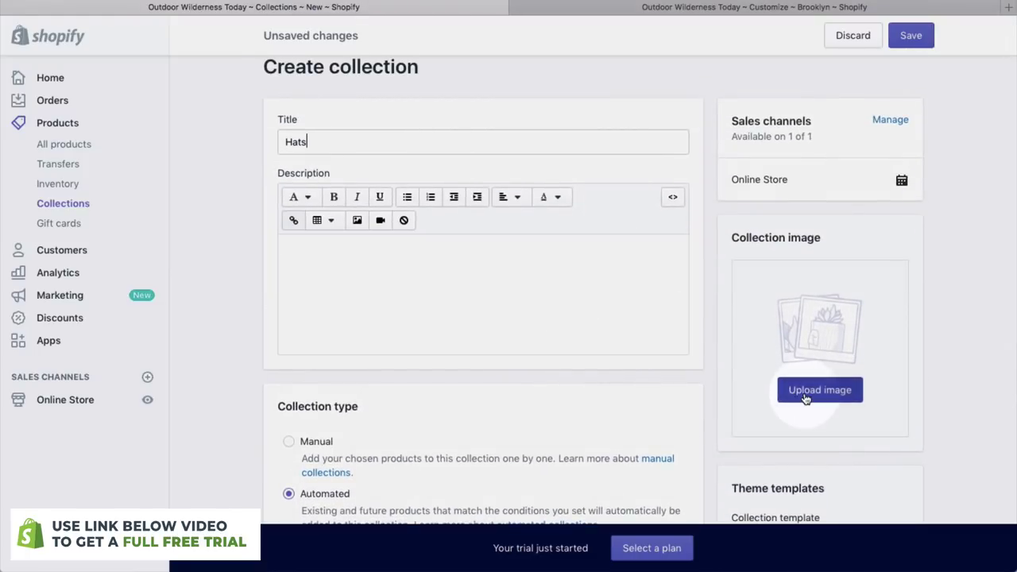
Step: Upload the hiker-in-a-cap photo from Demo Site > Cap as the collection image
{"action": "left_click", "coordinate": [802, 397]}
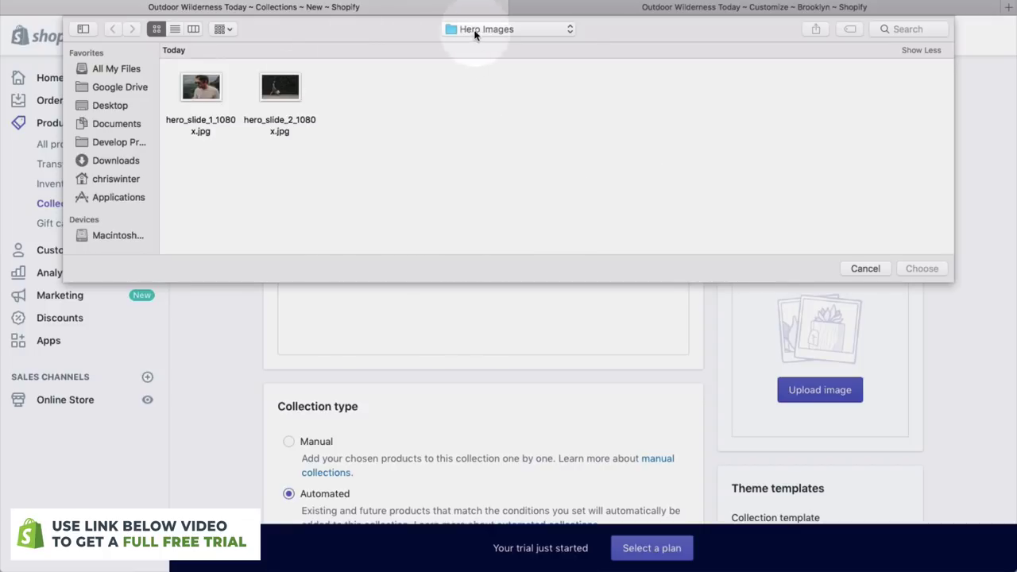
{"action": "left_click", "coordinate": [468, 30]}
{"action": "left_click", "coordinate": [475, 41]}
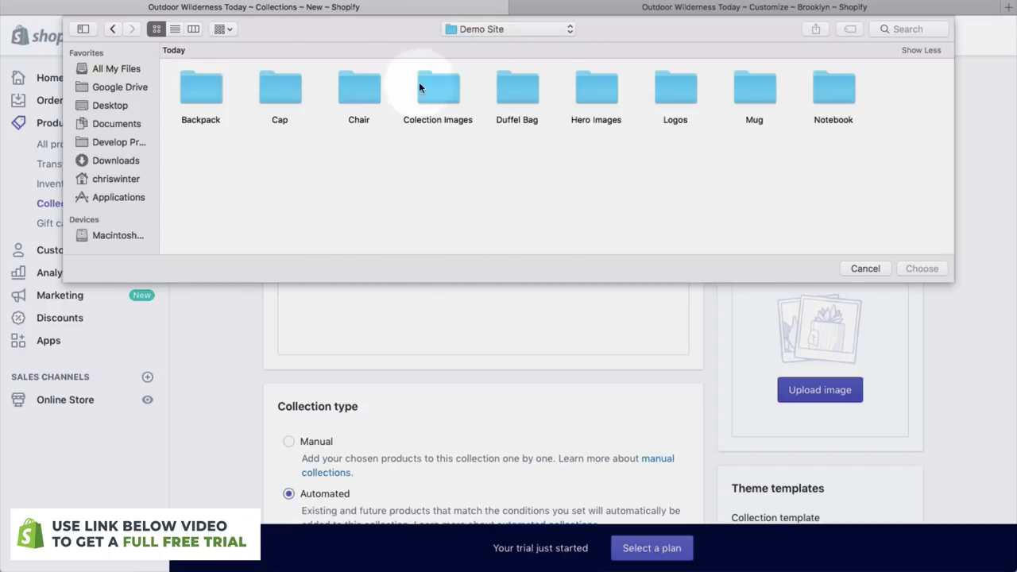
{"action": "double_click", "coordinate": [290, 85]}
{"action": "left_click", "coordinate": [201, 87]}
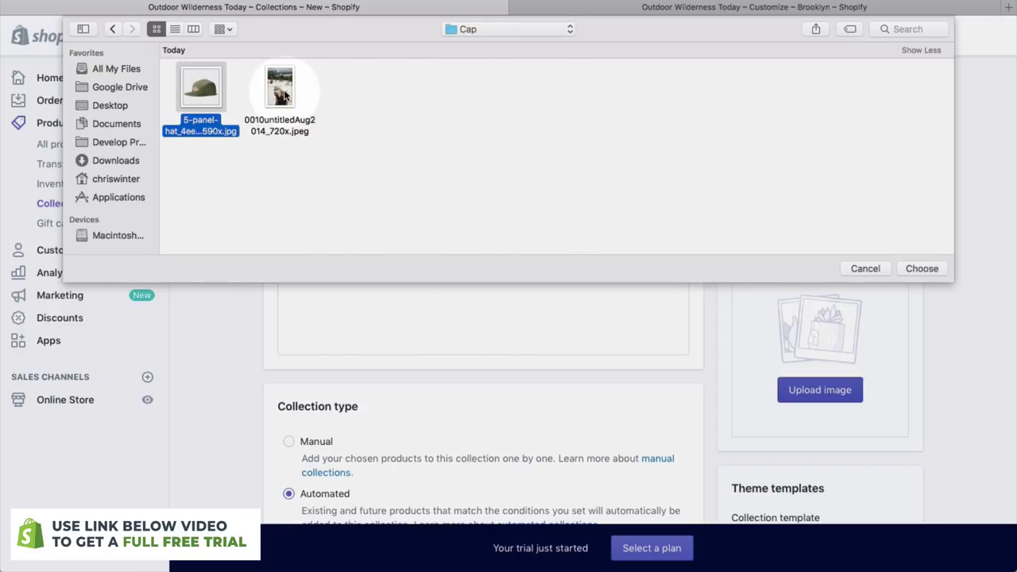
{"action": "double_click", "coordinate": [280, 87]}
{"action": "scroll", "coordinate": [508, 238], "scroll_direction": "down", "scroll_amount": 1}
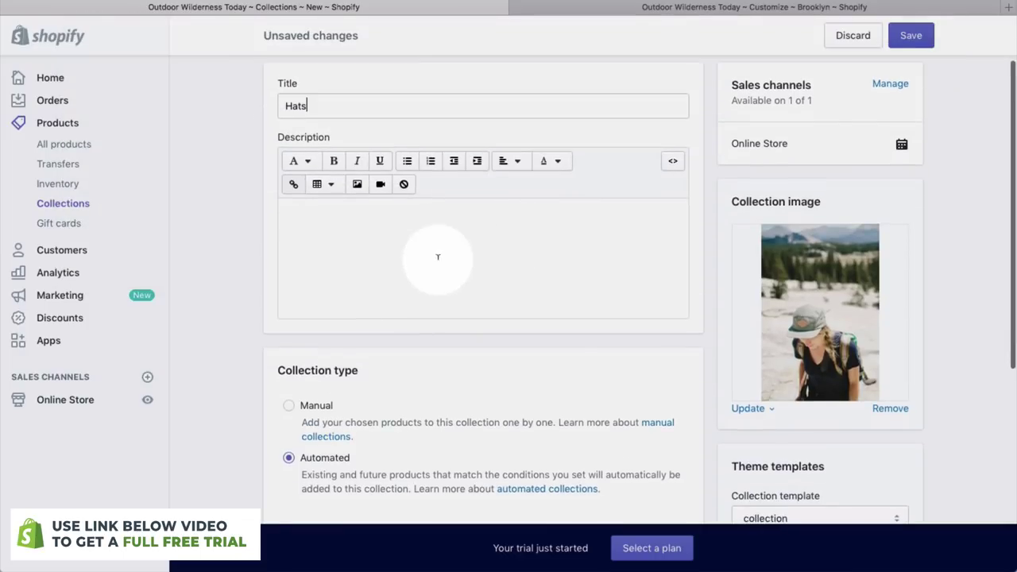
Step: Set the first automated condition: product title contains hat
{"action": "scroll", "coordinate": [437, 256], "scroll_direction": "down", "scroll_amount": 3}
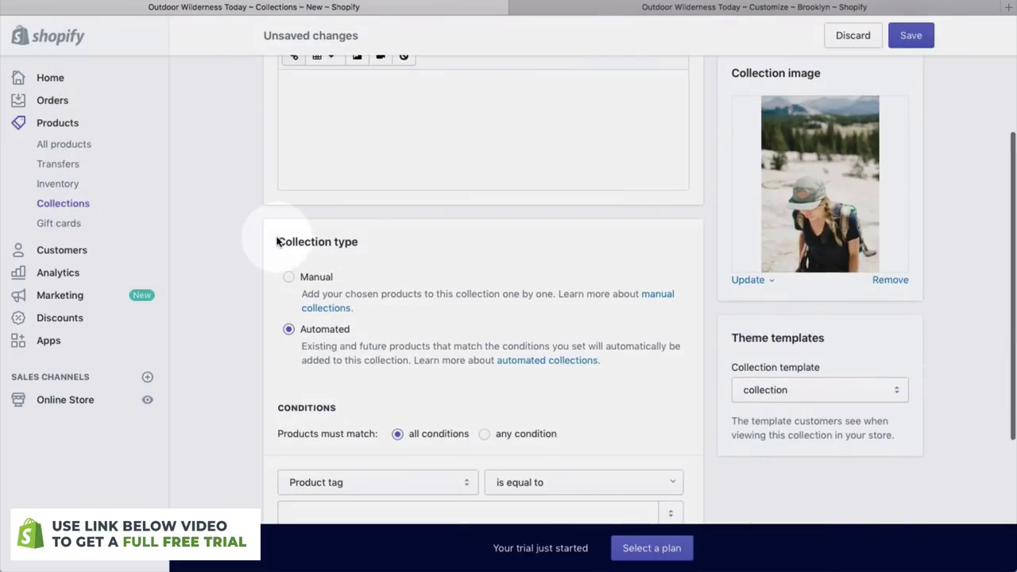
{"action": "left_click_drag", "start_coordinate": [277, 242], "coordinate": [363, 241]}
{"action": "left_click", "coordinate": [363, 240]}
{"action": "scroll", "coordinate": [355, 244], "scroll_direction": "down", "scroll_amount": 1}
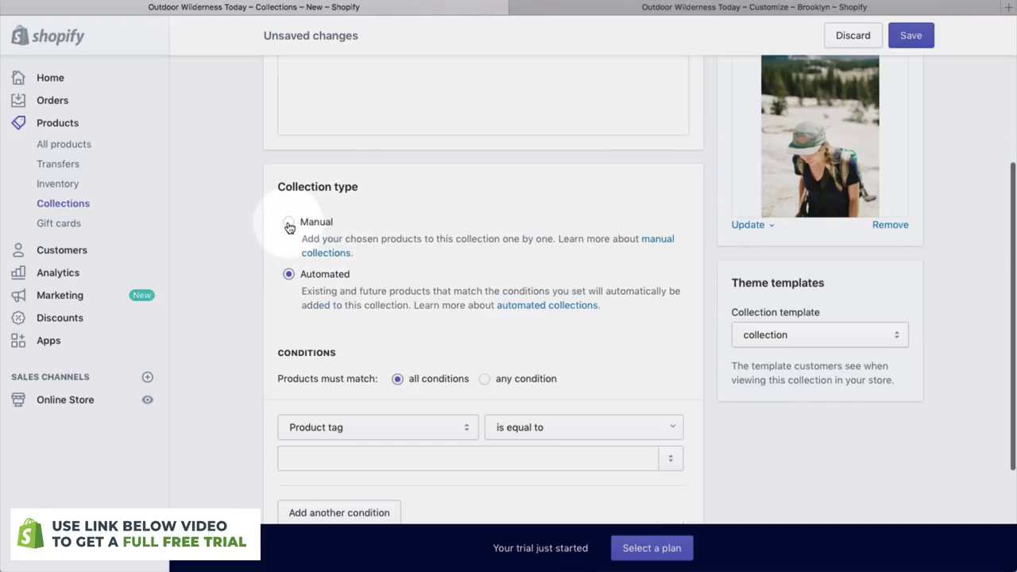
{"action": "scroll", "coordinate": [301, 286], "scroll_direction": "down", "scroll_amount": 1}
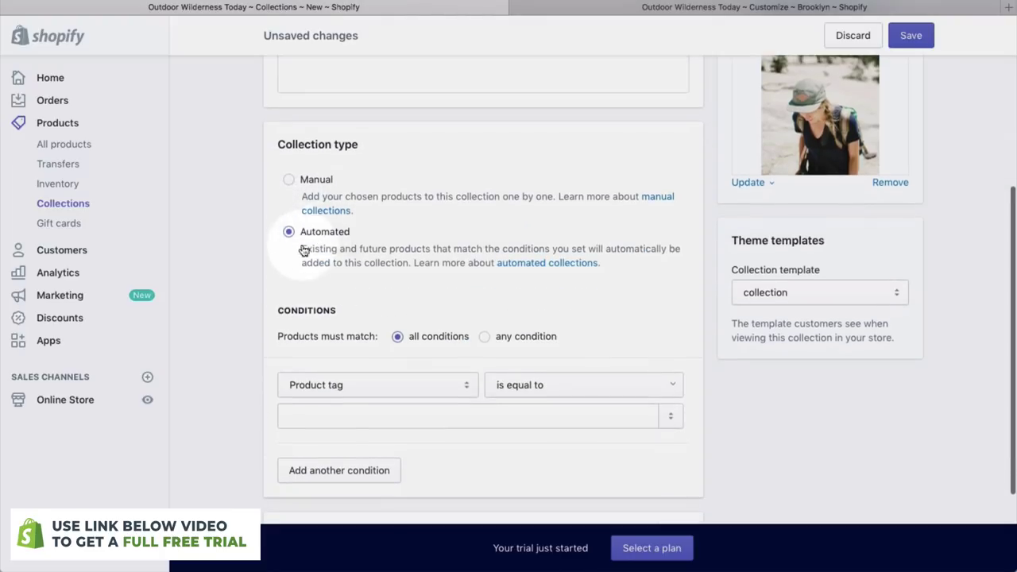
{"action": "left_click", "coordinate": [350, 388]}
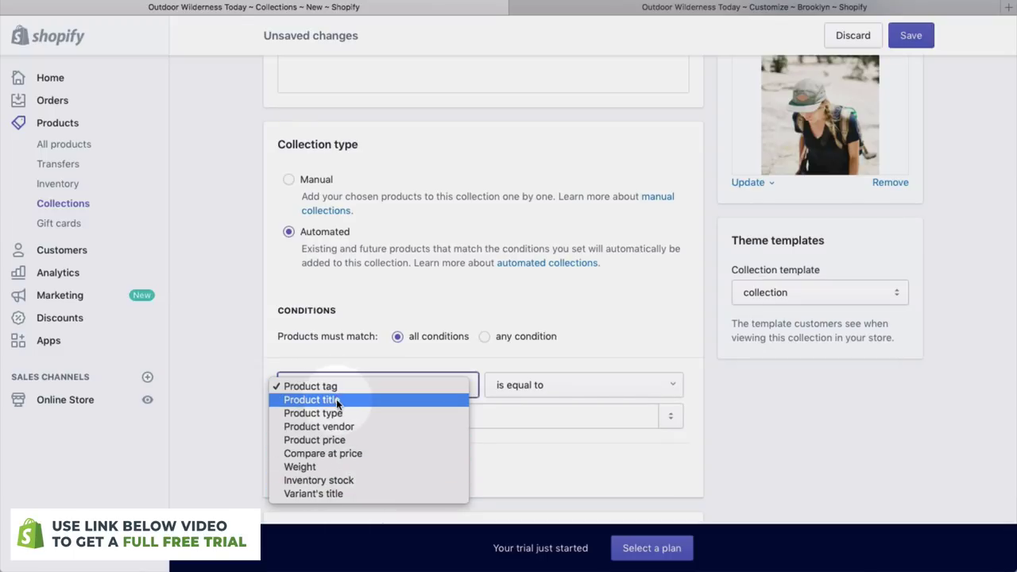
{"action": "left_click", "coordinate": [336, 400]}
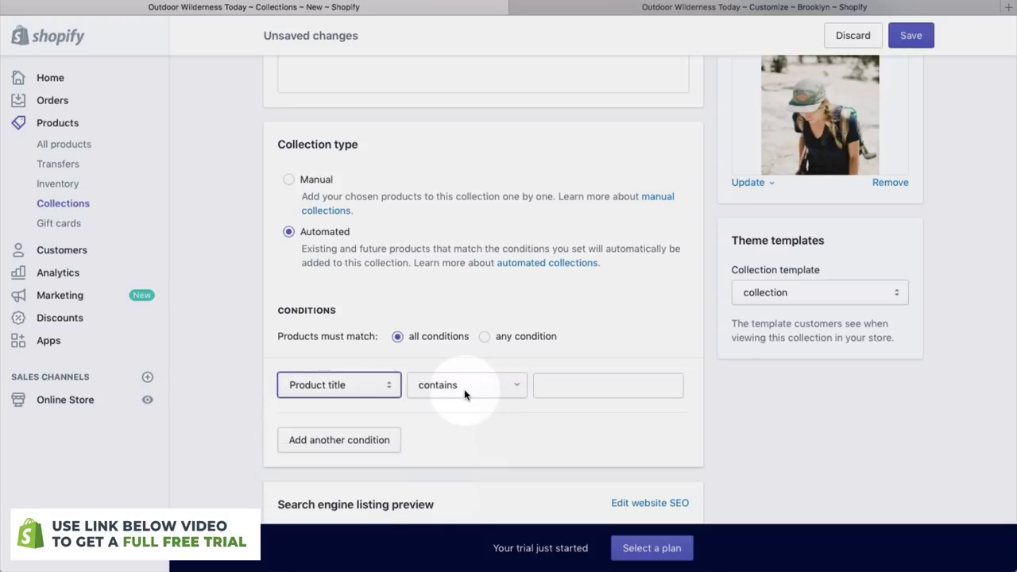
{"action": "left_click", "coordinate": [466, 392]}
{"action": "left_click", "coordinate": [545, 392]}
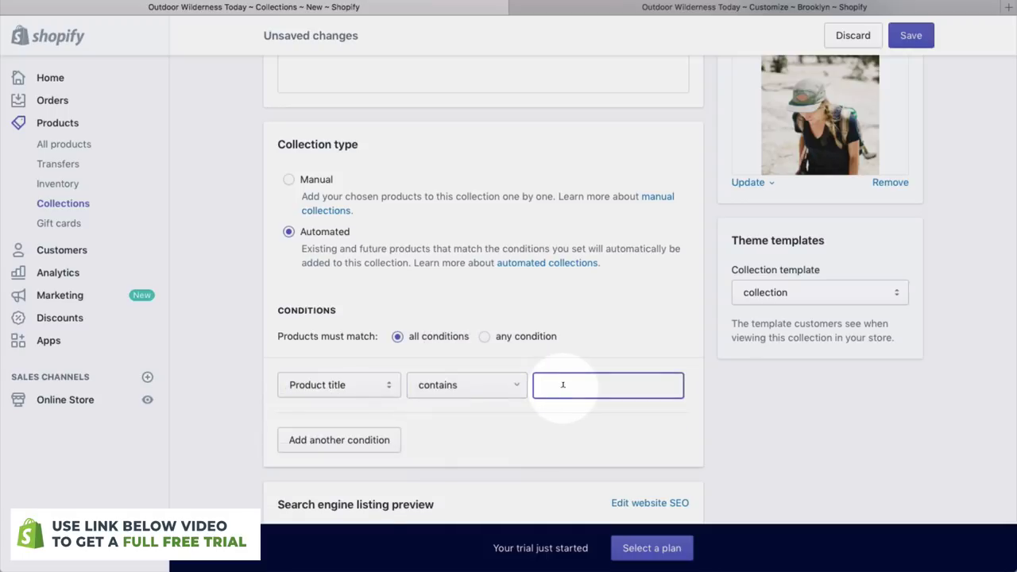
Step: Add a second condition, product title contains cap, and save the Hats collection
{"action": "left_click", "coordinate": [368, 438]}
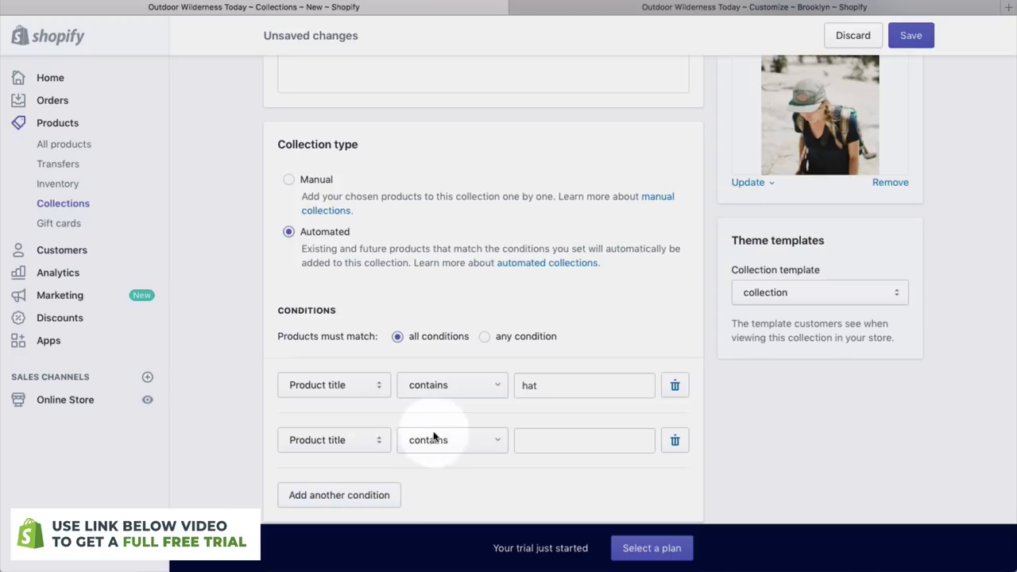
{"action": "left_click", "coordinate": [534, 440]}
{"action": "type", "text": "cap"}
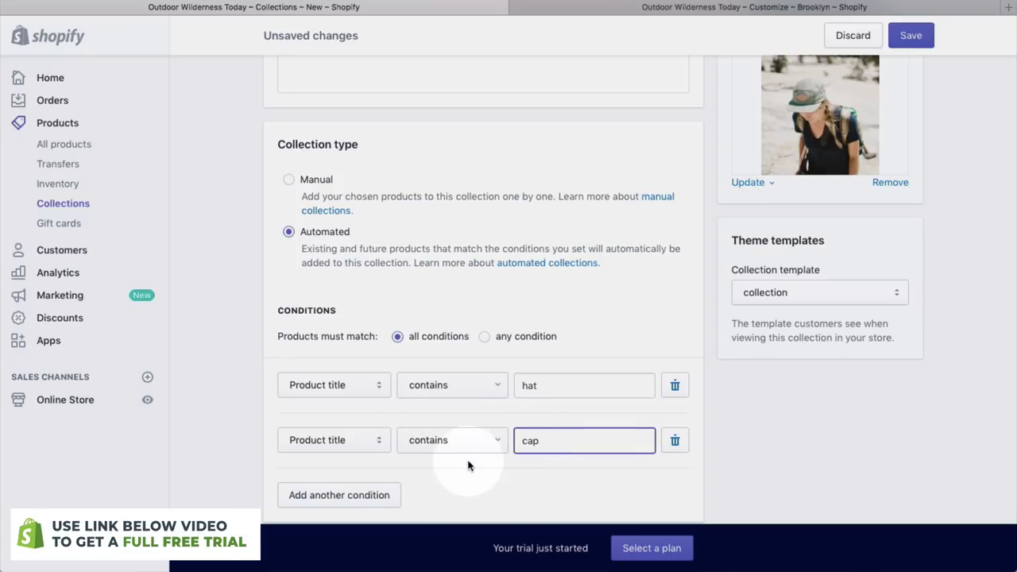
{"action": "scroll", "coordinate": [477, 532], "scroll_direction": "down", "scroll_amount": 3}
{"action": "scroll", "coordinate": [504, 350], "scroll_direction": "up", "scroll_amount": 2}
{"action": "scroll", "coordinate": [503, 351], "scroll_direction": "up", "scroll_amount": 5}
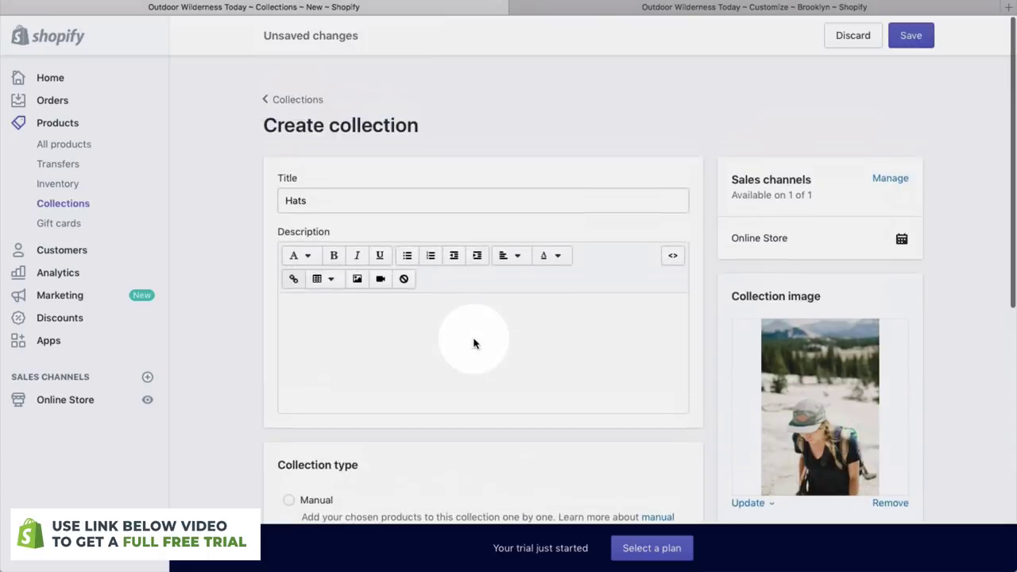
{"action": "scroll", "coordinate": [458, 200], "scroll_direction": "down", "scroll_amount": 2}
{"action": "scroll", "coordinate": [542, 271], "scroll_direction": "down", "scroll_amount": 3}
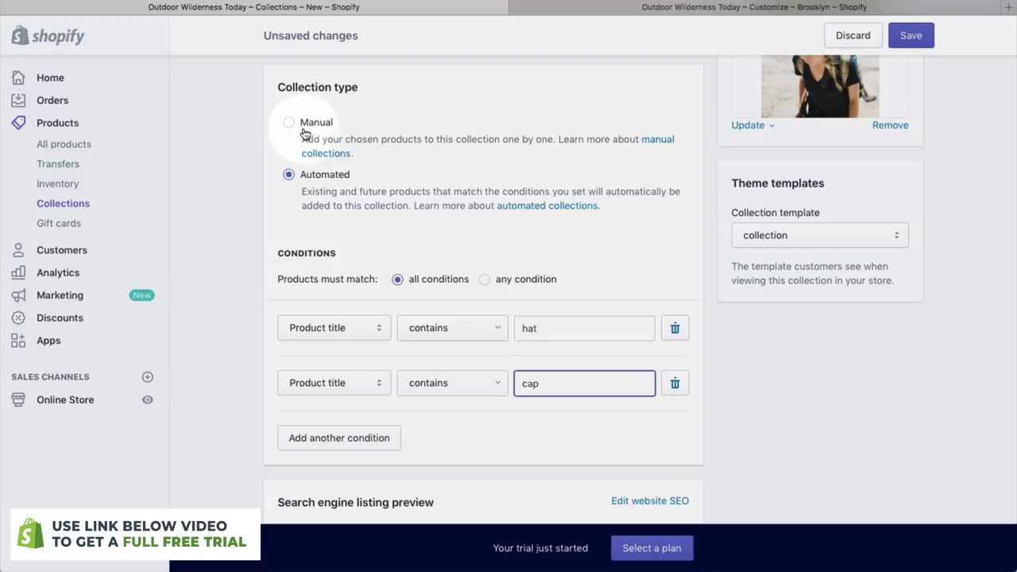
{"action": "scroll", "coordinate": [438, 317], "scroll_direction": "down", "scroll_amount": 1}
{"action": "scroll", "coordinate": [397, 322], "scroll_direction": "down", "scroll_amount": 1}
{"action": "scroll", "coordinate": [413, 310], "scroll_direction": "up", "scroll_amount": 4}
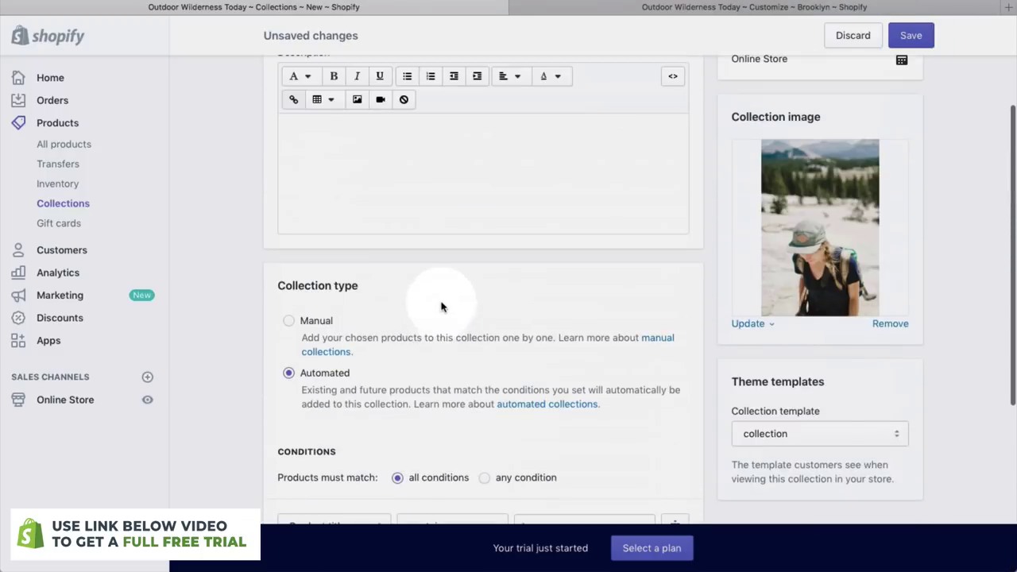
{"action": "scroll", "coordinate": [381, 323], "scroll_direction": "down", "scroll_amount": 1}
{"action": "scroll", "coordinate": [381, 326], "scroll_direction": "up", "scroll_amount": 3}
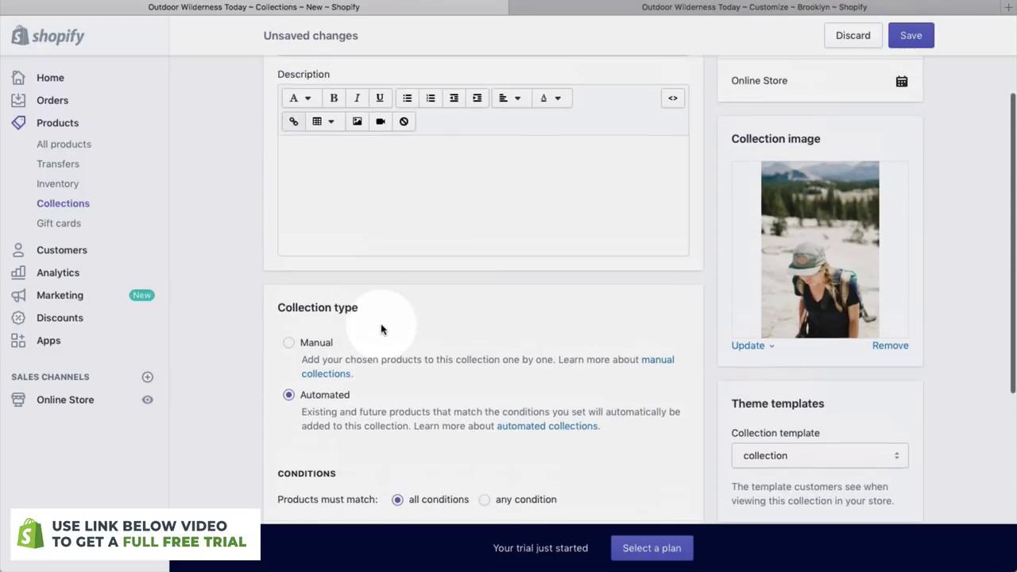
{"action": "left_click", "coordinate": [909, 46]}
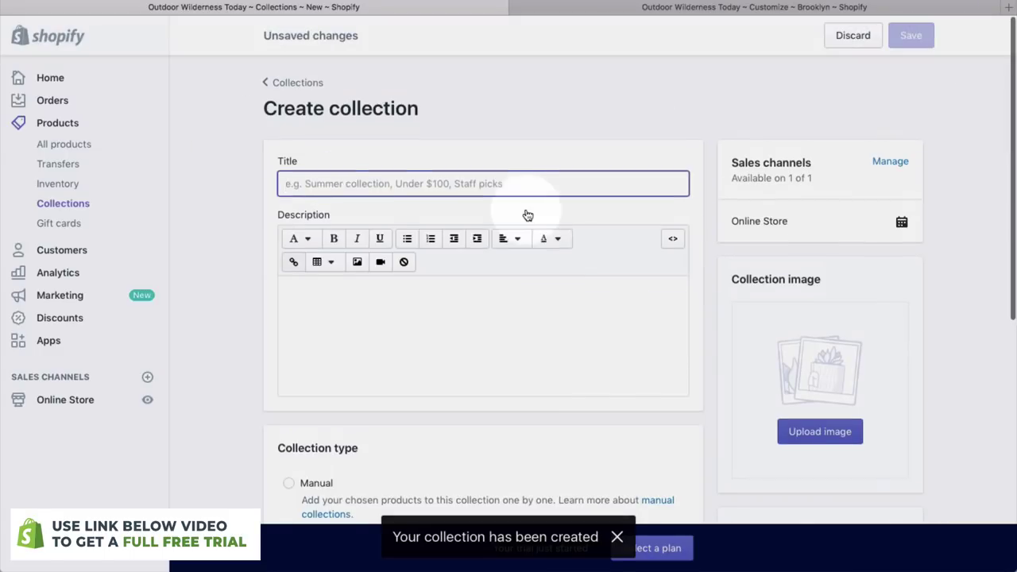
Step: Return to the Collections list, now holding four collections including Chairs, Bags and Hats
{"action": "scroll", "coordinate": [400, 476], "scroll_direction": "down", "scroll_amount": 5}
{"action": "left_click", "coordinate": [584, 469]}
{"action": "type", "text": "backp"}
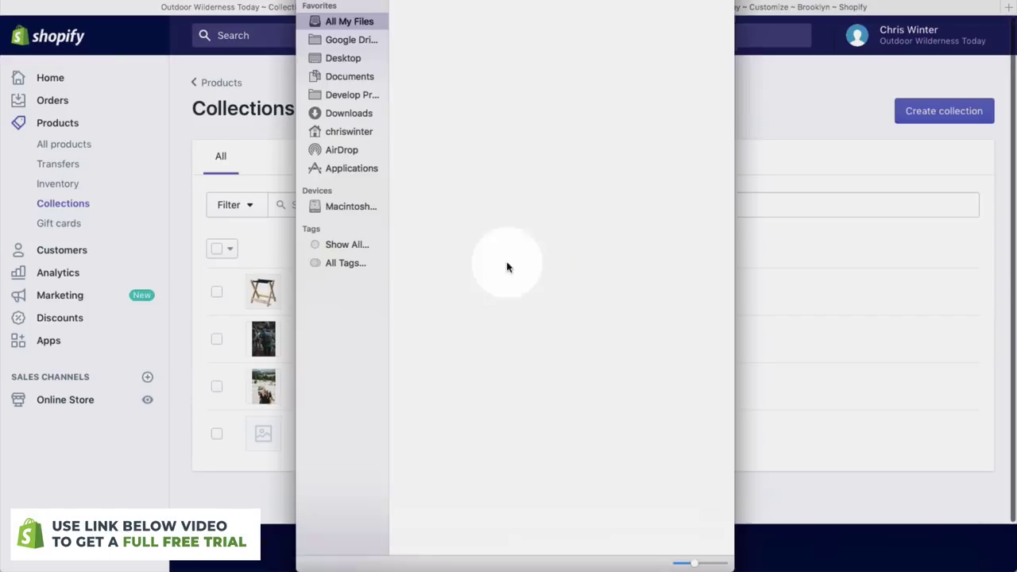
{"action": "left_click", "coordinate": [343, 58]}
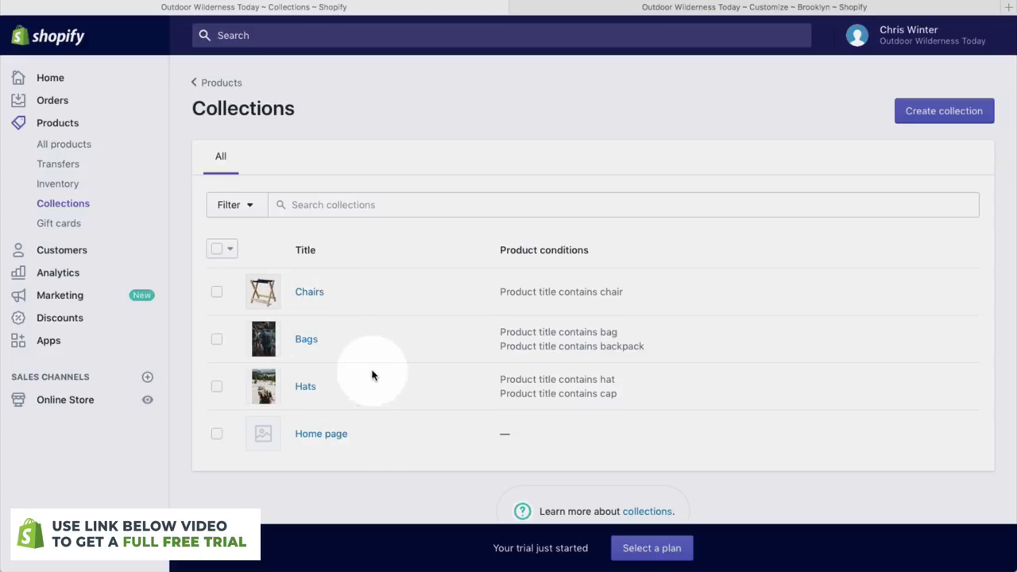
Step: Open the Home page collection and back out of choosing an image for it
{"action": "left_click", "coordinate": [320, 435]}
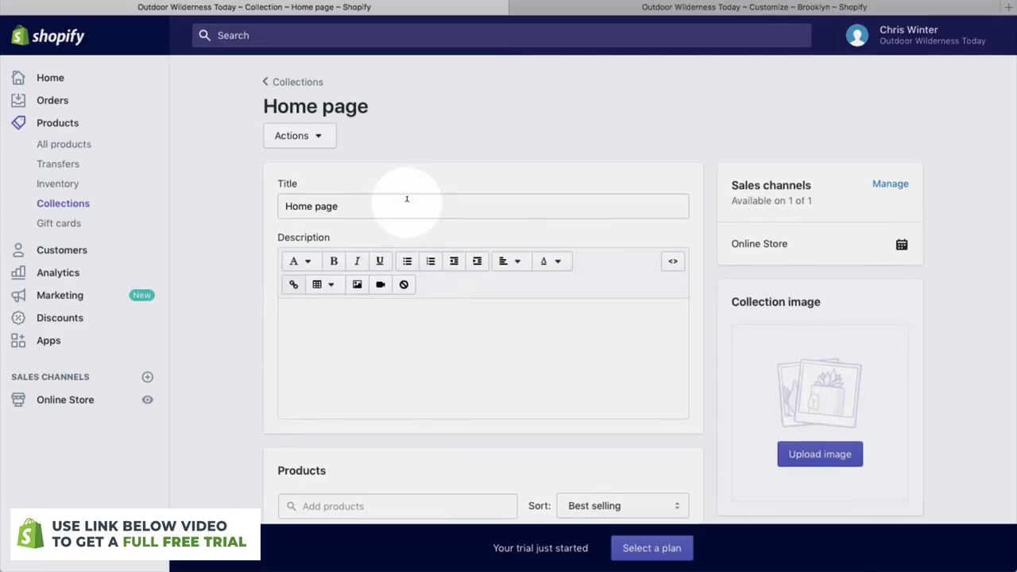
{"action": "left_click", "coordinate": [403, 207]}
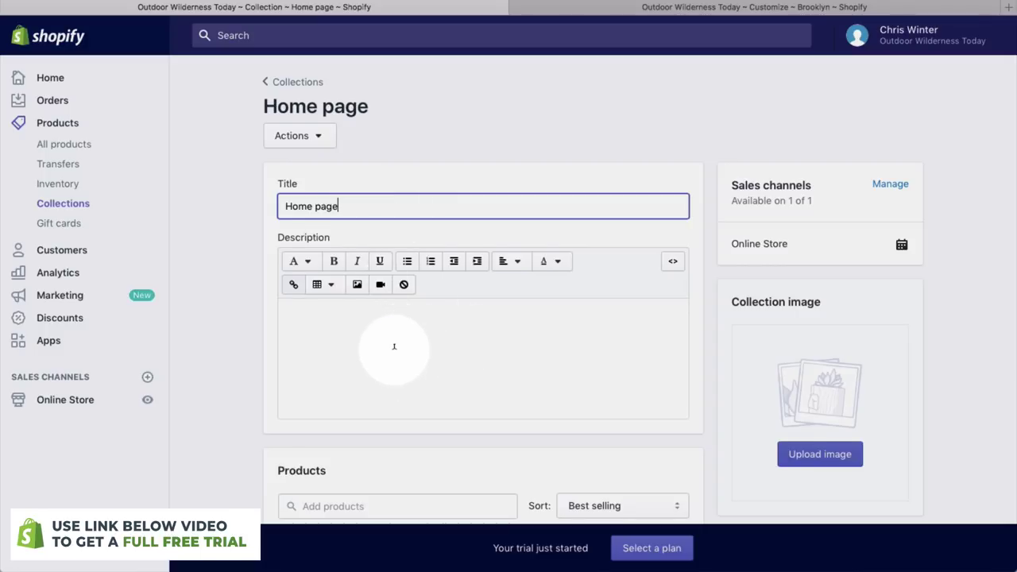
{"action": "scroll", "coordinate": [393, 347], "scroll_direction": "down", "scroll_amount": 1}
{"action": "left_click", "coordinate": [821, 430]}
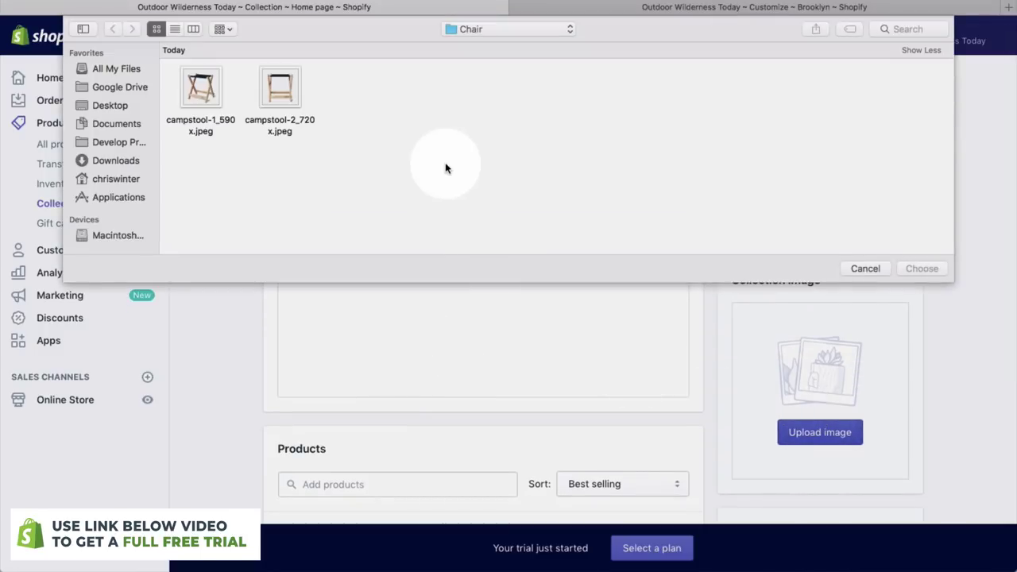
{"action": "left_click", "coordinate": [126, 105]}
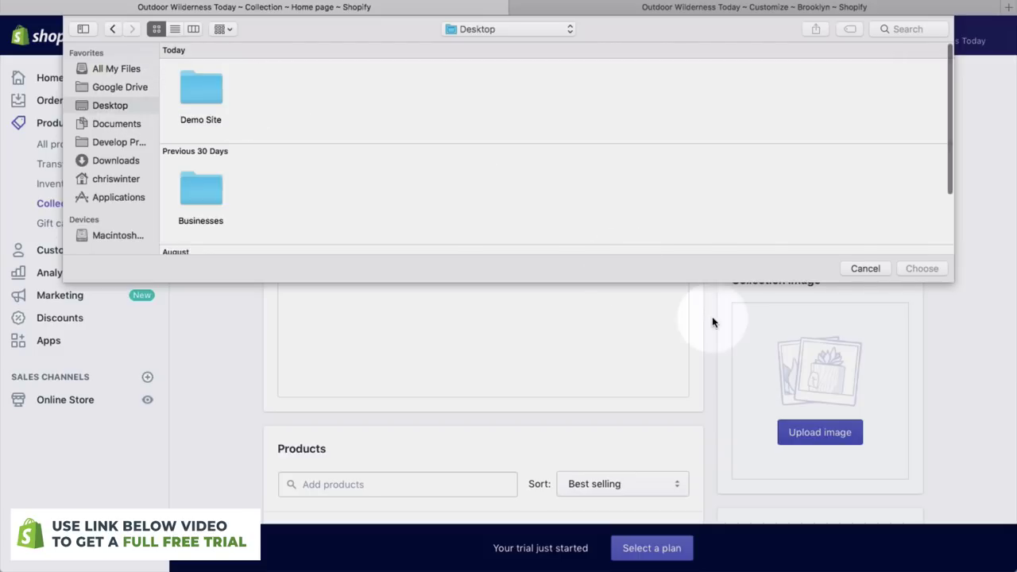
{"action": "left_click", "coordinate": [865, 269]}
Step: Delete the Home page collection and confirm the deletion
{"action": "scroll", "coordinate": [297, 75], "scroll_direction": "up", "scroll_amount": 1}
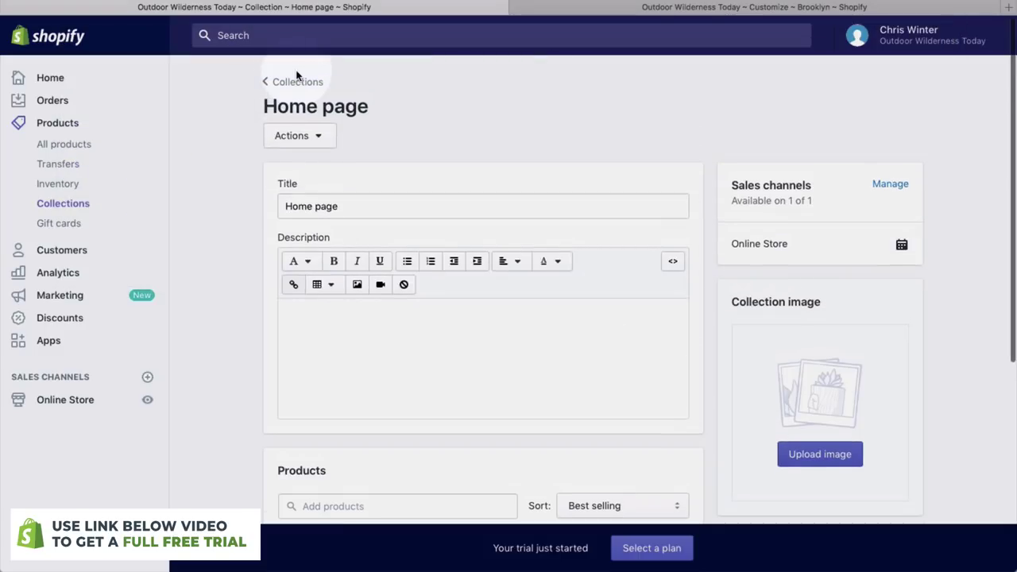
{"action": "scroll", "coordinate": [731, 195], "scroll_direction": "down", "scroll_amount": 3}
{"action": "scroll", "coordinate": [731, 198], "scroll_direction": "up", "scroll_amount": 3}
{"action": "scroll", "coordinate": [733, 202], "scroll_direction": "down", "scroll_amount": 5}
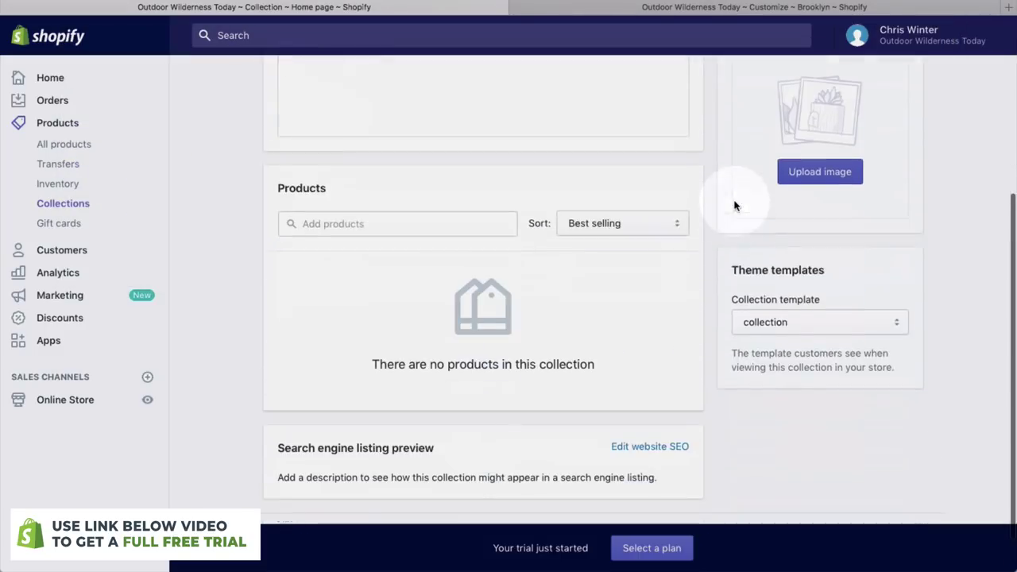
{"action": "scroll", "coordinate": [734, 206], "scroll_direction": "down", "scroll_amount": 2}
{"action": "left_click", "coordinate": [334, 486]}
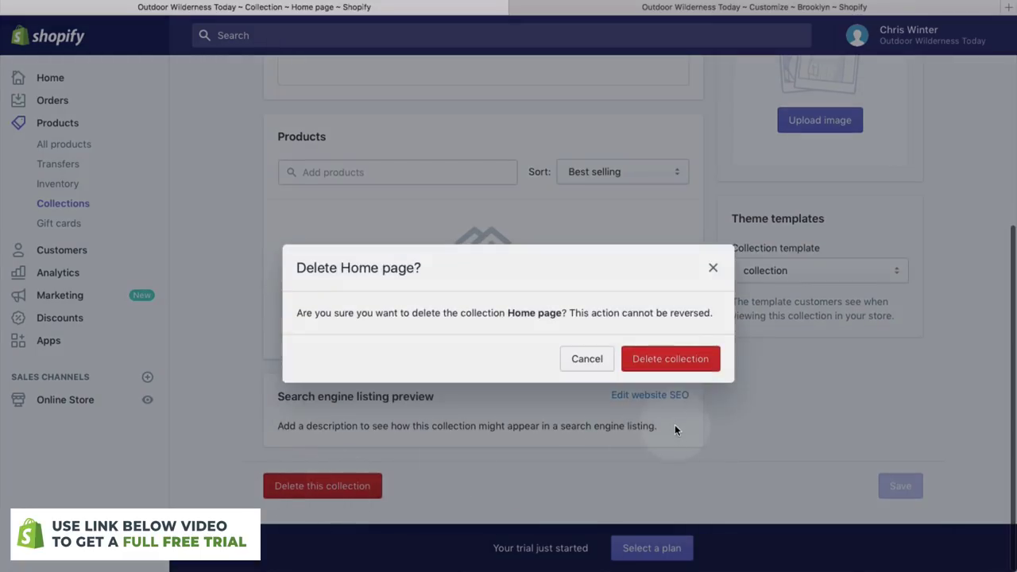
{"action": "left_click", "coordinate": [679, 370]}
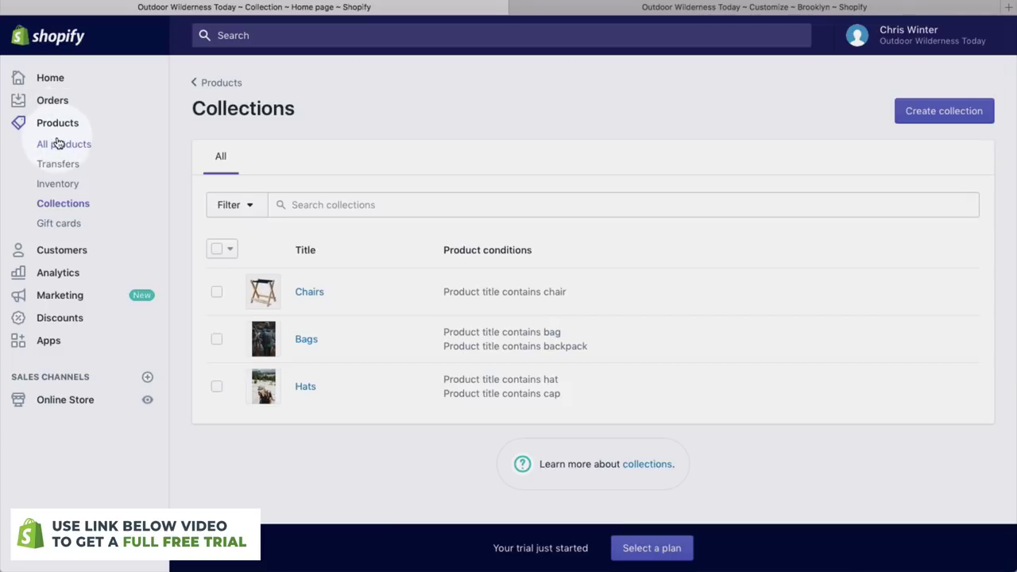
Step: Go to All products and start a blank new product
{"action": "left_click", "coordinate": [57, 144]}
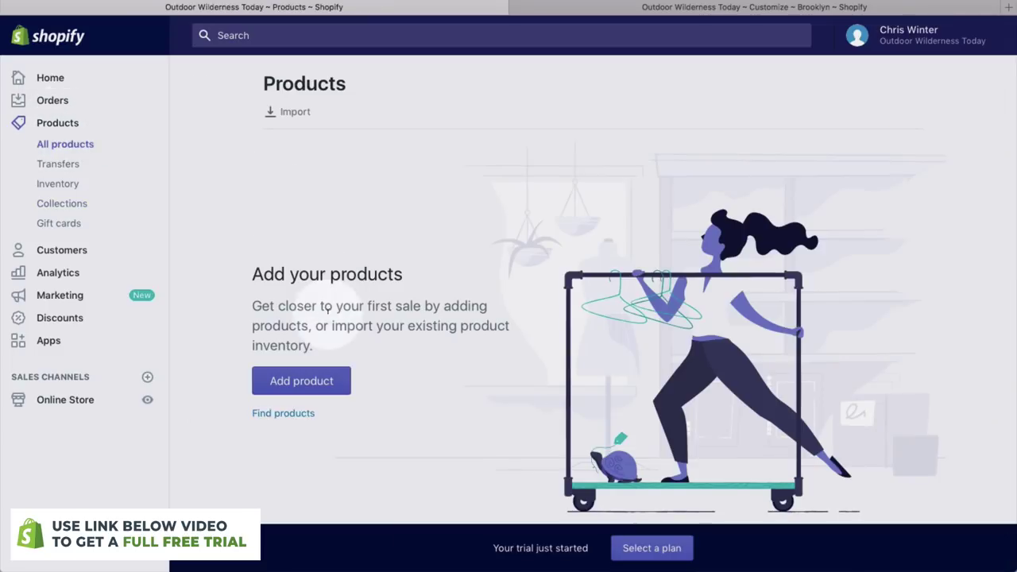
{"action": "left_click", "coordinate": [287, 389]}
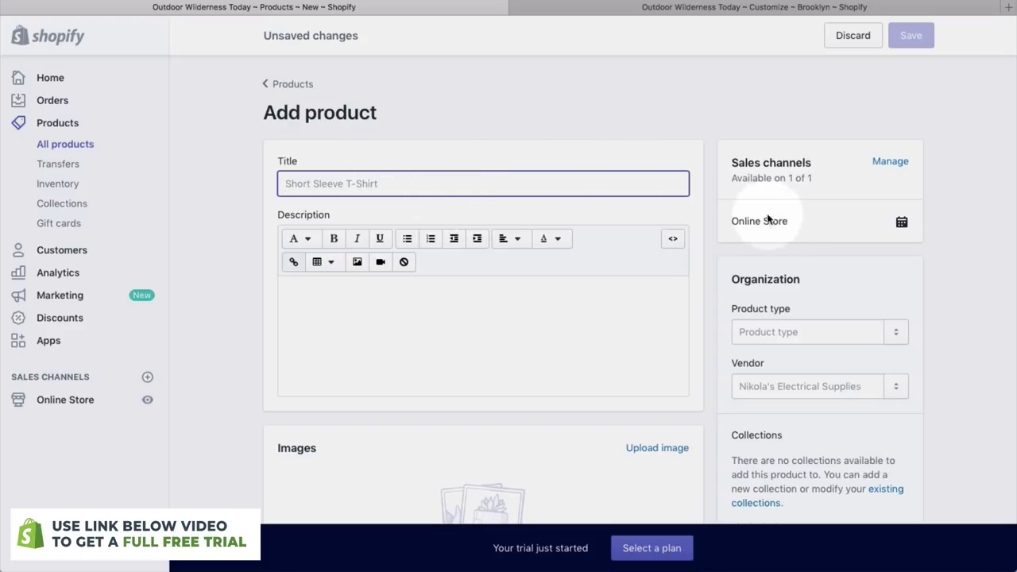
{"action": "mouse_move", "coordinate": [220, 560]}
{"action": "left_click", "coordinate": [69, 548]}
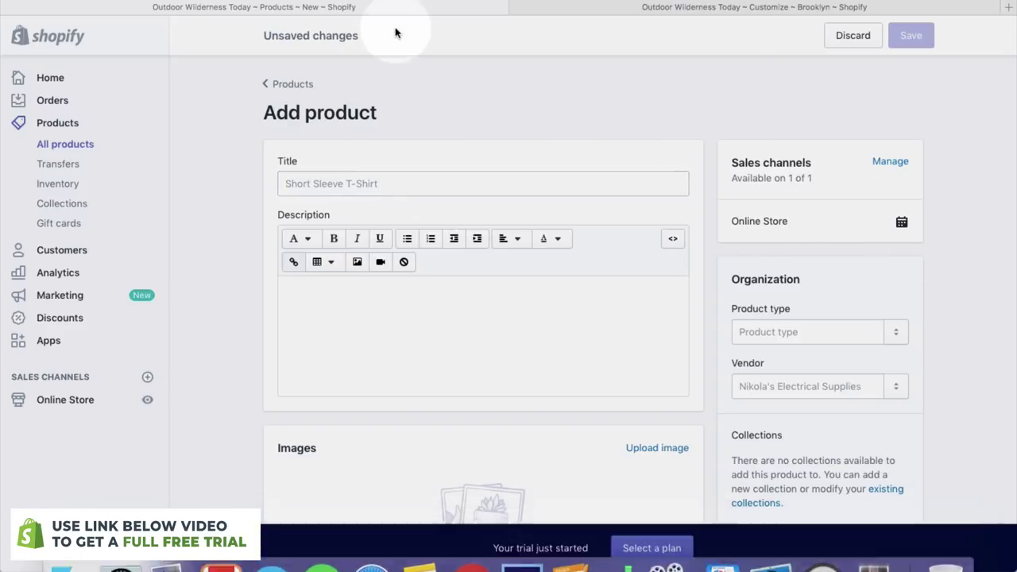
Step: Quick Look the photos in Desktop > Demo Site > Backpack, including Scout_Moss_Snap_720x.jpeg
{"action": "left_click", "coordinate": [342, 58]}
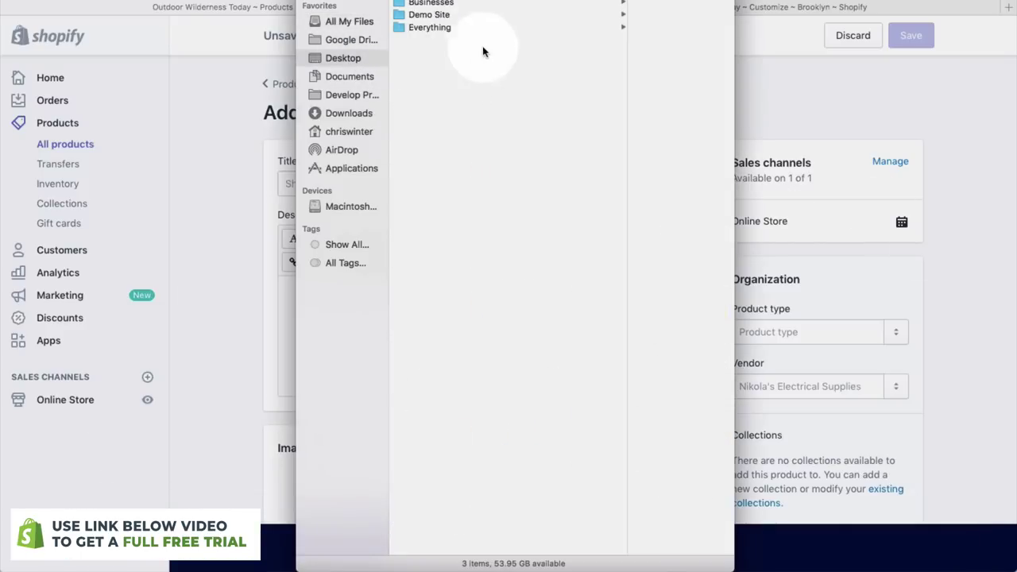
{"action": "left_click", "coordinate": [442, 14]}
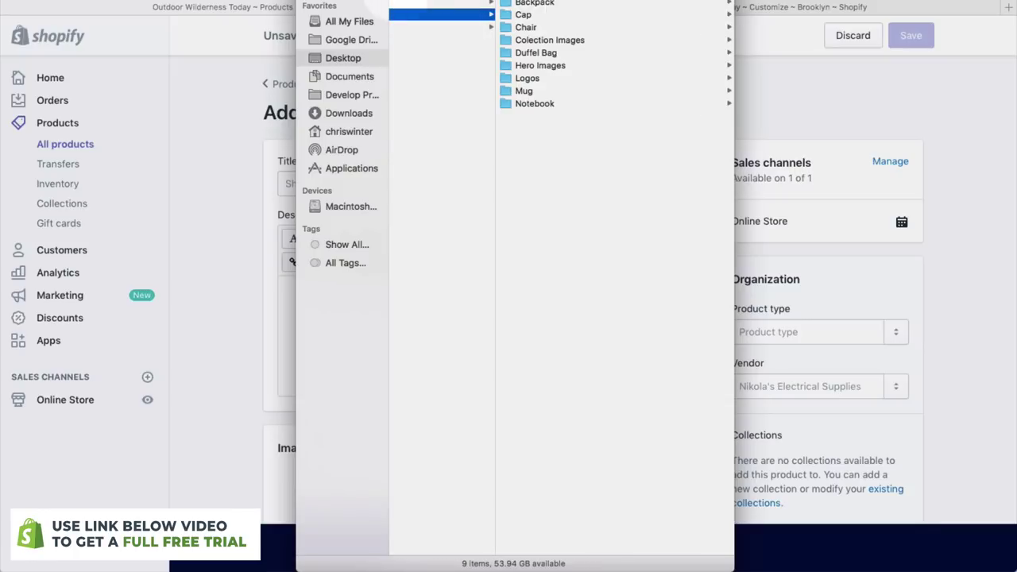
{"action": "left_click", "coordinate": [542, 5]}
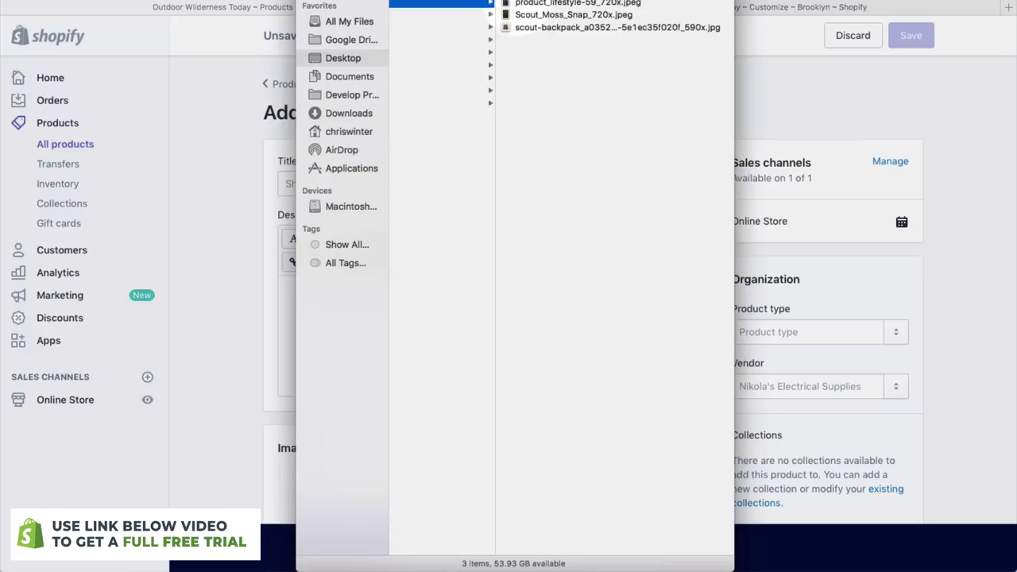
{"action": "left_click", "coordinate": [578, 3]}
{"action": "key", "text": "space"}
{"action": "key", "text": "Down"}
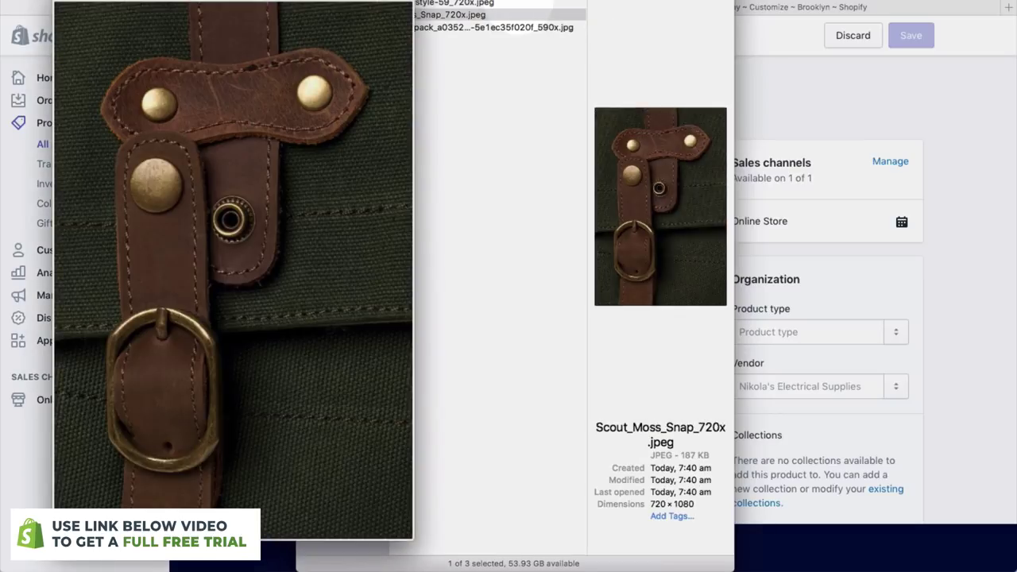
{"action": "key", "text": "Up"}
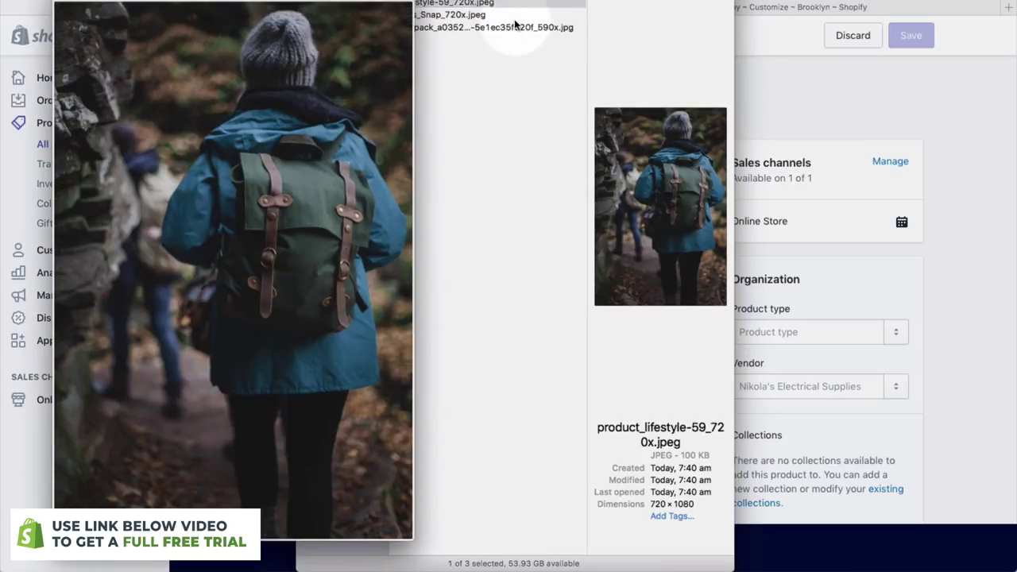
Step: Finish previewing the backpack images and close the Finder window
{"action": "key", "text": "space"}
{"action": "key", "text": "Down"}
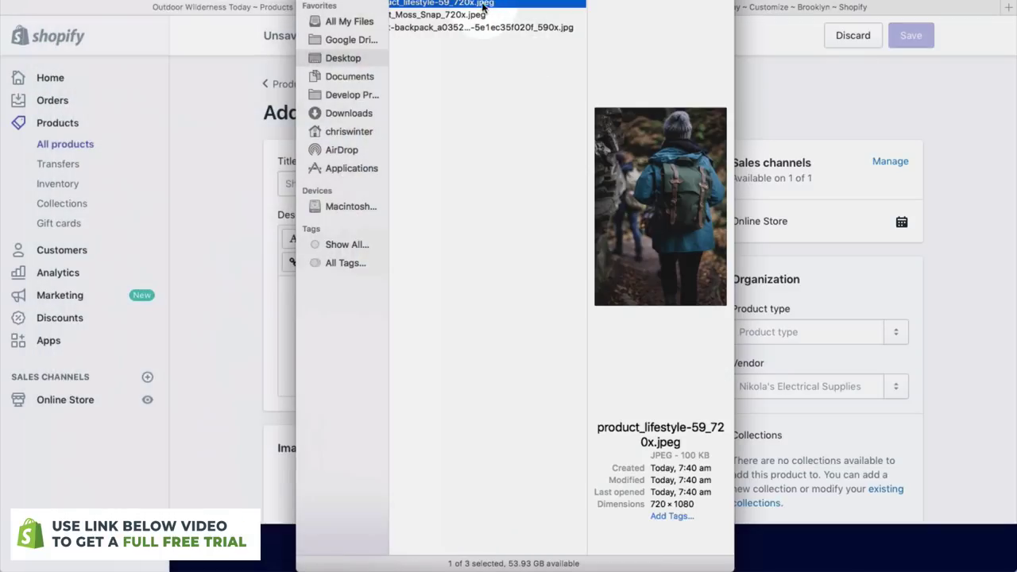
{"action": "key", "text": "space"}
{"action": "key", "text": "Return"}
Step: Title the product Forest Backpack and write a description about recycled material and camping gear
{"action": "left_click", "coordinate": [302, 183]}
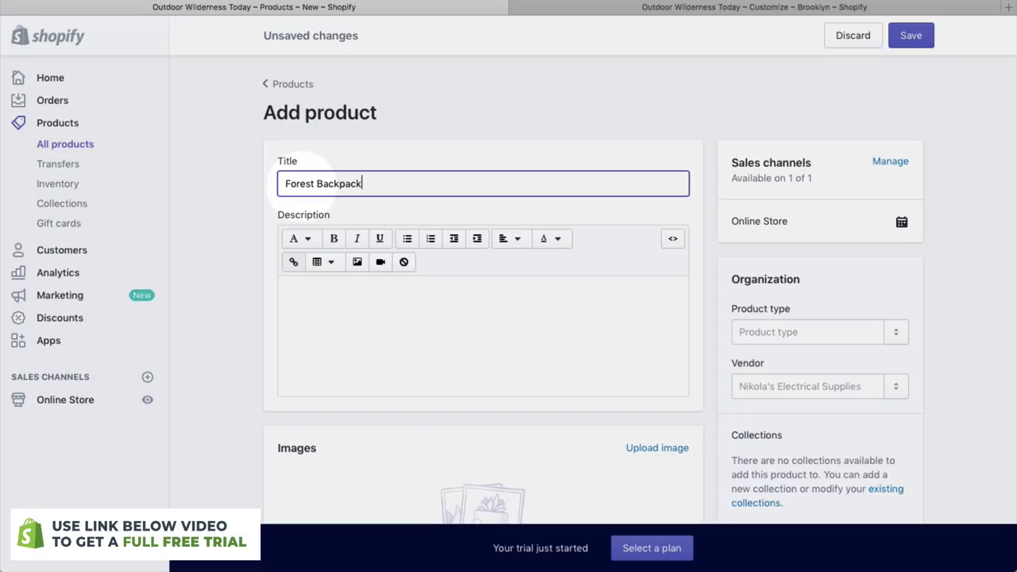
{"action": "type", "text": "Forest Backpack"}
{"action": "left_click_drag", "start_coordinate": [420, 179], "coordinate": [240, 178]}
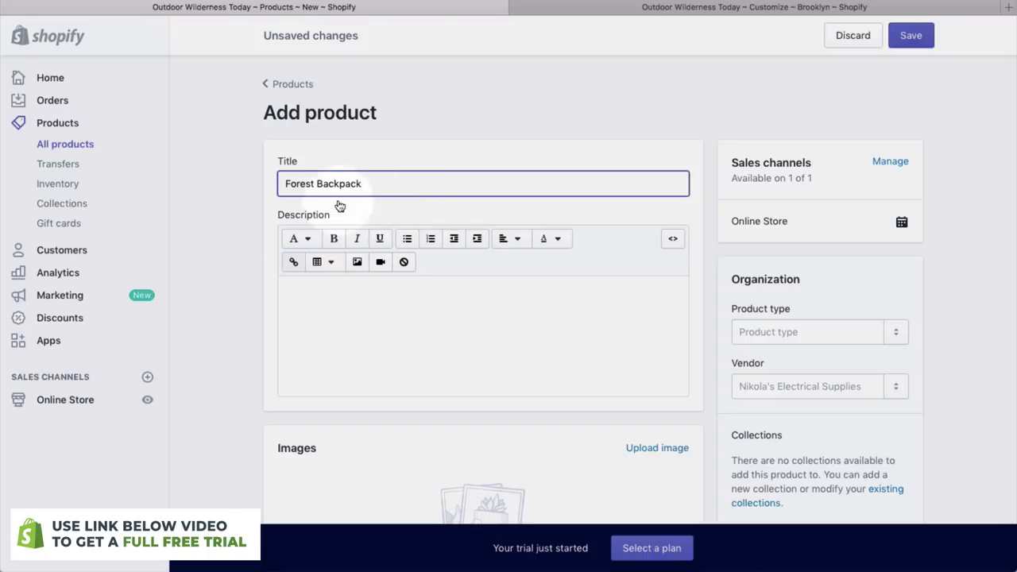
{"action": "left_click", "coordinate": [420, 294]}
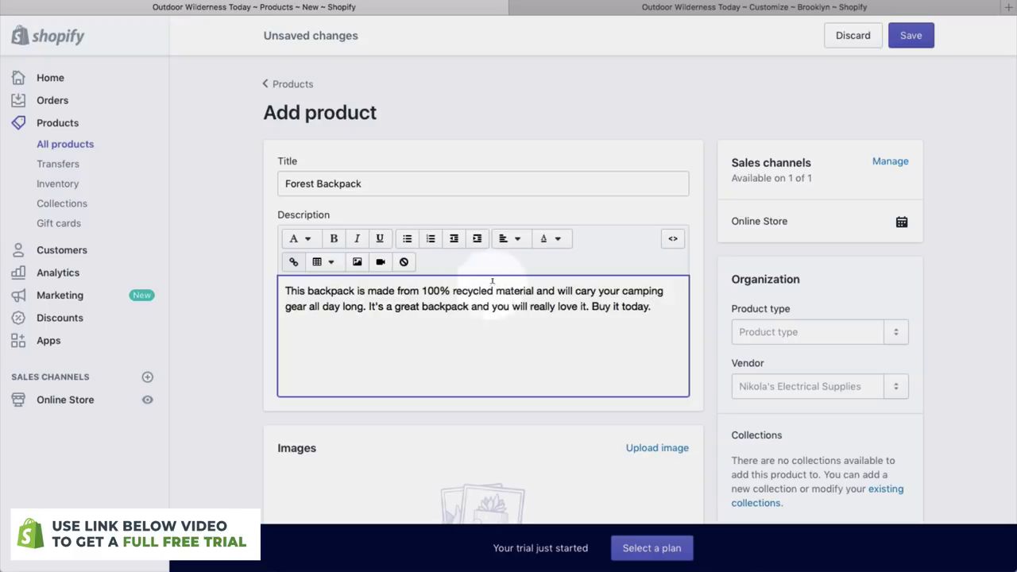
{"action": "scroll", "coordinate": [472, 363], "scroll_direction": "down", "scroll_amount": 4}
{"action": "scroll", "coordinate": [566, 375], "scroll_direction": "up", "scroll_amount": 3}
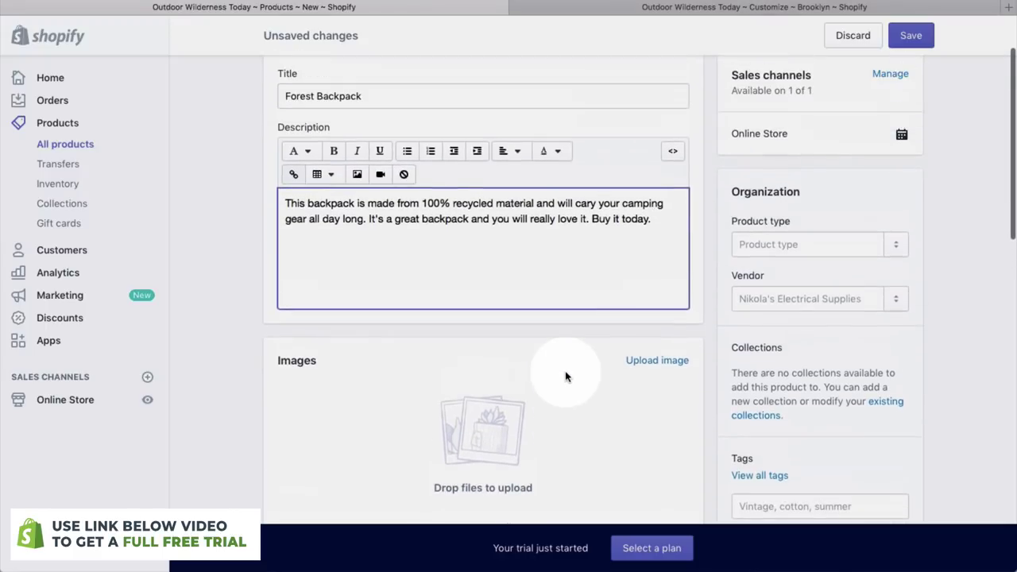
{"action": "scroll", "coordinate": [647, 286], "scroll_direction": "down", "scroll_amount": 3}
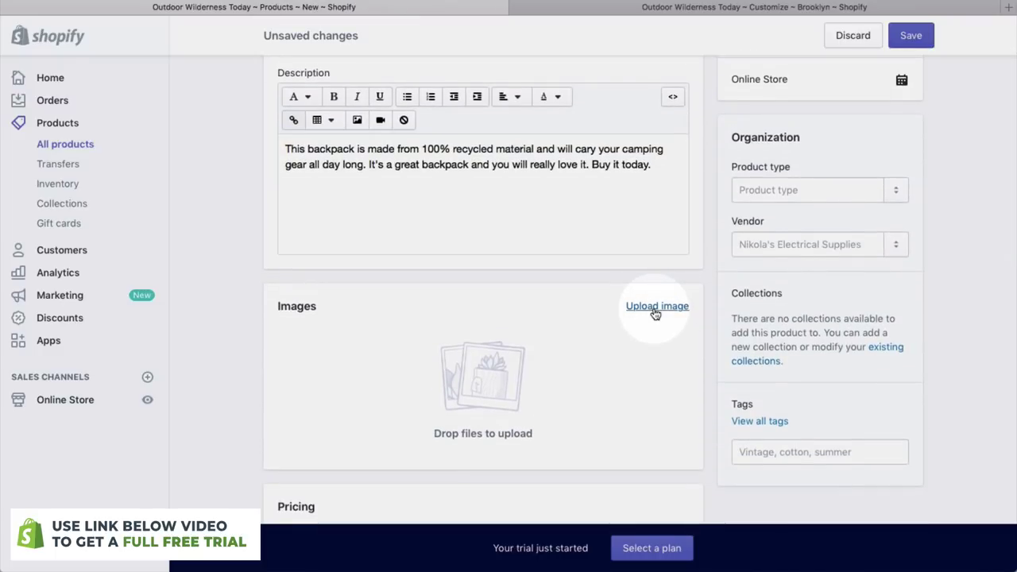
Step: Upload all three images from Demo Site > Backpack to the product
{"action": "left_click", "coordinate": [655, 312]}
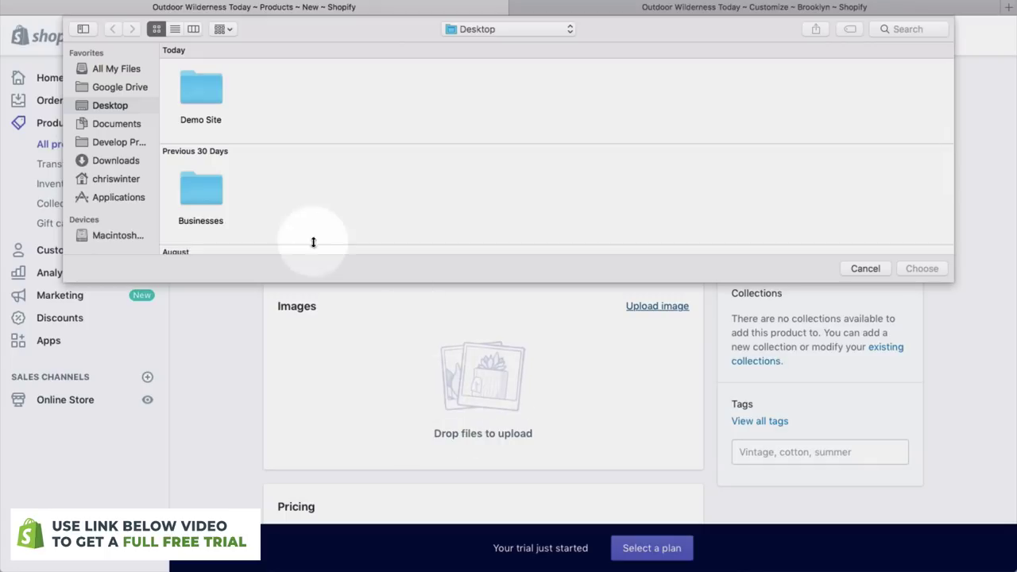
{"action": "double_click", "coordinate": [191, 82]}
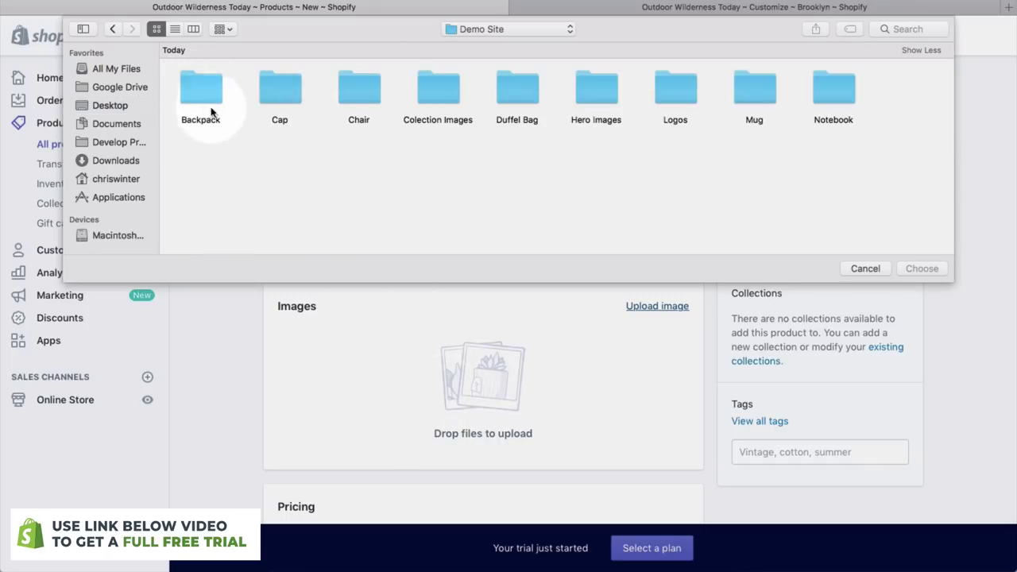
{"action": "double_click", "coordinate": [219, 84]}
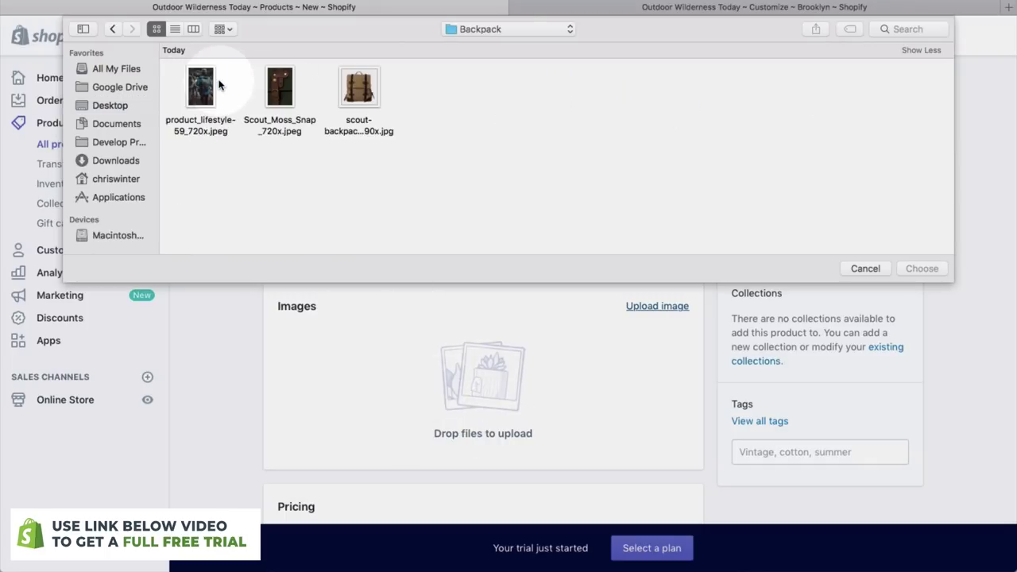
{"action": "left_click_drag", "start_coordinate": [430, 151], "coordinate": [189, 89]}
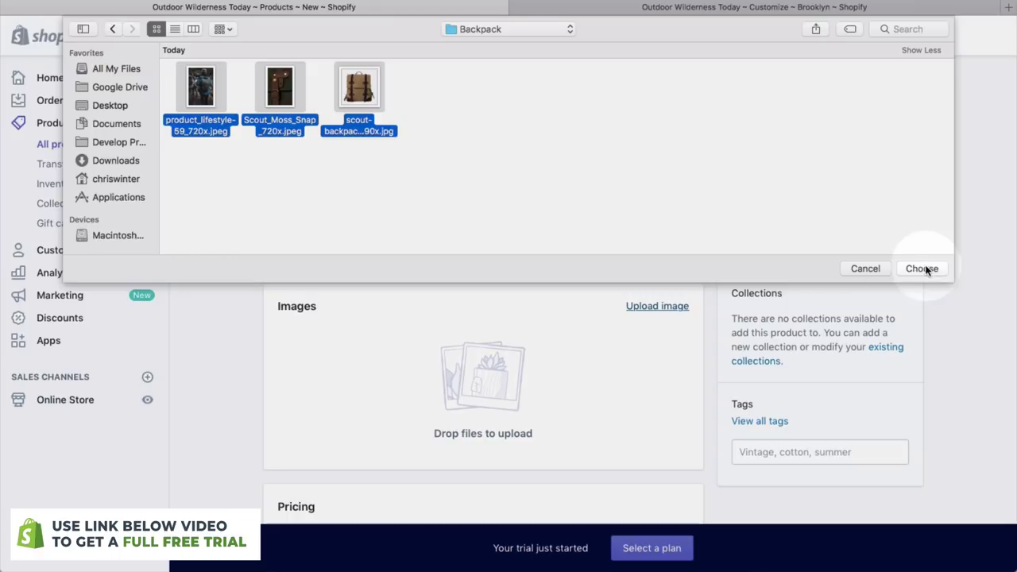
{"action": "left_click", "coordinate": [921, 268]}
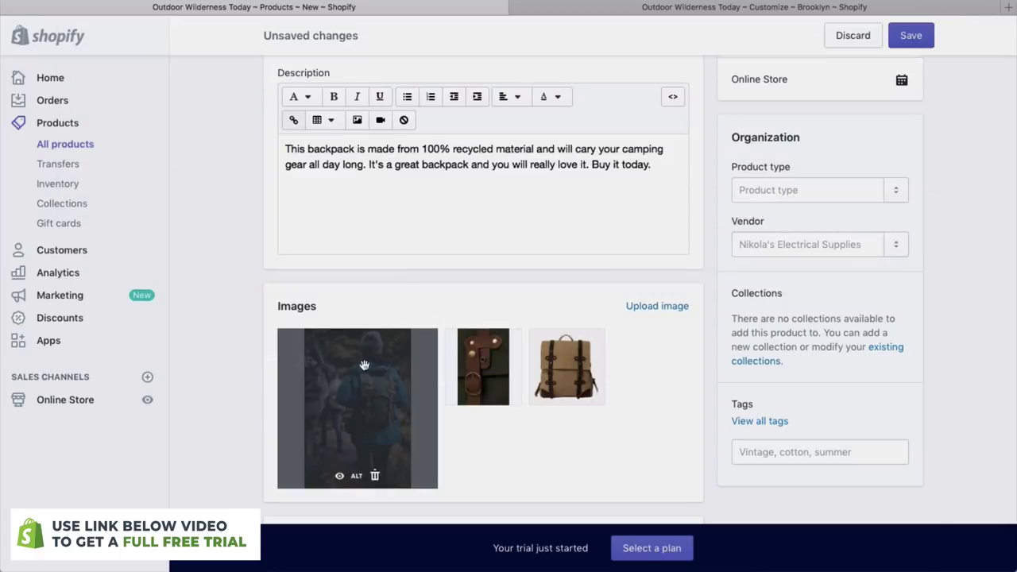
Step: Move the tan backpack photo into the first, main image slot
{"action": "scroll", "coordinate": [539, 457], "scroll_direction": "down", "scroll_amount": 2}
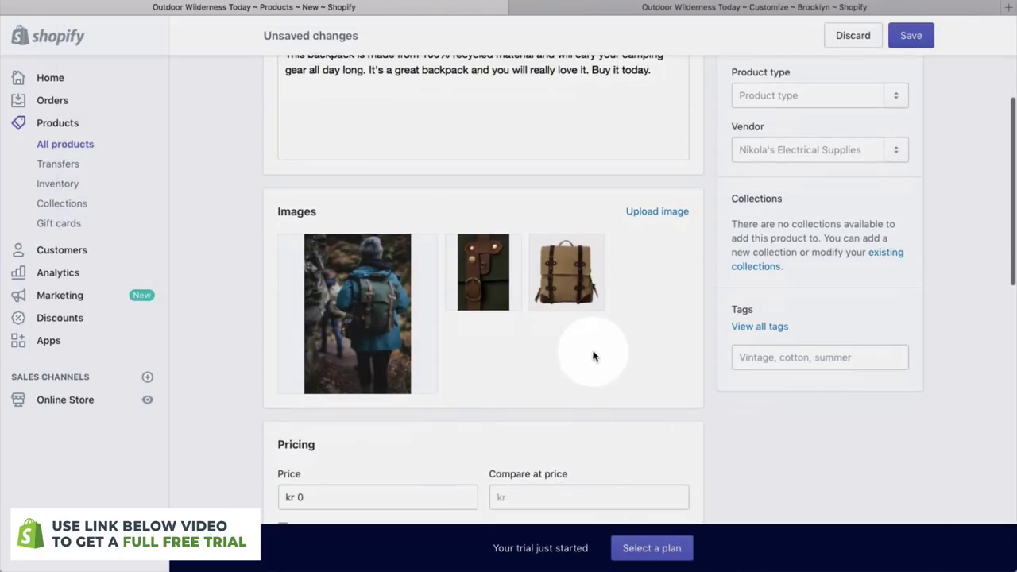
{"action": "scroll", "coordinate": [544, 401], "scroll_direction": "down", "scroll_amount": 2}
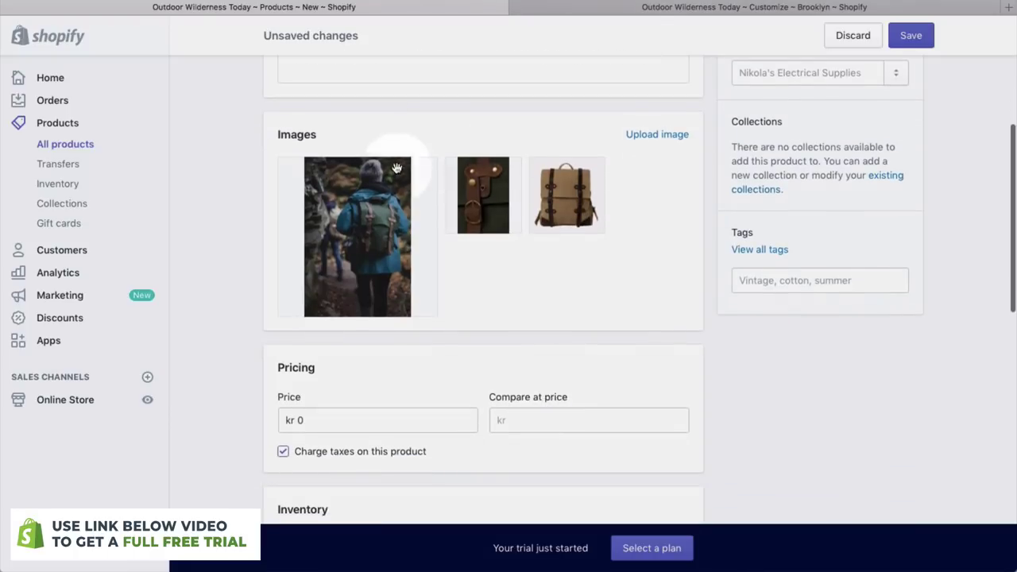
{"action": "left_click_drag", "start_coordinate": [548, 228], "coordinate": [472, 191]}
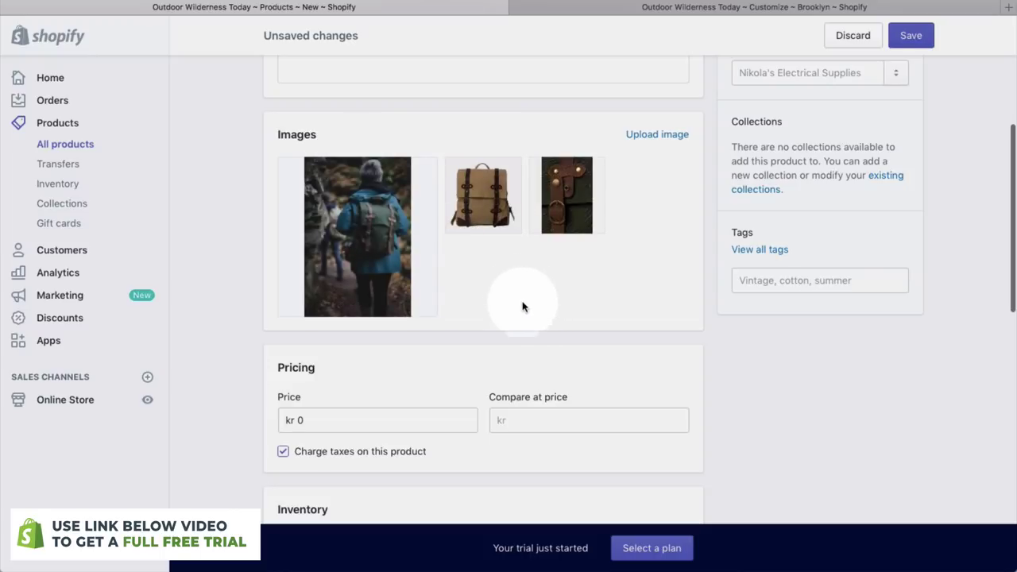
{"action": "mouse_move", "coordinate": [490, 178]}
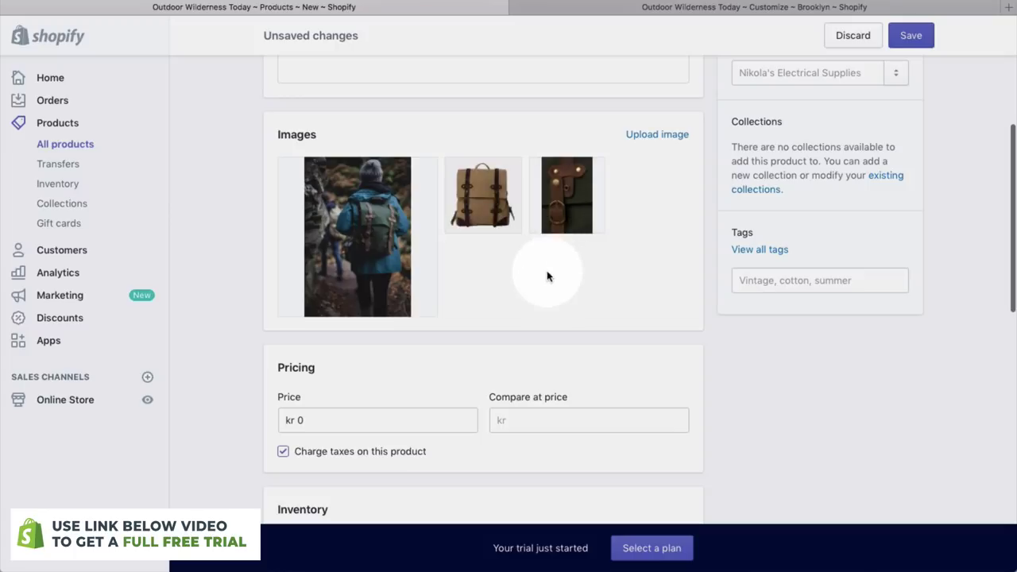
{"action": "left_click_drag", "start_coordinate": [482, 191], "coordinate": [419, 255]}
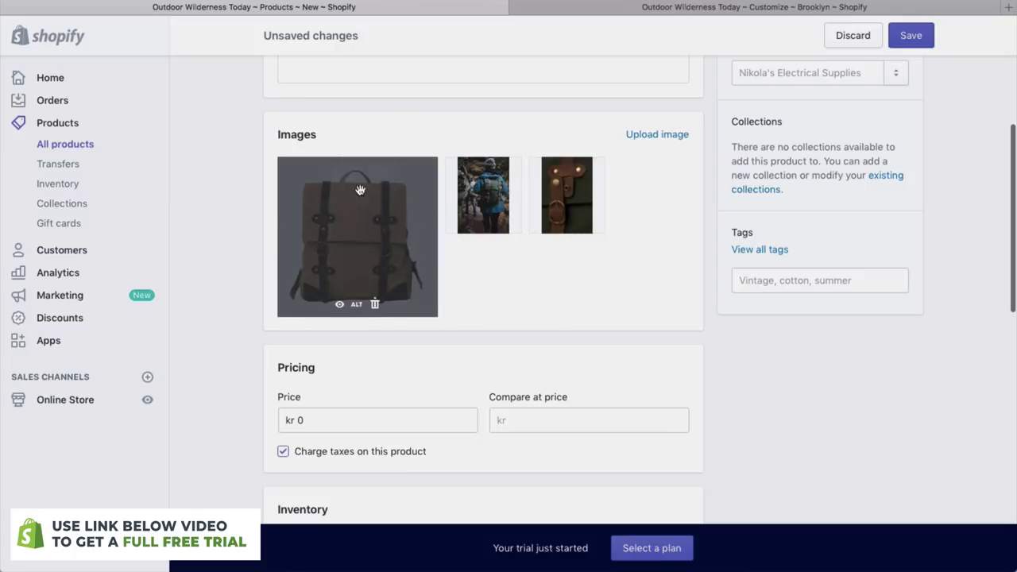
{"action": "scroll", "coordinate": [508, 297], "scroll_direction": "down", "scroll_amount": 2}
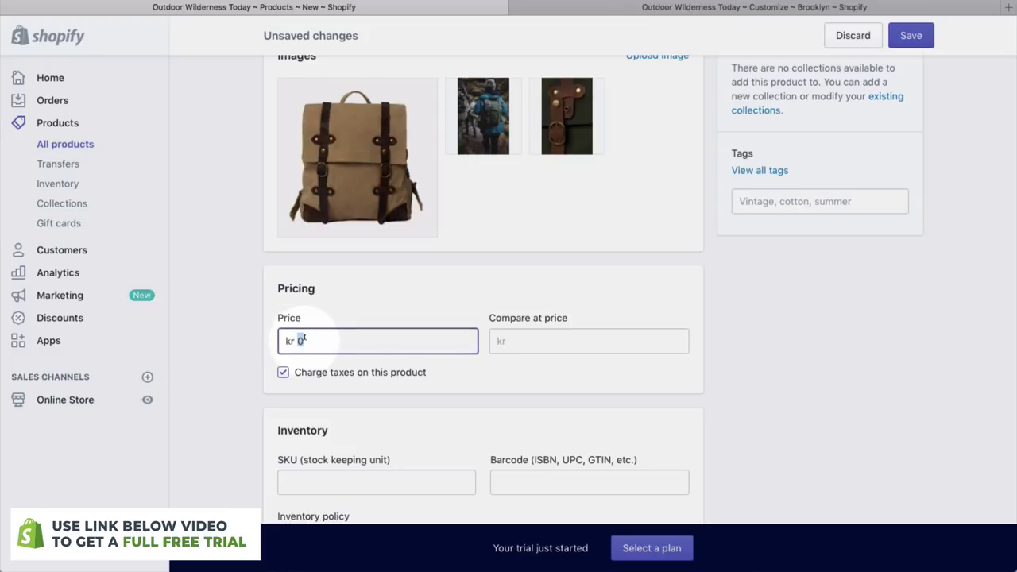
Step: Set the price to 50,00 with taxes charged on the product
{"action": "type", "text": "8"}
{"action": "double_click", "coordinate": [309, 340]}
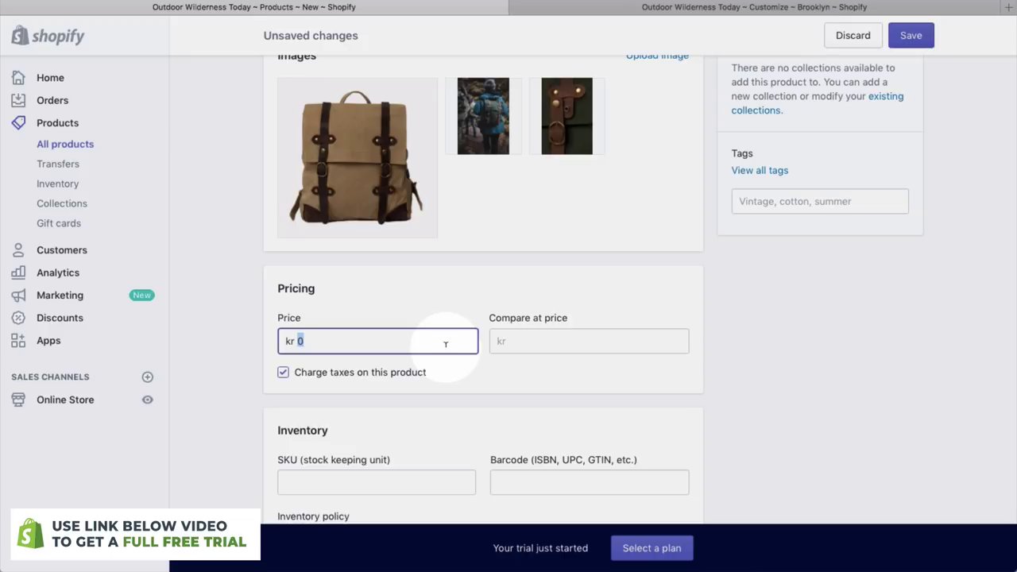
{"action": "type", "text": "50,00"}
{"action": "left_click", "coordinate": [343, 381]}
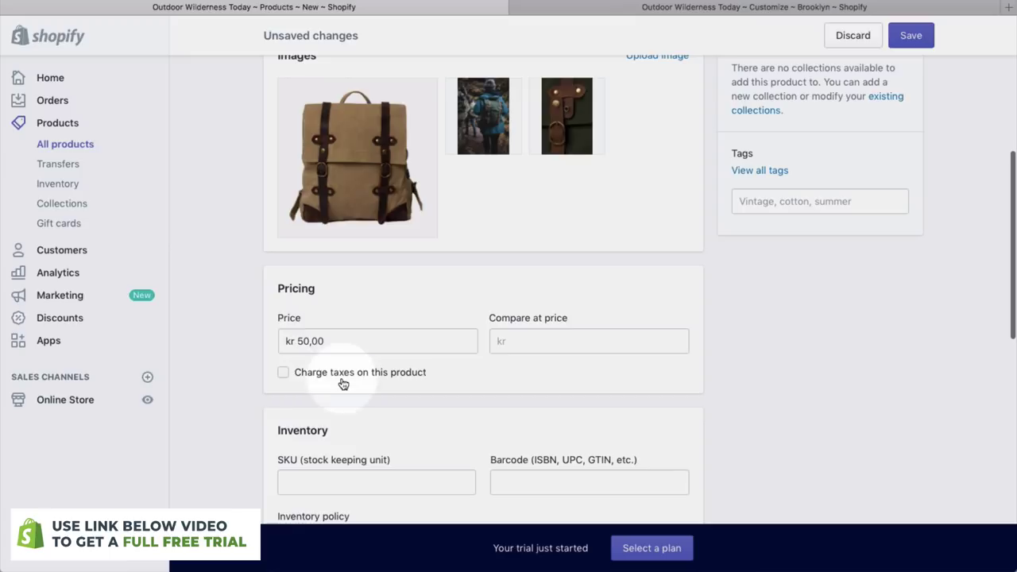
Step: Set the product's shipping weight to 1 kg
{"action": "scroll", "coordinate": [308, 380], "scroll_direction": "down", "scroll_amount": 2}
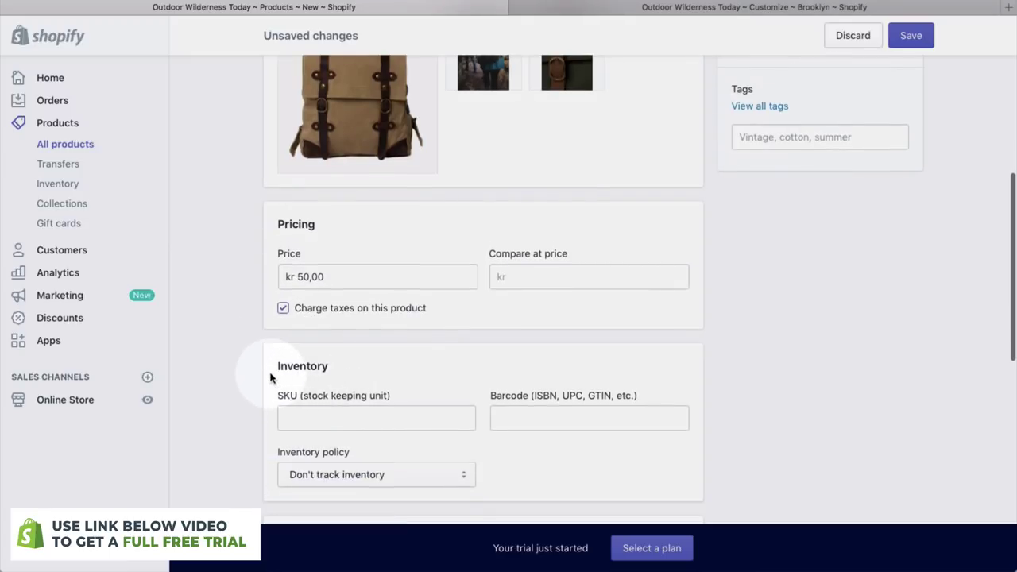
{"action": "left_click_drag", "start_coordinate": [278, 366], "coordinate": [429, 403]}
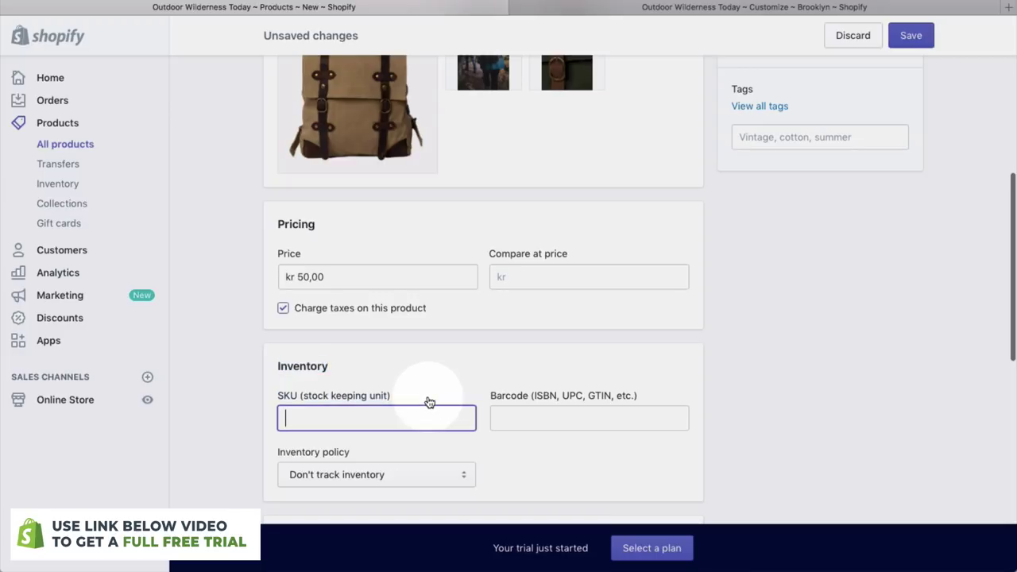
{"action": "scroll", "coordinate": [433, 393], "scroll_direction": "down", "scroll_amount": 1}
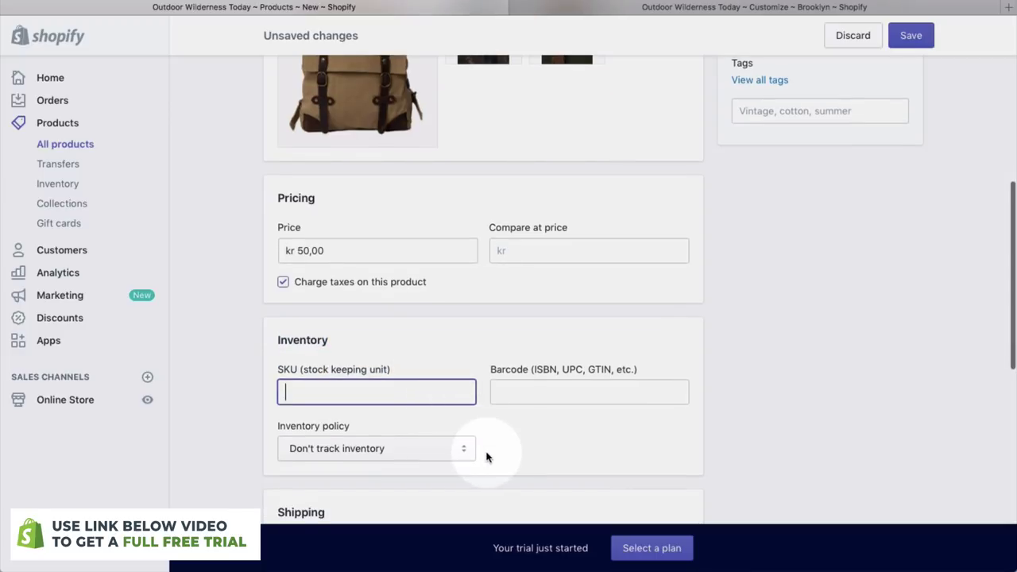
{"action": "scroll", "coordinate": [487, 457], "scroll_direction": "down", "scroll_amount": 5}
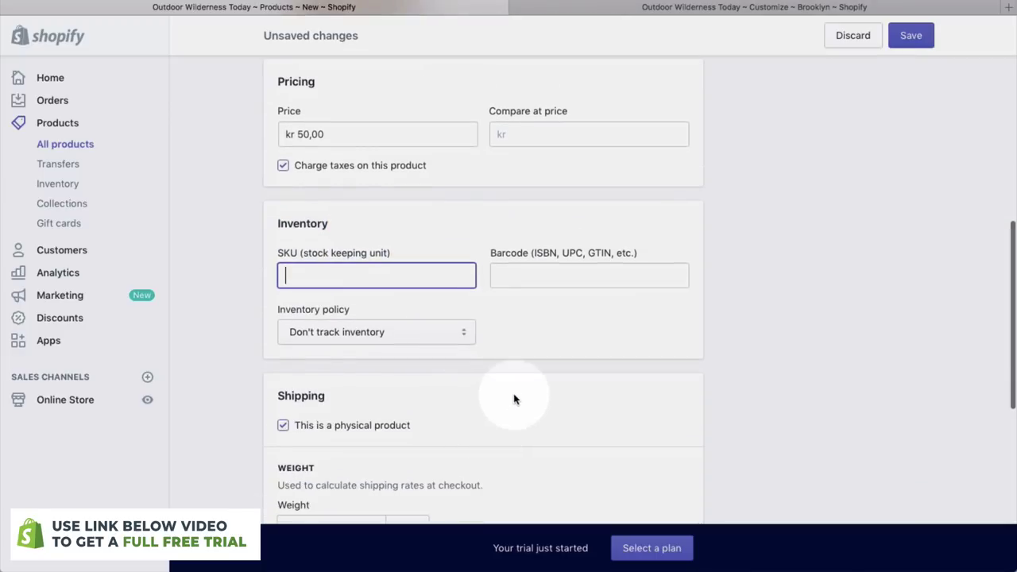
{"action": "scroll", "coordinate": [358, 326], "scroll_direction": "down", "scroll_amount": 1}
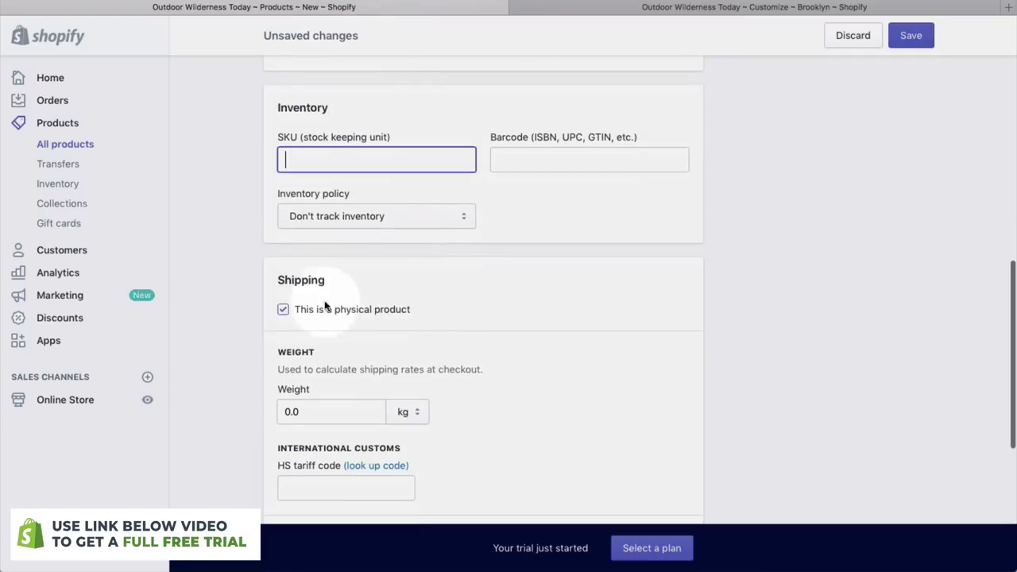
{"action": "left_click", "coordinate": [806, 329]}
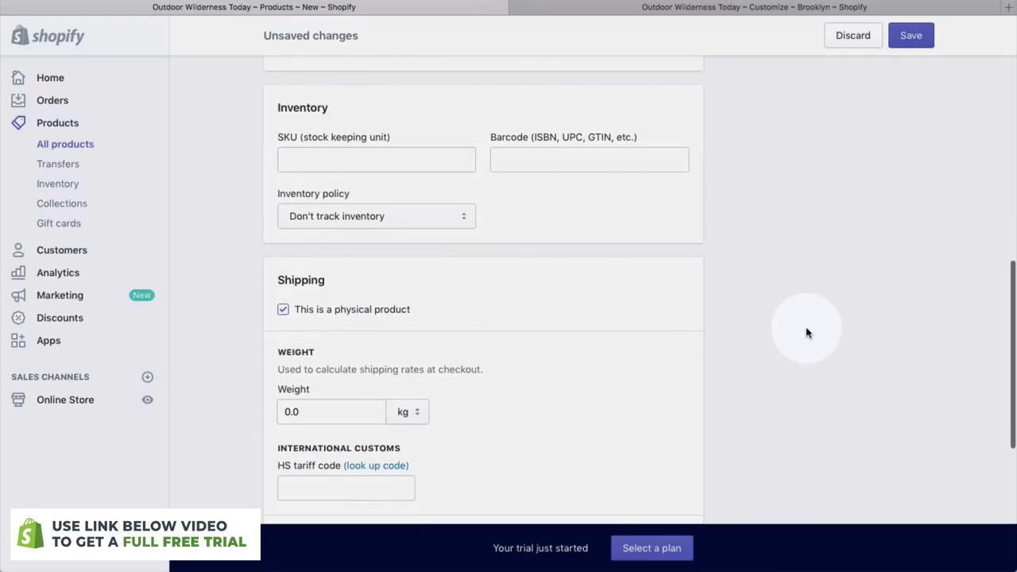
{"action": "left_click_drag", "start_coordinate": [272, 287], "coordinate": [334, 281]}
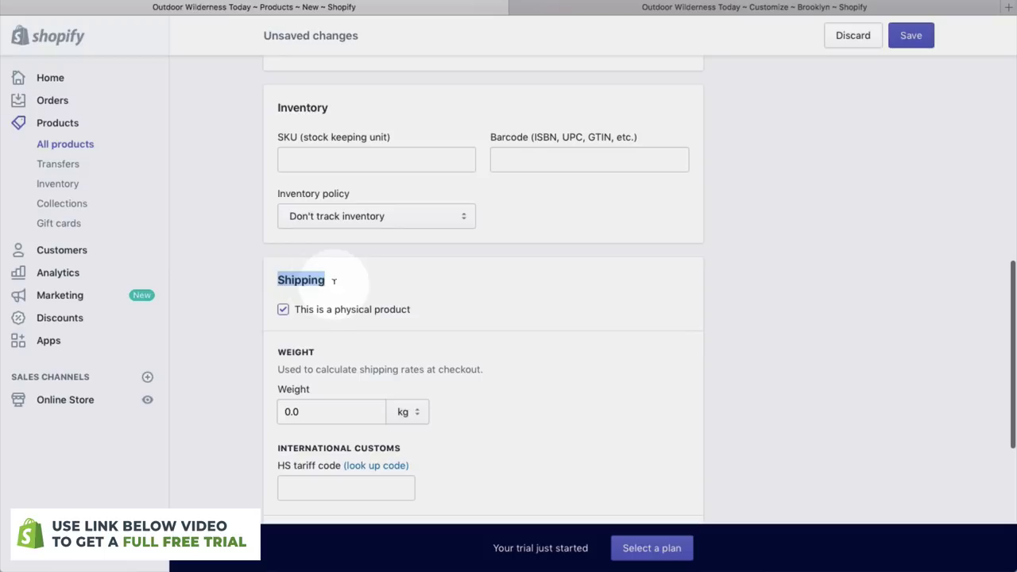
{"action": "scroll", "coordinate": [352, 367], "scroll_direction": "down", "scroll_amount": 1}
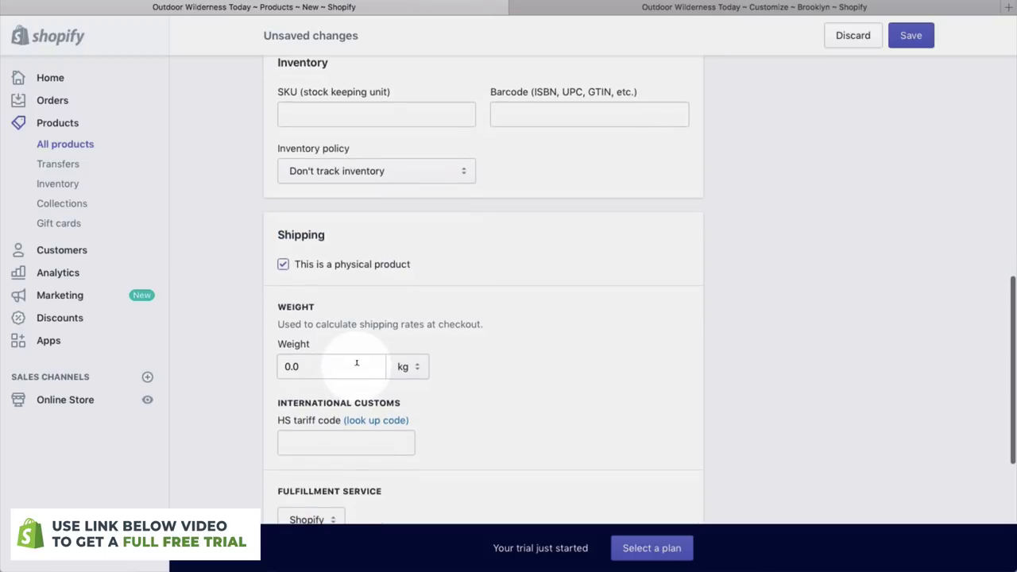
{"action": "scroll", "coordinate": [444, 413], "scroll_direction": "down", "scroll_amount": 1}
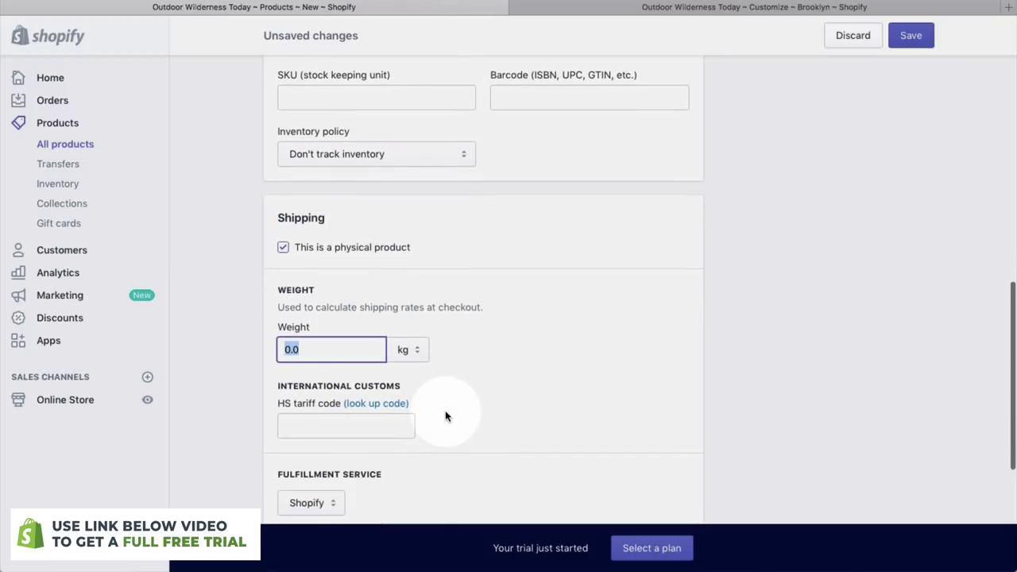
{"action": "type", "text": "1"}
{"action": "scroll", "coordinate": [549, 365], "scroll_direction": "down", "scroll_amount": 3}
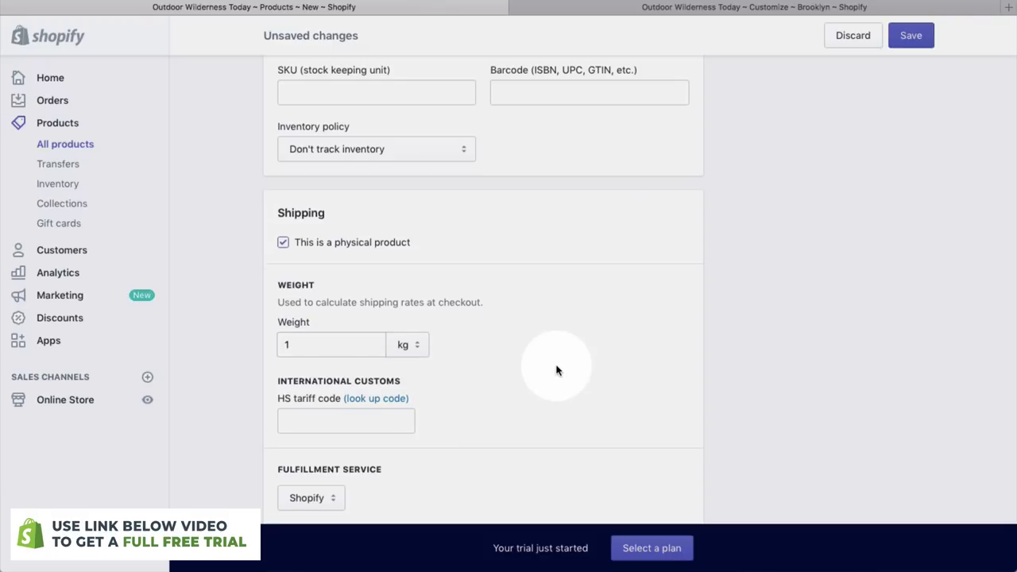
{"action": "scroll", "coordinate": [476, 381], "scroll_direction": "down", "scroll_amount": 3}
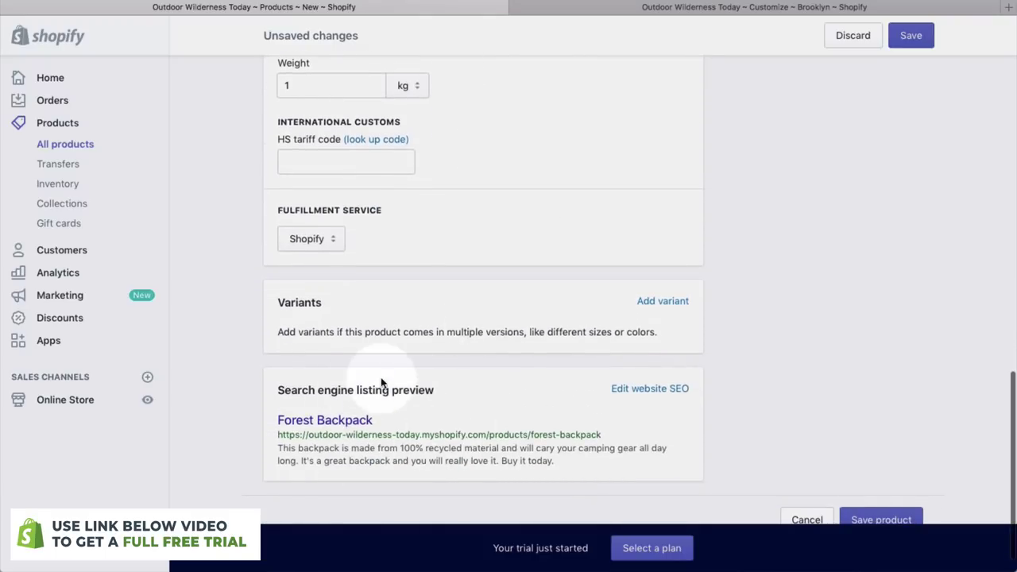
Step: Scroll the saved Forest Backpack page to confirm it is filed under the Bags collection
{"action": "scroll", "coordinate": [726, 431], "scroll_direction": "up", "scroll_amount": 15}
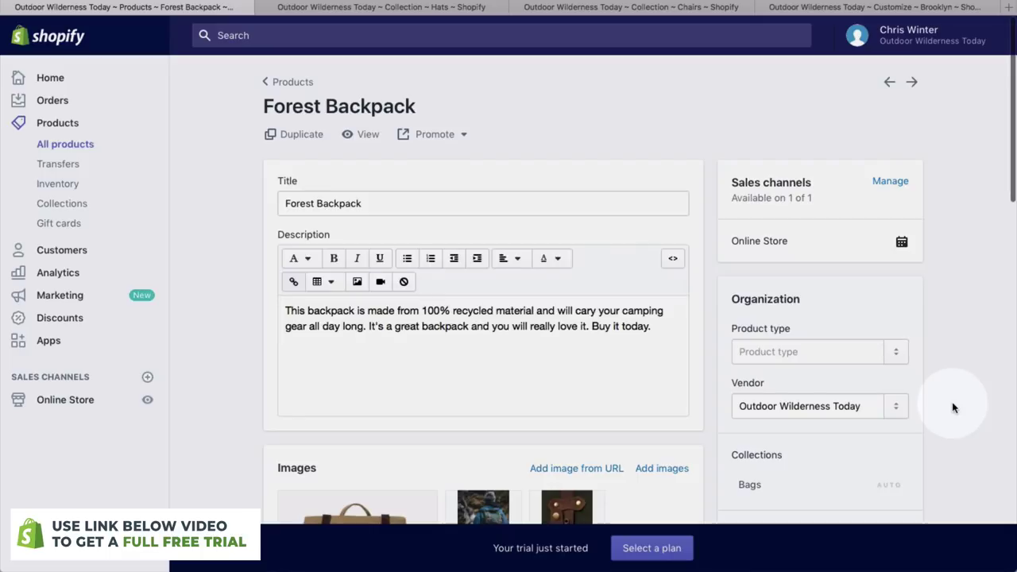
{"action": "scroll", "coordinate": [889, 409], "scroll_direction": "down", "scroll_amount": 2}
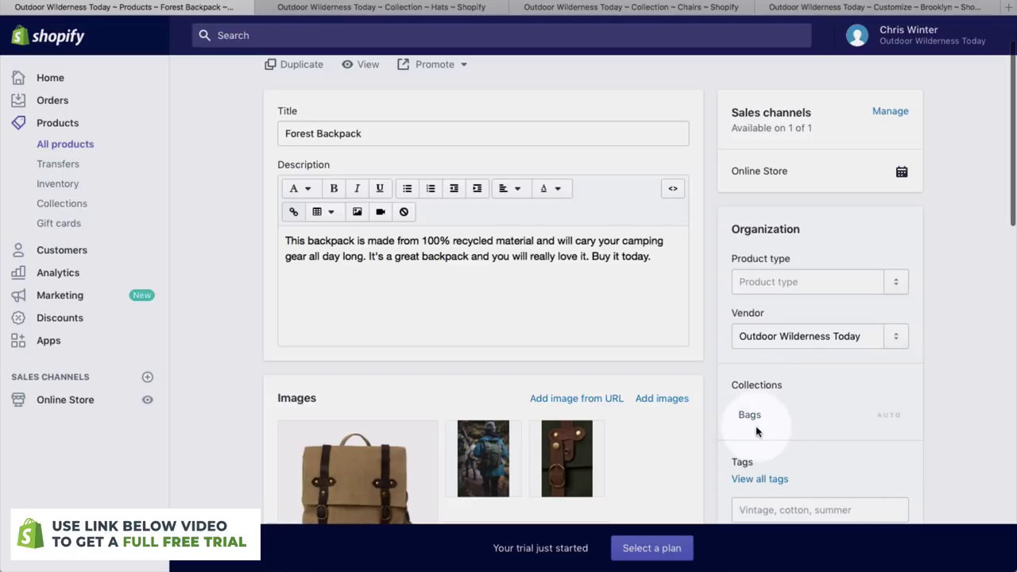
{"action": "scroll", "coordinate": [756, 417], "scroll_direction": "up", "scroll_amount": 1}
{"action": "scroll", "coordinate": [756, 421], "scroll_direction": "up", "scroll_amount": 1}
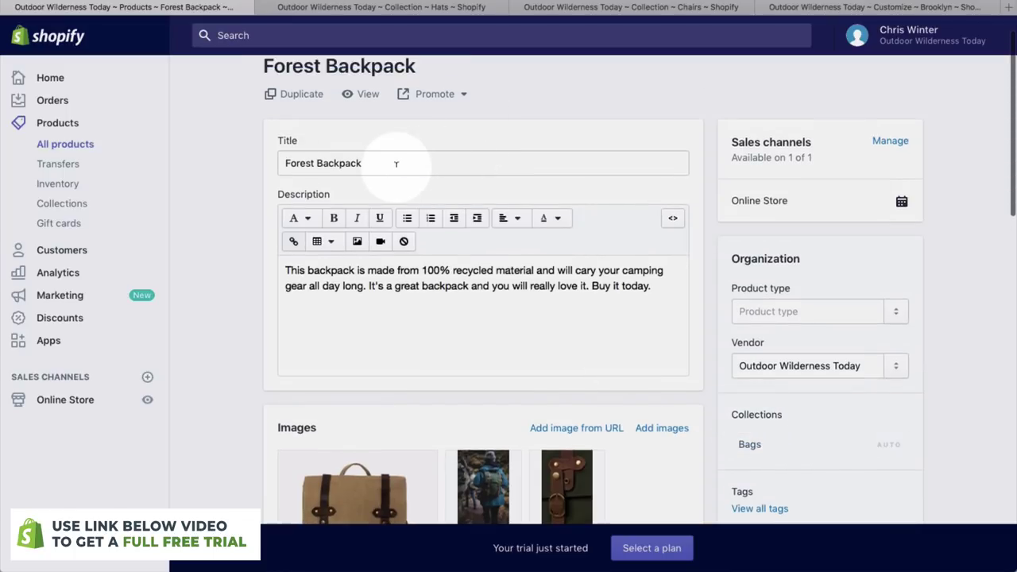
{"action": "left_click", "coordinate": [361, 163]}
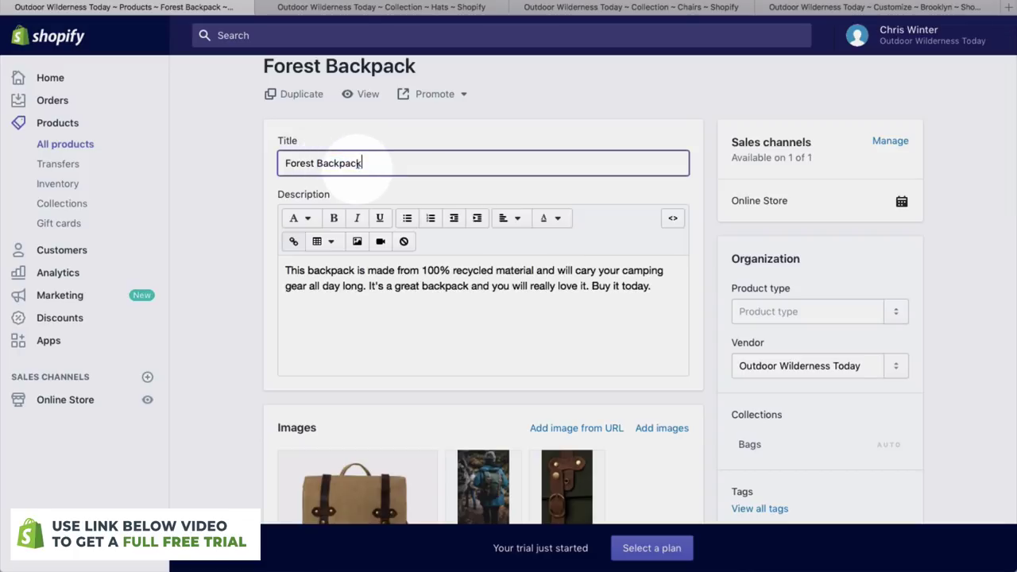
Step: Review the Forest Backpack's Vendor and Product type fields, then move into the Tags field
{"action": "scroll", "coordinate": [835, 345], "scroll_direction": "up", "scroll_amount": 1}
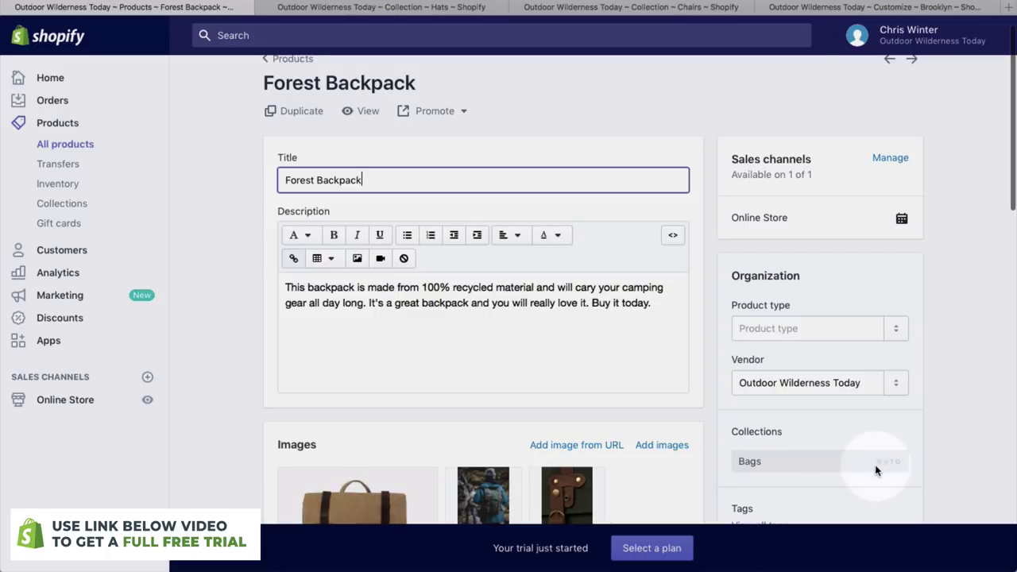
{"action": "scroll", "coordinate": [864, 469], "scroll_direction": "up", "scroll_amount": 1}
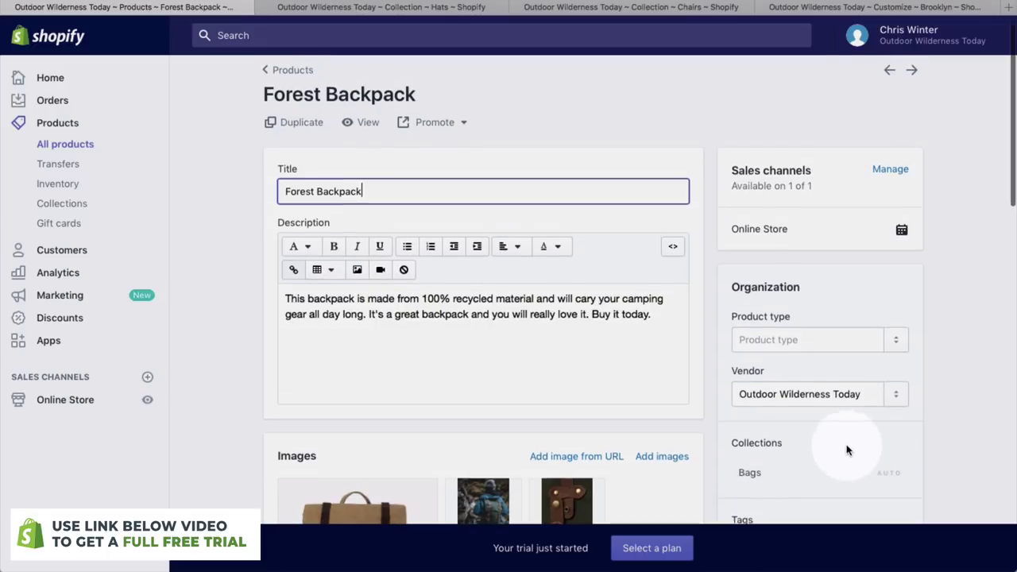
{"action": "left_click", "coordinate": [735, 397]}
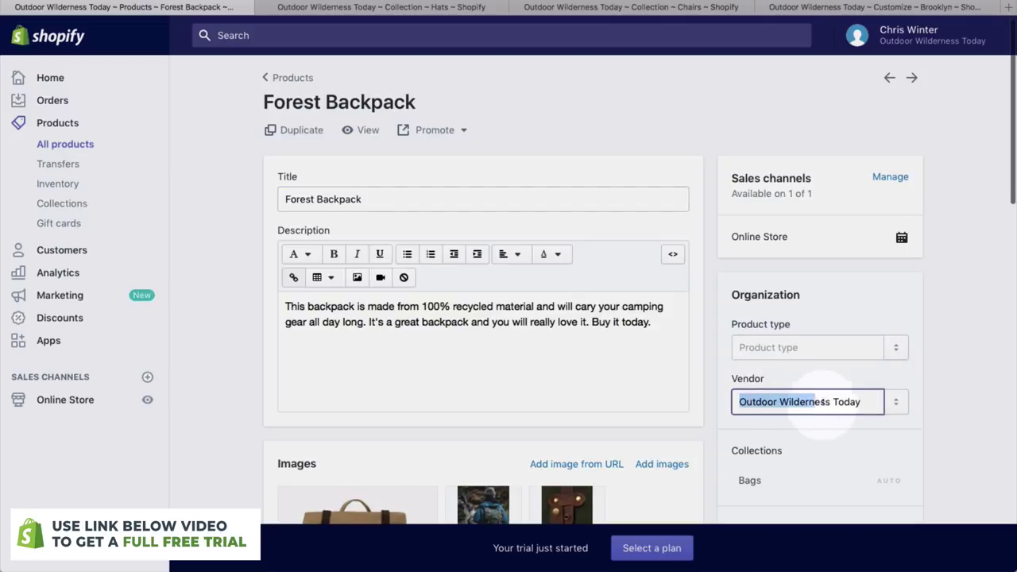
{"action": "left_click", "coordinate": [866, 401]}
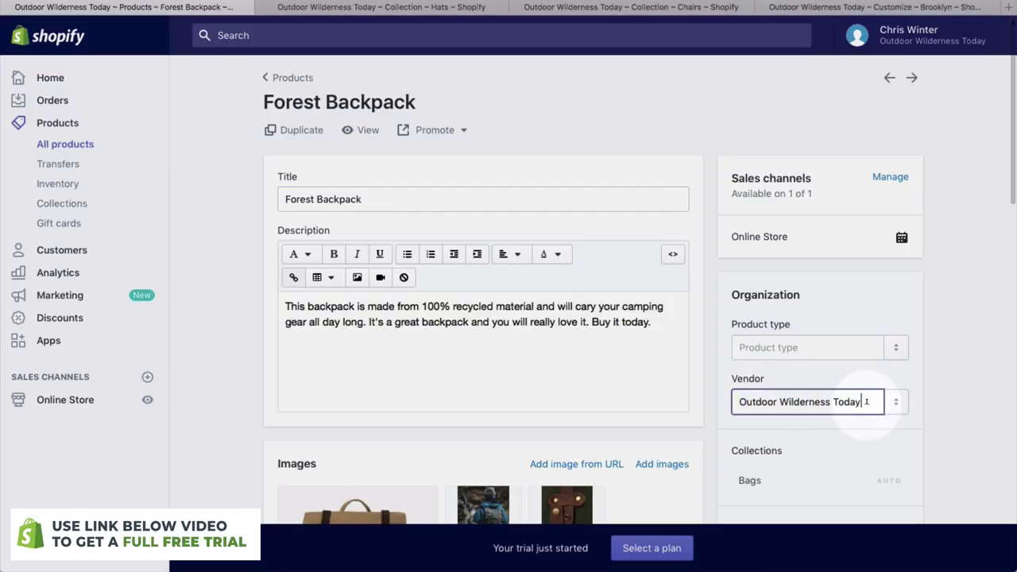
{"action": "left_click", "coordinate": [819, 347]}
{"action": "scroll", "coordinate": [844, 379], "scroll_direction": "down", "scroll_amount": 3}
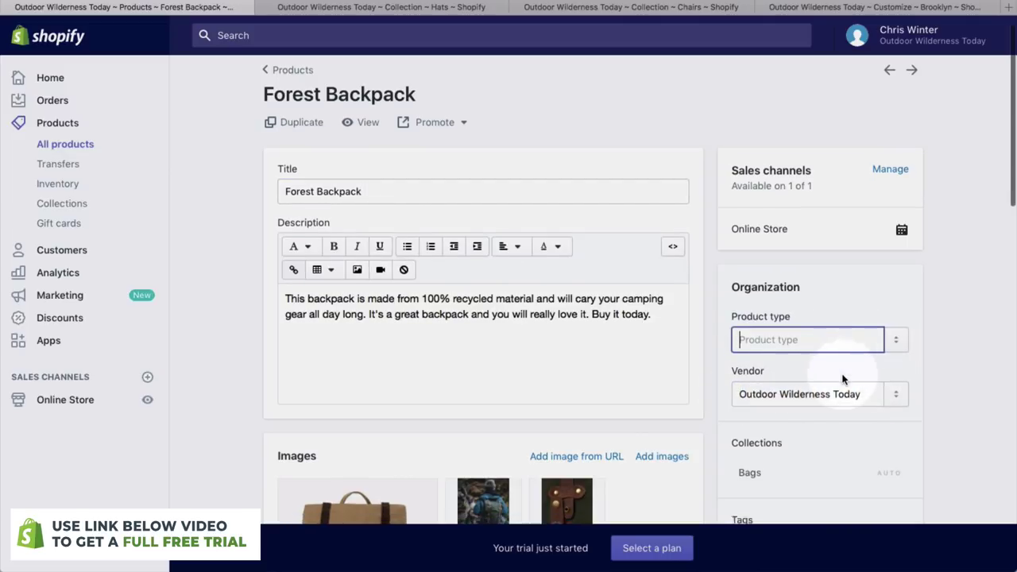
{"action": "scroll", "coordinate": [844, 379], "scroll_direction": "up", "scroll_amount": 1}
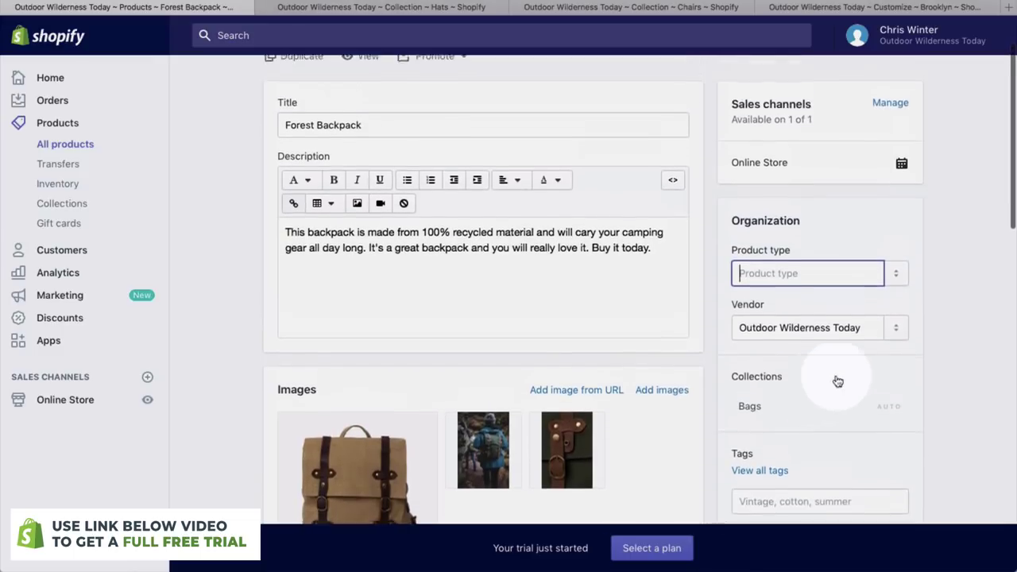
{"action": "scroll", "coordinate": [772, 381], "scroll_direction": "down", "scroll_amount": 2}
{"action": "left_click", "coordinate": [749, 376]}
{"action": "scroll", "coordinate": [749, 376], "scroll_direction": "up", "scroll_amount": 1}
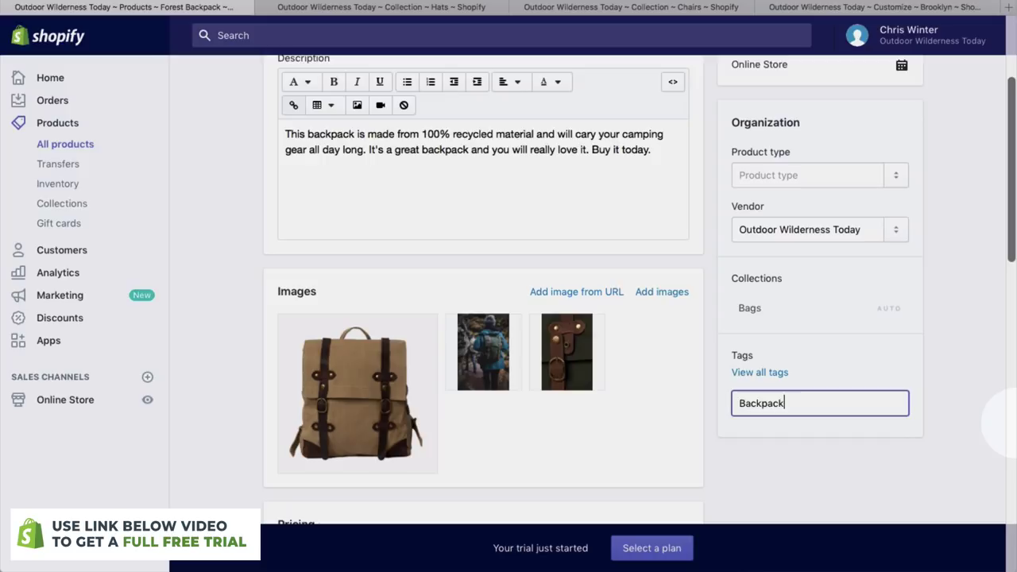
Step: Add the tags Backpack, Green and Bag to the Forest Backpack and save the product
{"action": "type", "text": "Backpack"}
{"action": "key", "text": "Return"}
{"action": "type", "text": "Green"}
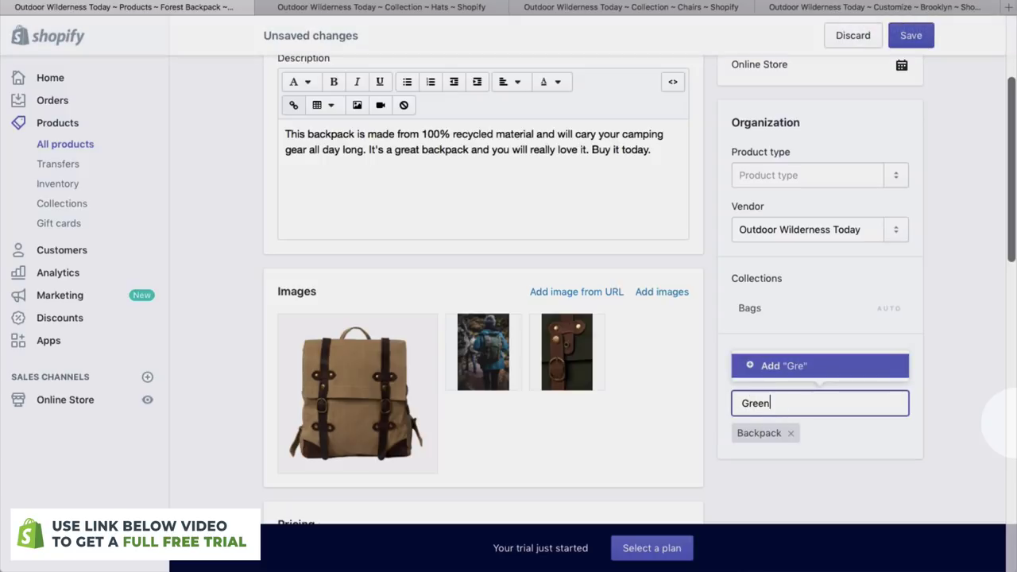
{"action": "key", "text": "Return"}
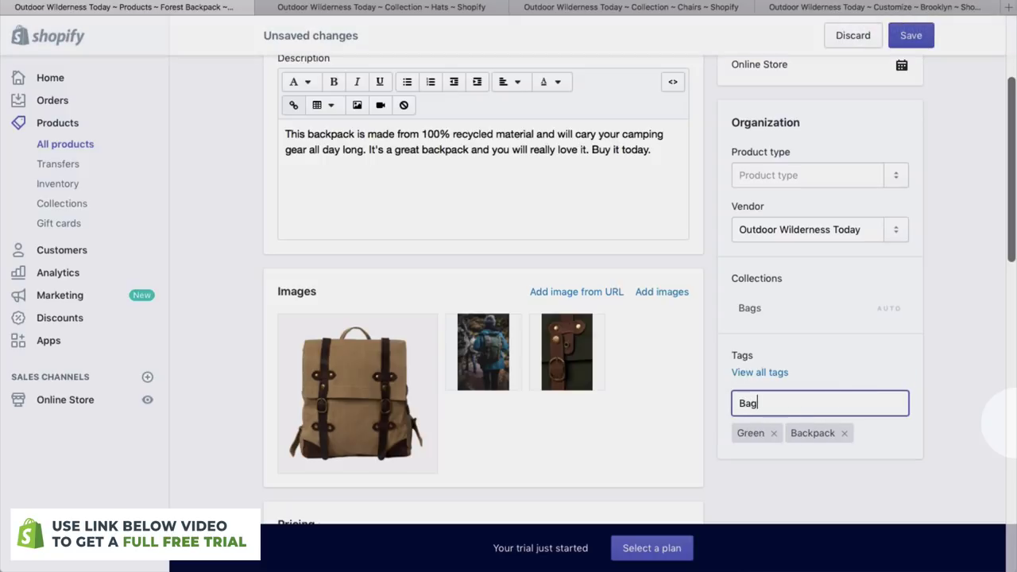
{"action": "type", "text": "Bag"}
{"action": "key", "text": "Return"}
{"action": "scroll", "coordinate": [977, 397], "scroll_direction": "up", "scroll_amount": 3}
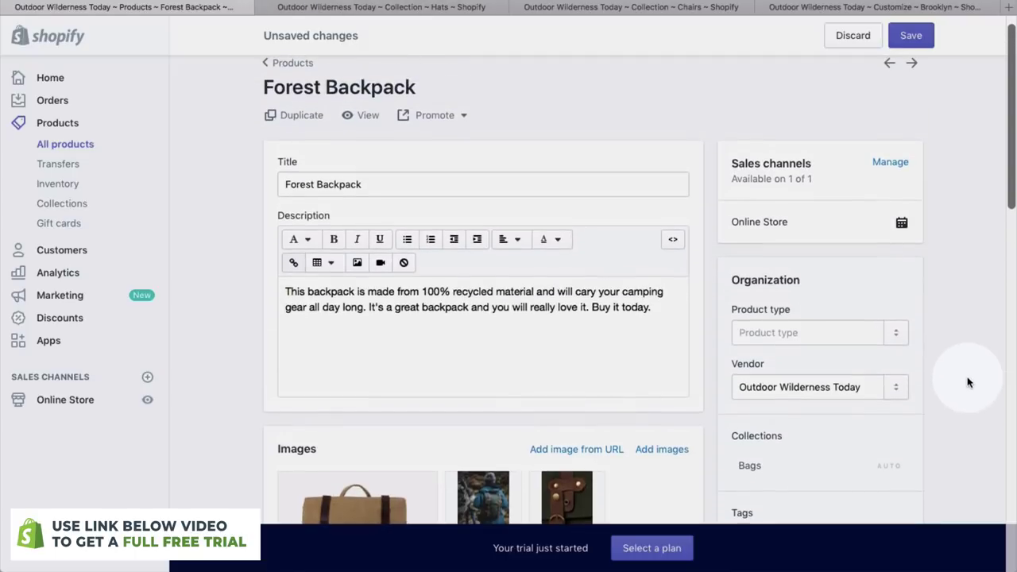
{"action": "scroll", "coordinate": [953, 379], "scroll_direction": "up", "scroll_amount": 1}
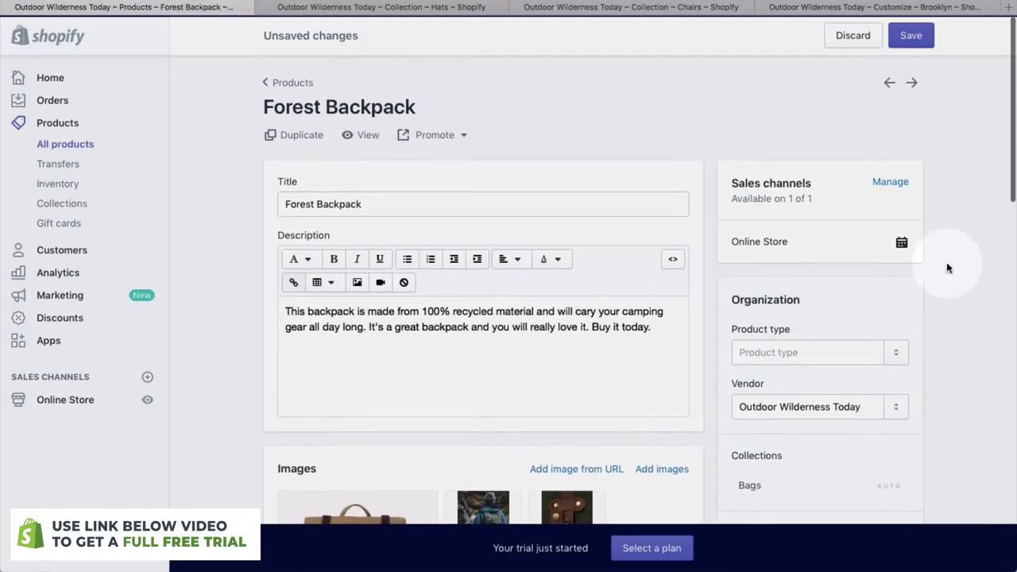
{"action": "left_click", "coordinate": [911, 36]}
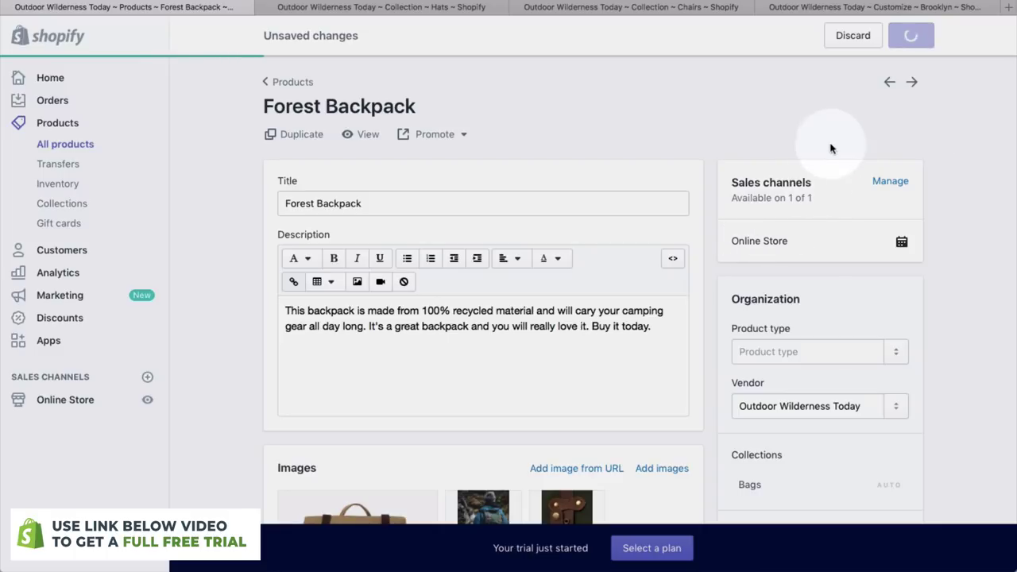
Step: Open the Forest Backpack storefront page without the preview bar and check its title and 50 KR price
{"action": "left_click", "coordinate": [361, 137]}
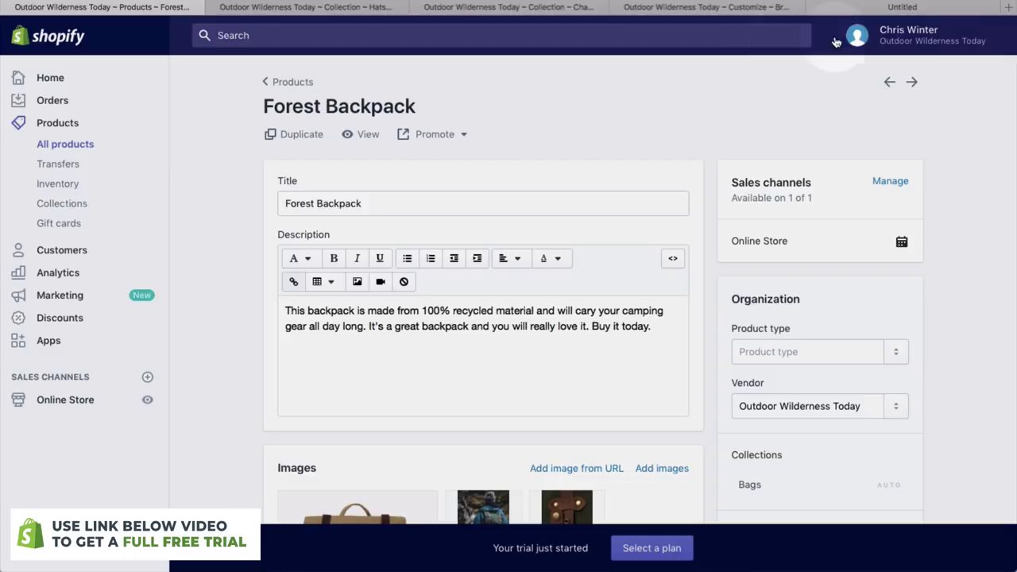
{"action": "left_click", "coordinate": [895, 9]}
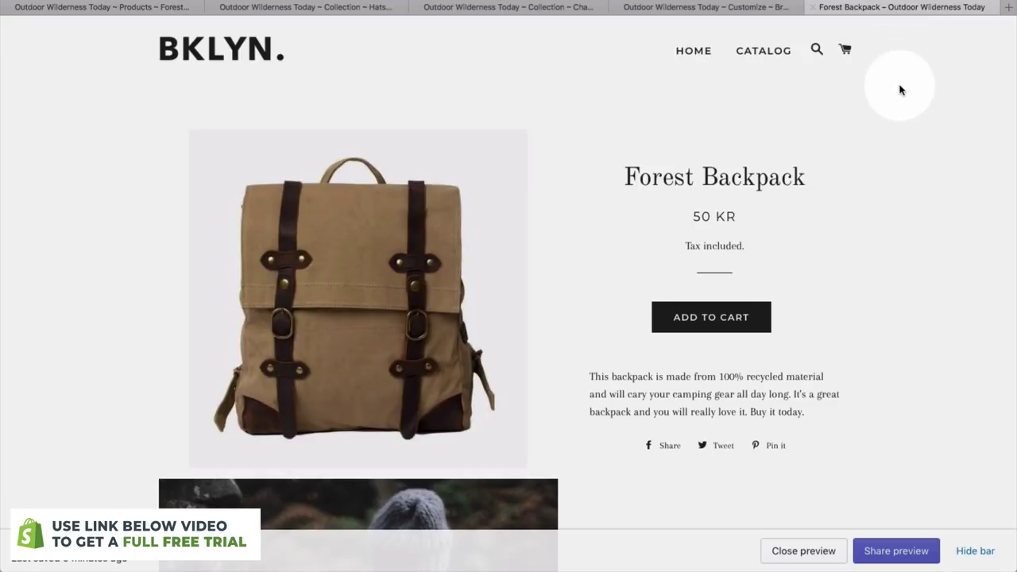
{"action": "left_click", "coordinate": [974, 550]}
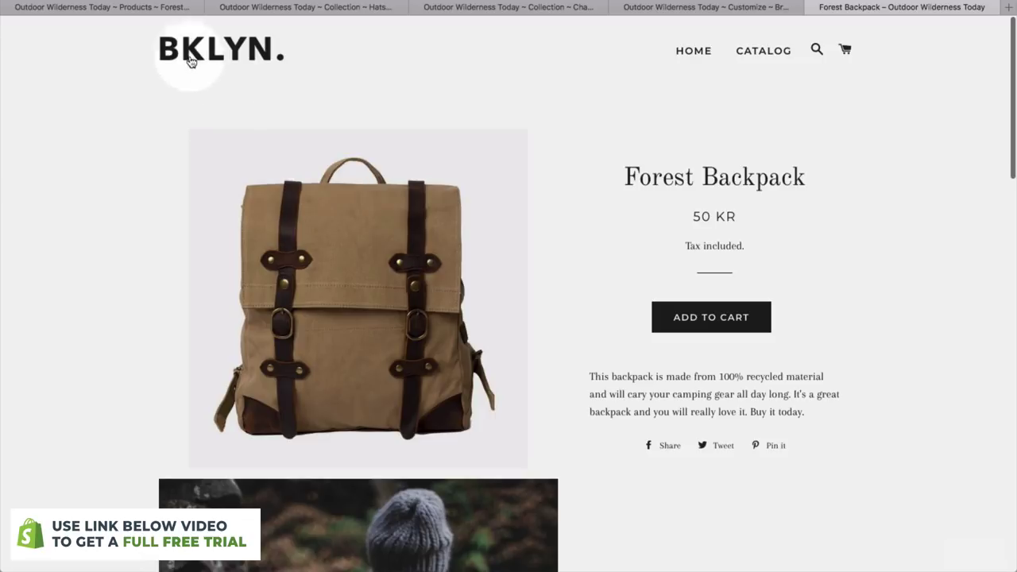
{"action": "left_click_drag", "start_coordinate": [623, 179], "coordinate": [806, 195]}
{"action": "left_click", "coordinate": [804, 194]}
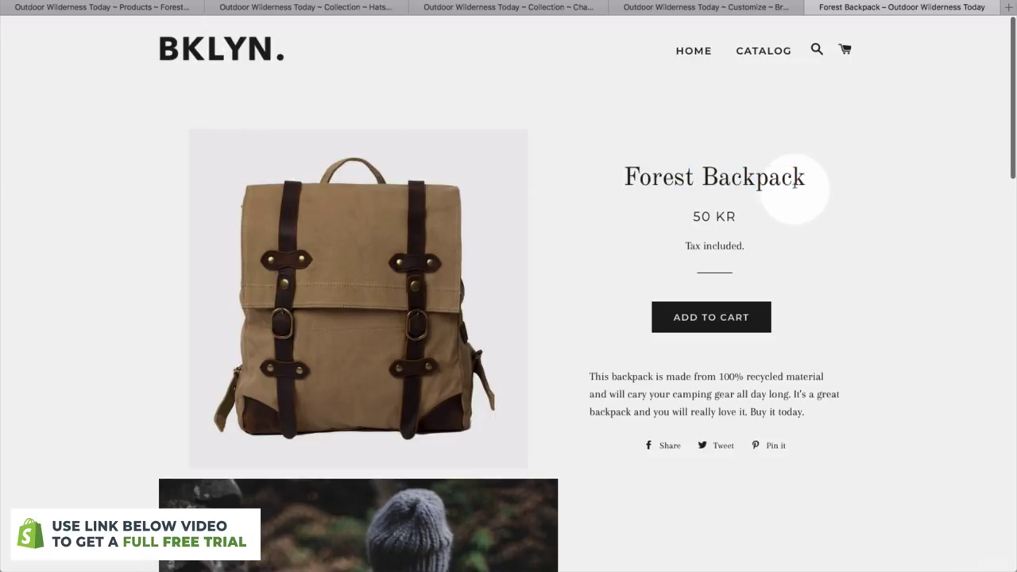
{"action": "left_click_drag", "start_coordinate": [725, 216], "coordinate": [679, 217]}
Step: Review the Forest Backpack's description and photos on the storefront, then close that tab
{"action": "scroll", "coordinate": [699, 262], "scroll_direction": "down", "scroll_amount": 2}
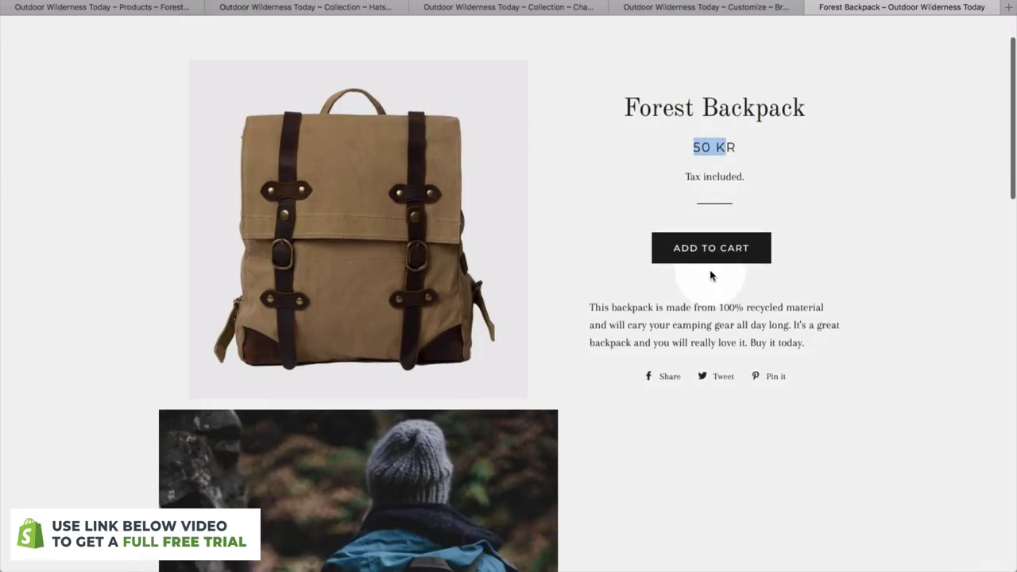
{"action": "left_click_drag", "start_coordinate": [586, 316], "coordinate": [818, 336]}
{"action": "left_click", "coordinate": [821, 343]}
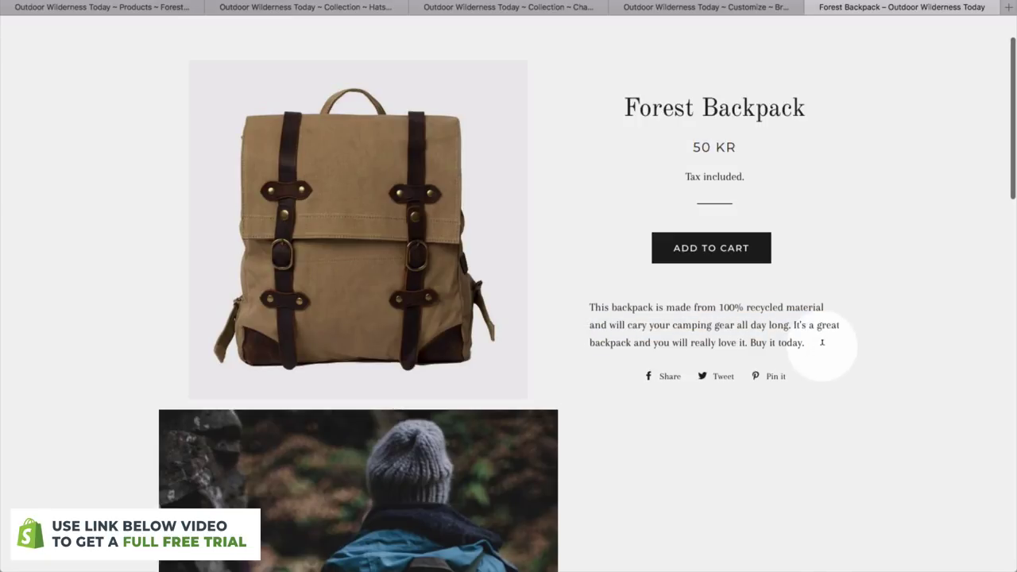
{"action": "scroll", "coordinate": [822, 351], "scroll_direction": "up", "scroll_amount": 2}
{"action": "scroll", "coordinate": [822, 350], "scroll_direction": "down", "scroll_amount": 10}
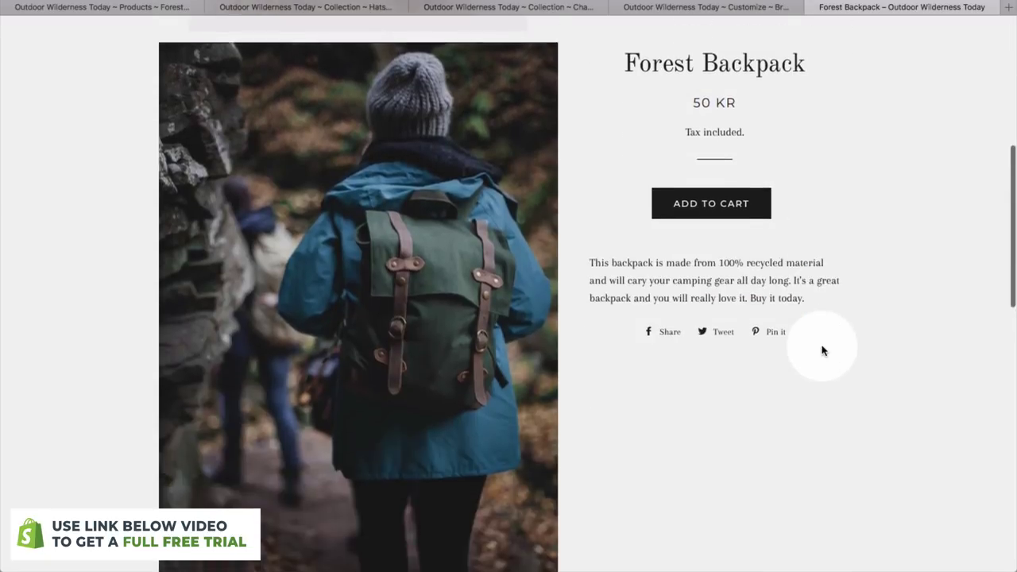
{"action": "scroll", "coordinate": [822, 351], "scroll_direction": "up", "scroll_amount": 8}
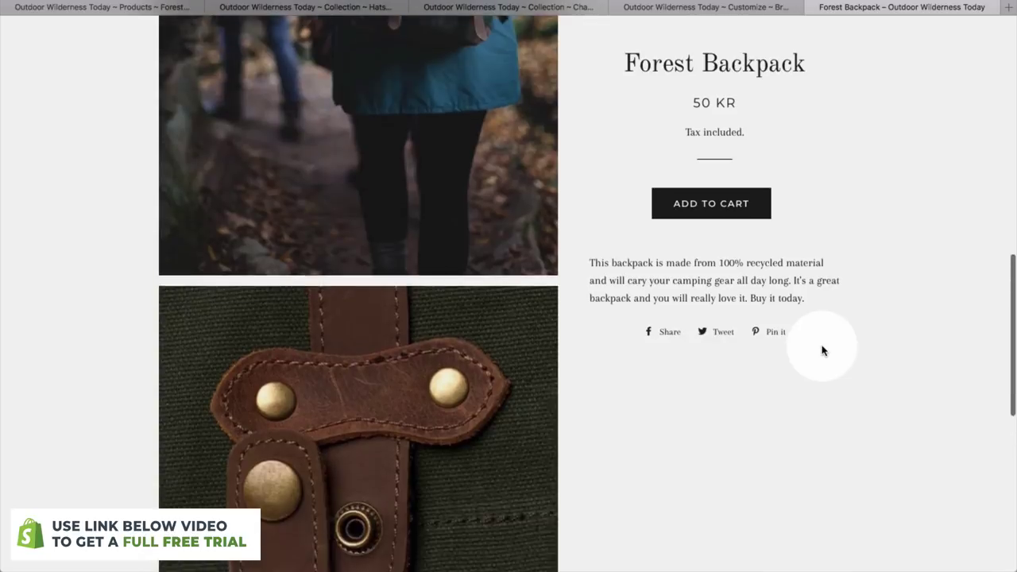
{"action": "scroll", "coordinate": [822, 357], "scroll_direction": "up", "scroll_amount": 4}
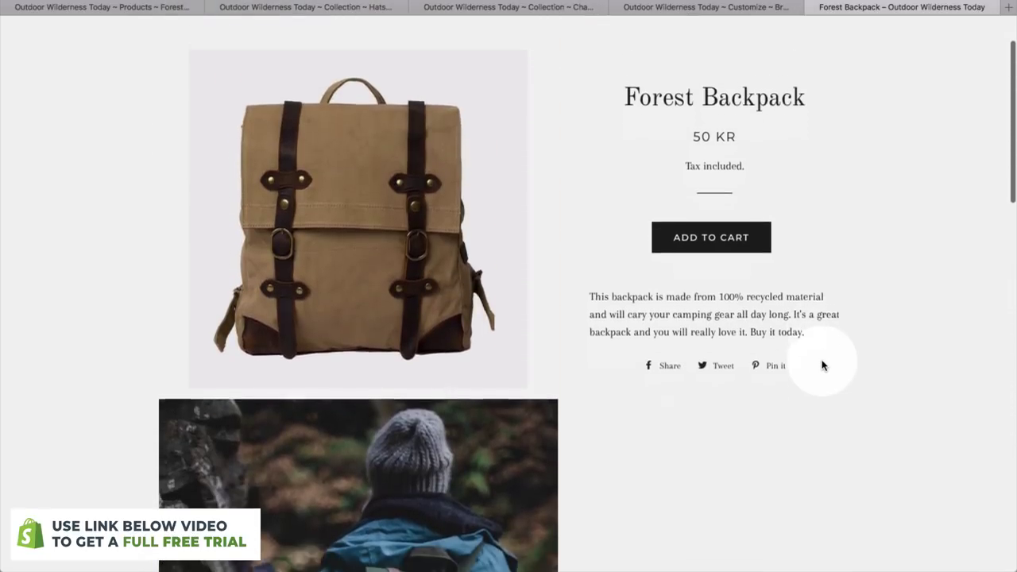
{"action": "scroll", "coordinate": [822, 357], "scroll_direction": "down", "scroll_amount": 1}
{"action": "scroll", "coordinate": [671, 236], "scroll_direction": "down", "scroll_amount": 10}
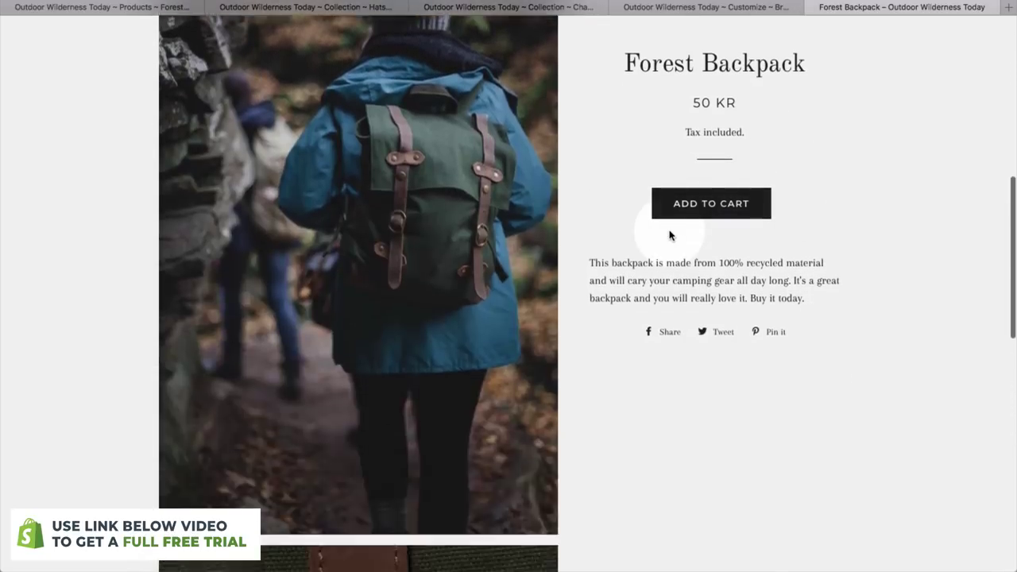
{"action": "scroll", "coordinate": [671, 235], "scroll_direction": "up", "scroll_amount": 8}
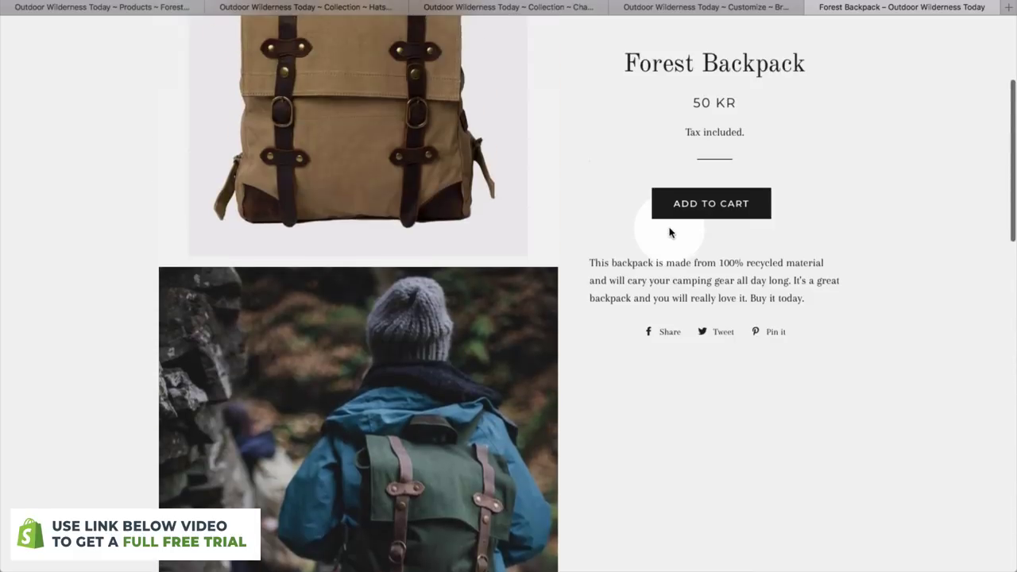
{"action": "scroll", "coordinate": [672, 230], "scroll_direction": "down", "scroll_amount": 4}
{"action": "scroll", "coordinate": [491, 227], "scroll_direction": "up", "scroll_amount": 3}
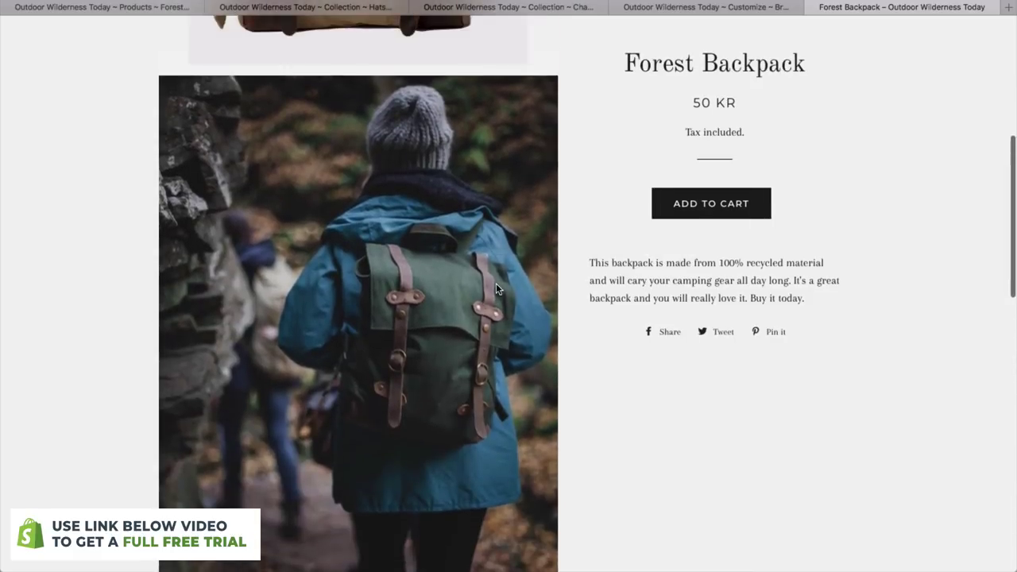
{"action": "scroll", "coordinate": [496, 283], "scroll_direction": "down", "scroll_amount": 8}
{"action": "scroll", "coordinate": [492, 301], "scroll_direction": "down", "scroll_amount": 5}
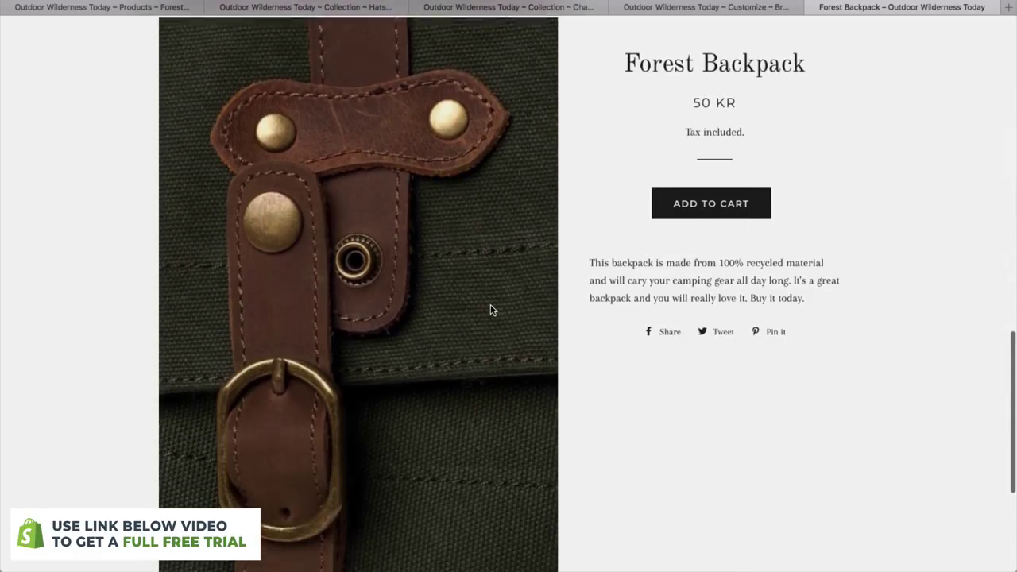
{"action": "scroll", "coordinate": [468, 243], "scroll_direction": "up", "scroll_amount": 6}
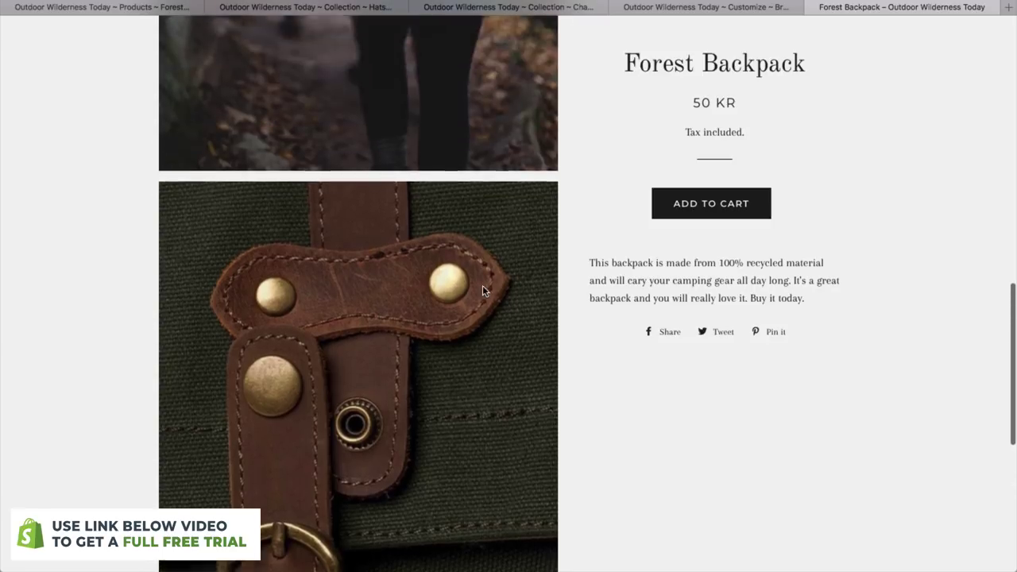
{"action": "scroll", "coordinate": [428, 304], "scroll_direction": "up", "scroll_amount": 2}
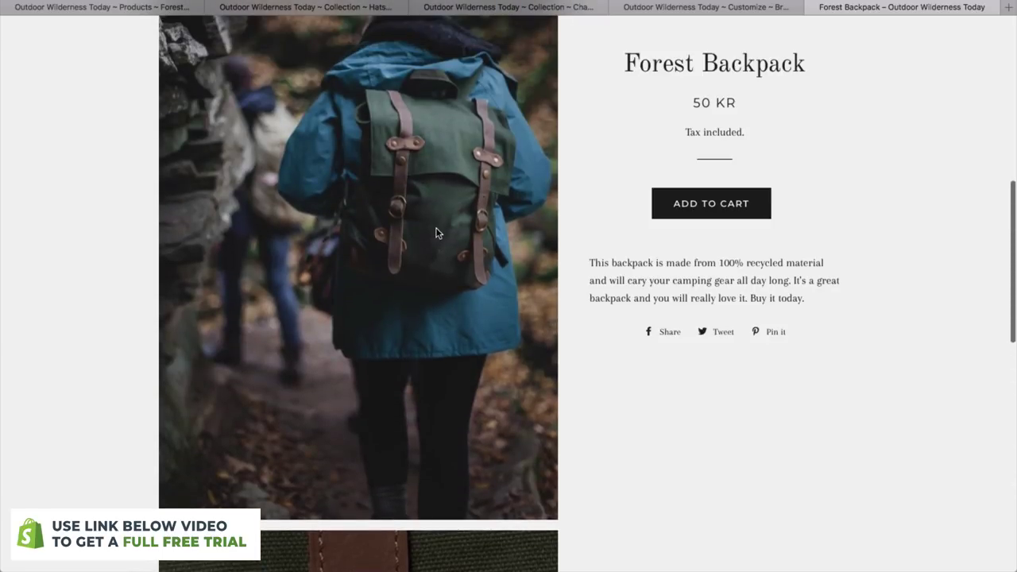
{"action": "scroll", "coordinate": [517, 254], "scroll_direction": "up", "scroll_amount": 10}
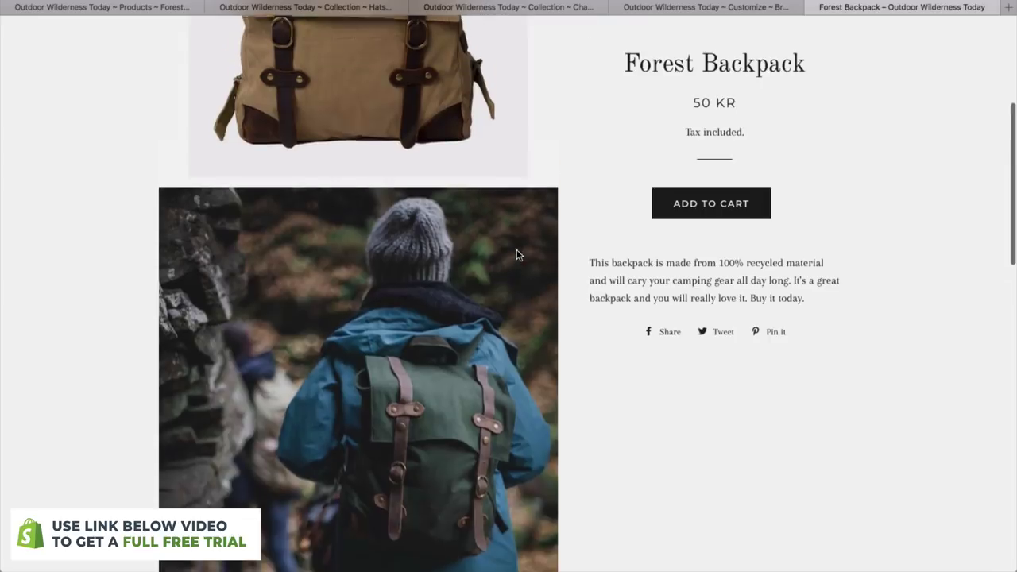
{"action": "left_click", "coordinate": [644, 239]}
{"action": "scroll", "coordinate": [659, 227], "scroll_direction": "up", "scroll_amount": 1}
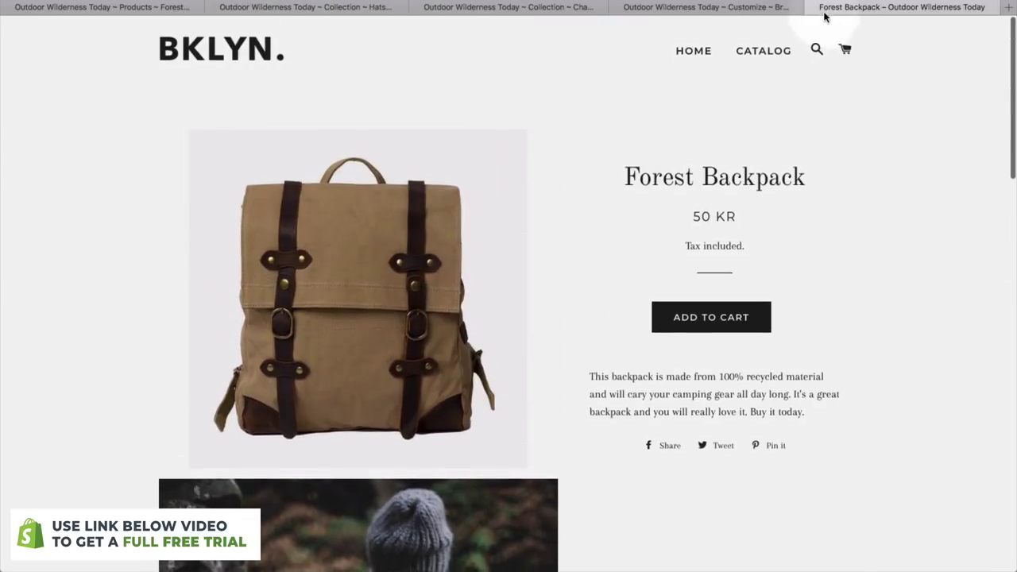
{"action": "left_click", "coordinate": [813, 8]}
Step: Create a new product titled 'Camping Chair' and write its description
{"action": "left_click", "coordinate": [659, 8]}
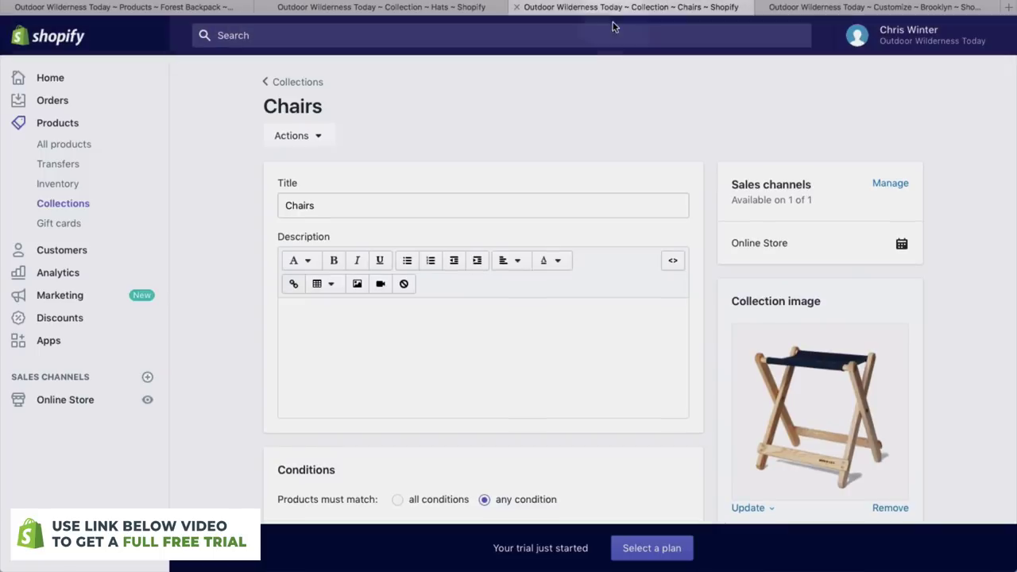
{"action": "left_click", "coordinate": [61, 143]}
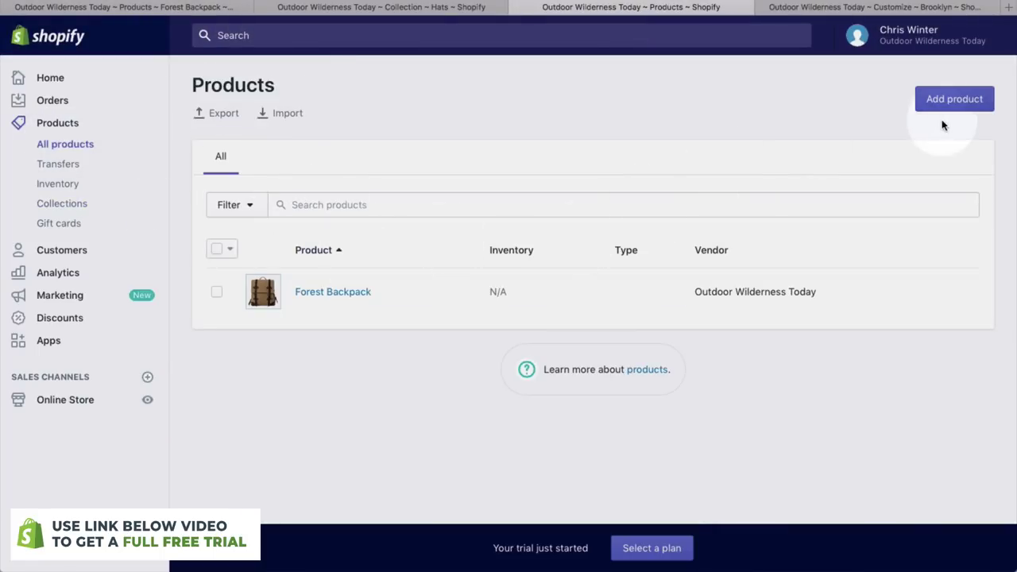
{"action": "left_click", "coordinate": [957, 99]}
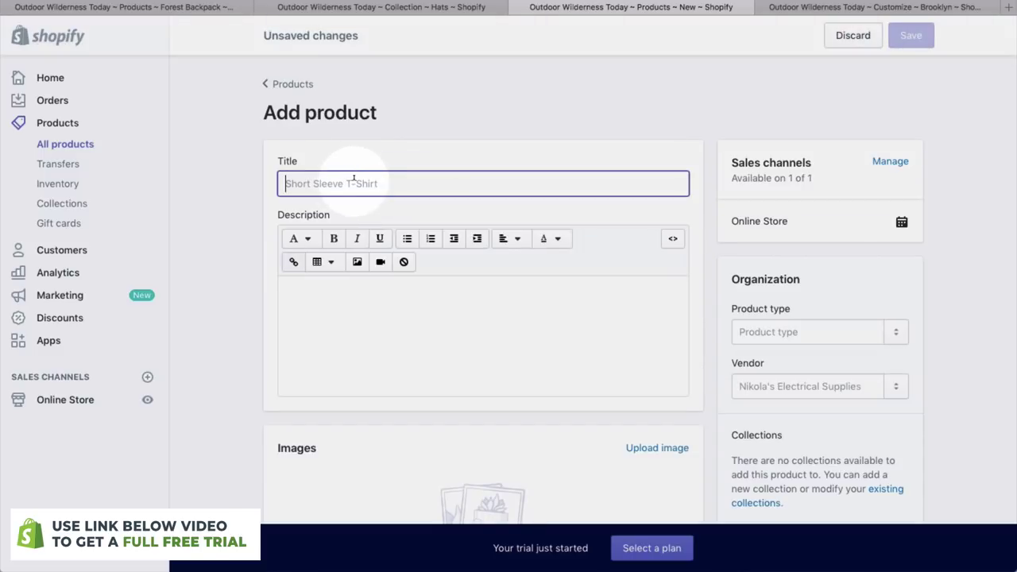
{"action": "type", "text": "Camping Chair"}
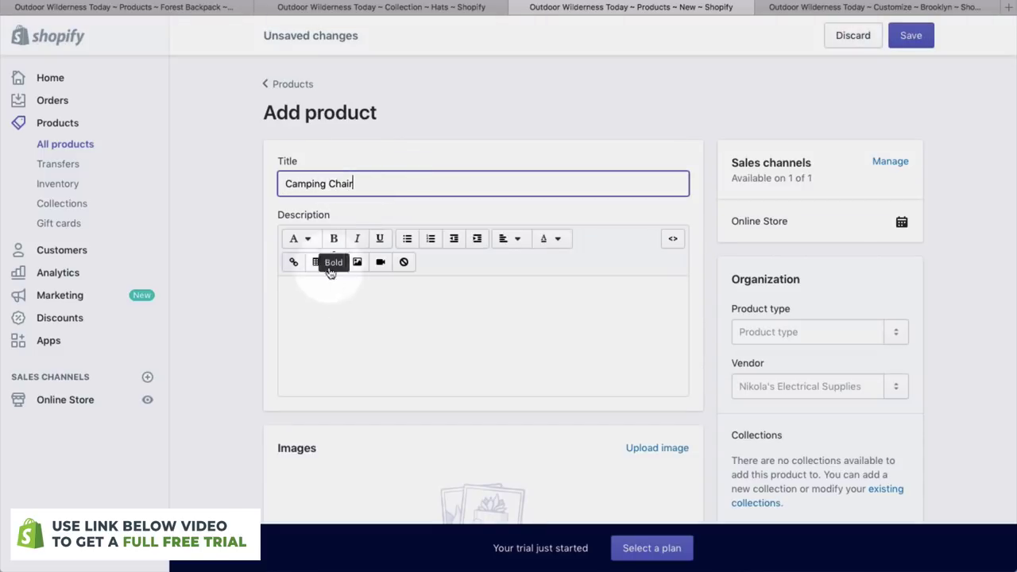
{"action": "left_click", "coordinate": [340, 294]}
{"action": "type", "text": "T"}
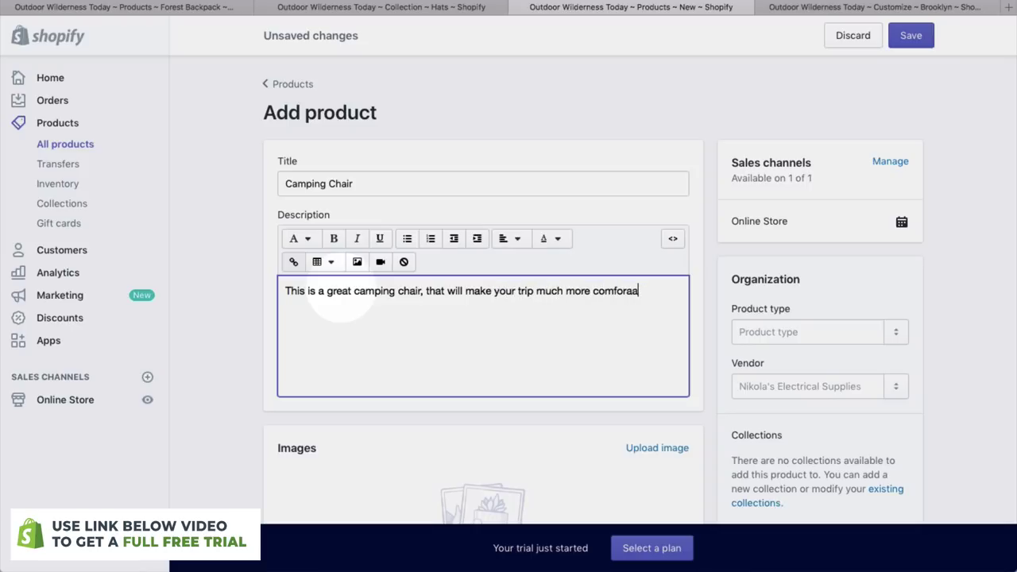
Step: Upload both chair JPEGs from the Demo Site Chair folder as Camping Chair images
{"action": "scroll", "coordinate": [345, 445], "scroll_direction": "down", "scroll_amount": 3}
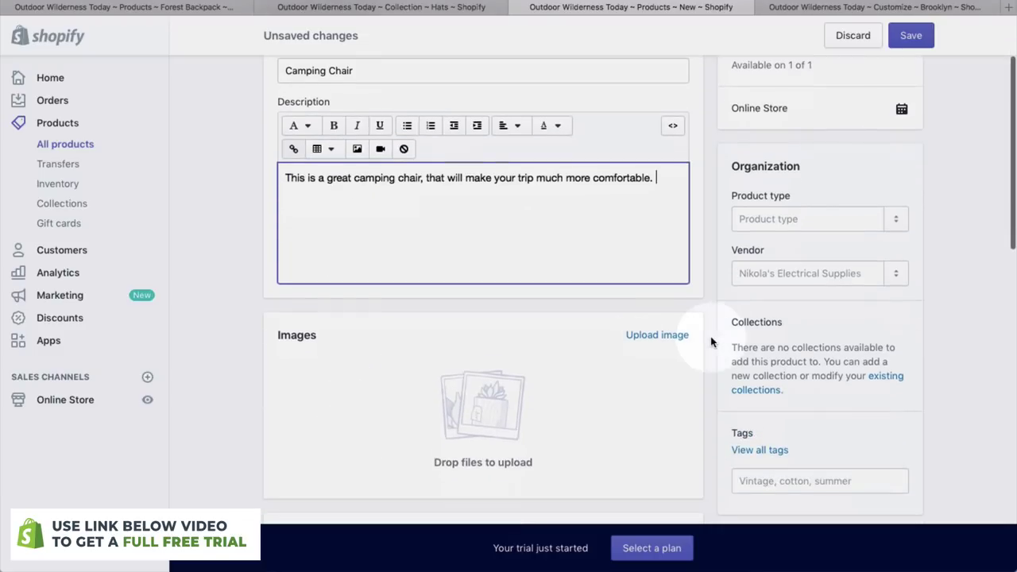
{"action": "left_click", "coordinate": [673, 335]}
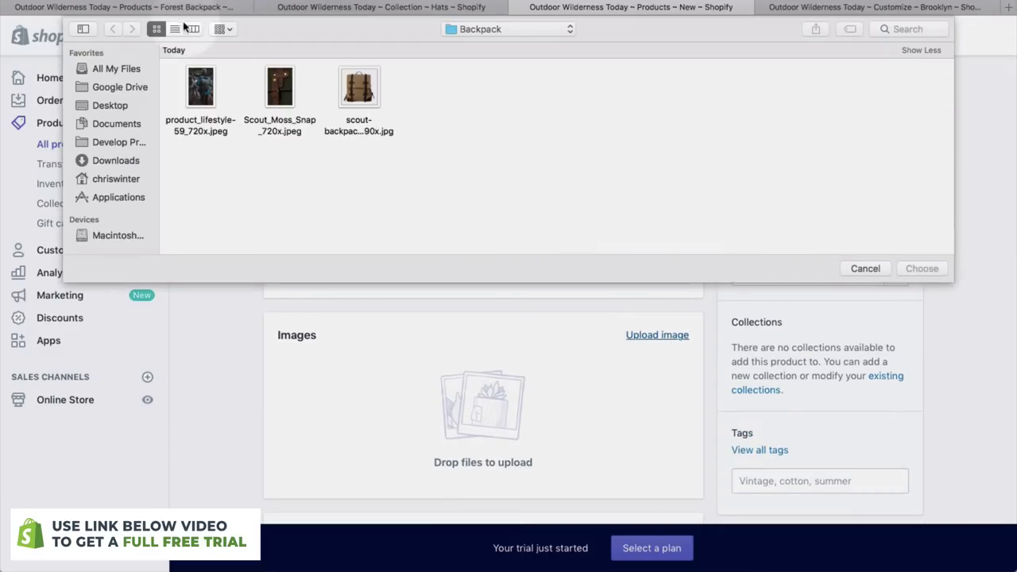
{"action": "left_click", "coordinate": [516, 30]}
{"action": "left_click", "coordinate": [481, 42]}
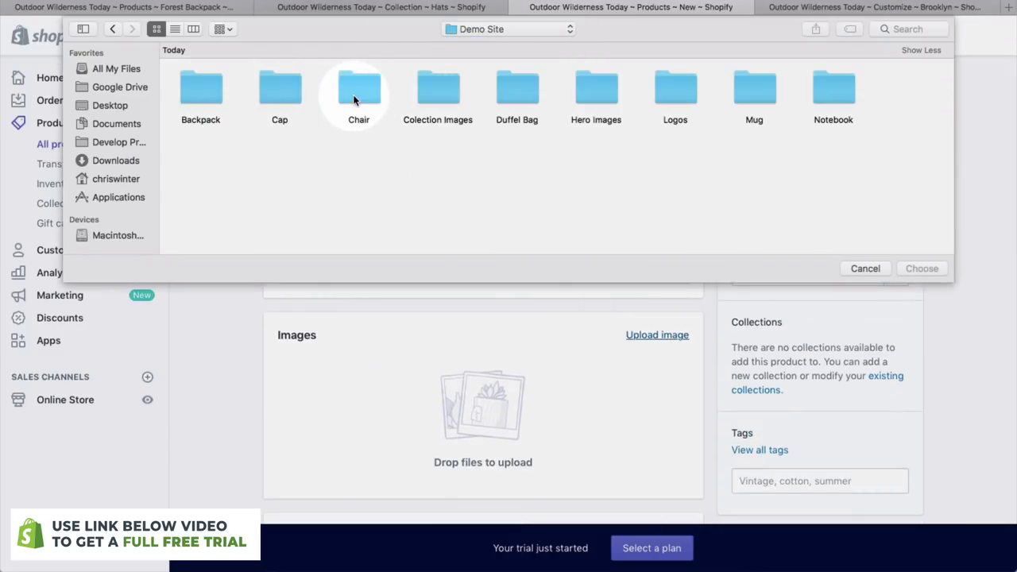
{"action": "double_click", "coordinate": [352, 94]}
{"action": "left_click_drag", "start_coordinate": [395, 125], "coordinate": [188, 104]}
{"action": "key", "text": "Return"}
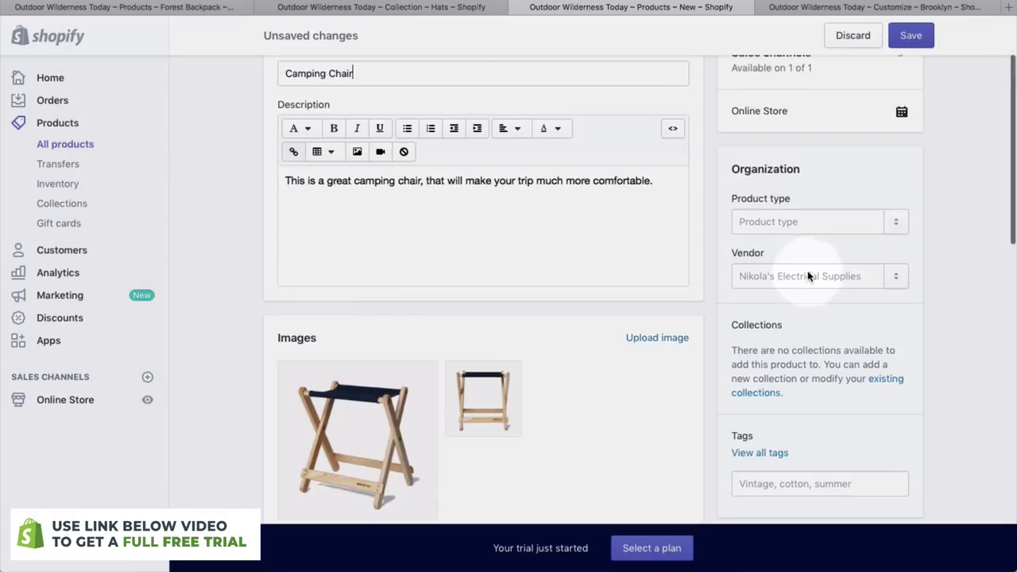
{"action": "scroll", "coordinate": [807, 275], "scroll_direction": "down", "scroll_amount": 3}
Step: Give the Camping Chair a price of 100 and a compare-at price of 200, then save it
{"action": "left_click", "coordinate": [423, 347]}
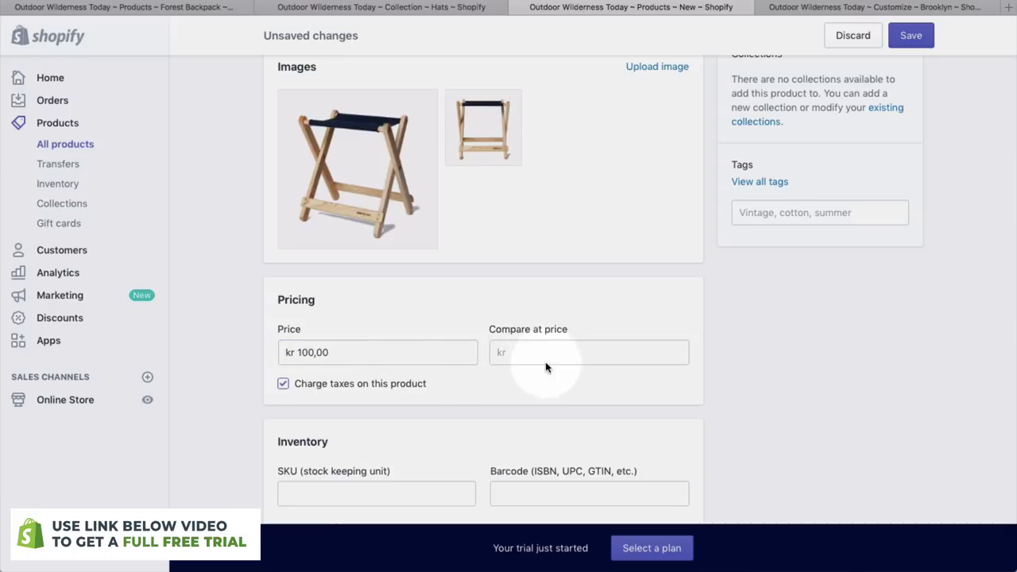
{"action": "left_click", "coordinate": [524, 344]}
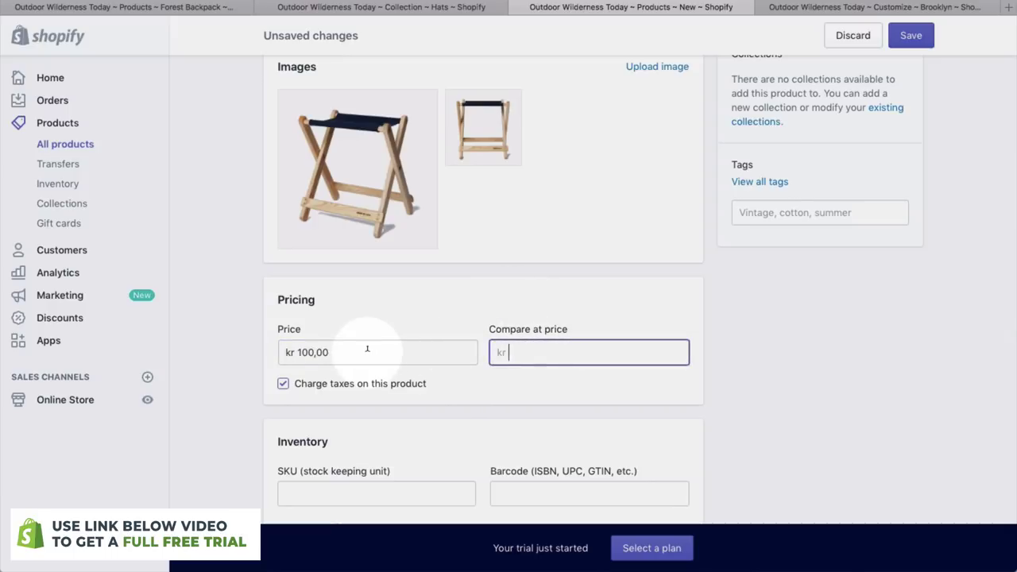
{"action": "left_click_drag", "start_coordinate": [295, 352], "coordinate": [352, 352]}
{"action": "left_click", "coordinate": [393, 351]}
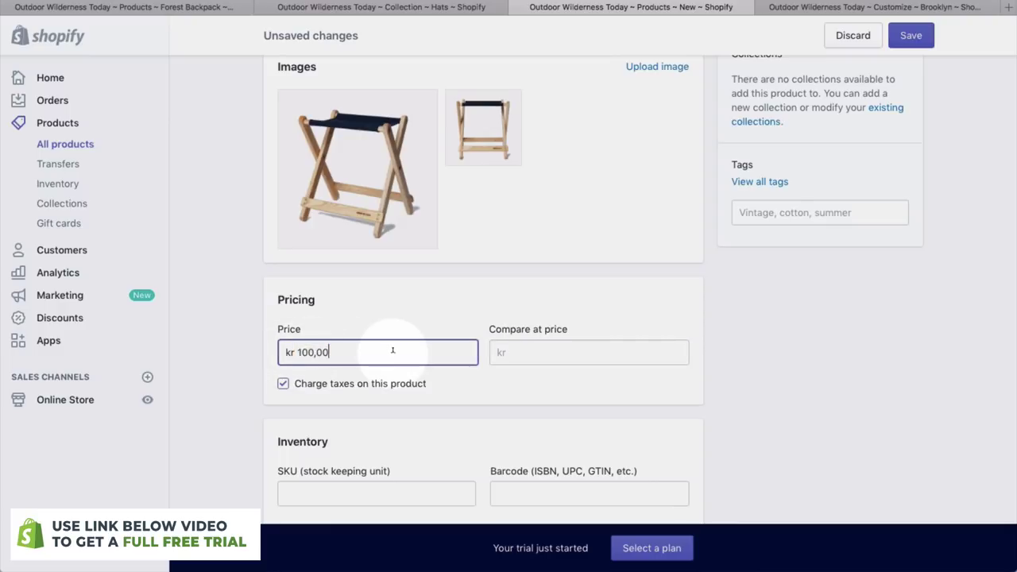
{"action": "left_click", "coordinate": [544, 352]}
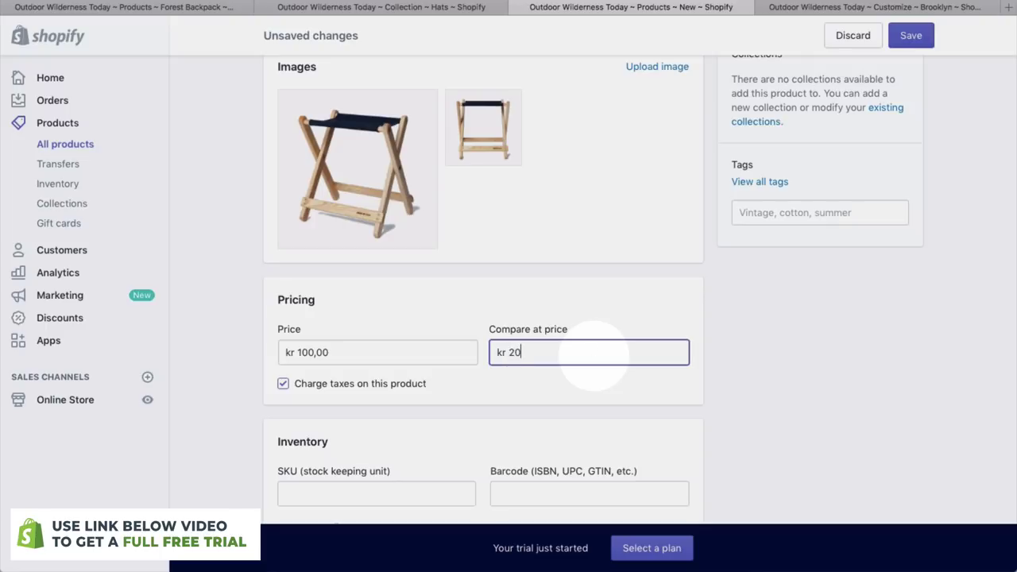
{"action": "left_click", "coordinate": [731, 403]}
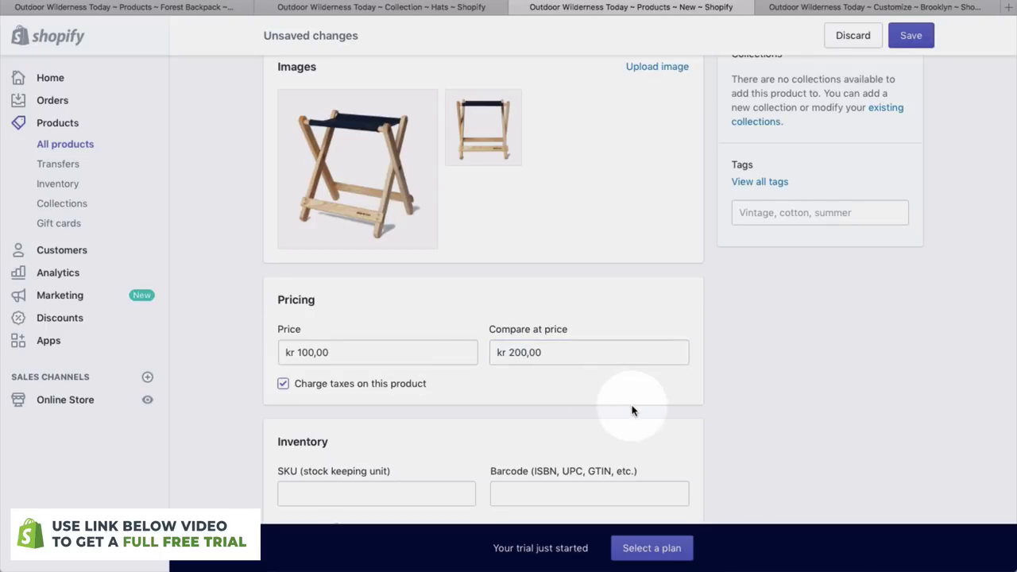
{"action": "scroll", "coordinate": [631, 408], "scroll_direction": "down", "scroll_amount": 2}
{"action": "scroll", "coordinate": [633, 410], "scroll_direction": "down", "scroll_amount": 10}
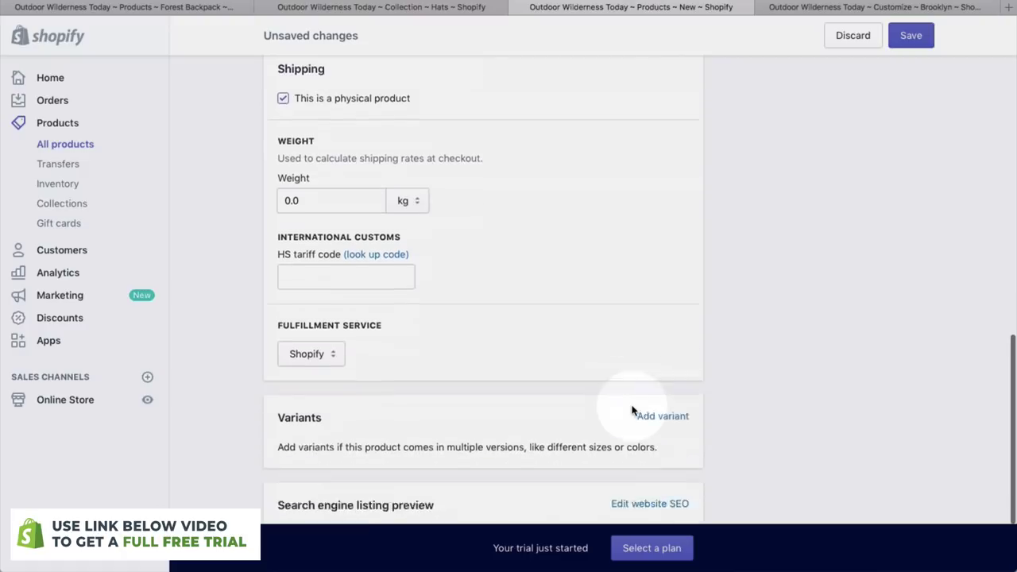
{"action": "scroll", "coordinate": [632, 410], "scroll_direction": "up", "scroll_amount": 15}
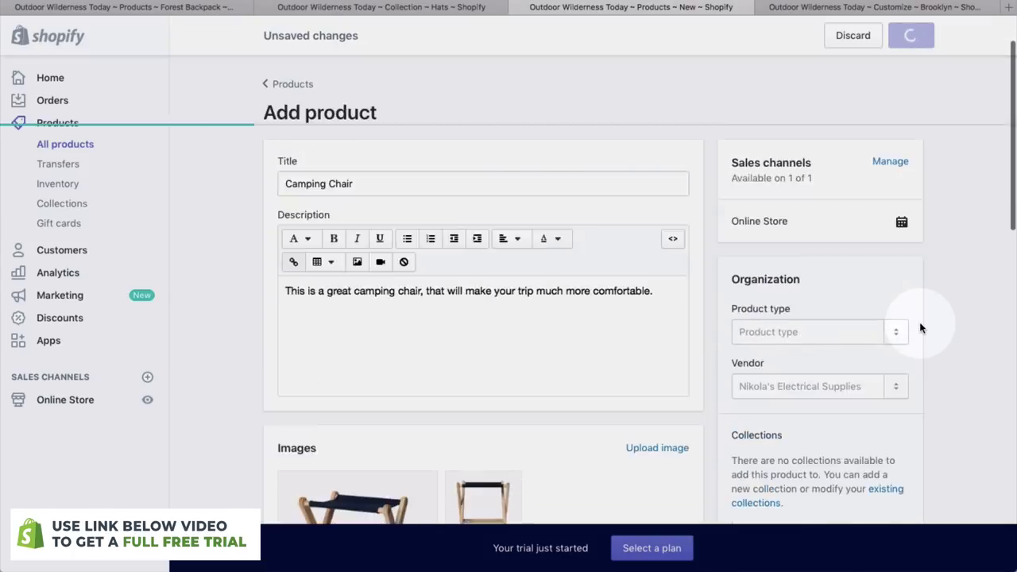
{"action": "scroll", "coordinate": [919, 324], "scroll_direction": "down", "scroll_amount": 3}
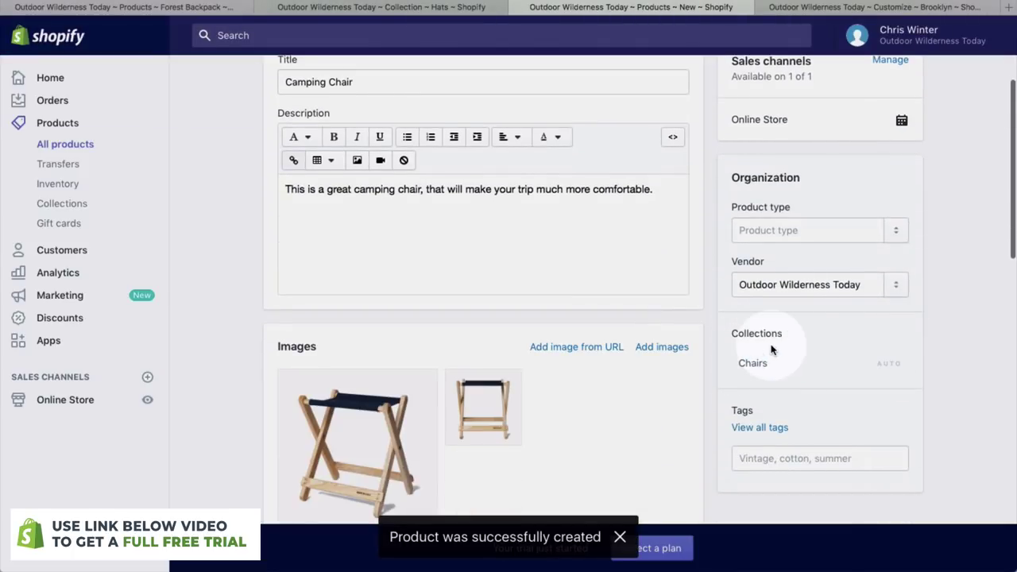
{"action": "left_click", "coordinate": [363, 134]}
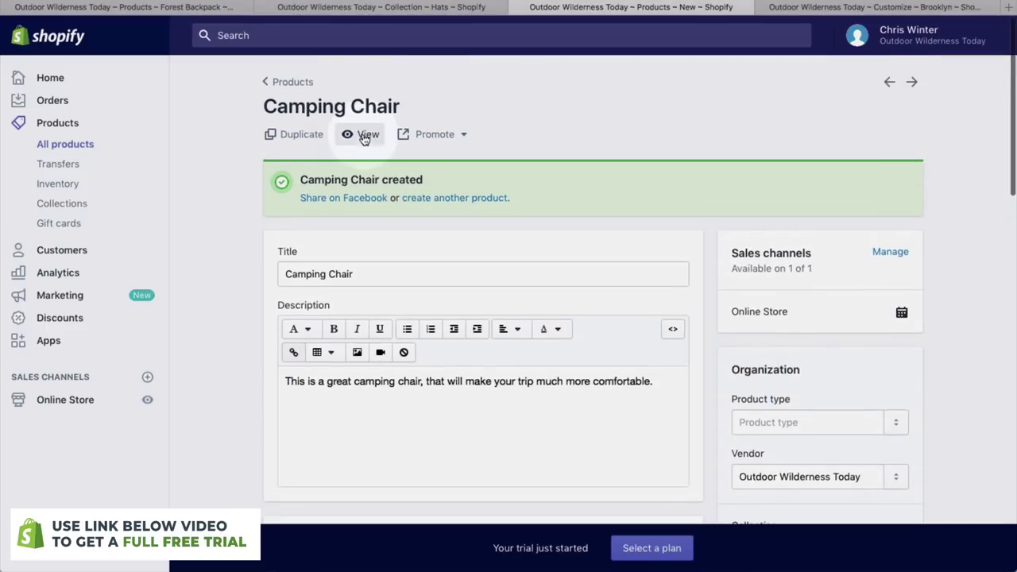
Step: Check the Camping Chair storefront page shows 100 KR with 200 KR struck through
{"action": "left_click", "coordinate": [653, 10]}
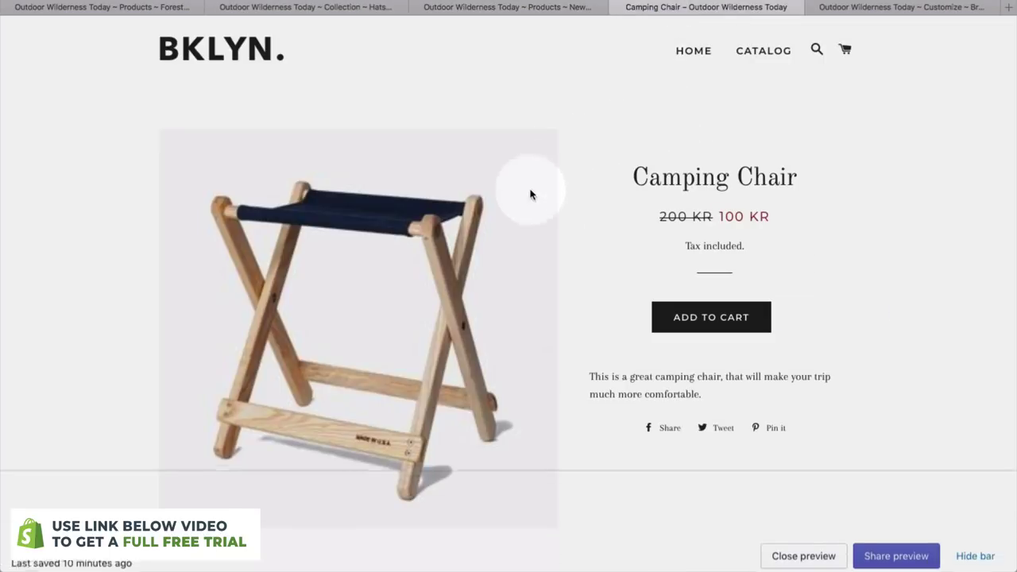
{"action": "left_click_drag", "start_coordinate": [799, 216], "coordinate": [617, 164]}
{"action": "left_click", "coordinate": [631, 175]}
{"action": "left_click", "coordinate": [779, 243]}
{"action": "left_click", "coordinate": [649, 161]}
{"action": "scroll", "coordinate": [649, 161], "scroll_direction": "down", "scroll_amount": 3}
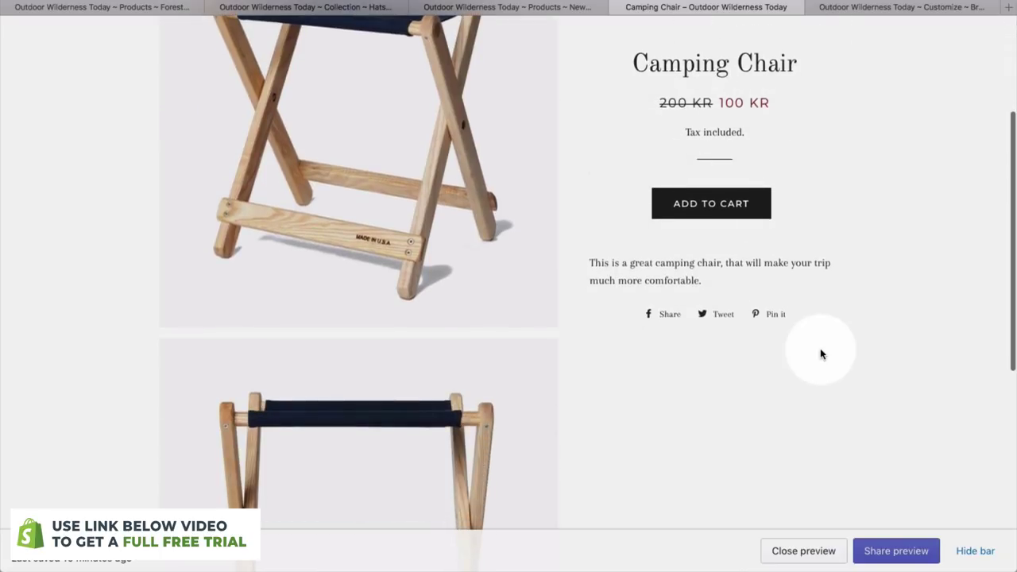
{"action": "scroll", "coordinate": [819, 348], "scroll_direction": "down", "scroll_amount": 3}
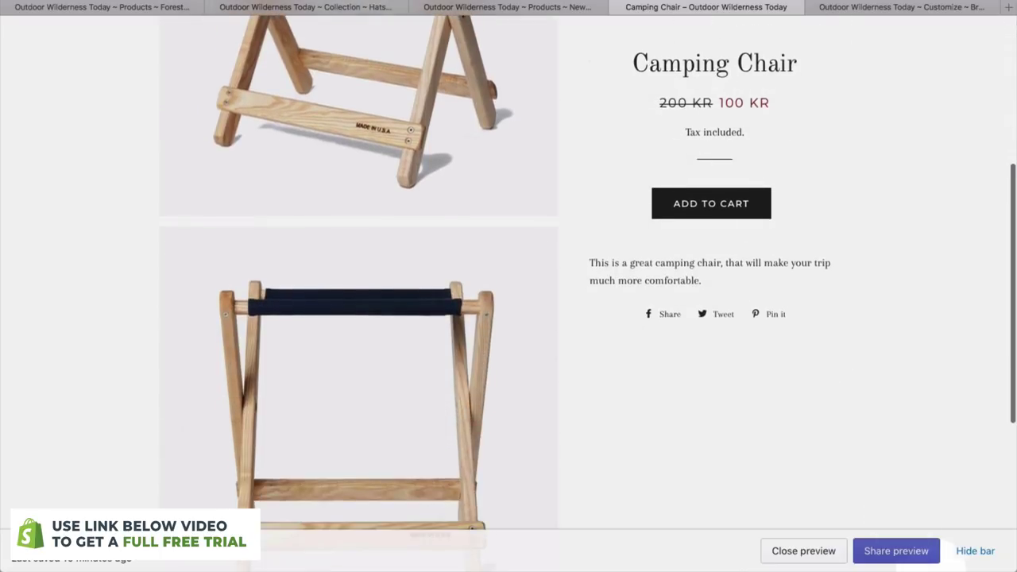
Step: Hide the preview bar, close the storefront tab and return to the Products list
{"action": "left_click", "coordinate": [976, 550]}
{"action": "scroll", "coordinate": [931, 456], "scroll_direction": "up", "scroll_amount": 5}
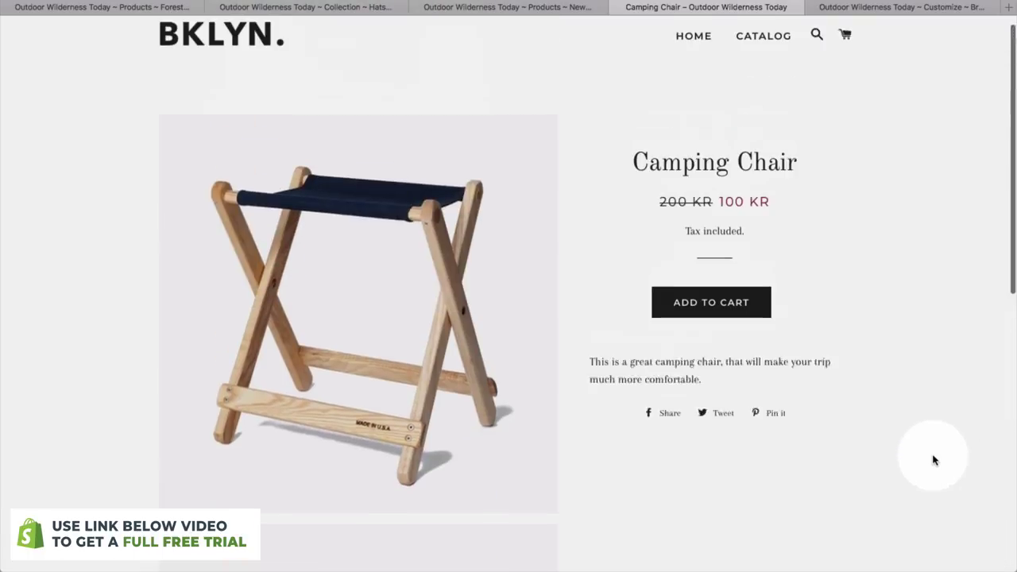
{"action": "mouse_move", "coordinate": [920, 543]}
{"action": "scroll", "coordinate": [914, 442], "scroll_direction": "down", "scroll_amount": 10}
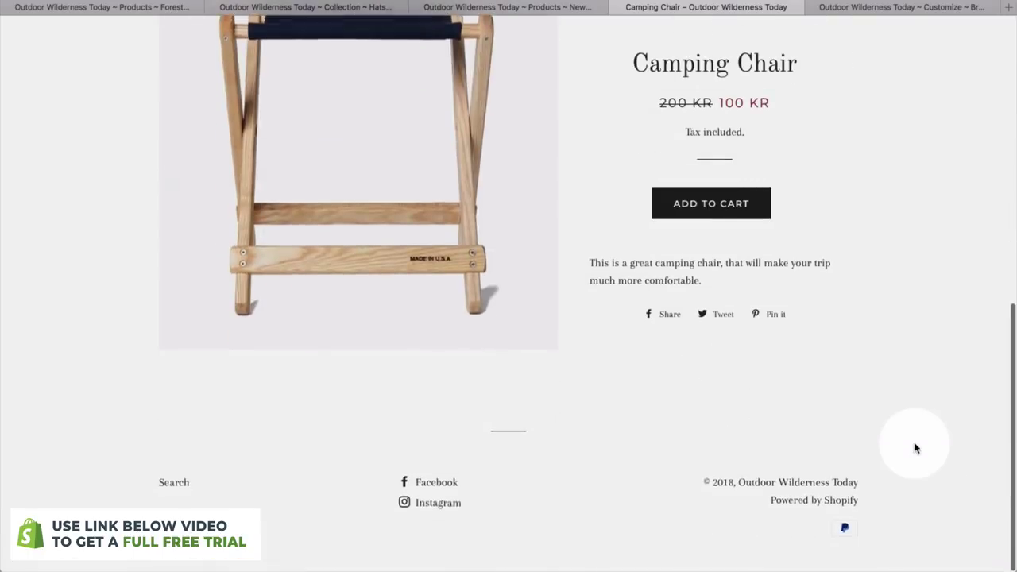
{"action": "scroll", "coordinate": [914, 442], "scroll_direction": "up", "scroll_amount": 5}
{"action": "left_click", "coordinate": [690, 72]}
{"action": "key", "text": "super+w"}
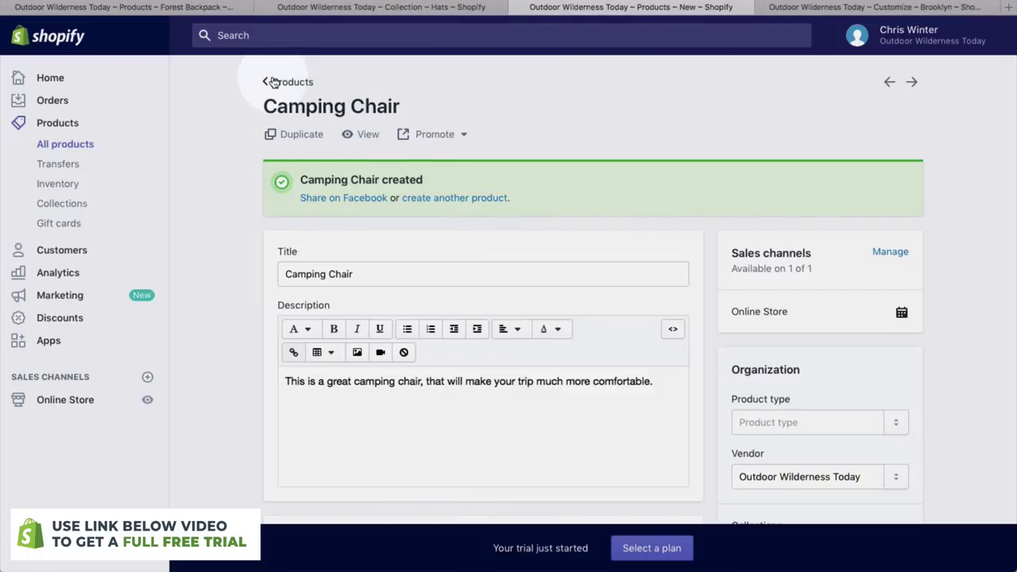
{"action": "left_click", "coordinate": [270, 82]}
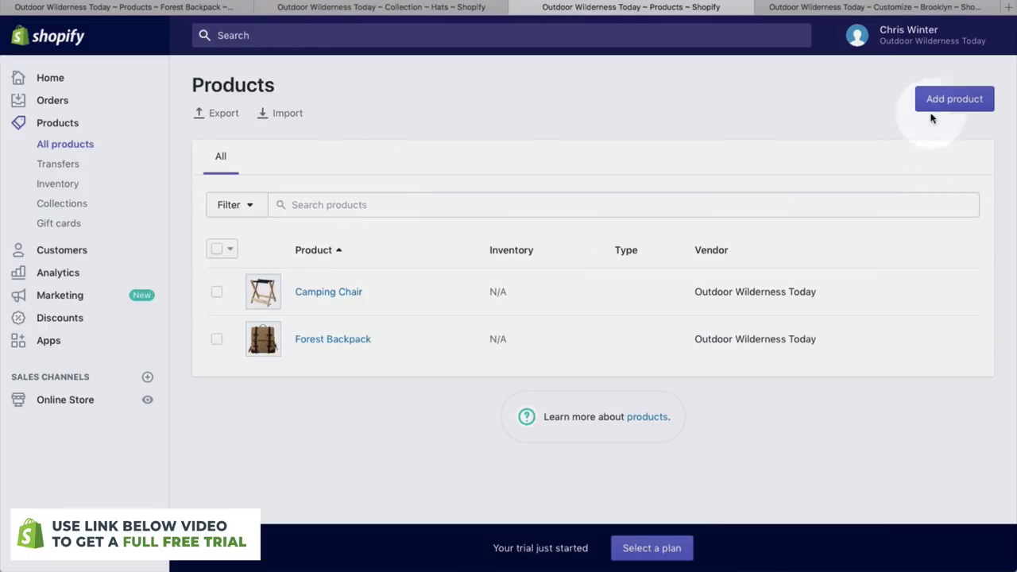
Step: Create a new product 'Stainless Steel Mug' described as 'This is a great mug to drink coffee from. I love coffee'
{"action": "left_click", "coordinate": [933, 109]}
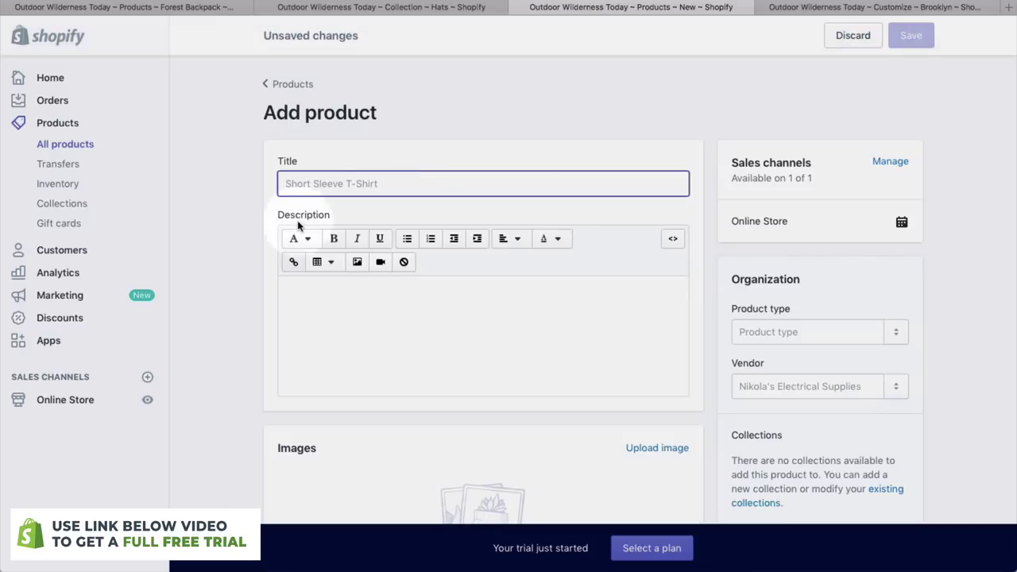
{"action": "left_click", "coordinate": [332, 183]}
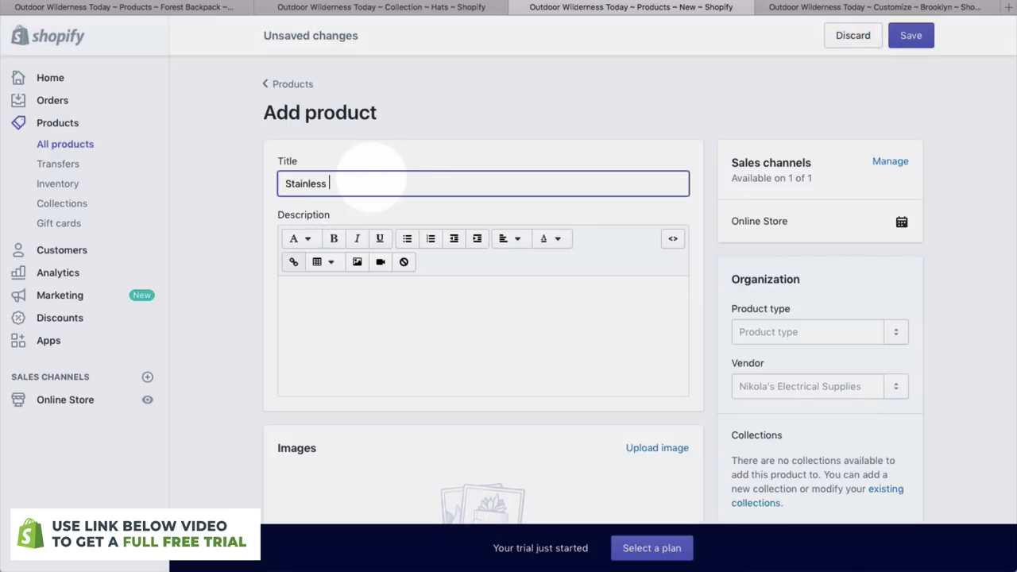
{"action": "type", "text": "Stainless Steel Mug"}
{"action": "left_click", "coordinate": [393, 288]}
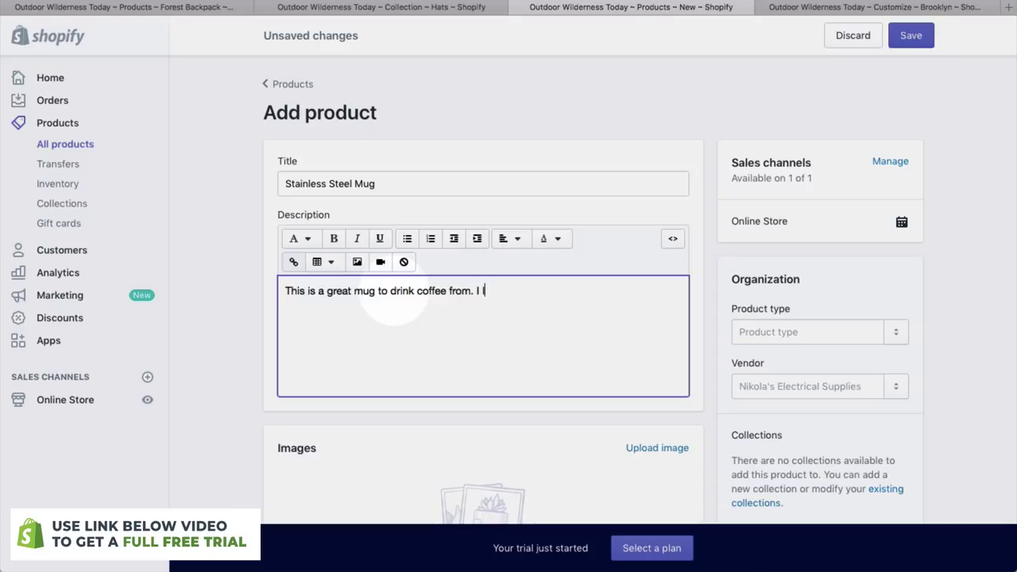
{"action": "type", "text": "This is a great mug to drink coffee from. I love coffee"}
Step: Upload mug_590x.jpeg from the Demo Site Mug folder as the mug's image
{"action": "scroll", "coordinate": [599, 302], "scroll_direction": "down", "scroll_amount": 5}
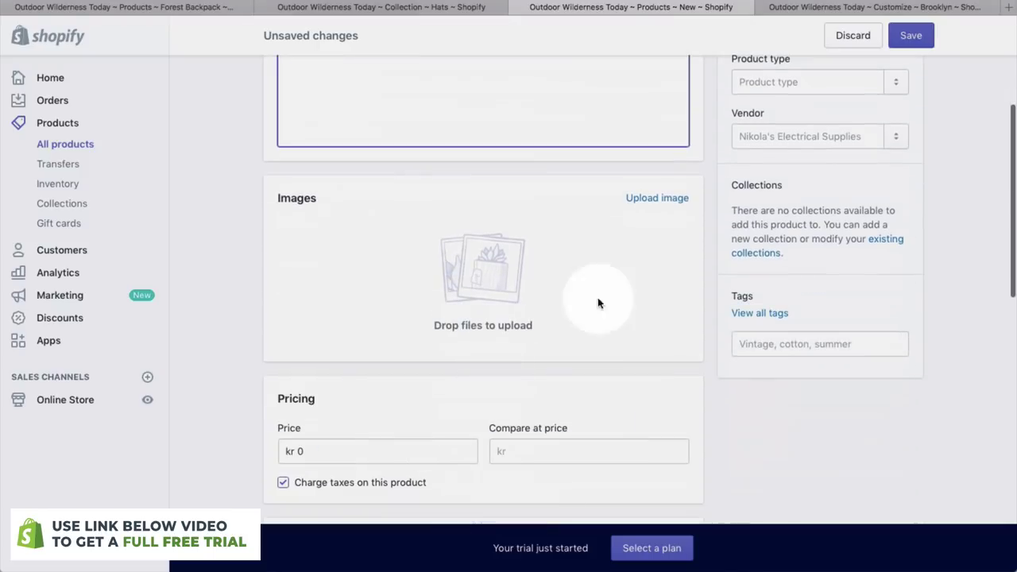
{"action": "left_click", "coordinate": [670, 197]}
{"action": "left_click", "coordinate": [459, 29]}
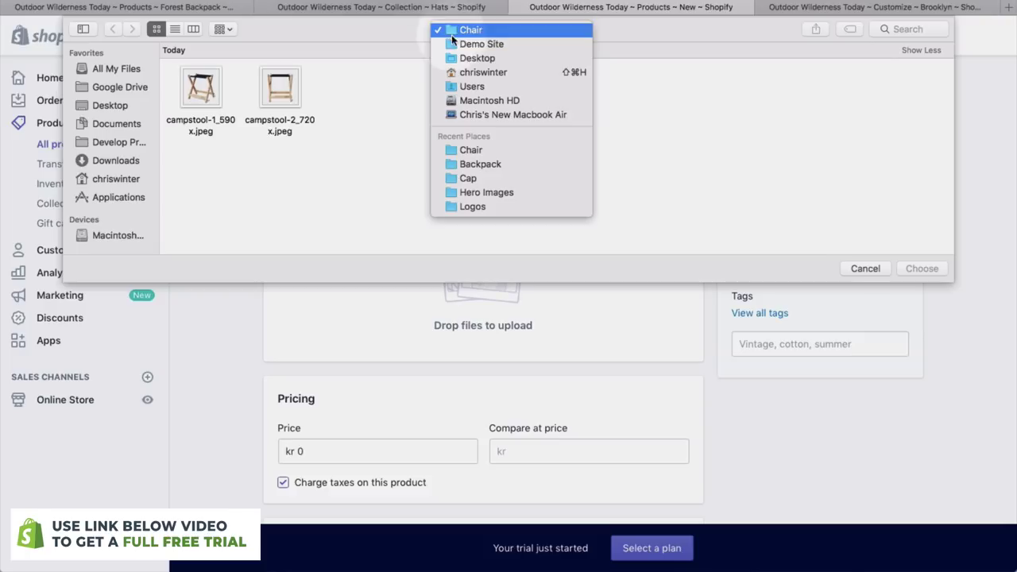
{"action": "left_click", "coordinate": [469, 36]}
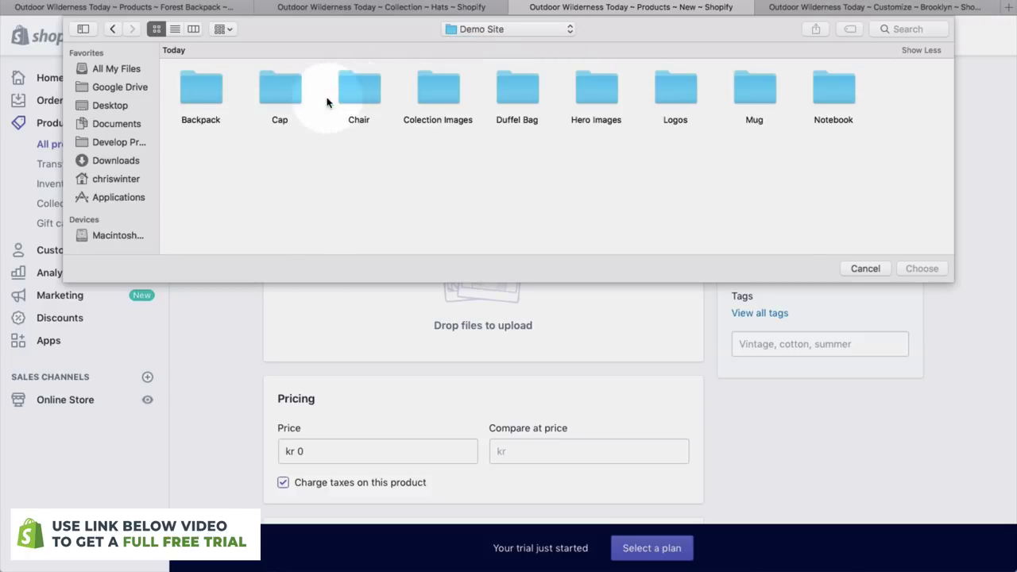
{"action": "double_click", "coordinate": [754, 91]}
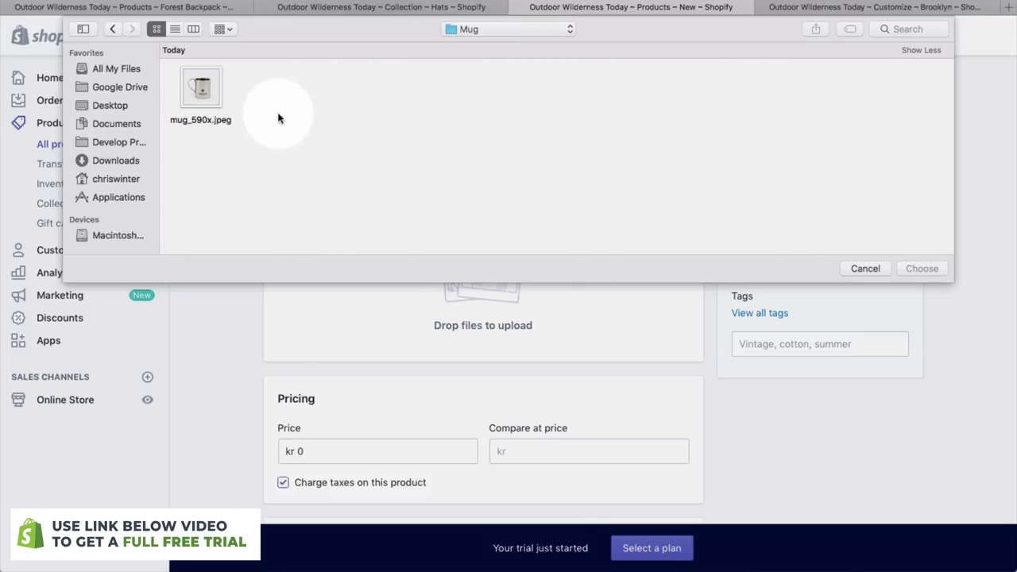
{"action": "left_click", "coordinate": [211, 102]}
{"action": "double_click", "coordinate": [213, 104]}
Step: Enter the mug's price with a compare-at price of 60 and save the new product
{"action": "scroll", "coordinate": [520, 313], "scroll_direction": "down", "scroll_amount": 3}
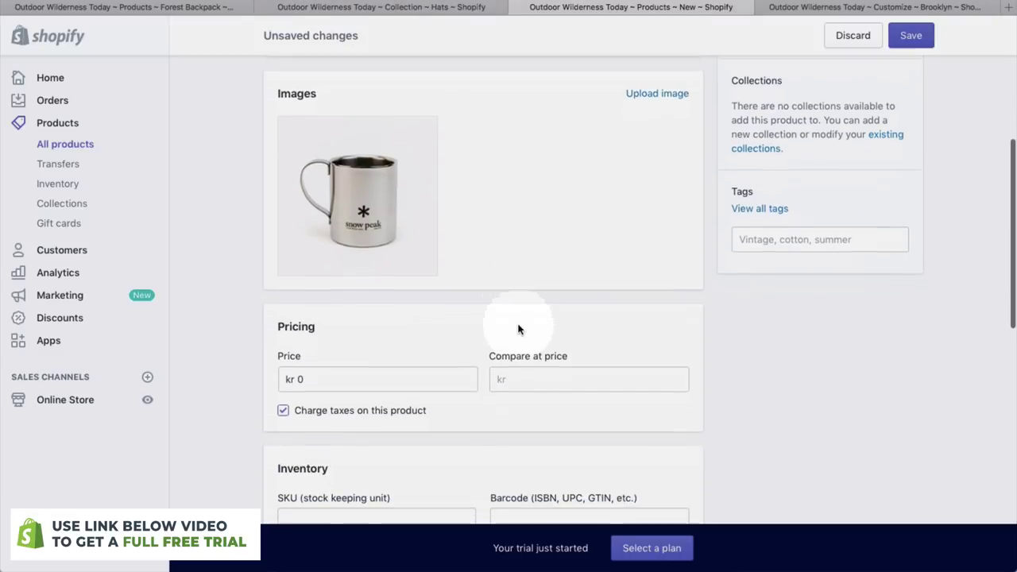
{"action": "left_click", "coordinate": [401, 367]}
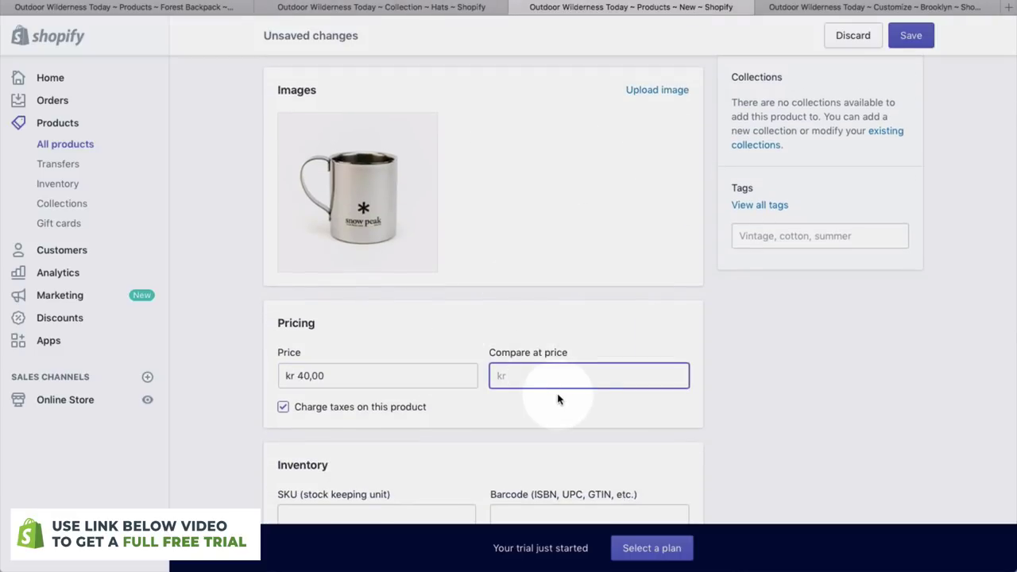
{"action": "scroll", "coordinate": [787, 424], "scroll_direction": "down", "scroll_amount": 5}
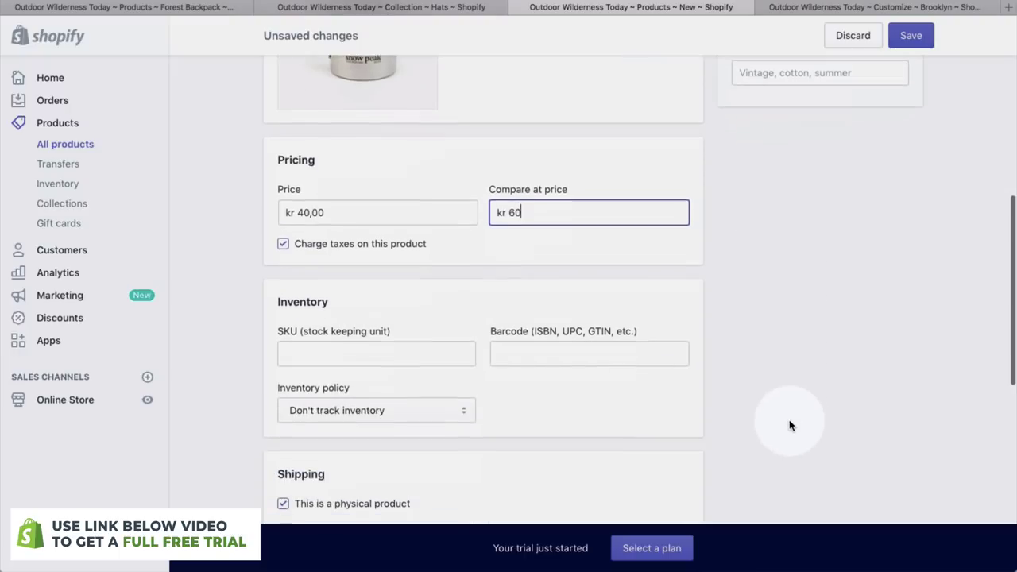
{"action": "left_click", "coordinate": [790, 371]}
{"action": "scroll", "coordinate": [790, 371], "scroll_direction": "down", "scroll_amount": 4}
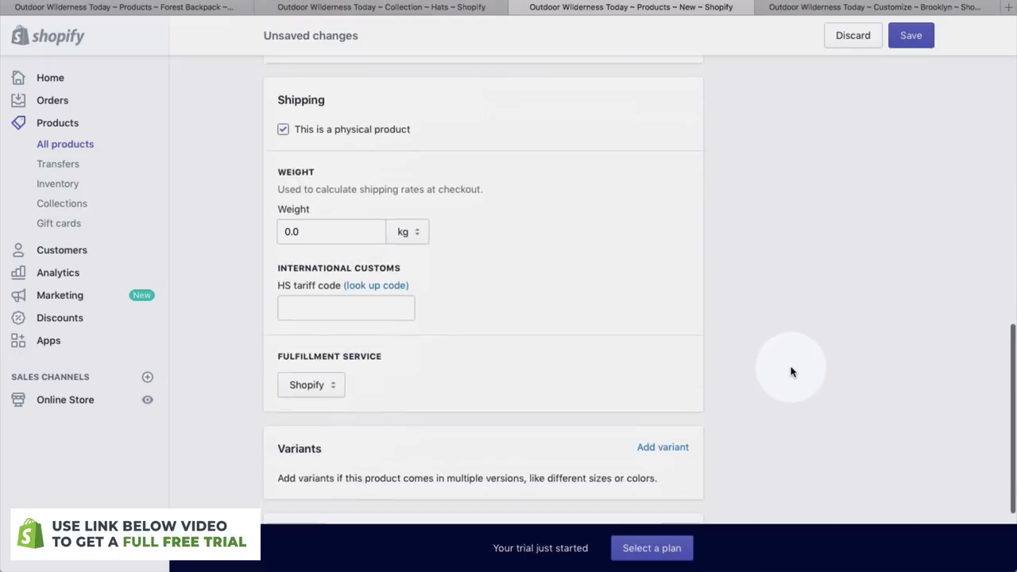
{"action": "scroll", "coordinate": [789, 368], "scroll_direction": "up", "scroll_amount": 2}
{"action": "scroll", "coordinate": [789, 368], "scroll_direction": "down", "scroll_amount": 5}
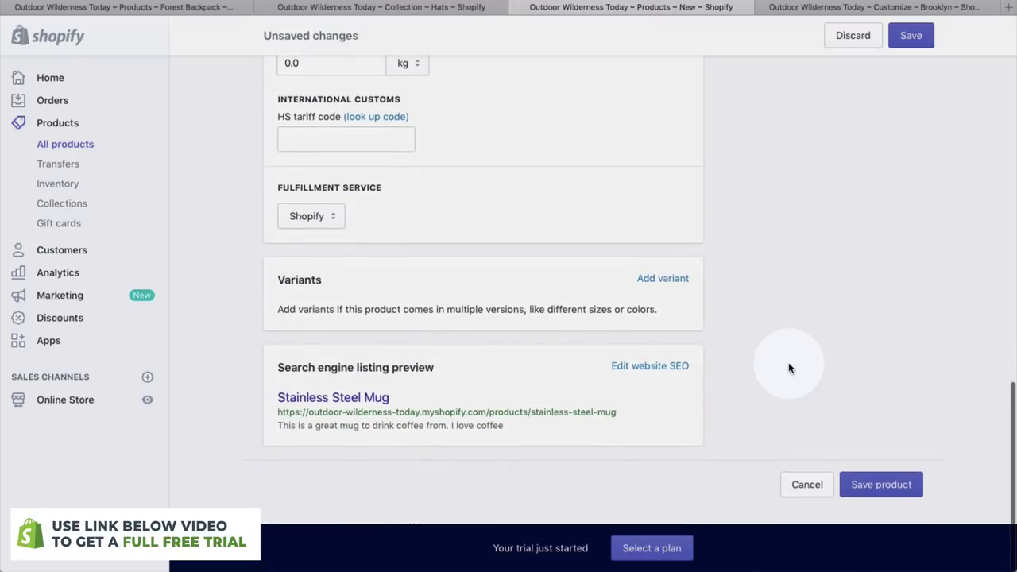
{"action": "scroll", "coordinate": [788, 338], "scroll_direction": "up", "scroll_amount": 10}
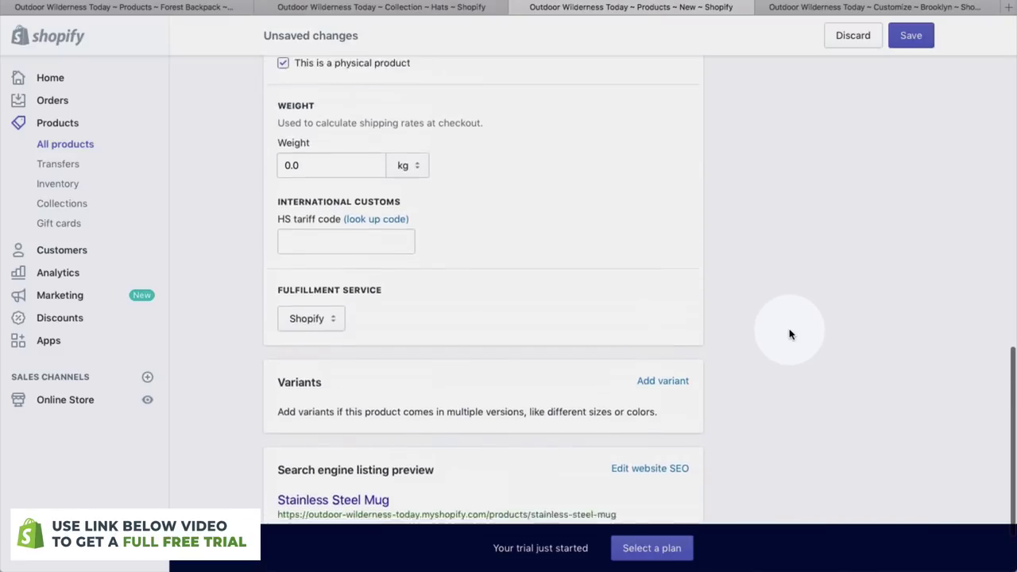
{"action": "left_click", "coordinate": [911, 36]}
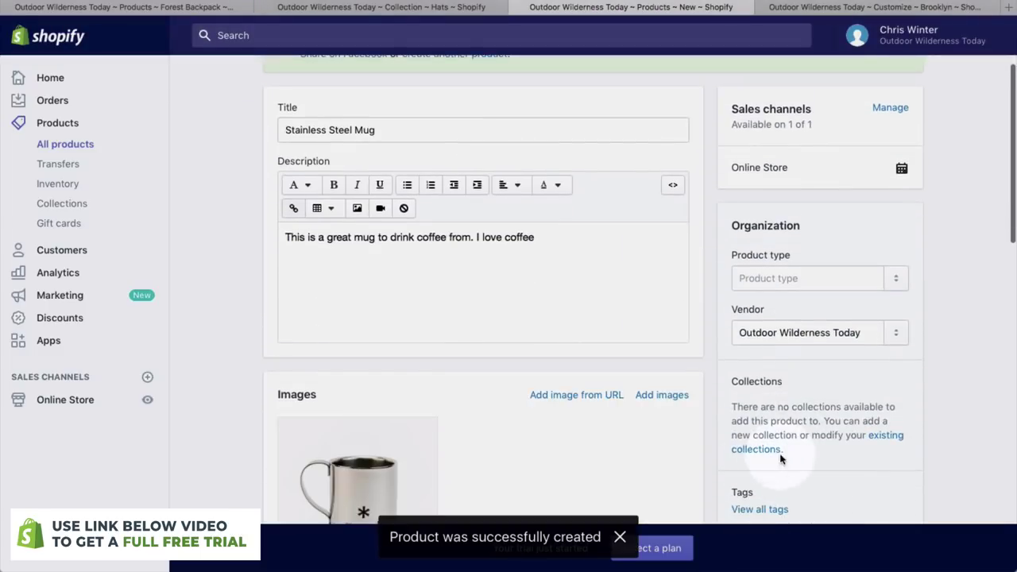
{"action": "scroll", "coordinate": [767, 425], "scroll_direction": "up", "scroll_amount": 3}
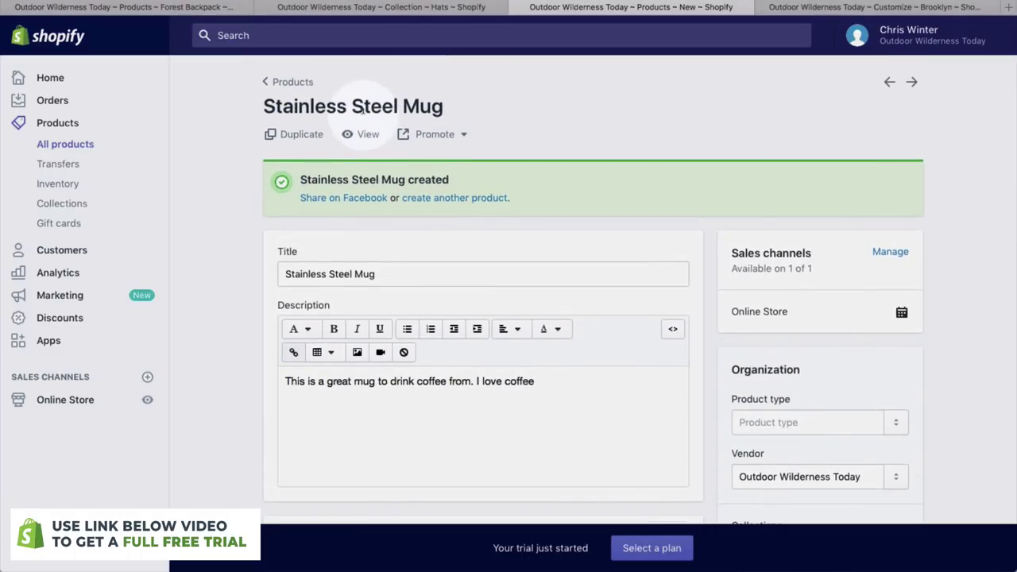
{"action": "left_click", "coordinate": [366, 134]}
Step: On the Stainless Steel Mug storefront page, add it to the cart and close the cart drawer
{"action": "left_click", "coordinate": [754, 8]}
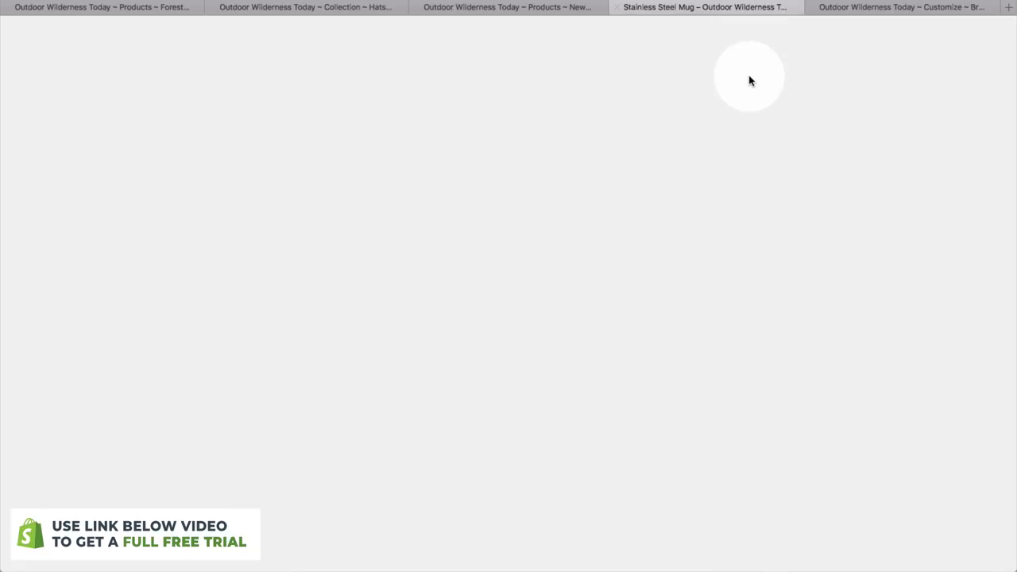
{"action": "scroll", "coordinate": [424, 317], "scroll_direction": "down", "scroll_amount": 3}
{"action": "scroll", "coordinate": [424, 317], "scroll_direction": "up", "scroll_amount": 2}
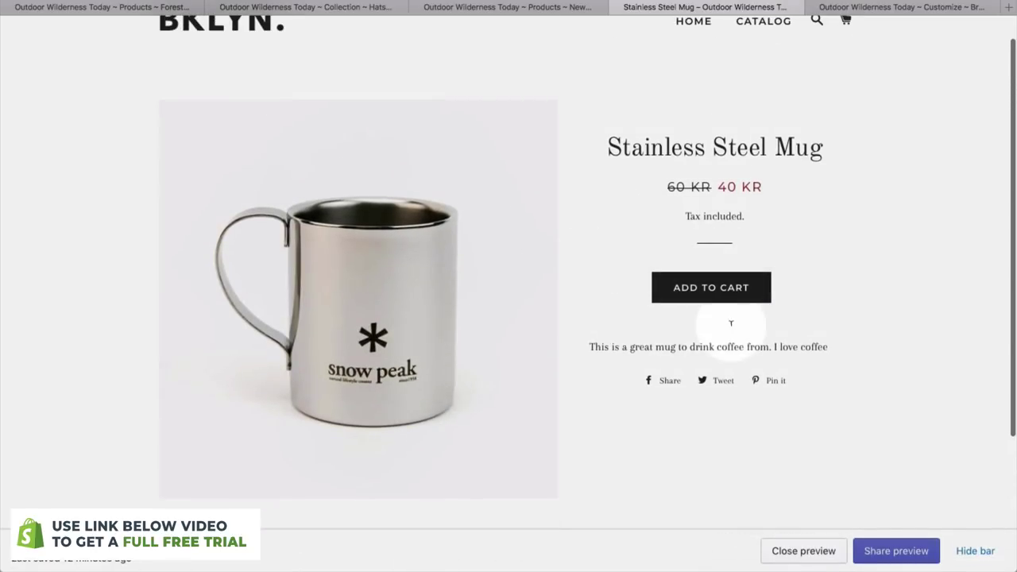
{"action": "left_click", "coordinate": [713, 289]}
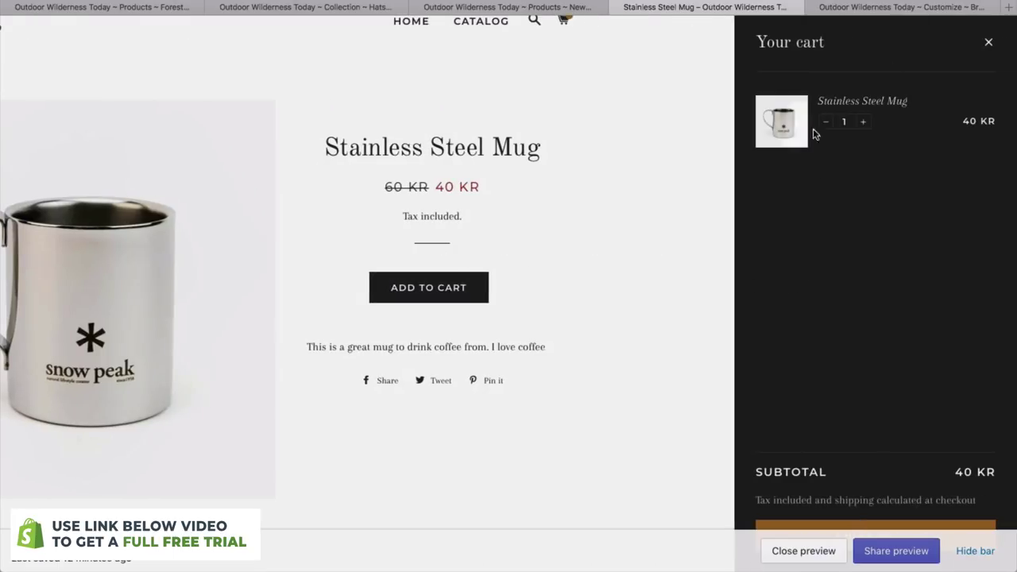
{"action": "left_click", "coordinate": [988, 43]}
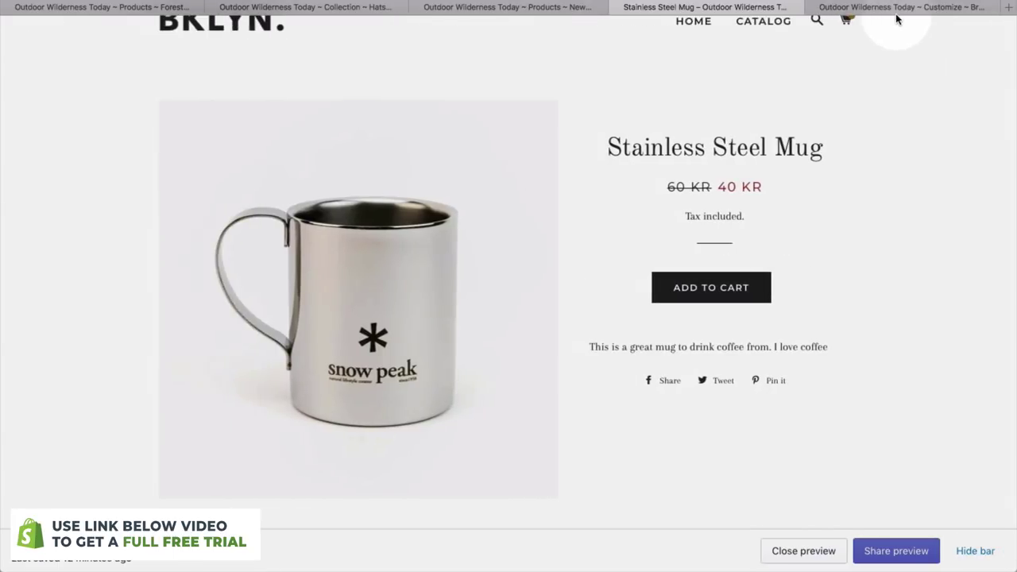
Step: Switch browser tabs back to the Shopify admin Home dashboard
{"action": "left_click", "coordinate": [900, 8]}
{"action": "key", "text": "ctrl+shift+Tab"}
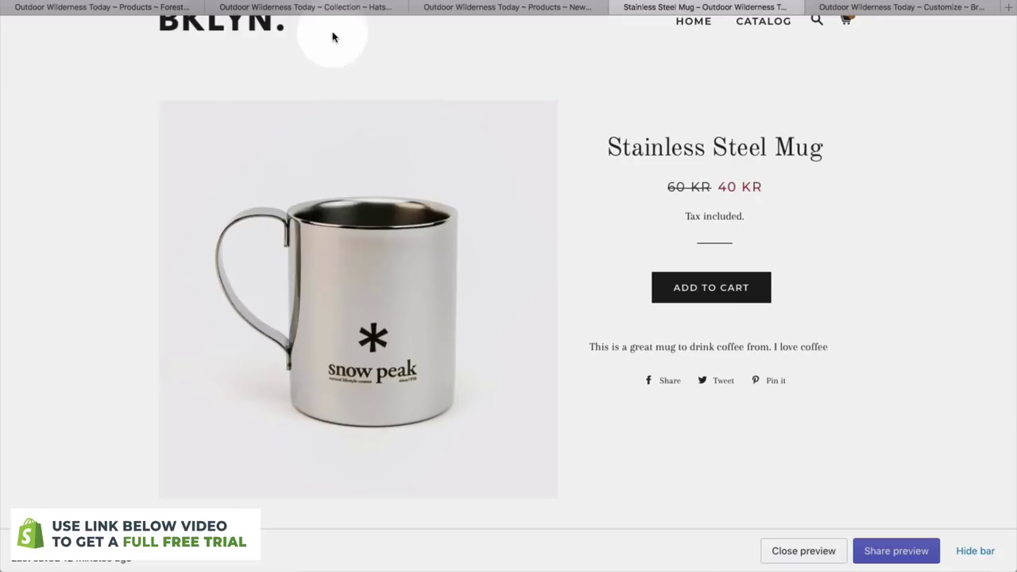
{"action": "scroll", "coordinate": [331, 39], "scroll_direction": "up", "scroll_amount": 1}
{"action": "key", "text": "ctrl+shift+Tab"}
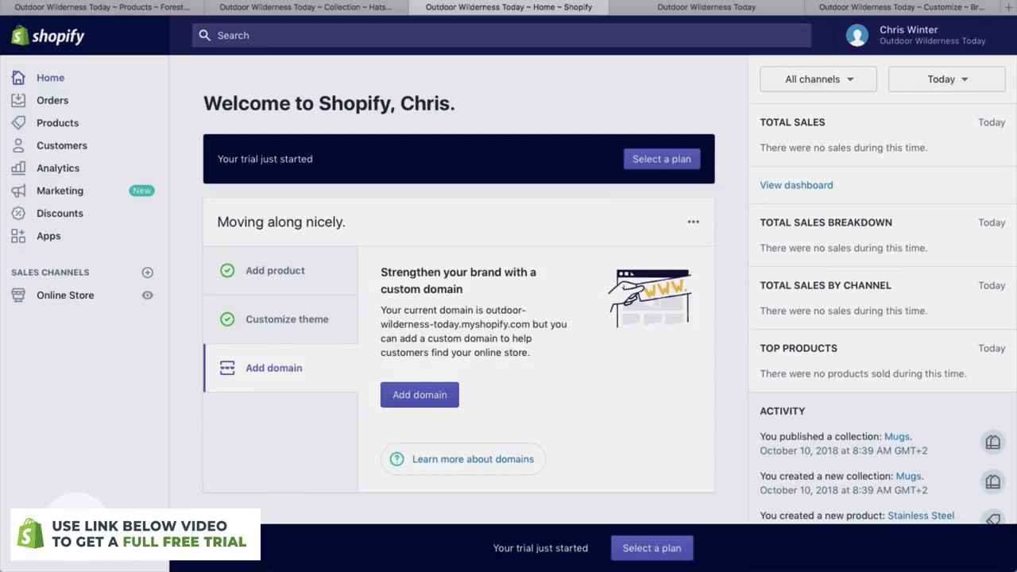
Step: In General settings, copy the store name into the Legal name of business field
{"action": "left_click", "coordinate": [47, 555]}
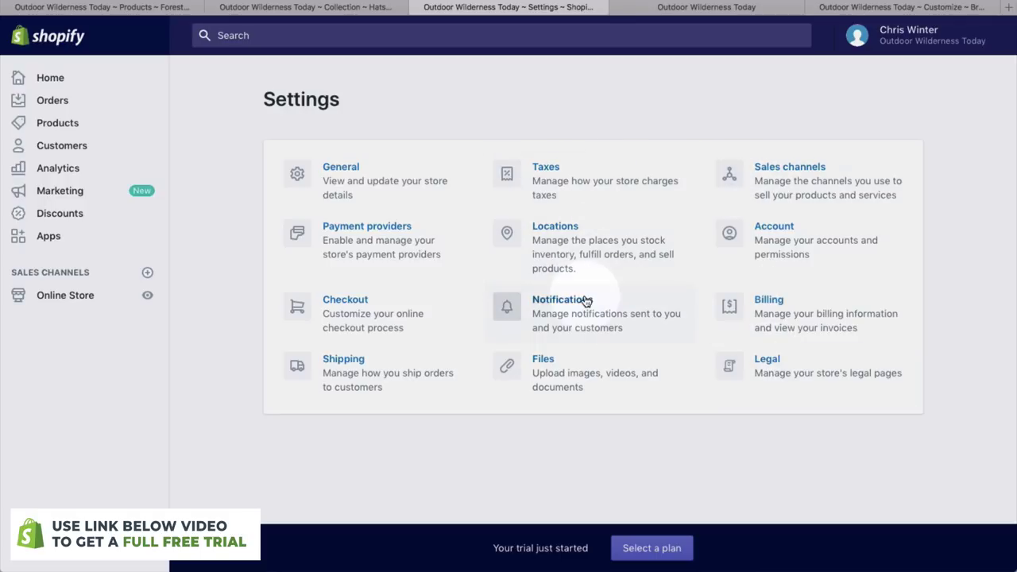
{"action": "left_click", "coordinate": [391, 185]}
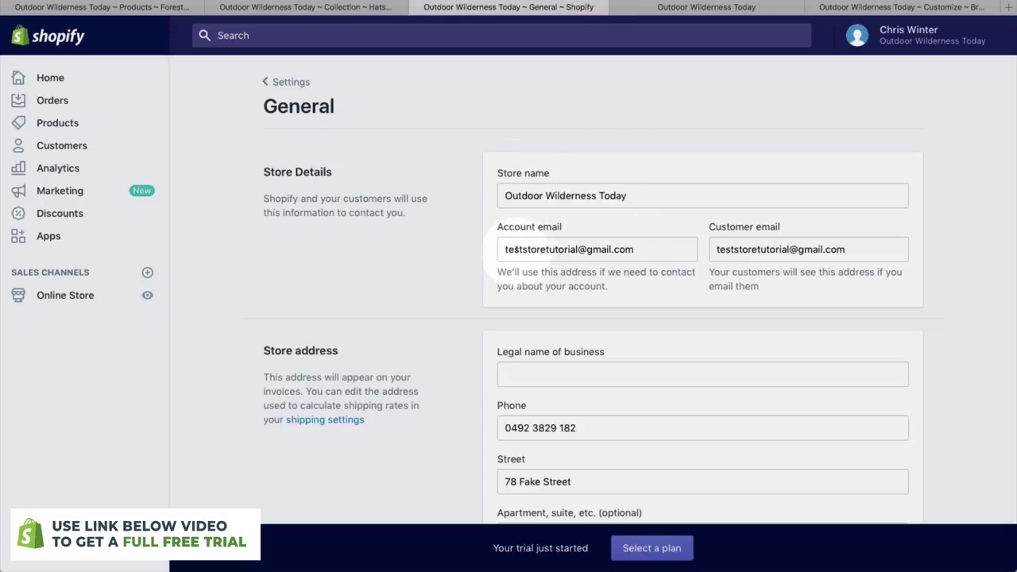
{"action": "scroll", "coordinate": [786, 251], "scroll_direction": "down", "scroll_amount": 1}
{"action": "scroll", "coordinate": [789, 254], "scroll_direction": "down", "scroll_amount": 3}
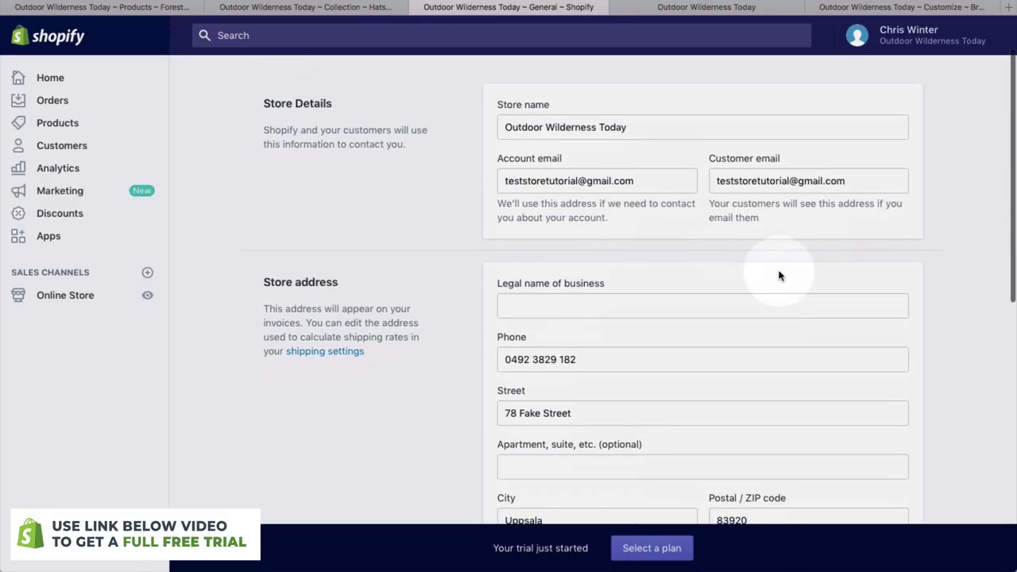
{"action": "scroll", "coordinate": [649, 301], "scroll_direction": "down", "scroll_amount": 4}
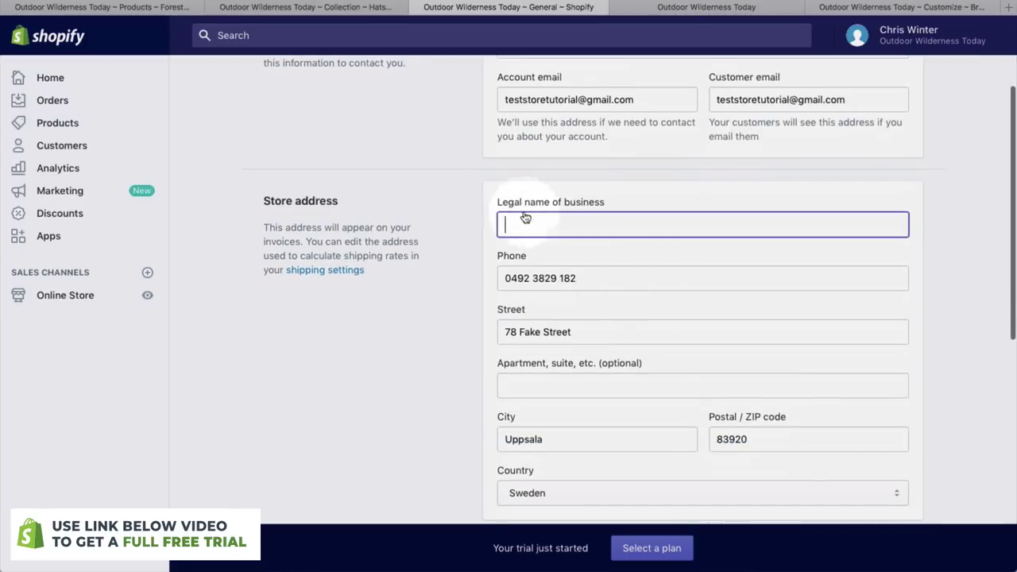
{"action": "scroll", "coordinate": [619, 259], "scroll_direction": "up", "scroll_amount": 5}
{"action": "triple_click", "coordinate": [576, 154]}
{"action": "key", "text": "super+c"}
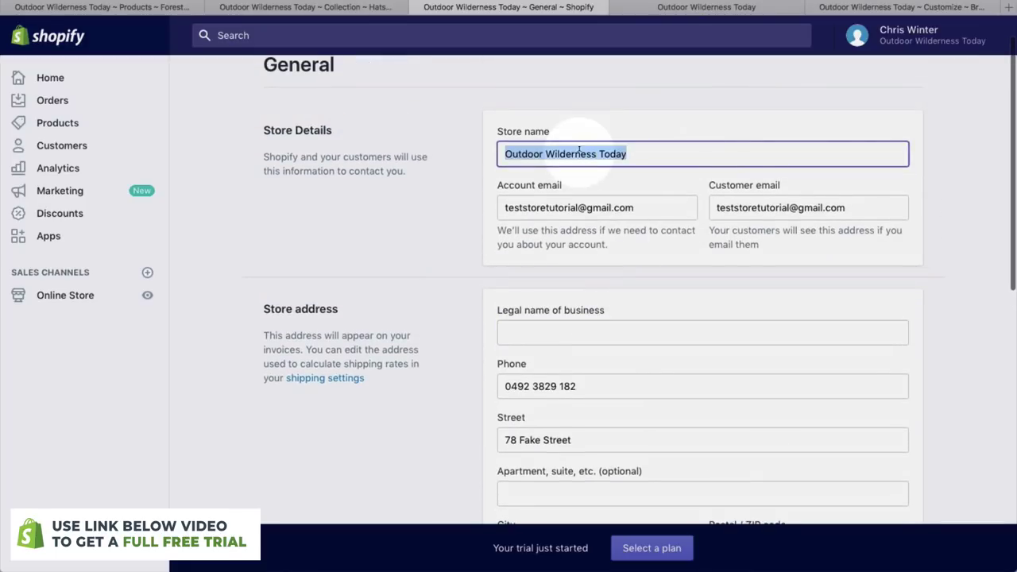
{"action": "left_click", "coordinate": [595, 329]}
{"action": "key", "text": "super+v"}
Step: Set the store currency to United States Dollars (USD) and go back to Settings
{"action": "scroll", "coordinate": [595, 328], "scroll_direction": "down", "scroll_amount": 10}
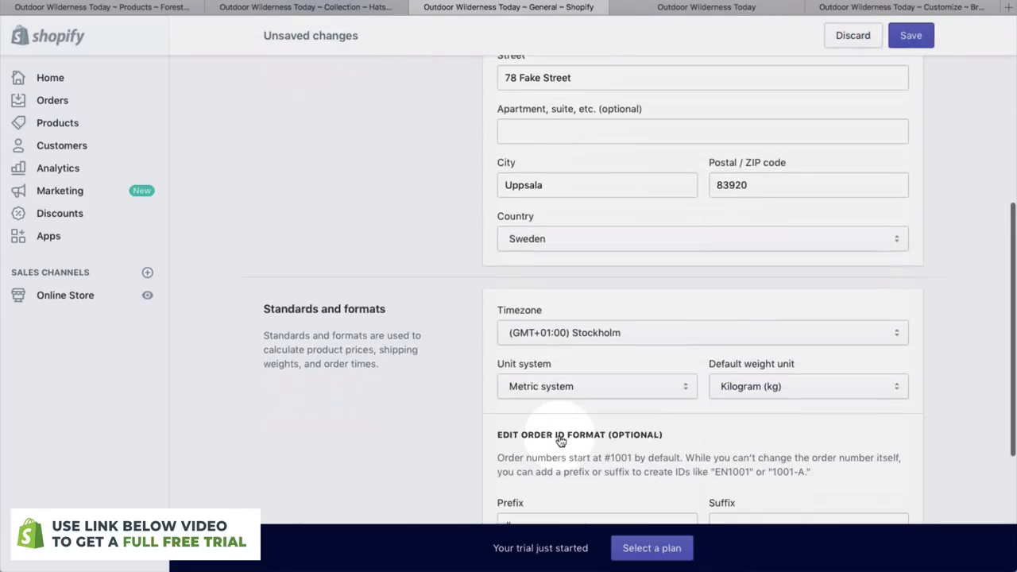
{"action": "scroll", "coordinate": [579, 336], "scroll_direction": "down", "scroll_amount": 1}
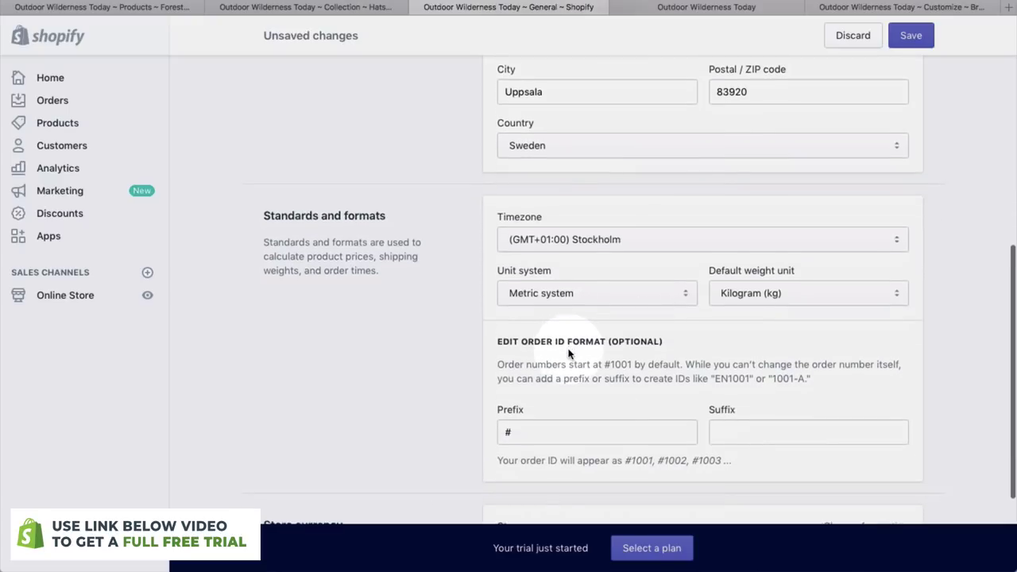
{"action": "scroll", "coordinate": [567, 352], "scroll_direction": "up", "scroll_amount": 4}
{"action": "scroll", "coordinate": [568, 354], "scroll_direction": "up", "scroll_amount": 2}
{"action": "scroll", "coordinate": [572, 365], "scroll_direction": "down", "scroll_amount": 9}
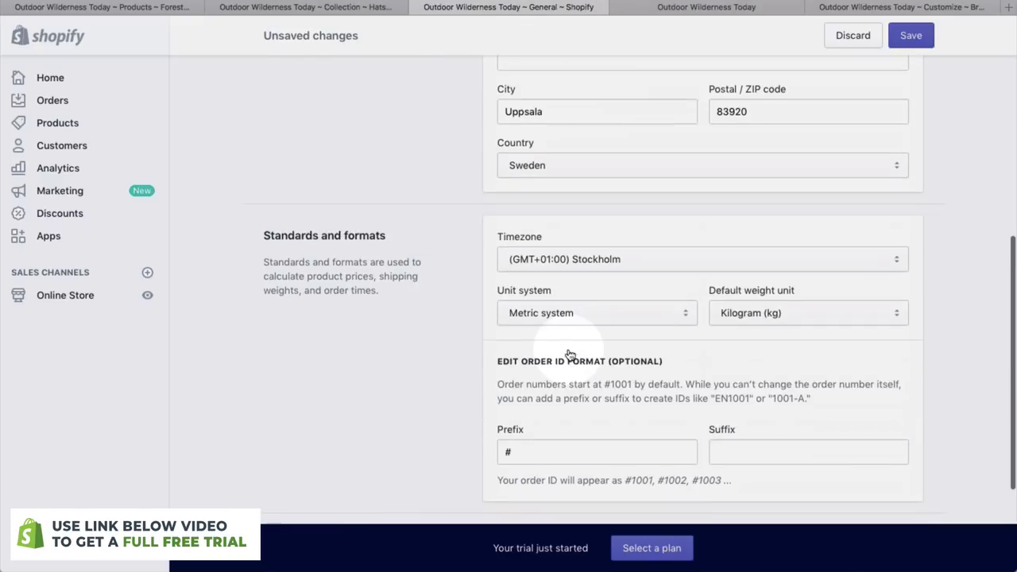
{"action": "left_click", "coordinate": [583, 391]}
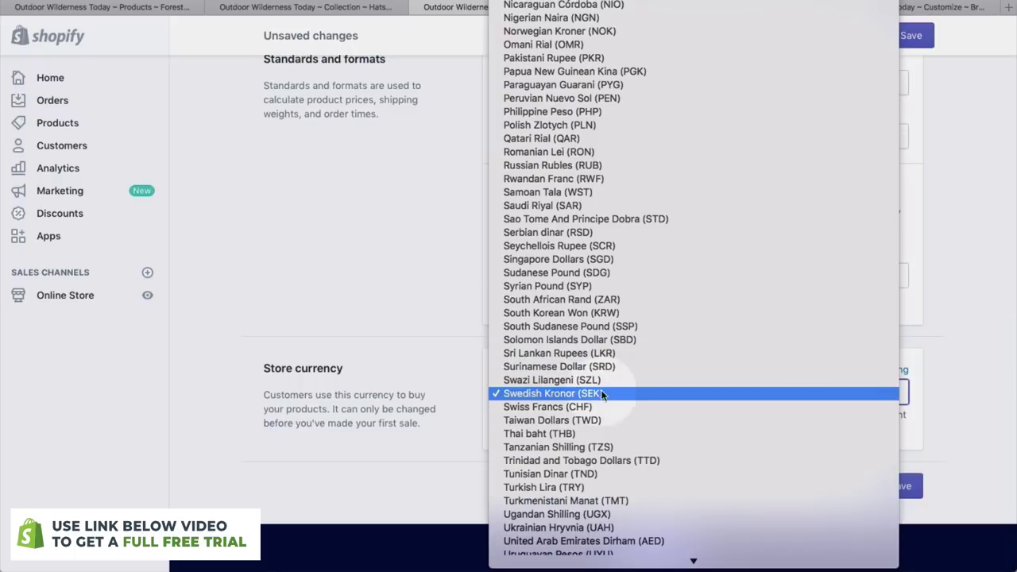
{"action": "scroll", "coordinate": [609, 393], "scroll_direction": "up", "scroll_amount": 15}
{"action": "scroll", "coordinate": [609, 405], "scroll_direction": "down", "scroll_amount": 15}
{"action": "scroll", "coordinate": [609, 421], "scroll_direction": "up", "scroll_amount": 15}
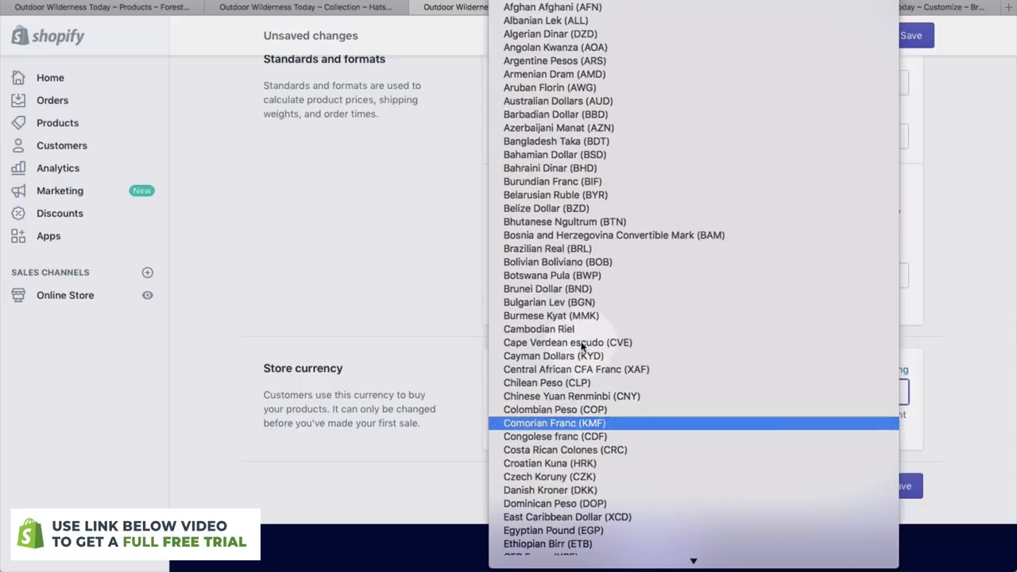
{"action": "key", "text": "Escape"}
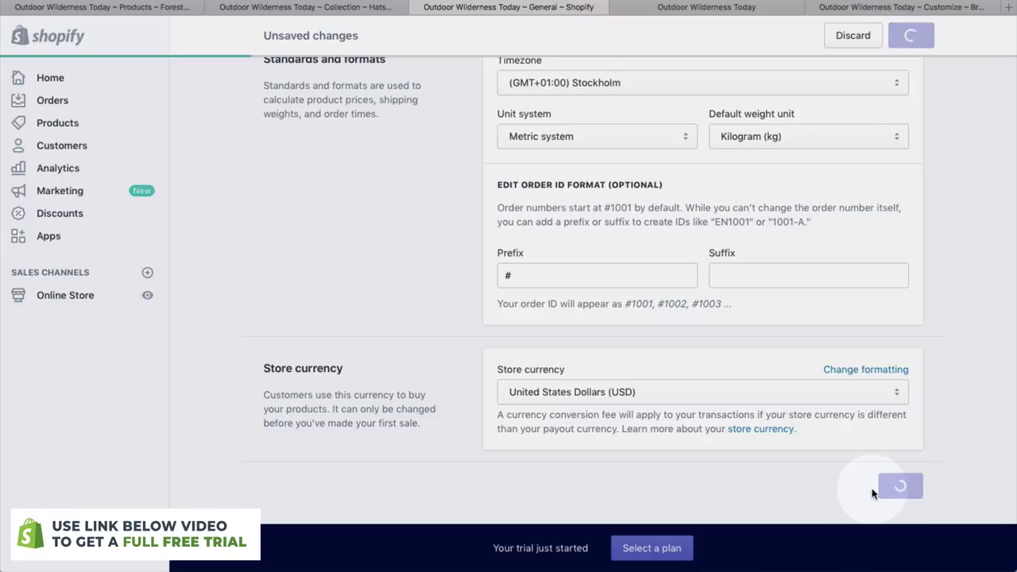
{"action": "scroll", "coordinate": [762, 382], "scroll_direction": "up", "scroll_amount": 10}
{"action": "left_click", "coordinate": [296, 82]}
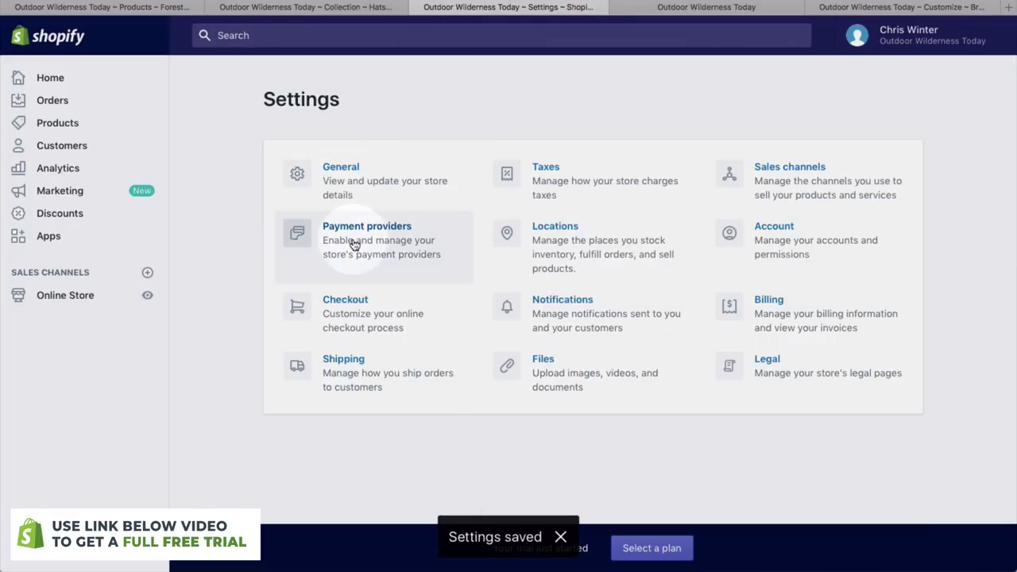
Step: Open Payment providers and expand the PayPal Express Checkout settings
{"action": "left_click", "coordinate": [354, 244]}
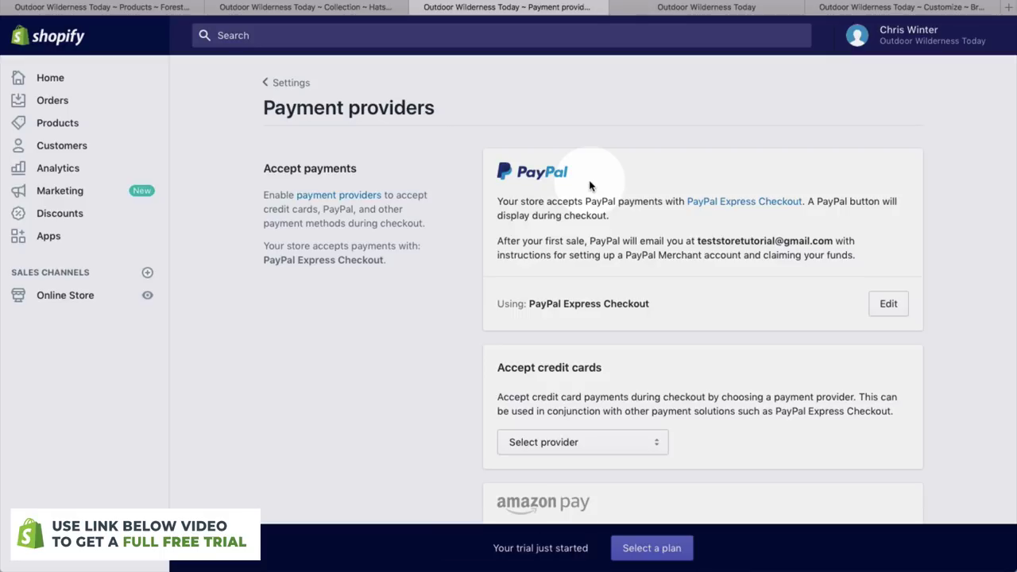
{"action": "left_click", "coordinate": [888, 306]}
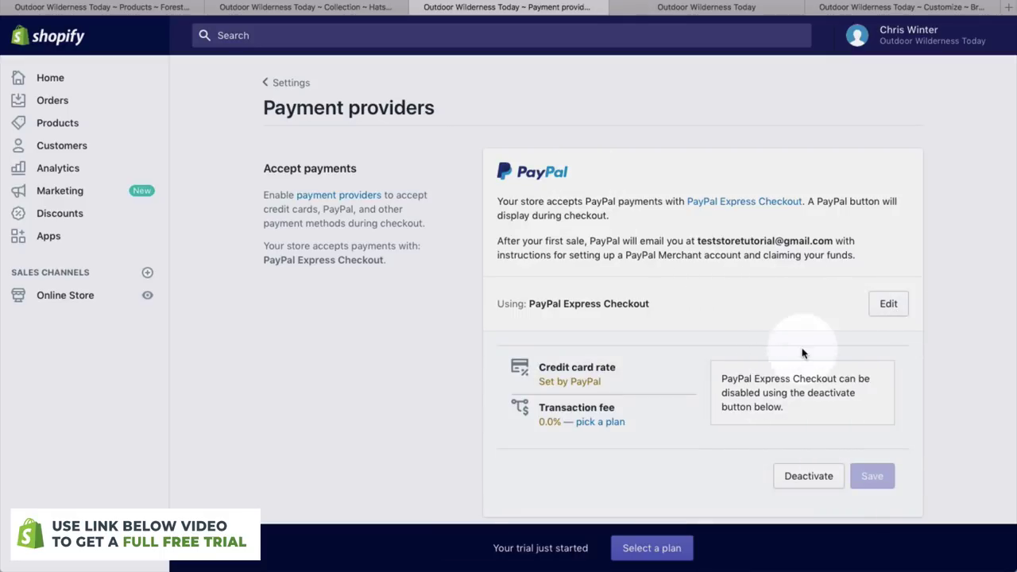
{"action": "scroll", "coordinate": [876, 308], "scroll_direction": "down", "scroll_amount": 5}
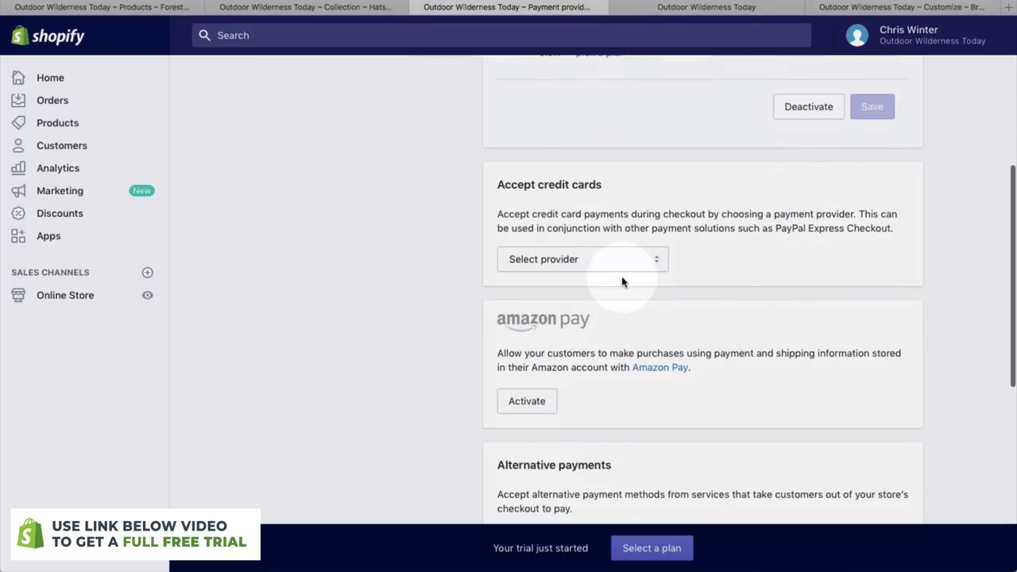
{"action": "scroll", "coordinate": [620, 282], "scroll_direction": "up", "scroll_amount": 5}
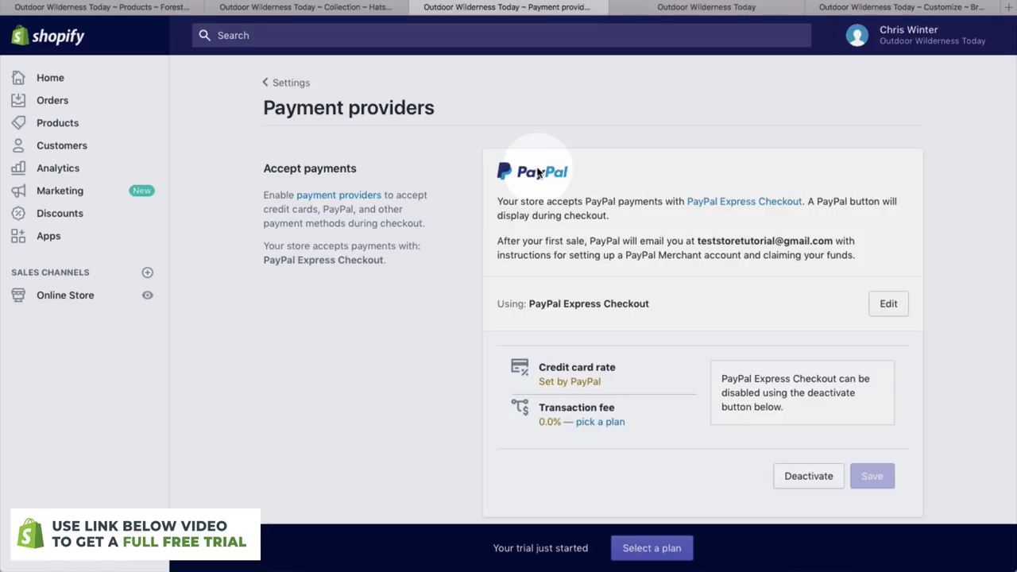
{"action": "scroll", "coordinate": [538, 174], "scroll_direction": "down", "scroll_amount": 8}
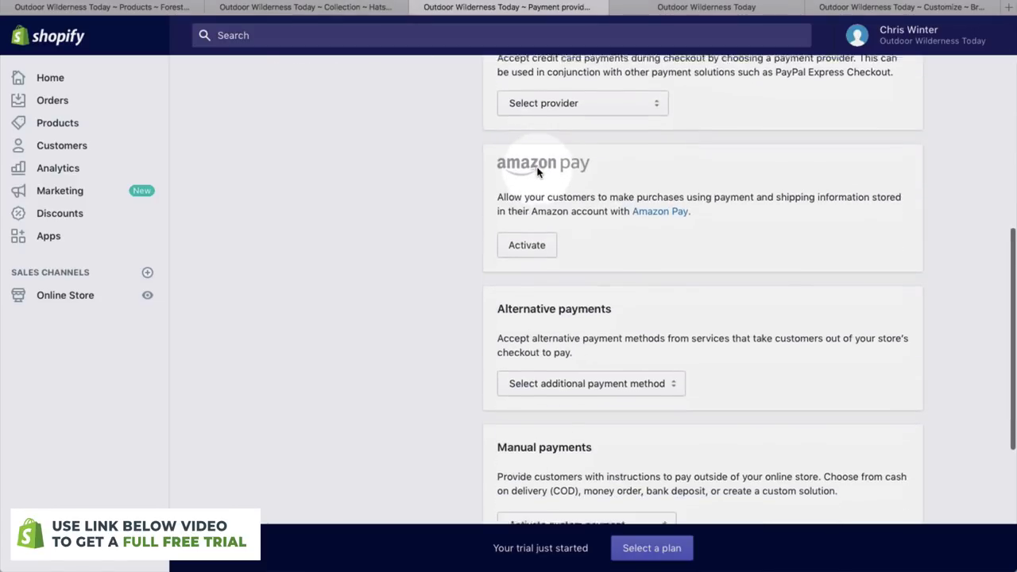
{"action": "scroll", "coordinate": [538, 173], "scroll_direction": "down", "scroll_amount": 4}
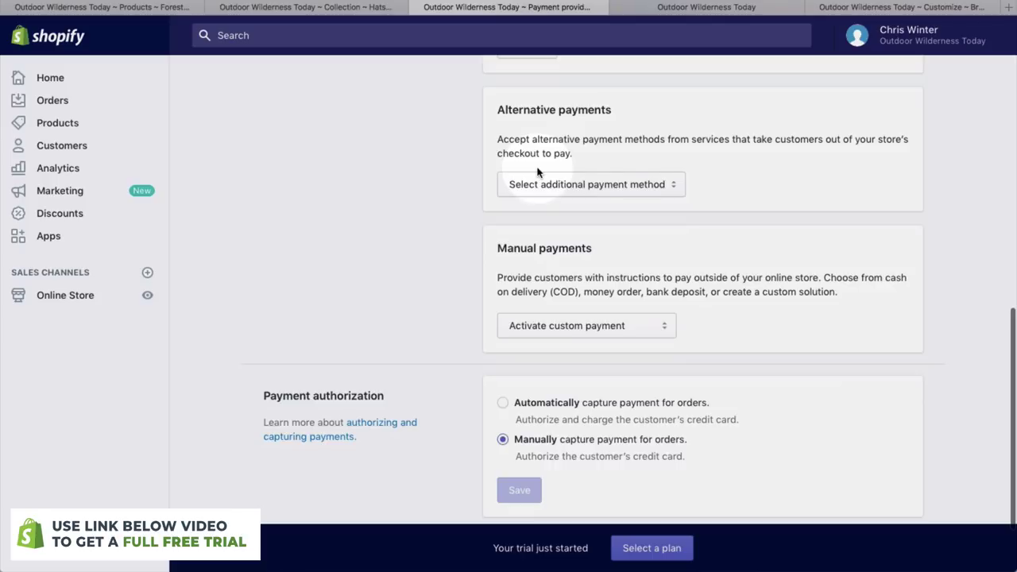
{"action": "scroll", "coordinate": [538, 175], "scroll_direction": "up", "scroll_amount": 6}
{"action": "scroll", "coordinate": [538, 183], "scroll_direction": "up", "scroll_amount": 3}
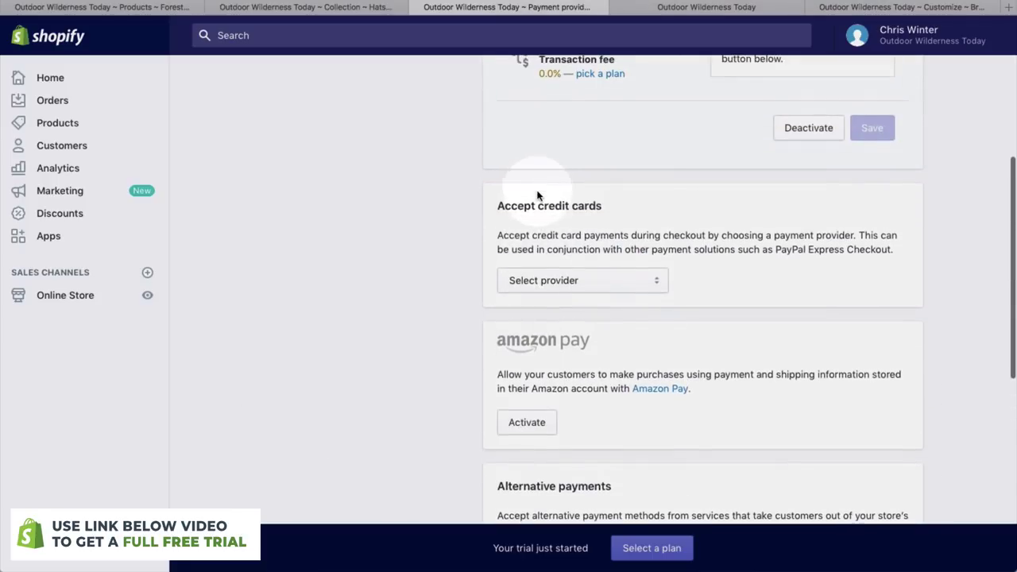
Step: Keep Stripe as the credit card provider and return to the Settings overview
{"action": "left_click", "coordinate": [546, 281]}
{"action": "left_click", "coordinate": [528, 309]}
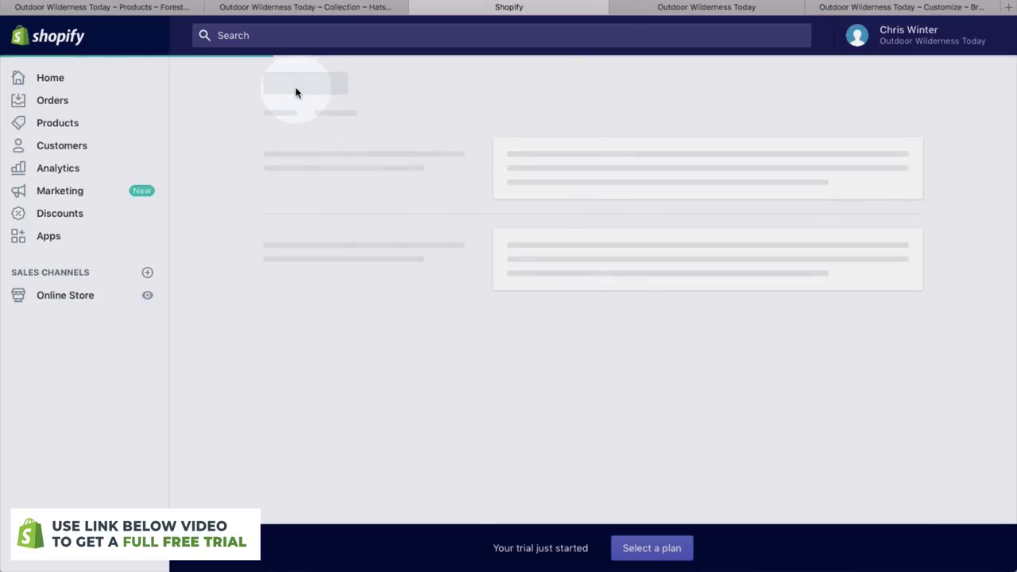
{"action": "scroll", "coordinate": [524, 374], "scroll_direction": "down", "scroll_amount": 2}
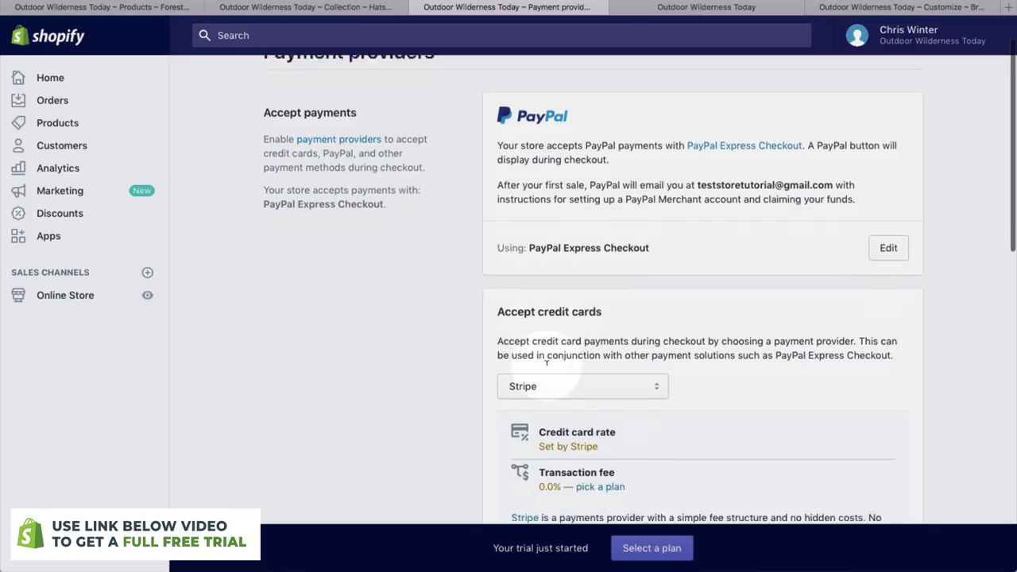
{"action": "left_click", "coordinate": [631, 386]}
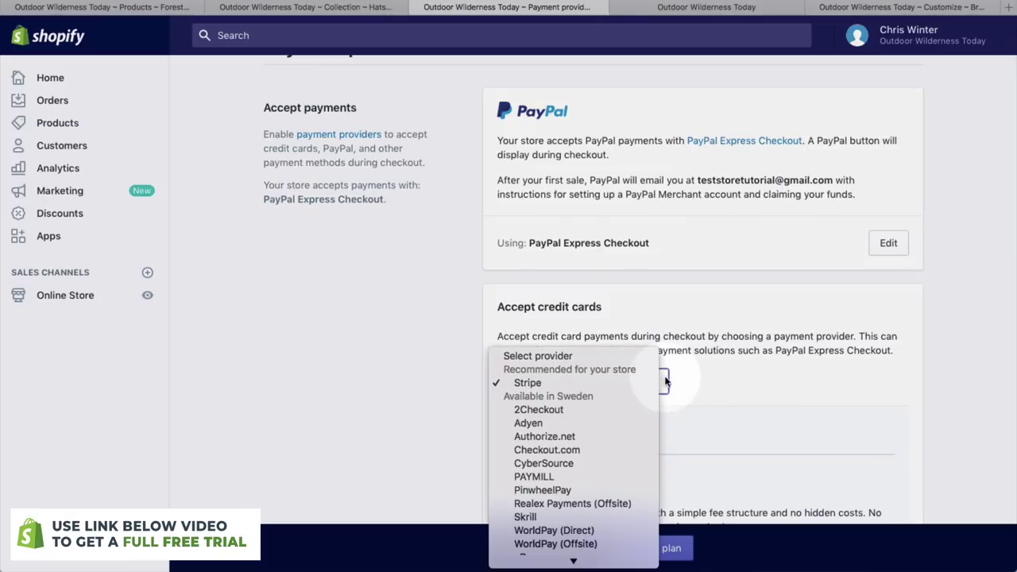
{"action": "left_click", "coordinate": [690, 382]}
{"action": "scroll", "coordinate": [405, 159], "scroll_direction": "up", "scroll_amount": 2}
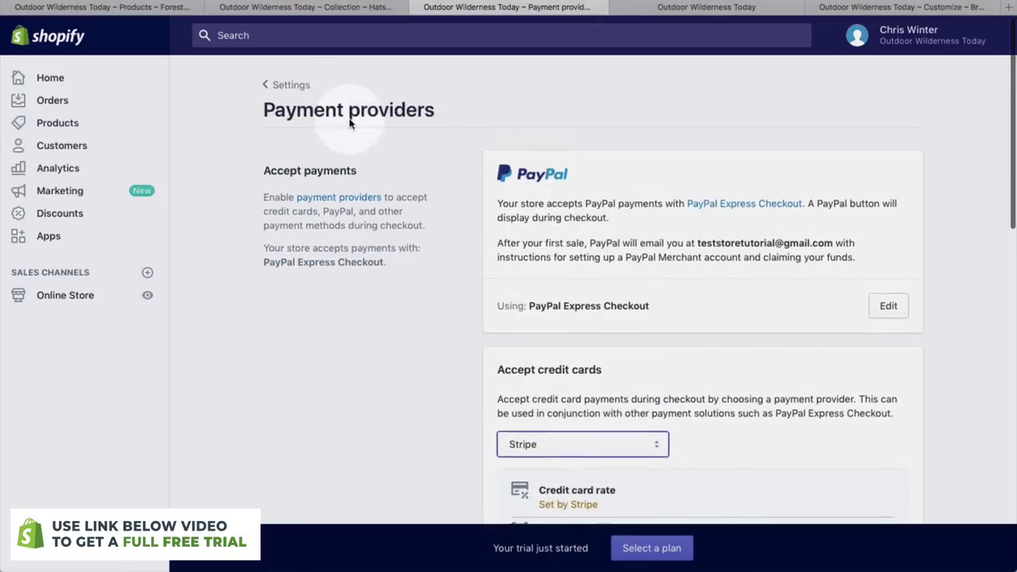
{"action": "left_click", "coordinate": [288, 85]}
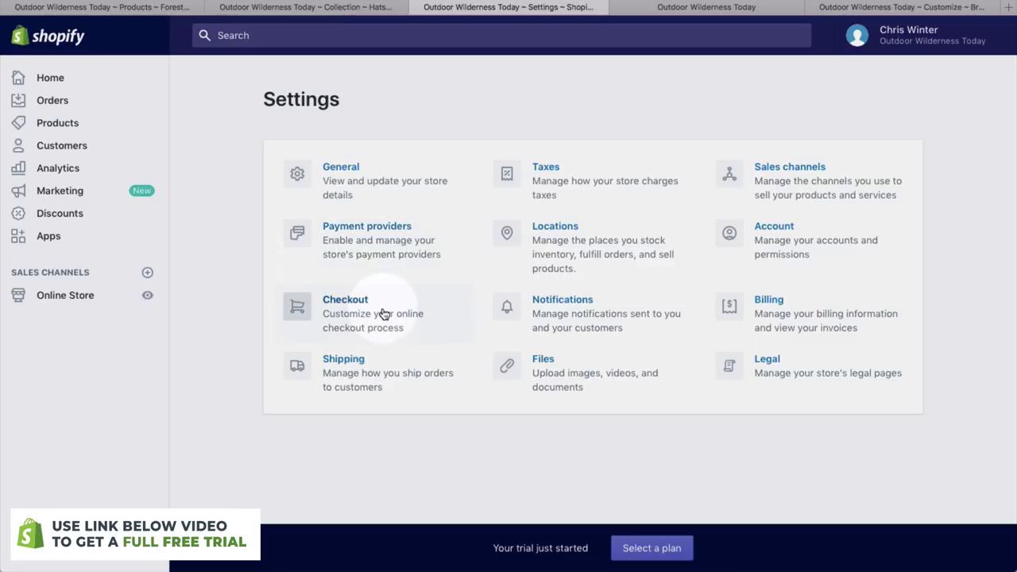
Step: In Checkout settings, make customer accounts optional
{"action": "left_click", "coordinate": [384, 317]}
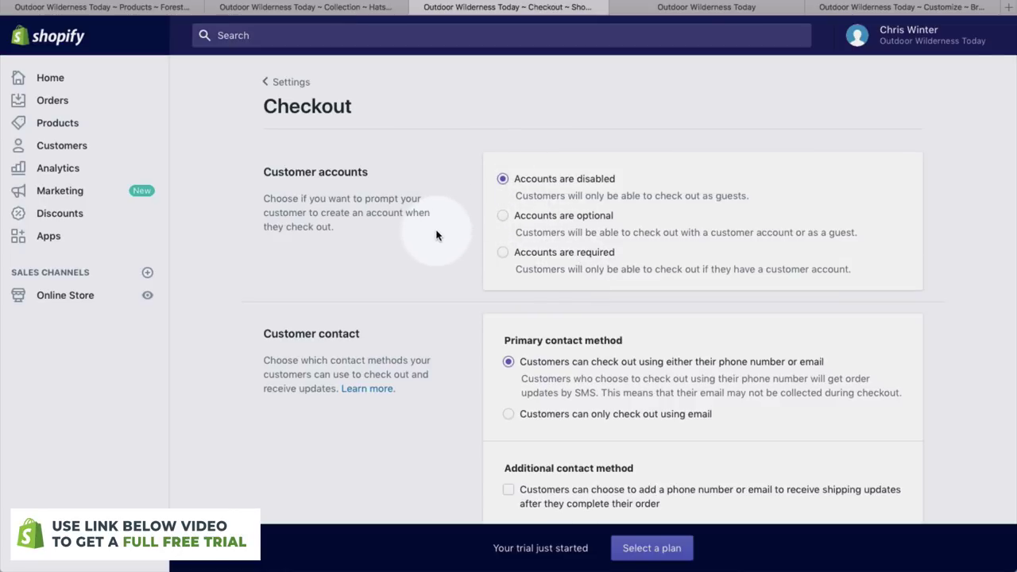
{"action": "left_click_drag", "start_coordinate": [439, 232], "coordinate": [411, 220]}
{"action": "double_click", "coordinate": [411, 145]}
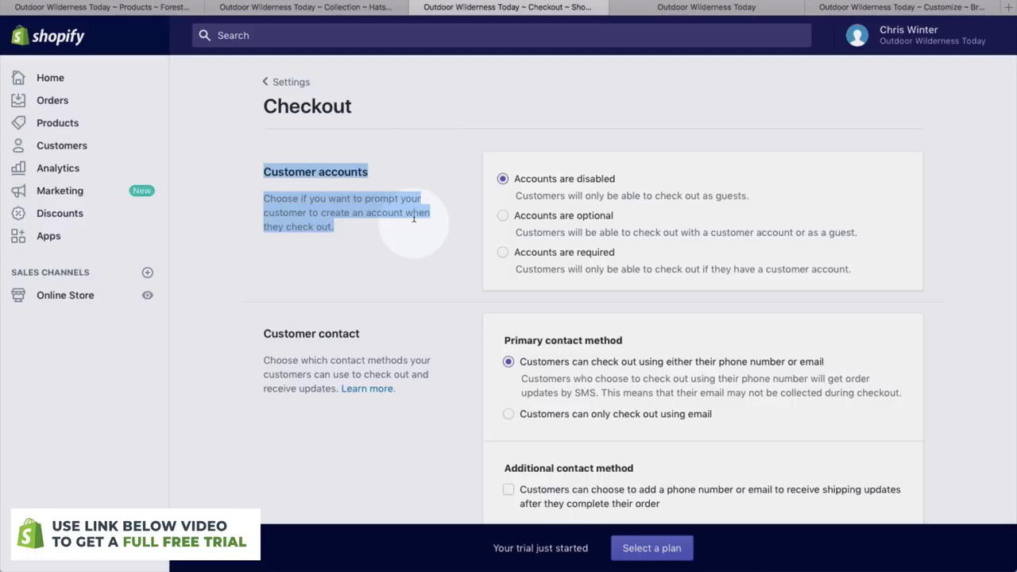
{"action": "left_click", "coordinate": [413, 223]}
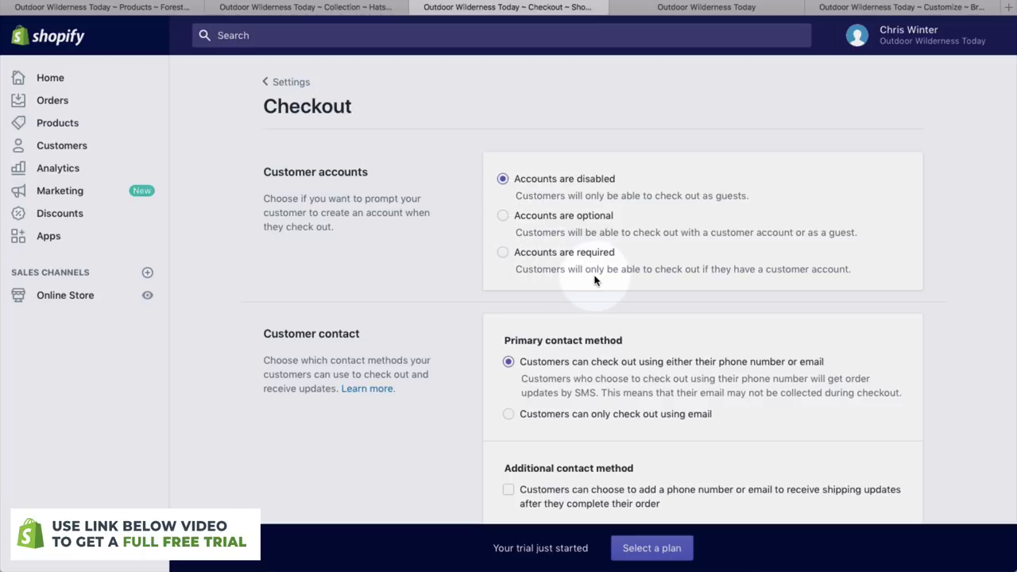
{"action": "left_click", "coordinate": [502, 216]}
{"action": "left_click_drag", "start_coordinate": [622, 222], "coordinate": [521, 211]}
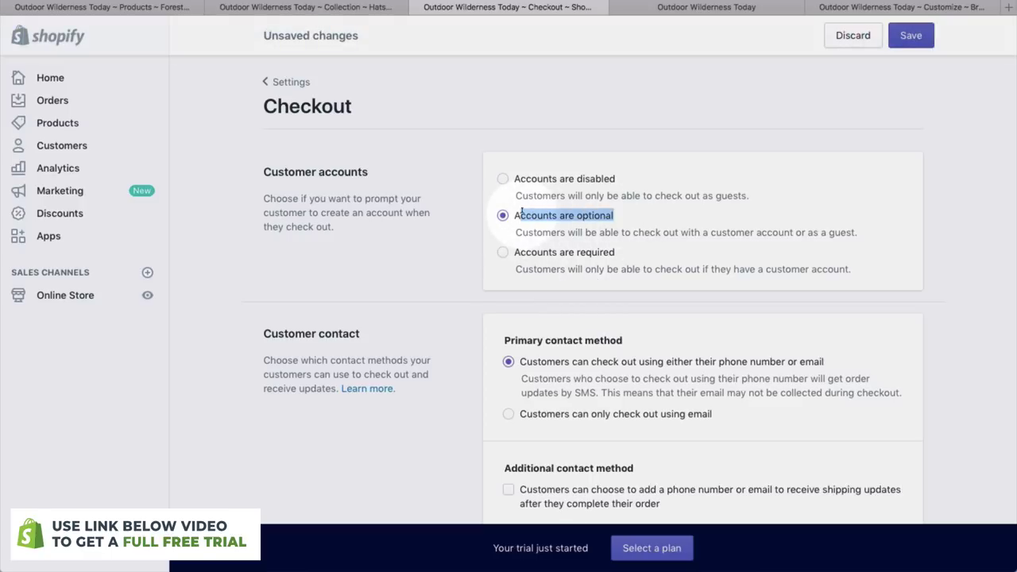
{"action": "left_click", "coordinate": [918, 251]}
{"action": "scroll", "coordinate": [919, 251], "scroll_direction": "down", "scroll_amount": 2}
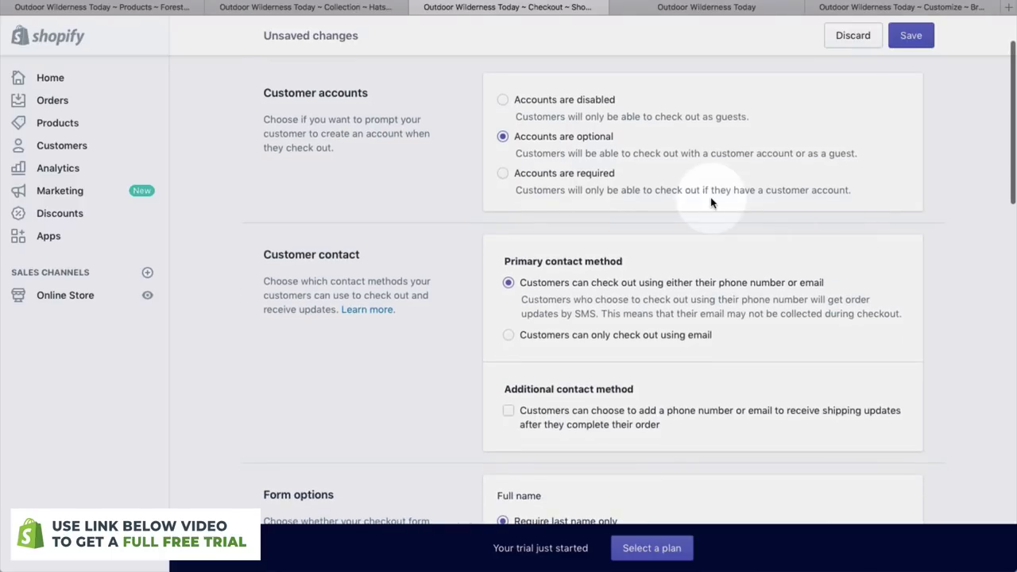
{"action": "left_click_drag", "start_coordinate": [862, 159], "coordinate": [733, 116]}
{"action": "left_click", "coordinate": [760, 150]}
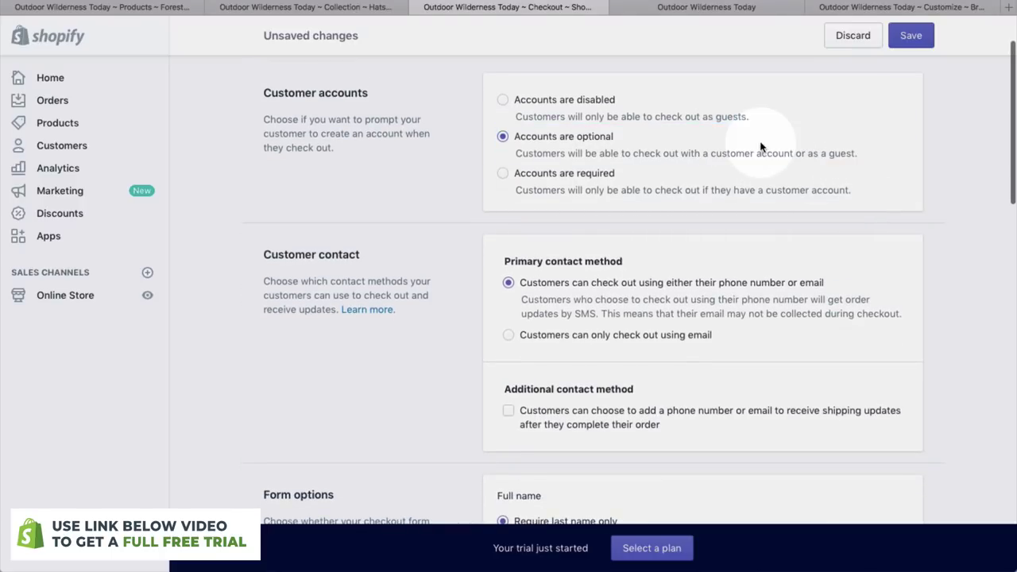
Step: Allow email-only checkout, add an additional contact method, and require first and last names
{"action": "scroll", "coordinate": [760, 149], "scroll_direction": "down", "scroll_amount": 3}
{"action": "scroll", "coordinate": [760, 147], "scroll_direction": "down", "scroll_amount": 3}
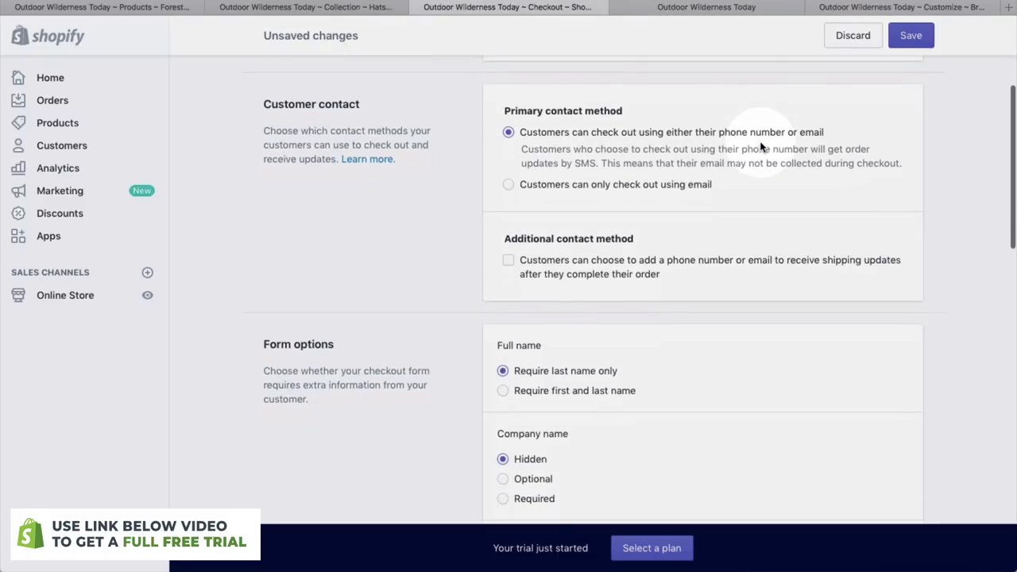
{"action": "left_click", "coordinate": [510, 185]}
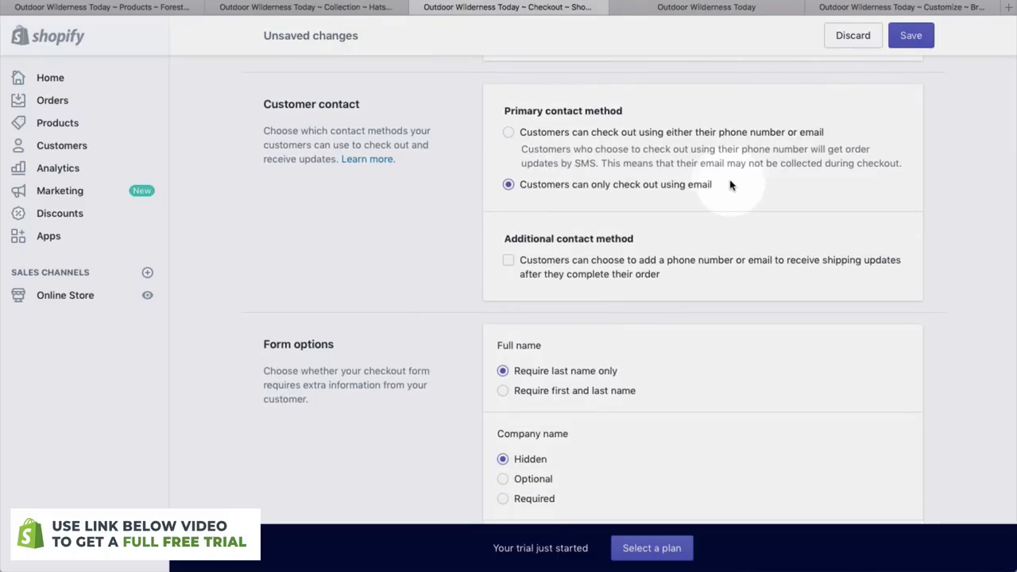
{"action": "left_click_drag", "start_coordinate": [729, 184], "coordinate": [530, 167]}
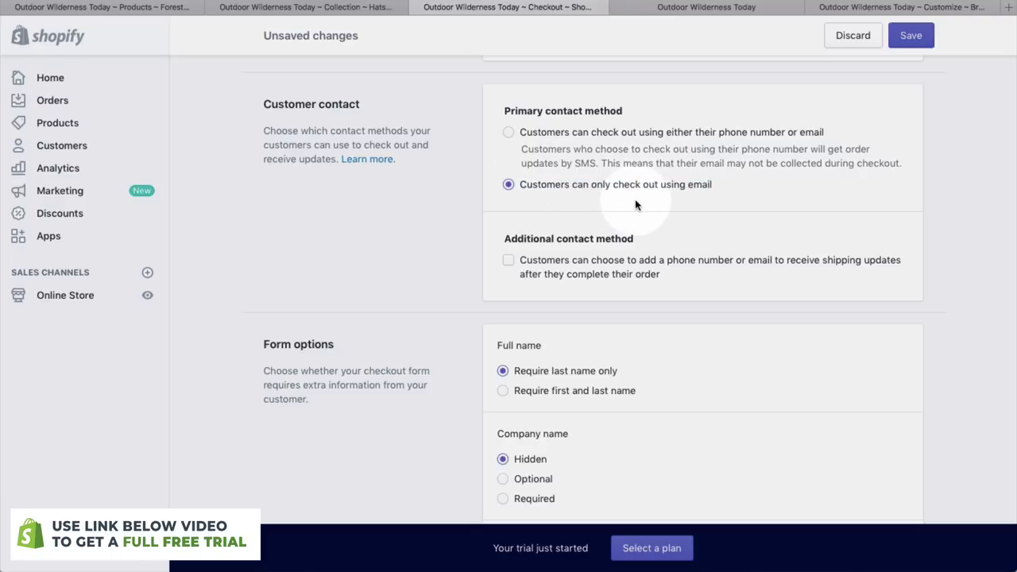
{"action": "scroll", "coordinate": [635, 205], "scroll_direction": "down", "scroll_amount": 1}
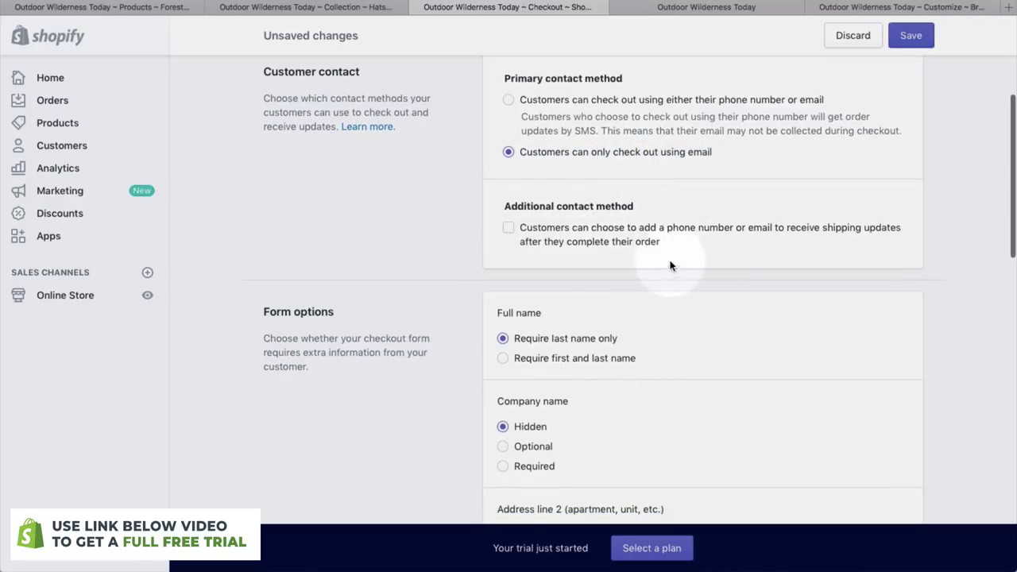
{"action": "left_click", "coordinate": [508, 228]}
{"action": "scroll", "coordinate": [513, 254], "scroll_direction": "down", "scroll_amount": 3}
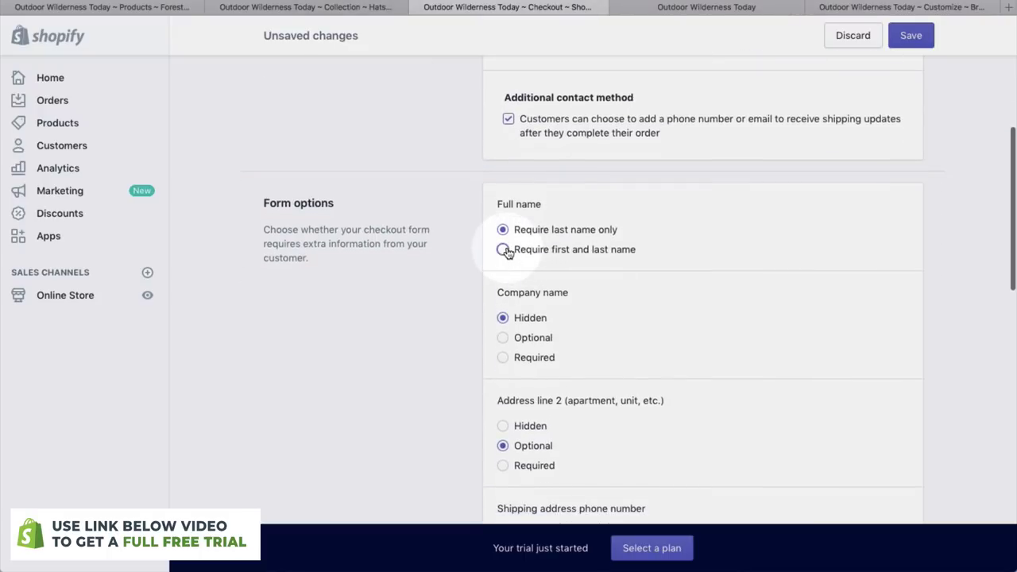
{"action": "left_click", "coordinate": [503, 250]}
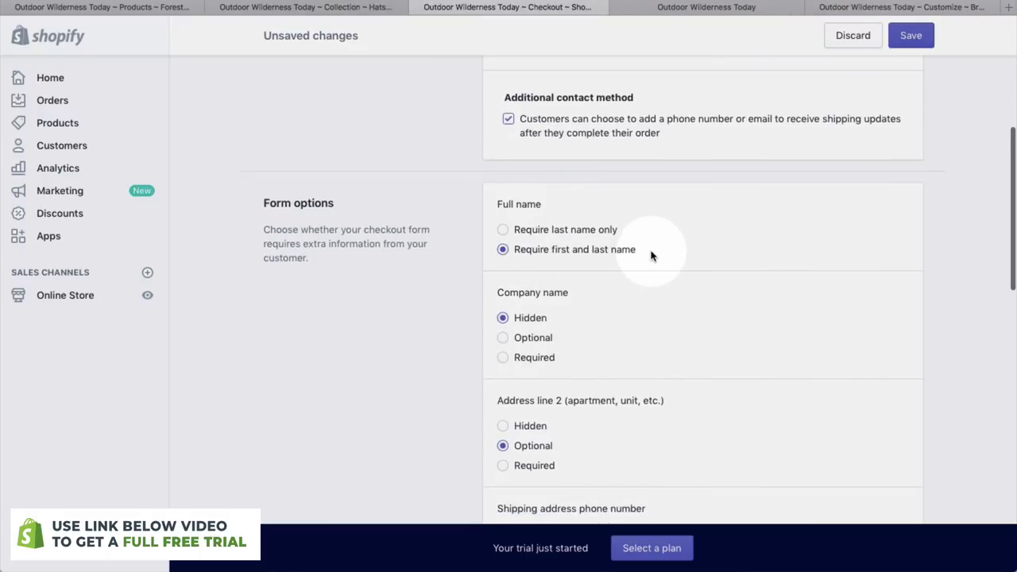
{"action": "scroll", "coordinate": [649, 255], "scroll_direction": "down", "scroll_amount": 2}
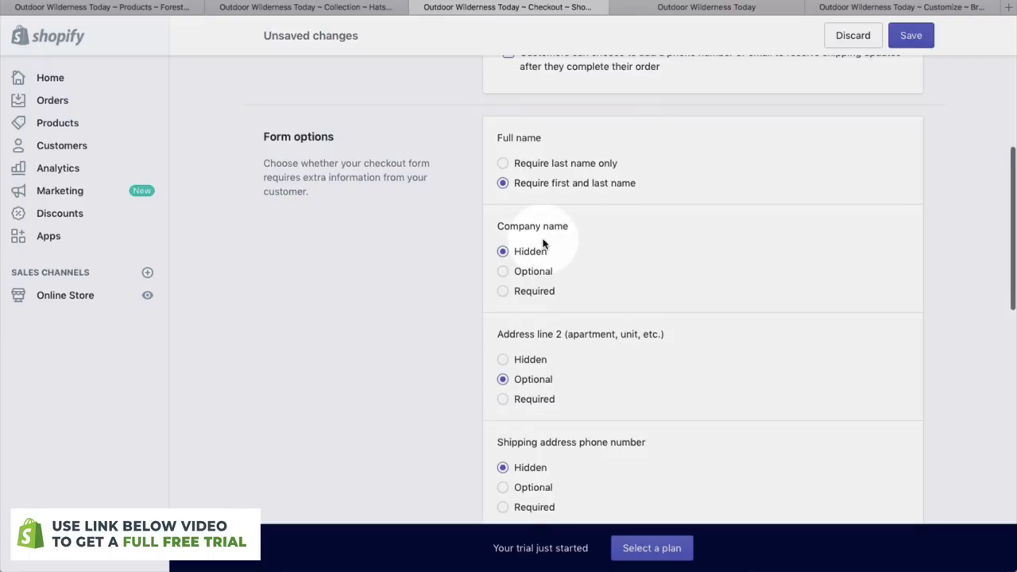
{"action": "scroll", "coordinate": [544, 244], "scroll_direction": "down", "scroll_amount": 3}
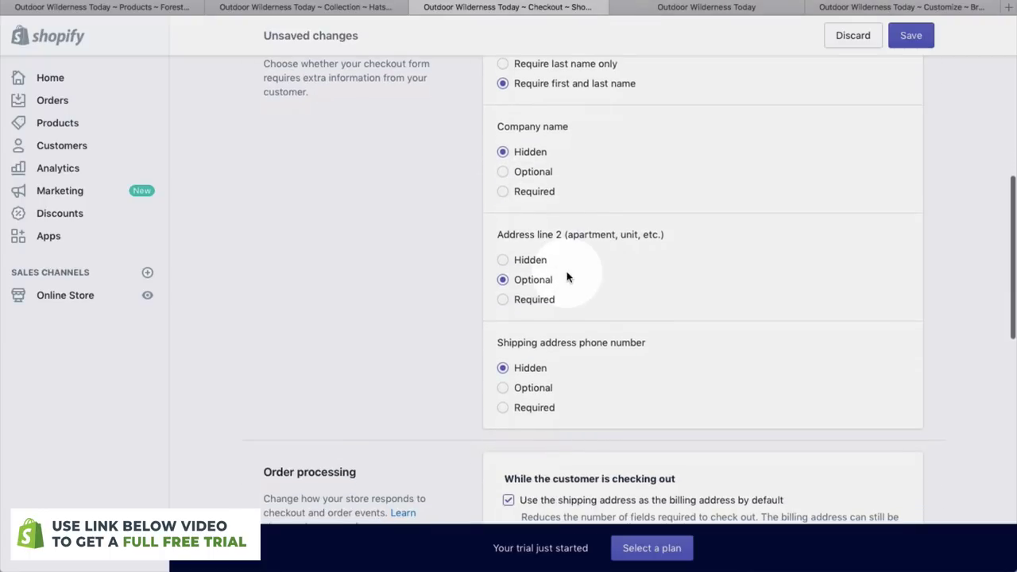
{"action": "scroll", "coordinate": [566, 276], "scroll_direction": "down", "scroll_amount": 2}
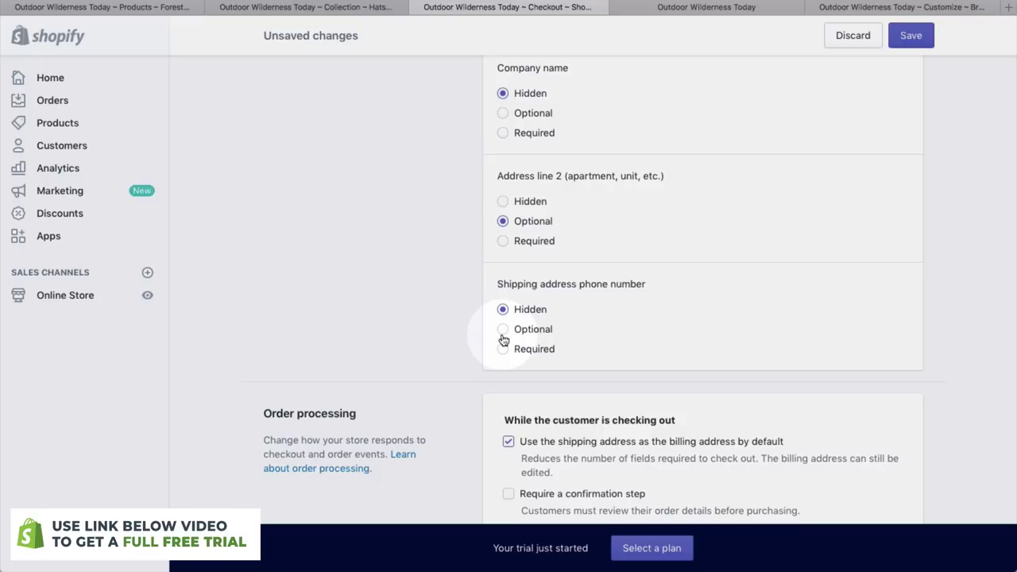
Step: Show and preselect the email marketing sign-up option at checkout
{"action": "scroll", "coordinate": [521, 360], "scroll_direction": "down", "scroll_amount": 5}
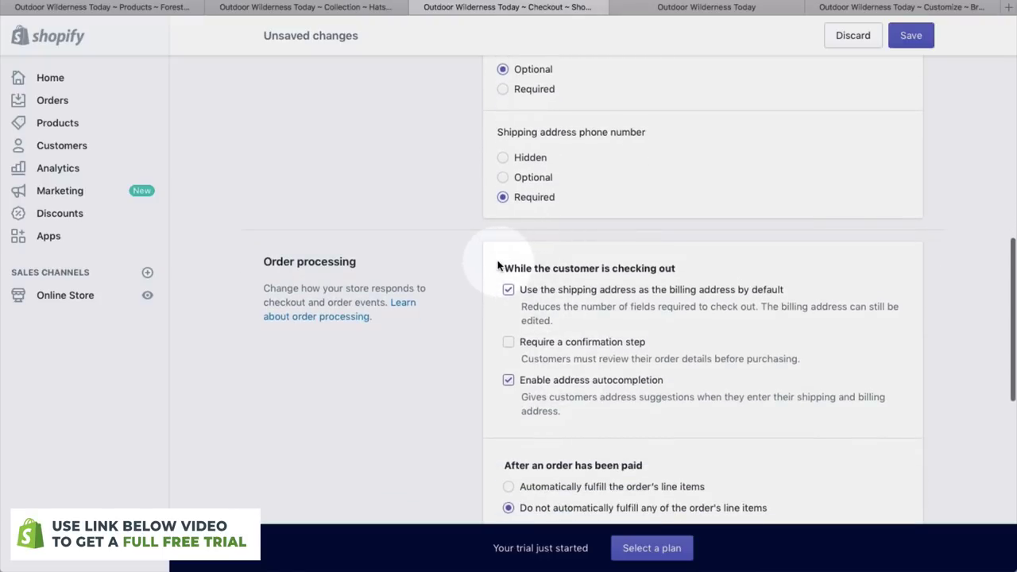
{"action": "scroll", "coordinate": [498, 266], "scroll_direction": "down", "scroll_amount": 1}
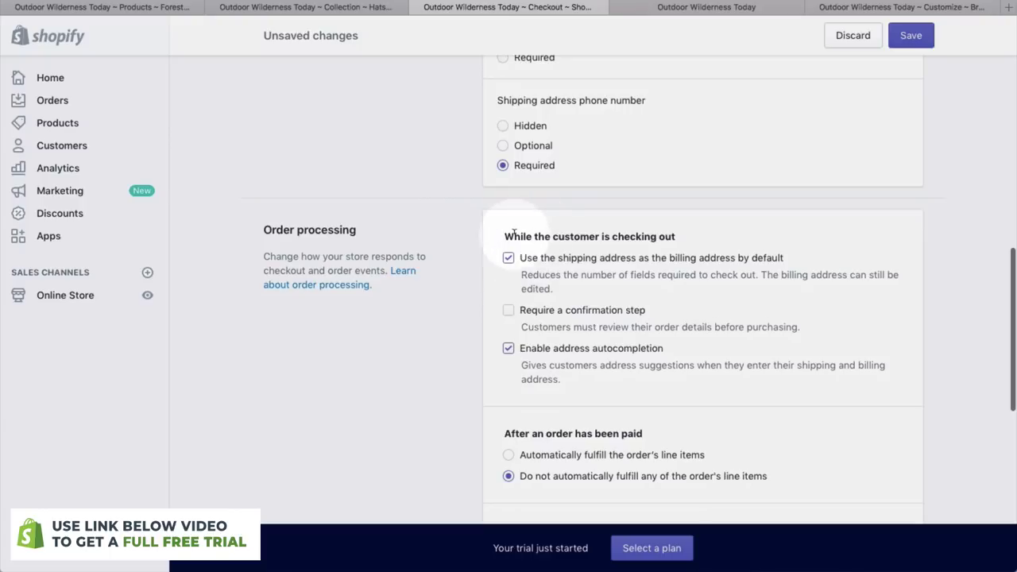
{"action": "scroll", "coordinate": [556, 270], "scroll_direction": "down", "scroll_amount": 1}
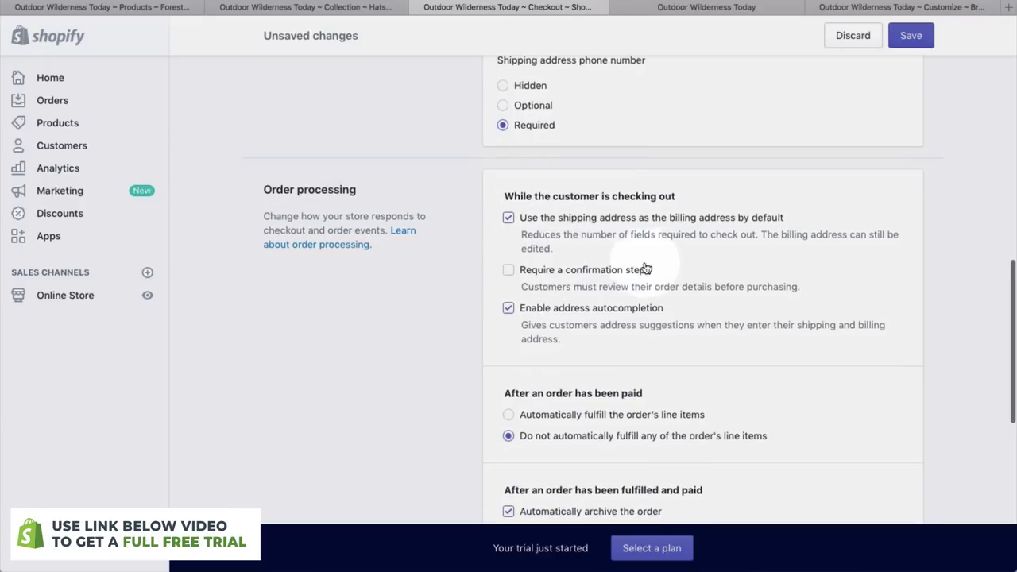
{"action": "scroll", "coordinate": [806, 294], "scroll_direction": "down", "scroll_amount": 1}
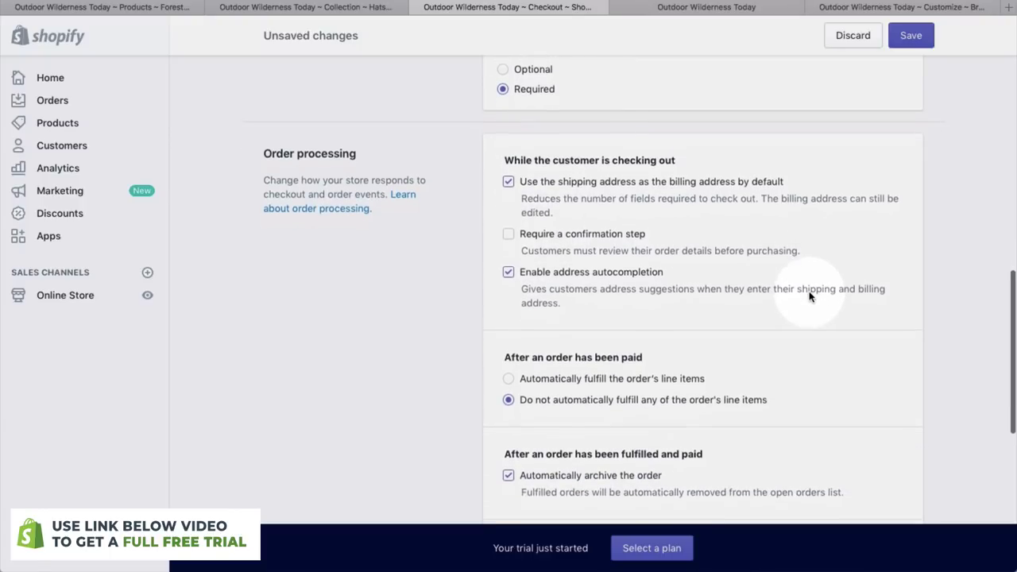
{"action": "scroll", "coordinate": [719, 314], "scroll_direction": "down", "scroll_amount": 2}
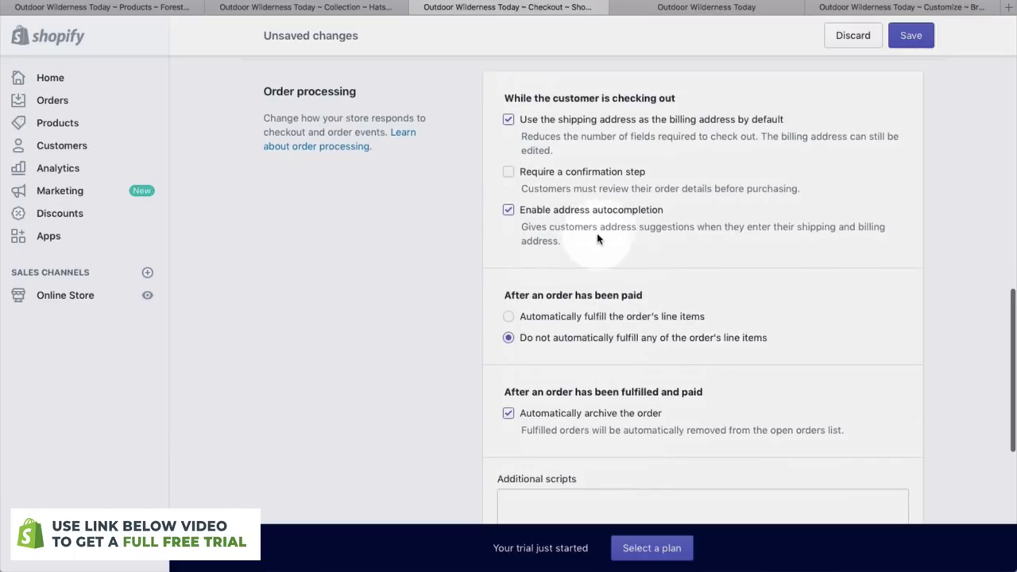
{"action": "scroll", "coordinate": [586, 248], "scroll_direction": "down", "scroll_amount": 2}
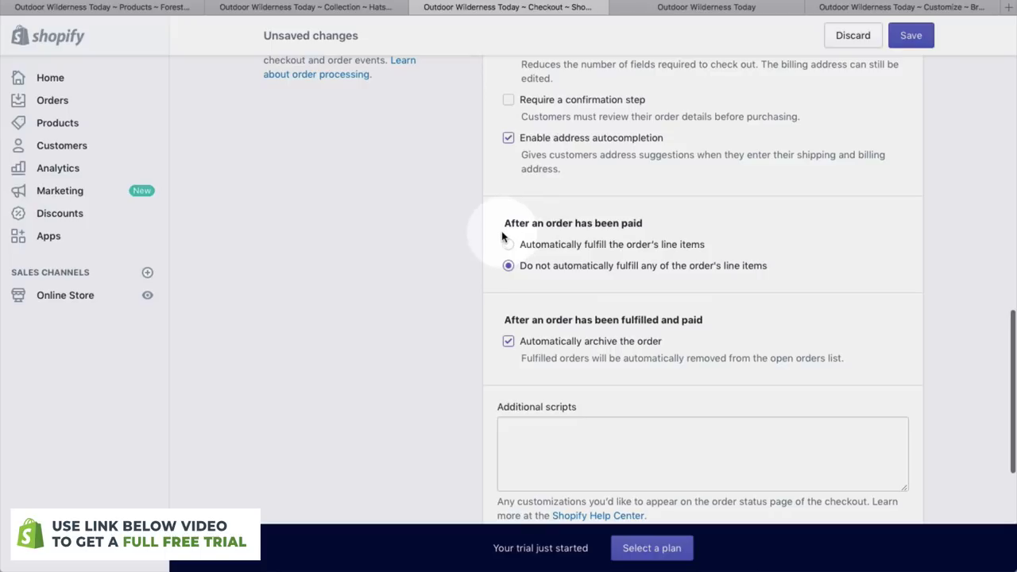
{"action": "scroll", "coordinate": [502, 254], "scroll_direction": "down", "scroll_amount": 4}
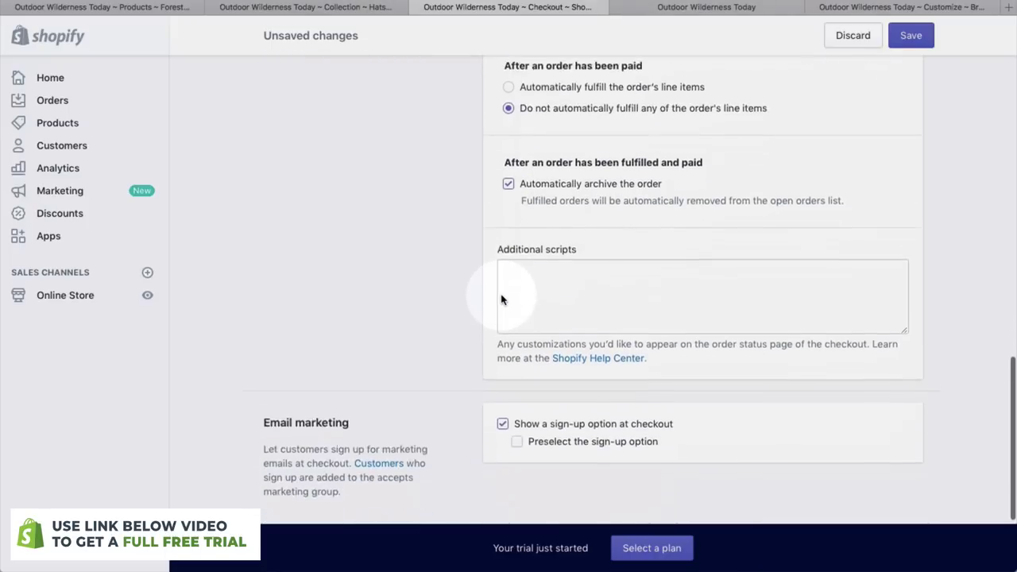
{"action": "scroll", "coordinate": [502, 300], "scroll_direction": "down", "scroll_amount": 5}
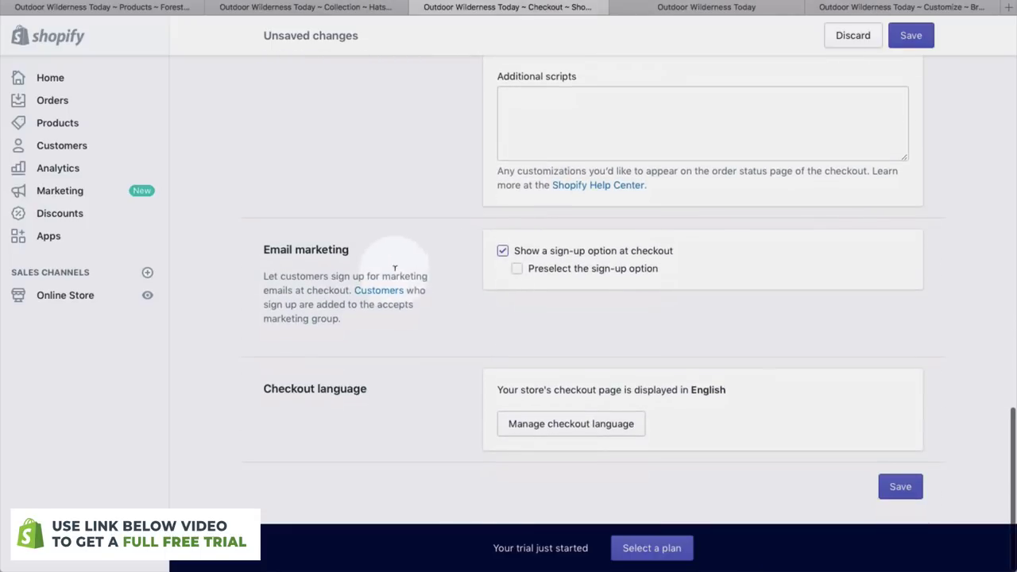
{"action": "left_click", "coordinate": [518, 270]}
{"action": "left_click_drag", "start_coordinate": [688, 266], "coordinate": [668, 227]}
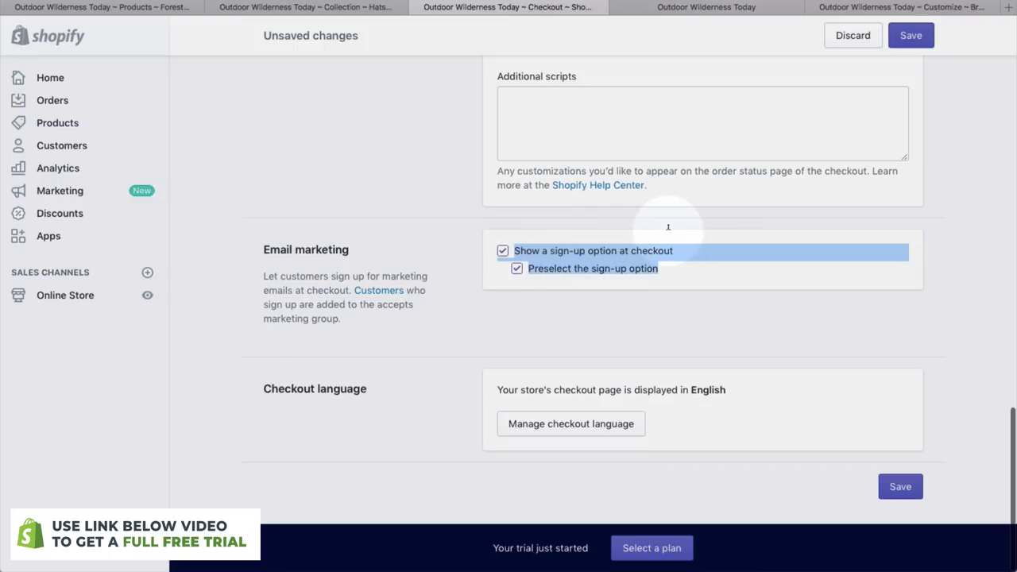
{"action": "left_click", "coordinate": [667, 227]}
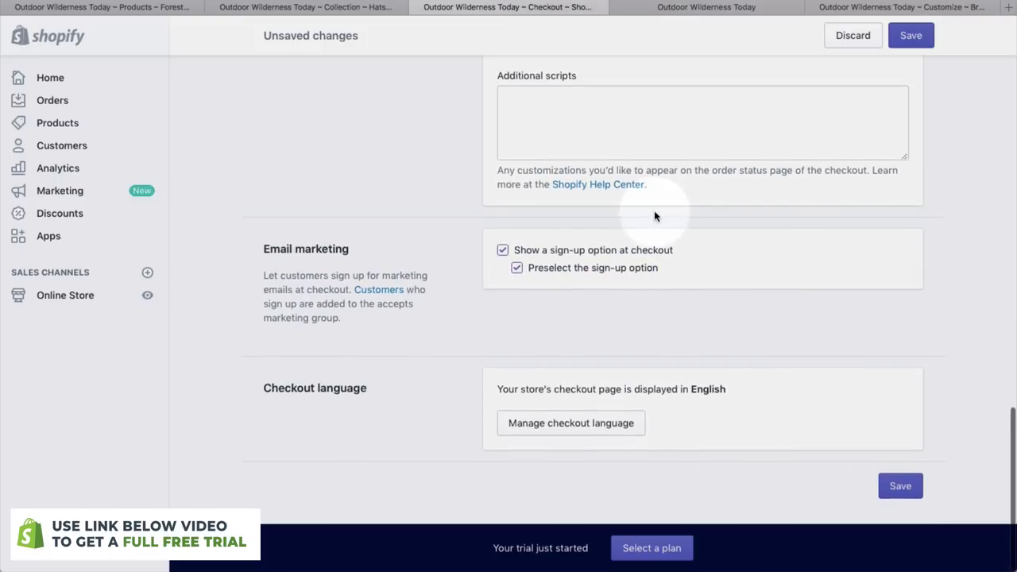
{"action": "left_click_drag", "start_coordinate": [810, 243], "coordinate": [749, 263]}
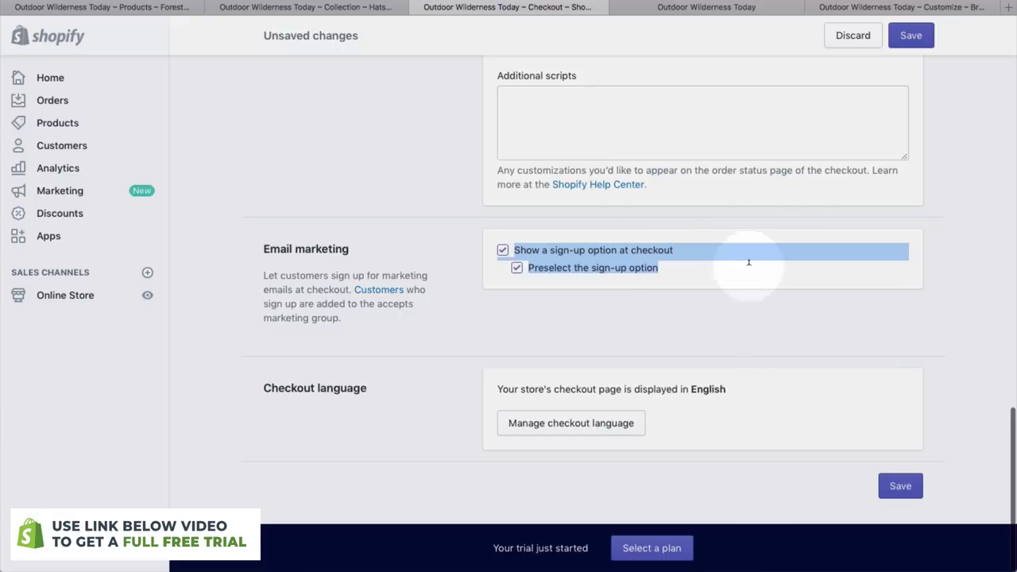
{"action": "left_click", "coordinate": [761, 299]}
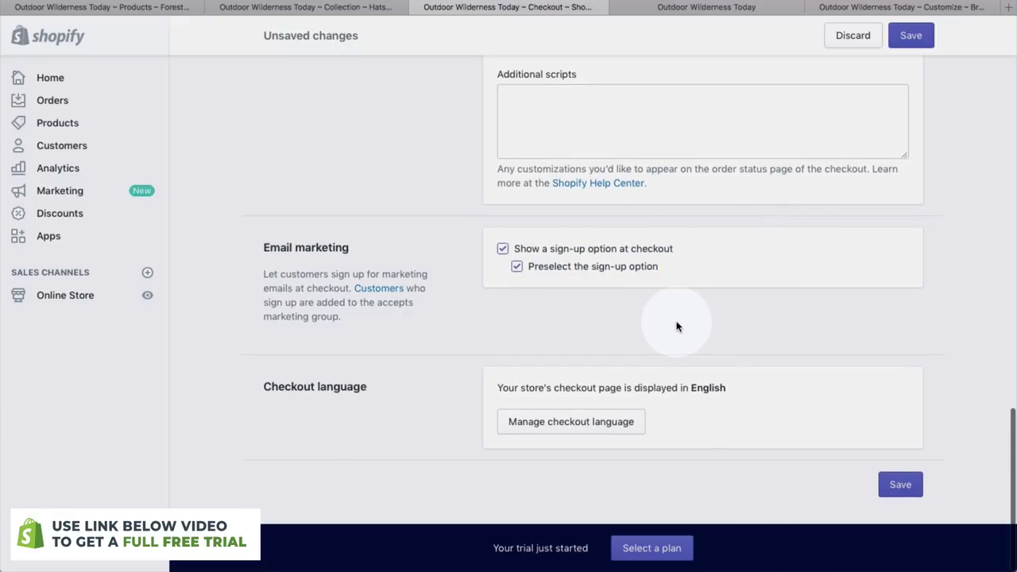
Step: Save the checkout settings and return to the main Settings list
{"action": "left_click", "coordinate": [899, 492]}
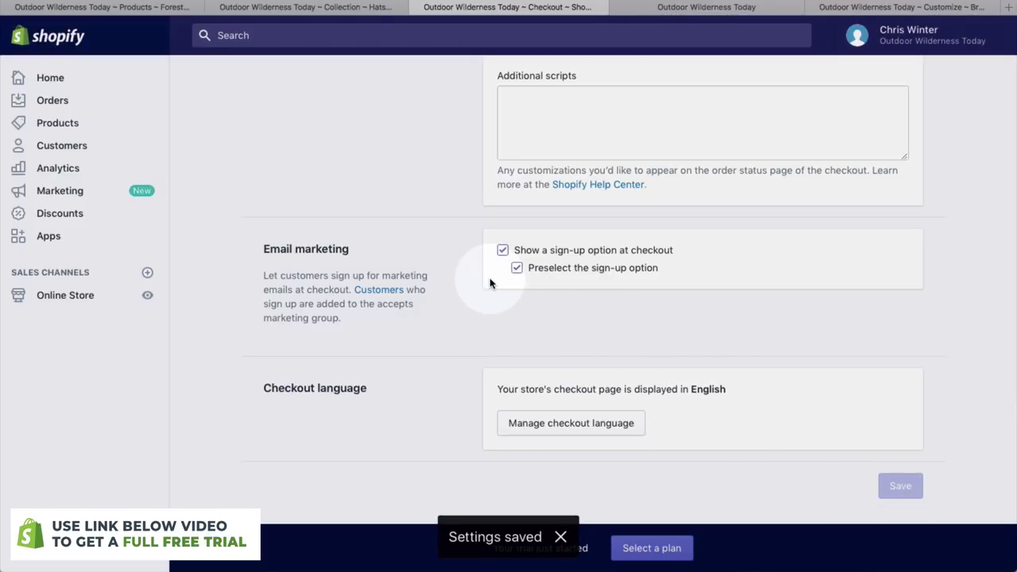
{"action": "scroll", "coordinate": [354, 138], "scroll_direction": "up", "scroll_amount": 10}
{"action": "scroll", "coordinate": [354, 138], "scroll_direction": "up", "scroll_amount": 10}
{"action": "left_click", "coordinate": [274, 80]}
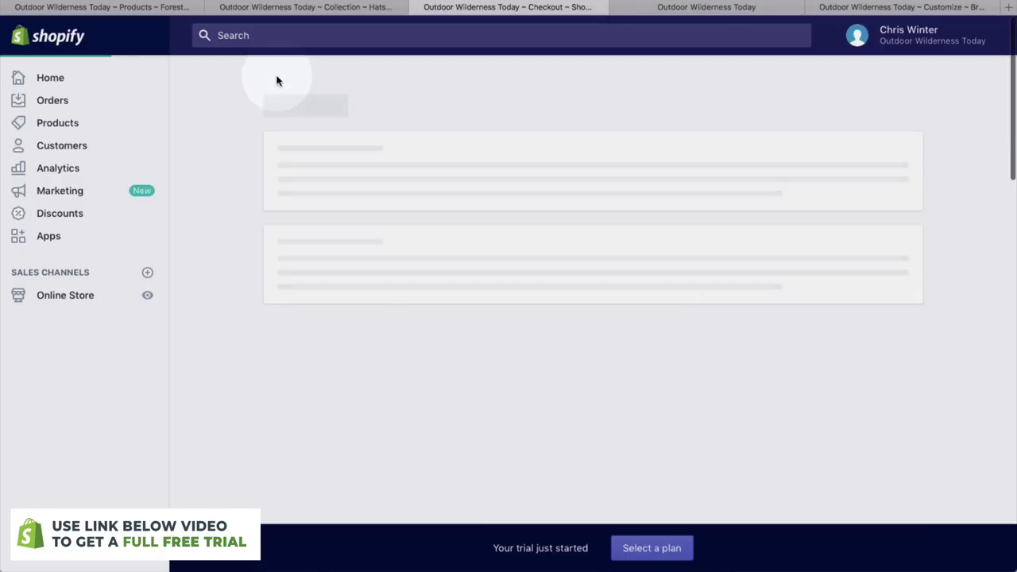
{"action": "left_click", "coordinate": [366, 384]}
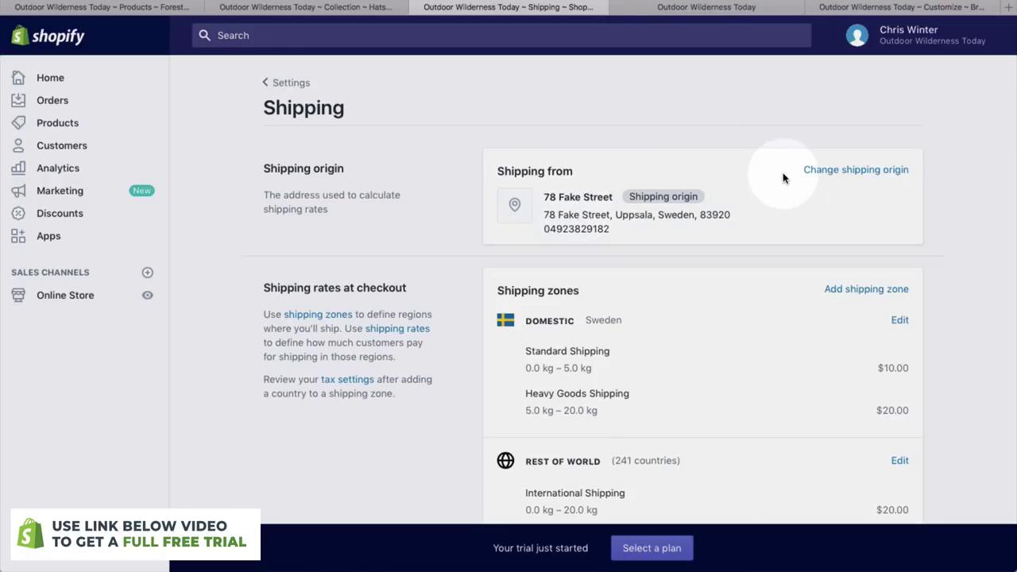
{"action": "scroll", "coordinate": [783, 177], "scroll_direction": "down", "scroll_amount": 2}
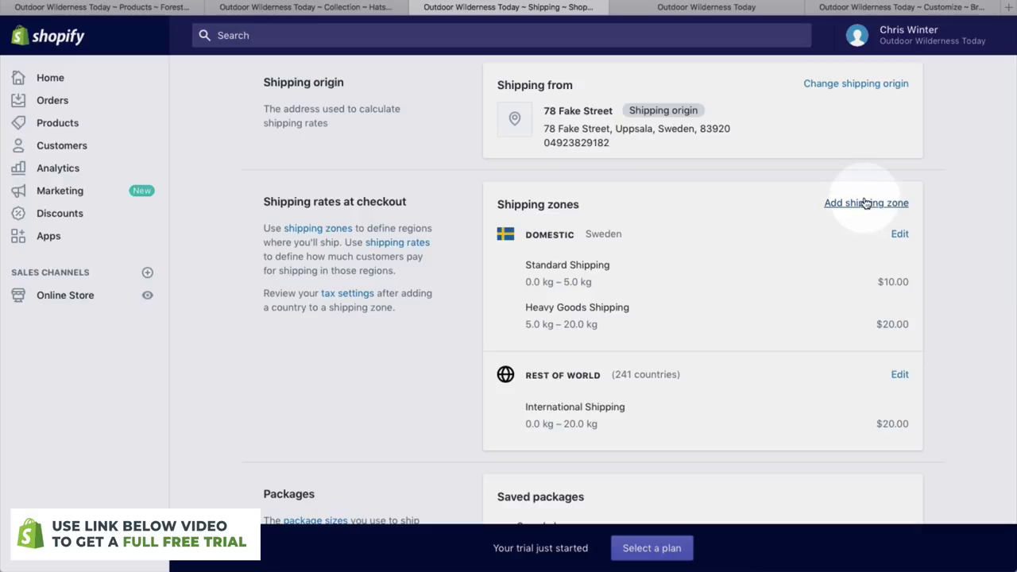
{"action": "scroll", "coordinate": [858, 275], "scroll_direction": "down", "scroll_amount": 1}
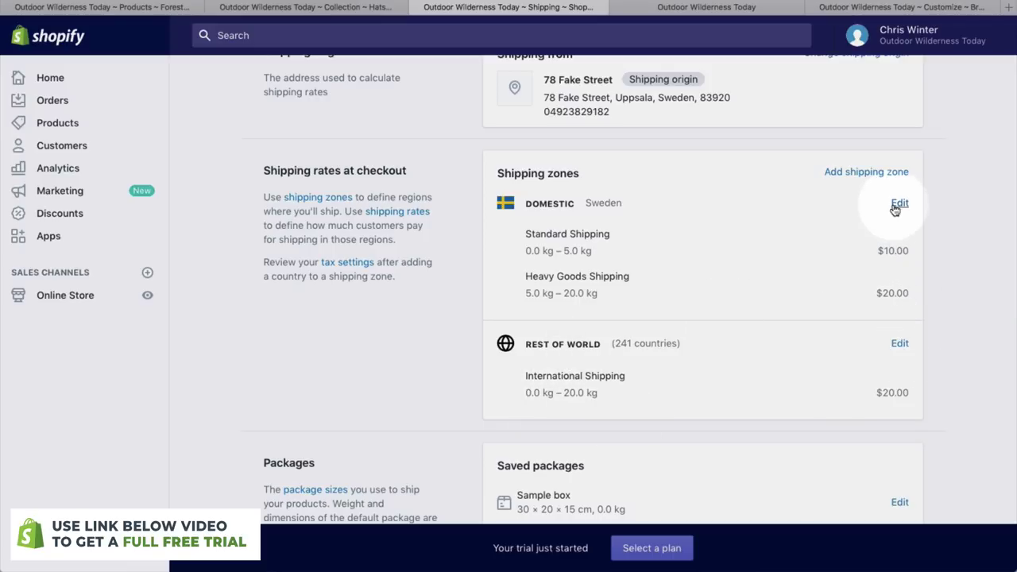
{"action": "left_click_drag", "start_coordinate": [903, 251], "coordinate": [794, 249]}
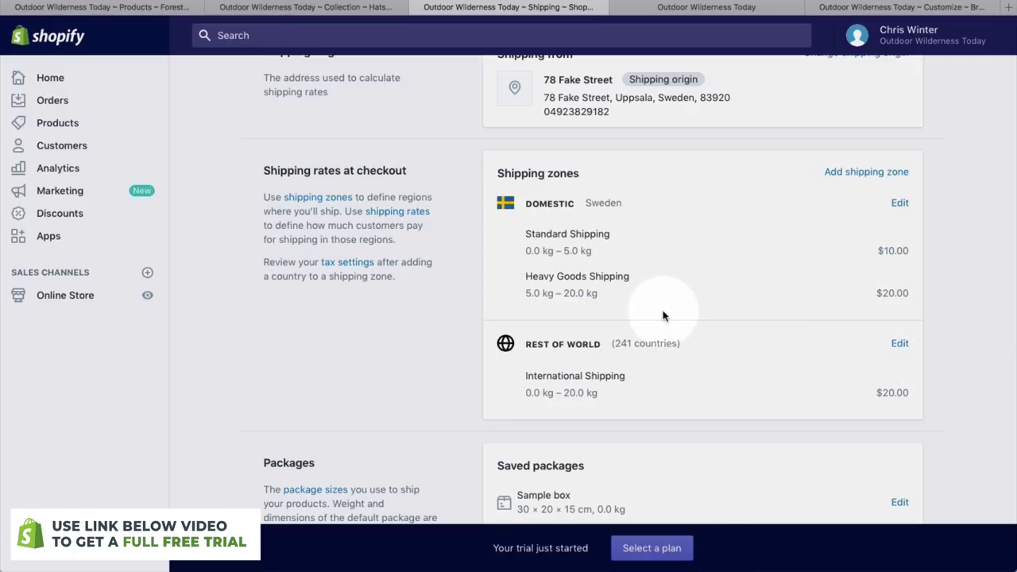
{"action": "scroll", "coordinate": [664, 313], "scroll_direction": "down", "scroll_amount": 1}
{"action": "scroll", "coordinate": [665, 315], "scroll_direction": "up", "scroll_amount": 3}
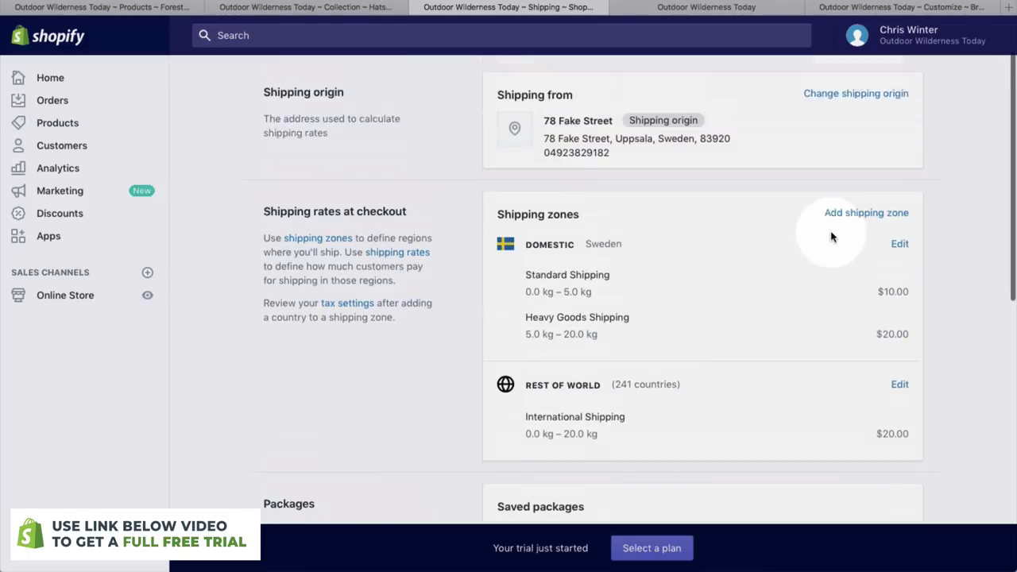
{"action": "left_click", "coordinate": [306, 84]}
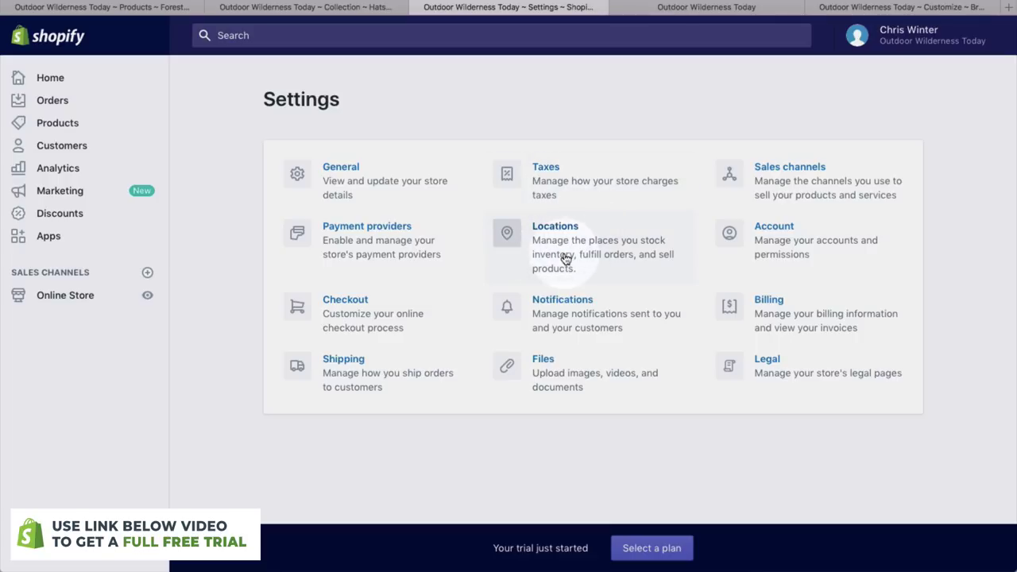
Step: Go to Notifications and open the email template customization page
{"action": "left_click", "coordinate": [577, 317]}
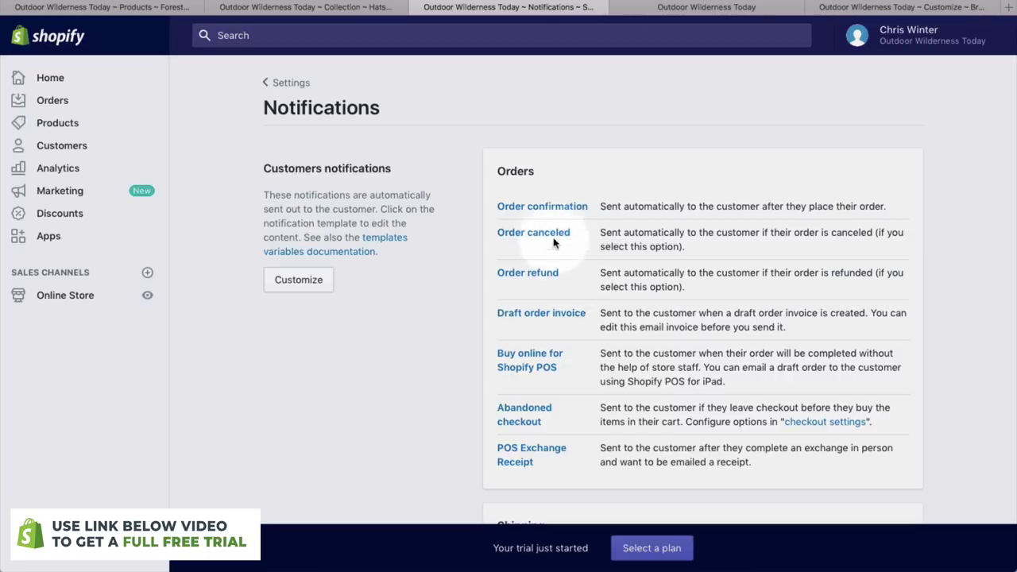
{"action": "scroll", "coordinate": [547, 345], "scroll_direction": "down", "scroll_amount": 5}
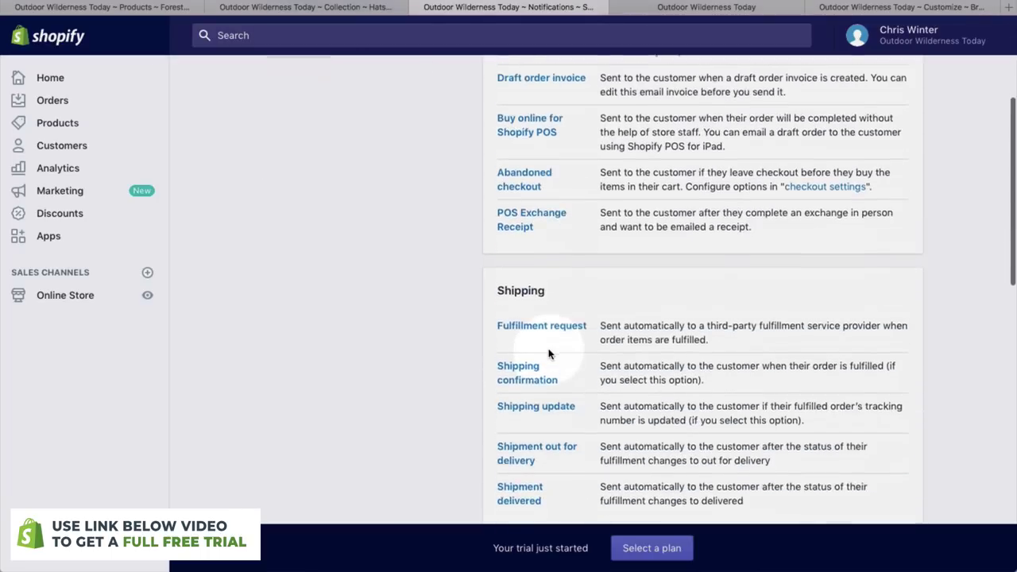
{"action": "scroll", "coordinate": [548, 353], "scroll_direction": "up", "scroll_amount": 5}
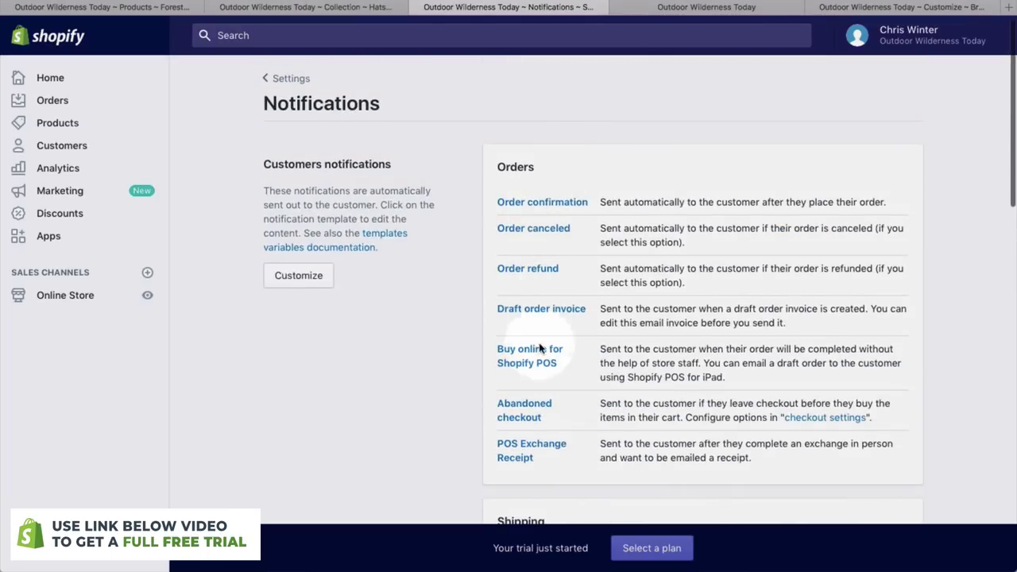
{"action": "scroll", "coordinate": [537, 342], "scroll_direction": "down", "scroll_amount": 5}
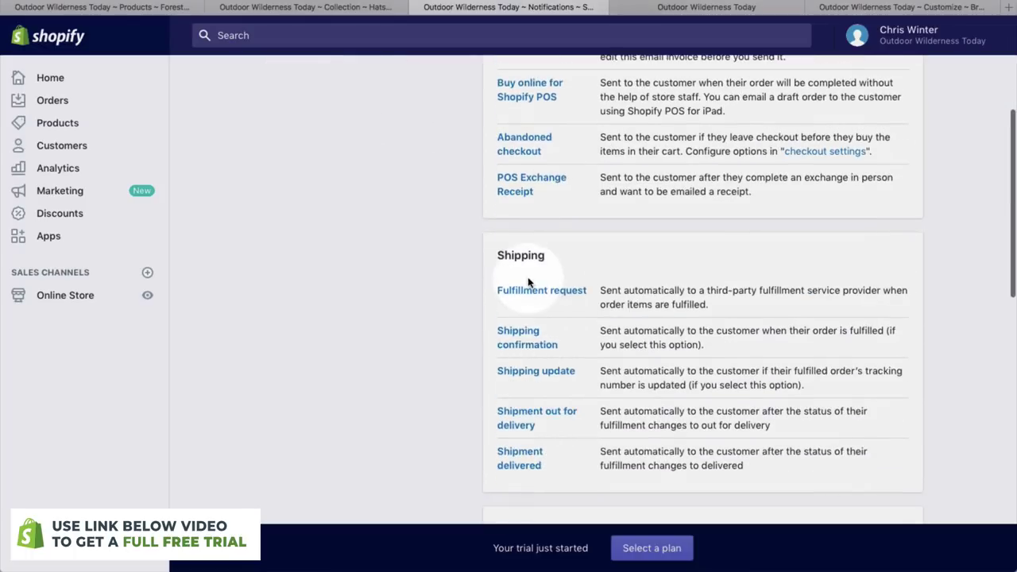
{"action": "scroll", "coordinate": [544, 361], "scroll_direction": "down", "scroll_amount": 2}
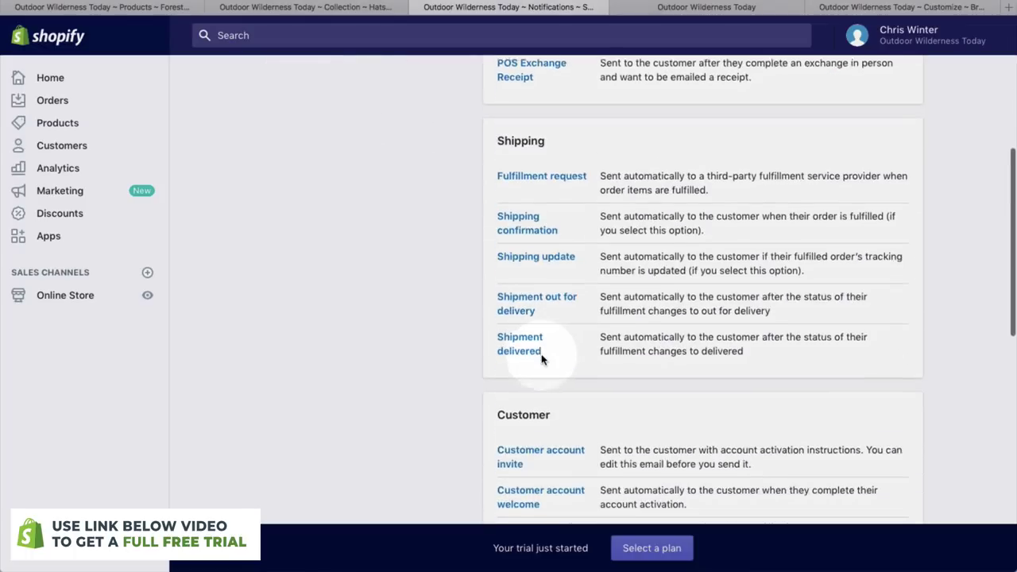
{"action": "scroll", "coordinate": [543, 356], "scroll_direction": "down", "scroll_amount": 1}
{"action": "scroll", "coordinate": [542, 357], "scroll_direction": "up", "scroll_amount": 8}
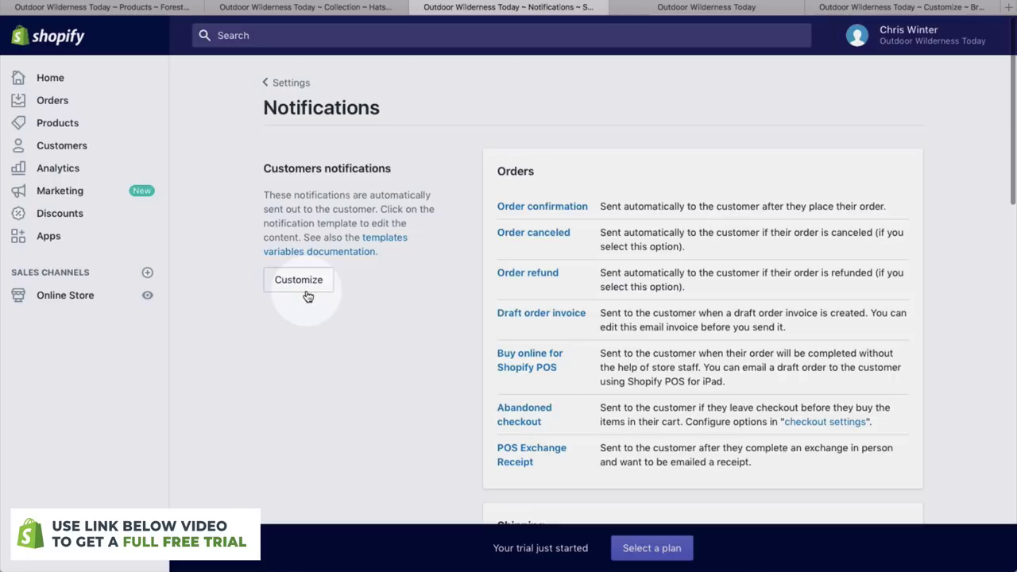
{"action": "left_click", "coordinate": [307, 292]}
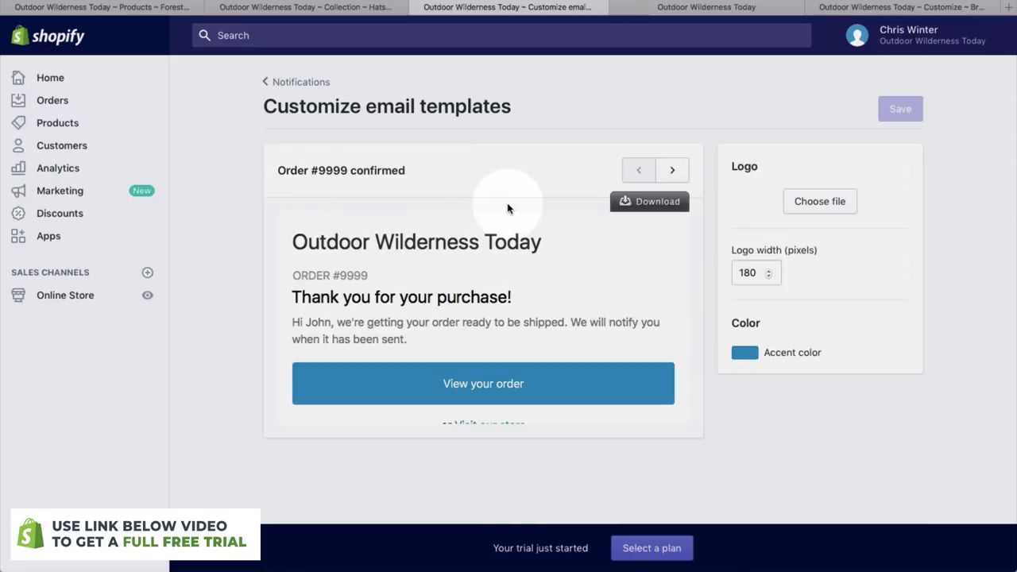
Step: Upload logo_180x_2x_180x.png from the Demo Site Logos folder as the email logo
{"action": "left_click", "coordinate": [804, 200]}
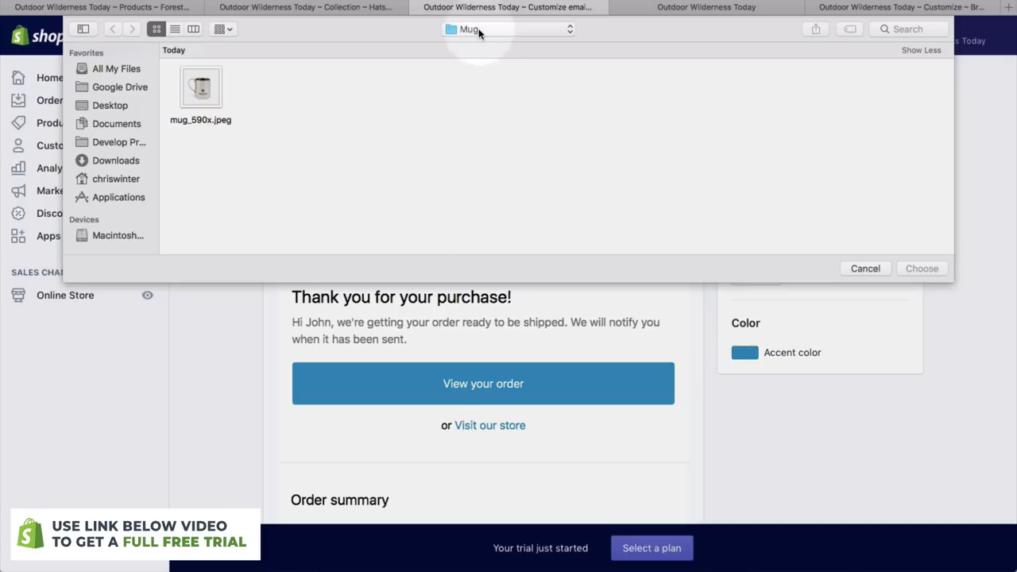
{"action": "left_click", "coordinate": [479, 32]}
{"action": "left_click", "coordinate": [483, 47]}
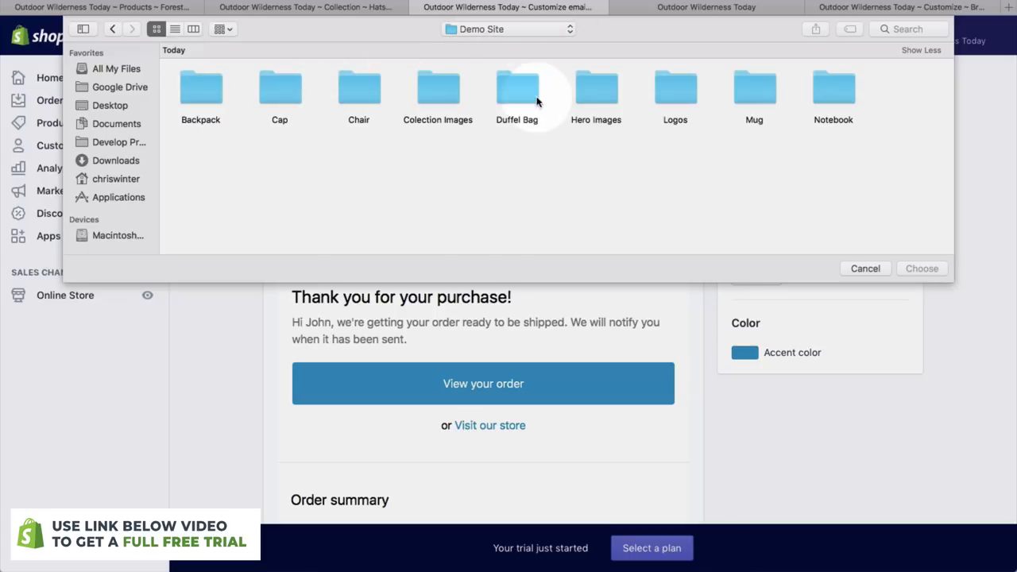
{"action": "double_click", "coordinate": [676, 81]}
{"action": "left_click", "coordinate": [200, 94]}
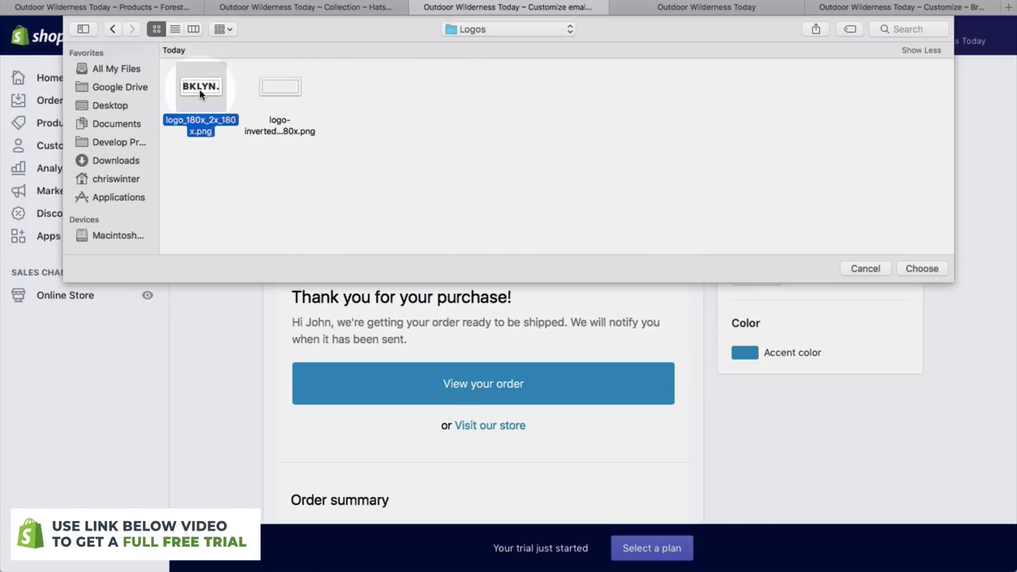
{"action": "double_click", "coordinate": [201, 94]}
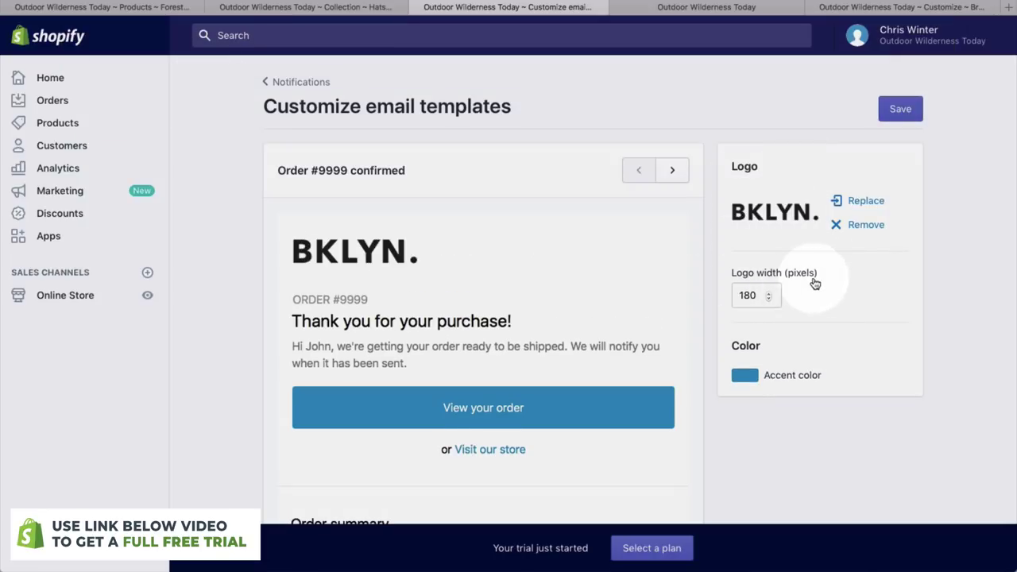
Step: Save the email template style and return through Notifications to Settings
{"action": "scroll", "coordinate": [438, 384], "scroll_direction": "down", "scroll_amount": 1}
{"action": "scroll", "coordinate": [437, 386], "scroll_direction": "down", "scroll_amount": 3}
{"action": "scroll", "coordinate": [441, 373], "scroll_direction": "up", "scroll_amount": 2}
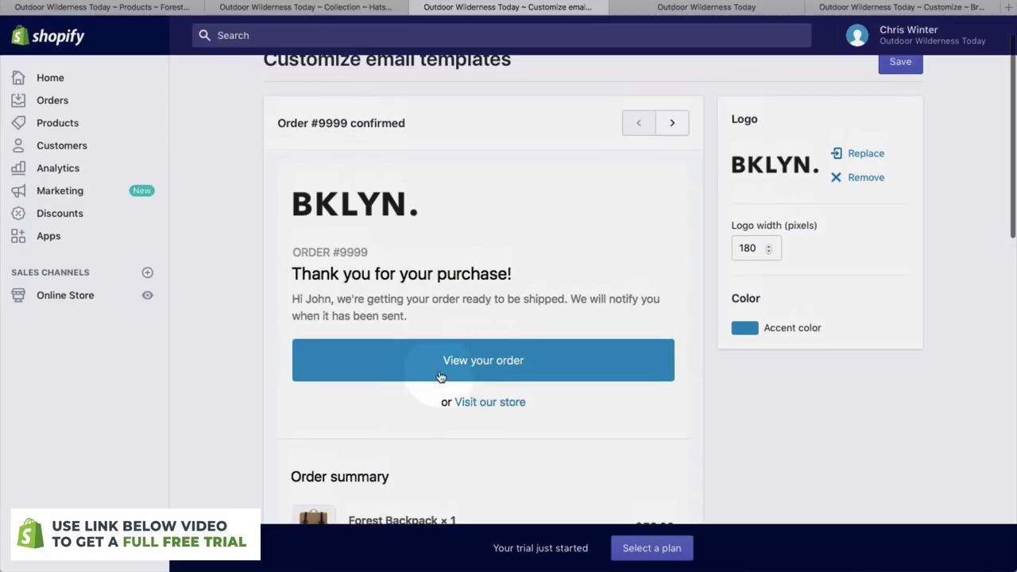
{"action": "scroll", "coordinate": [365, 179], "scroll_direction": "up", "scroll_amount": 2}
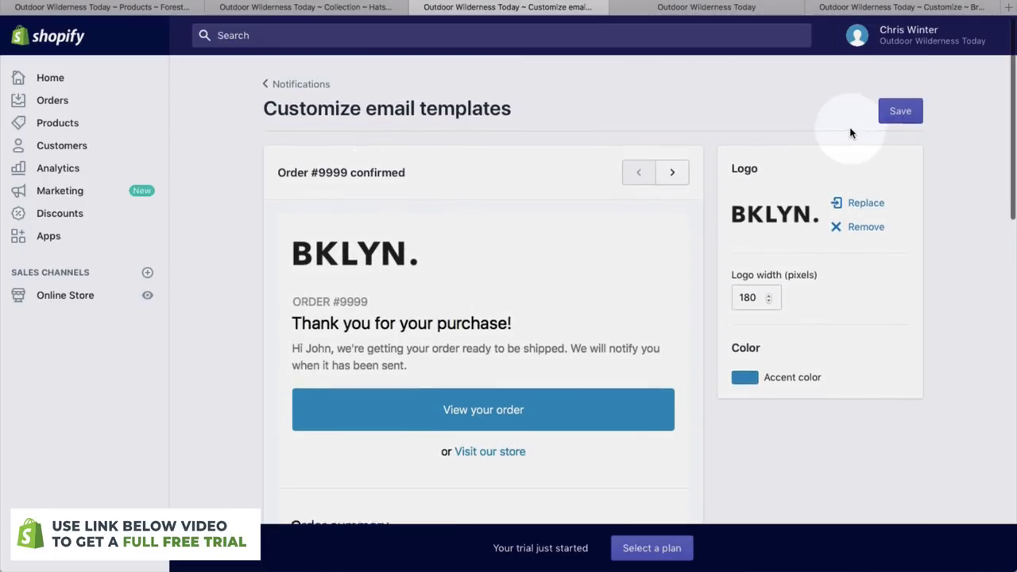
{"action": "left_click", "coordinate": [890, 115]}
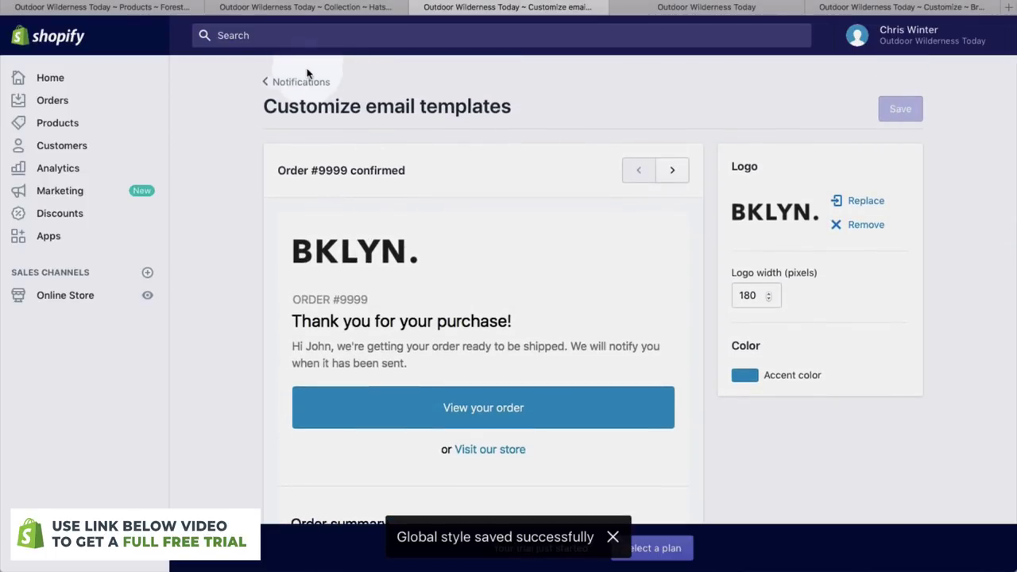
{"action": "left_click", "coordinate": [286, 87]}
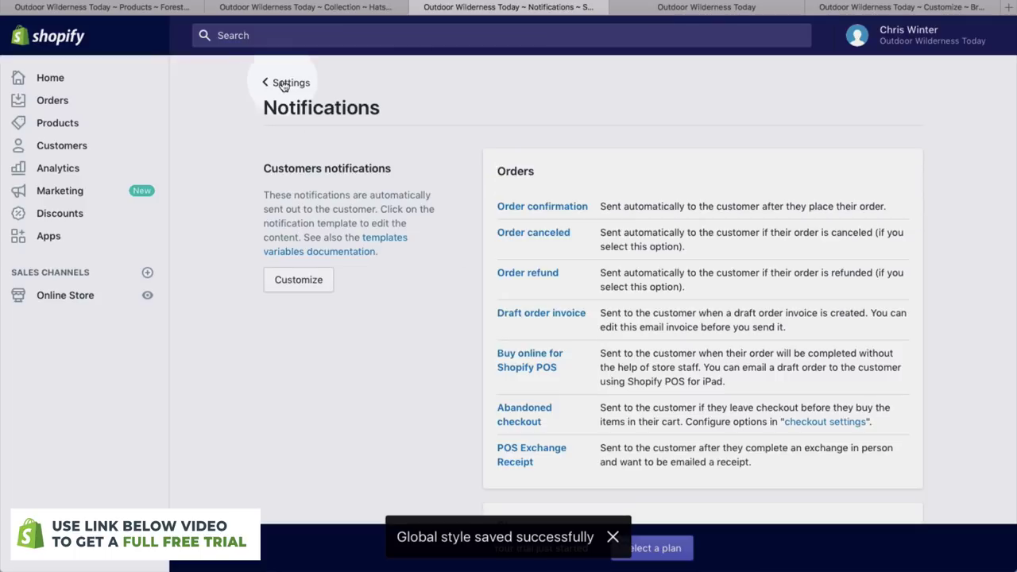
{"action": "left_click", "coordinate": [286, 83]}
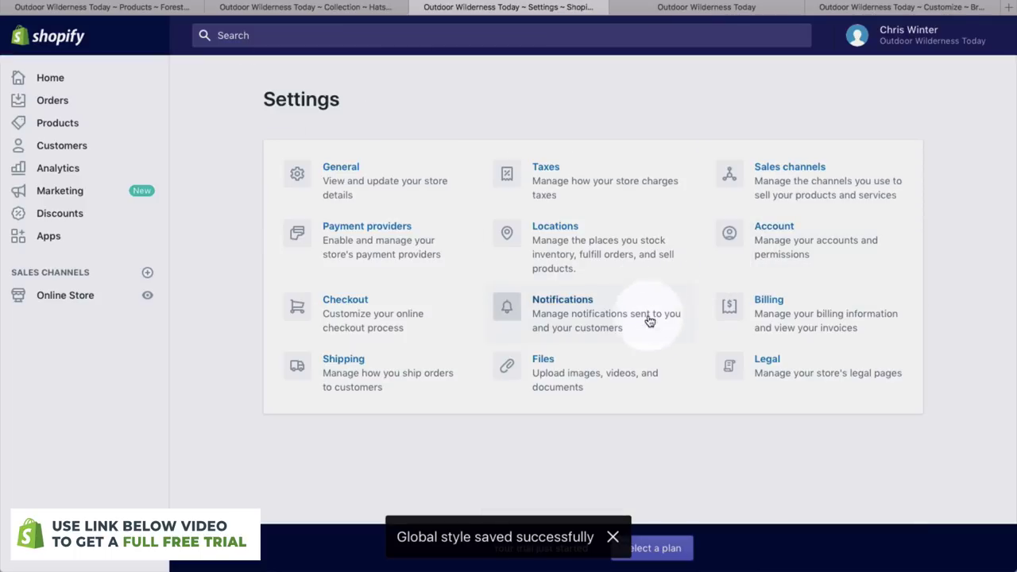
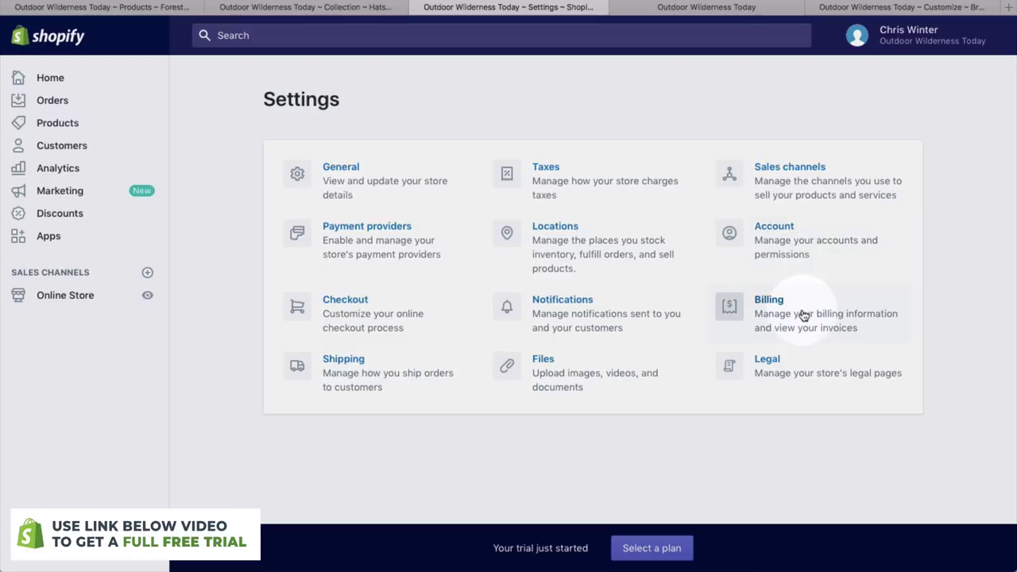
Step: In Legal settings, generate the refund policy from its template
{"action": "left_click", "coordinate": [767, 358]}
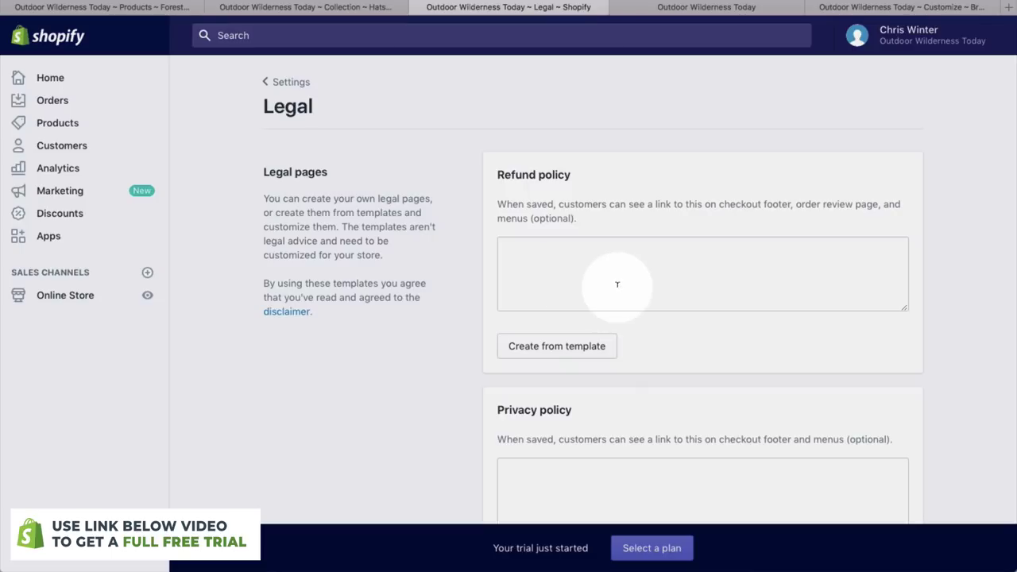
{"action": "scroll", "coordinate": [617, 286], "scroll_direction": "down", "scroll_amount": 3}
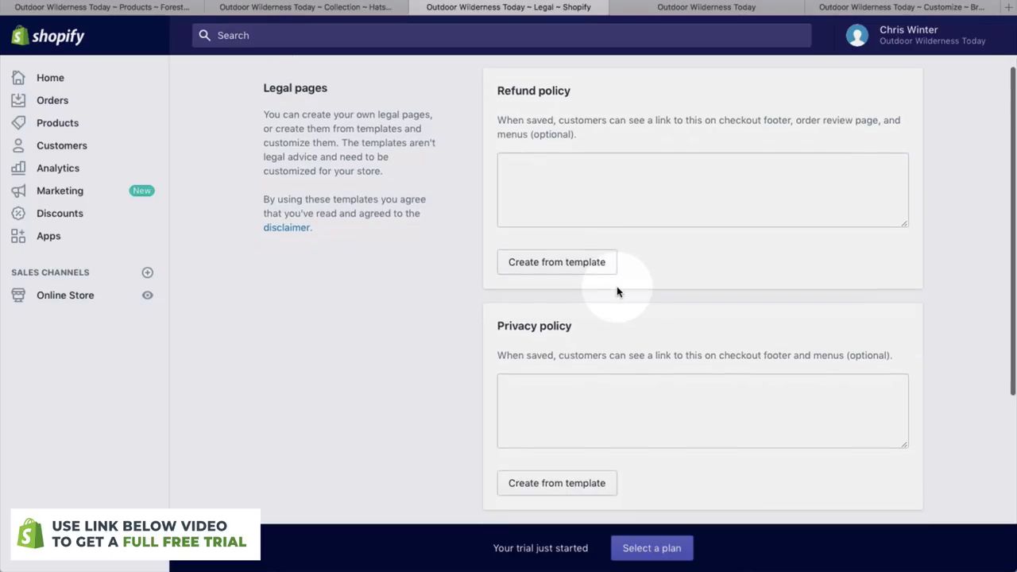
{"action": "scroll", "coordinate": [614, 277], "scroll_direction": "up", "scroll_amount": 1}
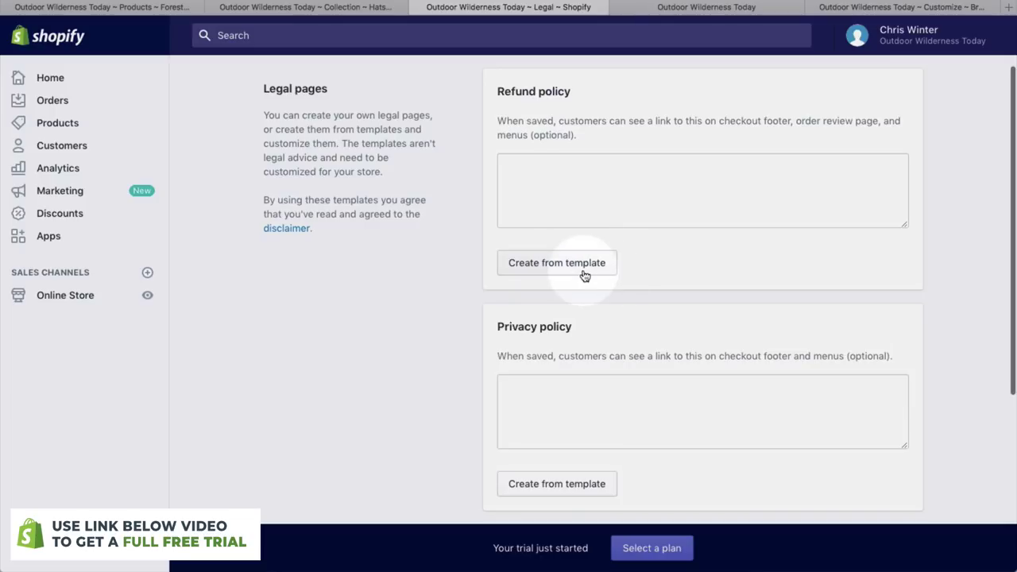
{"action": "left_click", "coordinate": [584, 275]}
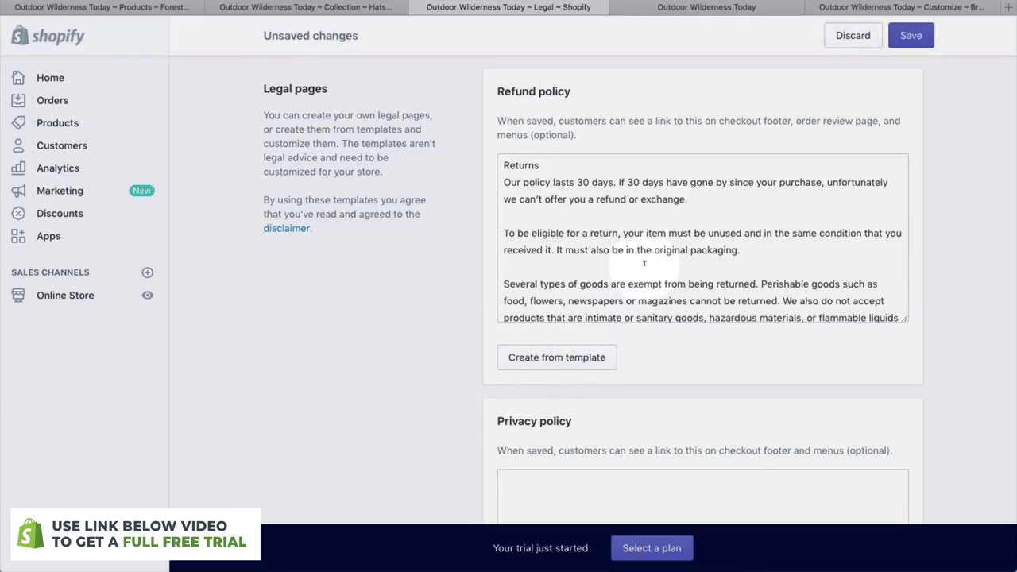
Step: Generate the privacy policy and terms of service from their templates
{"action": "scroll", "coordinate": [581, 268], "scroll_direction": "up", "scroll_amount": 1}
{"action": "scroll", "coordinate": [636, 264], "scroll_direction": "down", "scroll_amount": 1}
{"action": "scroll", "coordinate": [644, 262], "scroll_direction": "down", "scroll_amount": 2}
{"action": "scroll", "coordinate": [644, 263], "scroll_direction": "up", "scroll_amount": 4}
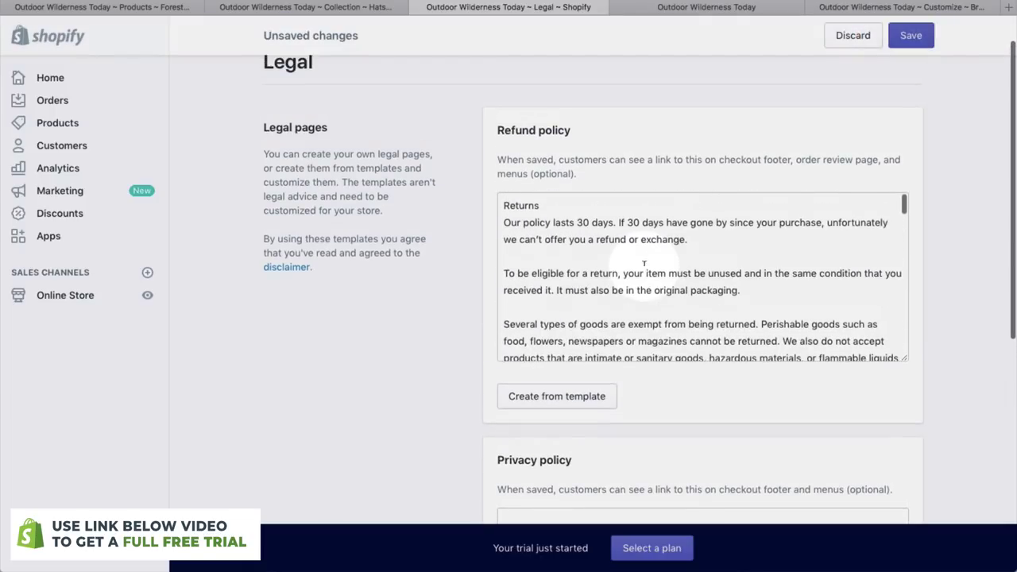
{"action": "scroll", "coordinate": [622, 296], "scroll_direction": "down", "scroll_amount": 12}
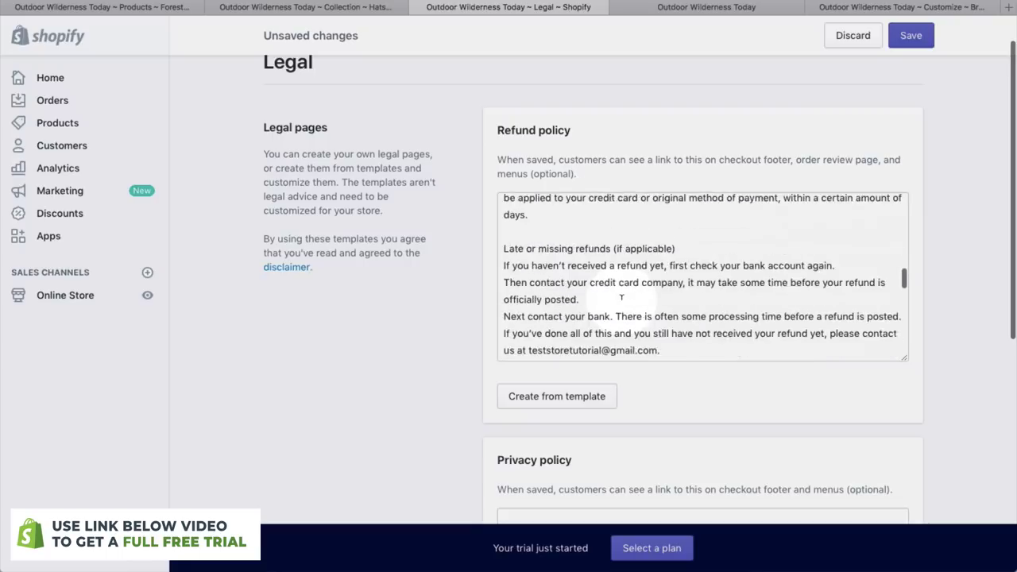
{"action": "scroll", "coordinate": [621, 296], "scroll_direction": "up", "scroll_amount": 10}
{"action": "scroll", "coordinate": [680, 408], "scroll_direction": "down", "scroll_amount": 2}
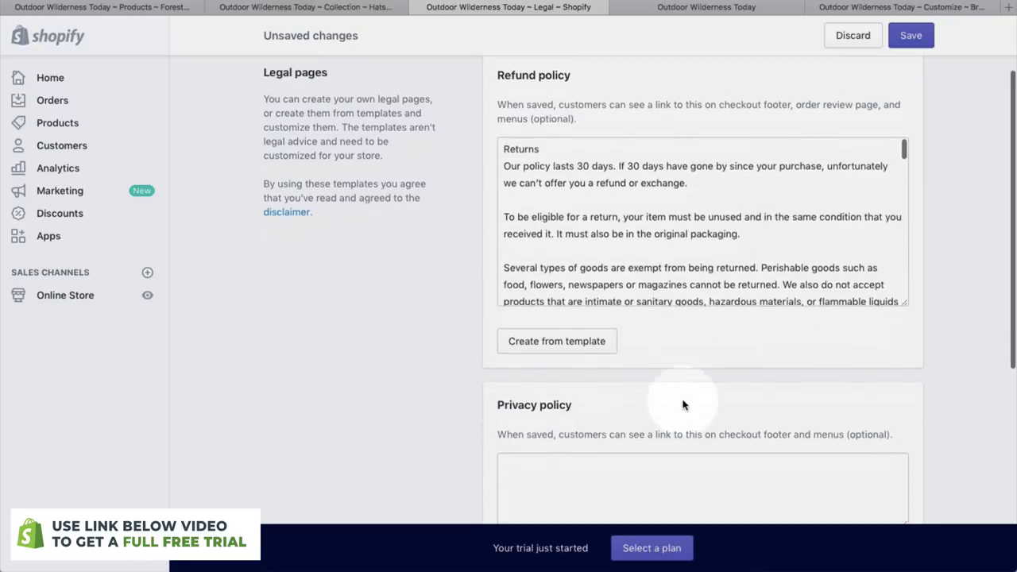
{"action": "scroll", "coordinate": [659, 333], "scroll_direction": "up", "scroll_amount": 3}
{"action": "scroll", "coordinate": [642, 240], "scroll_direction": "down", "scroll_amount": 3}
{"action": "scroll", "coordinate": [644, 247], "scroll_direction": "down", "scroll_amount": 2}
{"action": "scroll", "coordinate": [644, 245], "scroll_direction": "up", "scroll_amount": 1}
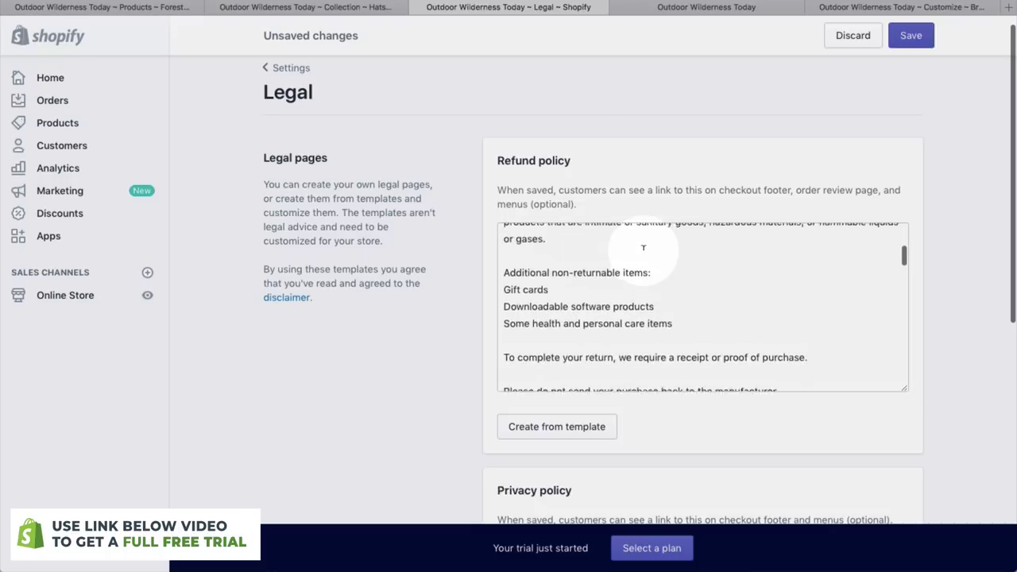
{"action": "scroll", "coordinate": [644, 245], "scroll_direction": "down", "scroll_amount": 4}
{"action": "scroll", "coordinate": [644, 240], "scroll_direction": "down", "scroll_amount": 5}
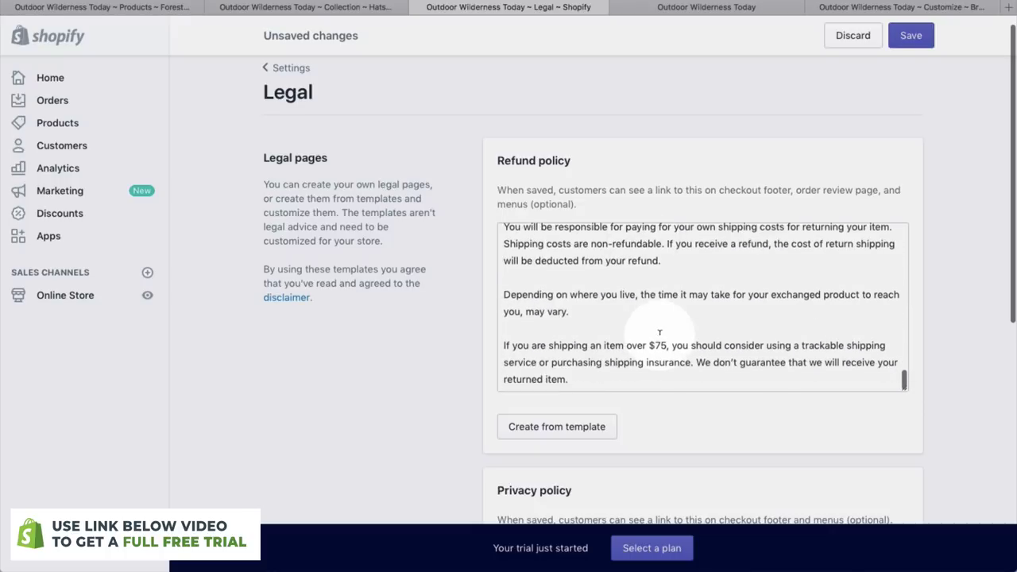
{"action": "scroll", "coordinate": [677, 350], "scroll_direction": "up", "scroll_amount": 2}
{"action": "scroll", "coordinate": [692, 402], "scroll_direction": "down", "scroll_amount": 5}
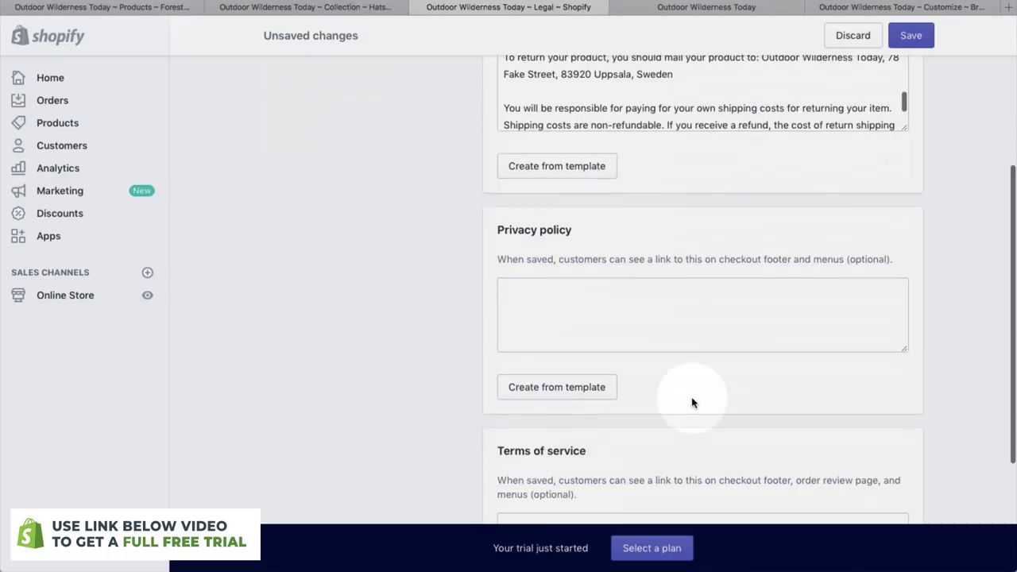
{"action": "left_click", "coordinate": [564, 387]}
{"action": "scroll", "coordinate": [834, 501], "scroll_direction": "down", "scroll_amount": 5}
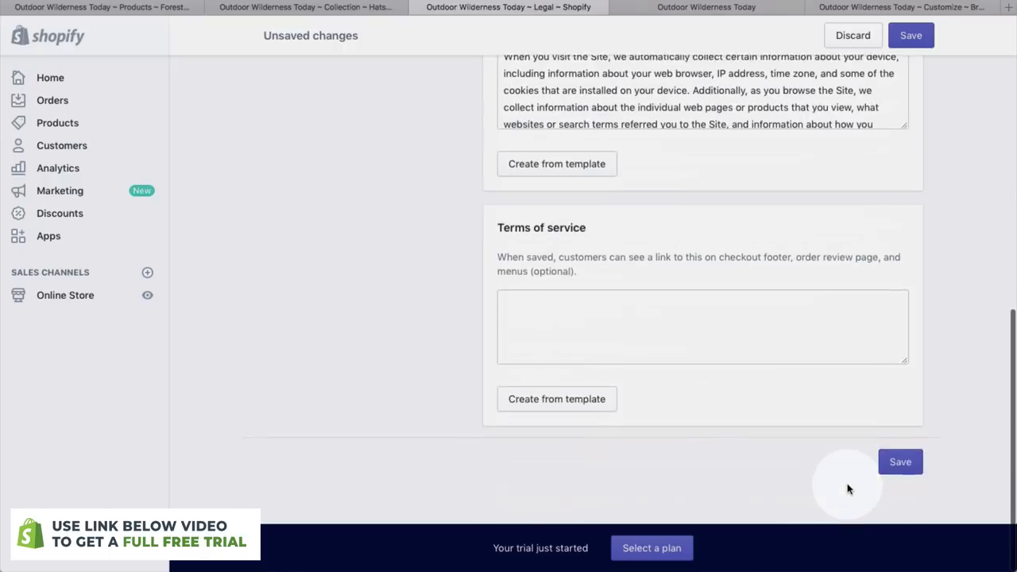
{"action": "left_click", "coordinate": [579, 434]}
{"action": "scroll", "coordinate": [913, 204], "scroll_direction": "up", "scroll_amount": 10}
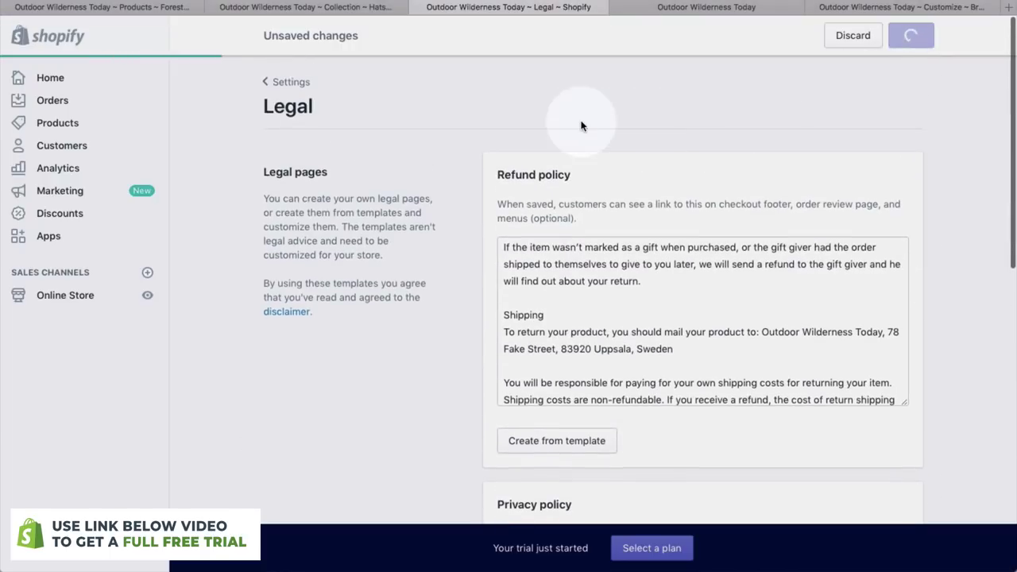
Step: Review the Billing settings, then go to Online Store themes showing the Brooklyn theme
{"action": "left_click", "coordinate": [284, 82]}
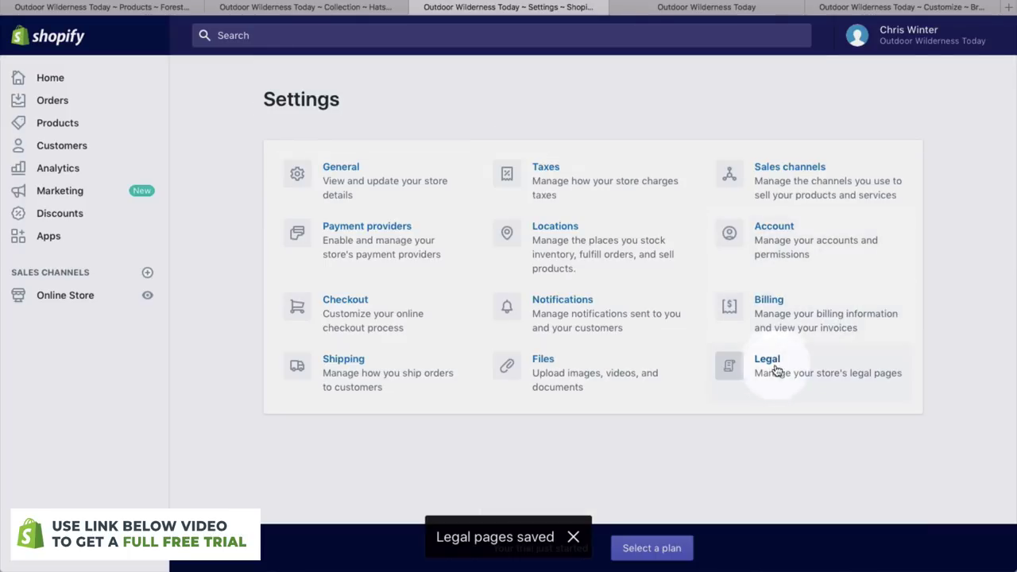
{"action": "left_click", "coordinate": [784, 324]}
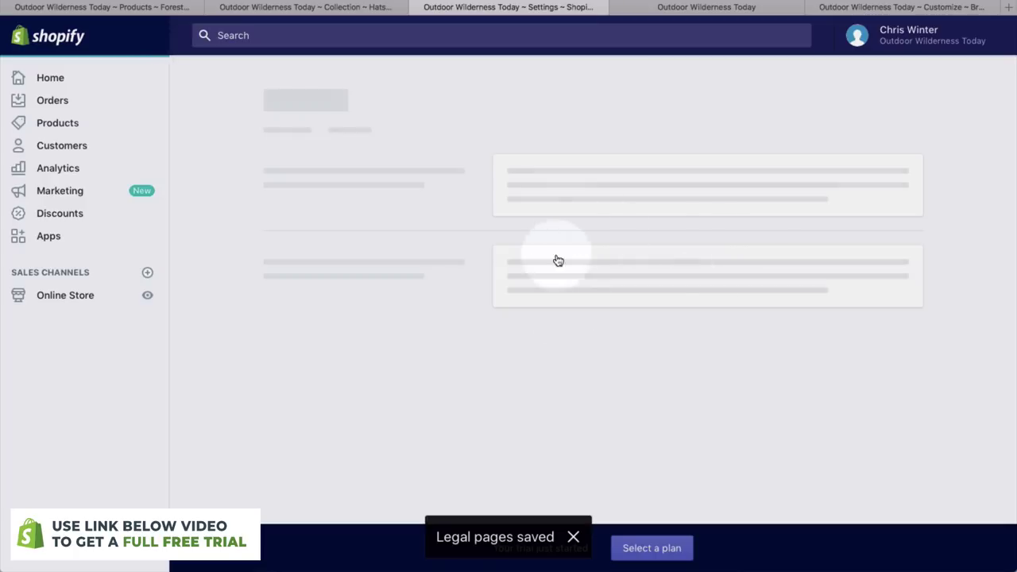
{"action": "scroll", "coordinate": [616, 320], "scroll_direction": "down", "scroll_amount": 3}
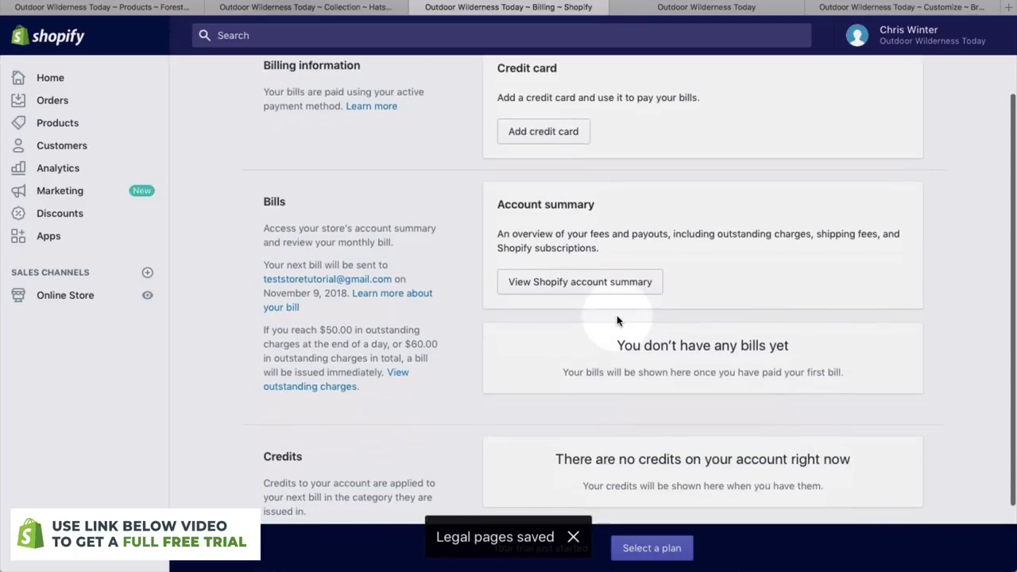
{"action": "scroll", "coordinate": [567, 204], "scroll_direction": "up", "scroll_amount": 3}
{"action": "scroll", "coordinate": [571, 316], "scroll_direction": "down", "scroll_amount": 3}
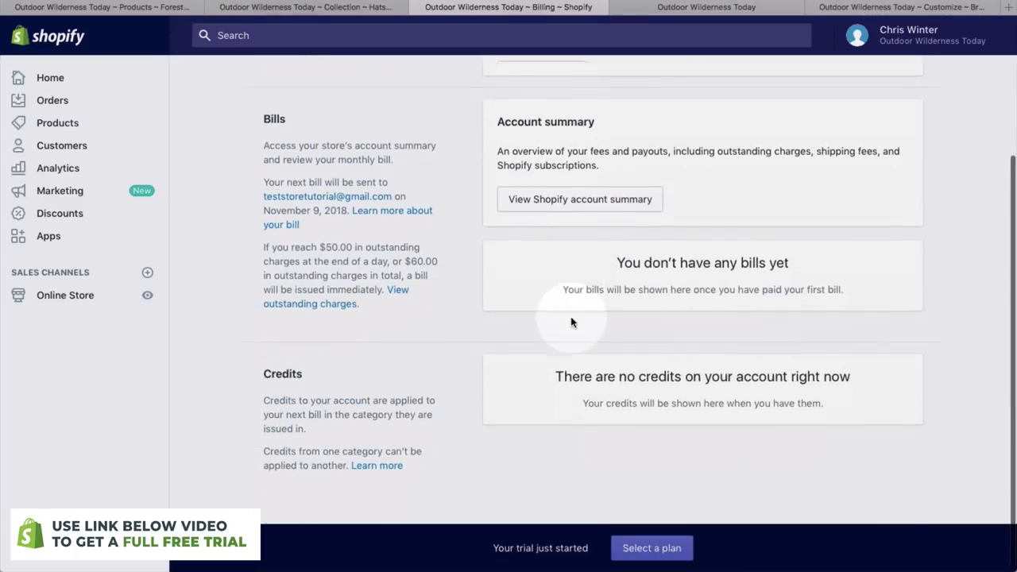
{"action": "scroll", "coordinate": [585, 386], "scroll_direction": "up", "scroll_amount": 3}
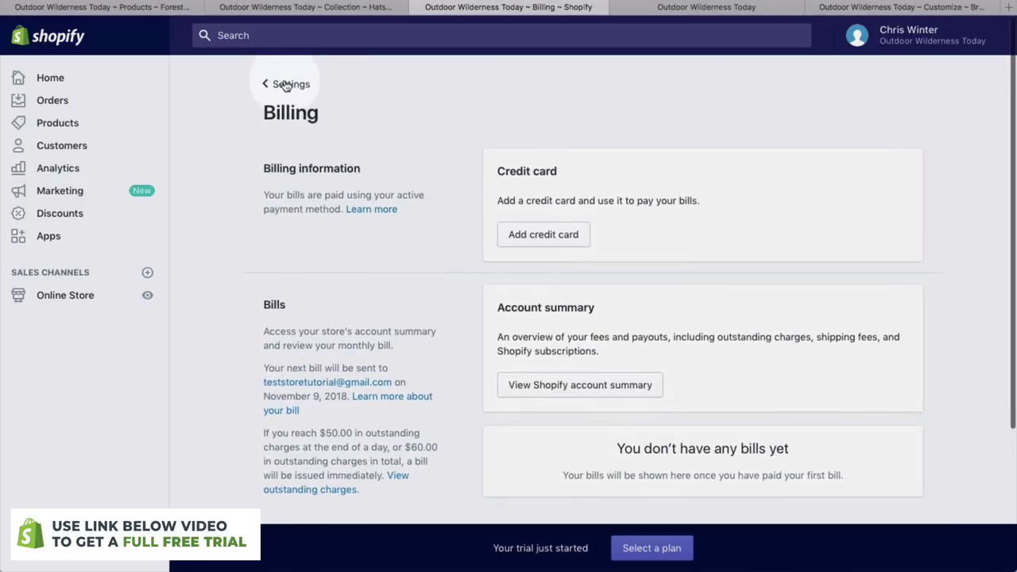
{"action": "left_click", "coordinate": [285, 85]}
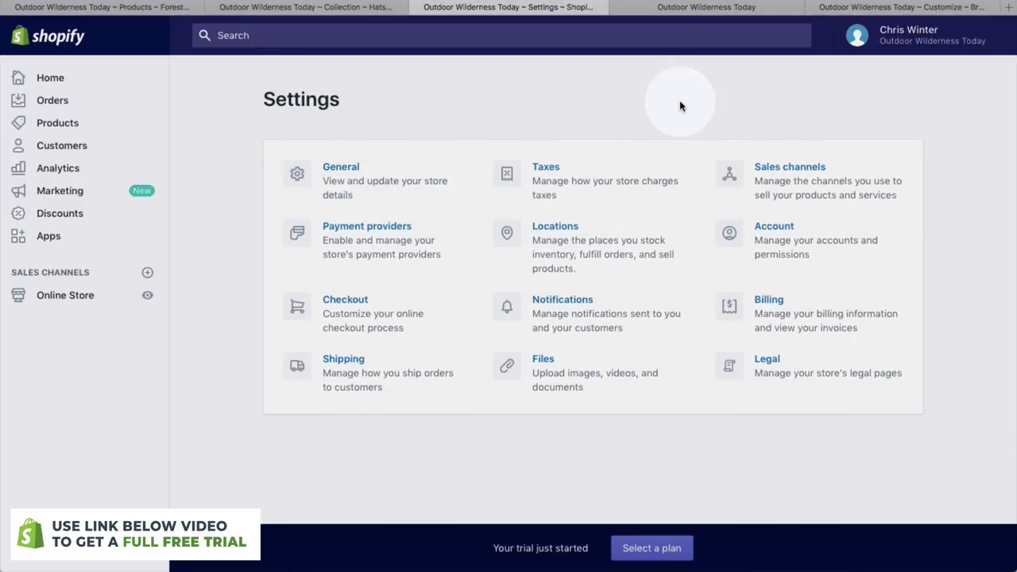
{"action": "left_click", "coordinate": [90, 298]}
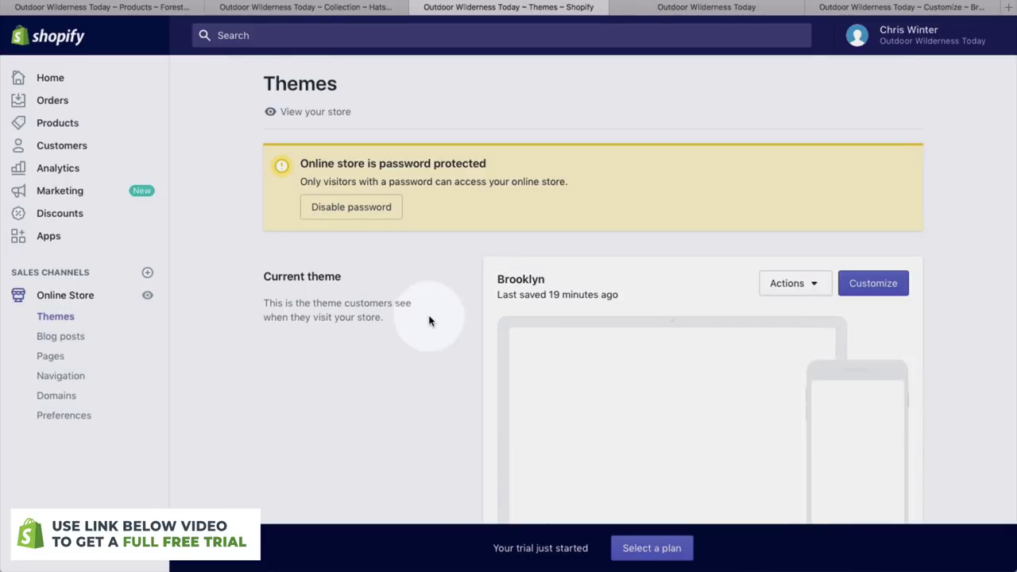
Step: Customize Brooklyn: hide Featured collection, show Collection list and open its settings
{"action": "left_click", "coordinate": [877, 293]}
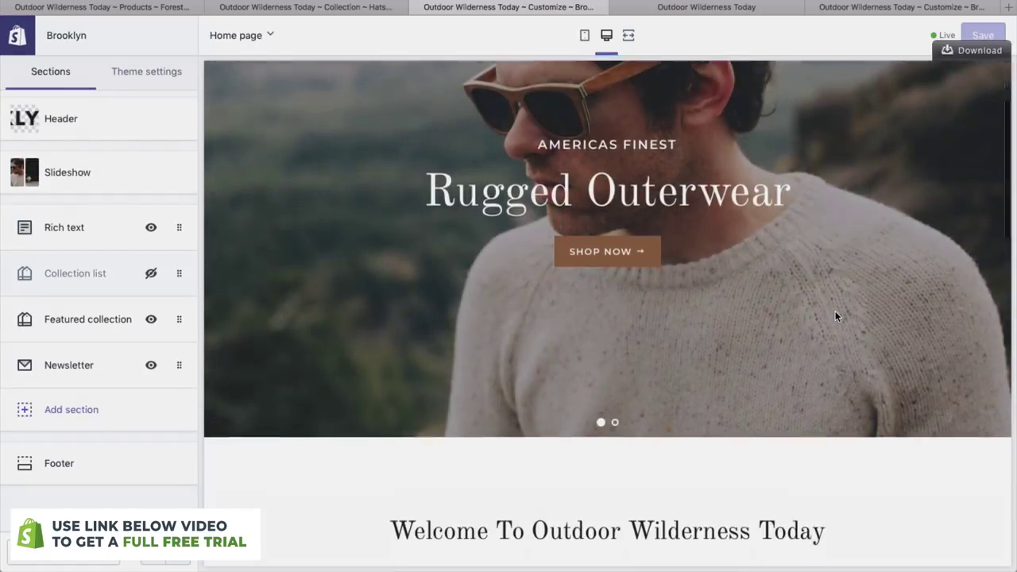
{"action": "scroll", "coordinate": [835, 311], "scroll_direction": "down", "scroll_amount": 6}
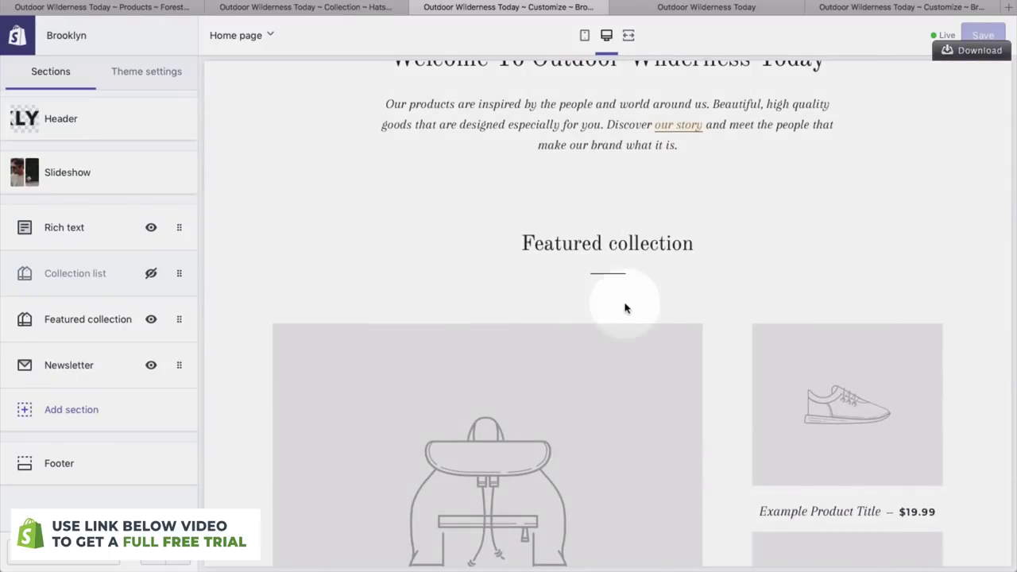
{"action": "scroll", "coordinate": [628, 310], "scroll_direction": "down", "scroll_amount": 4}
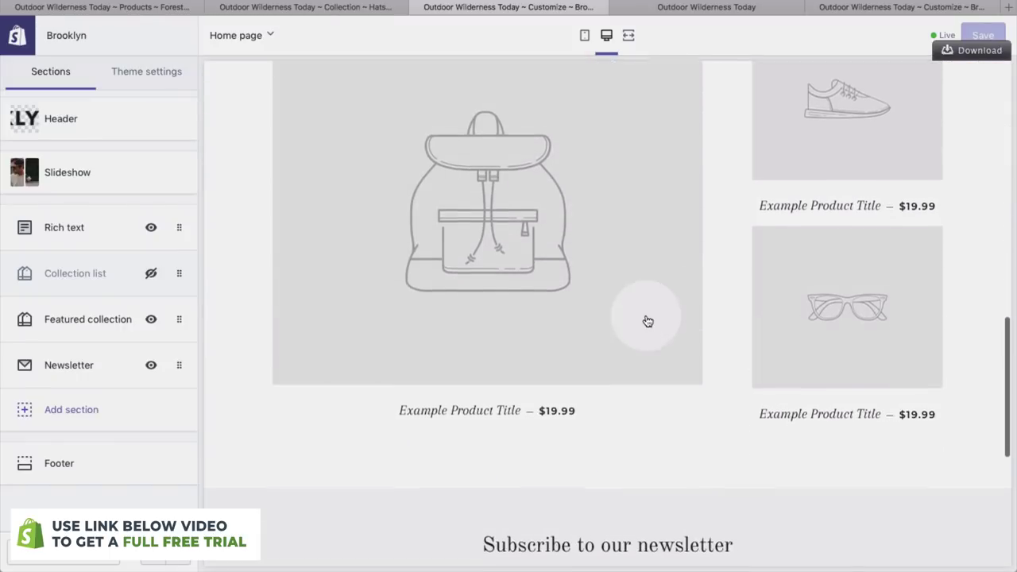
{"action": "scroll", "coordinate": [647, 318], "scroll_direction": "up", "scroll_amount": 1}
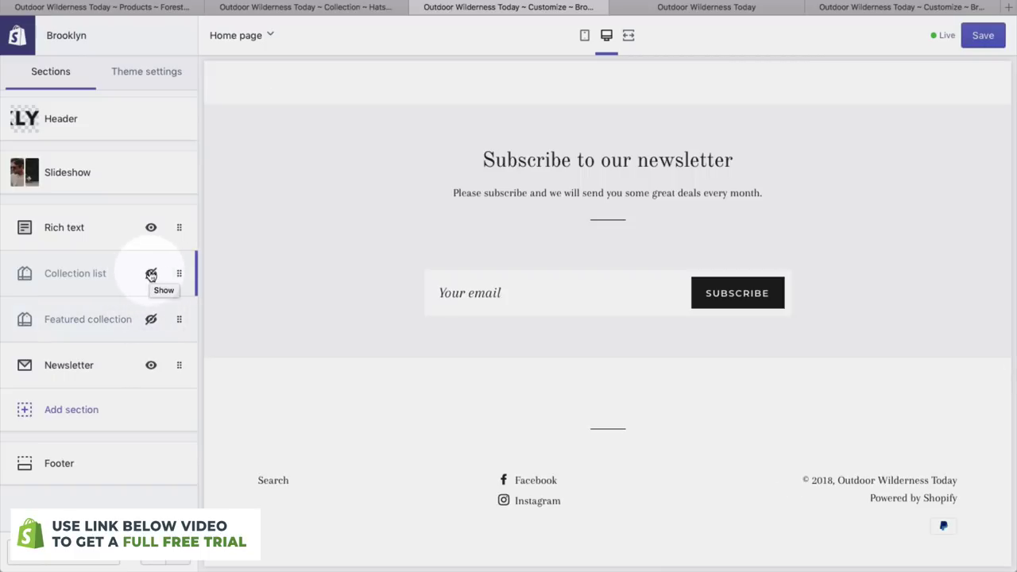
{"action": "left_click", "coordinate": [151, 274]}
{"action": "left_click", "coordinate": [93, 277]}
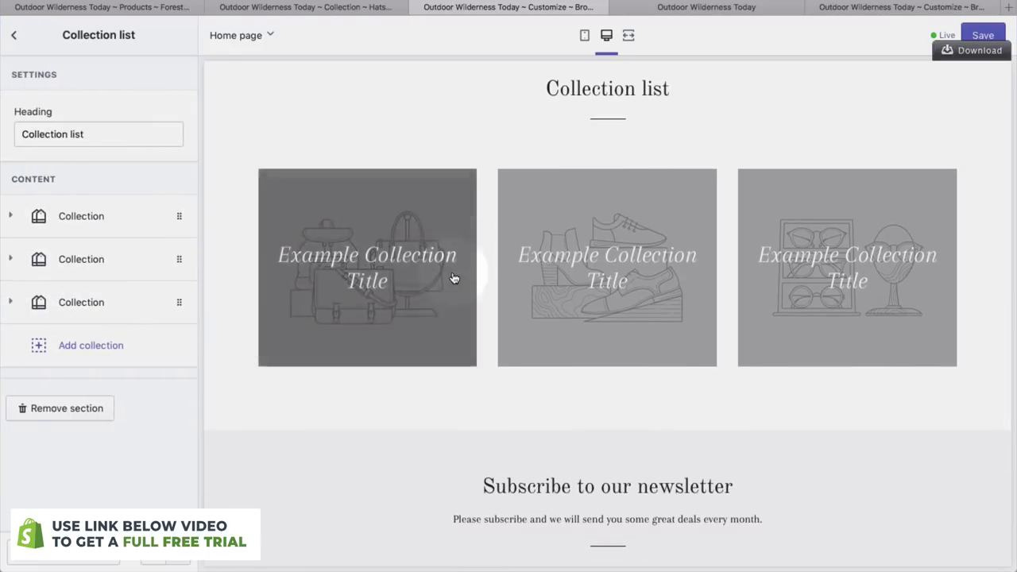
Step: Set the first collection block to the Bags collection
{"action": "scroll", "coordinate": [452, 276], "scroll_direction": "up", "scroll_amount": 2}
{"action": "scroll", "coordinate": [545, 254], "scroll_direction": "up", "scroll_amount": 1}
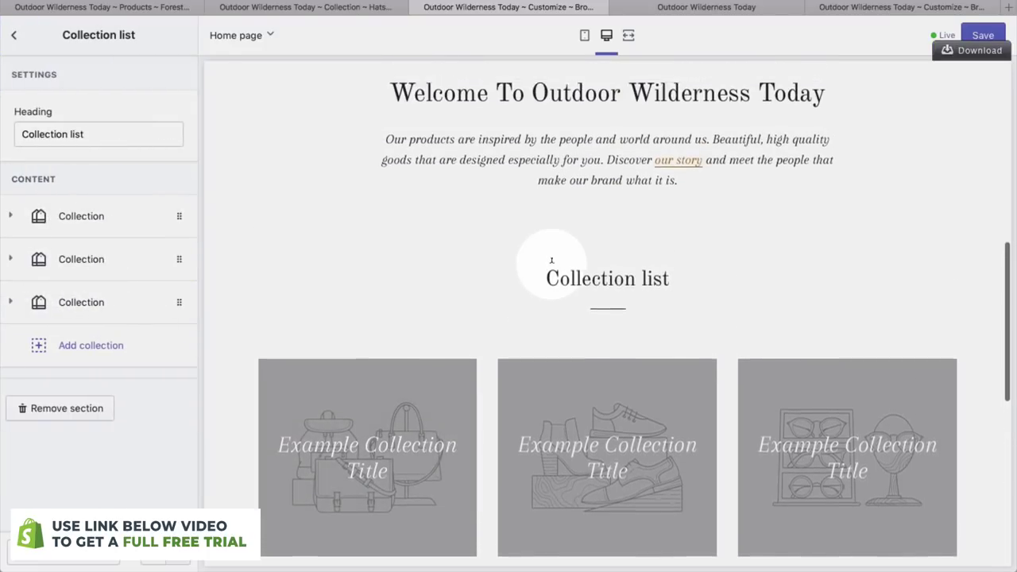
{"action": "left_click", "coordinate": [11, 216]}
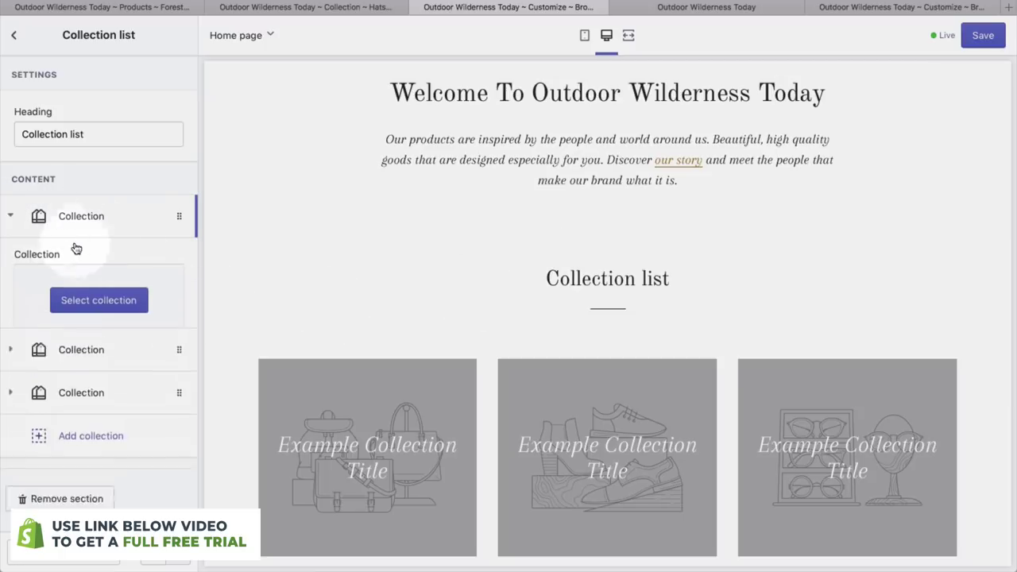
{"action": "left_click", "coordinate": [97, 304]}
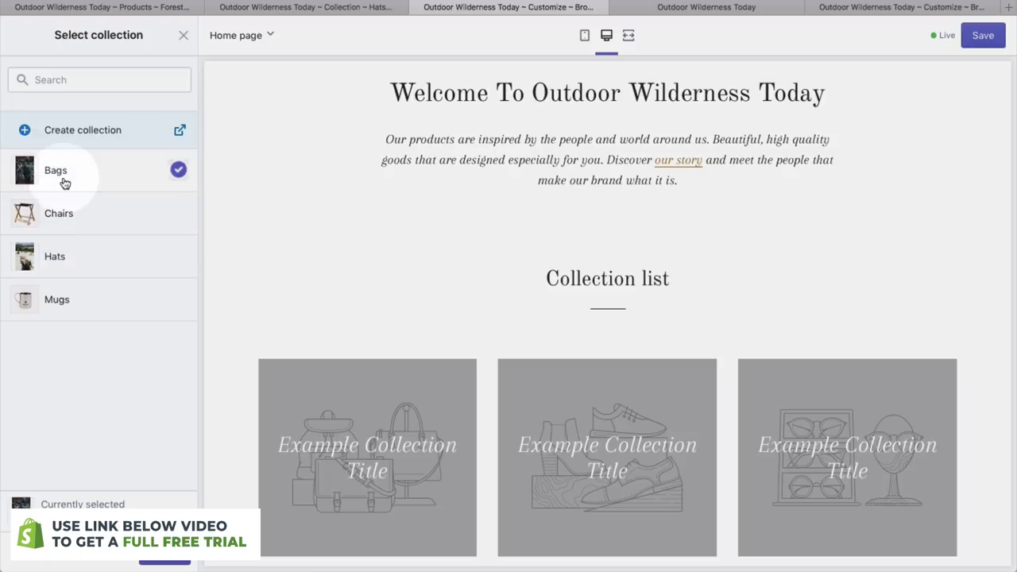
{"action": "left_click", "coordinate": [164, 558]}
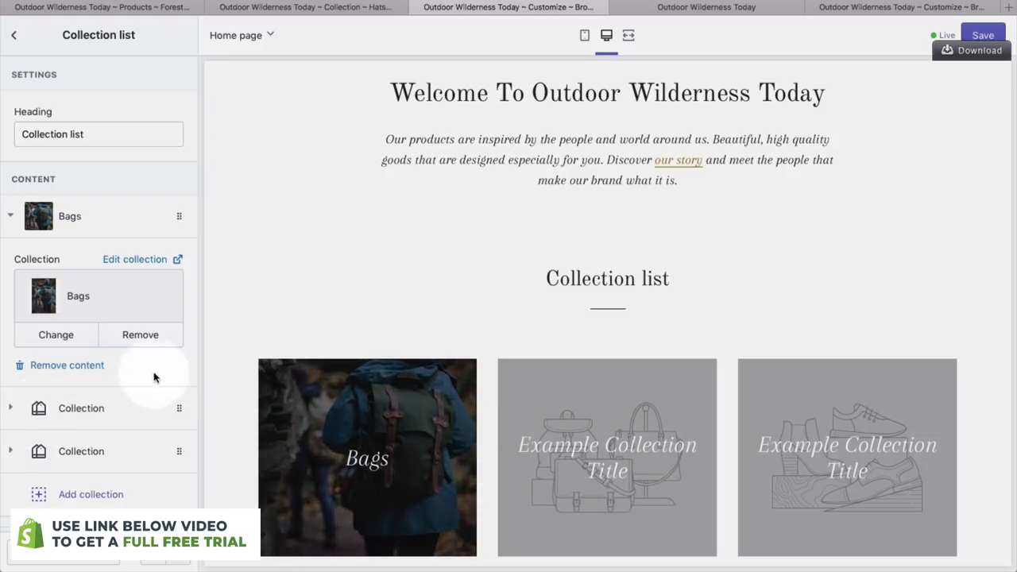
Step: Fill the second and third collection cards with Chairs and Mugs
{"action": "left_click", "coordinate": [9, 407]}
{"action": "scroll", "coordinate": [102, 349], "scroll_direction": "down", "scroll_amount": 1}
{"action": "left_click", "coordinate": [103, 320]}
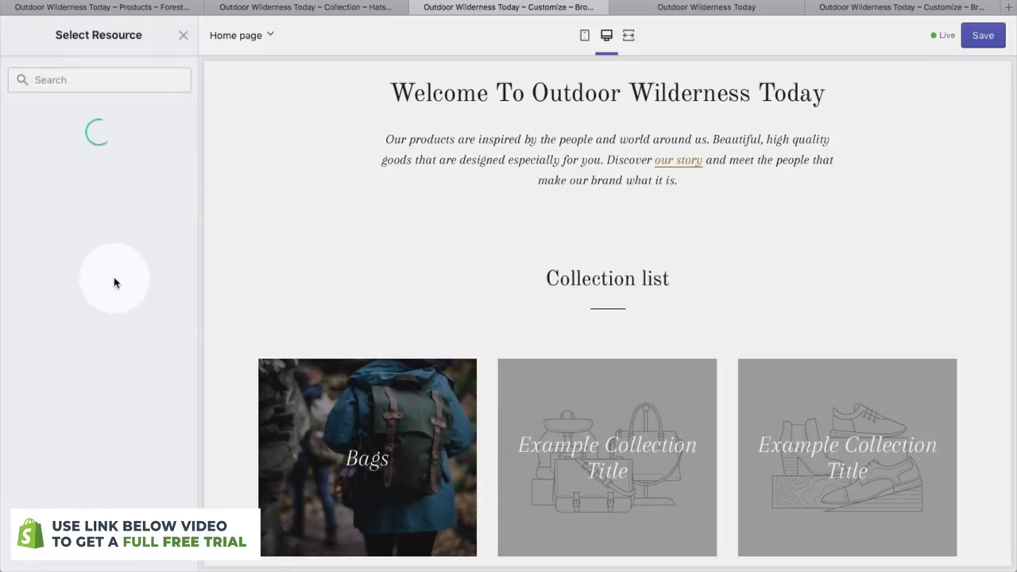
{"action": "left_click", "coordinate": [130, 221]}
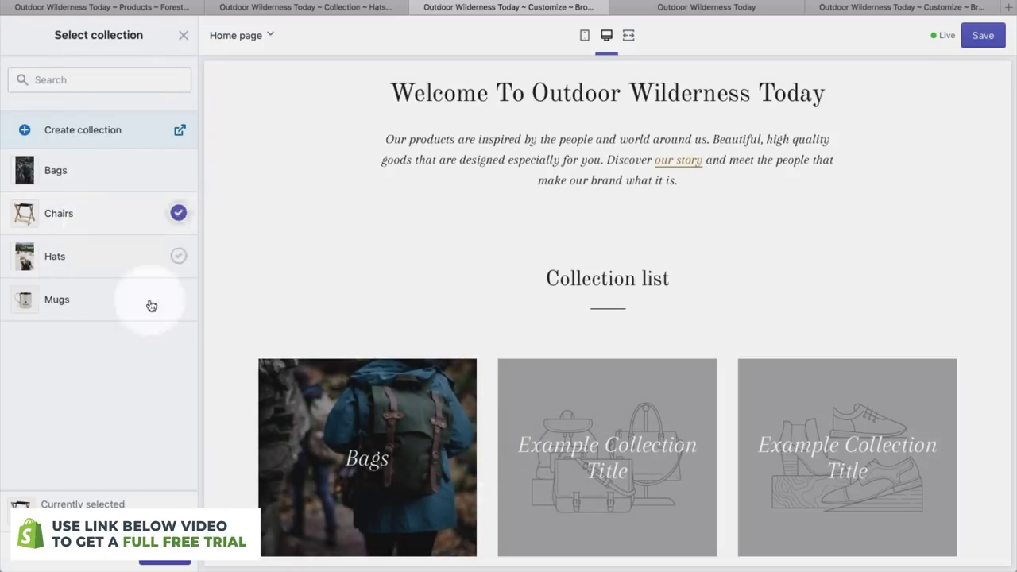
{"action": "left_click", "coordinate": [167, 561]}
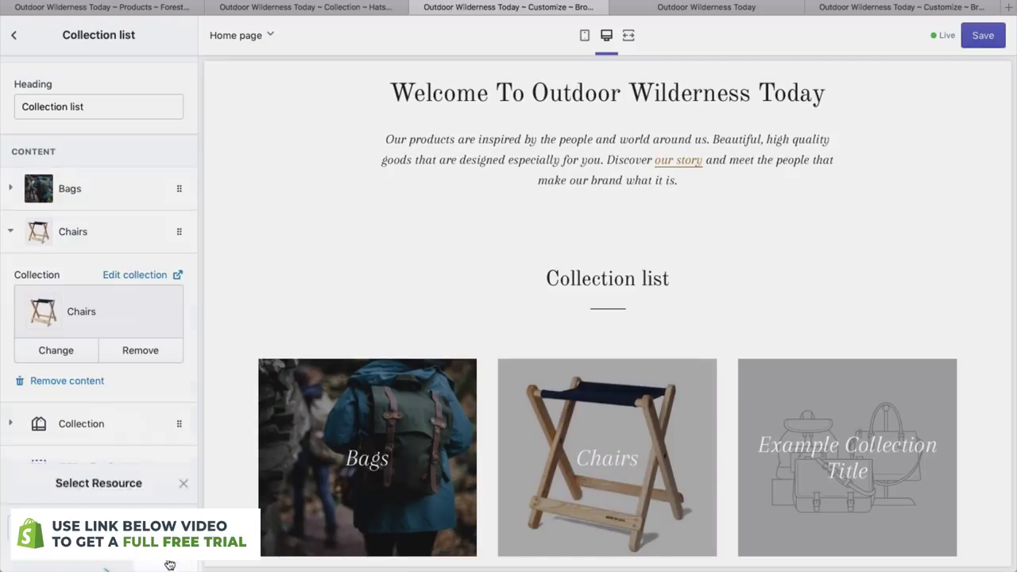
{"action": "left_click", "coordinate": [13, 425]}
{"action": "left_click", "coordinate": [94, 366]}
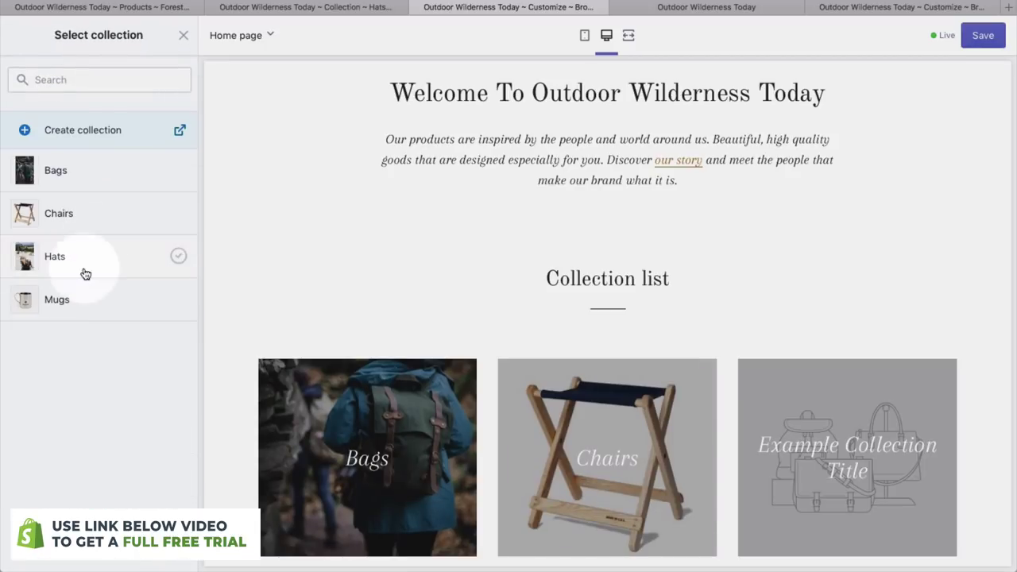
{"action": "left_click", "coordinate": [164, 560]}
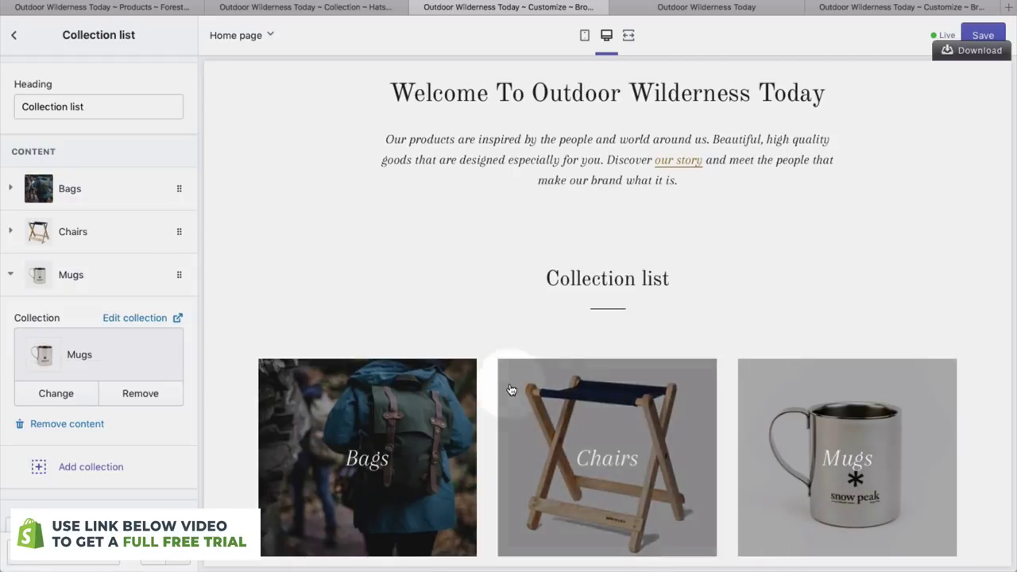
Step: Change the Collection list heading to 'Shop our store' and return to sections
{"action": "scroll", "coordinate": [511, 389], "scroll_direction": "down", "scroll_amount": 3}
{"action": "scroll", "coordinate": [511, 390], "scroll_direction": "up", "scroll_amount": 1}
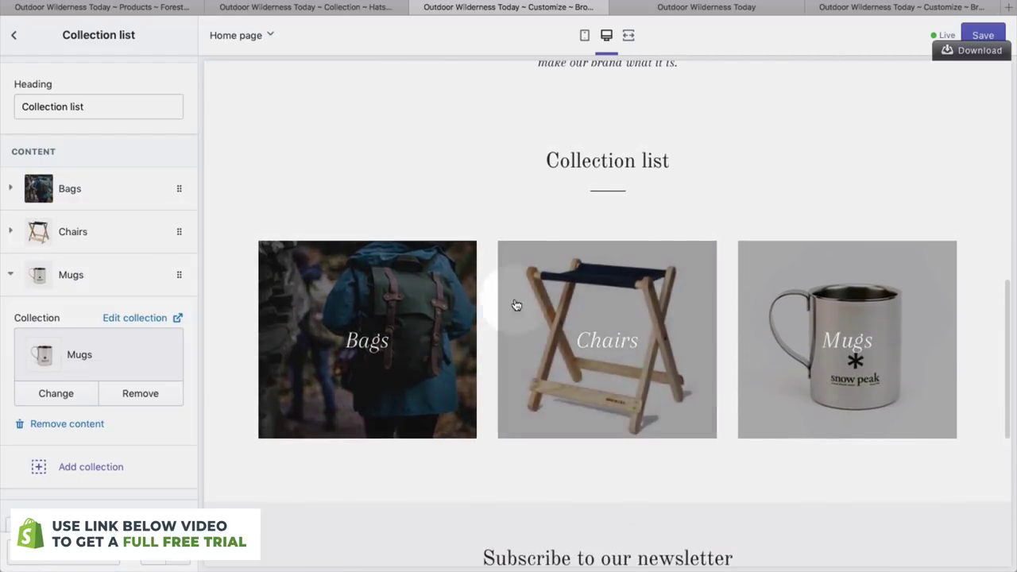
{"action": "scroll", "coordinate": [643, 171], "scroll_direction": "up", "scroll_amount": 1}
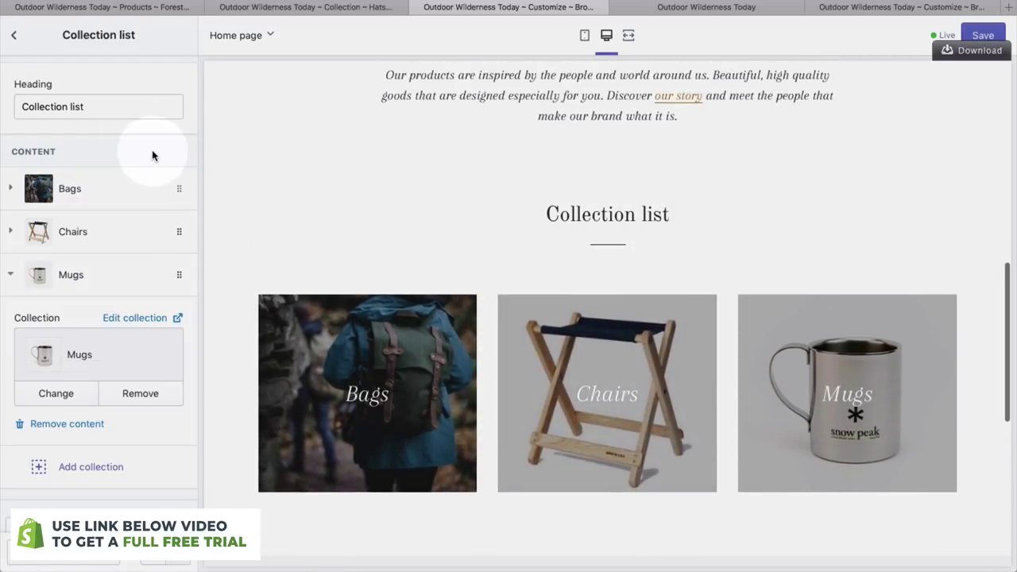
{"action": "double_click", "coordinate": [103, 105]}
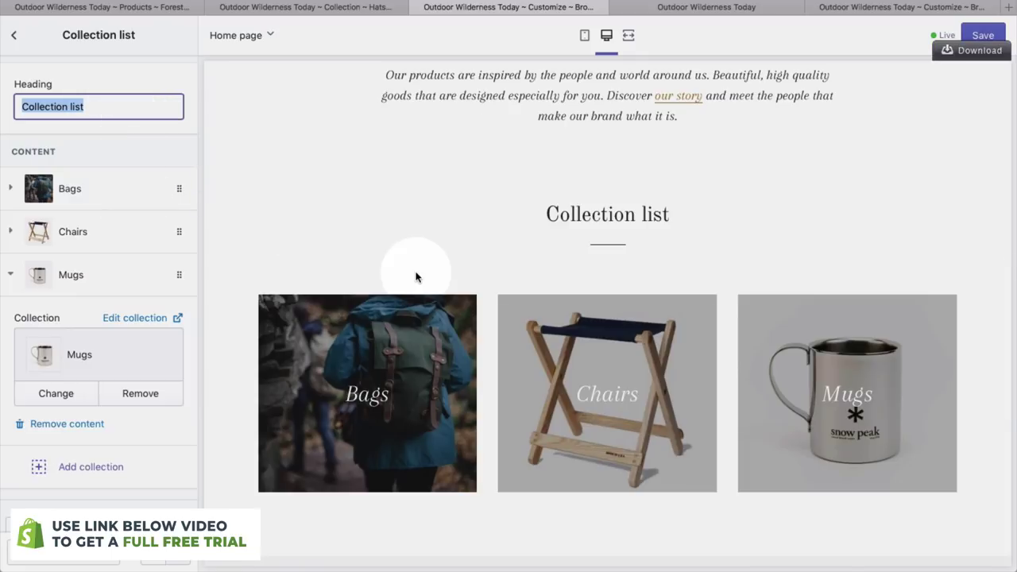
{"action": "scroll", "coordinate": [416, 278], "scroll_direction": "up", "scroll_amount": 2}
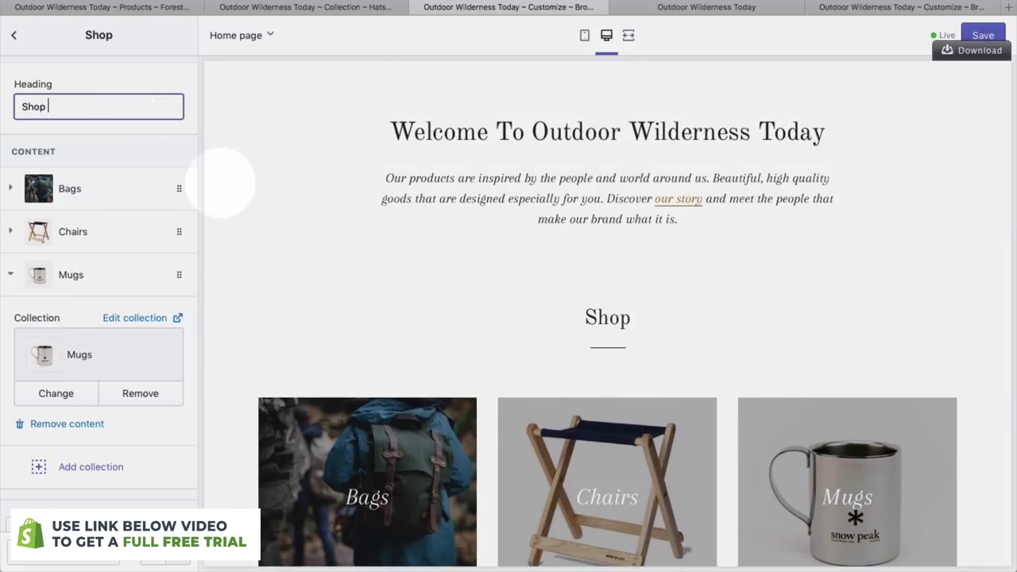
{"action": "scroll", "coordinate": [609, 386], "scroll_direction": "down", "scroll_amount": 5}
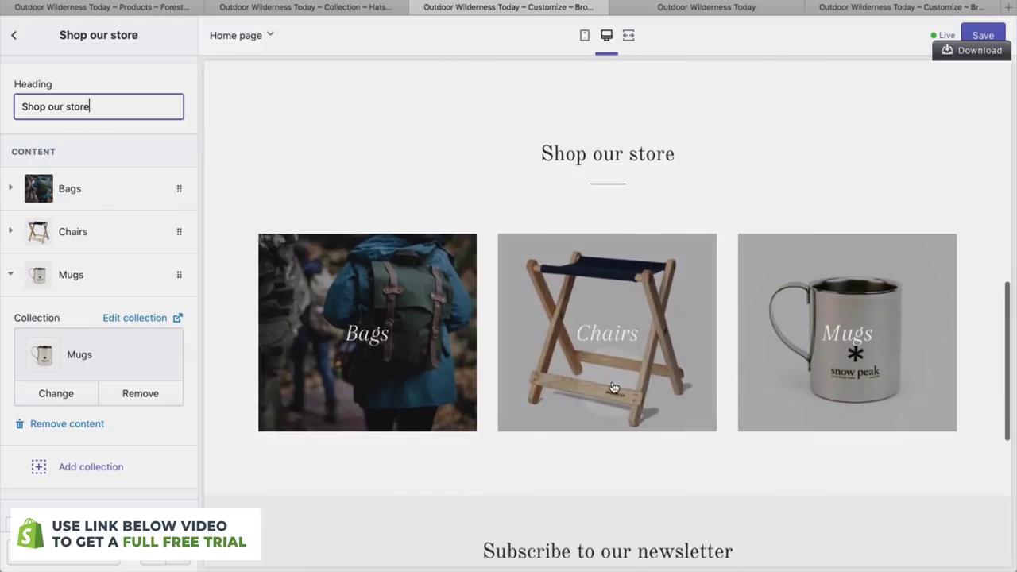
{"action": "scroll", "coordinate": [638, 364], "scroll_direction": "up", "scroll_amount": 4}
{"action": "scroll", "coordinate": [636, 363], "scroll_direction": "up", "scroll_amount": 2}
{"action": "scroll", "coordinate": [627, 358], "scroll_direction": "down", "scroll_amount": 3}
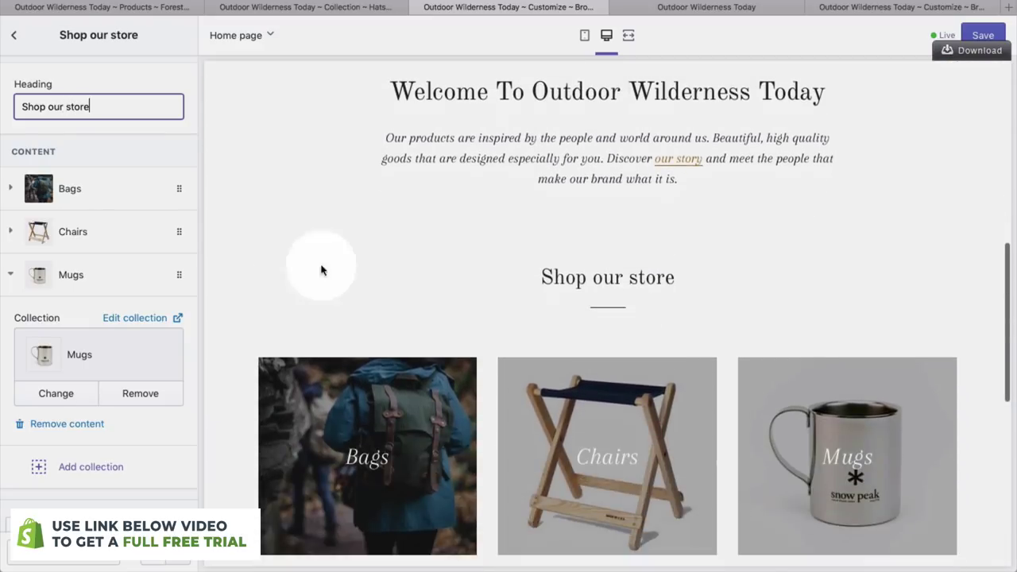
{"action": "left_click", "coordinate": [16, 38]}
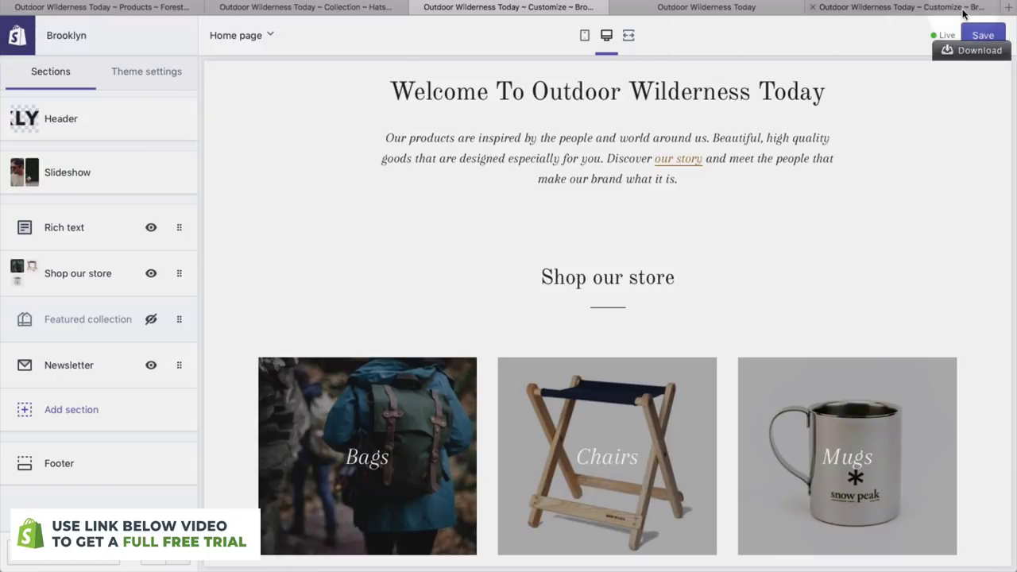
Step: Save the home page changes in the theme editor
{"action": "left_click", "coordinate": [976, 38]}
{"action": "scroll", "coordinate": [581, 404], "scroll_direction": "down", "scroll_amount": 5}
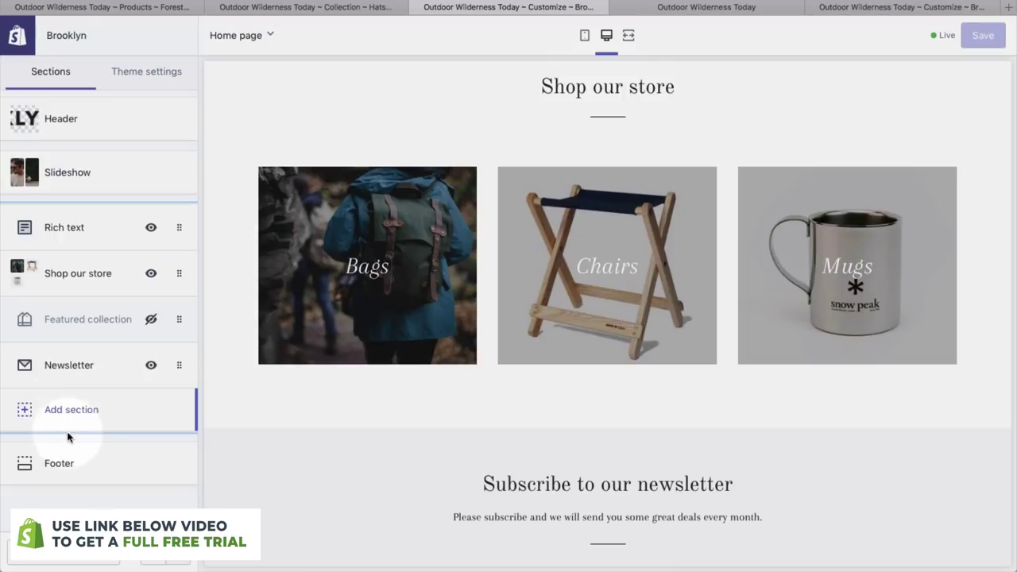
{"action": "scroll", "coordinate": [446, 418], "scroll_direction": "up", "scroll_amount": 7}
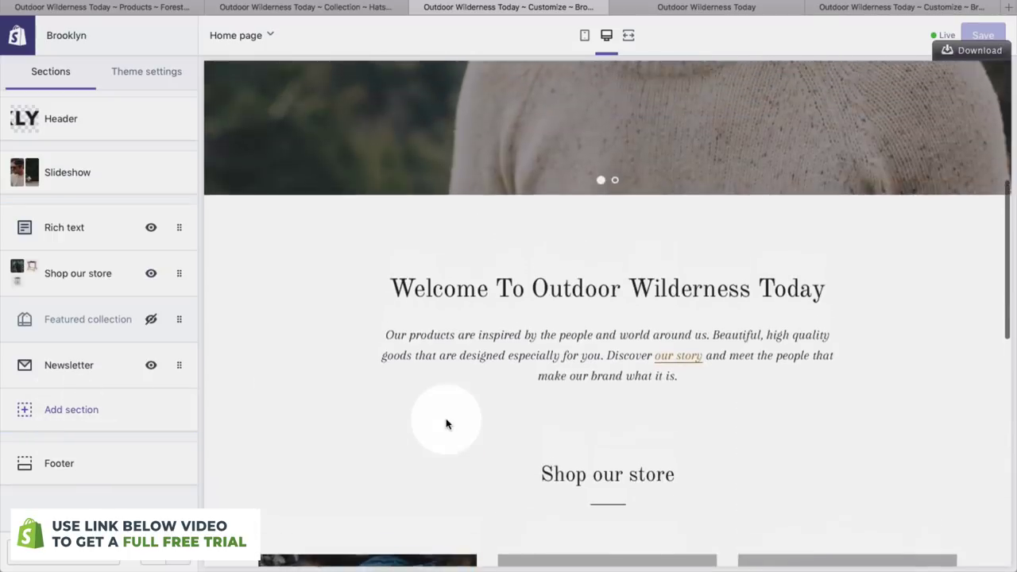
{"action": "scroll", "coordinate": [446, 418], "scroll_direction": "down", "scroll_amount": 3}
Step: Browse the section types available to add to the home page
{"action": "left_click", "coordinate": [71, 412]}
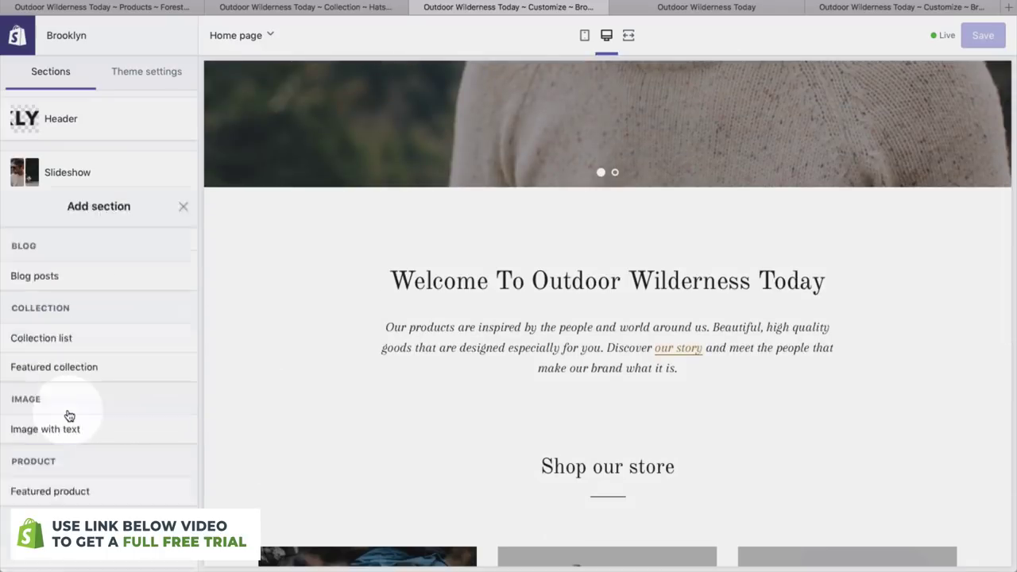
{"action": "scroll", "coordinate": [291, 347], "scroll_direction": "down", "scroll_amount": 6}
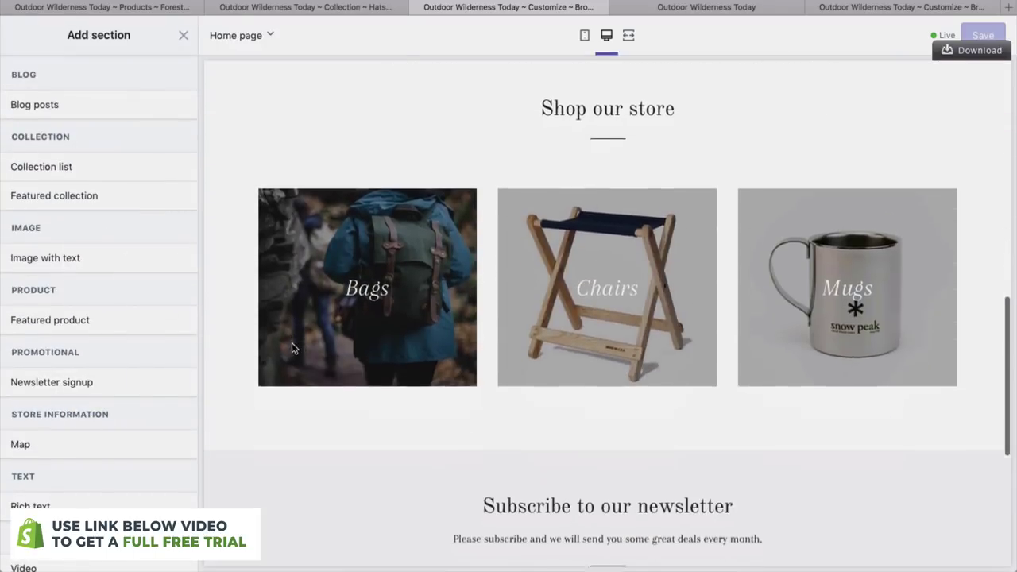
{"action": "scroll", "coordinate": [151, 407], "scroll_direction": "down", "scroll_amount": 2}
{"action": "scroll", "coordinate": [143, 389], "scroll_direction": "up", "scroll_amount": 2}
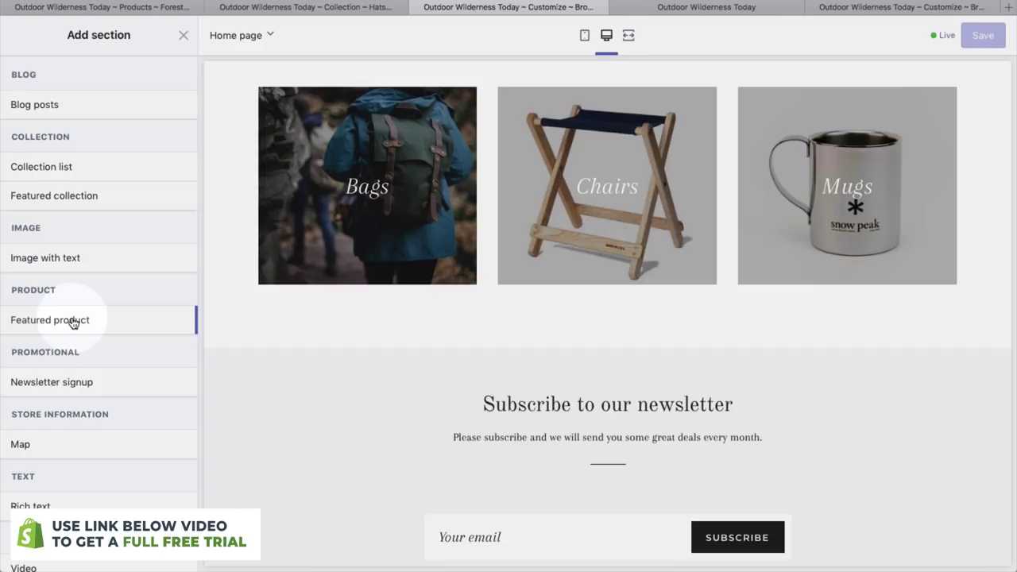
Step: Add a Featured product section with the Stainless Steel Mug and Show vendor enabled
{"action": "mouse_move", "coordinate": [73, 321]}
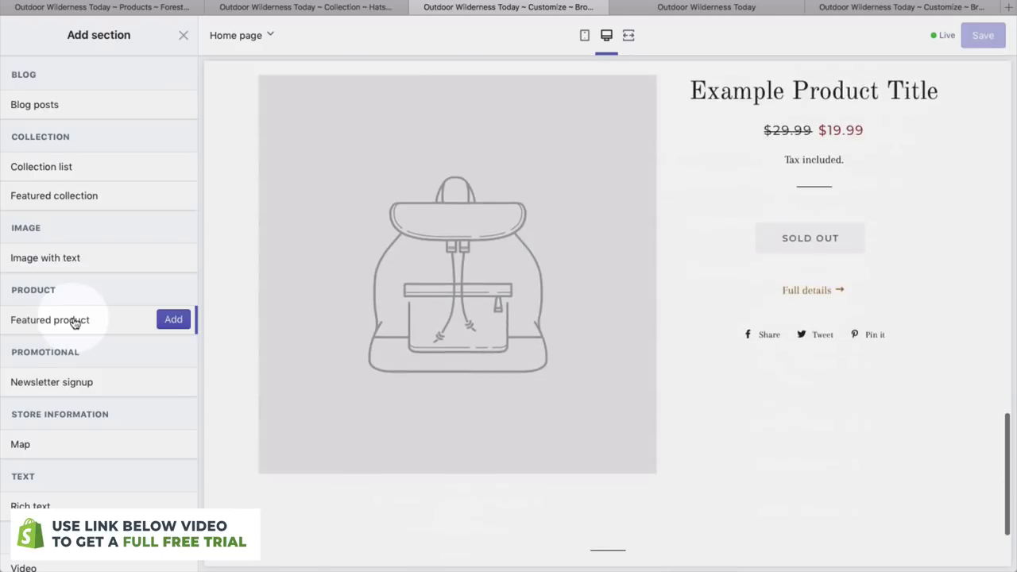
{"action": "left_click", "coordinate": [182, 320]}
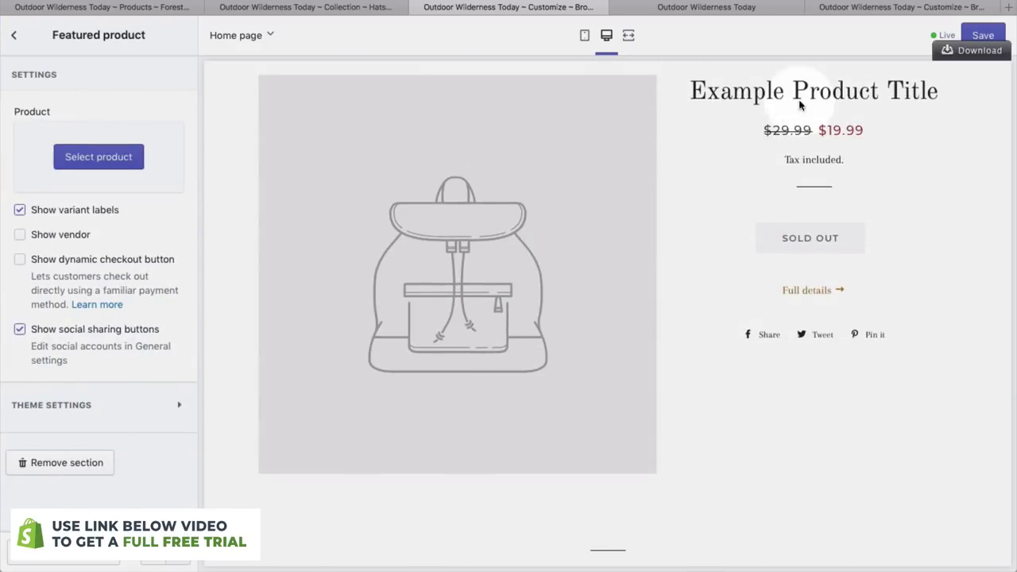
{"action": "left_click", "coordinate": [73, 154]}
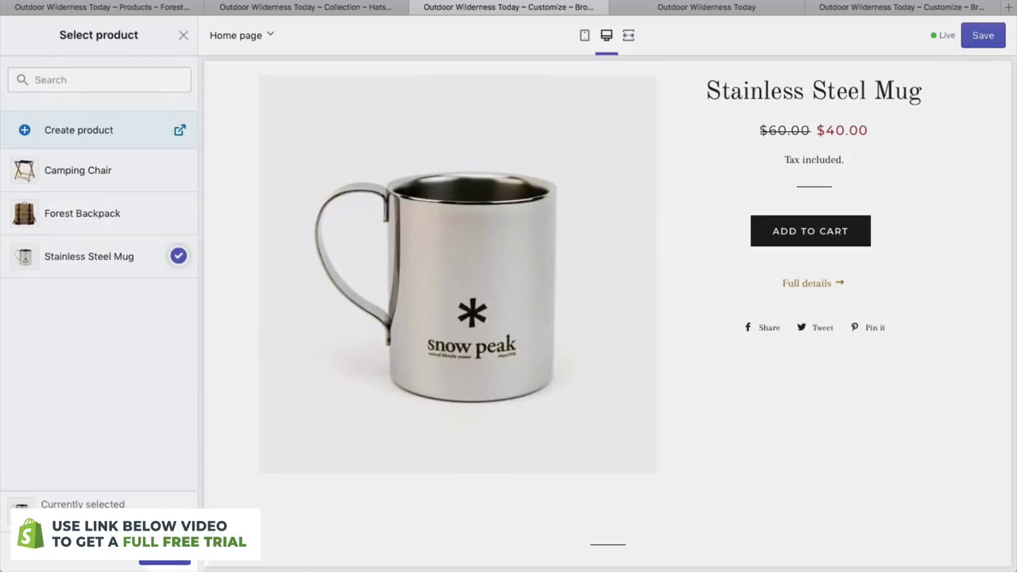
{"action": "left_click", "coordinate": [164, 558]}
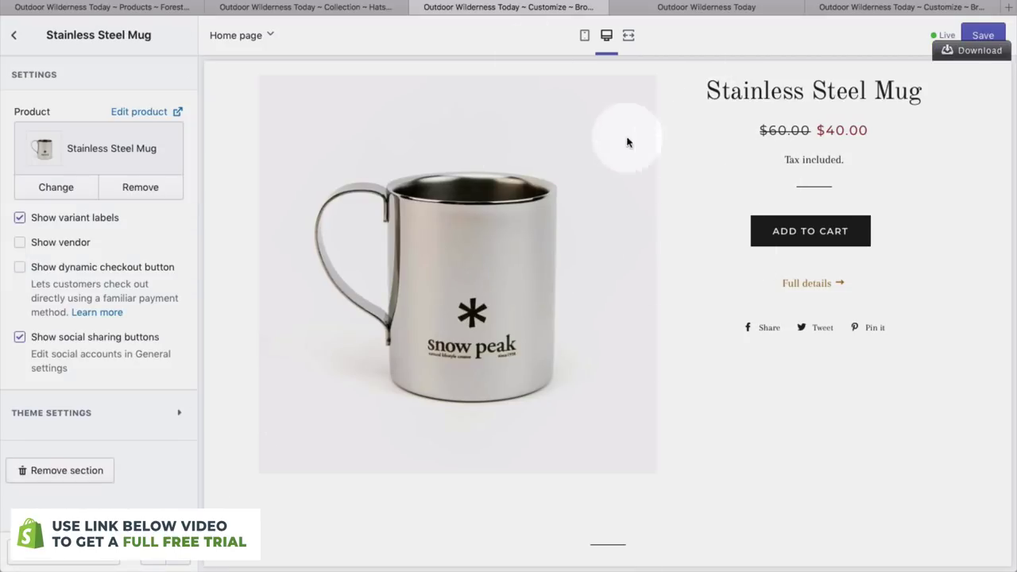
{"action": "scroll", "coordinate": [351, 215], "scroll_direction": "up", "scroll_amount": 3}
{"action": "scroll", "coordinate": [360, 224], "scroll_direction": "up", "scroll_amount": 3}
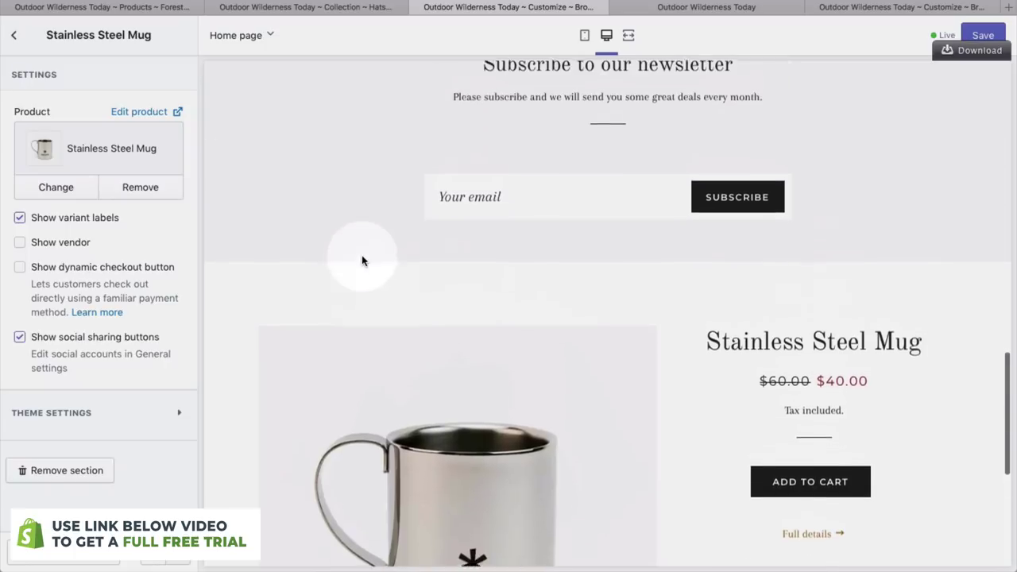
{"action": "scroll", "coordinate": [359, 258], "scroll_direction": "down", "scroll_amount": 1}
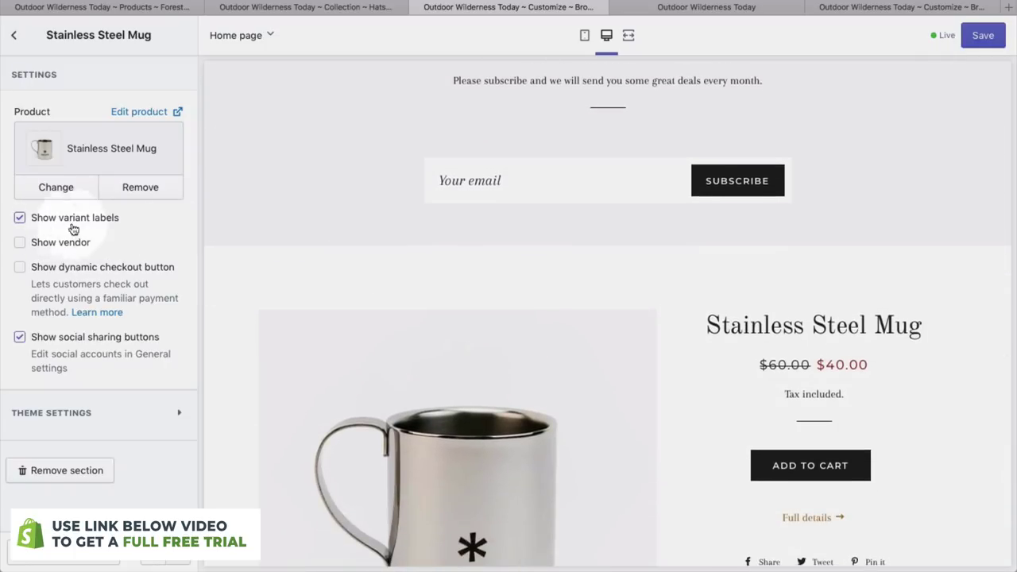
{"action": "scroll", "coordinate": [405, 291], "scroll_direction": "down", "scroll_amount": 3}
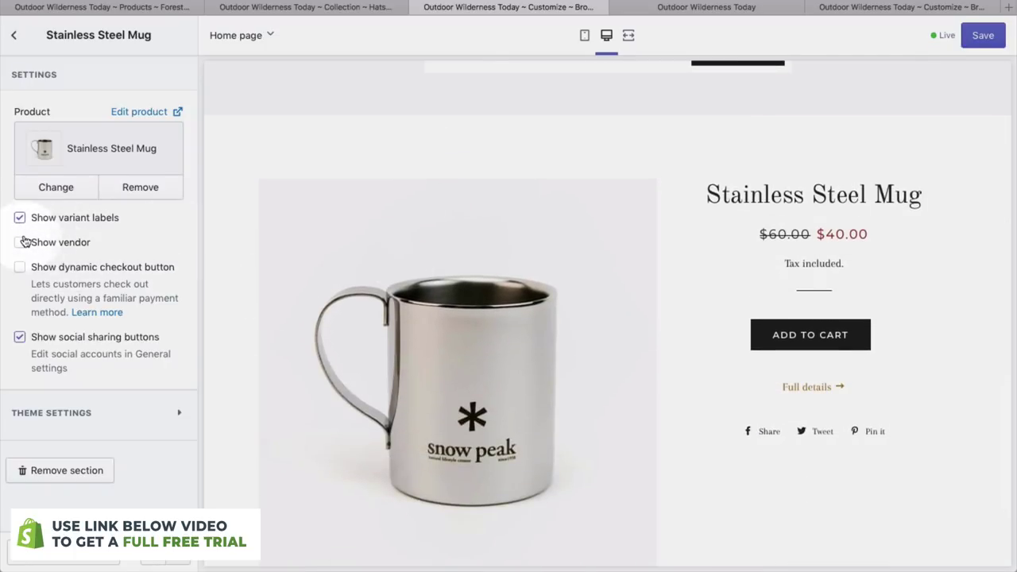
{"action": "left_click", "coordinate": [20, 242]}
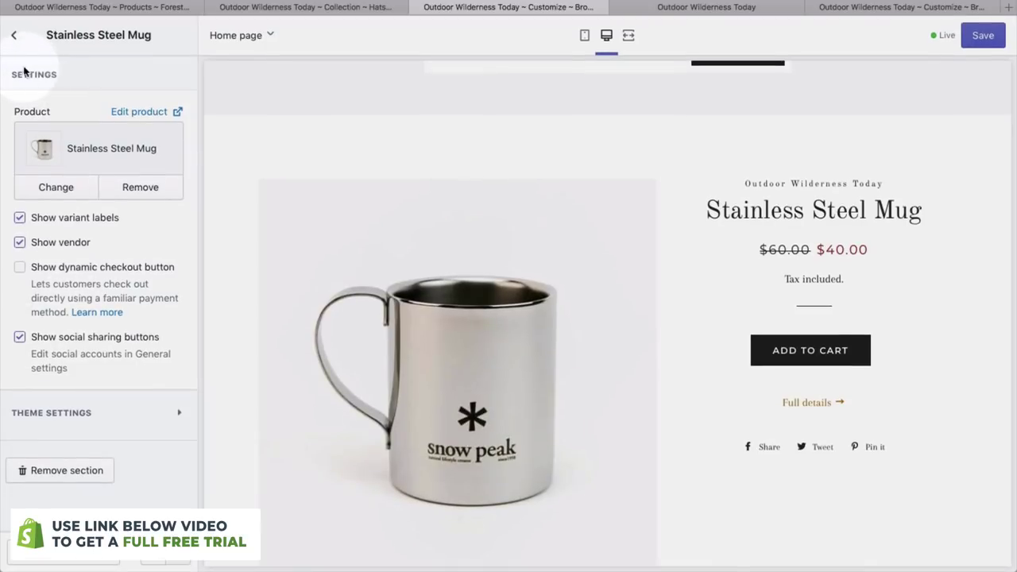
{"action": "left_click", "coordinate": [14, 40]}
Step: Move the Stainless Steel Mug section above the Newsletter
{"action": "scroll", "coordinate": [506, 257], "scroll_direction": "up", "scroll_amount": 6}
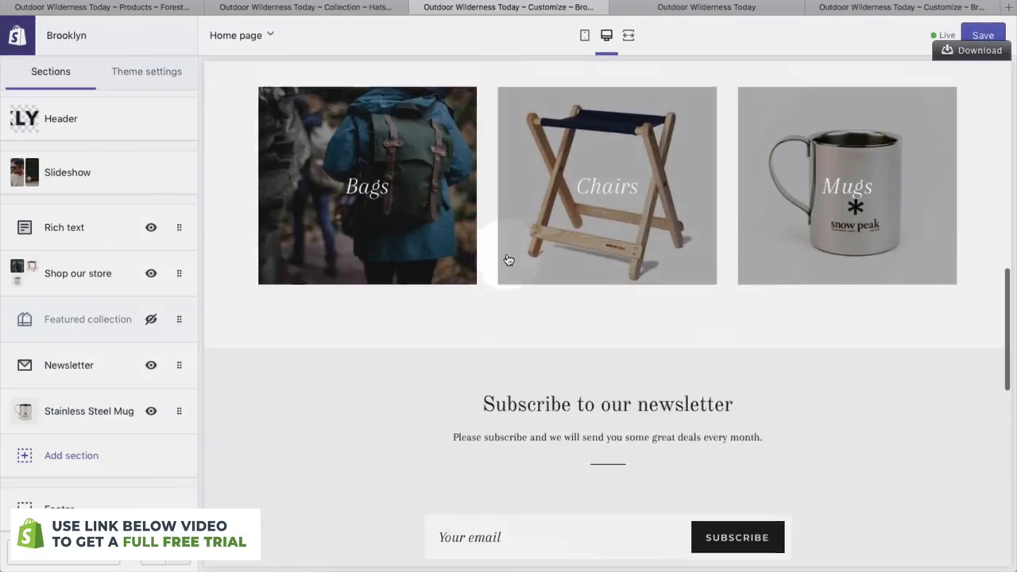
{"action": "scroll", "coordinate": [570, 429], "scroll_direction": "down", "scroll_amount": 4}
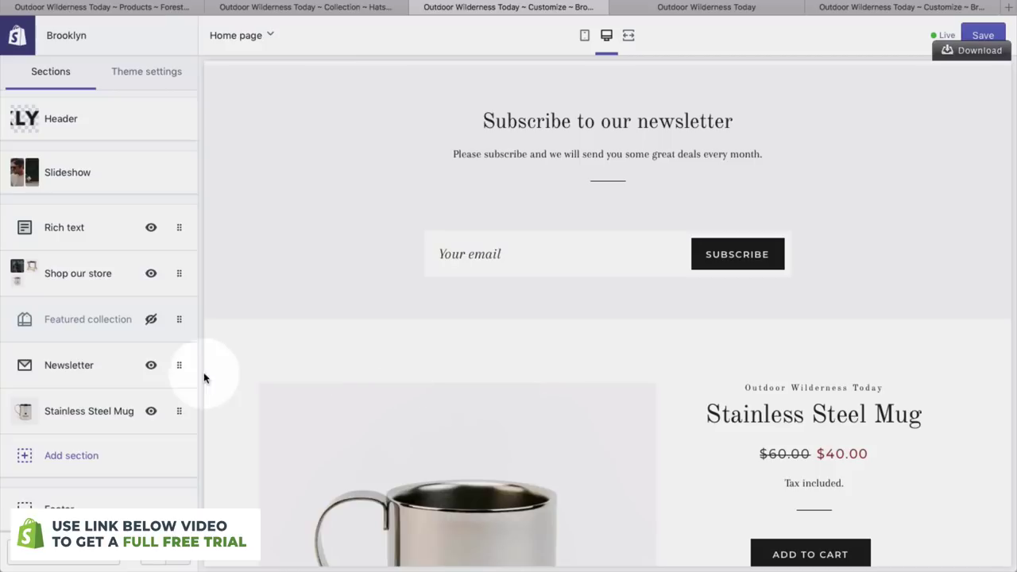
{"action": "left_click_drag", "start_coordinate": [182, 408], "coordinate": [182, 367]}
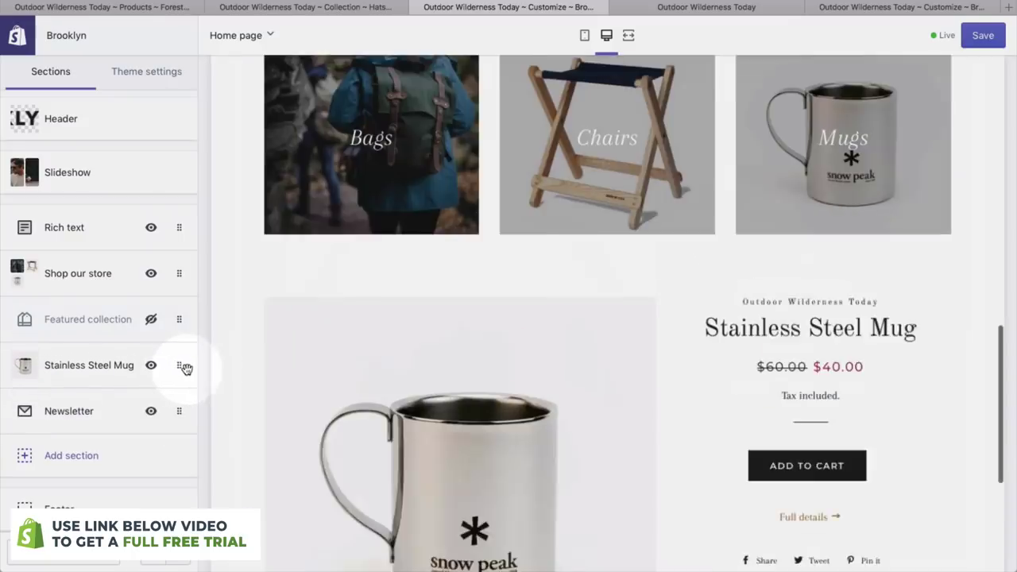
Step: Open the list of section types from the bottom of the Sections sidebar
{"action": "scroll", "coordinate": [311, 364], "scroll_direction": "up", "scroll_amount": 10}
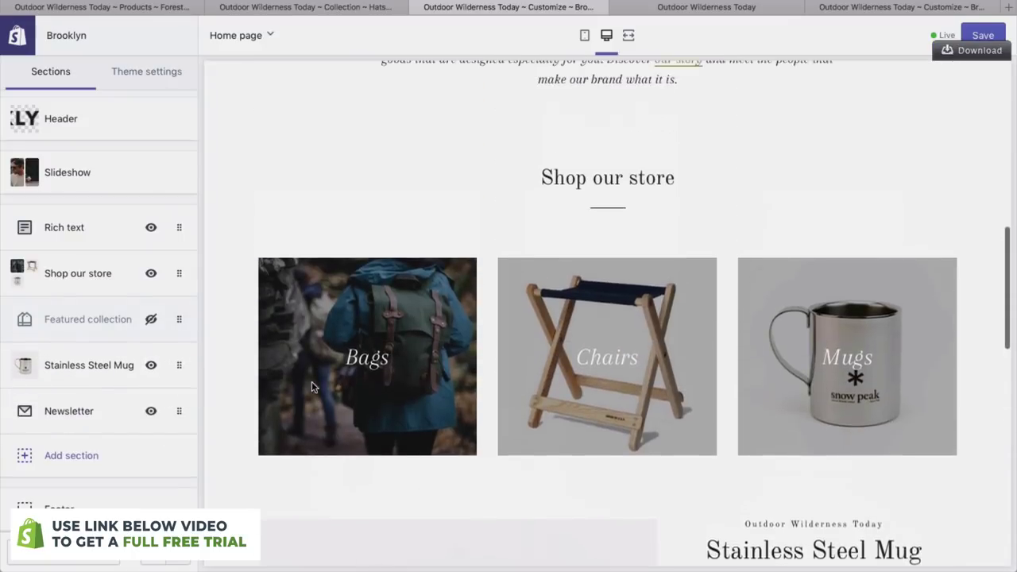
{"action": "scroll", "coordinate": [313, 392], "scroll_direction": "up", "scroll_amount": 8}
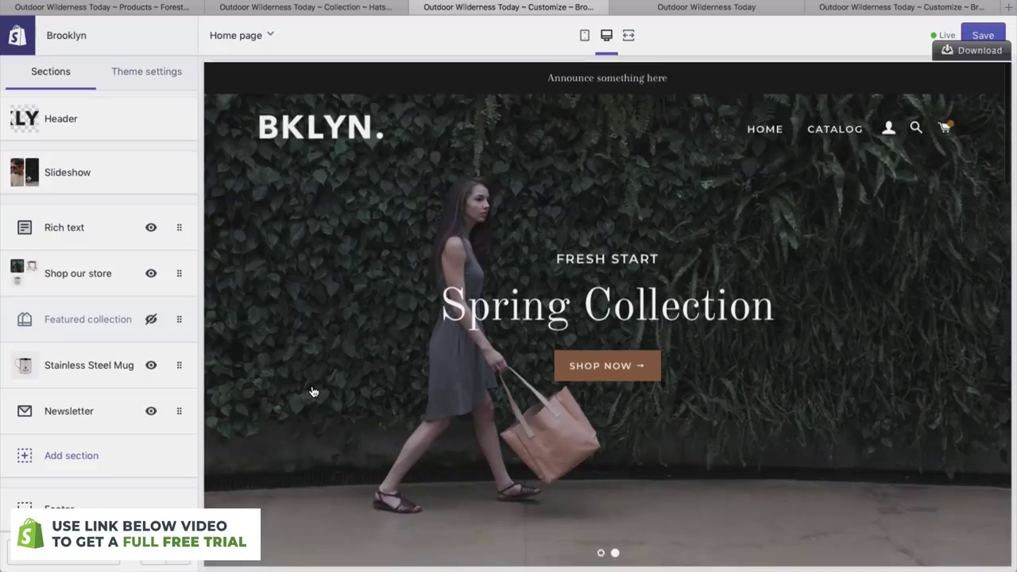
{"action": "scroll", "coordinate": [312, 390], "scroll_direction": "down", "scroll_amount": 3}
{"action": "scroll", "coordinate": [312, 390], "scroll_direction": "down", "scroll_amount": 10}
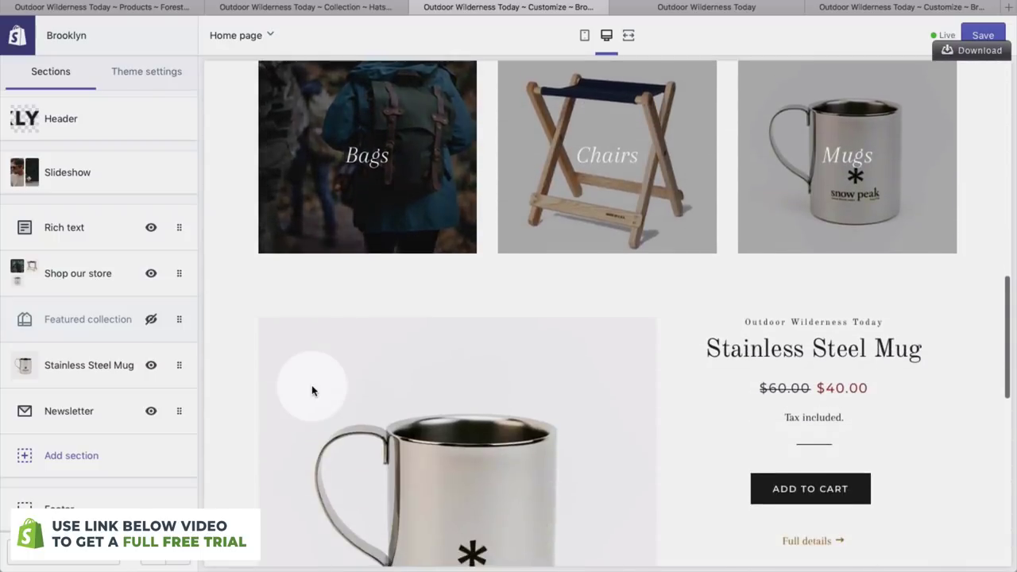
{"action": "scroll", "coordinate": [312, 390], "scroll_direction": "down", "scroll_amount": 1}
{"action": "left_click", "coordinate": [73, 456]}
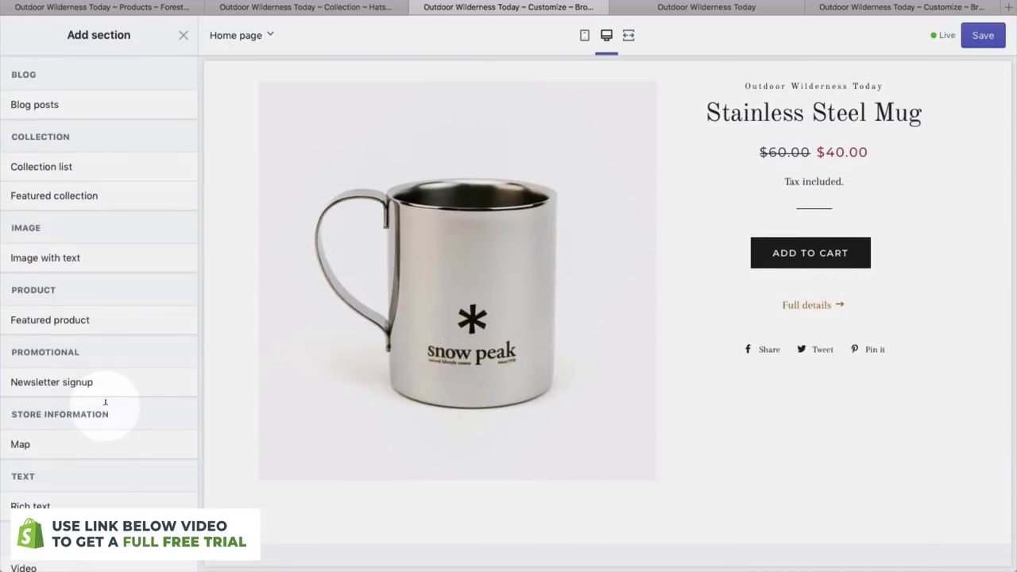
Step: Add a Map section headed FIND US HERE with the city line Uppsala, Sweden
{"action": "scroll", "coordinate": [107, 407], "scroll_direction": "down", "scroll_amount": 2}
{"action": "left_click", "coordinate": [81, 363]}
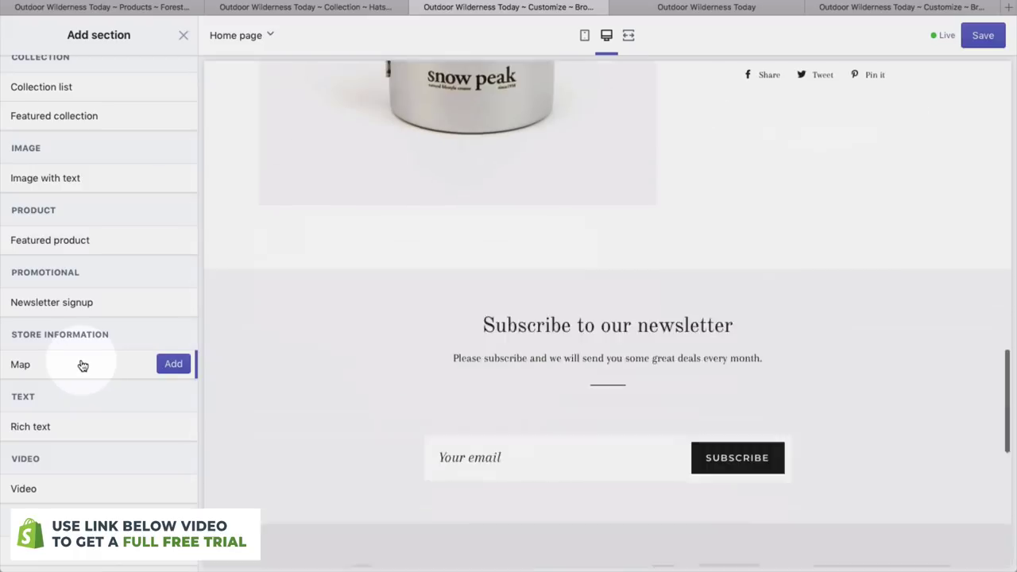
{"action": "left_click", "coordinate": [172, 365]}
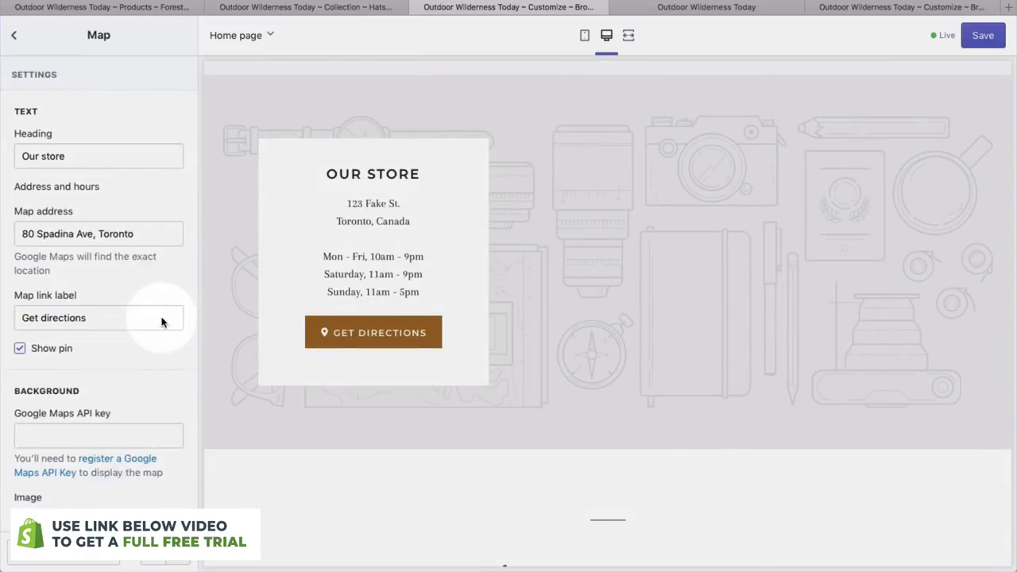
{"action": "triple_click", "coordinate": [63, 151]}
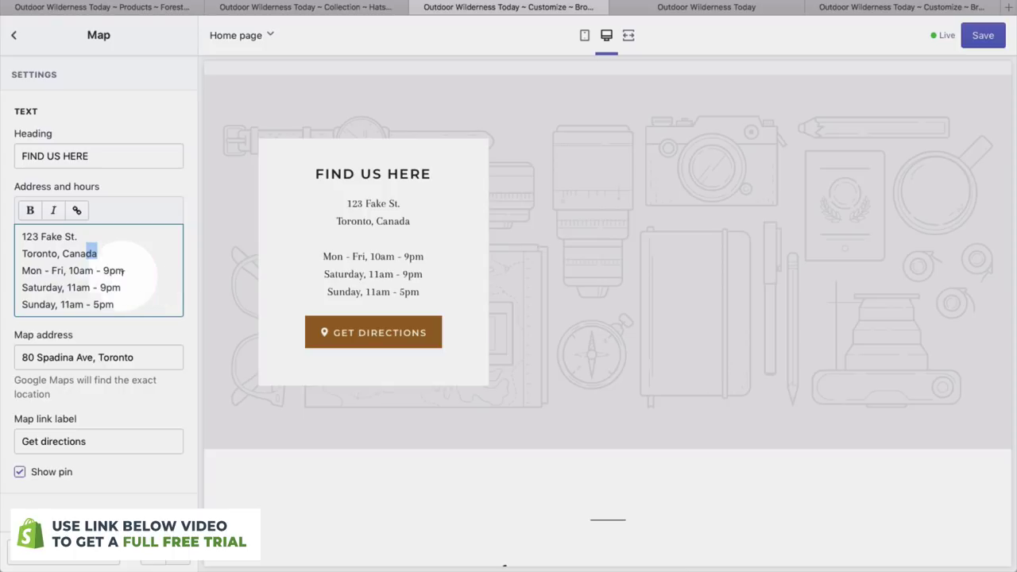
{"action": "left_click_drag", "start_coordinate": [114, 247], "coordinate": [22, 248]}
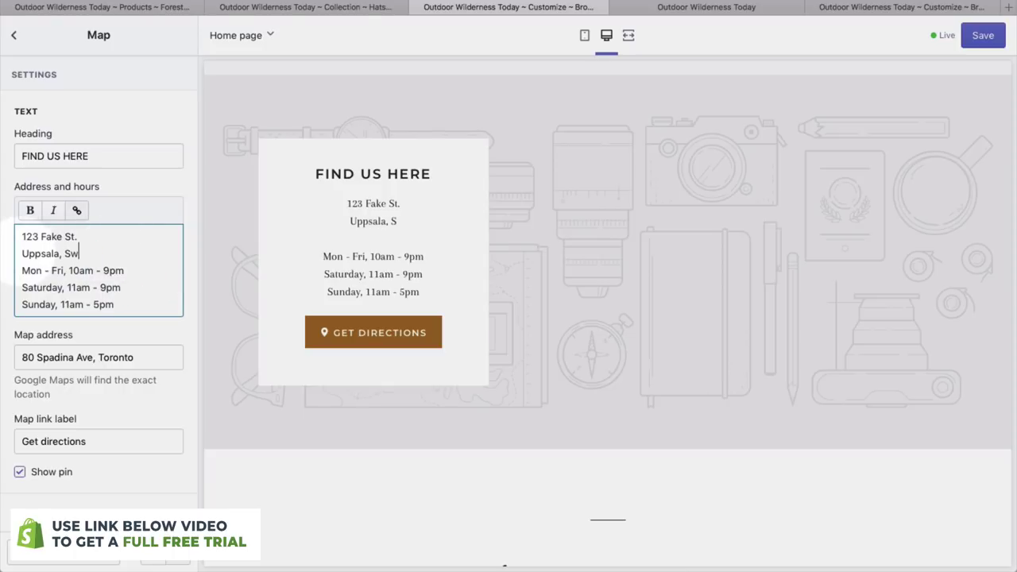
{"action": "scroll", "coordinate": [140, 249], "scroll_direction": "down", "scroll_amount": 1}
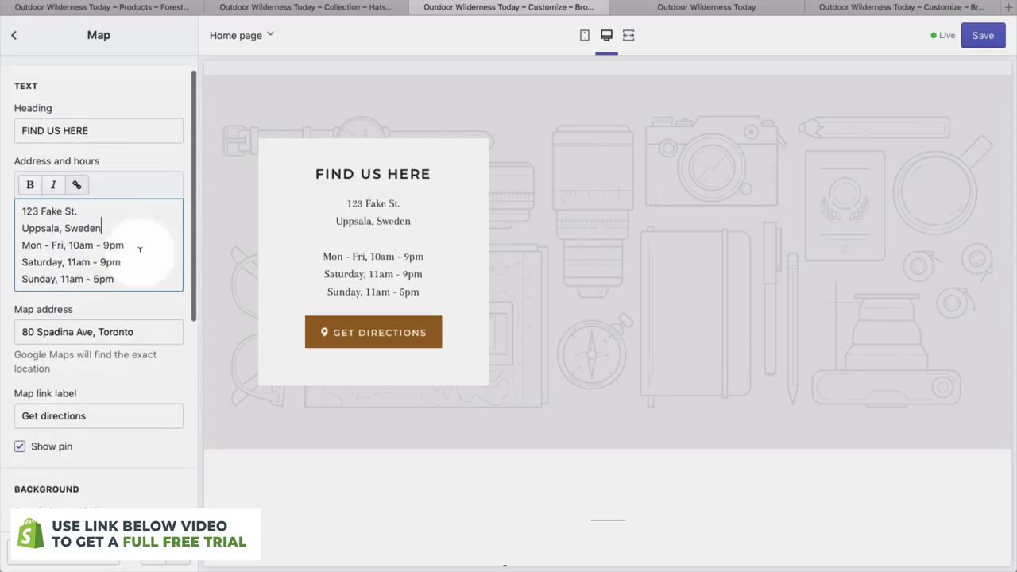
{"action": "left_click_drag", "start_coordinate": [187, 278], "coordinate": [12, 244]}
{"action": "left_click", "coordinate": [116, 279]}
Step: Set the map address to a New York address and test Get Directions, cancelling
{"action": "scroll", "coordinate": [94, 284], "scroll_direction": "down", "scroll_amount": 2}
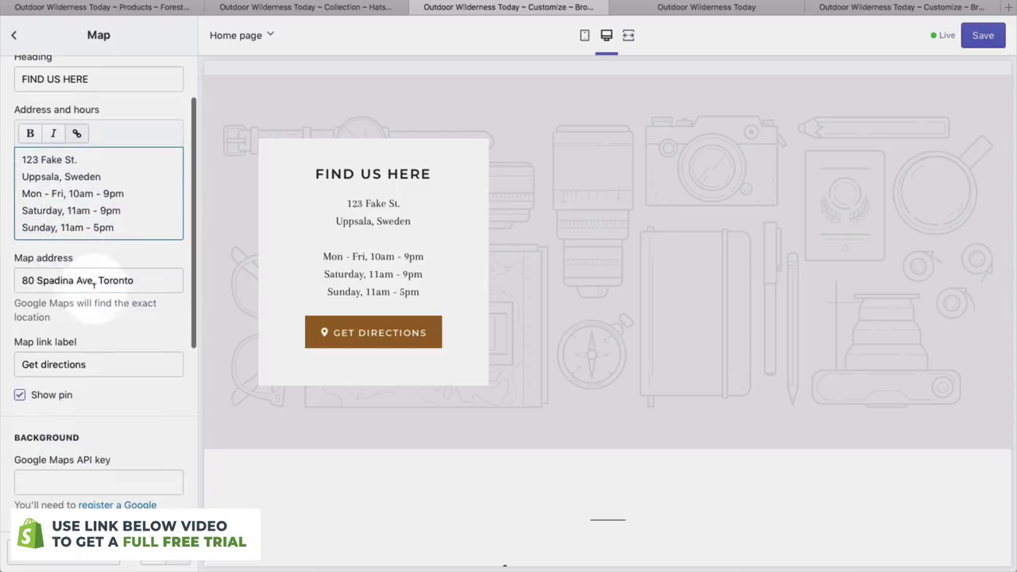
{"action": "left_click", "coordinate": [141, 279]}
{"action": "scroll", "coordinate": [119, 274], "scroll_direction": "down", "scroll_amount": 1}
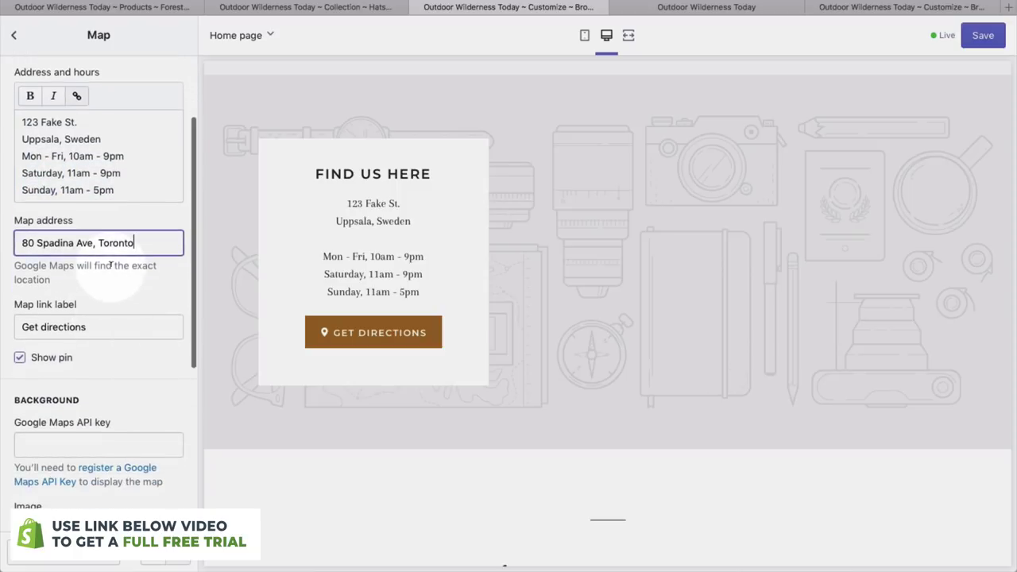
{"action": "triple_click", "coordinate": [172, 236]}
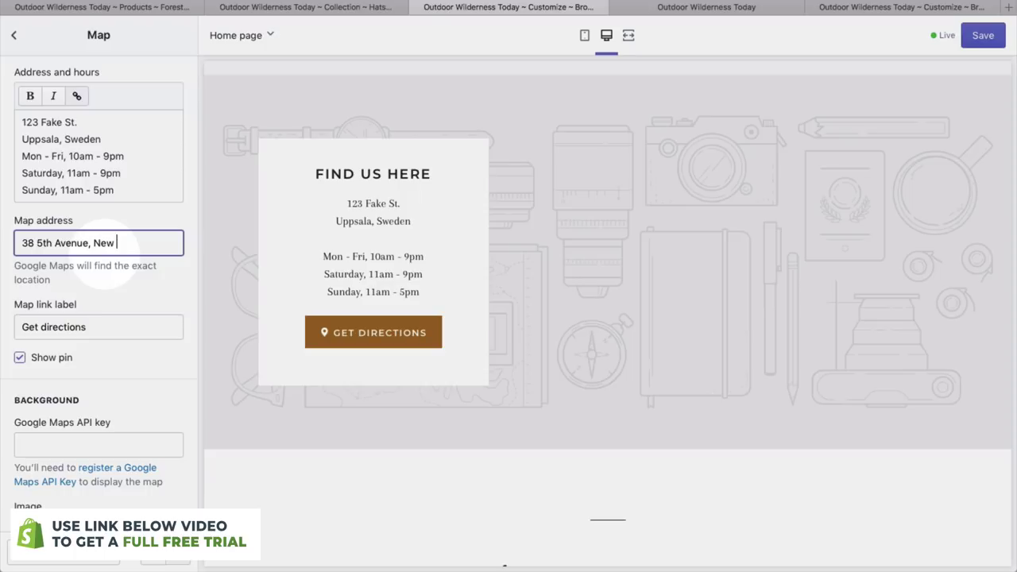
{"action": "left_click", "coordinate": [364, 340]}
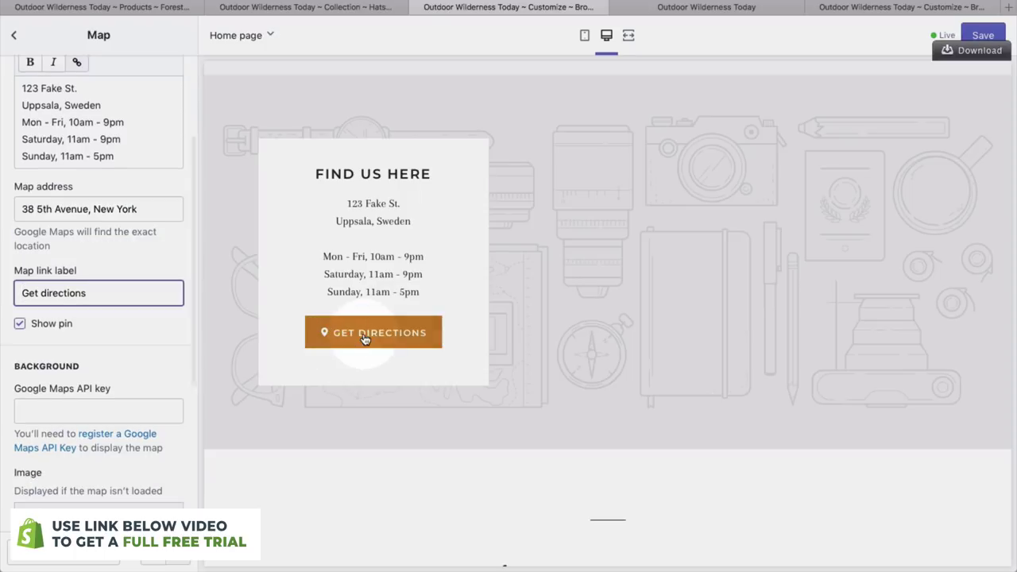
{"action": "left_click", "coordinate": [354, 339]}
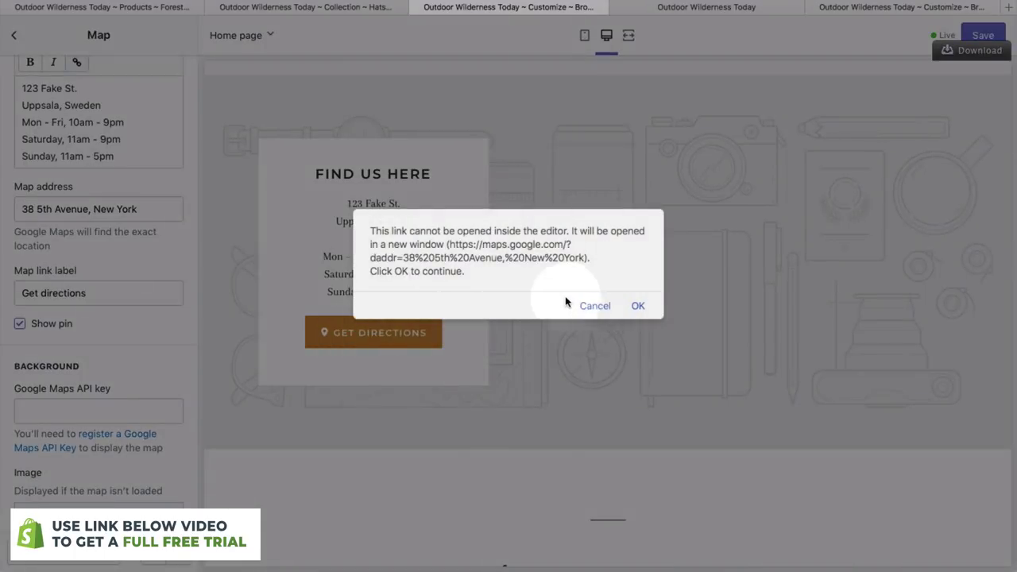
{"action": "left_click", "coordinate": [597, 306]}
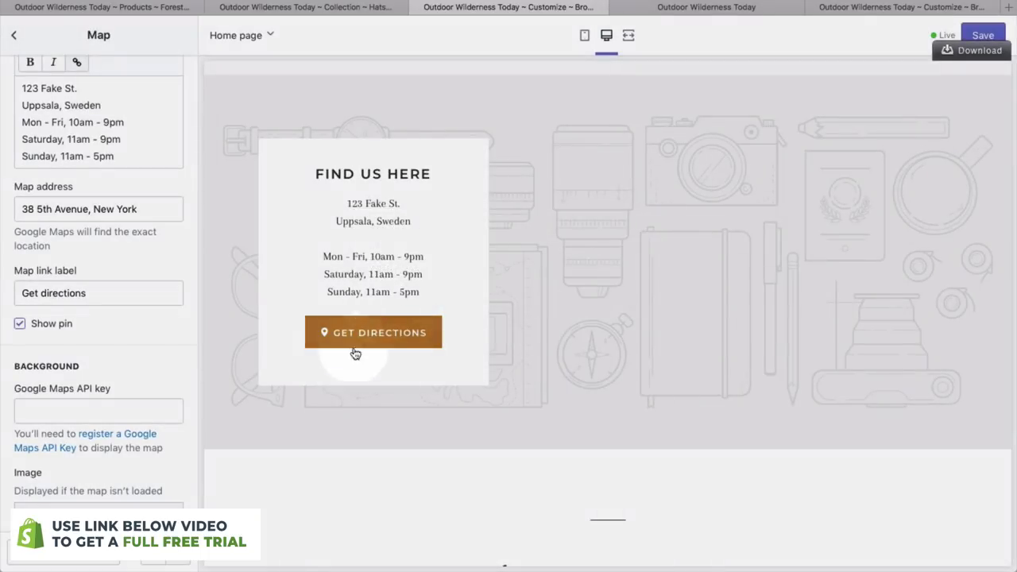
{"action": "scroll", "coordinate": [376, 324], "scroll_direction": "up", "scroll_amount": 1}
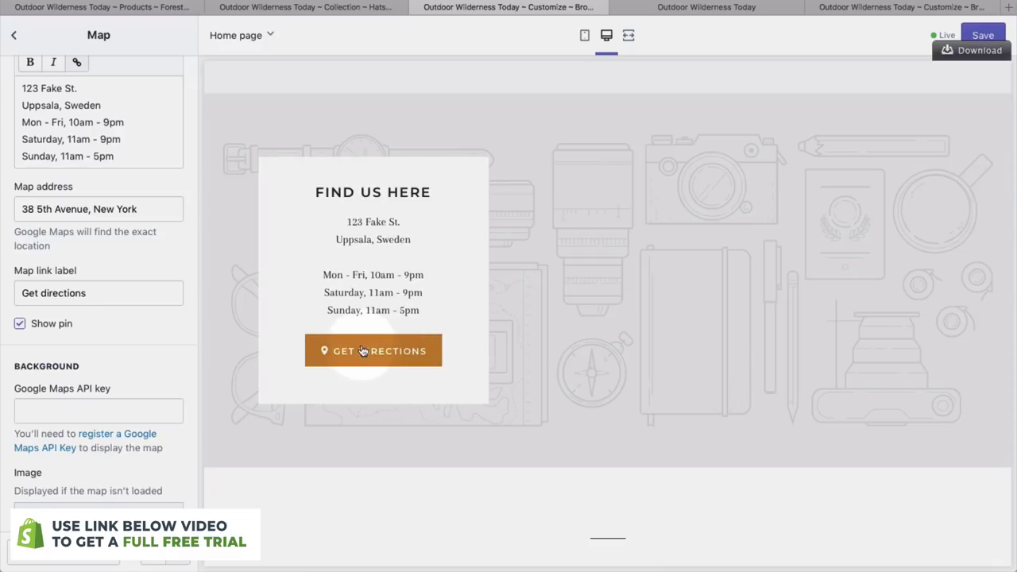
{"action": "scroll", "coordinate": [611, 171], "scroll_direction": "up", "scroll_amount": 3}
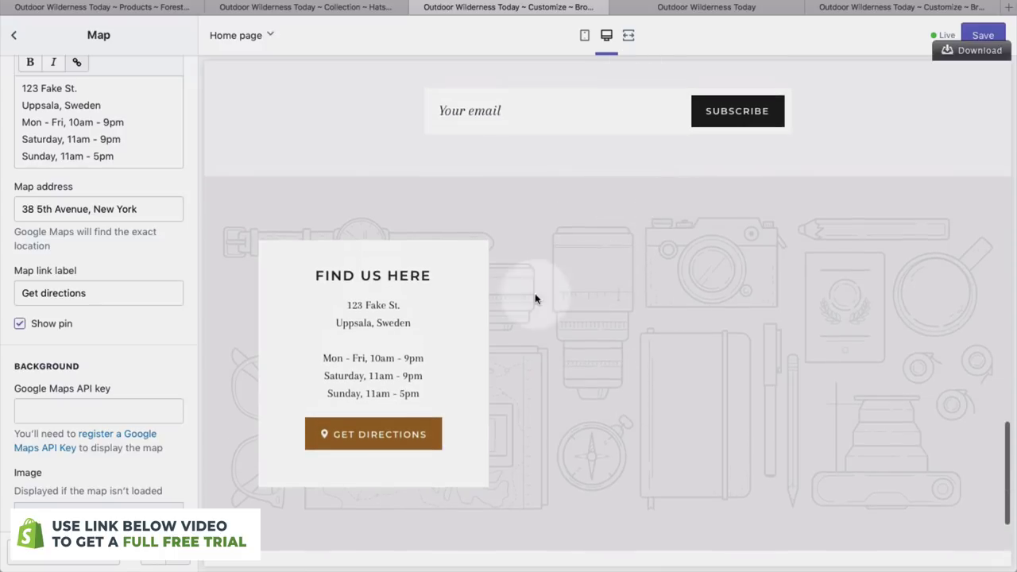
{"action": "scroll", "coordinate": [530, 332], "scroll_direction": "down", "scroll_amount": 4}
{"action": "scroll", "coordinate": [162, 471], "scroll_direction": "down", "scroll_amount": 6}
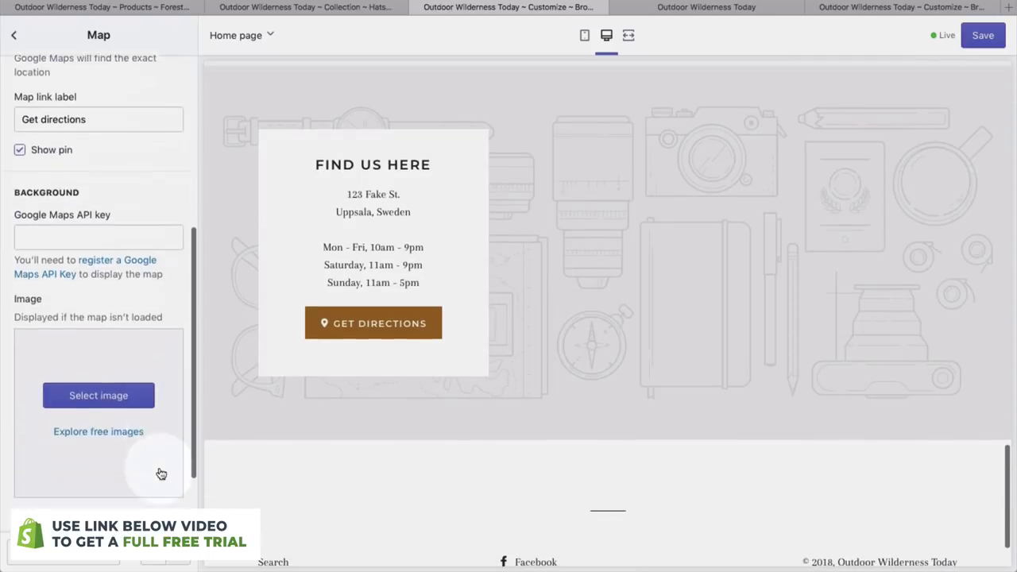
Step: Upload hero_slide_1.jpg from Demo Site > Hero Images as the map background image
{"action": "left_click", "coordinate": [88, 381]}
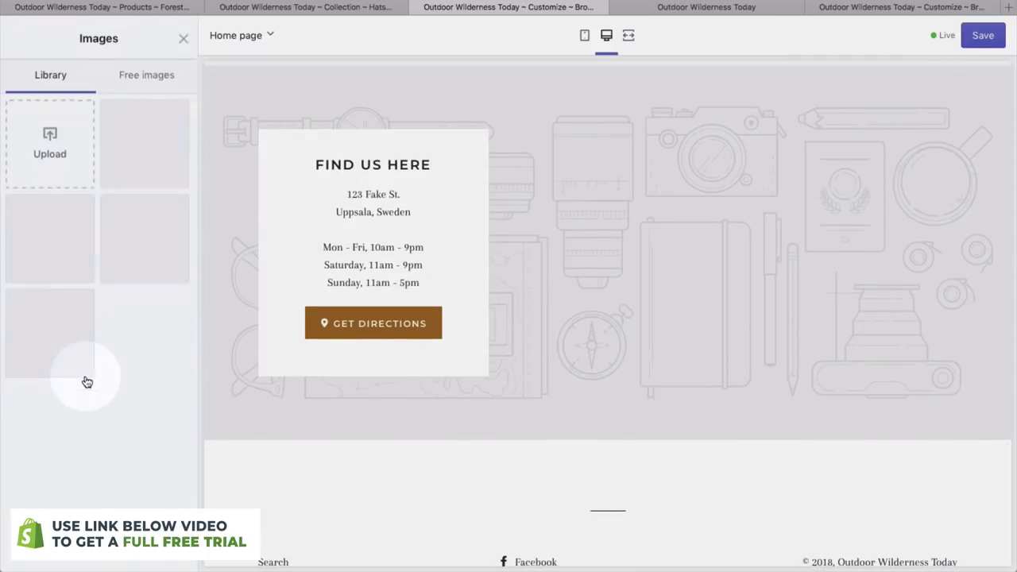
{"action": "left_click", "coordinate": [73, 156]}
{"action": "left_click", "coordinate": [470, 30]}
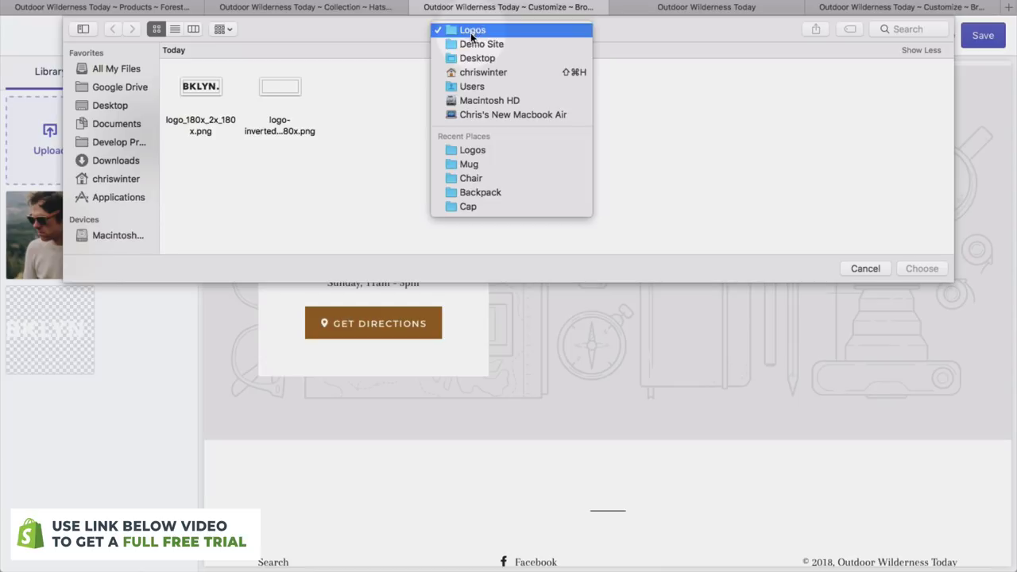
{"action": "left_click", "coordinate": [470, 43]}
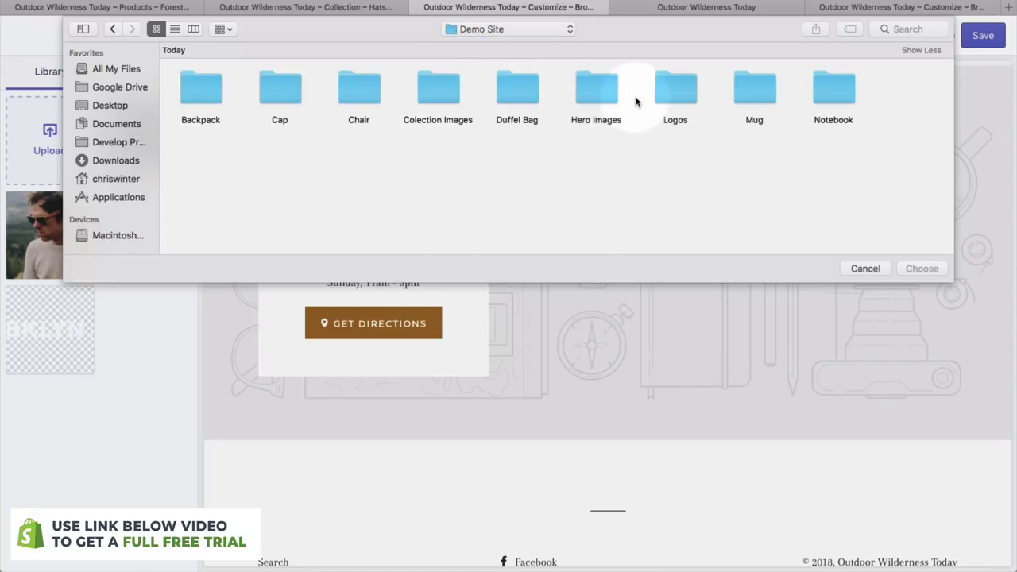
{"action": "left_click", "coordinate": [597, 86]}
{"action": "key", "text": "Left"}
{"action": "key", "text": "Left"}
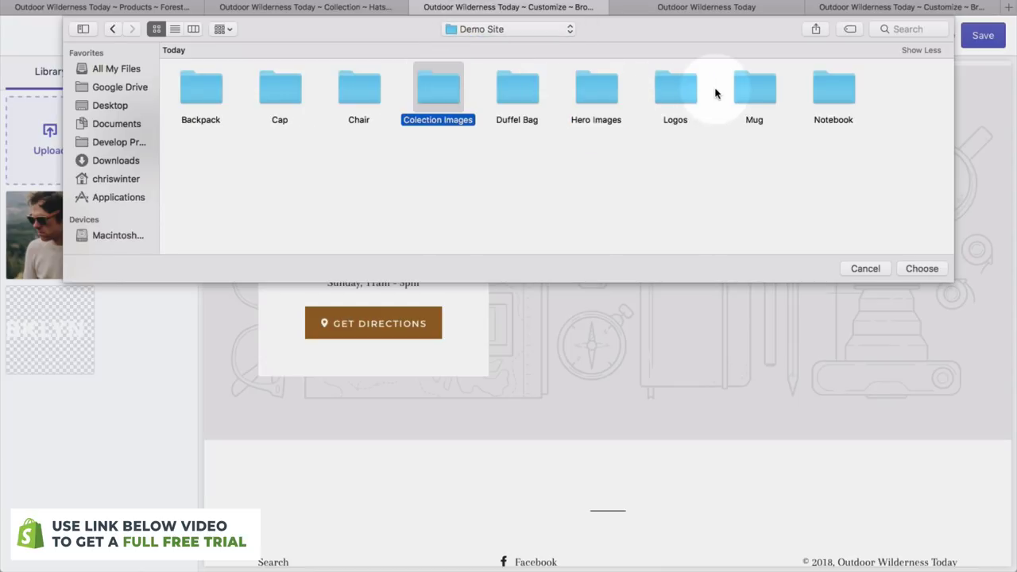
{"action": "key", "text": "super+Down"}
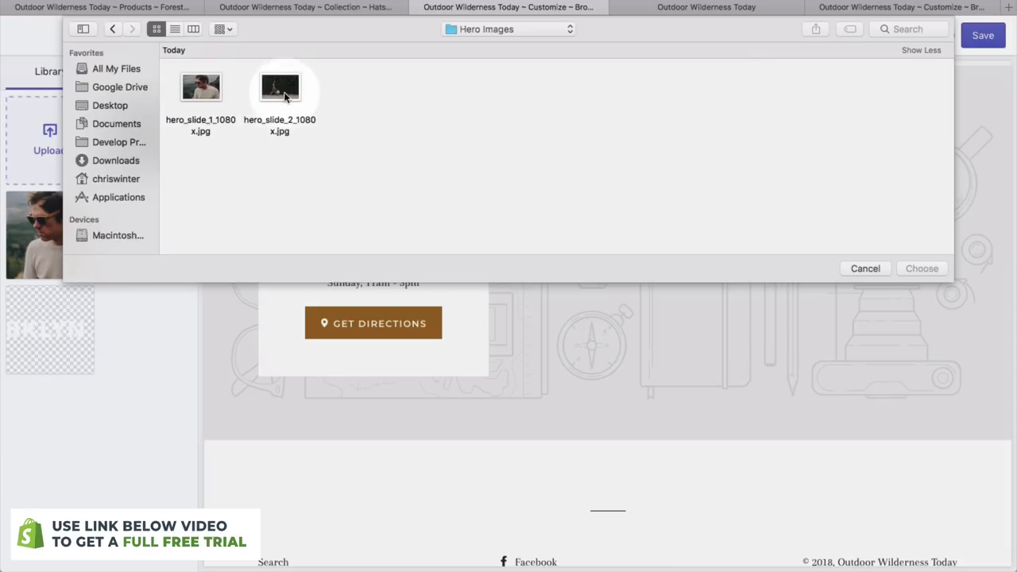
{"action": "key", "text": "Left"}
{"action": "key", "text": "Return"}
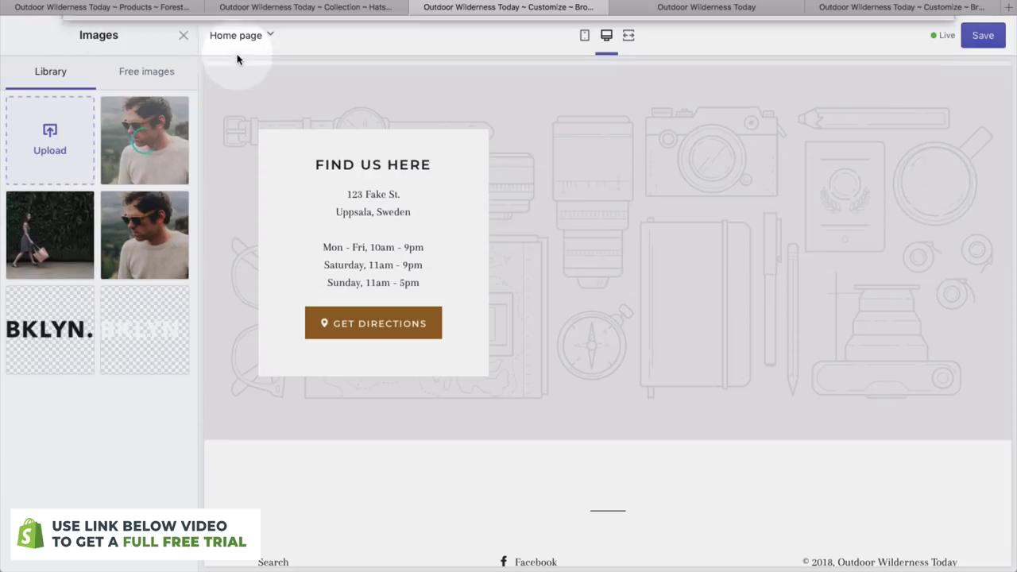
{"action": "scroll", "coordinate": [681, 320], "scroll_direction": "up", "scroll_amount": 2}
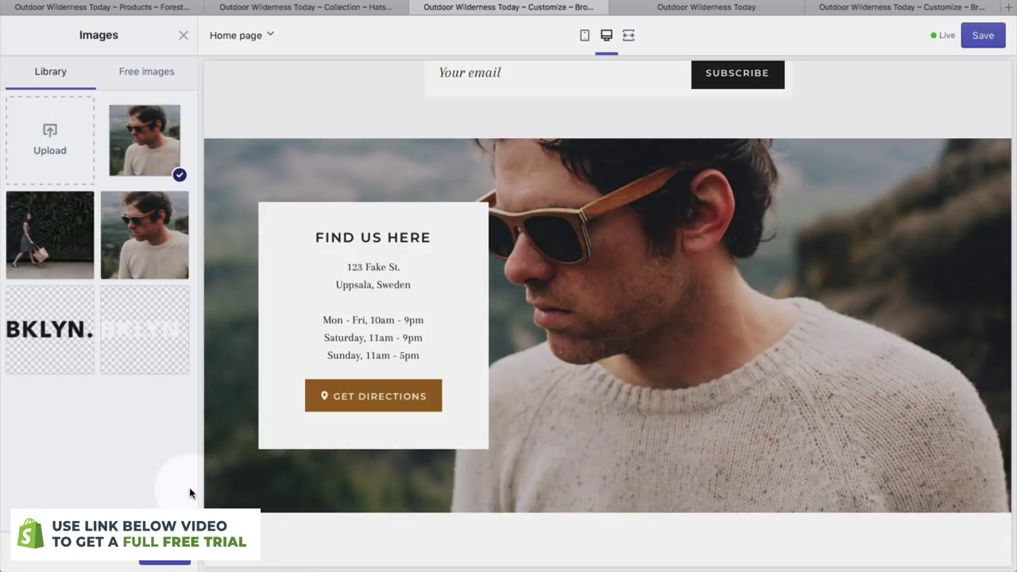
{"action": "left_click", "coordinate": [165, 558]}
{"action": "scroll", "coordinate": [477, 291], "scroll_direction": "up", "scroll_amount": 4}
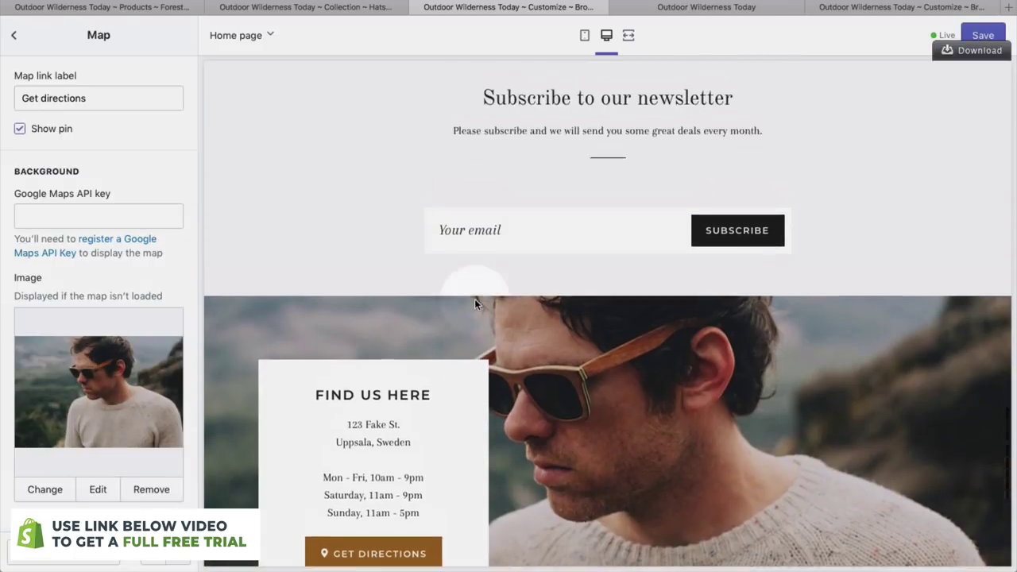
Step: Preview the Blog posts, Collection list, Featured collection and Image with text sections
{"action": "left_click", "coordinate": [14, 35]}
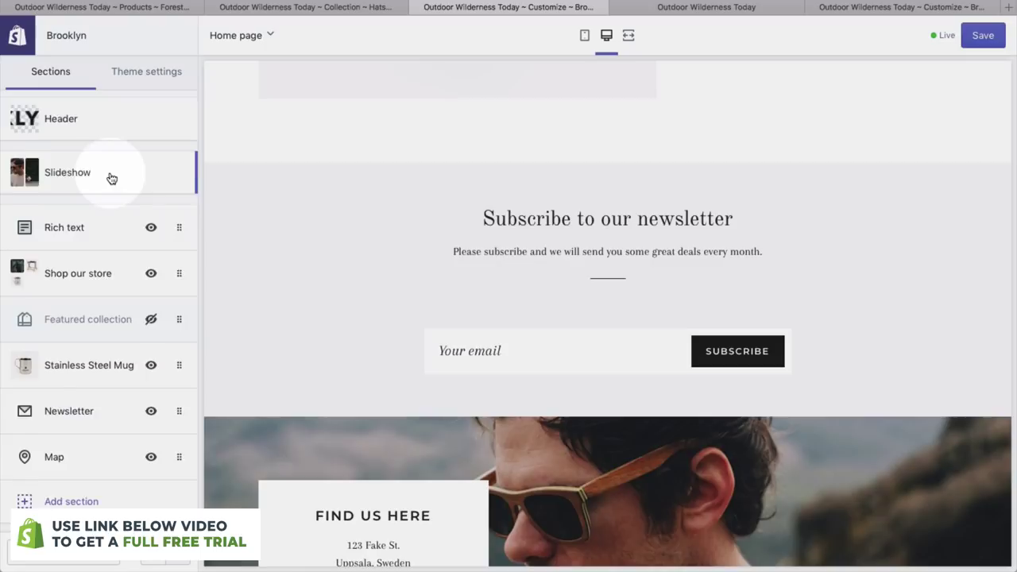
{"action": "scroll", "coordinate": [140, 414], "scroll_direction": "down", "scroll_amount": 1}
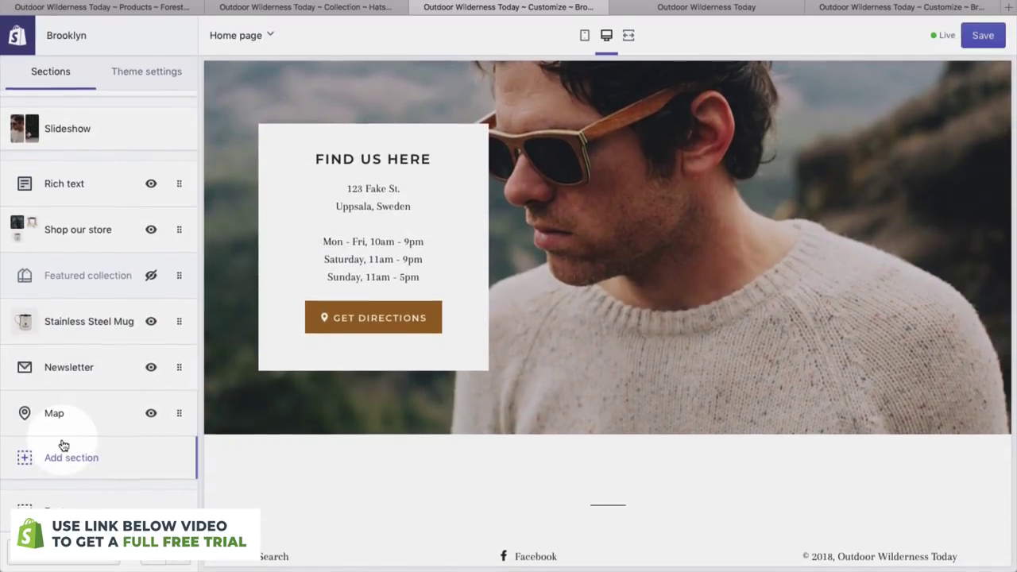
{"action": "left_click", "coordinate": [30, 456]}
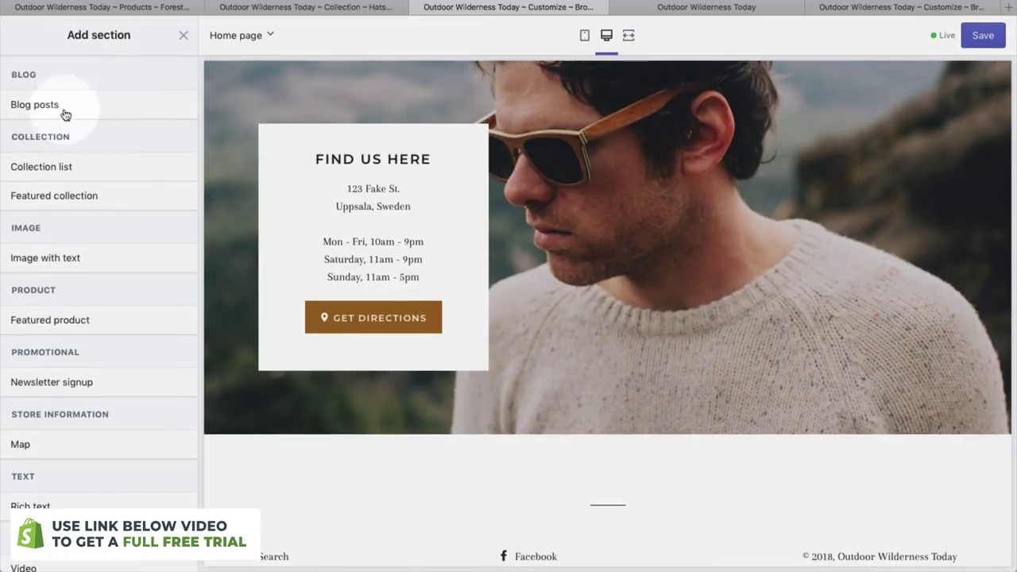
{"action": "left_click", "coordinate": [111, 113]}
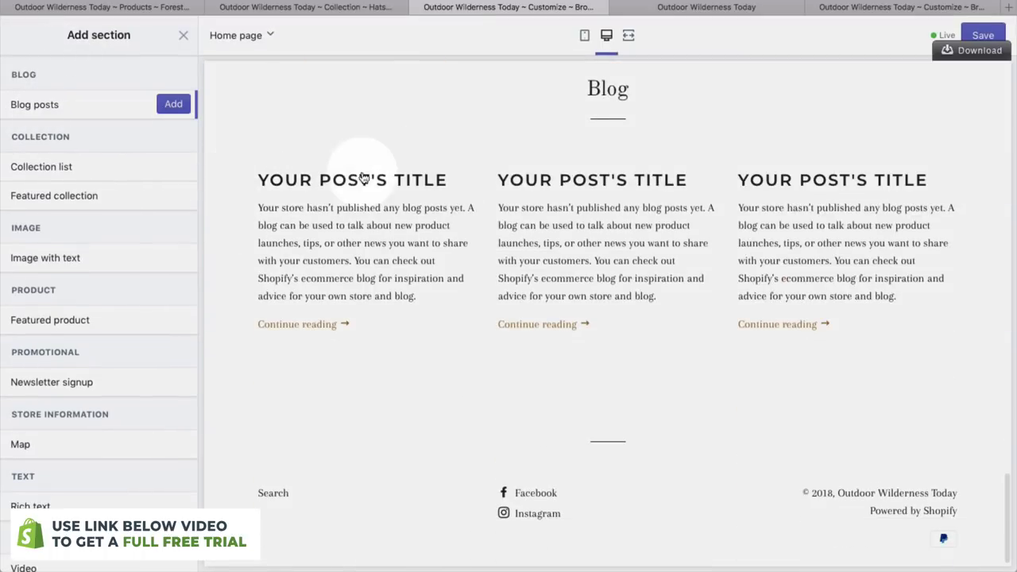
{"action": "left_click", "coordinate": [129, 173]}
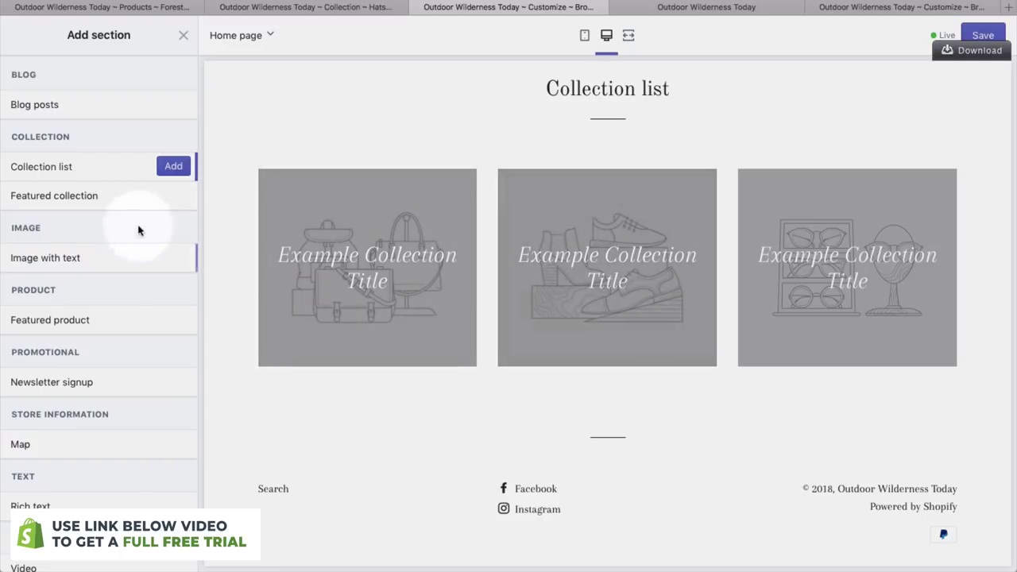
{"action": "left_click", "coordinate": [93, 196]}
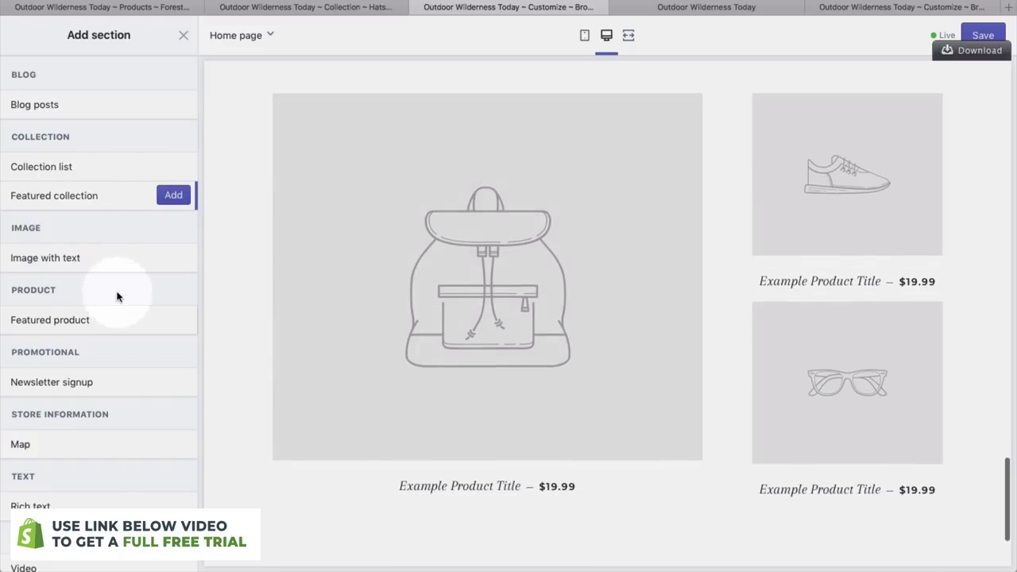
{"action": "left_click", "coordinate": [114, 263]}
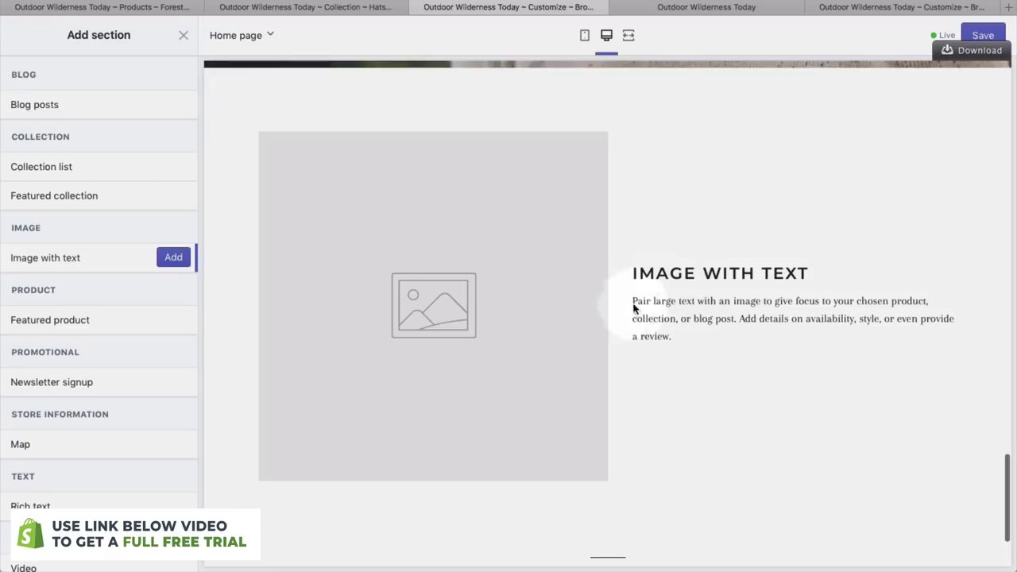
Step: Preview Featured product, Newsletter, Map, Rich text and Video, then close the picker
{"action": "left_click", "coordinate": [83, 318]}
{"action": "scroll", "coordinate": [91, 365], "scroll_direction": "down", "scroll_amount": 2}
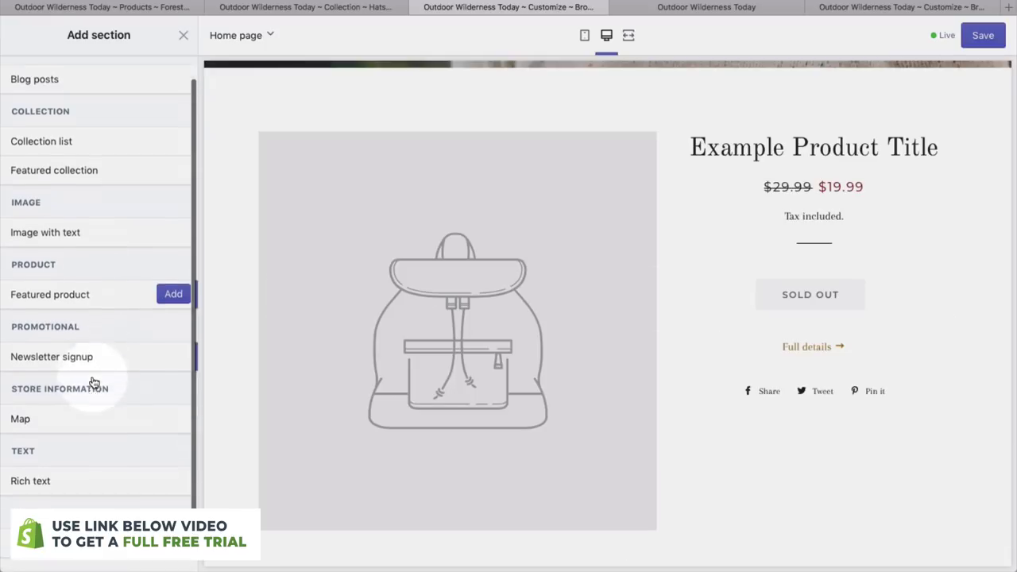
{"action": "left_click", "coordinate": [92, 351]}
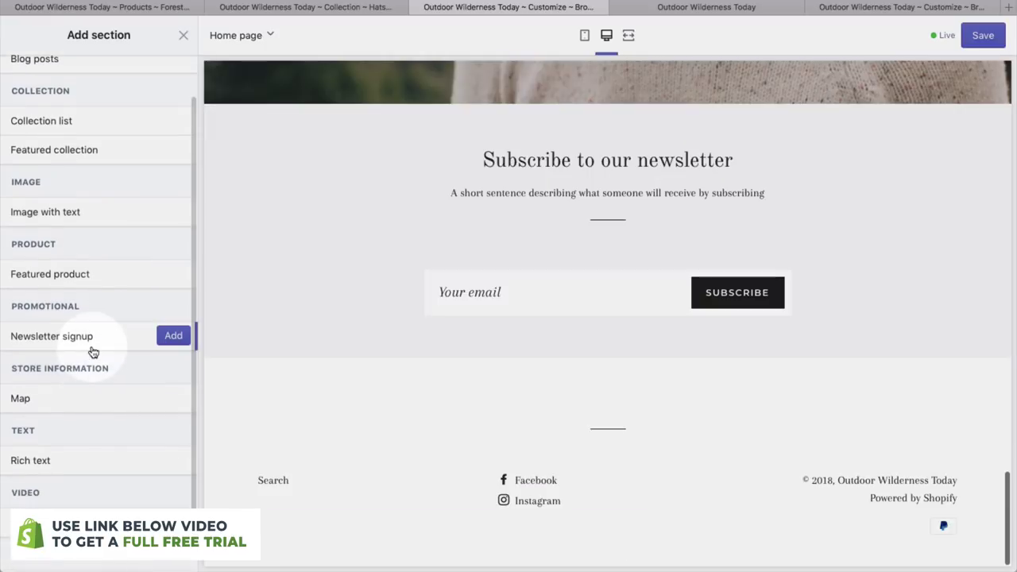
{"action": "left_click", "coordinate": [98, 401]}
{"action": "scroll", "coordinate": [97, 397], "scroll_direction": "down", "scroll_amount": 1}
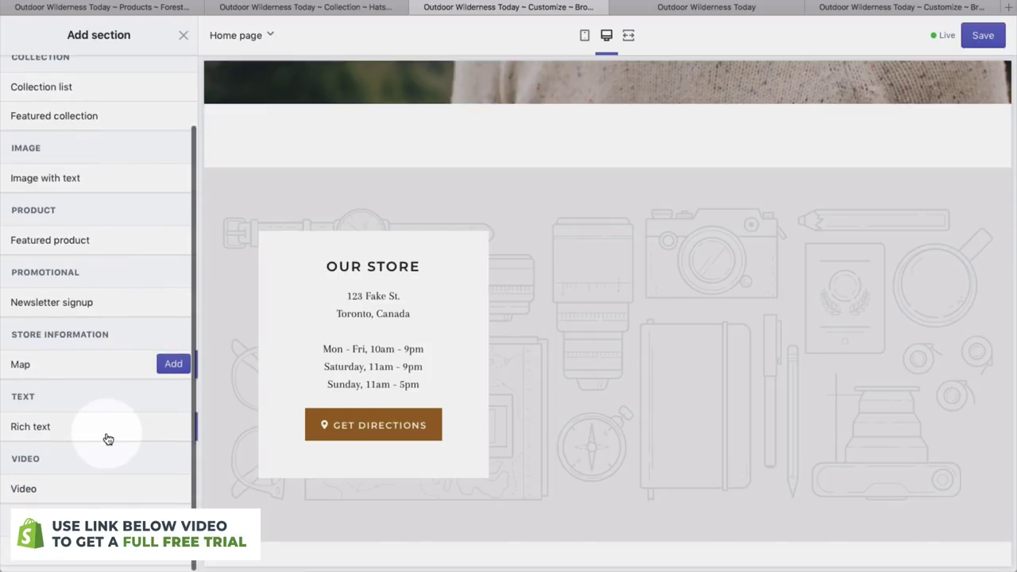
{"action": "left_click", "coordinate": [105, 430]}
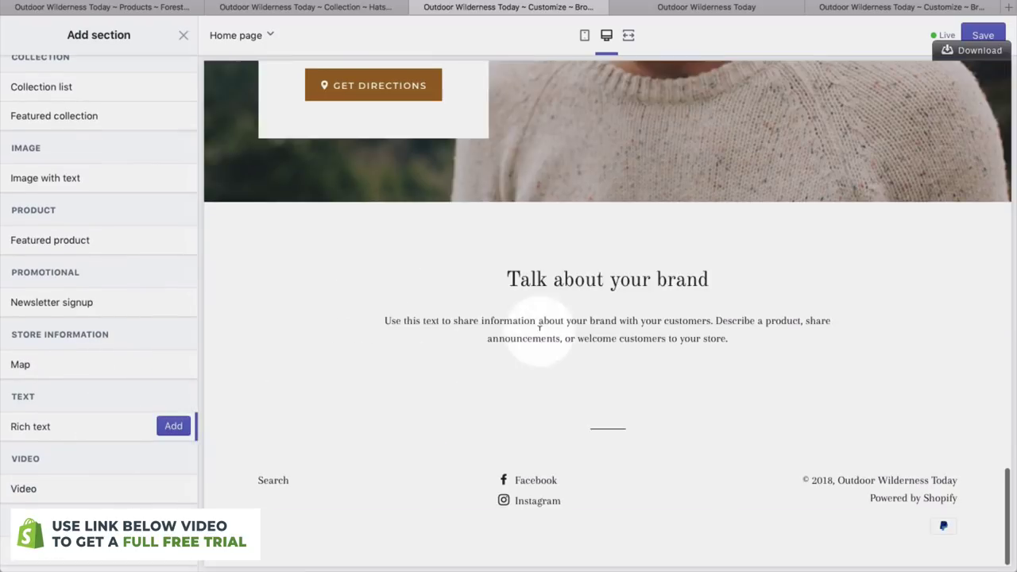
{"action": "left_click", "coordinate": [76, 483]}
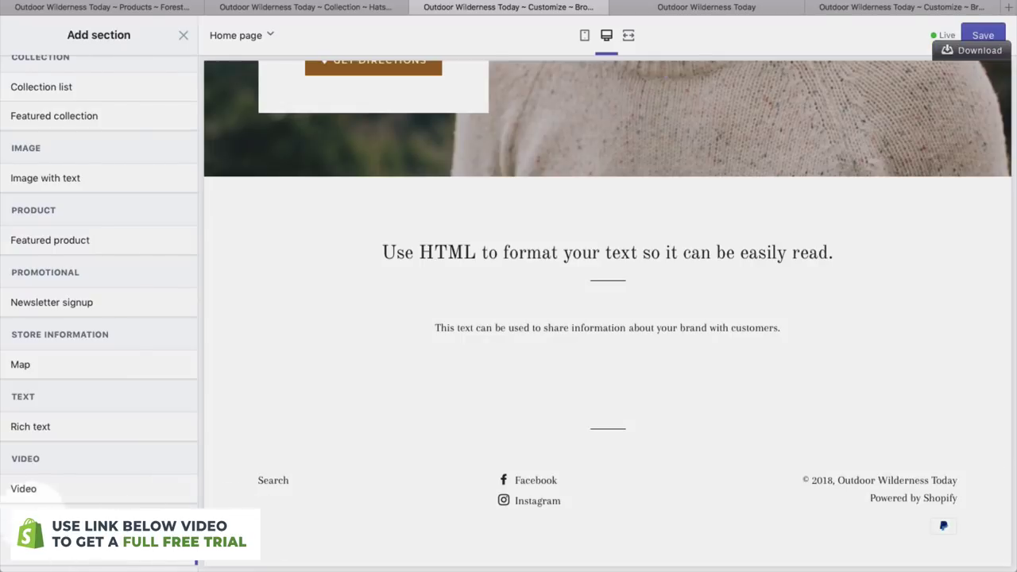
{"action": "scroll", "coordinate": [525, 404], "scroll_direction": "up", "scroll_amount": 2}
{"action": "scroll", "coordinate": [139, 442], "scroll_direction": "up", "scroll_amount": 2}
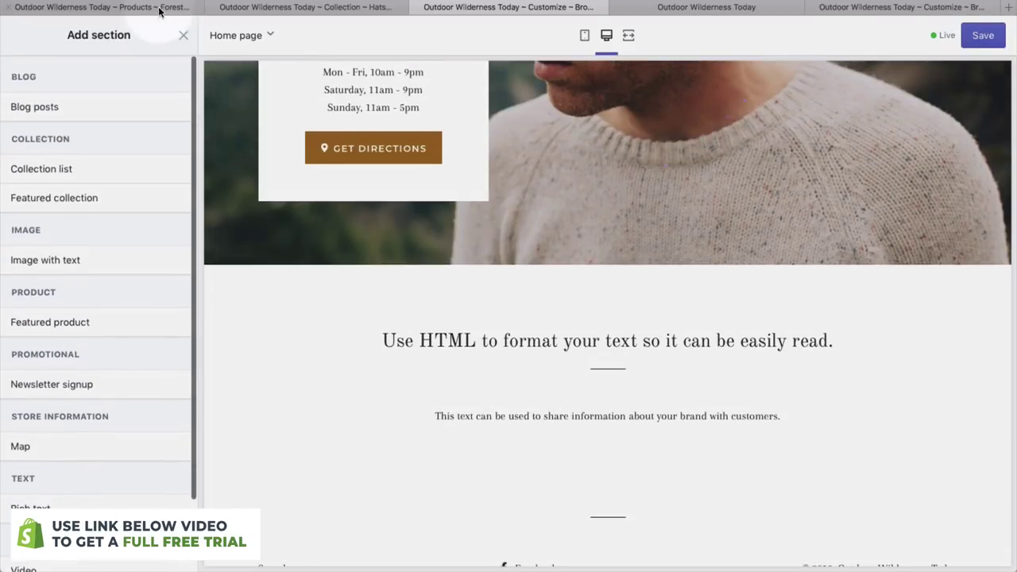
{"action": "left_click", "coordinate": [182, 36]}
Step: Show the Brooklyn theme-wide settings categories, Colors through Checkout, in the editor sidebar
{"action": "scroll", "coordinate": [556, 429], "scroll_direction": "up", "scroll_amount": 5}
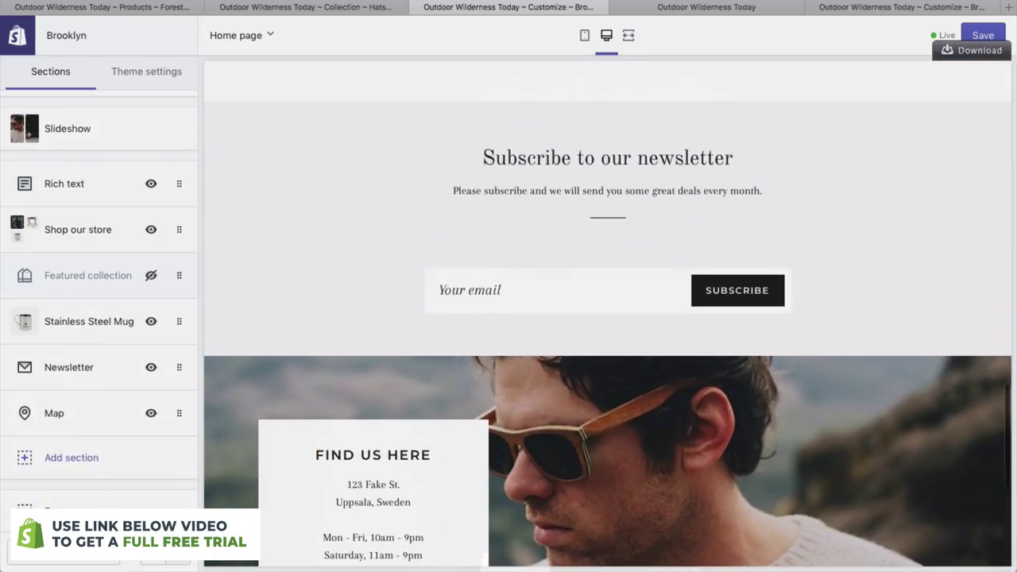
{"action": "scroll", "coordinate": [577, 459], "scroll_direction": "up", "scroll_amount": 10}
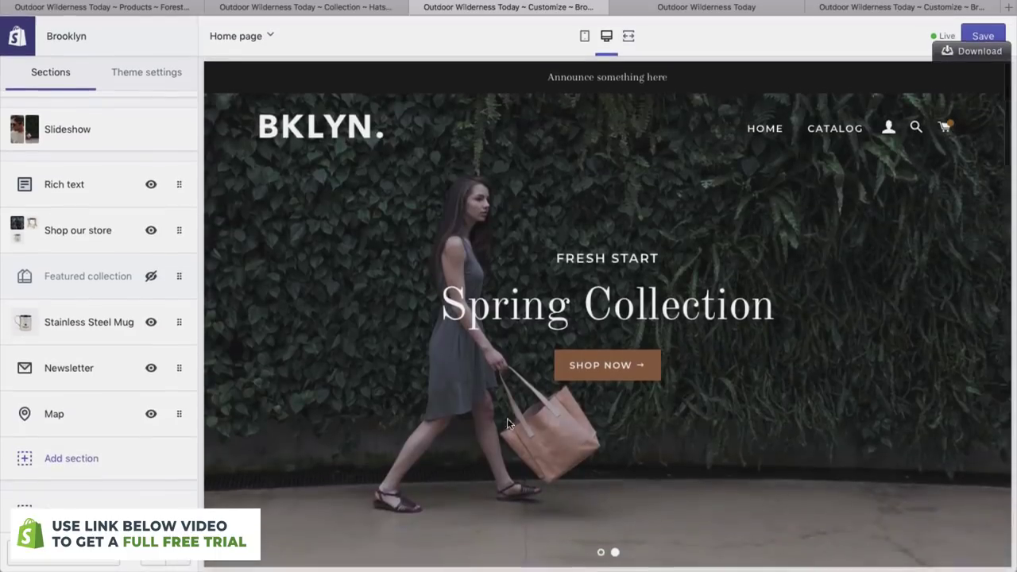
{"action": "left_click", "coordinate": [135, 70]}
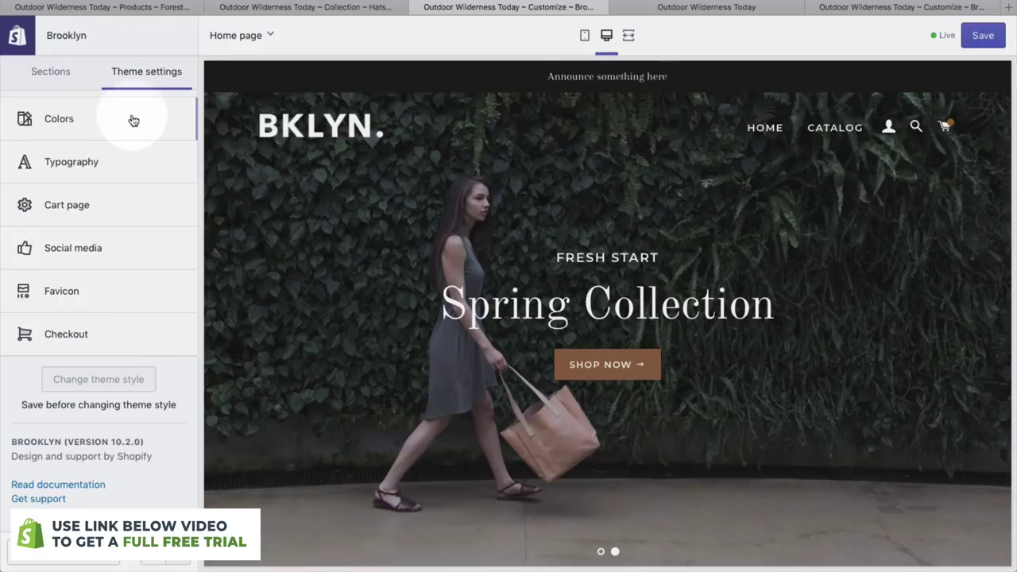
{"action": "scroll", "coordinate": [580, 239], "scroll_direction": "down", "scroll_amount": 3}
{"action": "scroll", "coordinate": [580, 241], "scroll_direction": "up", "scroll_amount": 3}
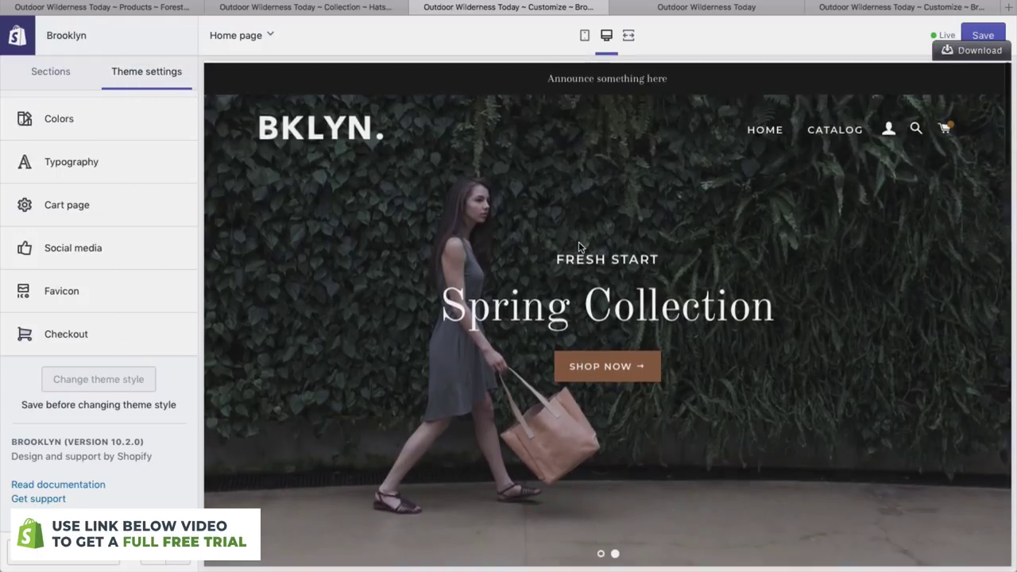
{"action": "scroll", "coordinate": [503, 332], "scroll_direction": "down", "scroll_amount": 2}
{"action": "scroll", "coordinate": [504, 332], "scroll_direction": "up", "scroll_amount": 2}
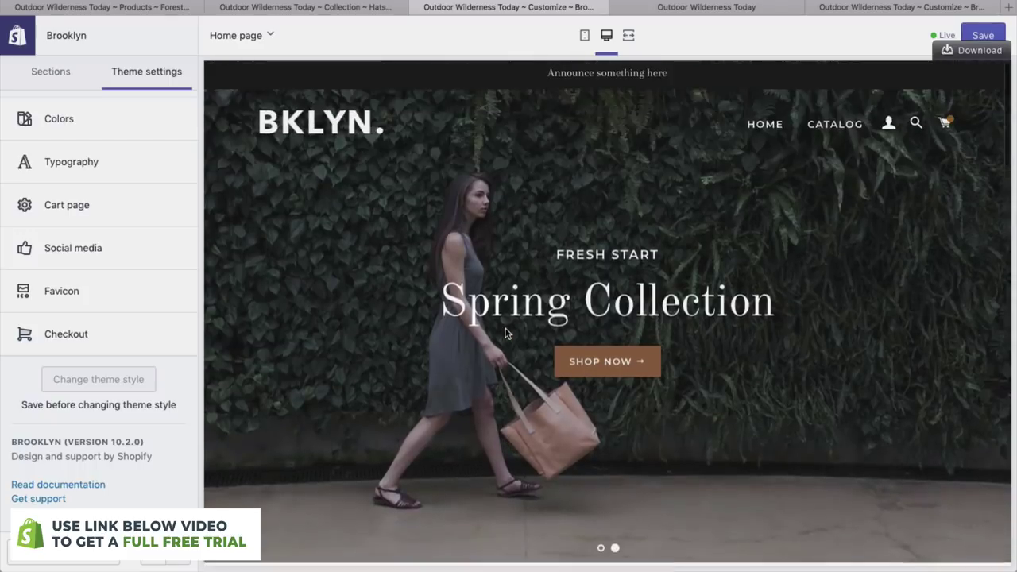
Step: In theme Colors, change the links and accents colour to orange
{"action": "left_click", "coordinate": [136, 111]}
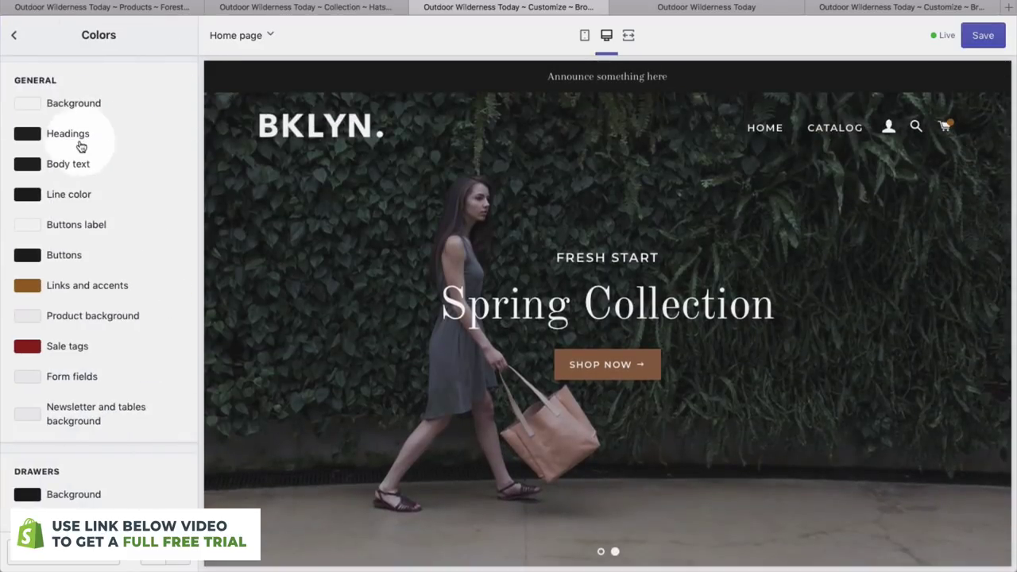
{"action": "scroll", "coordinate": [119, 322], "scroll_direction": "down", "scroll_amount": 1}
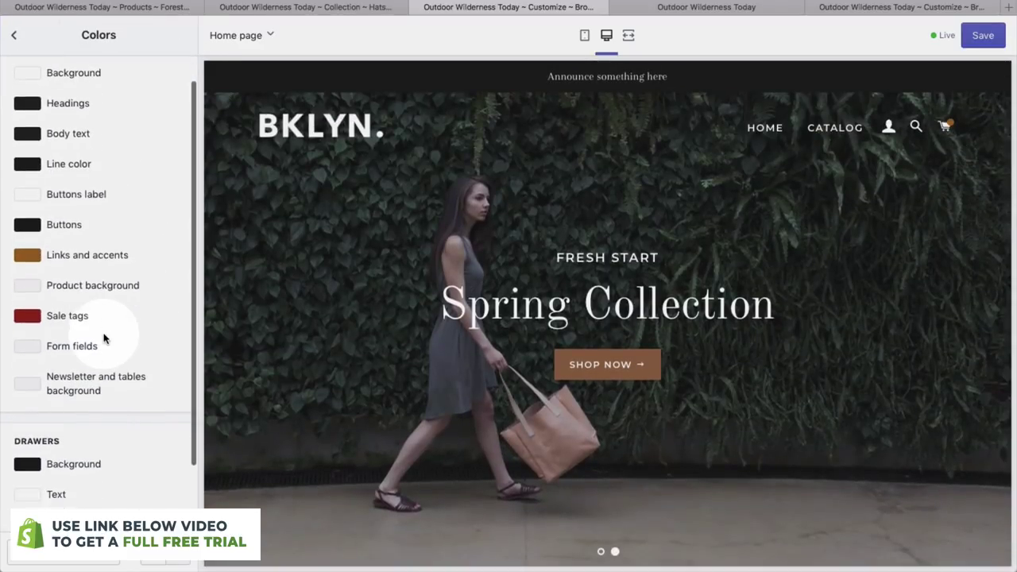
{"action": "scroll", "coordinate": [46, 262], "scroll_direction": "up", "scroll_amount": 1}
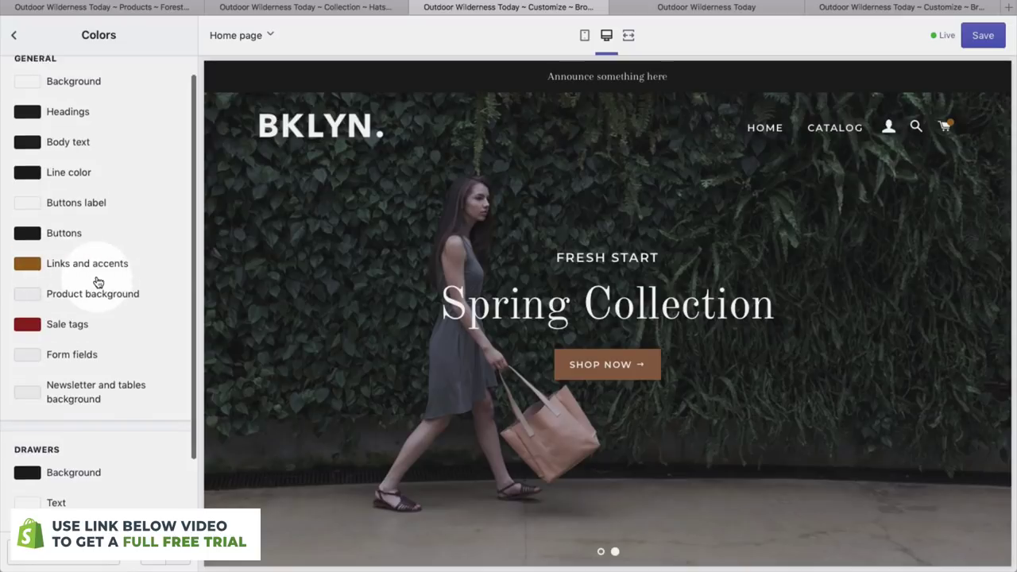
{"action": "scroll", "coordinate": [256, 232], "scroll_direction": "down", "scroll_amount": 5}
{"action": "scroll", "coordinate": [278, 364], "scroll_direction": "down", "scroll_amount": 1}
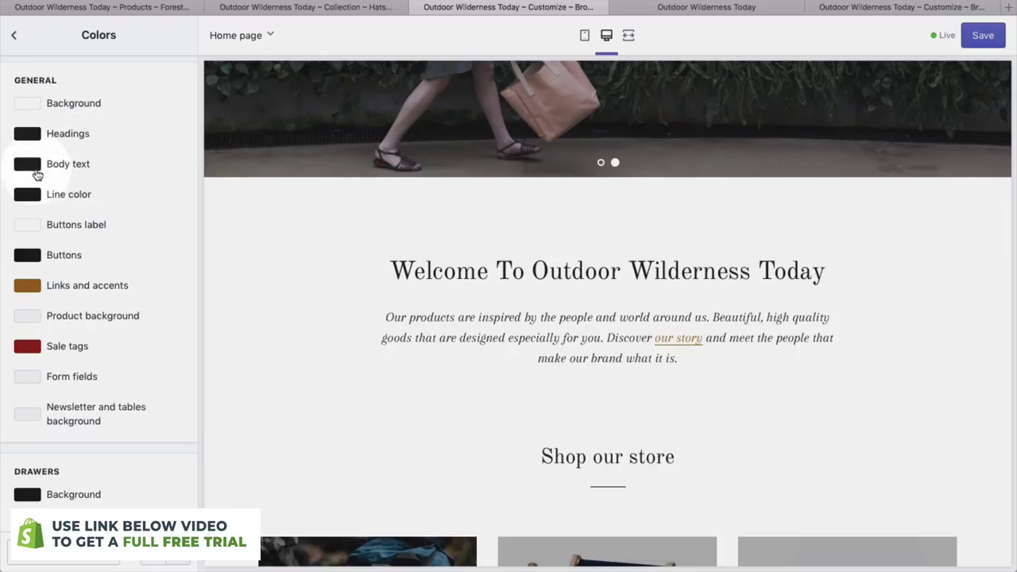
{"action": "scroll", "coordinate": [40, 227], "scroll_direction": "down", "scroll_amount": 1}
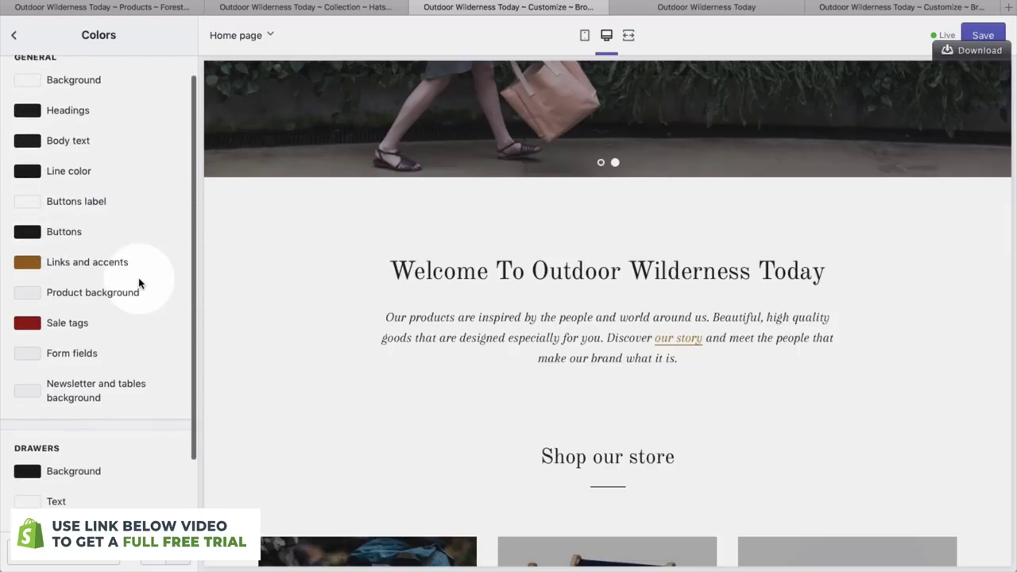
{"action": "scroll", "coordinate": [138, 283], "scroll_direction": "down", "scroll_amount": 1}
{"action": "left_click", "coordinate": [24, 263]}
{"action": "left_click", "coordinate": [108, 324]}
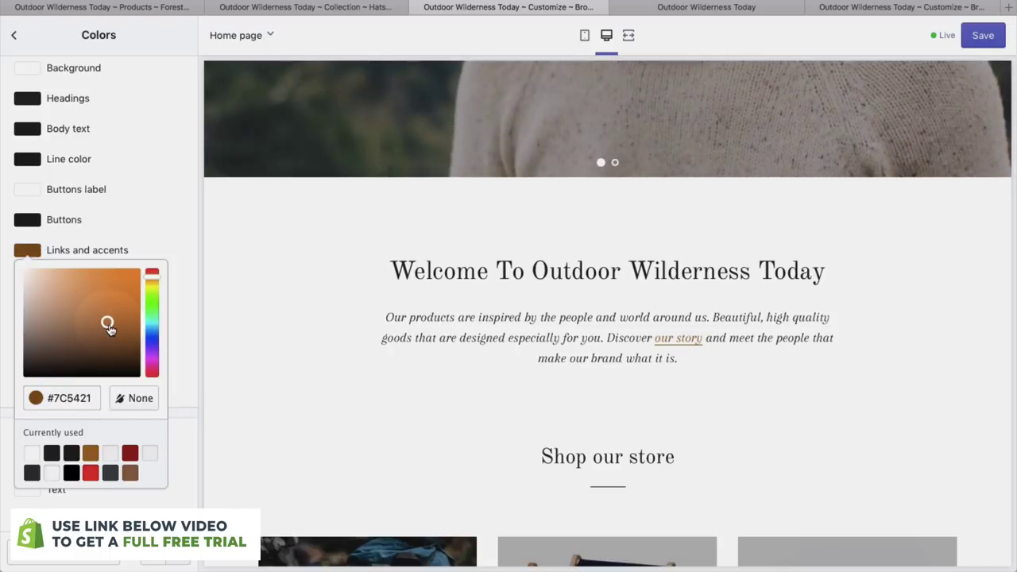
{"action": "scroll", "coordinate": [315, 334], "scroll_direction": "down", "scroll_amount": 1}
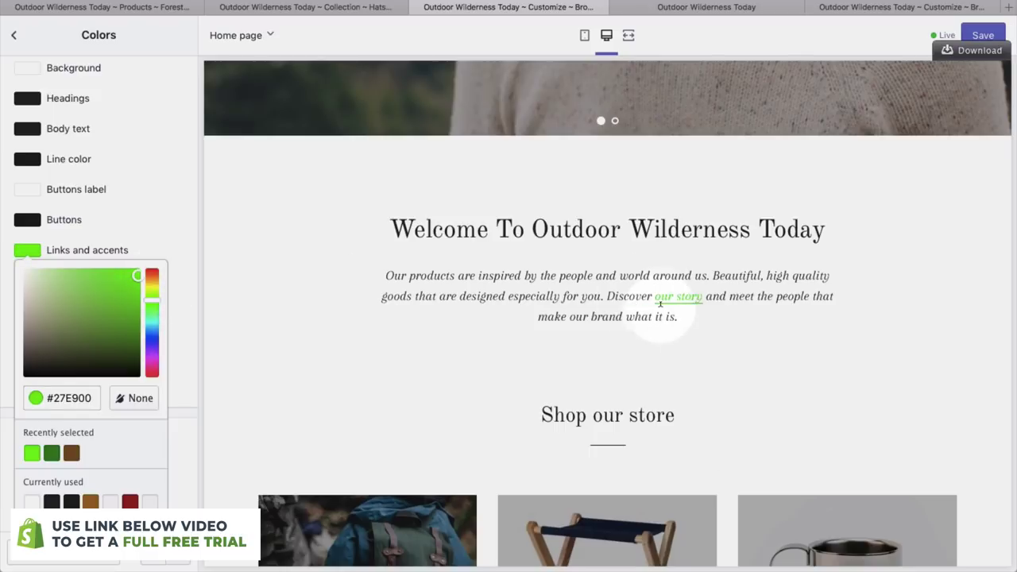
{"action": "left_click", "coordinate": [150, 284]}
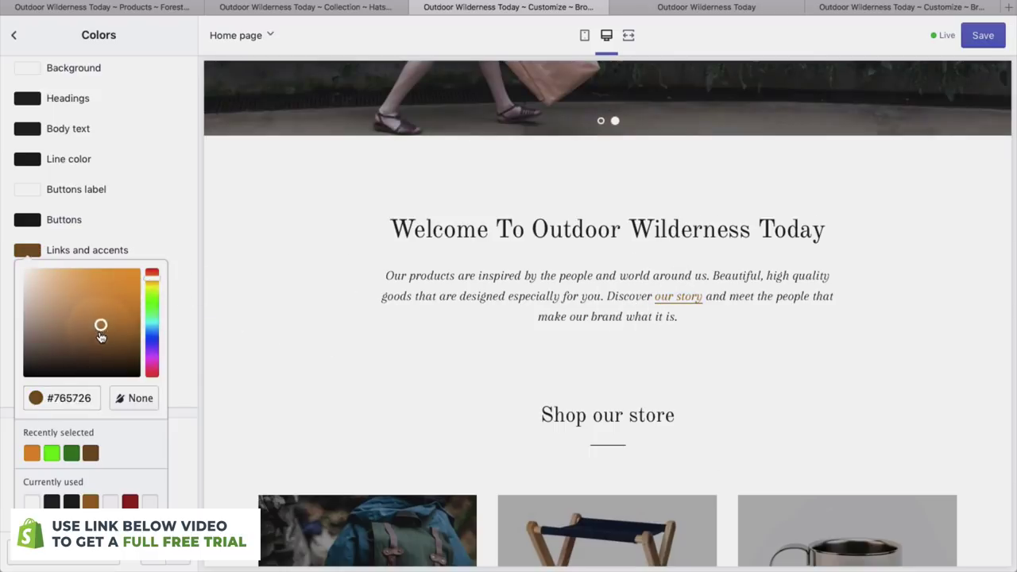
{"action": "left_click", "coordinate": [10, 298]}
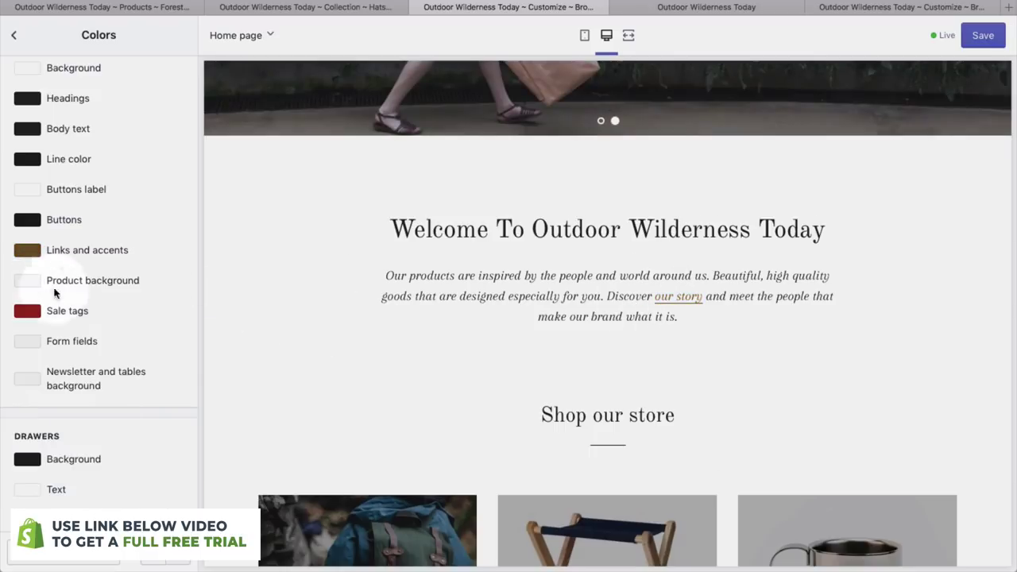
Step: Change the sale tags colour from red to amber and check the 40.00 sale price
{"action": "scroll", "coordinate": [311, 352], "scroll_direction": "down", "scroll_amount": 5}
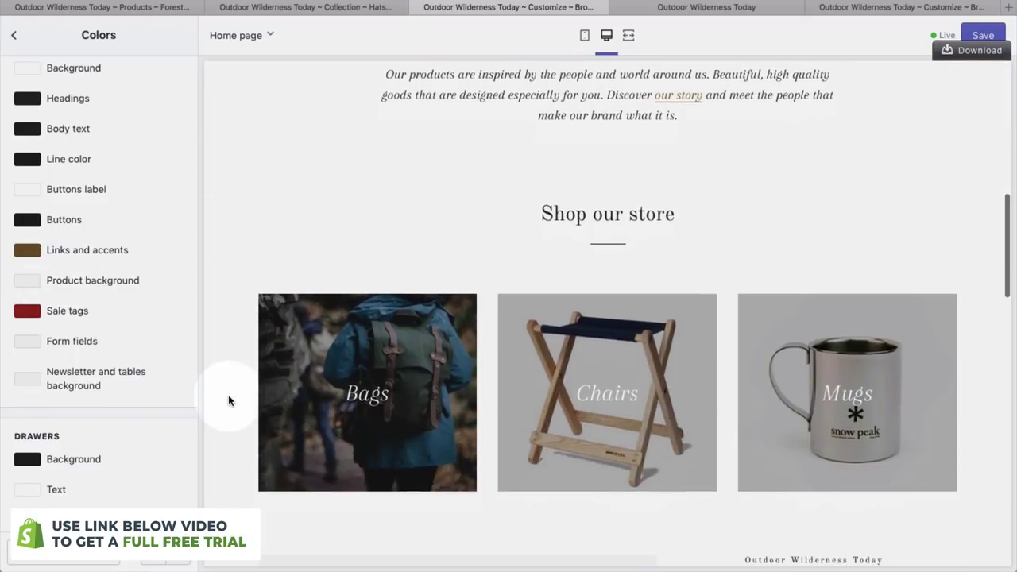
{"action": "left_click", "coordinate": [29, 316]}
{"action": "left_click_drag", "start_coordinate": [155, 353], "coordinate": [91, 365]}
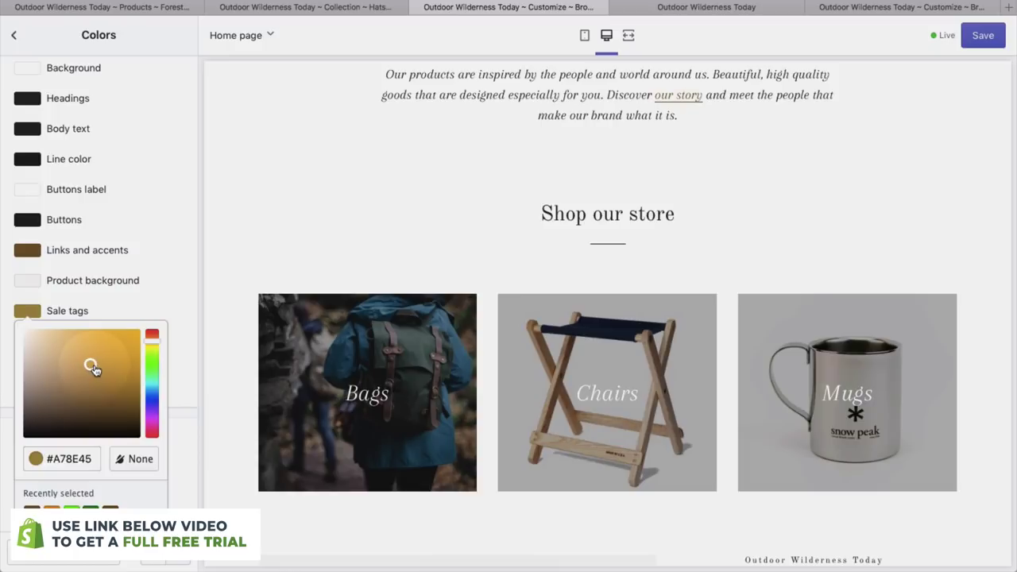
{"action": "left_click", "coordinate": [104, 314]}
{"action": "scroll", "coordinate": [300, 529], "scroll_direction": "down", "scroll_amount": 1}
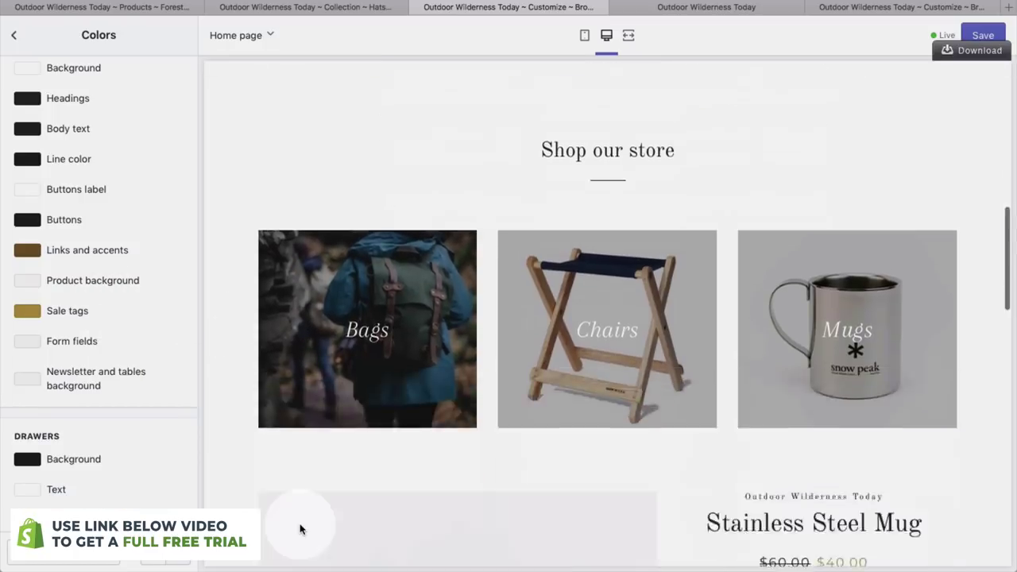
{"action": "scroll", "coordinate": [301, 529], "scroll_direction": "down", "scroll_amount": 5}
{"action": "left_click_drag", "start_coordinate": [822, 137], "coordinate": [866, 138]}
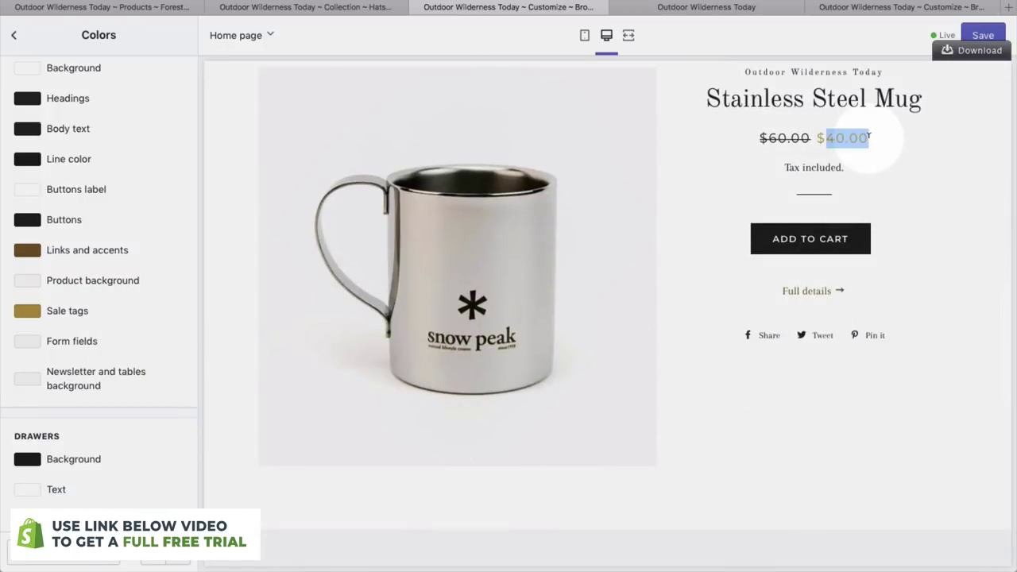
{"action": "scroll", "coordinate": [29, 363], "scroll_direction": "down", "scroll_amount": 2}
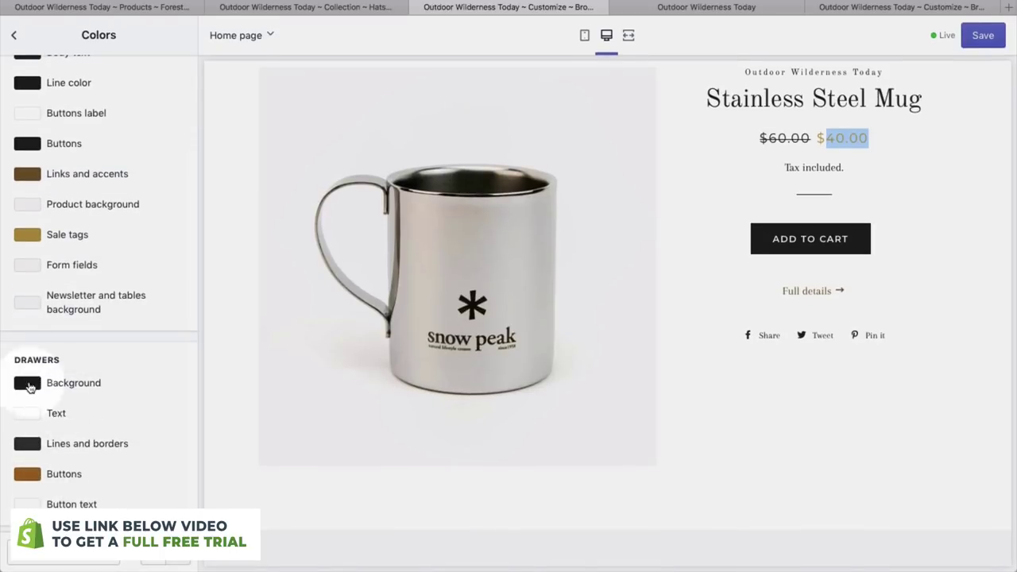
{"action": "scroll", "coordinate": [494, 311], "scroll_direction": "down", "scroll_amount": 2}
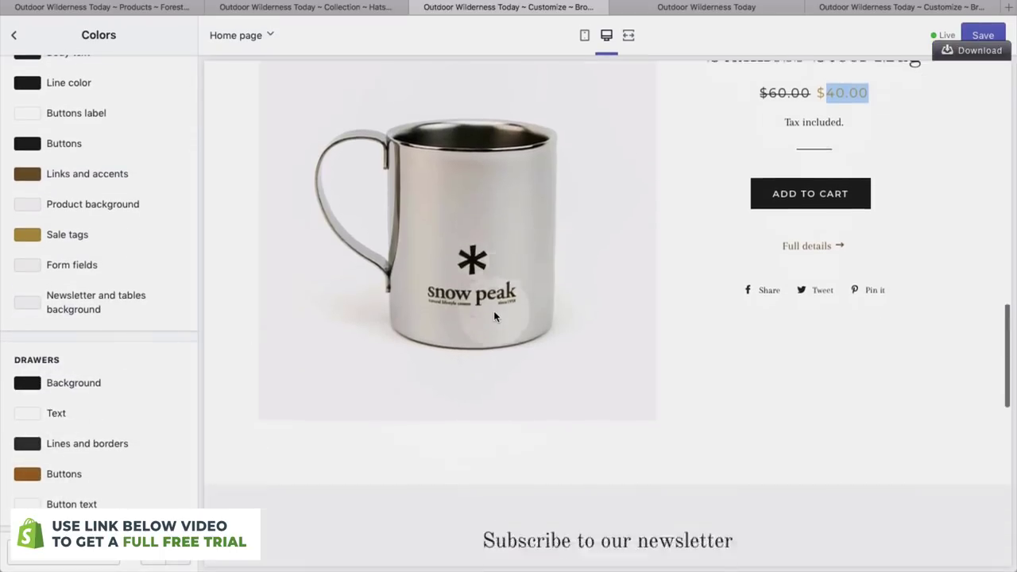
Step: Set the drawer buttons colour to brown #88612E and return to theme settings
{"action": "left_click", "coordinate": [27, 474]}
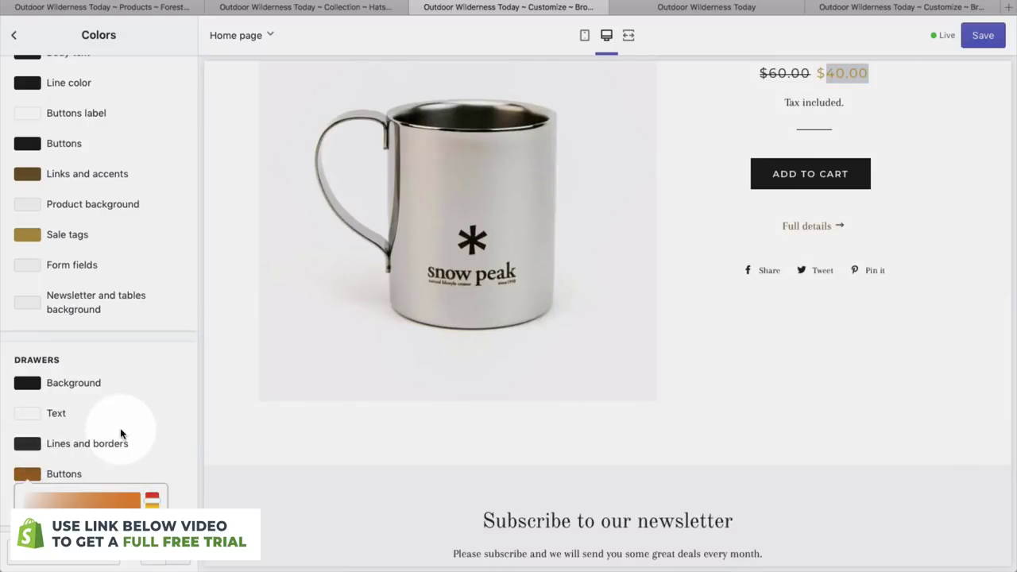
{"action": "scroll", "coordinate": [111, 429], "scroll_direction": "down", "scroll_amount": 3}
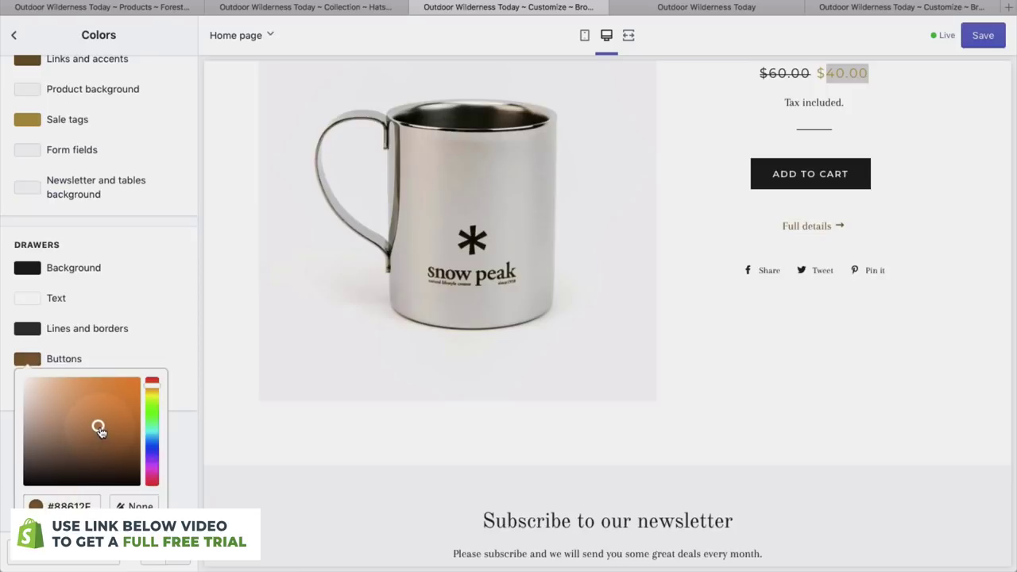
{"action": "scroll", "coordinate": [139, 350], "scroll_direction": "up", "scroll_amount": 6}
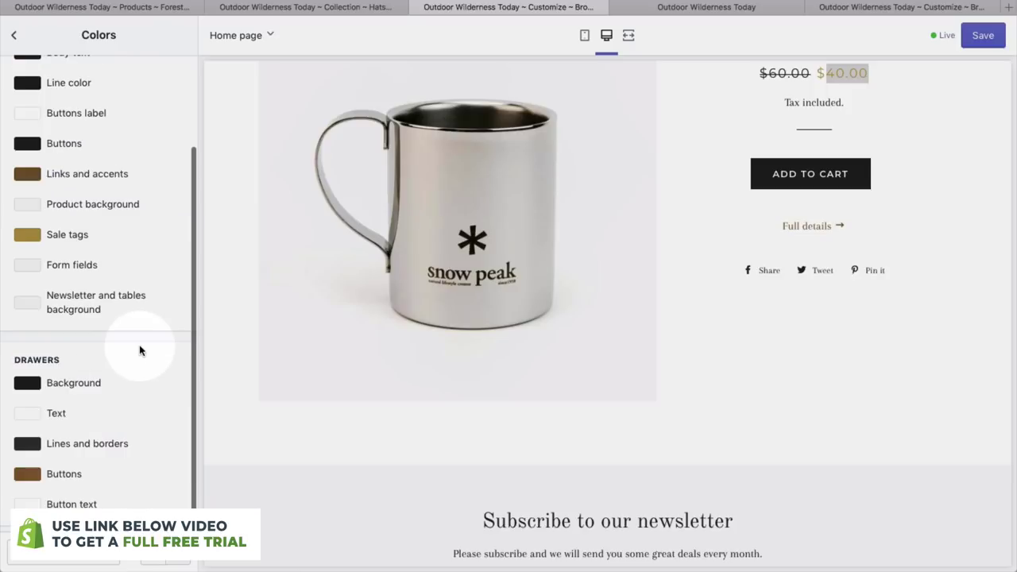
{"action": "left_click", "coordinate": [14, 35]}
{"action": "scroll", "coordinate": [448, 256], "scroll_direction": "up", "scroll_amount": 15}
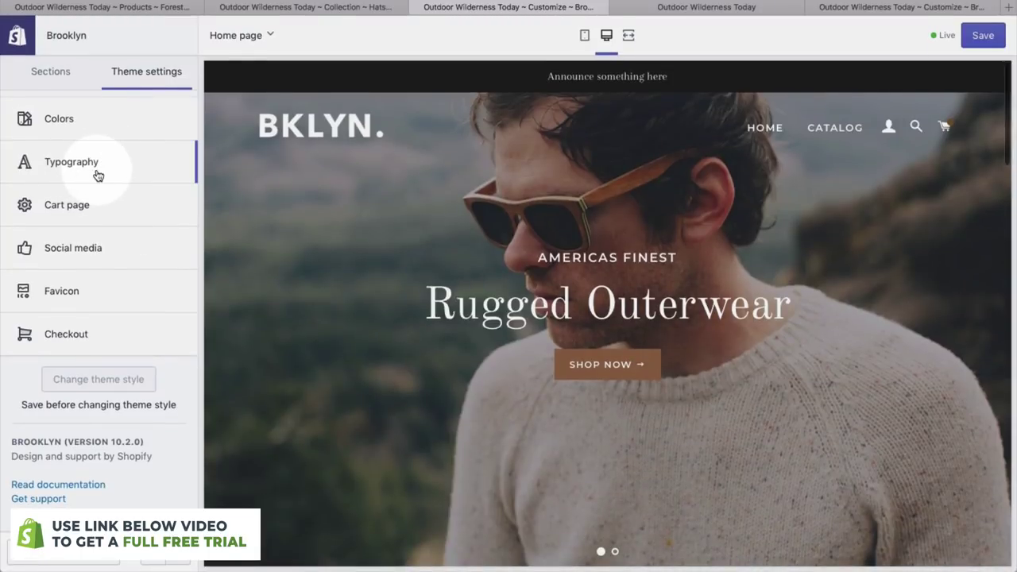
Step: Change the Typography headings font to Abril Fatface, keeping Montserrat accent and Arapey body text
{"action": "left_click", "coordinate": [149, 175]}
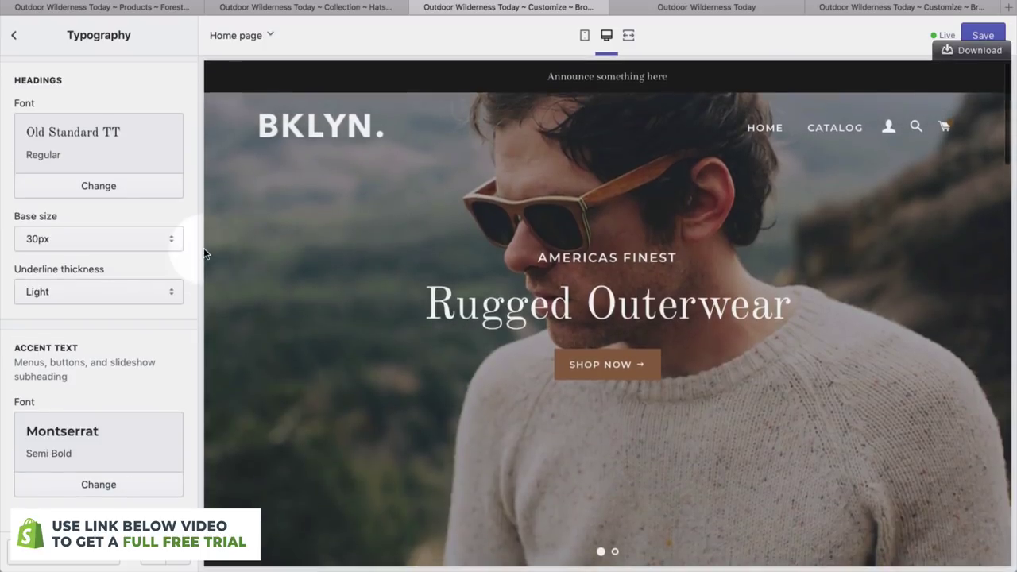
{"action": "left_click", "coordinate": [98, 186]}
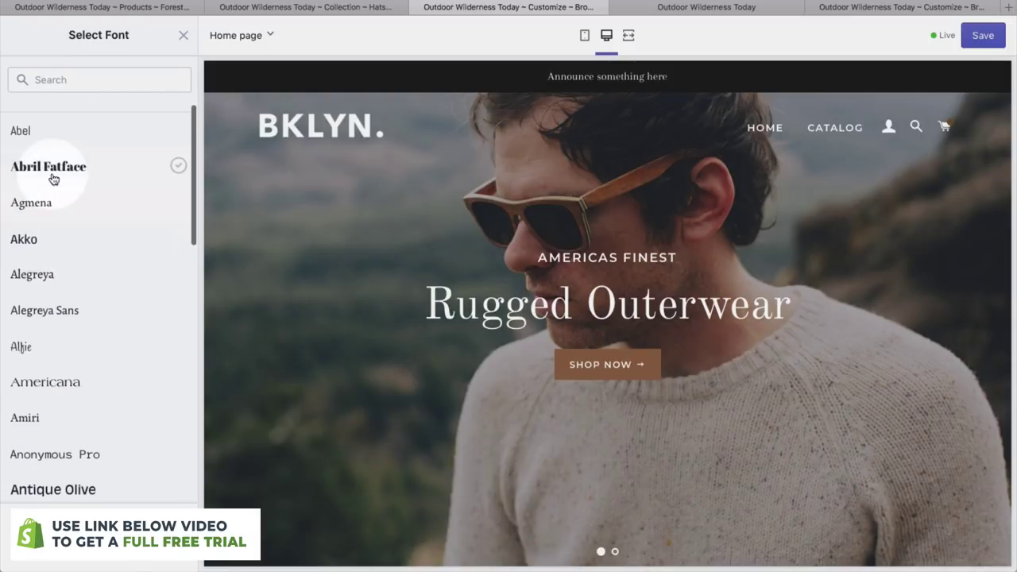
{"action": "left_click", "coordinate": [50, 170]}
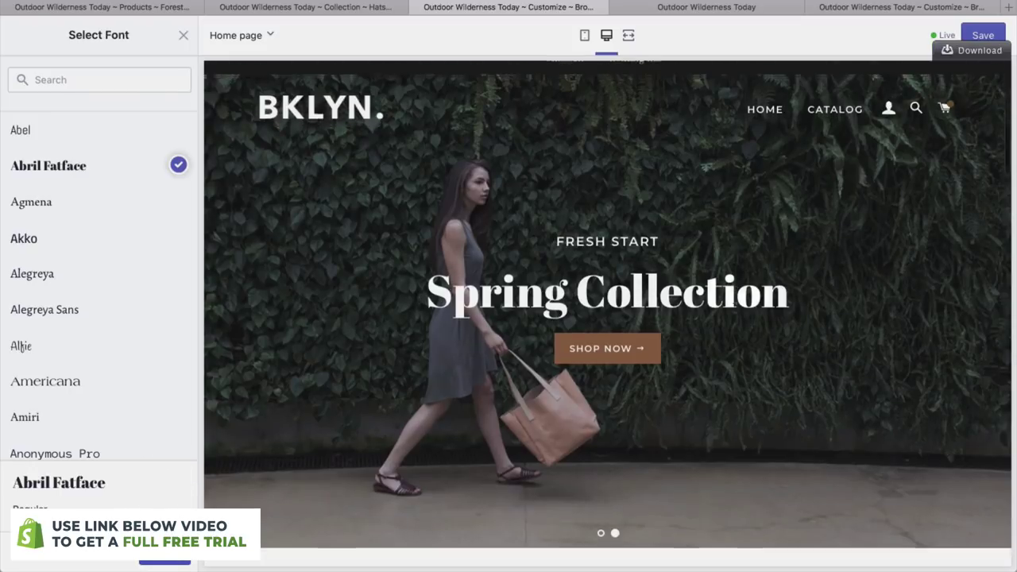
{"action": "scroll", "coordinate": [735, 314], "scroll_direction": "down", "scroll_amount": 5}
{"action": "scroll", "coordinate": [735, 314], "scroll_direction": "down", "scroll_amount": 4}
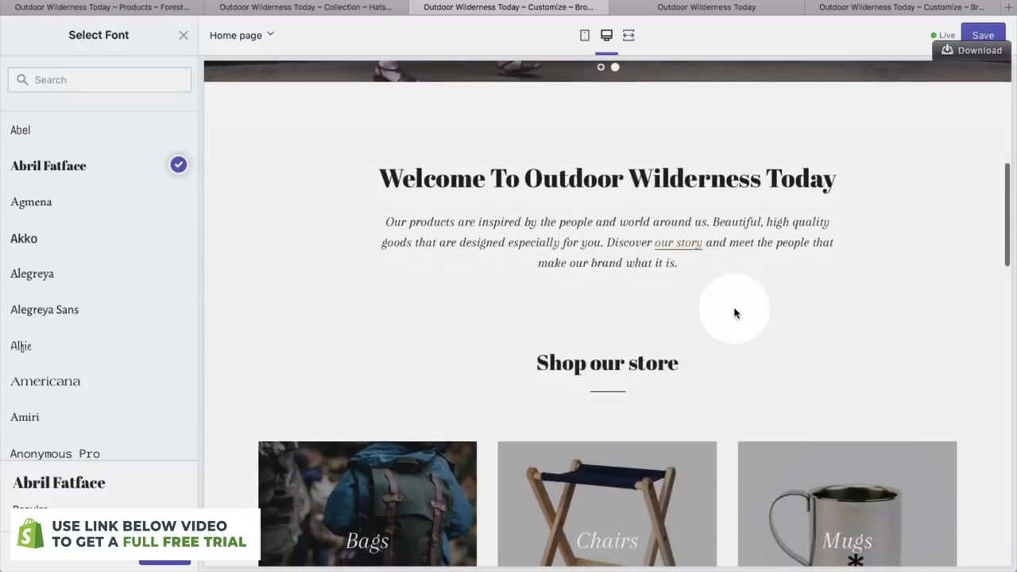
{"action": "scroll", "coordinate": [402, 358], "scroll_direction": "down", "scroll_amount": 3}
{"action": "left_click", "coordinate": [159, 562]}
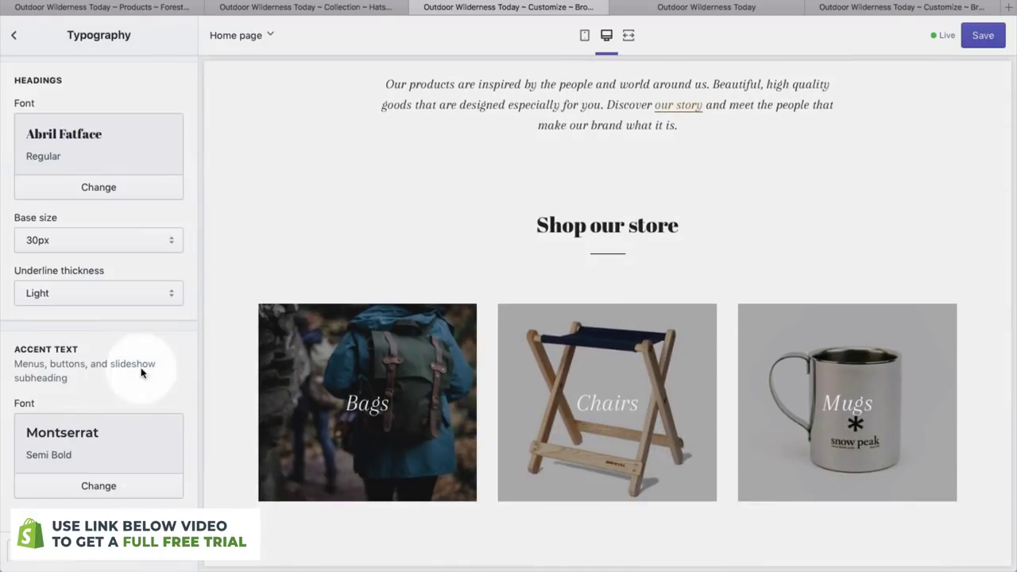
{"action": "scroll", "coordinate": [119, 275], "scroll_direction": "down", "scroll_amount": 4}
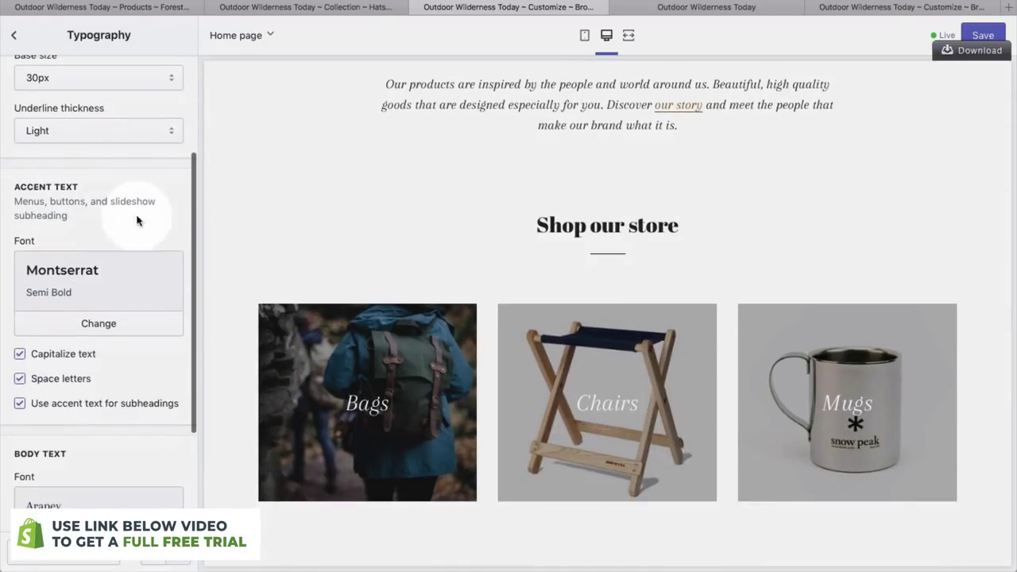
{"action": "scroll", "coordinate": [566, 246], "scroll_direction": "down", "scroll_amount": 1}
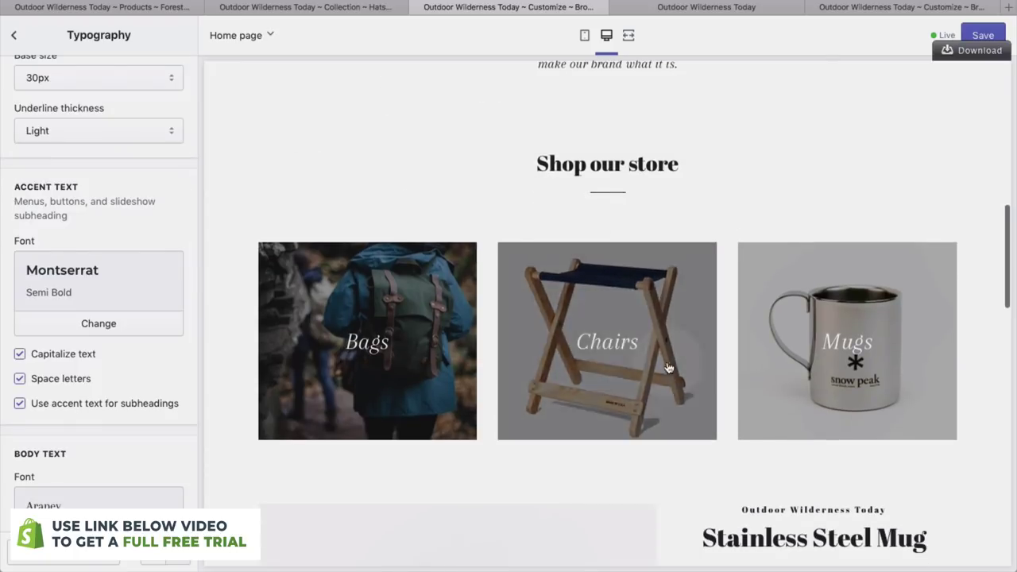
{"action": "scroll", "coordinate": [30, 404], "scroll_direction": "down", "scroll_amount": 3}
{"action": "scroll", "coordinate": [370, 469], "scroll_direction": "down", "scroll_amount": 3}
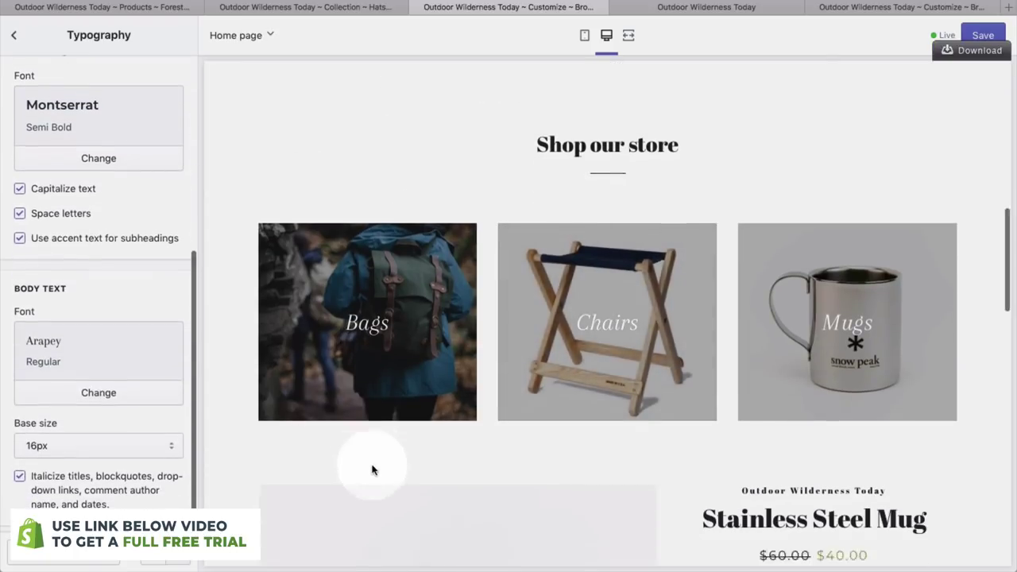
{"action": "scroll", "coordinate": [165, 367], "scroll_direction": "up", "scroll_amount": 3}
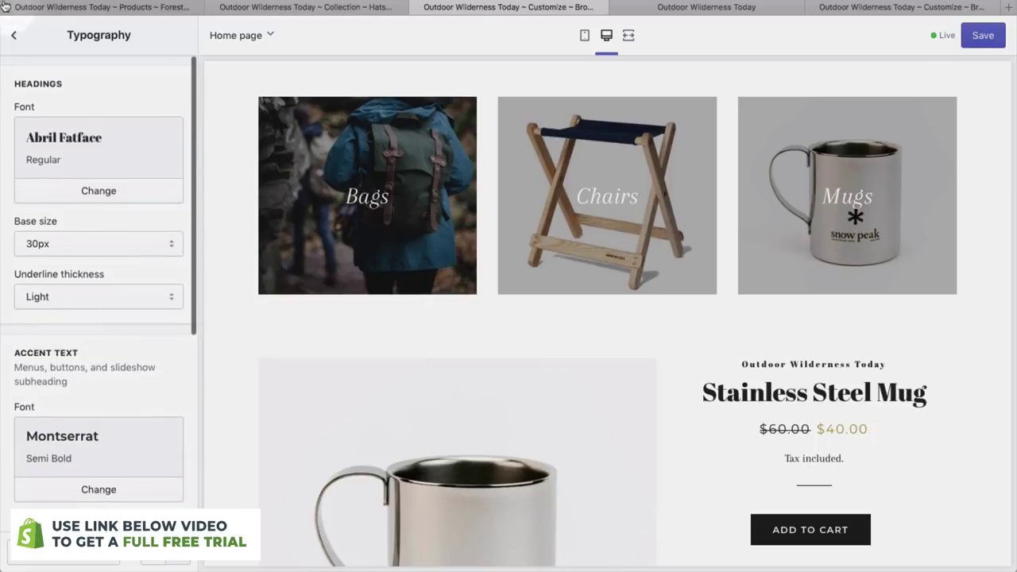
{"action": "left_click", "coordinate": [13, 35]}
{"action": "scroll", "coordinate": [446, 250], "scroll_direction": "up", "scroll_amount": 10}
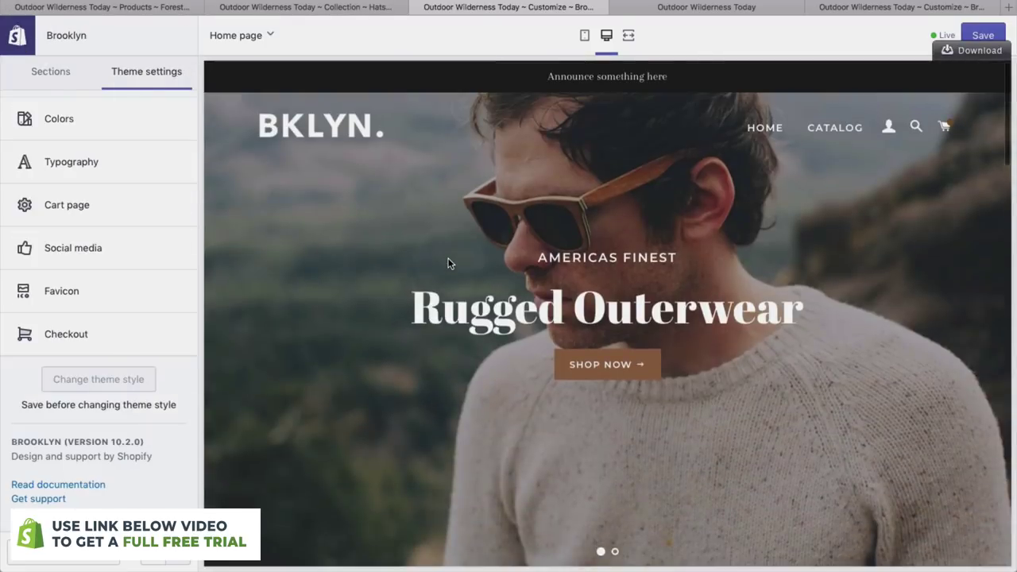
Step: In Cart page settings, keep the Drawer cart type and test the drawer in the preview
{"action": "left_click", "coordinate": [145, 206]}
{"action": "left_click", "coordinate": [124, 109]}
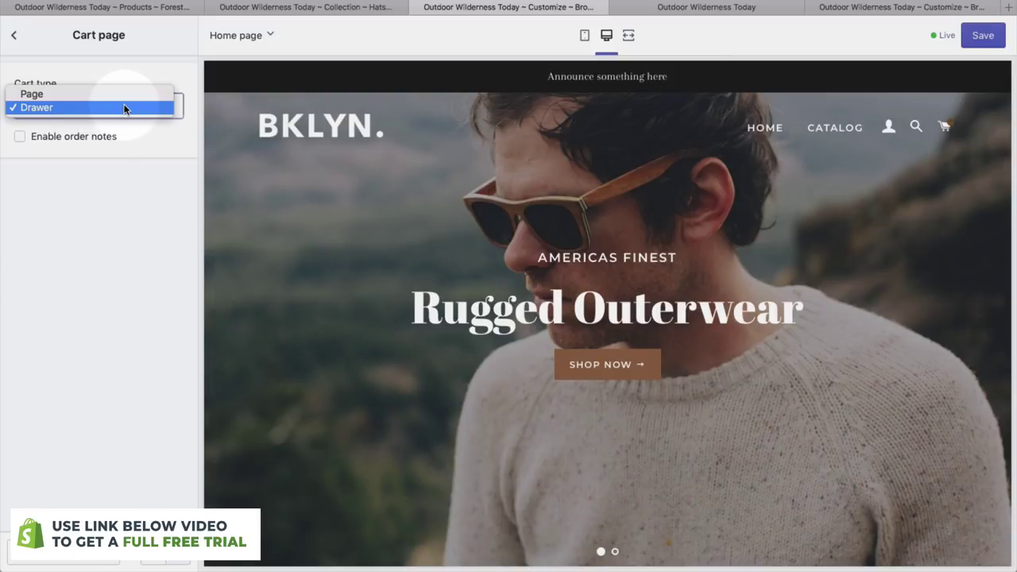
{"action": "left_click", "coordinate": [124, 106]}
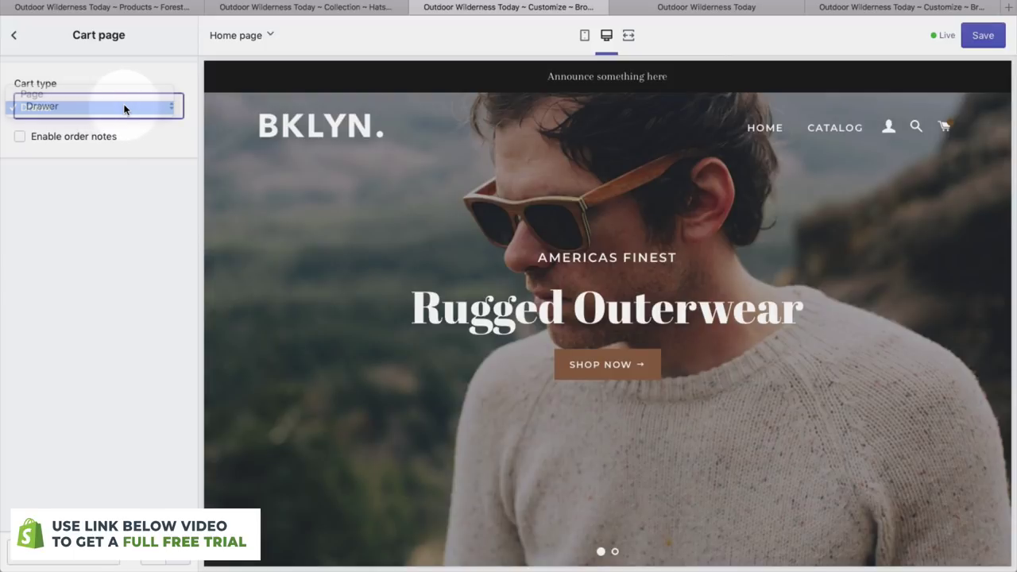
{"action": "left_click", "coordinate": [948, 124]}
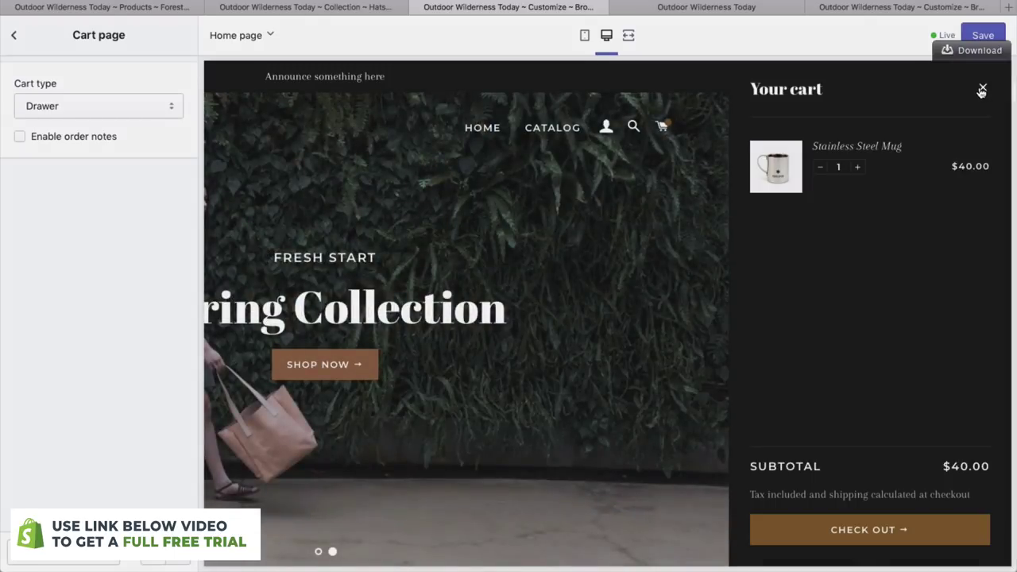
{"action": "left_click", "coordinate": [985, 89]}
Step: Switch the cart type to Page and view the full Your cart page in the preview
{"action": "left_click", "coordinate": [73, 109]}
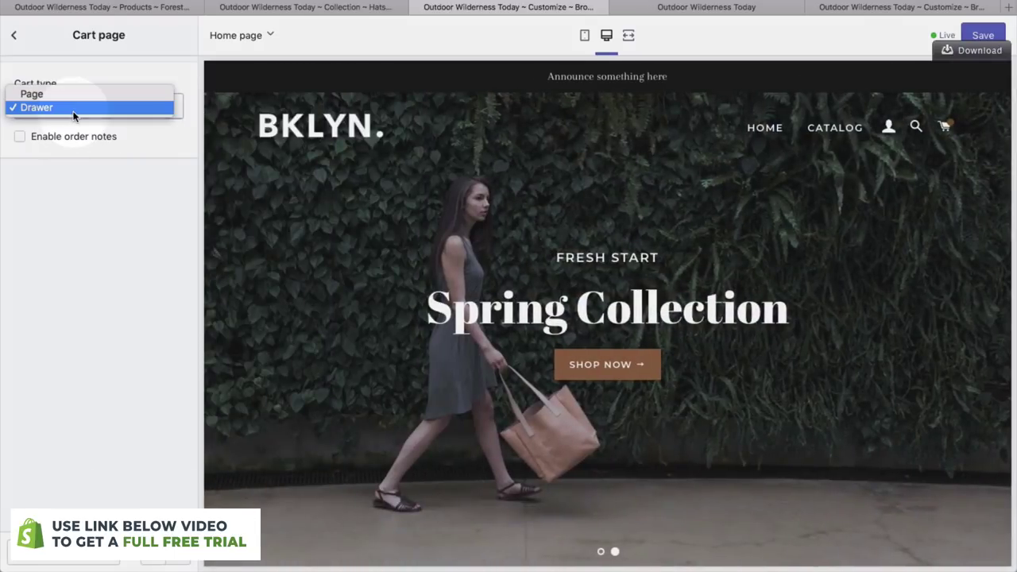
{"action": "left_click", "coordinate": [68, 94]}
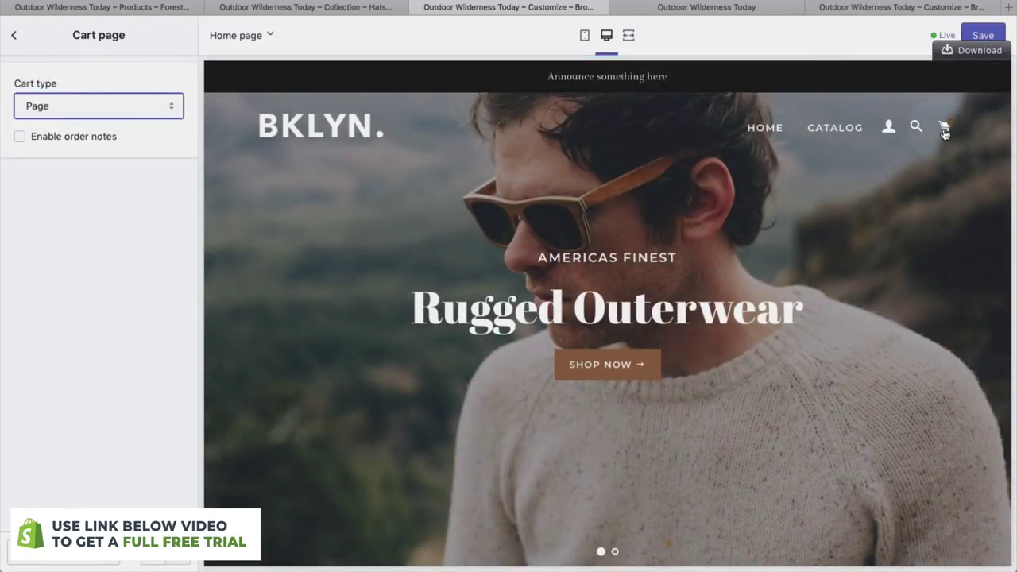
{"action": "left_click", "coordinate": [944, 128]}
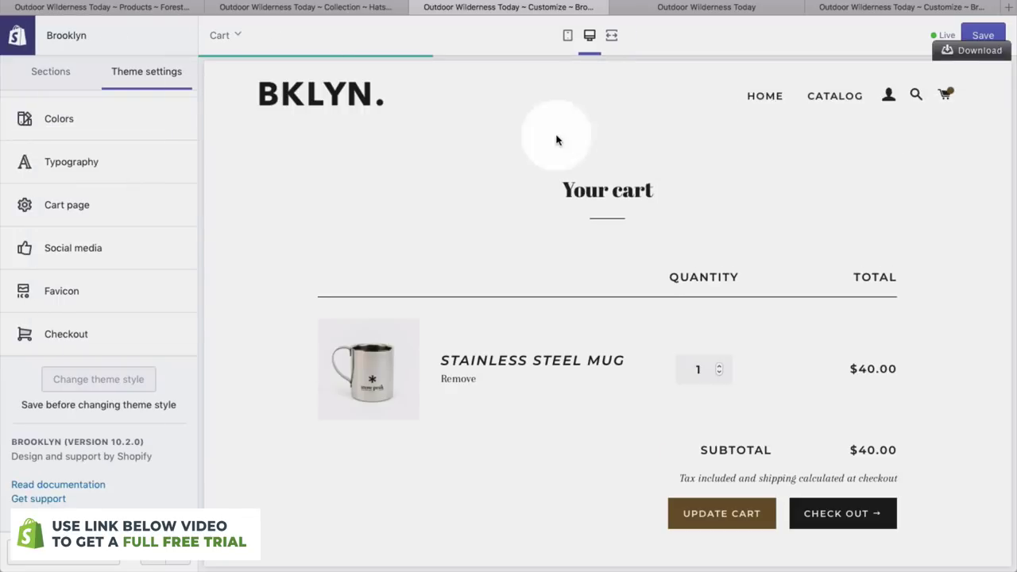
{"action": "scroll", "coordinate": [627, 326], "scroll_direction": "down", "scroll_amount": 2}
{"action": "scroll", "coordinate": [620, 286], "scroll_direction": "up", "scroll_amount": 2}
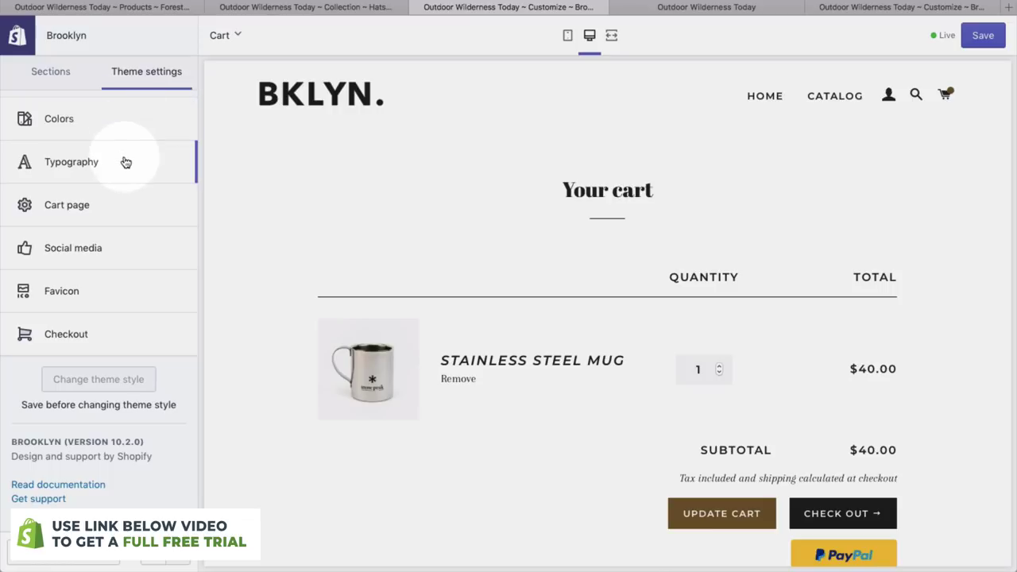
{"action": "scroll", "coordinate": [471, 326], "scroll_direction": "down", "scroll_amount": 1}
{"action": "scroll", "coordinate": [580, 243], "scroll_direction": "up", "scroll_amount": 1}
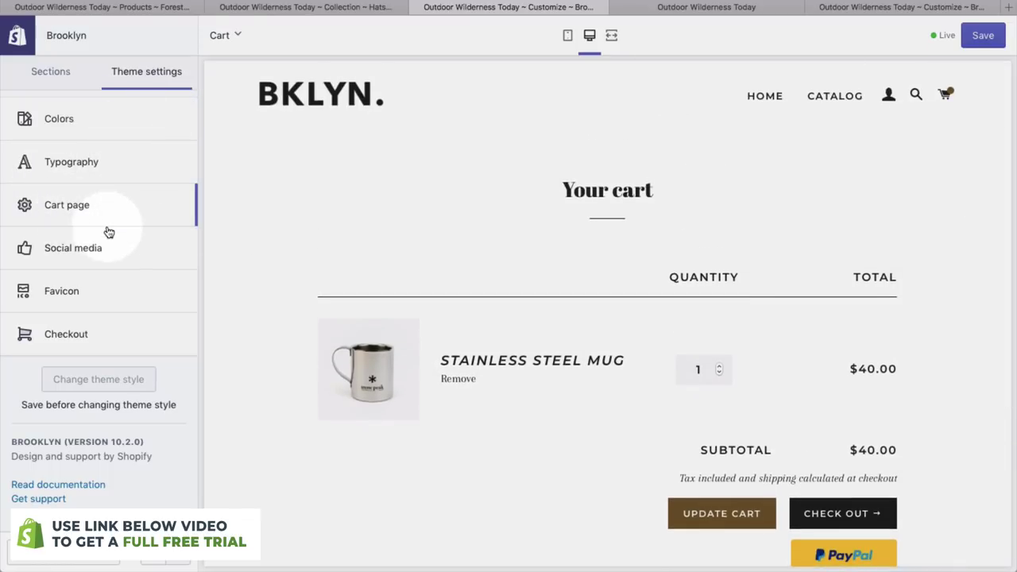
{"action": "scroll", "coordinate": [645, 370], "scroll_direction": "down", "scroll_amount": 1}
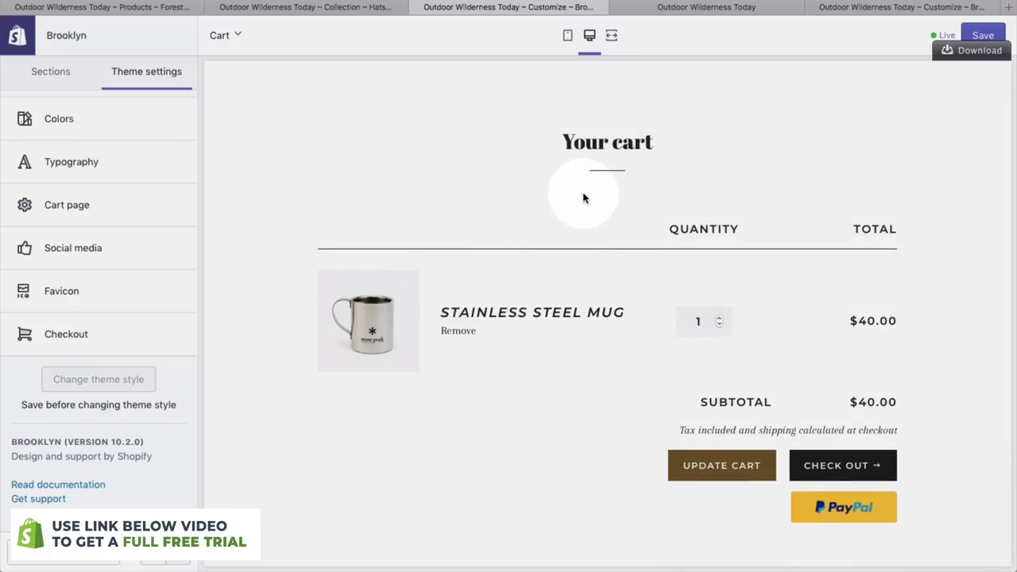
{"action": "scroll", "coordinate": [383, 278], "scroll_direction": "up", "scroll_amount": 1}
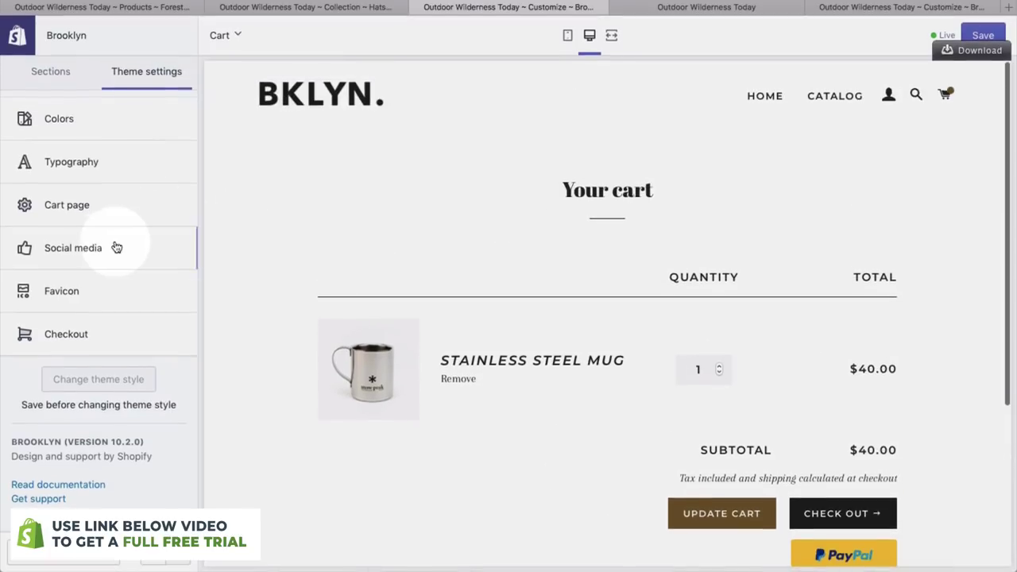
Step: Set the social sharing image to the photo of a woman walking with a bag
{"action": "left_click", "coordinate": [117, 248]}
{"action": "scroll", "coordinate": [159, 306], "scroll_direction": "down", "scroll_amount": 2}
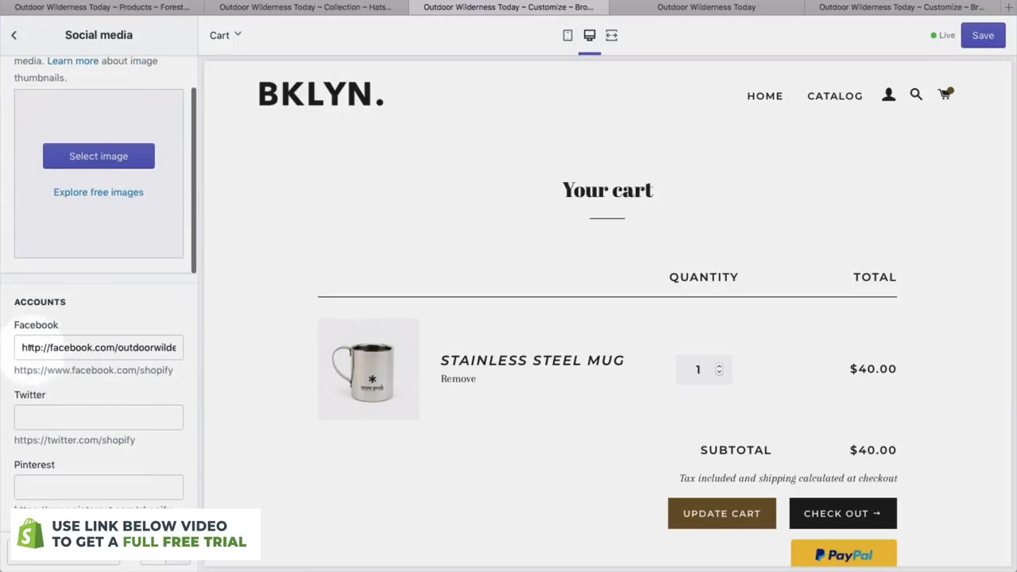
{"action": "left_click_drag", "start_coordinate": [24, 347], "coordinate": [211, 352]}
{"action": "left_click", "coordinate": [154, 347]}
{"action": "scroll", "coordinate": [130, 345], "scroll_direction": "up", "scroll_amount": 2}
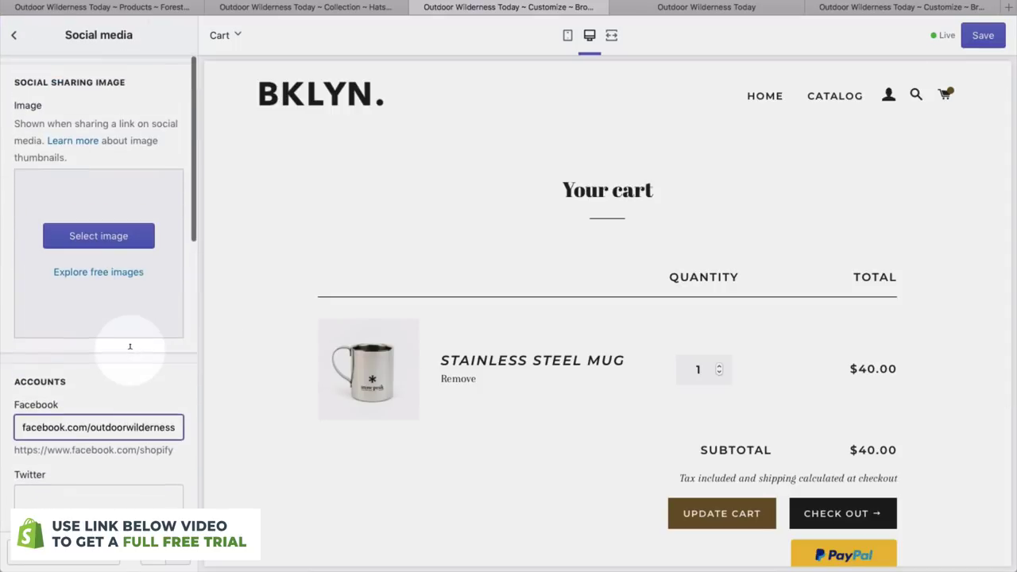
{"action": "left_click", "coordinate": [92, 236]}
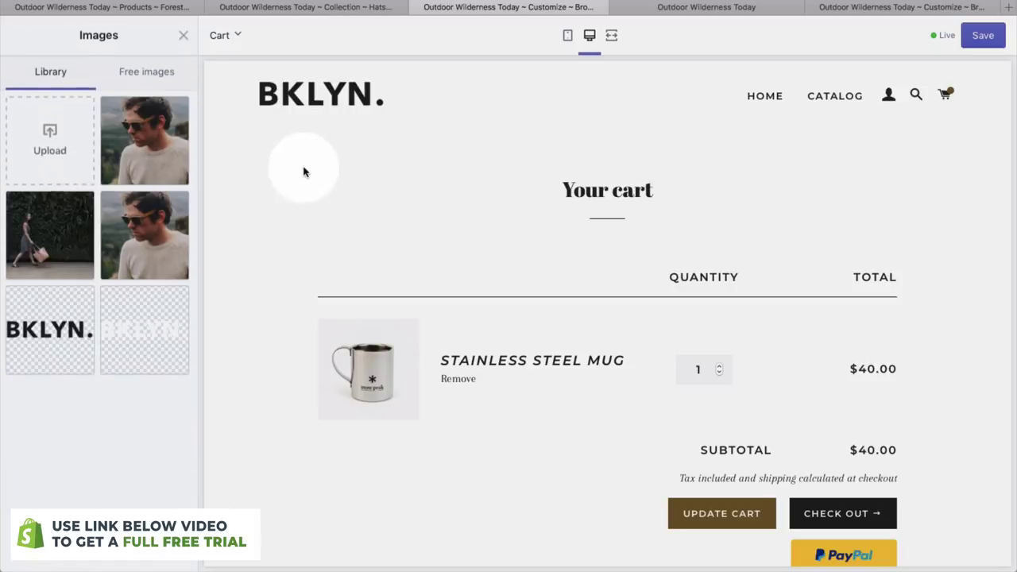
{"action": "left_click", "coordinate": [80, 229]}
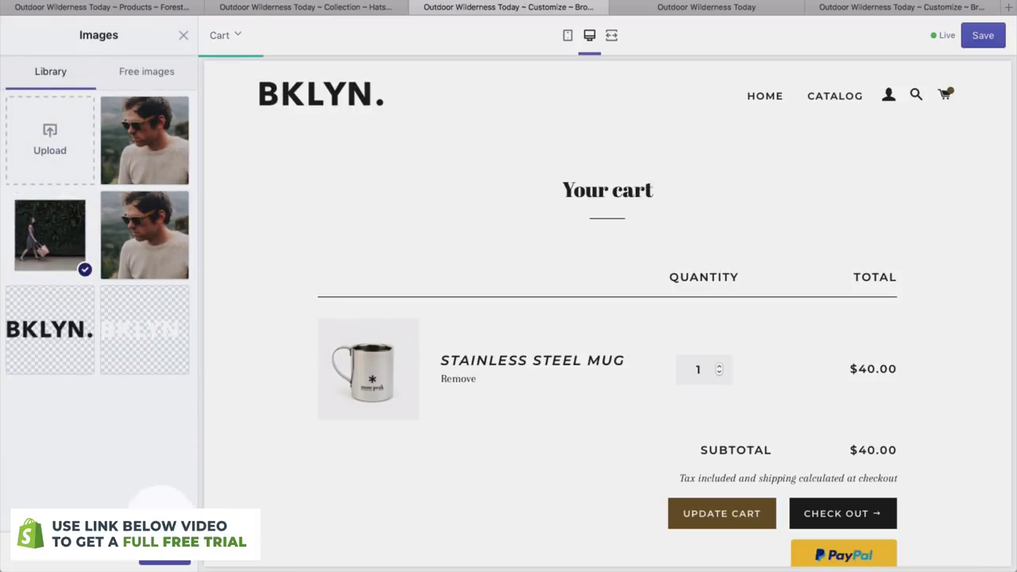
{"action": "left_click", "coordinate": [164, 563]}
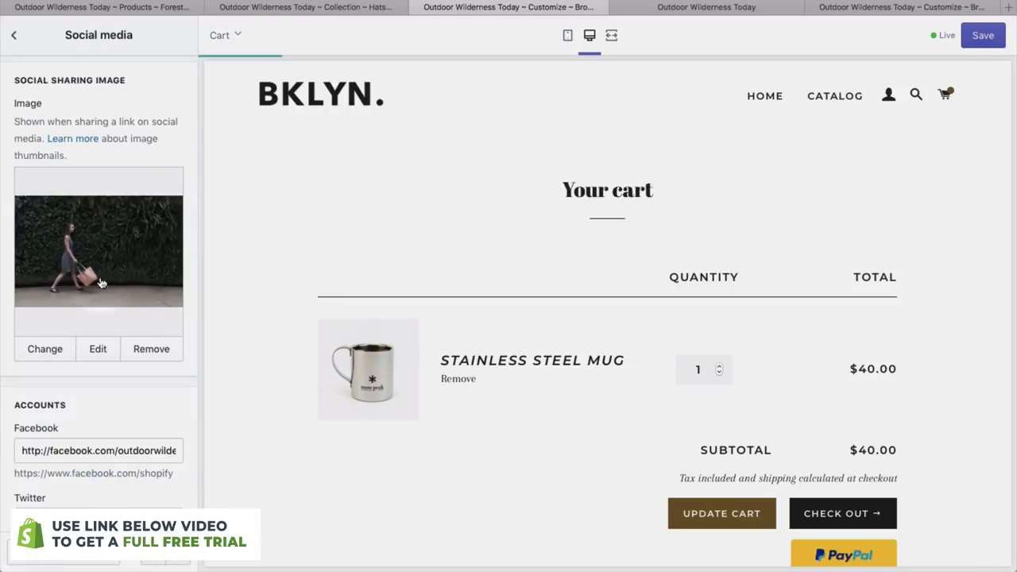
{"action": "left_click", "coordinate": [19, 37]}
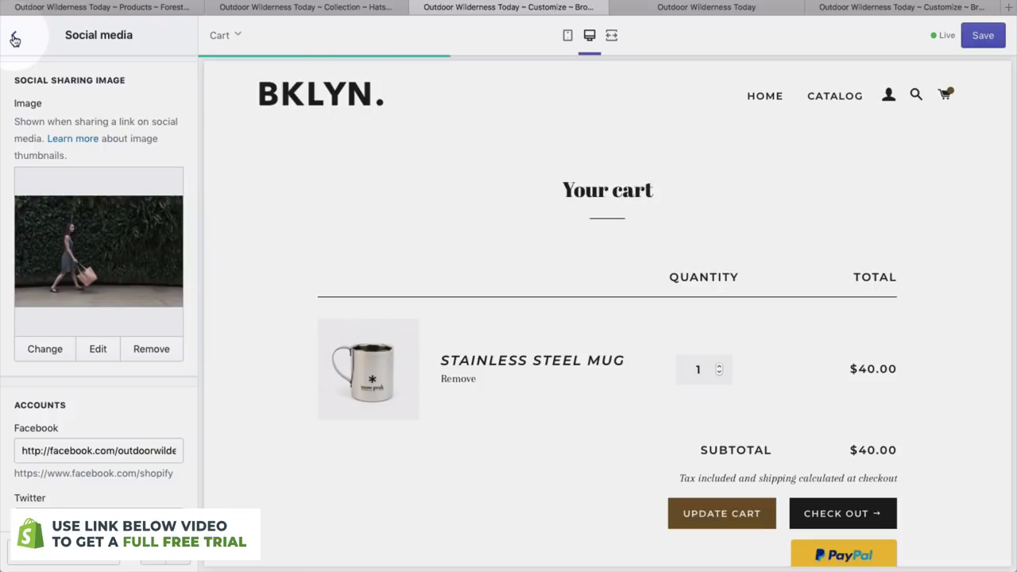
{"action": "left_click", "coordinate": [15, 38]}
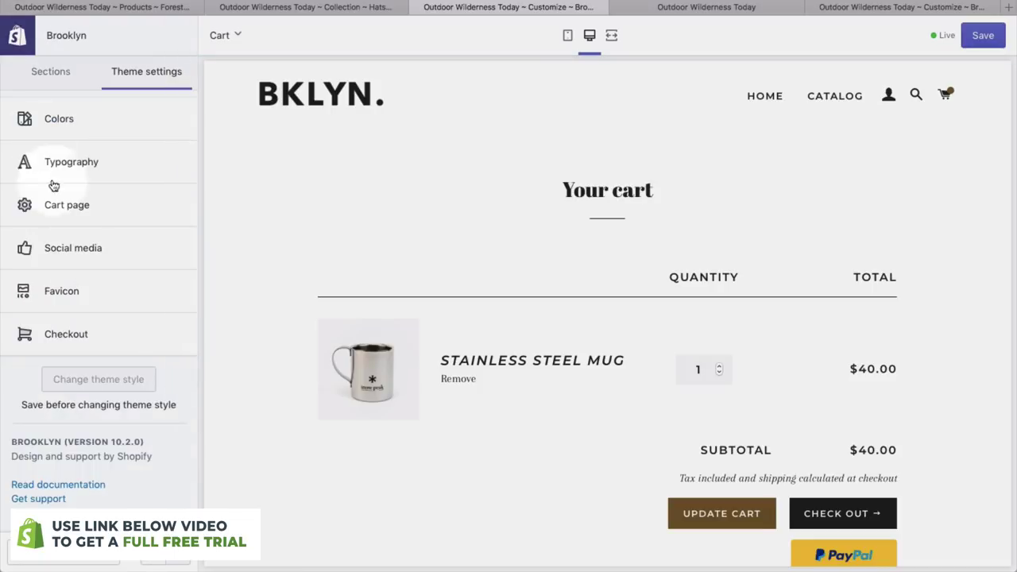
Step: Upload the first hat image from Demo Site > Cap via the favicon picker, then dismiss the reload notice
{"action": "left_click", "coordinate": [82, 300]}
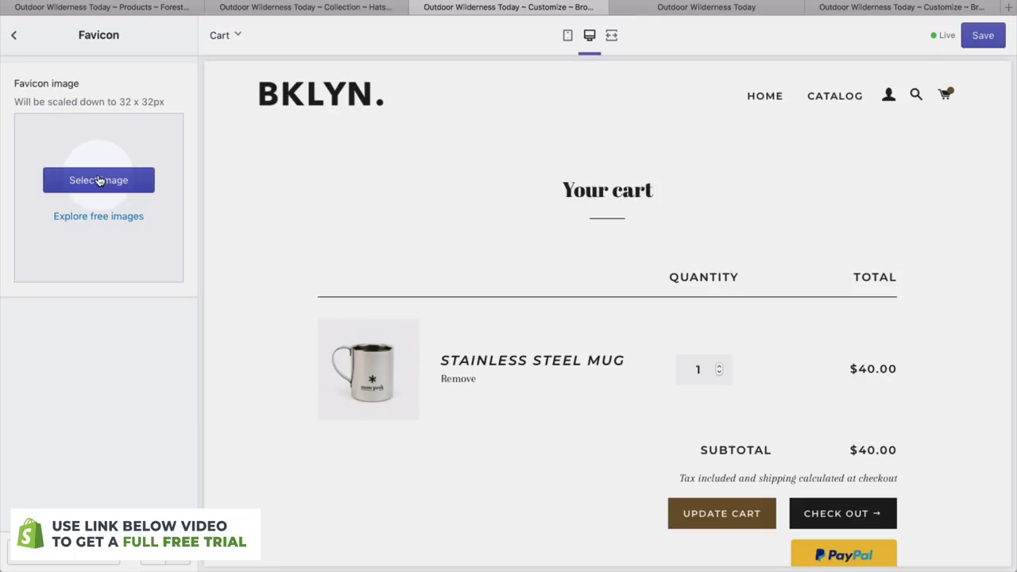
{"action": "left_click", "coordinate": [106, 185]}
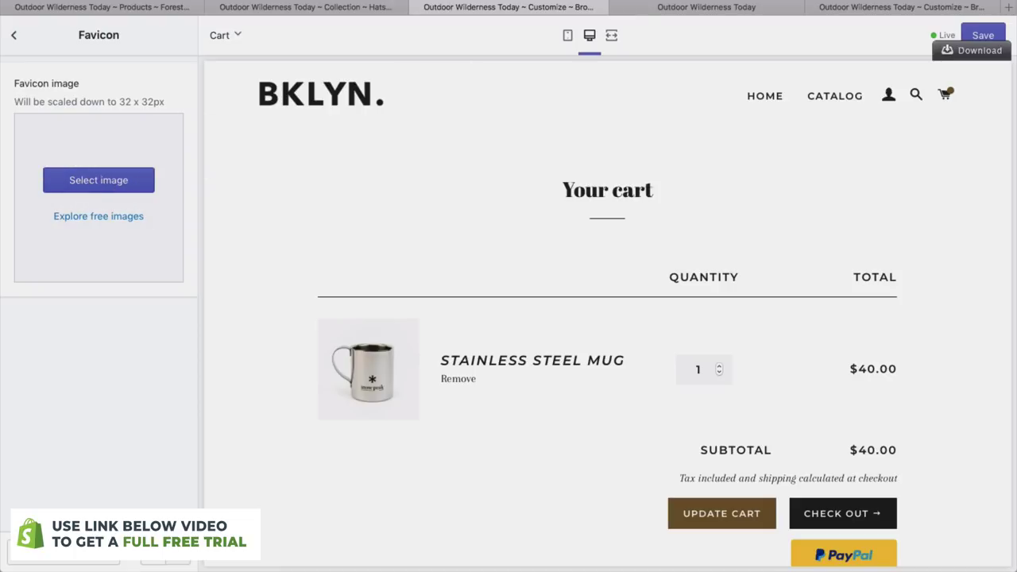
{"action": "left_click", "coordinate": [112, 184]}
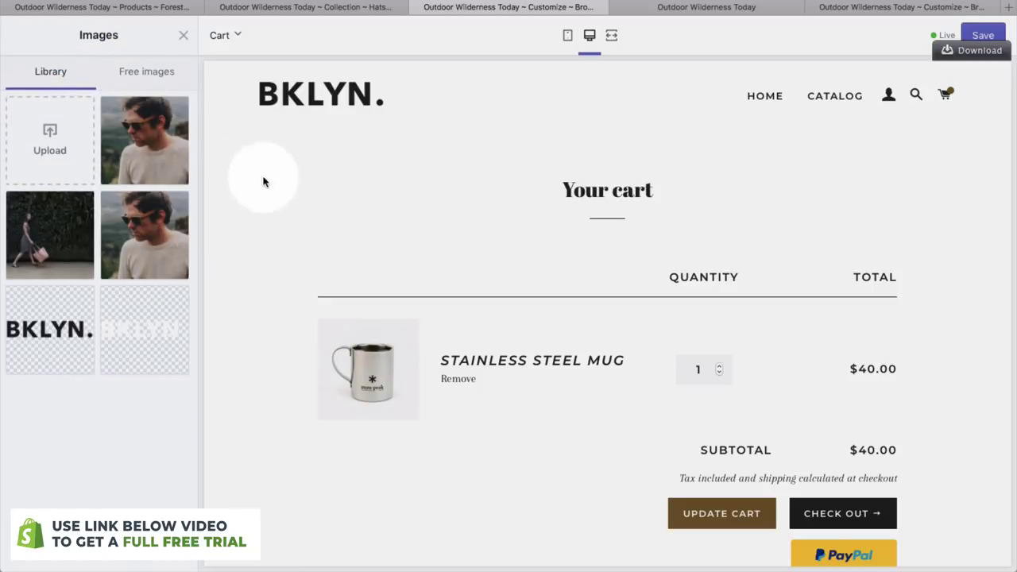
{"action": "left_click", "coordinate": [50, 150]}
{"action": "left_click", "coordinate": [480, 38]}
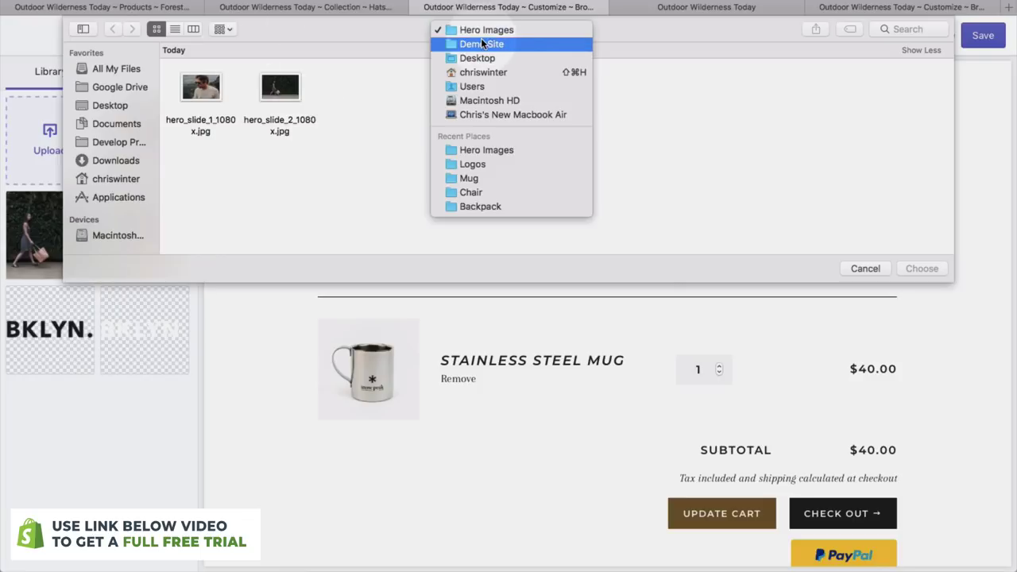
{"action": "left_click", "coordinate": [481, 39]}
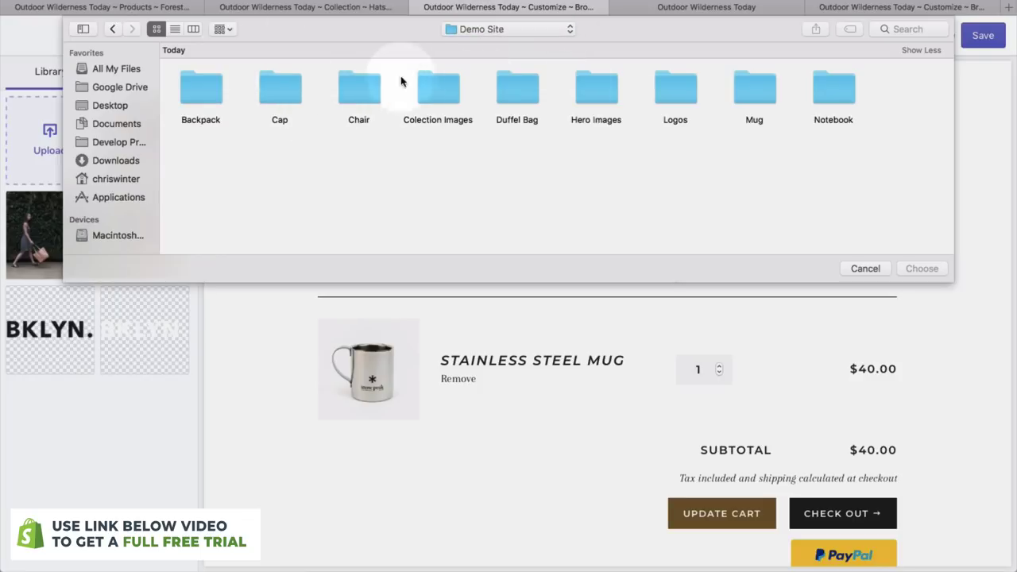
{"action": "double_click", "coordinate": [292, 86]}
{"action": "double_click", "coordinate": [199, 89]}
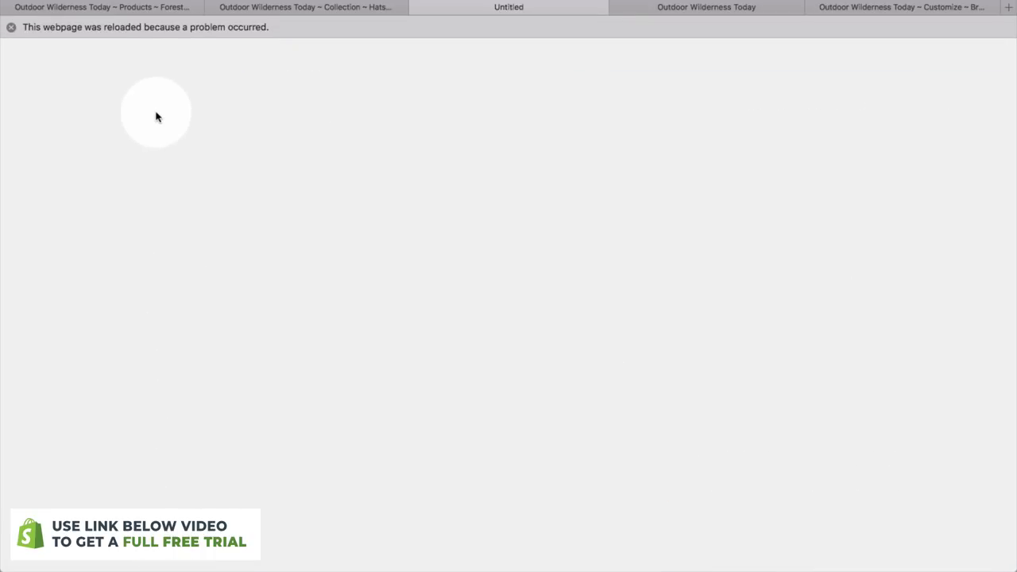
{"action": "left_click", "coordinate": [10, 27]}
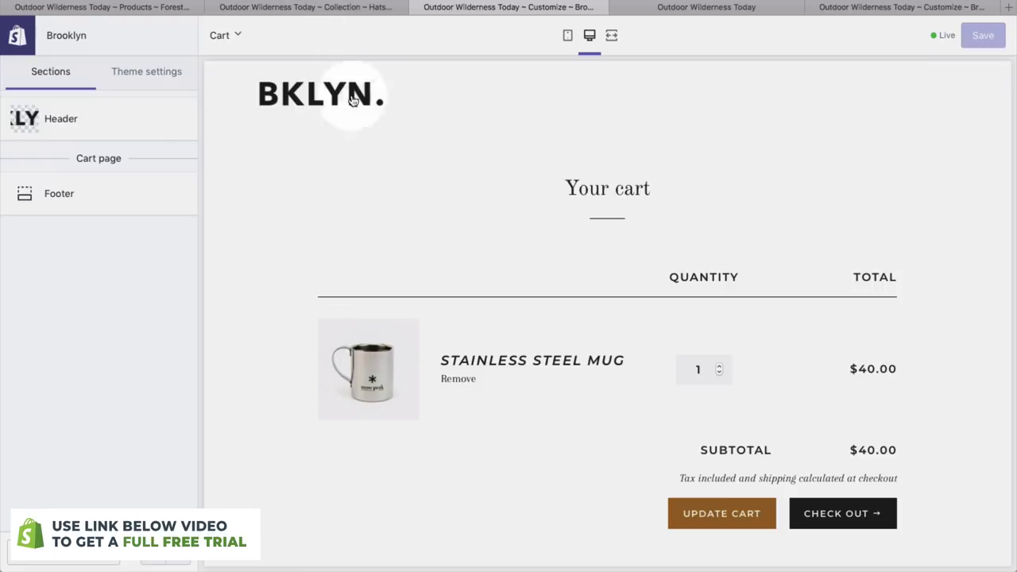
Step: Set the BKLYN image as the checkout logo, dismissing the browser crash warning
{"action": "left_click", "coordinate": [130, 73]}
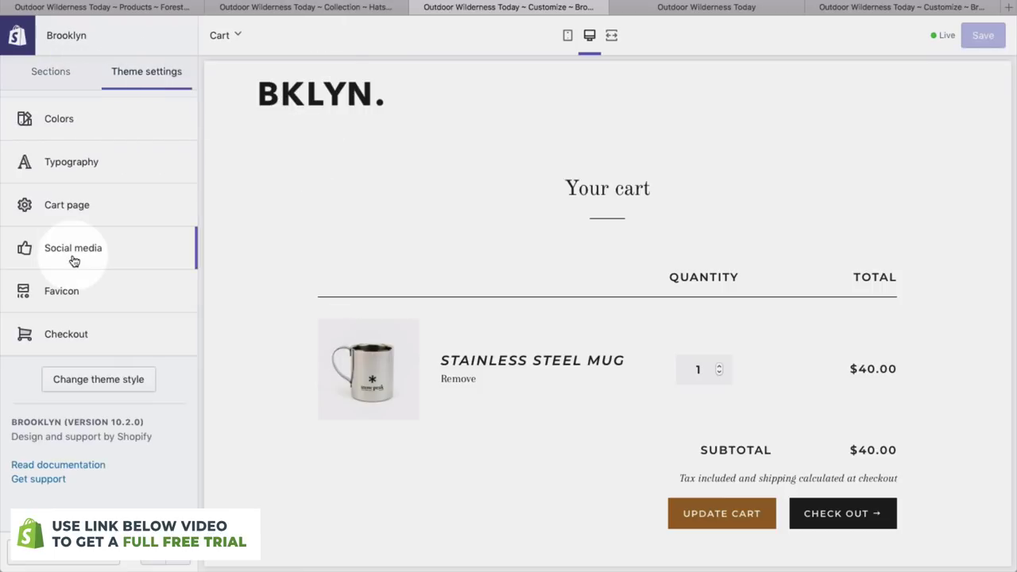
{"action": "left_click", "coordinate": [79, 334]}
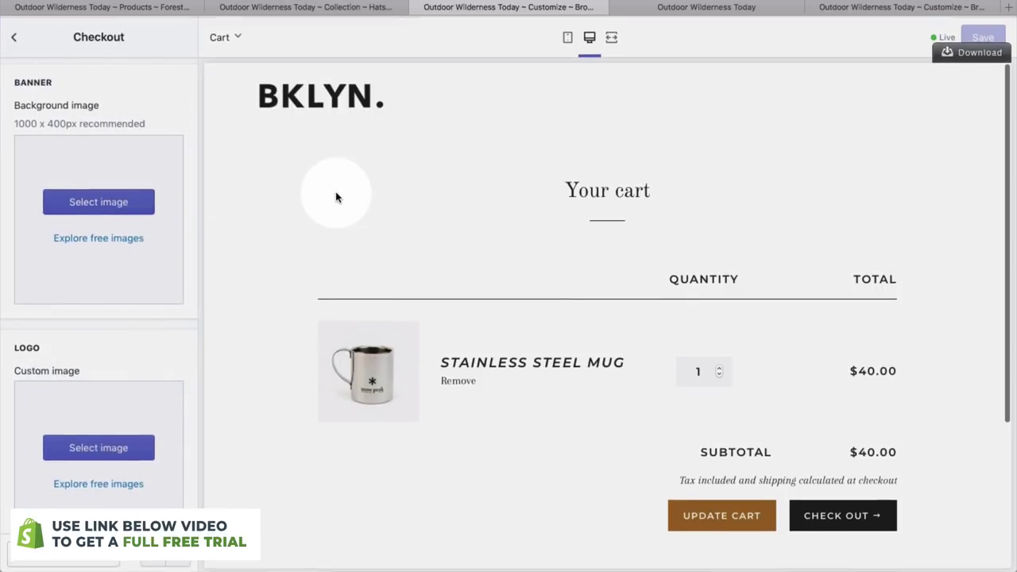
{"action": "scroll", "coordinate": [119, 286], "scroll_direction": "down", "scroll_amount": 3}
{"action": "left_click", "coordinate": [109, 353]}
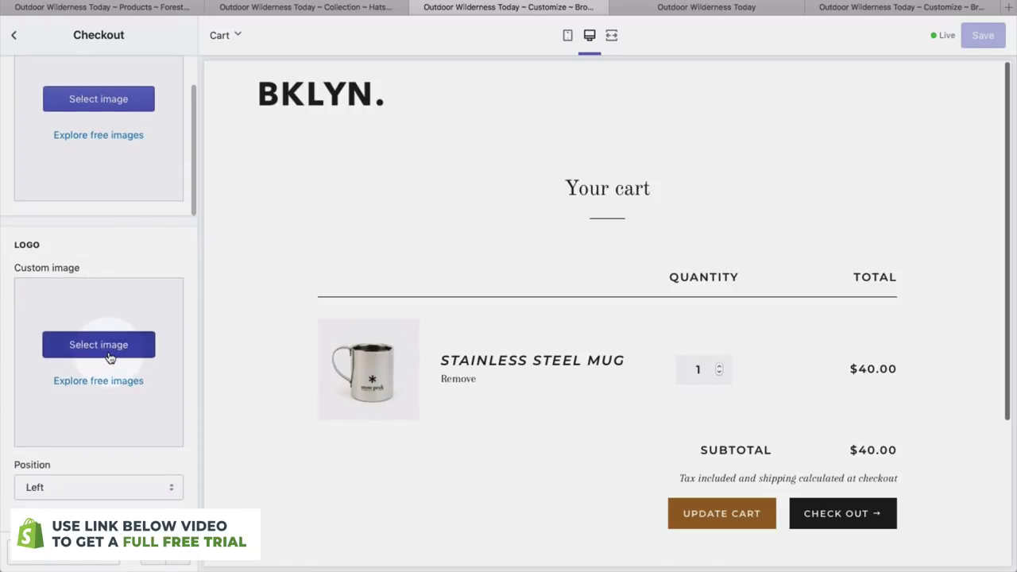
{"action": "left_click", "coordinate": [131, 330]}
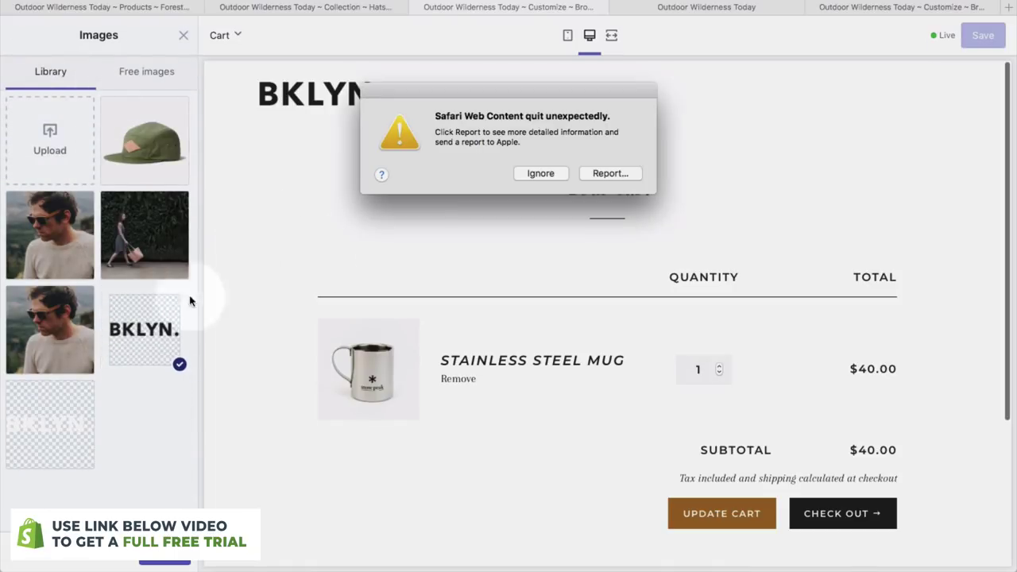
{"action": "left_click", "coordinate": [541, 173]}
{"action": "right_click", "coordinate": [184, 564]}
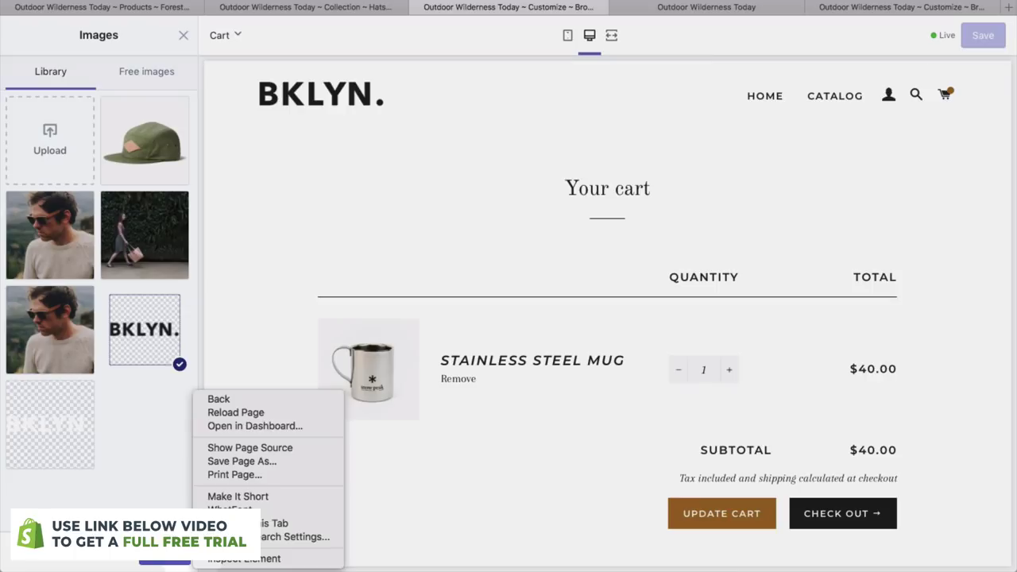
{"action": "key", "text": "Escape"}
{"action": "left_click", "coordinate": [166, 564]}
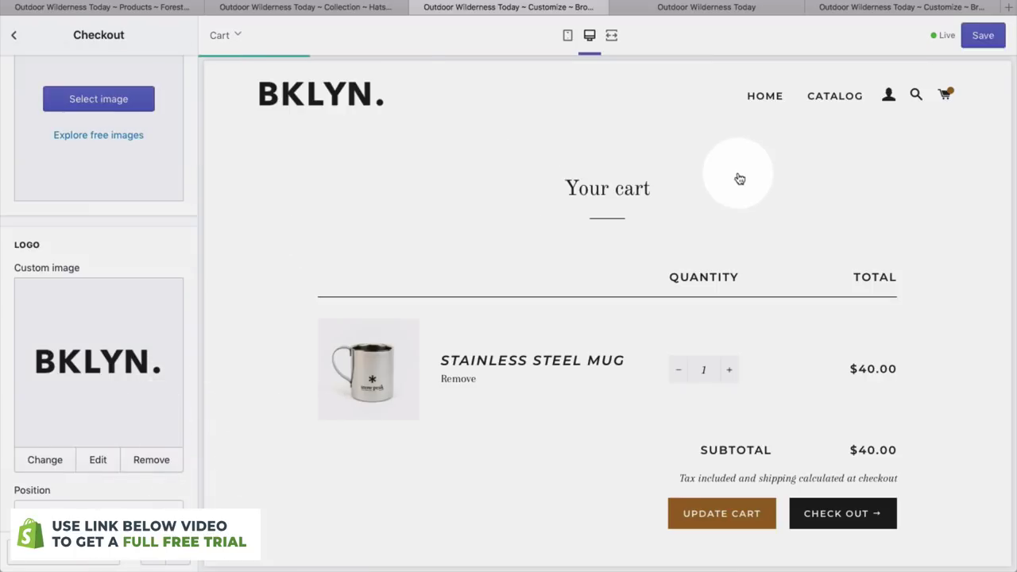
Step: Review the Checkout banner, logo, typography and colour settings, then go back to theme settings
{"action": "scroll", "coordinate": [738, 175], "scroll_direction": "down", "scroll_amount": 5}
{"action": "scroll", "coordinate": [173, 381], "scroll_direction": "down", "scroll_amount": 10}
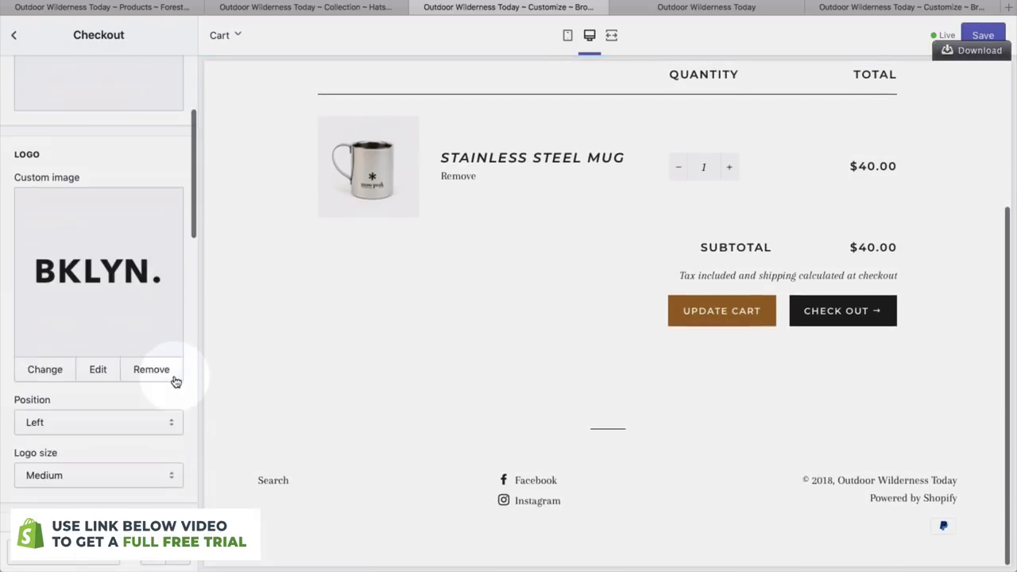
{"action": "scroll", "coordinate": [166, 414], "scroll_direction": "down", "scroll_amount": 2}
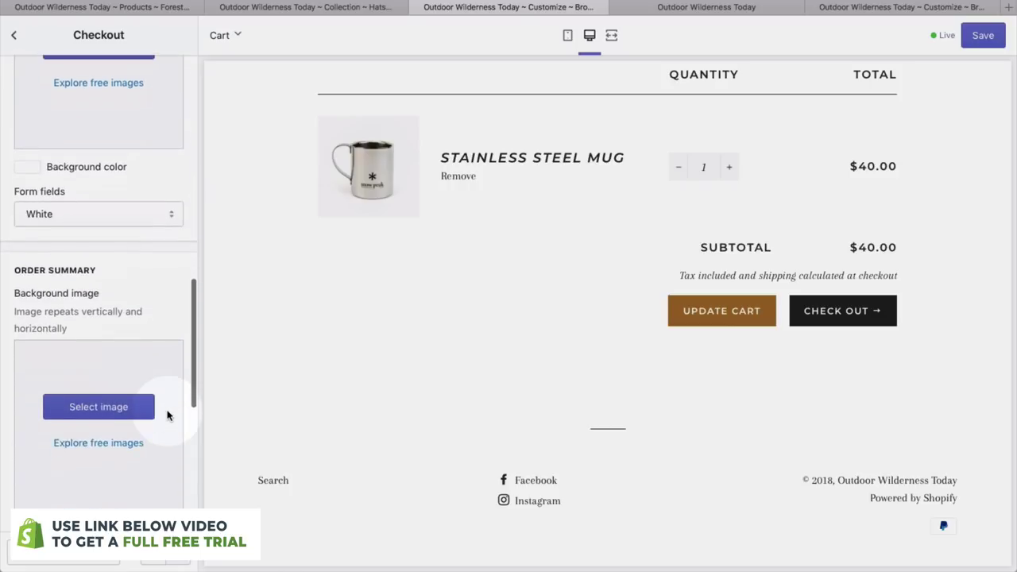
{"action": "scroll", "coordinate": [166, 414], "scroll_direction": "up", "scroll_amount": 5}
{"action": "scroll", "coordinate": [166, 415], "scroll_direction": "down", "scroll_amount": 10}
{"action": "scroll", "coordinate": [167, 415], "scroll_direction": "down", "scroll_amount": 3}
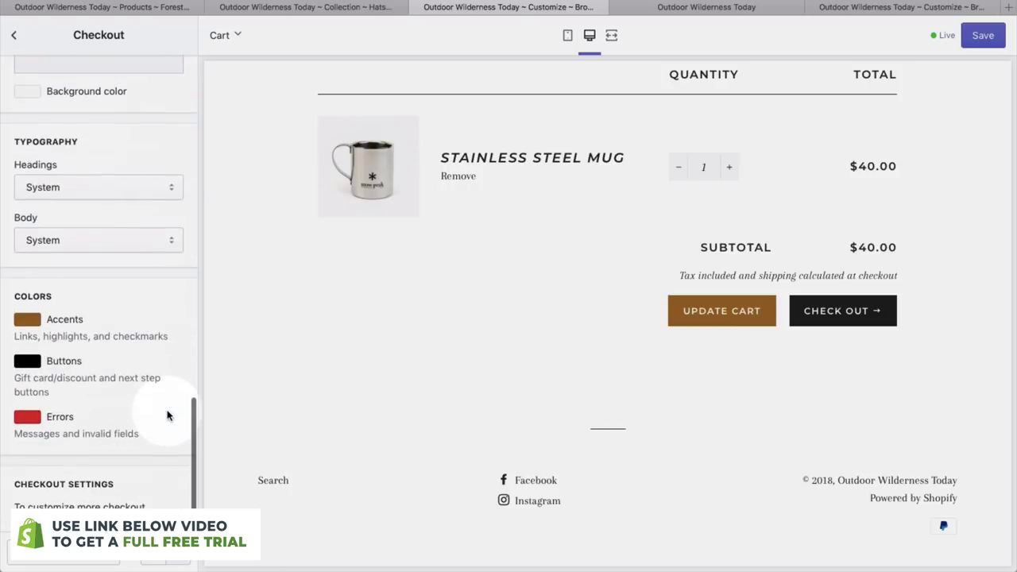
{"action": "scroll", "coordinate": [146, 358], "scroll_direction": "up", "scroll_amount": 10}
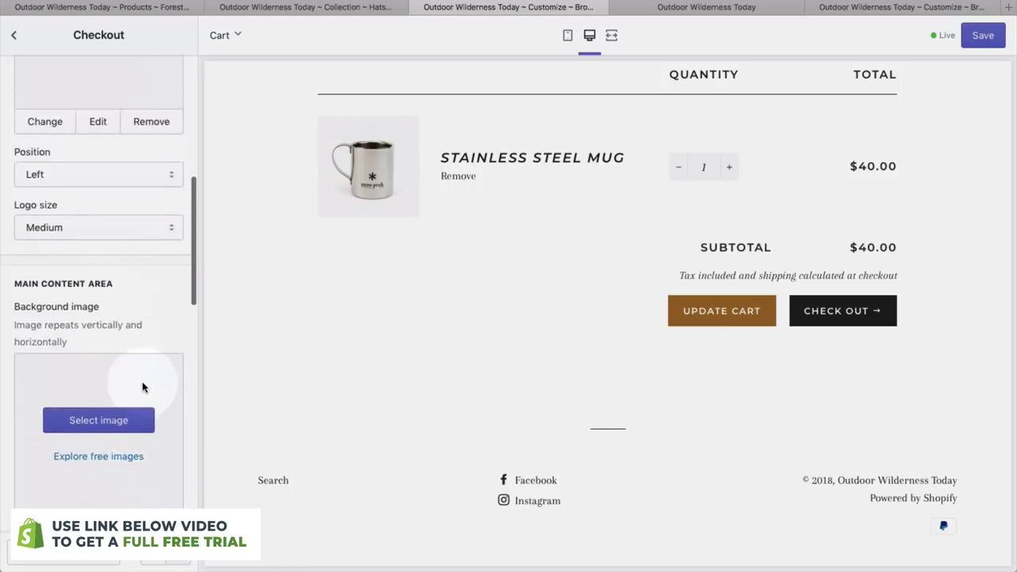
{"action": "scroll", "coordinate": [135, 261], "scroll_direction": "up", "scroll_amount": 3}
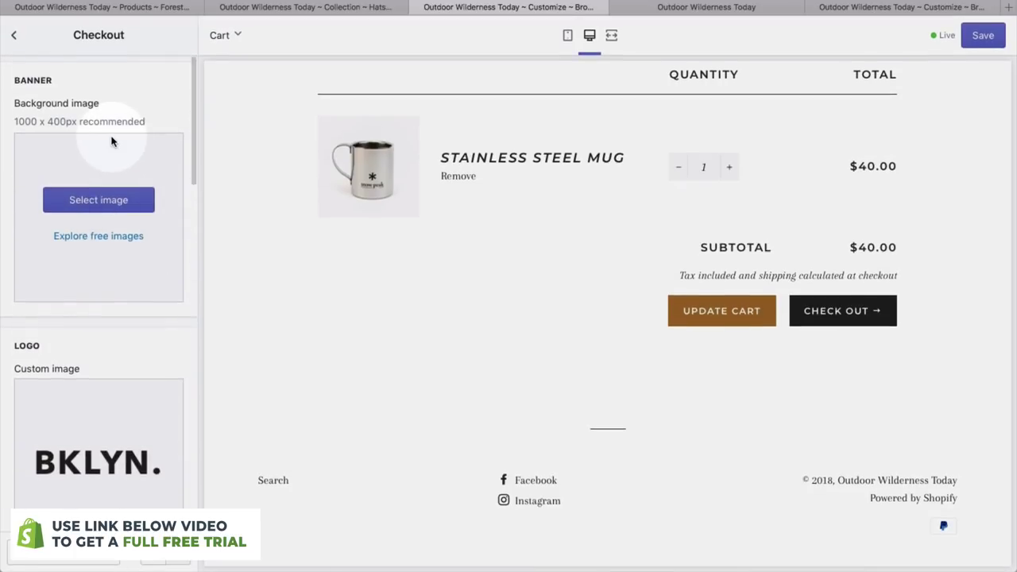
{"action": "scroll", "coordinate": [406, 205], "scroll_direction": "up", "scroll_amount": 3}
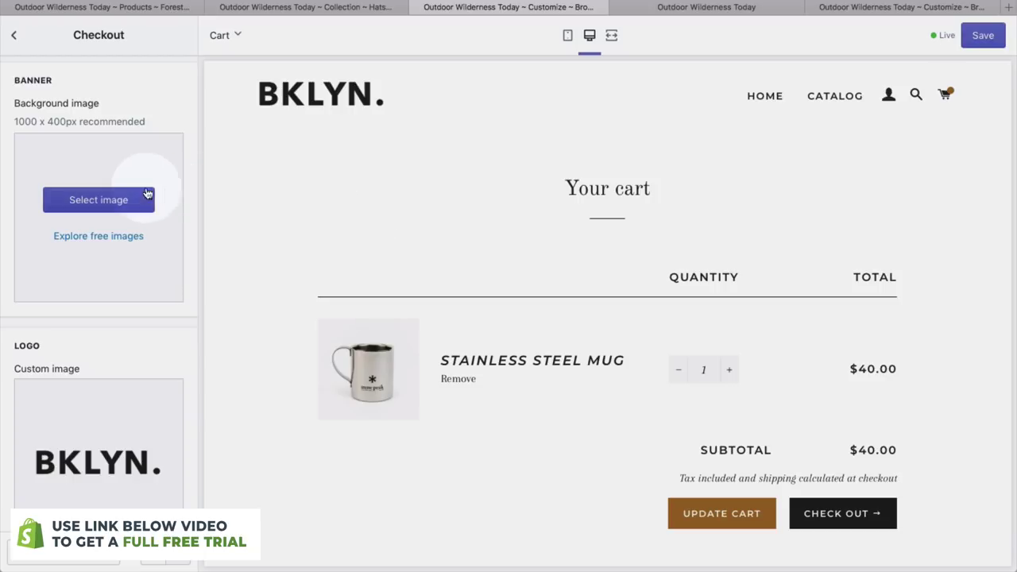
{"action": "scroll", "coordinate": [111, 426], "scroll_direction": "down", "scroll_amount": 3}
{"action": "scroll", "coordinate": [111, 427], "scroll_direction": "up", "scroll_amount": 3}
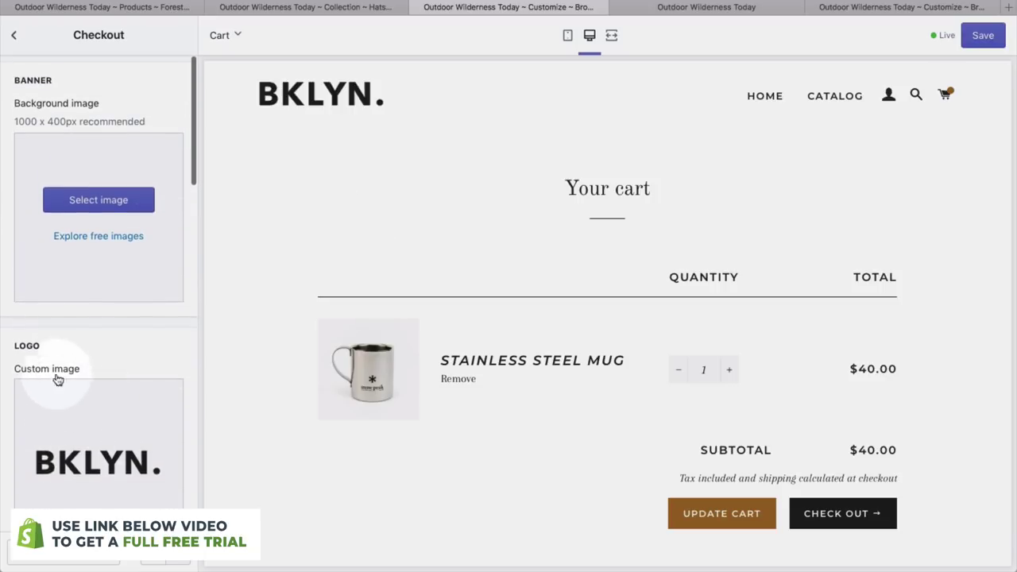
{"action": "left_click", "coordinate": [15, 35]}
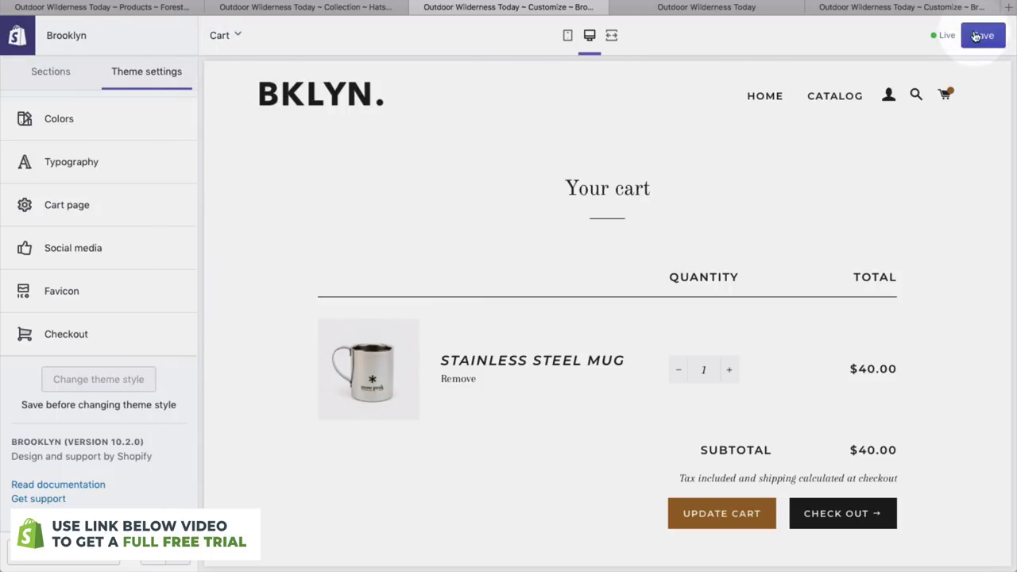
Step: Save the Brooklyn theme customizations and view the still-empty Orders page
{"action": "left_click", "coordinate": [65, 70]}
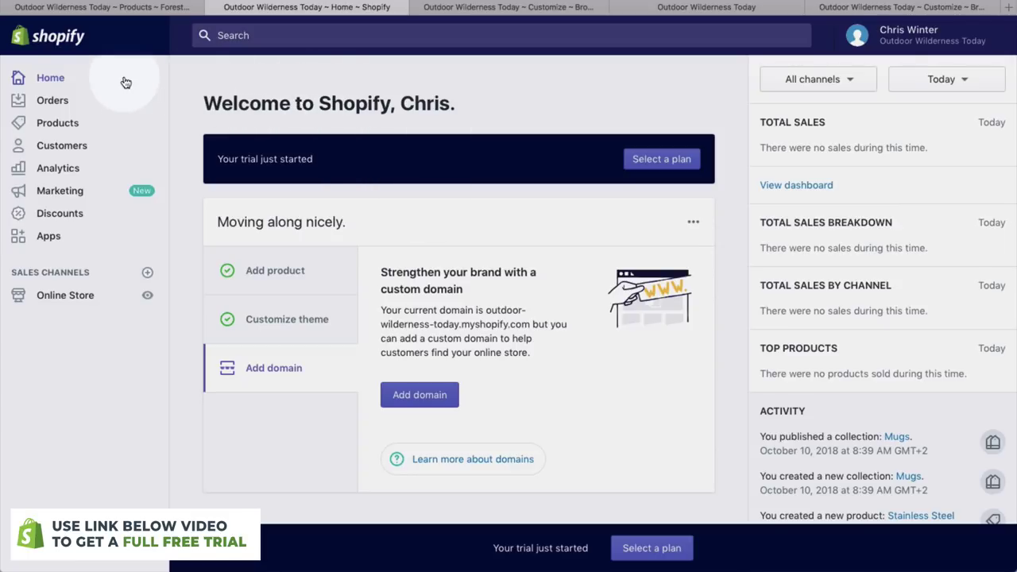
{"action": "left_click", "coordinate": [48, 104]}
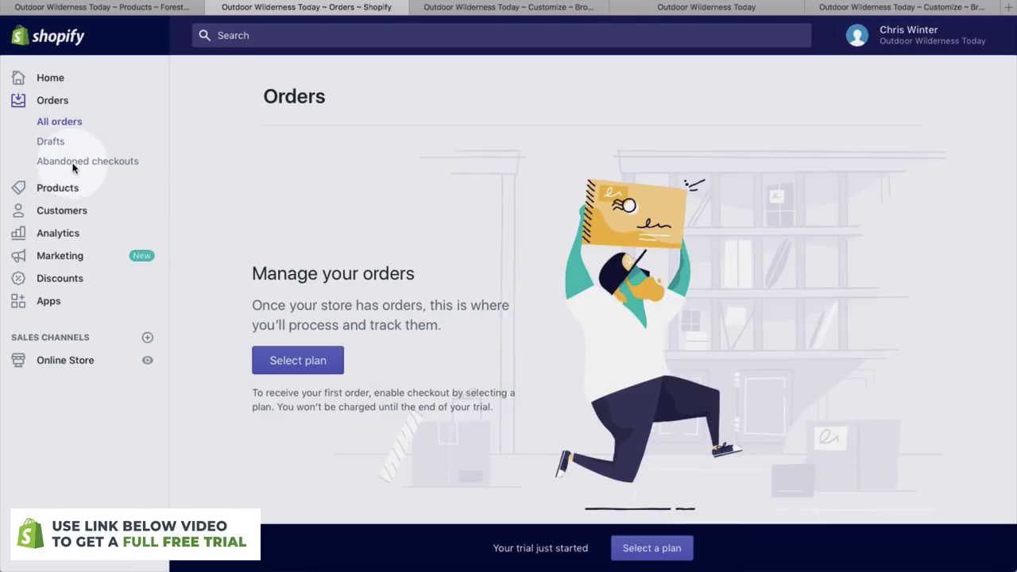
{"action": "scroll", "coordinate": [389, 262], "scroll_direction": "down", "scroll_amount": 3}
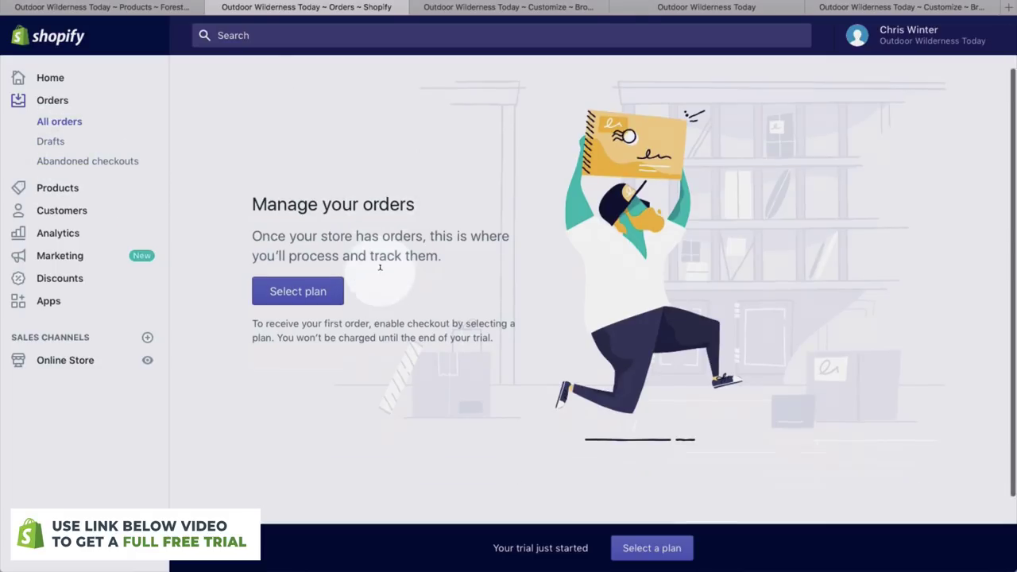
{"action": "scroll", "coordinate": [379, 275], "scroll_direction": "up", "scroll_amount": 3}
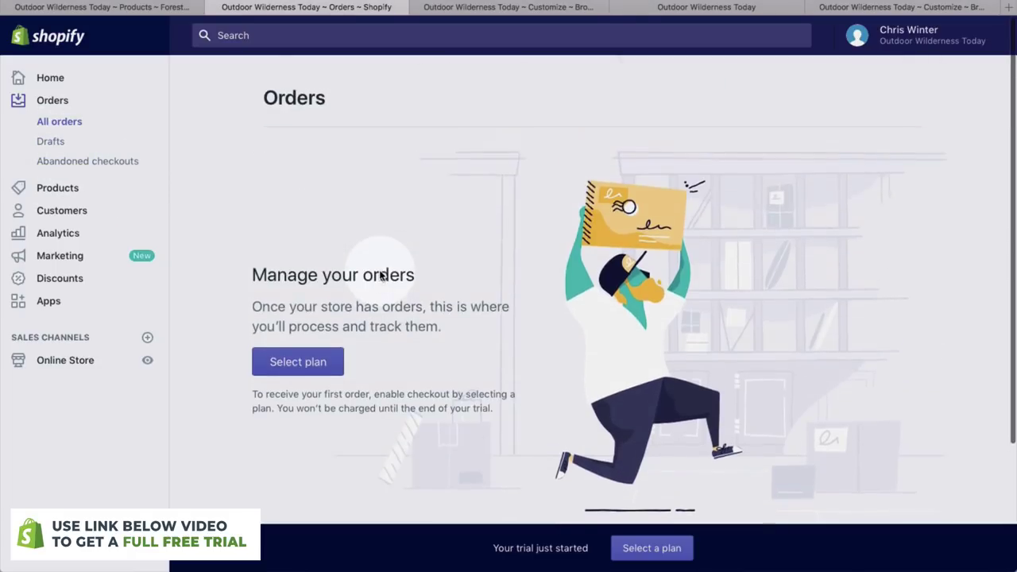
Step: Open all three products together in the Bulk editor
{"action": "left_click", "coordinate": [68, 196]}
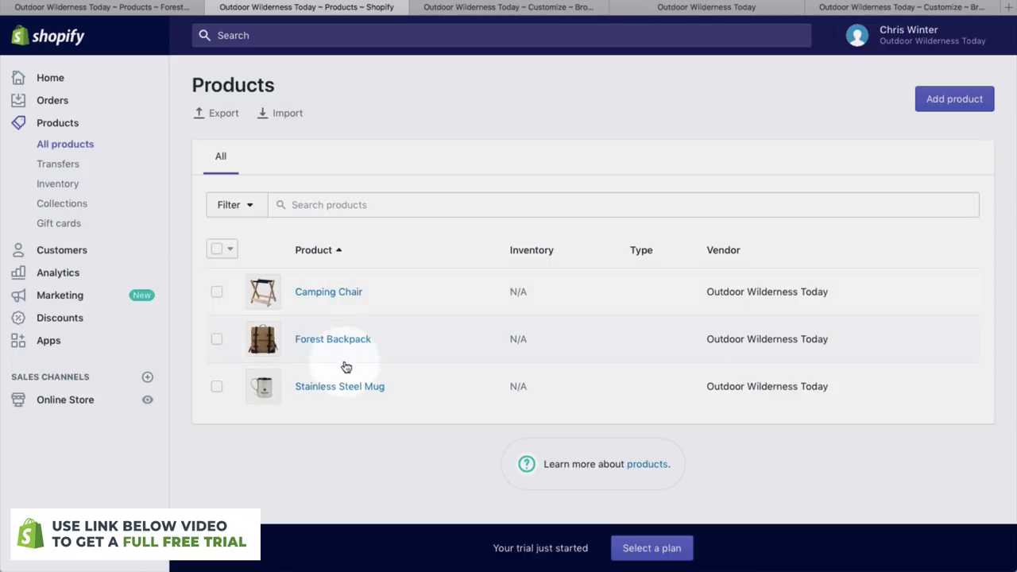
{"action": "left_click", "coordinate": [216, 251]}
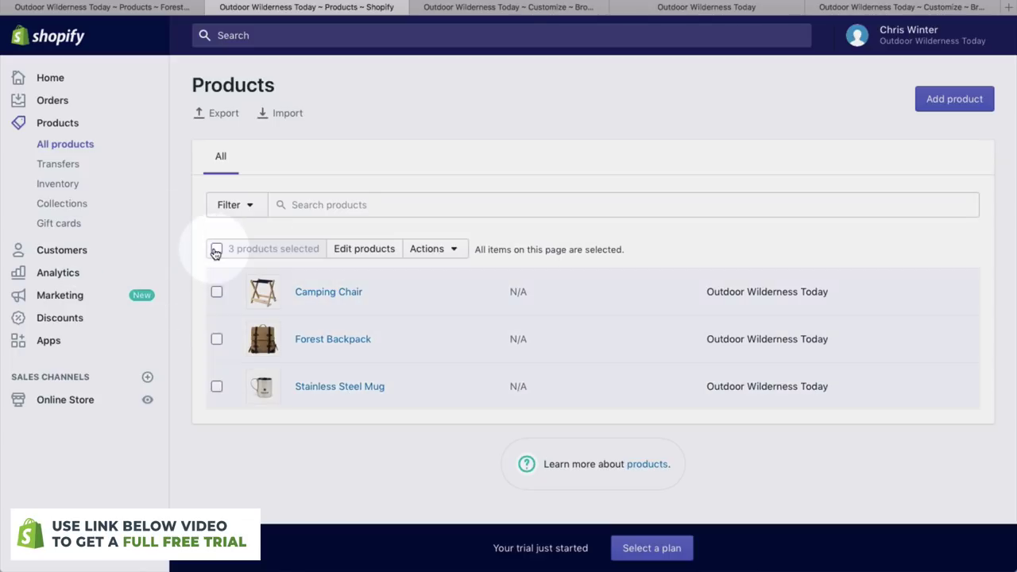
{"action": "left_click", "coordinate": [381, 251]}
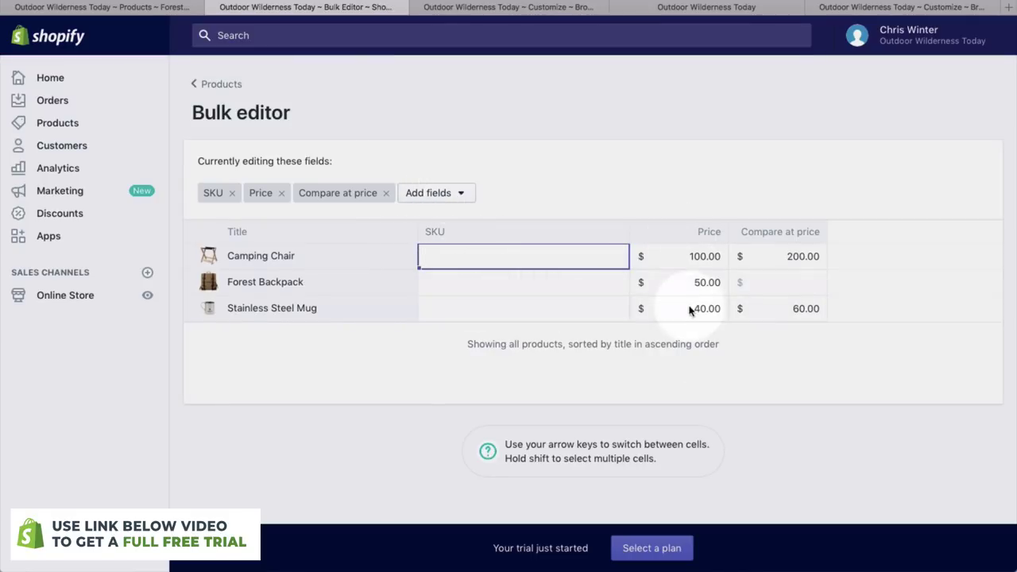
Step: Give Forest Backpack a 60.00 compare-at price and Camping Chair a 200.00 price, then save
{"action": "left_click", "coordinate": [794, 286]}
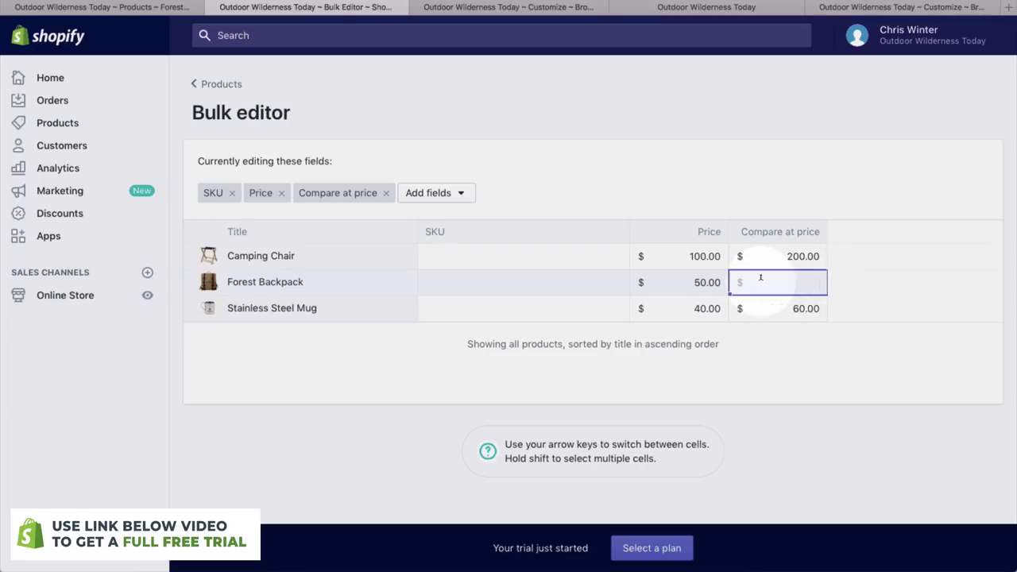
{"action": "type", "text": "60"}
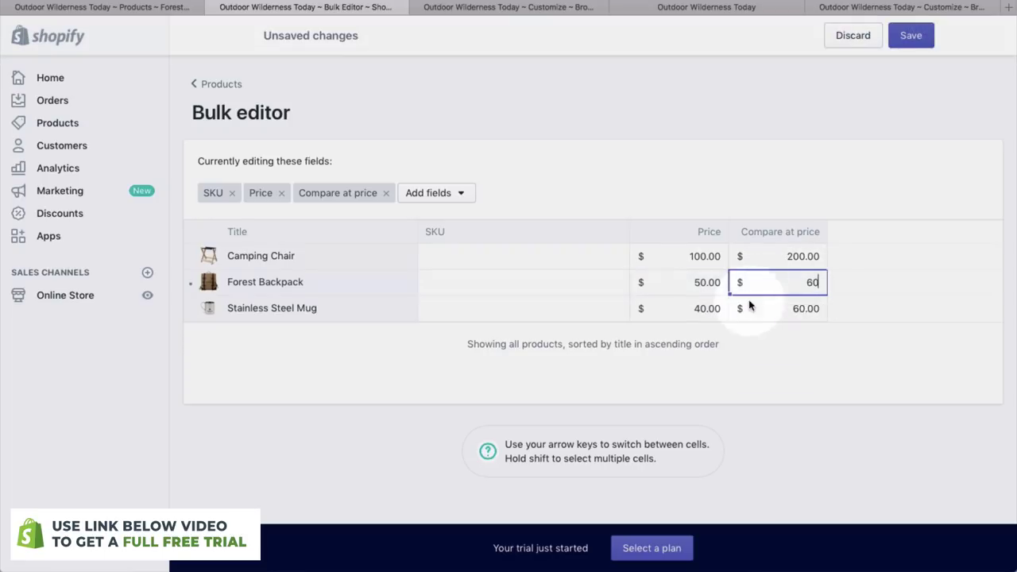
{"action": "left_click", "coordinate": [792, 167]}
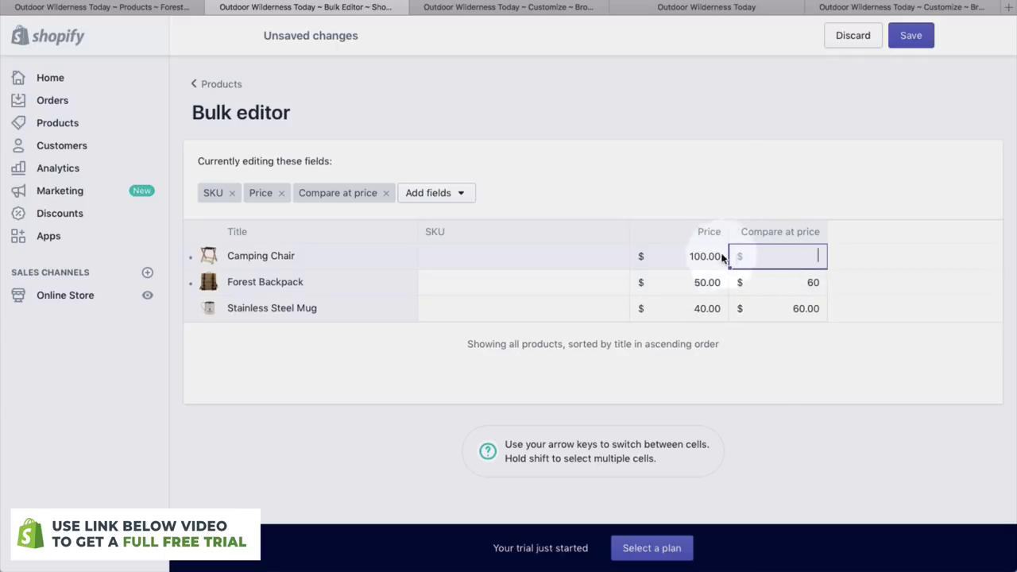
{"action": "type", "text": "200"}
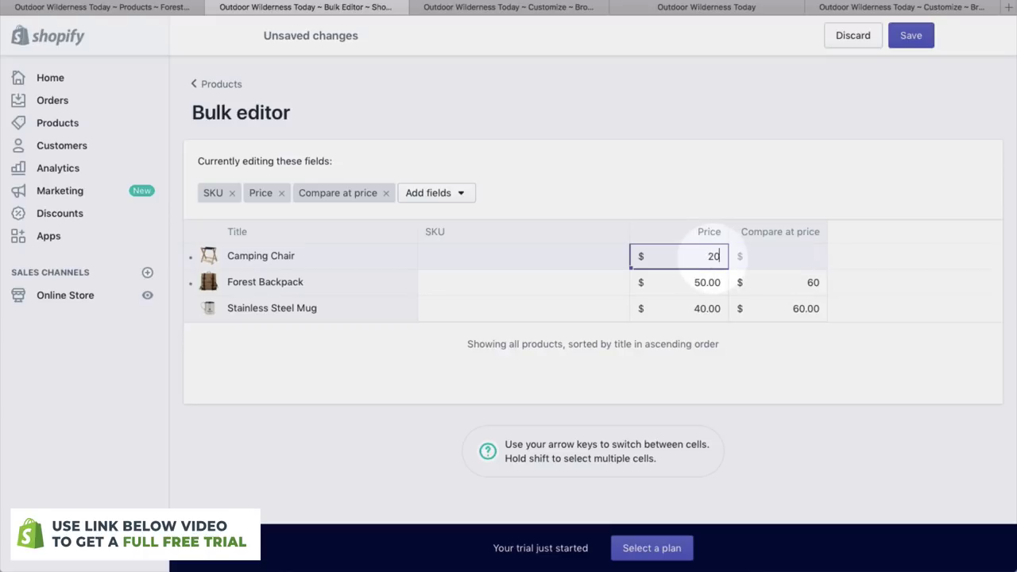
{"action": "left_click", "coordinate": [924, 306]}
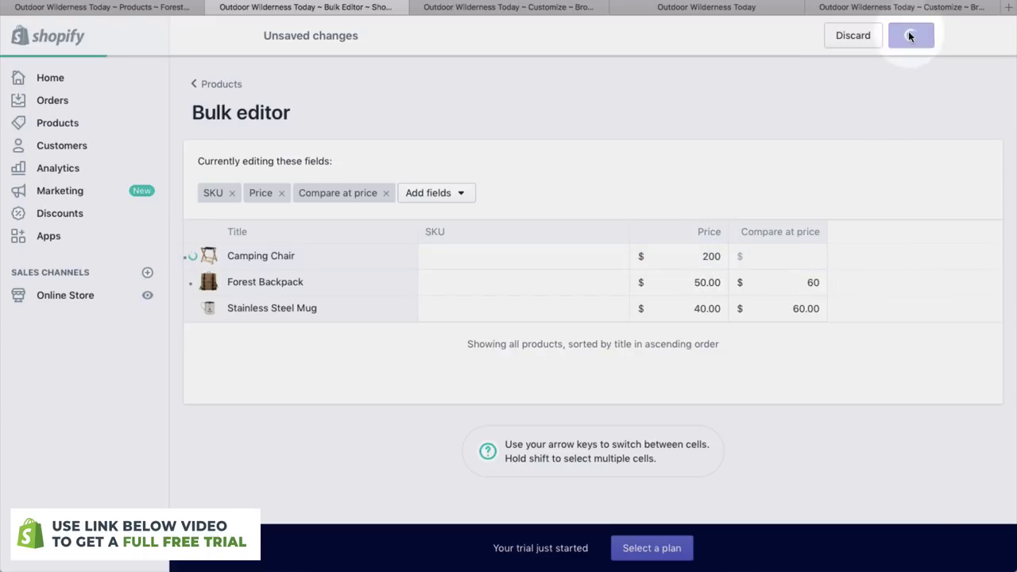
{"action": "left_click", "coordinate": [50, 170]}
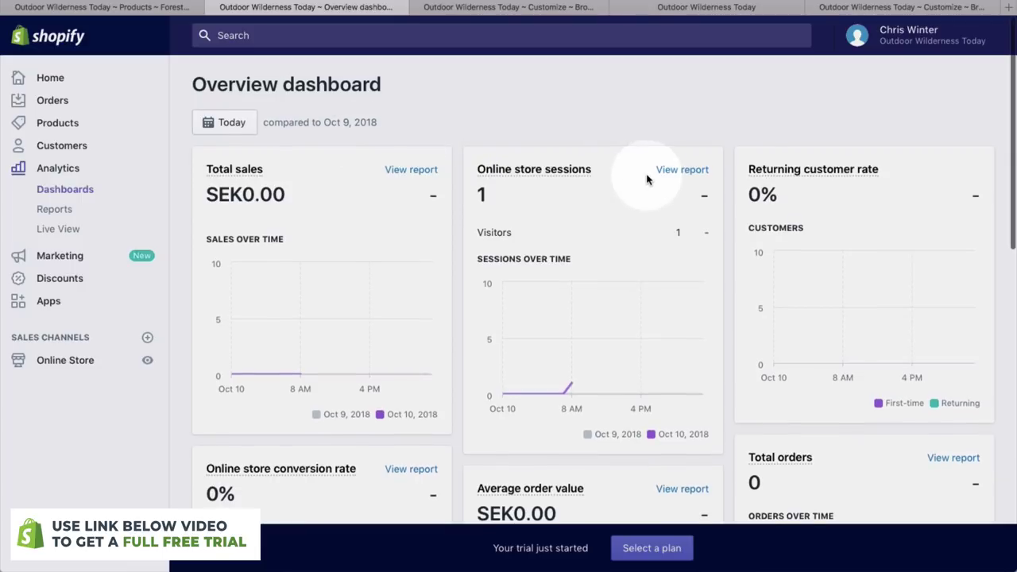
Step: Review the Overview reports: SEK0.00 sales, one Direct session from Sweden, zero orders
{"action": "scroll", "coordinate": [390, 103], "scroll_direction": "down", "scroll_amount": 1}
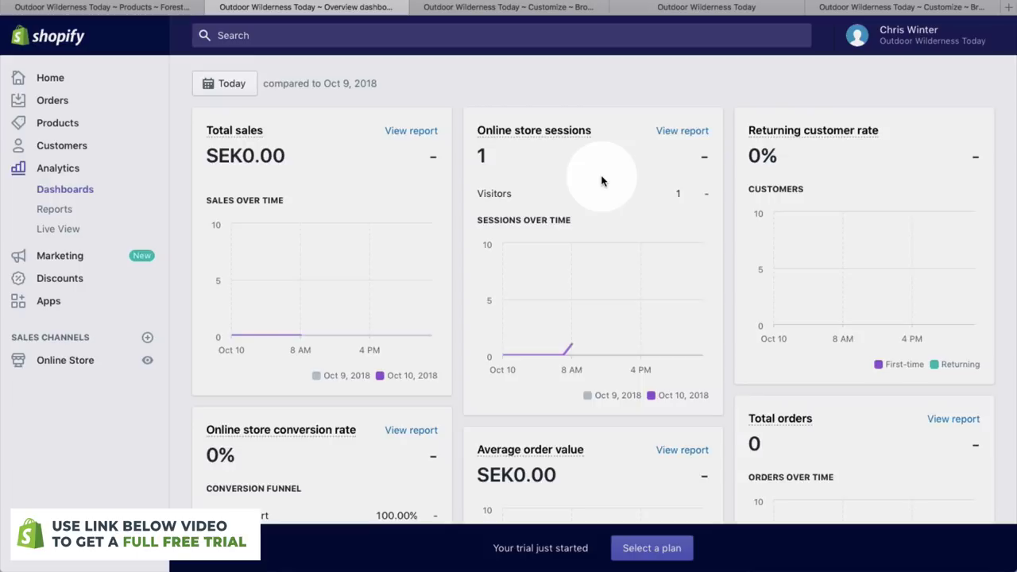
{"action": "scroll", "coordinate": [608, 171], "scroll_direction": "down", "scroll_amount": 1}
{"action": "scroll", "coordinate": [715, 181], "scroll_direction": "up", "scroll_amount": 1}
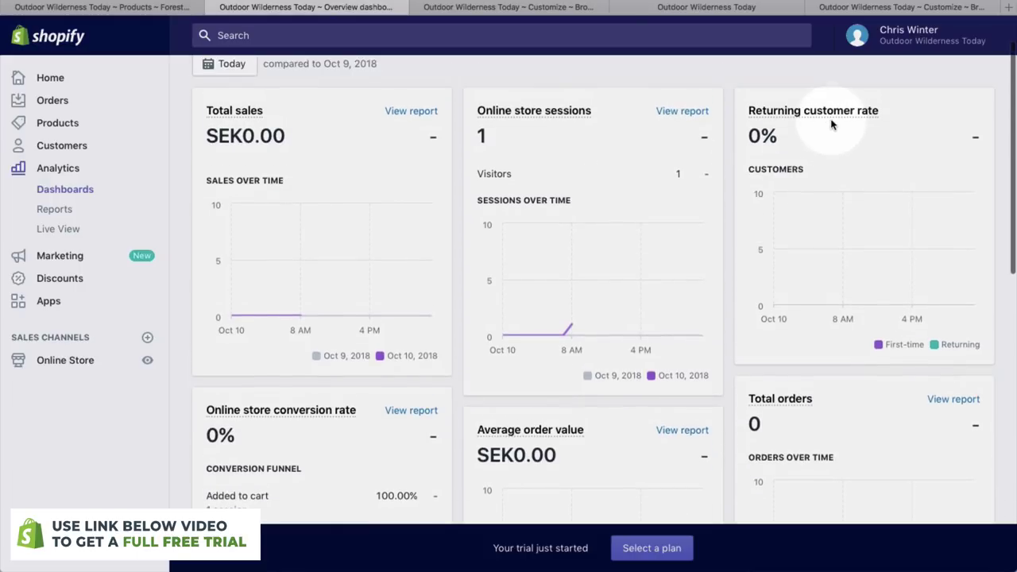
{"action": "mouse_move", "coordinate": [829, 118]}
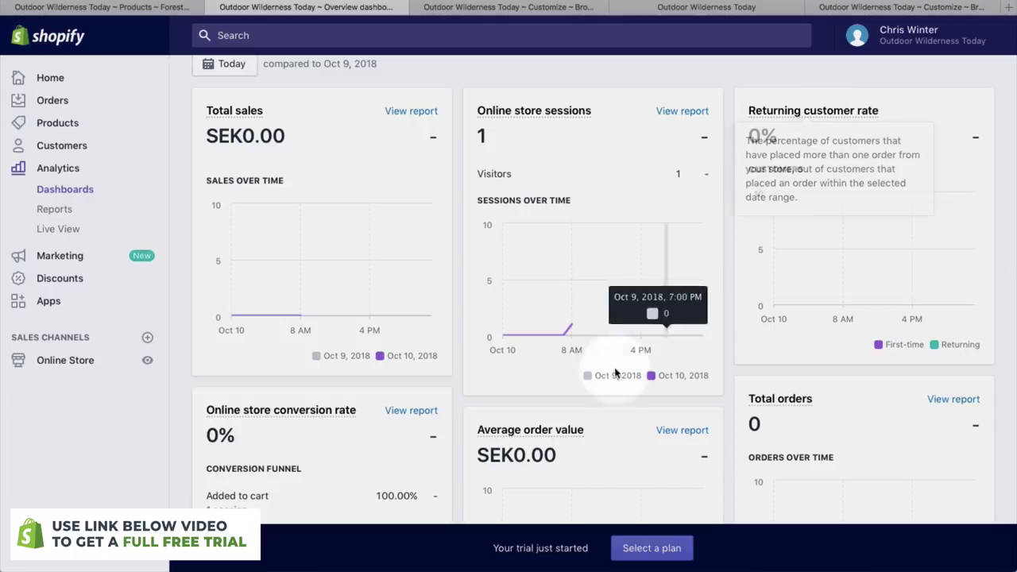
{"action": "scroll", "coordinate": [604, 397], "scroll_direction": "down", "scroll_amount": 3}
{"action": "mouse_move", "coordinate": [273, 248]}
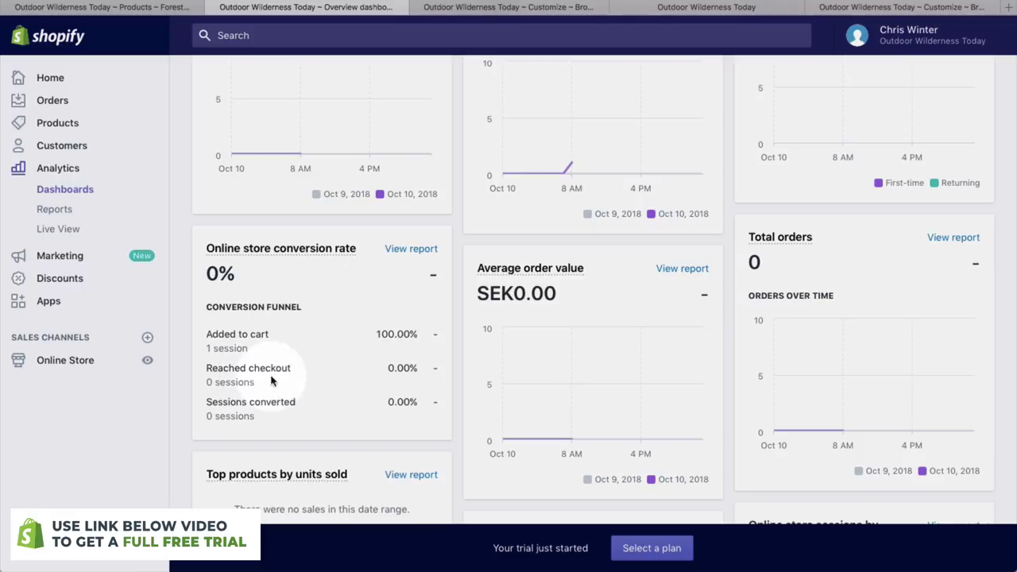
{"action": "scroll", "coordinate": [313, 383], "scroll_direction": "up", "scroll_amount": 1}
{"action": "scroll", "coordinate": [374, 425], "scroll_direction": "down", "scroll_amount": 1}
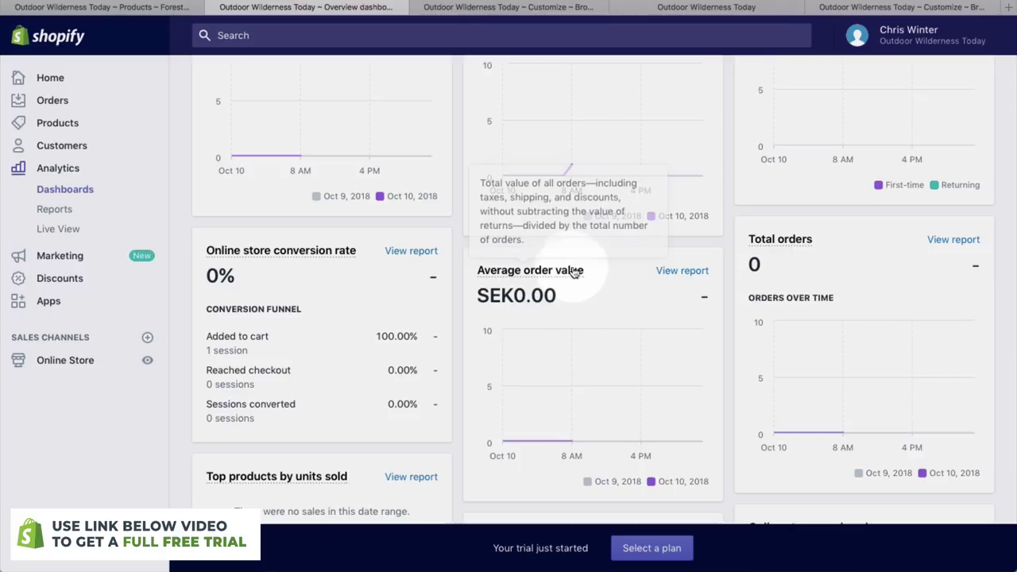
{"action": "scroll", "coordinate": [601, 289], "scroll_direction": "down", "scroll_amount": 1}
{"action": "scroll", "coordinate": [783, 119], "scroll_direction": "down", "scroll_amount": 1}
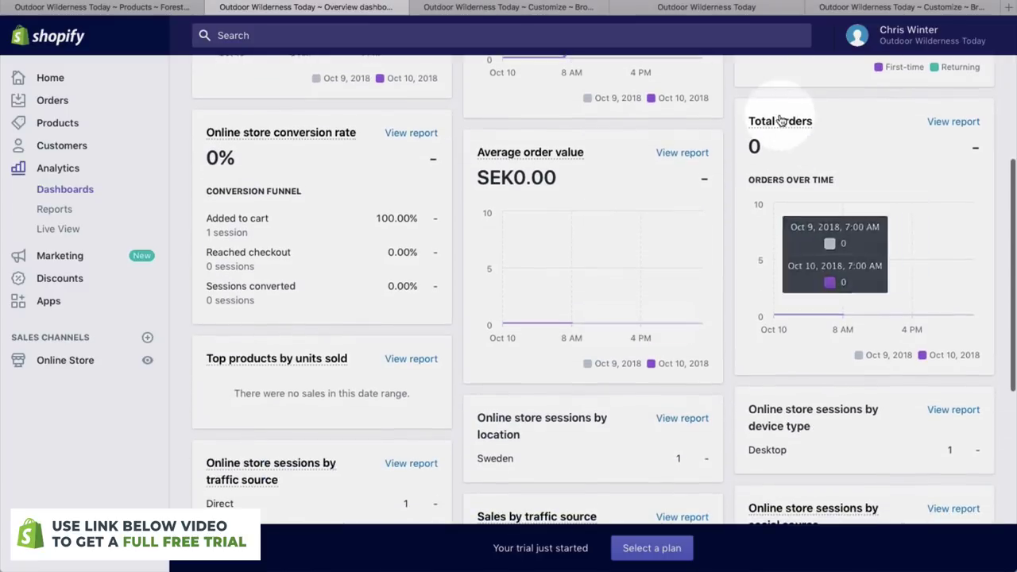
{"action": "scroll", "coordinate": [767, 164], "scroll_direction": "down", "scroll_amount": 2}
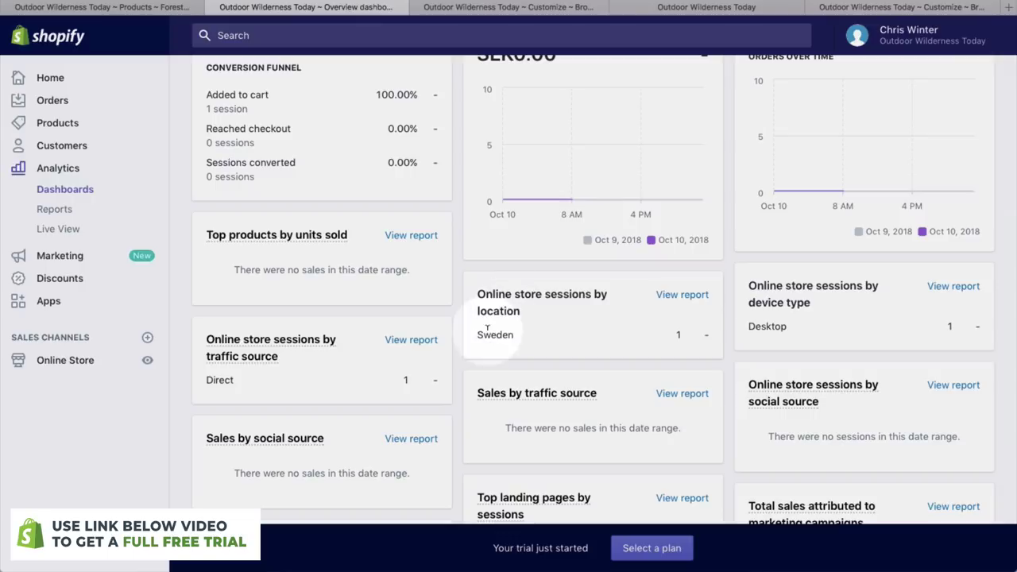
{"action": "scroll", "coordinate": [676, 332], "scroll_direction": "down", "scroll_amount": 1}
{"action": "scroll", "coordinate": [676, 332], "scroll_direction": "down", "scroll_amount": 1}
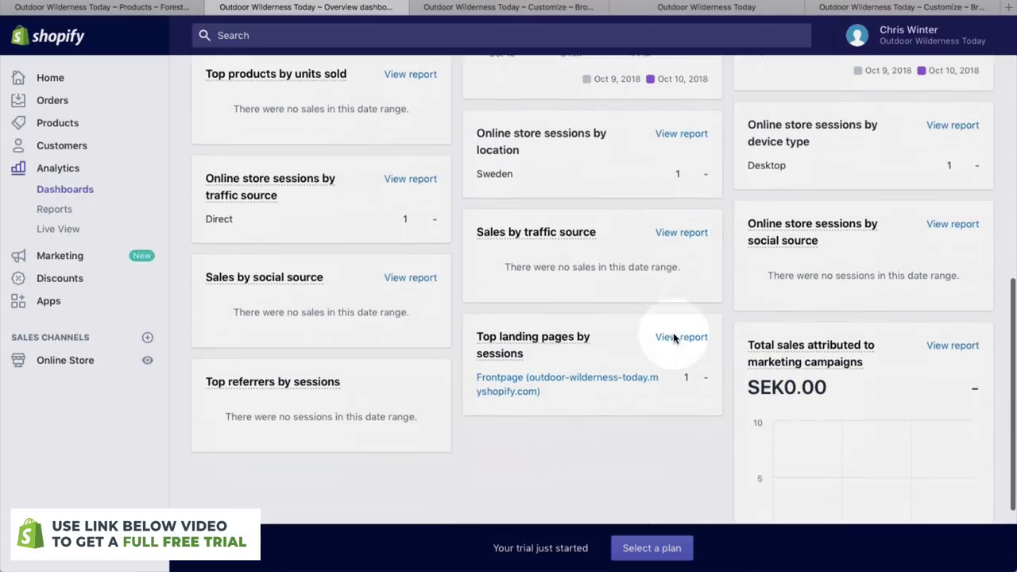
{"action": "mouse_move", "coordinate": [304, 288]}
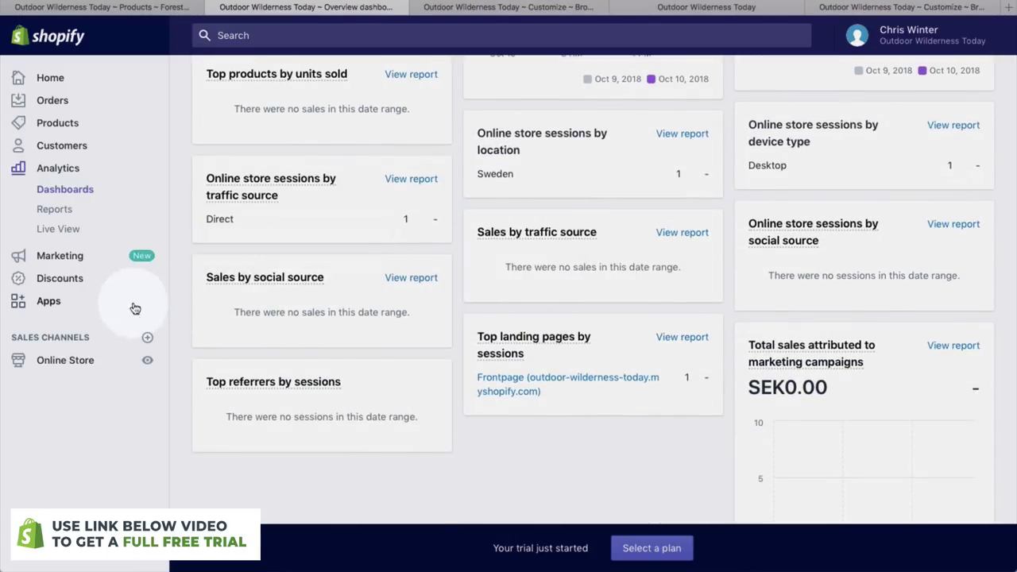
{"action": "scroll", "coordinate": [272, 336], "scroll_direction": "up", "scroll_amount": 8}
{"action": "scroll", "coordinate": [368, 312], "scroll_direction": "up", "scroll_amount": 1}
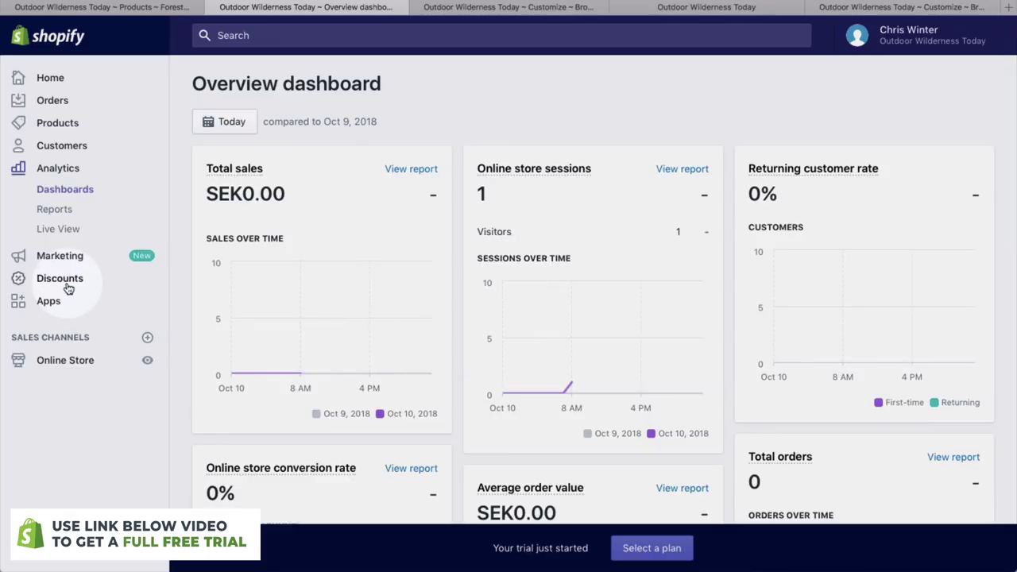
Step: Go to the store's Discounts page and start creating a new discount code
{"action": "left_click", "coordinate": [60, 279]}
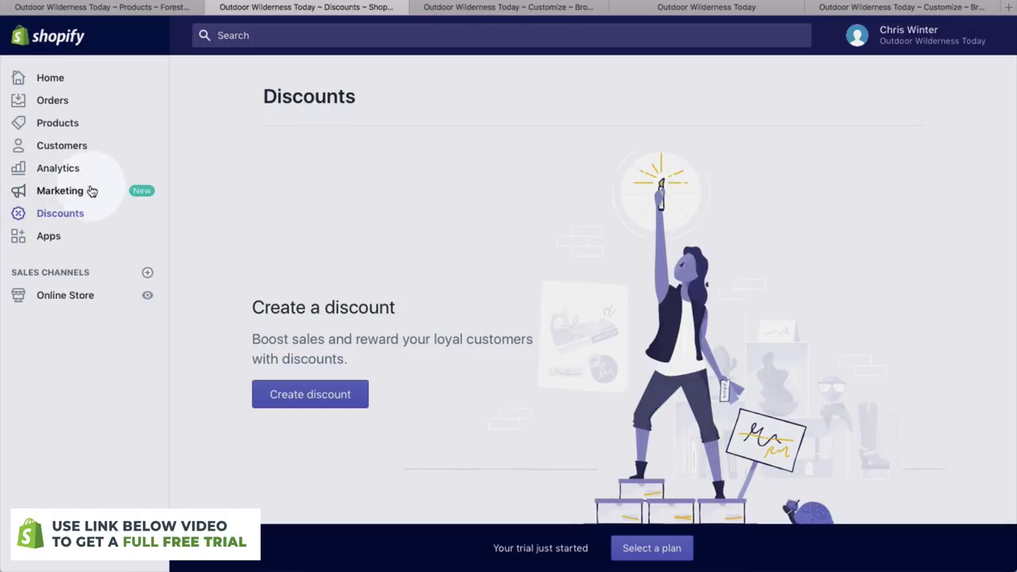
{"action": "scroll", "coordinate": [287, 280], "scroll_direction": "down", "scroll_amount": 1}
{"action": "scroll", "coordinate": [288, 280], "scroll_direction": "down", "scroll_amount": 2}
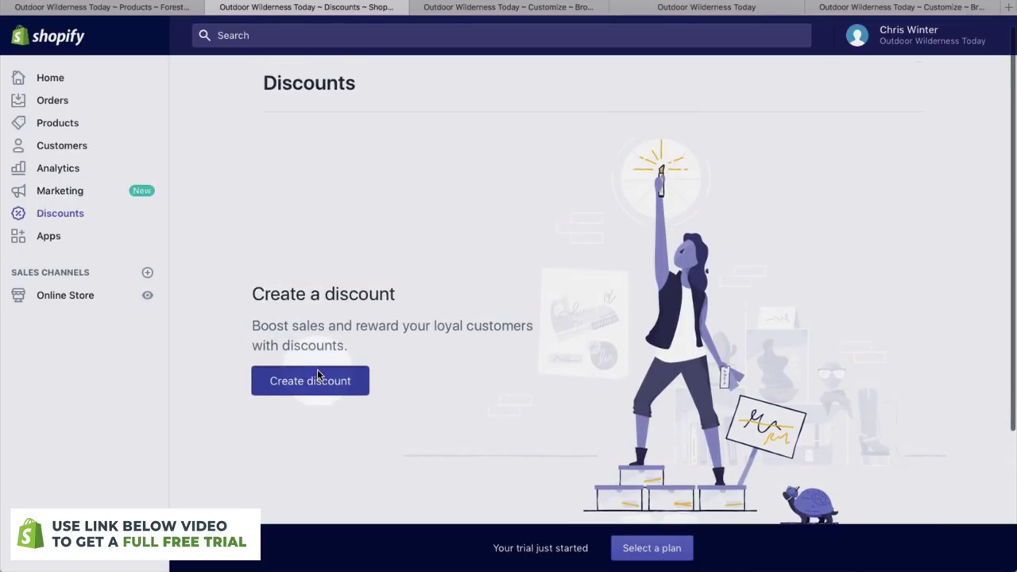
{"action": "left_click", "coordinate": [317, 375]}
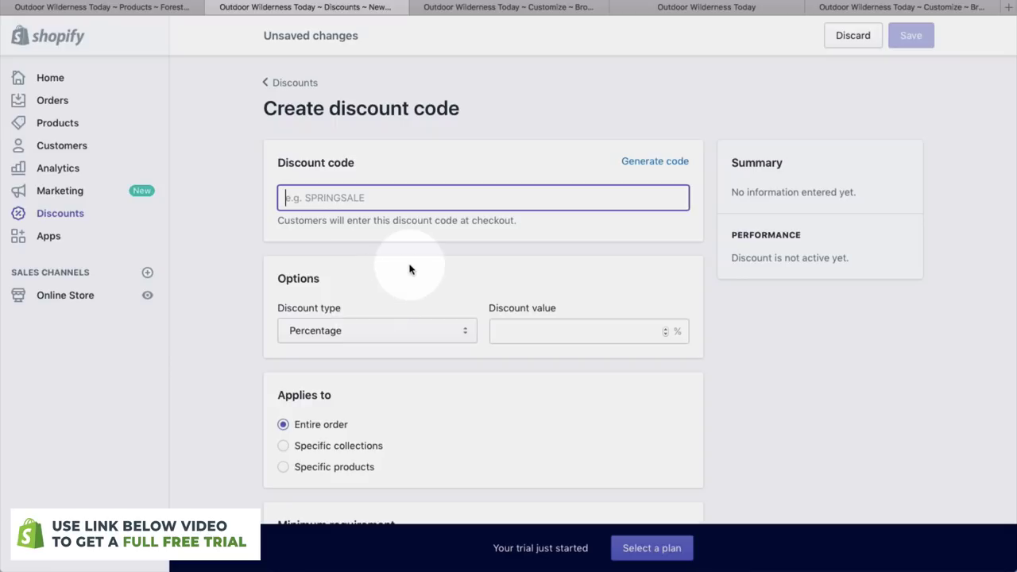
Step: Finish the BLACKFRIDAY code and enter 10 as a first discount value
{"action": "type", "text": "BLACKFRIDAY"}
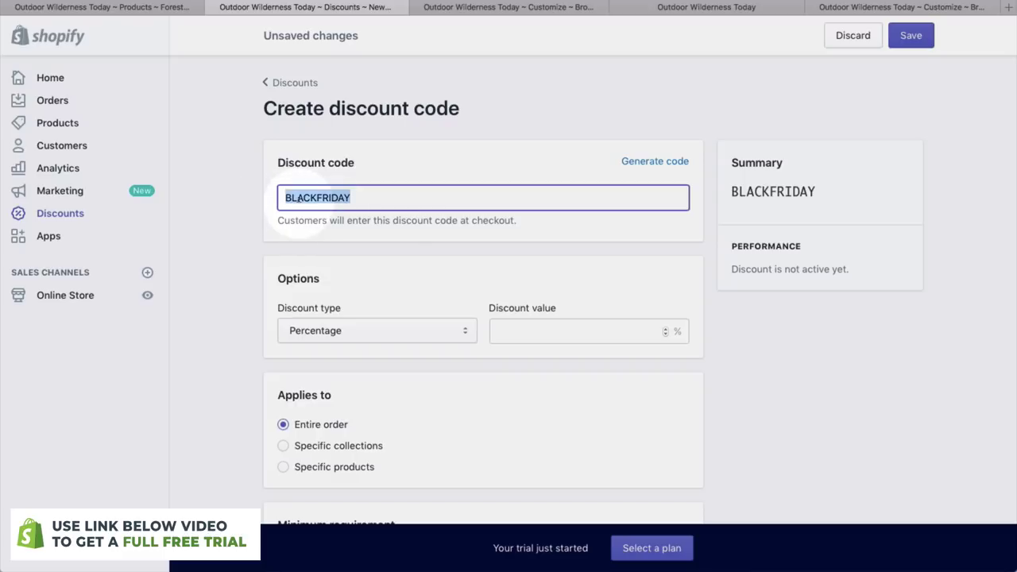
{"action": "left_click", "coordinate": [386, 226]}
{"action": "left_click_drag", "start_coordinate": [495, 220], "coordinate": [413, 171]}
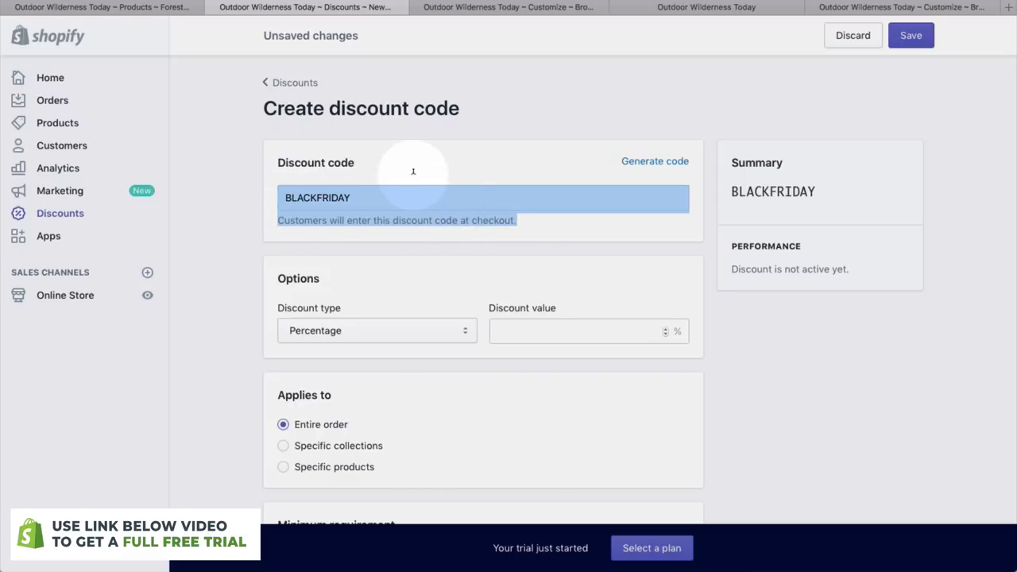
{"action": "left_click", "coordinate": [318, 160]}
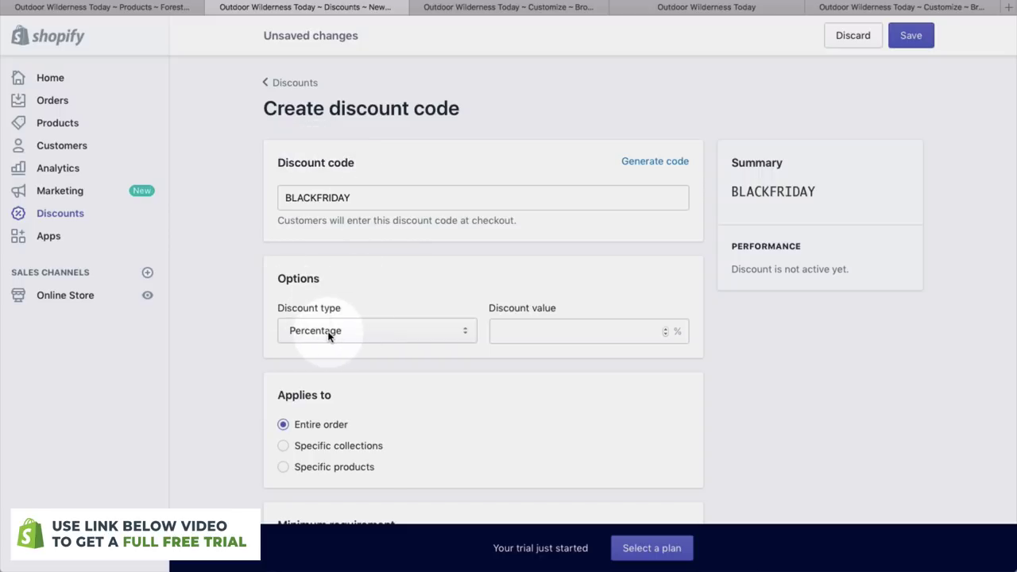
{"action": "left_click", "coordinate": [509, 324]}
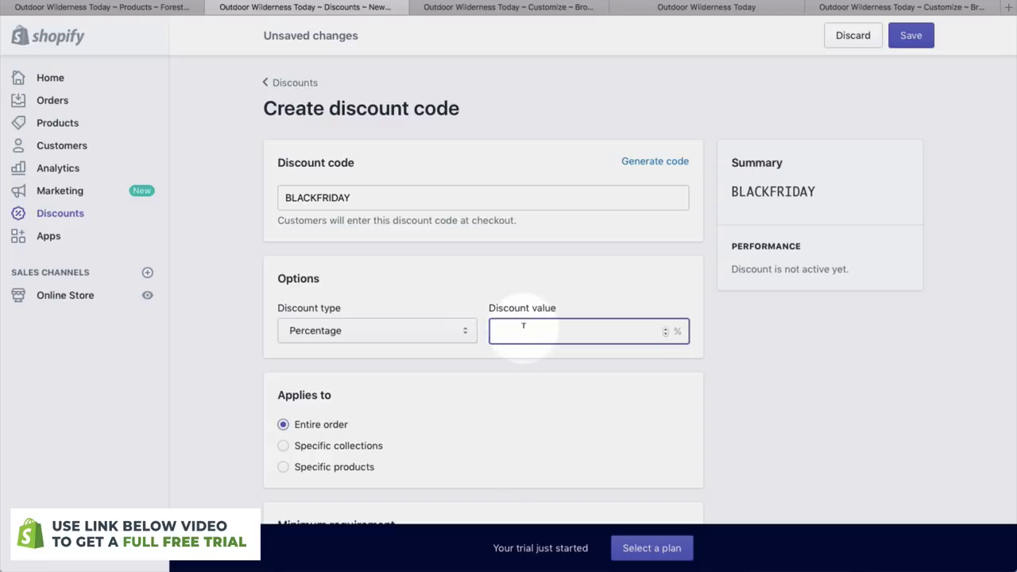
{"action": "type", "text": "10"}
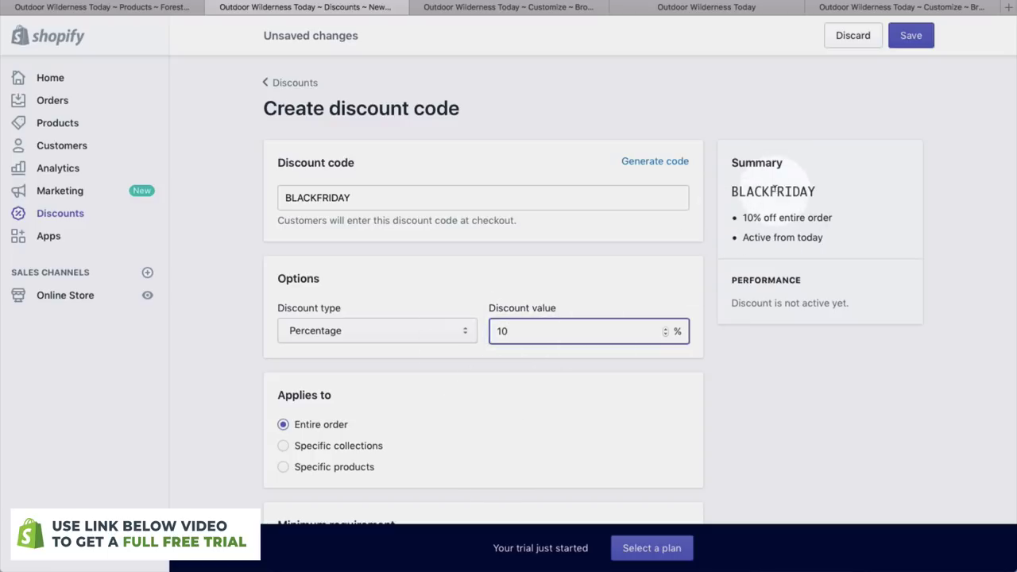
Step: Try a 5,00 Fixed amount, then the Free shipping and Buy X Get Y types
{"action": "left_click", "coordinate": [408, 330]}
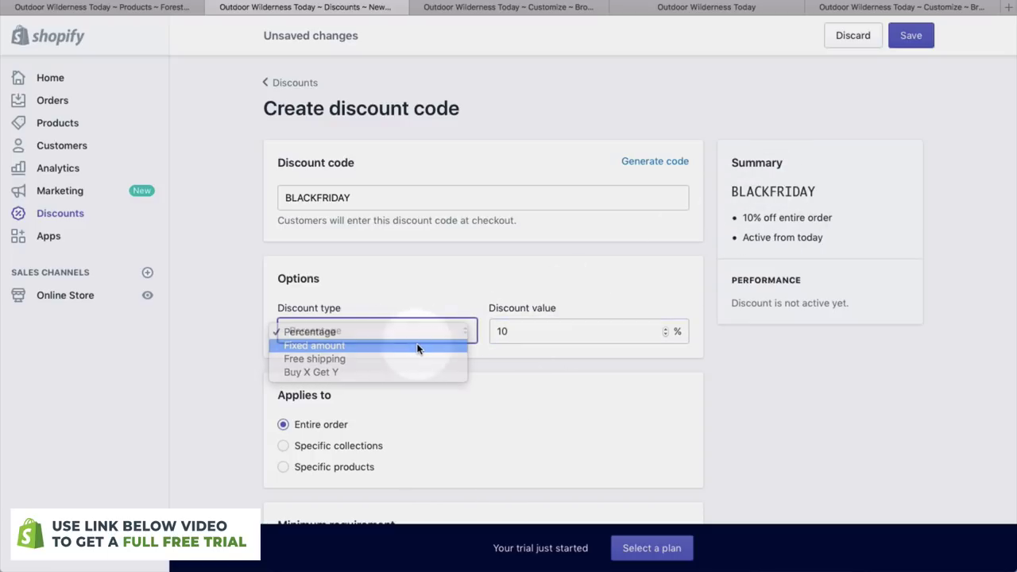
{"action": "left_click", "coordinate": [417, 346]}
{"action": "left_click", "coordinate": [534, 331]}
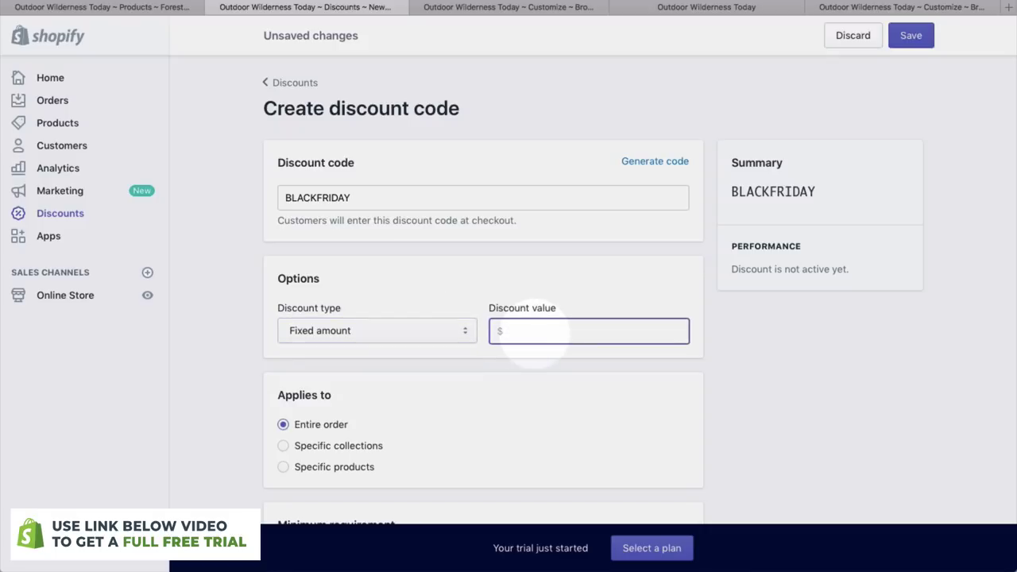
{"action": "type", "text": "5,00"}
{"action": "left_click", "coordinate": [521, 361]}
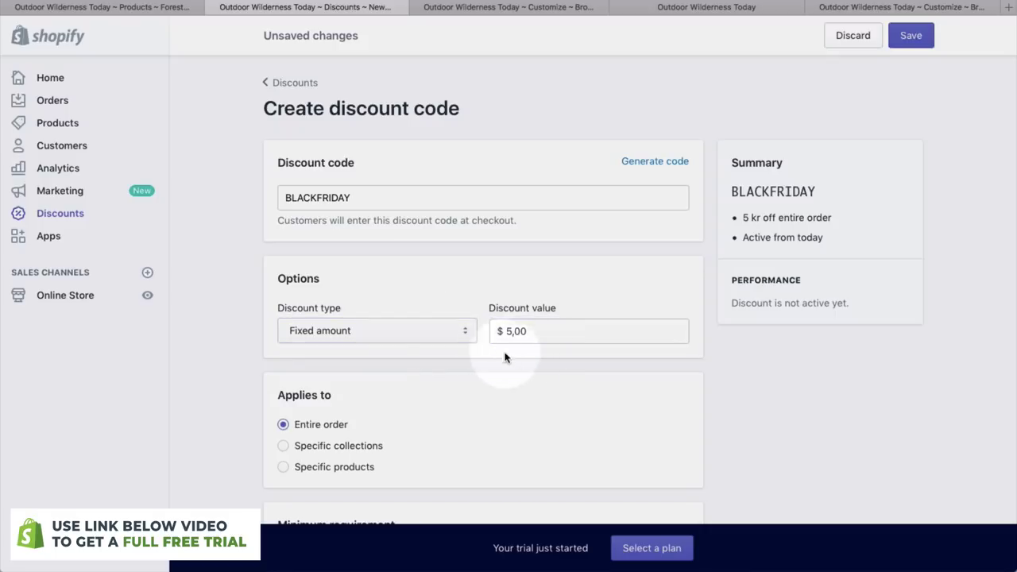
{"action": "left_click", "coordinate": [432, 343]}
{"action": "left_click", "coordinate": [431, 346]}
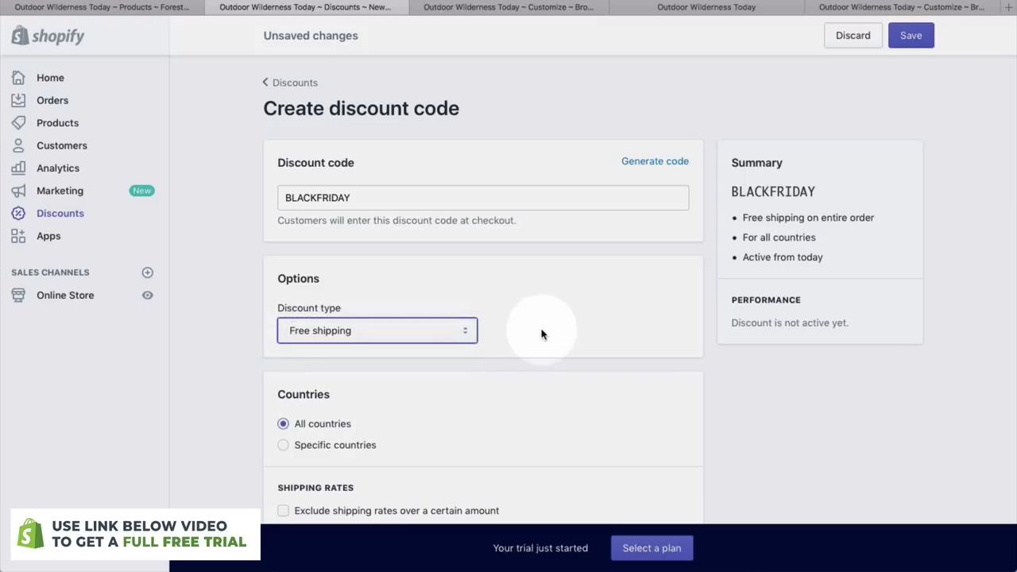
{"action": "left_click", "coordinate": [445, 334]}
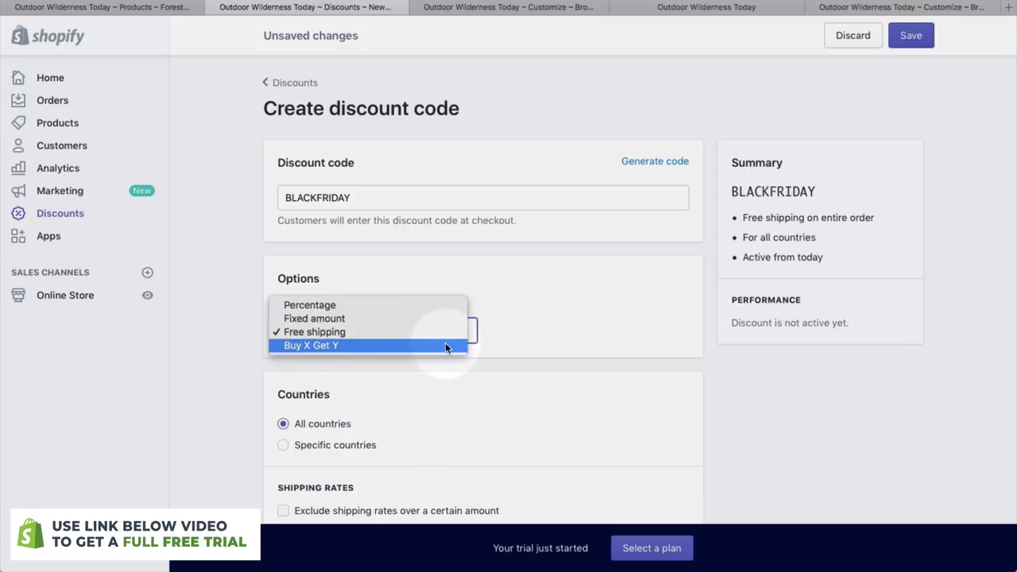
{"action": "left_click", "coordinate": [445, 343]}
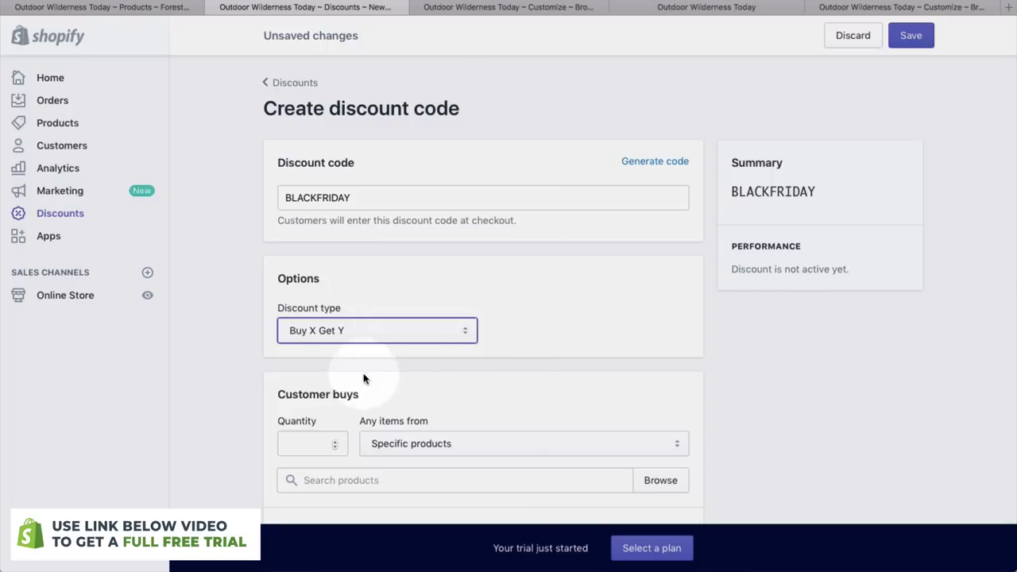
Step: Set the discount type to Percentage and begin re-entering its value
{"action": "scroll", "coordinate": [363, 377], "scroll_direction": "down", "scroll_amount": 2}
{"action": "left_click", "coordinate": [357, 263]}
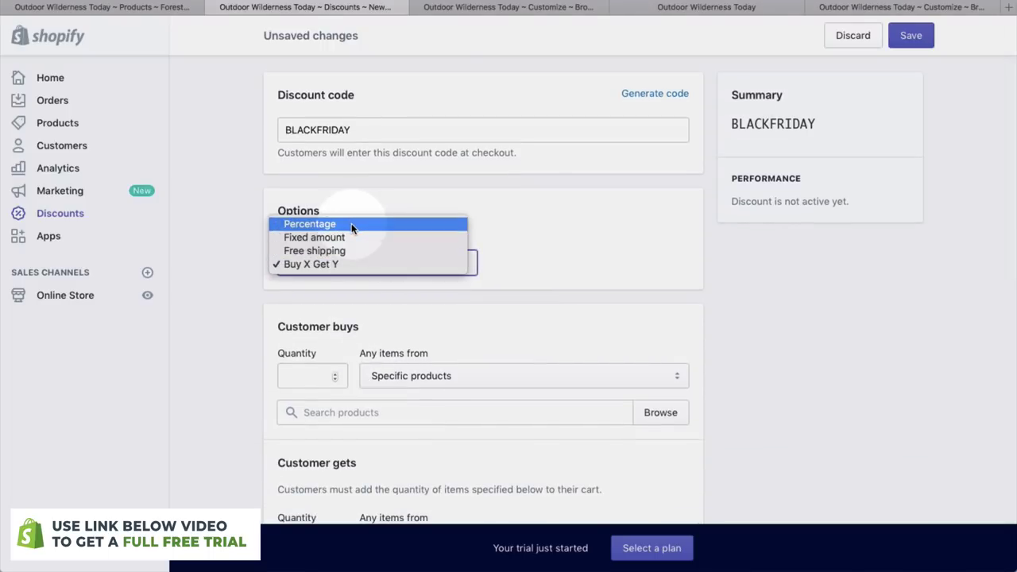
{"action": "left_click", "coordinate": [351, 223]}
{"action": "left_click", "coordinate": [549, 262]}
{"action": "type", "text": "10"}
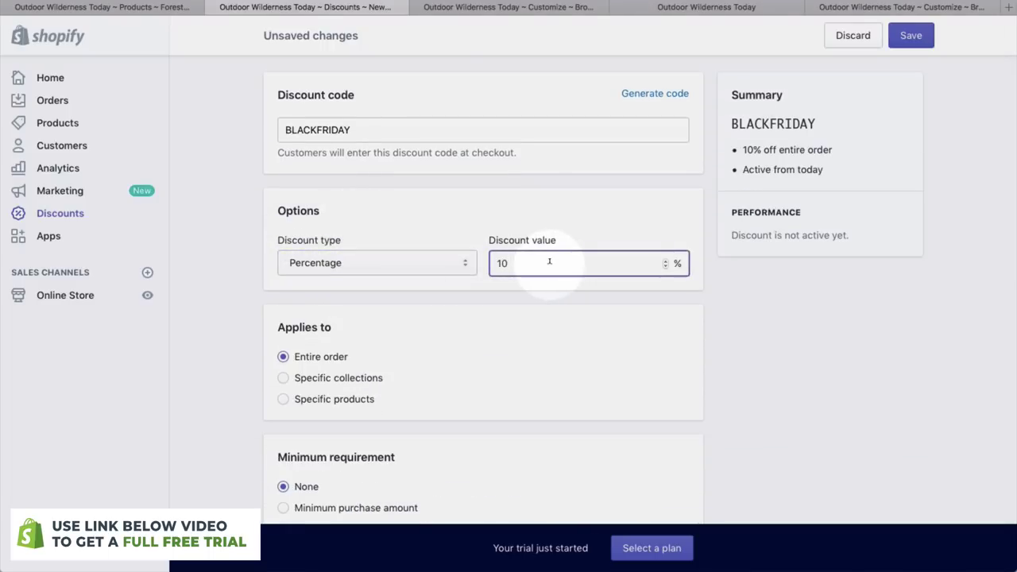
{"action": "key", "text": "BackSpace"}
{"action": "key", "text": "BackSpace"}
Step: Complete the 50% value and move down past the Minimum requirement section
{"action": "type", "text": "5"}
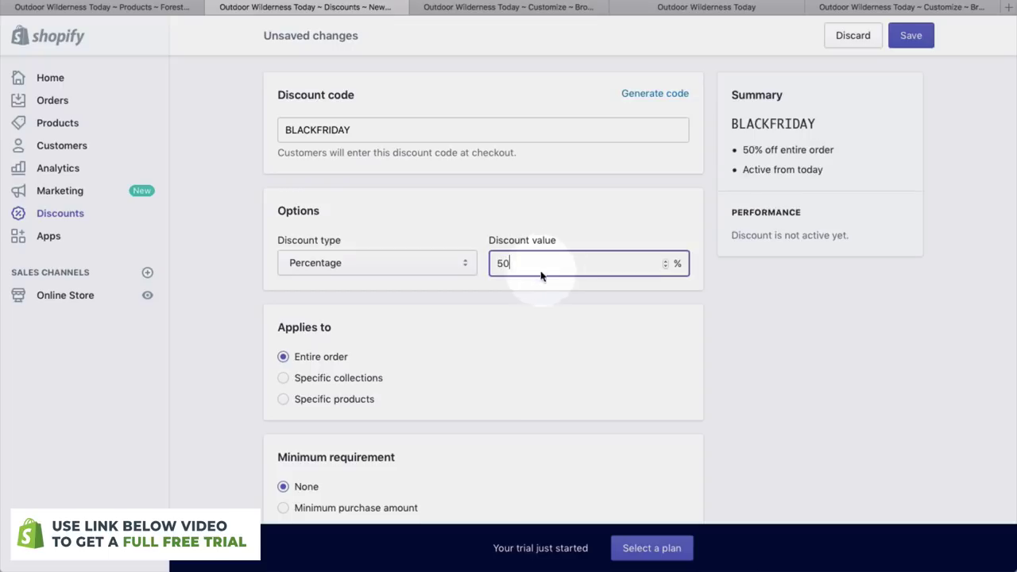
{"action": "scroll", "coordinate": [422, 331], "scroll_direction": "down", "scroll_amount": 1}
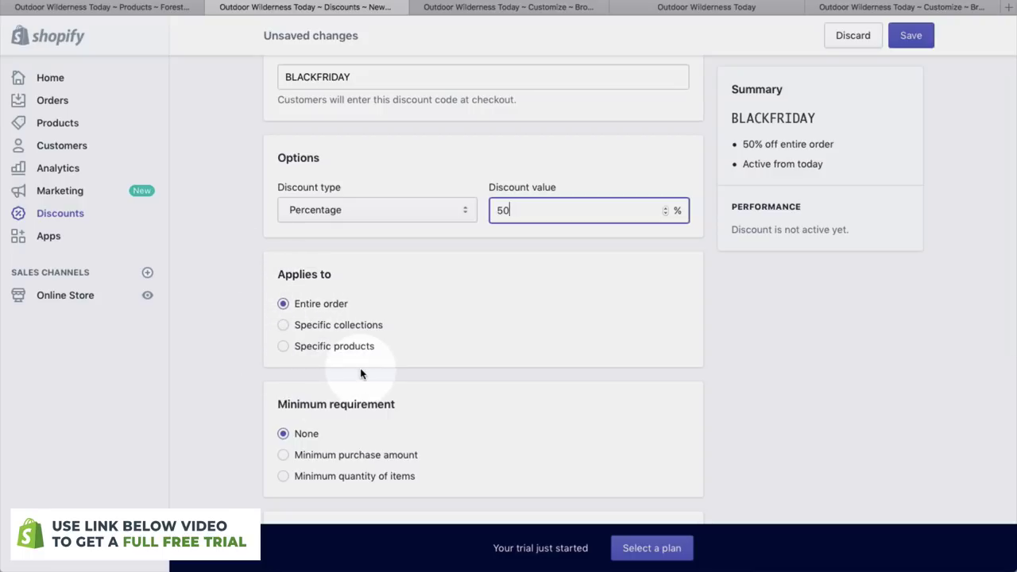
{"action": "scroll", "coordinate": [381, 389], "scroll_direction": "down", "scroll_amount": 1}
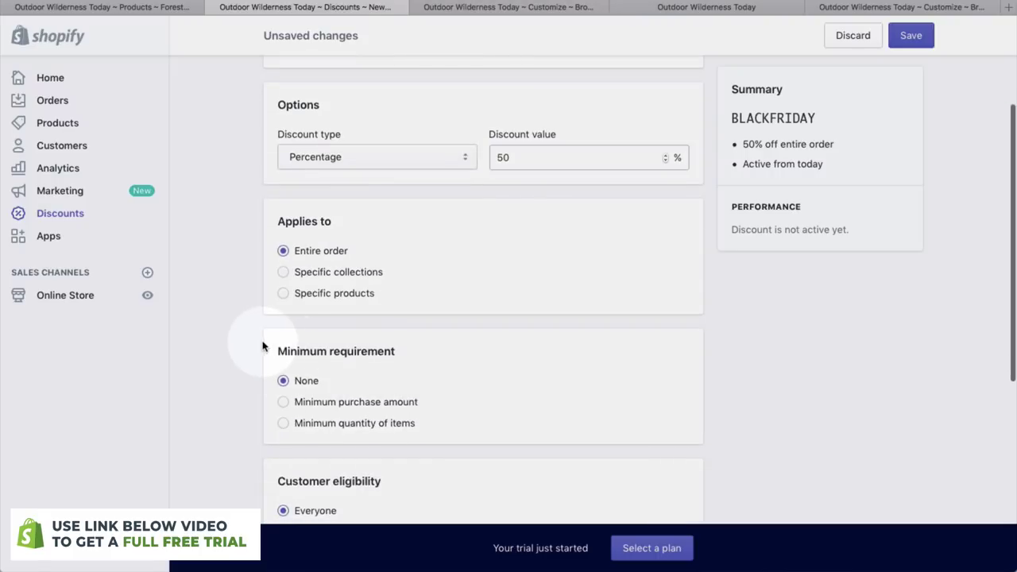
{"action": "left_click_drag", "start_coordinate": [263, 346], "coordinate": [332, 351]}
{"action": "triple_click", "coordinate": [374, 350]}
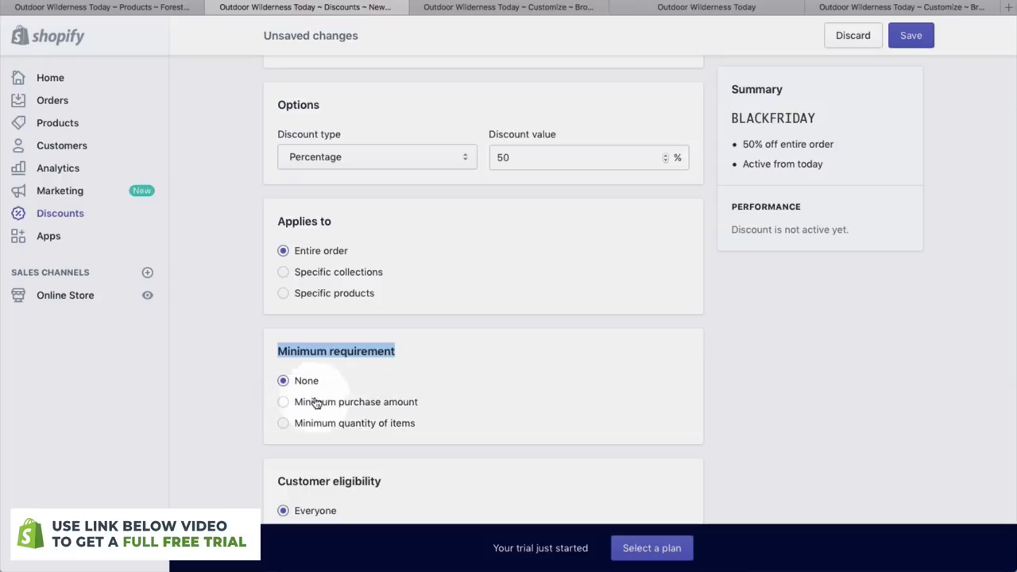
Step: Limit the code to one use per customer, leaving total uses unlimited
{"action": "scroll", "coordinate": [269, 438], "scroll_direction": "down", "scroll_amount": 2}
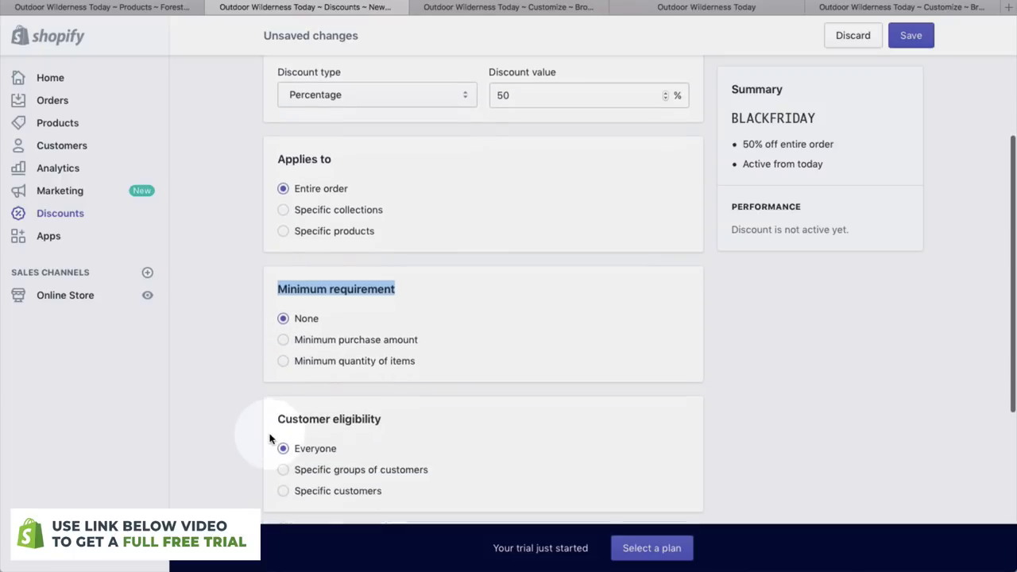
{"action": "scroll", "coordinate": [357, 417], "scroll_direction": "down", "scroll_amount": 1}
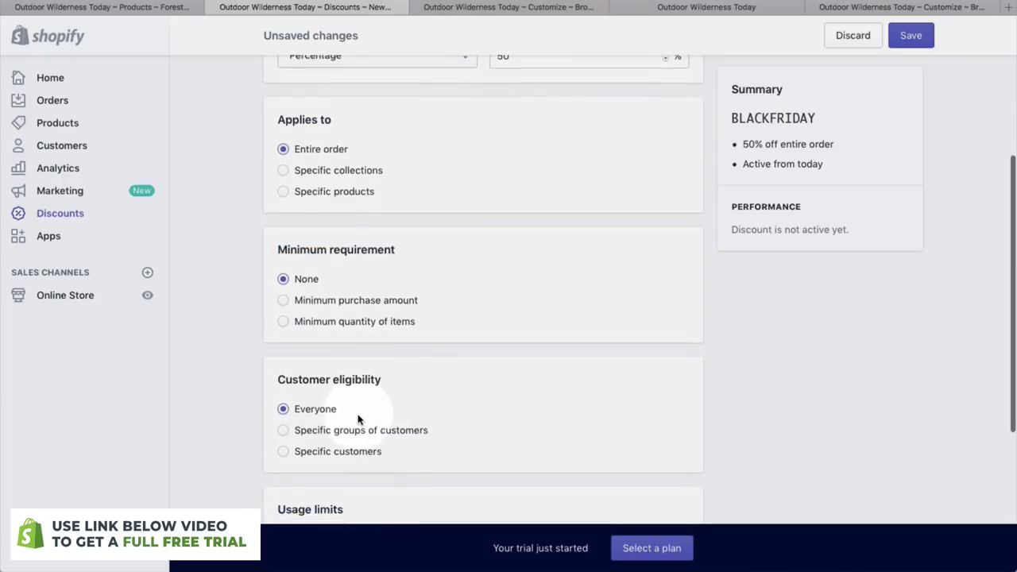
{"action": "scroll", "coordinate": [324, 443], "scroll_direction": "down", "scroll_amount": 3}
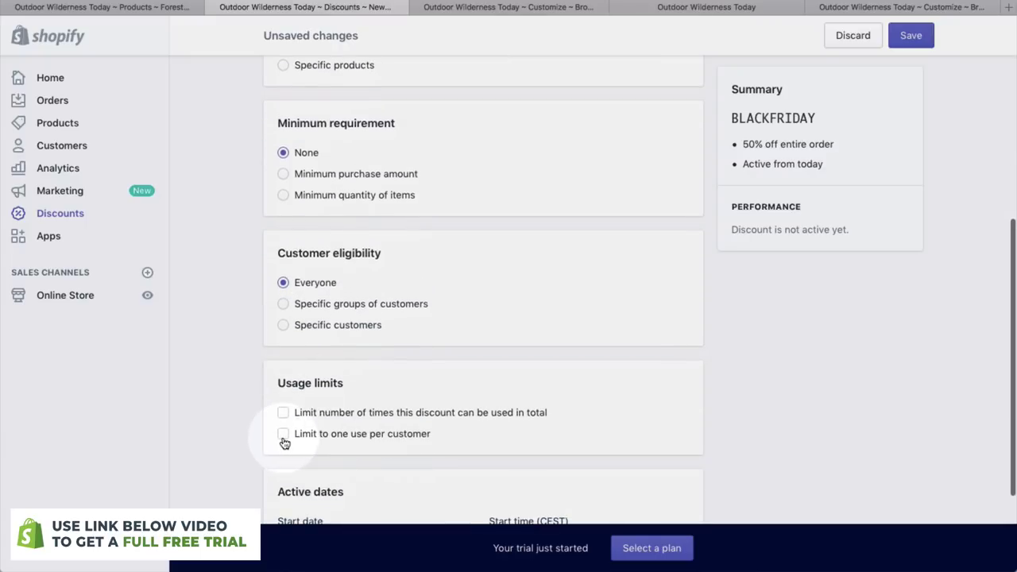
{"action": "left_click", "coordinate": [283, 439]}
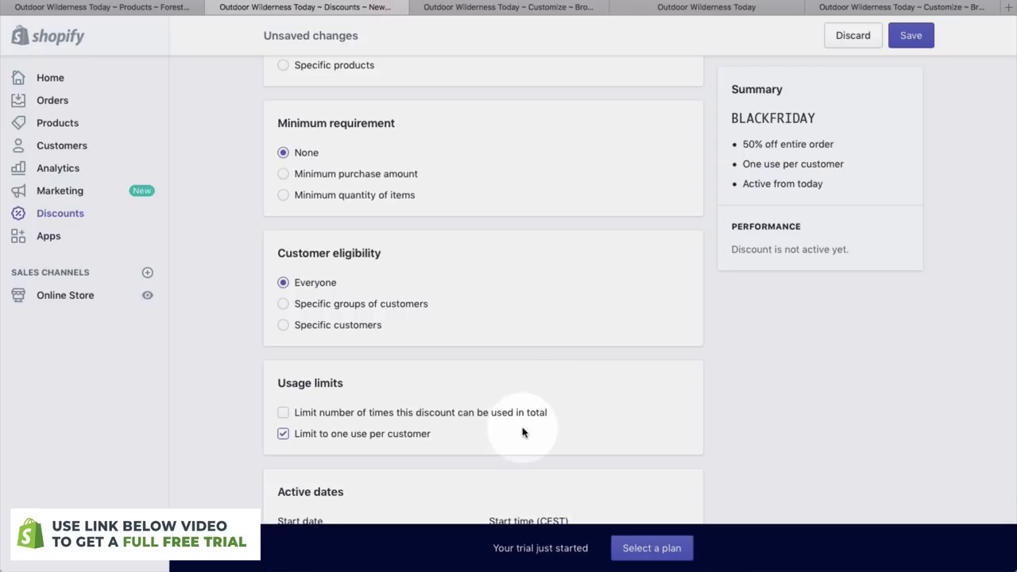
{"action": "left_click", "coordinate": [438, 414]}
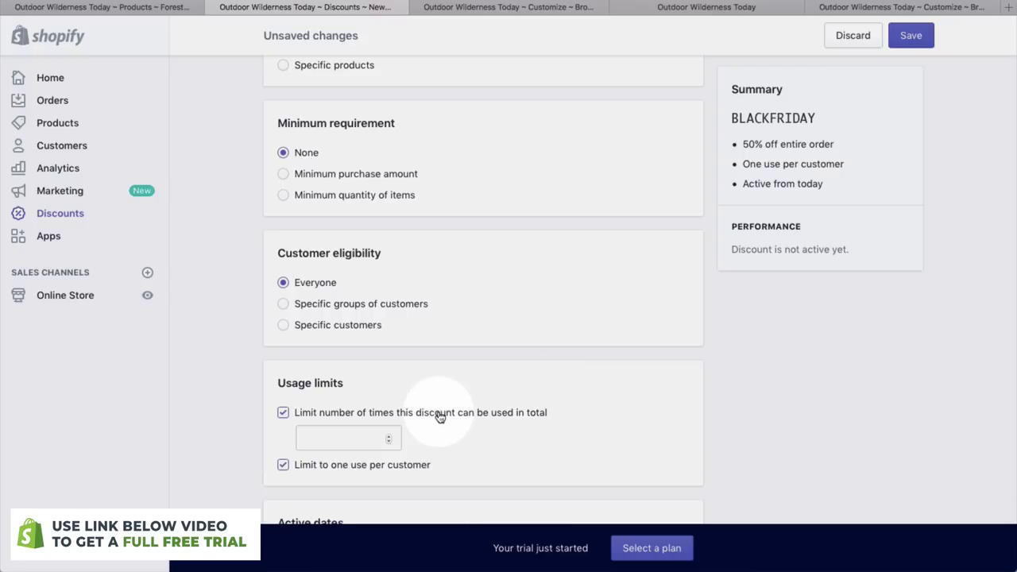
{"action": "left_click", "coordinate": [391, 419]}
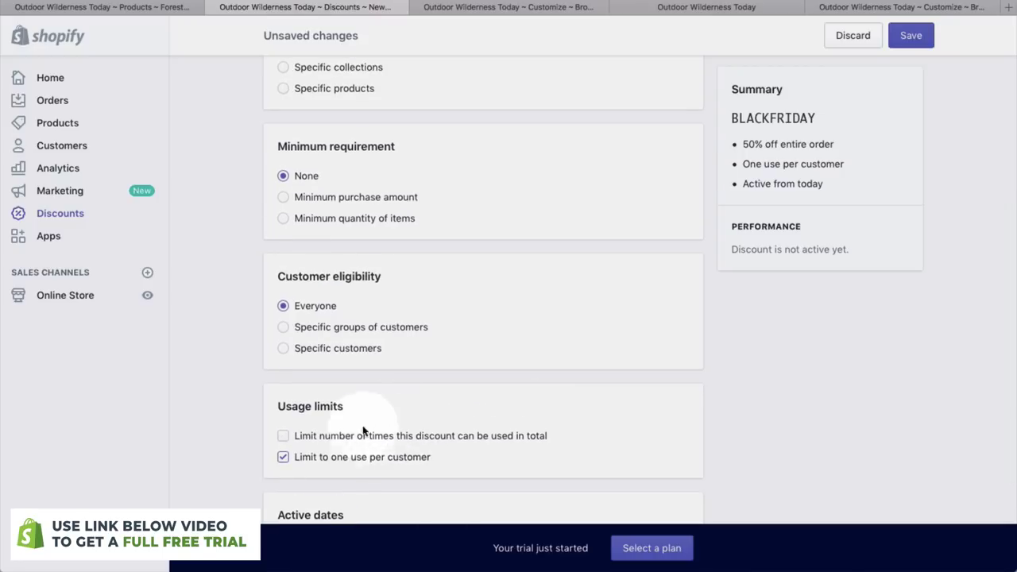
{"action": "scroll", "coordinate": [721, 388], "scroll_direction": "up", "scroll_amount": 1}
{"action": "scroll", "coordinate": [723, 389], "scroll_direction": "down", "scroll_amount": 3}
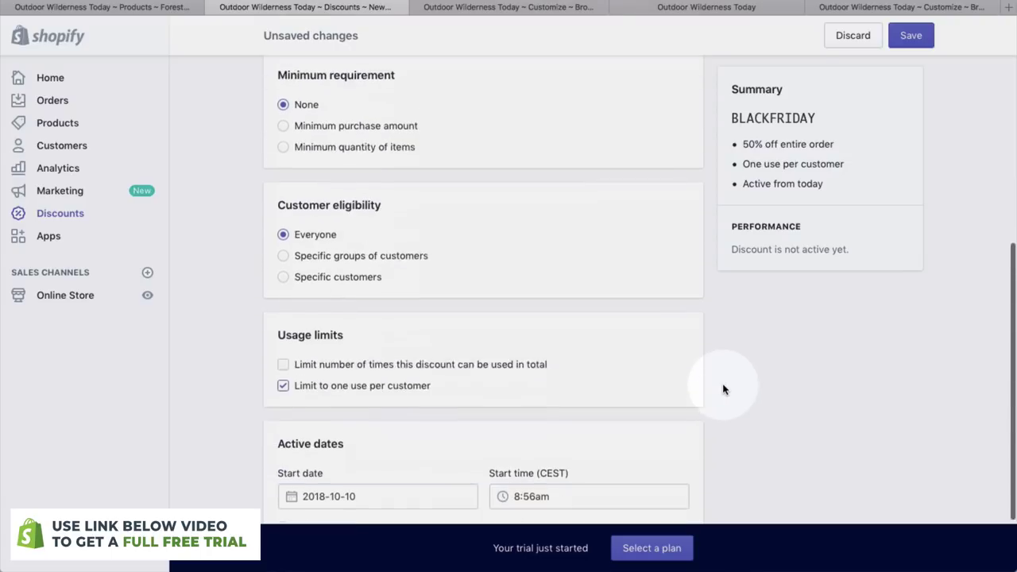
{"action": "scroll", "coordinate": [722, 390], "scroll_direction": "down", "scroll_amount": 1}
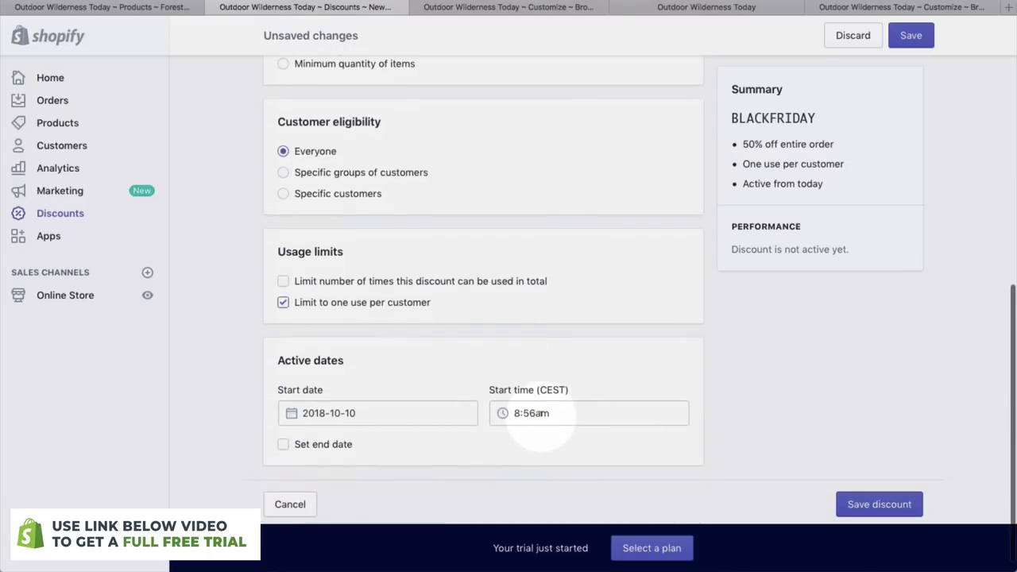
Step: Set the BLACKFRIDAY discount's start date to November 23, 2018
{"action": "left_click", "coordinate": [541, 414]}
{"action": "left_click", "coordinate": [396, 414]}
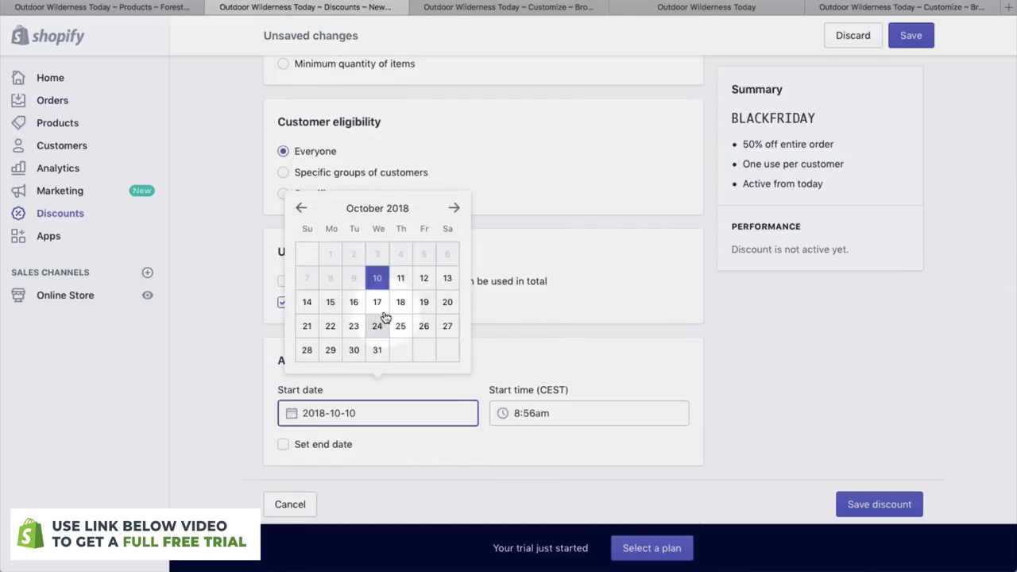
{"action": "left_click", "coordinate": [454, 207]}
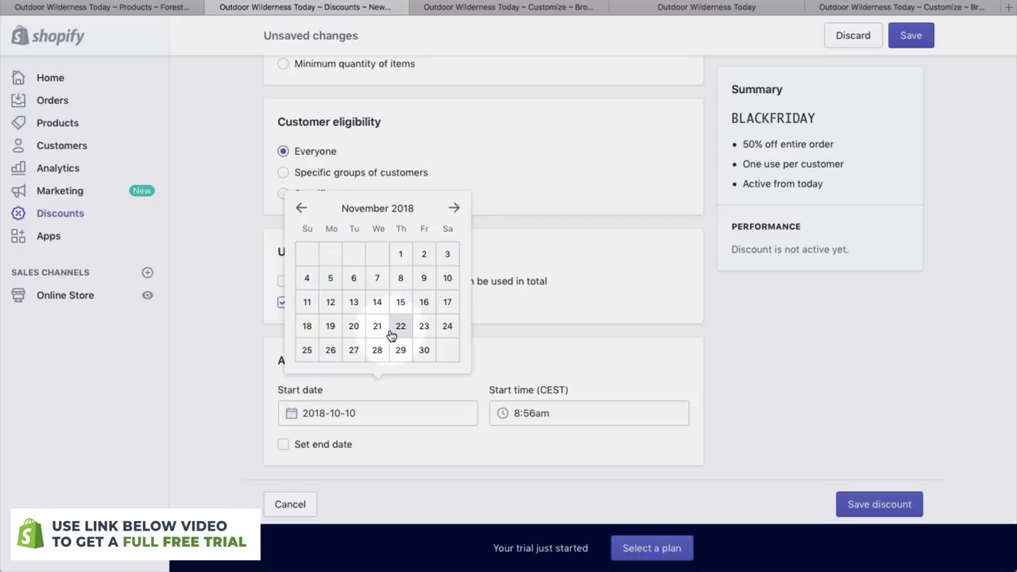
{"action": "left_click", "coordinate": [426, 331]}
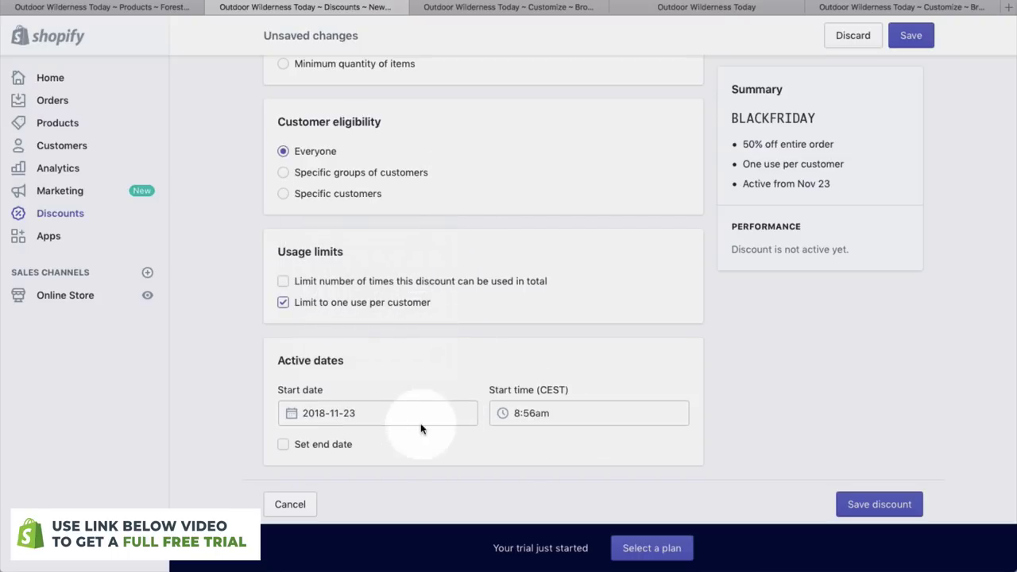
{"action": "scroll", "coordinate": [477, 413], "scroll_direction": "up", "scroll_amount": 1}
{"action": "scroll", "coordinate": [540, 357], "scroll_direction": "up", "scroll_amount": 1}
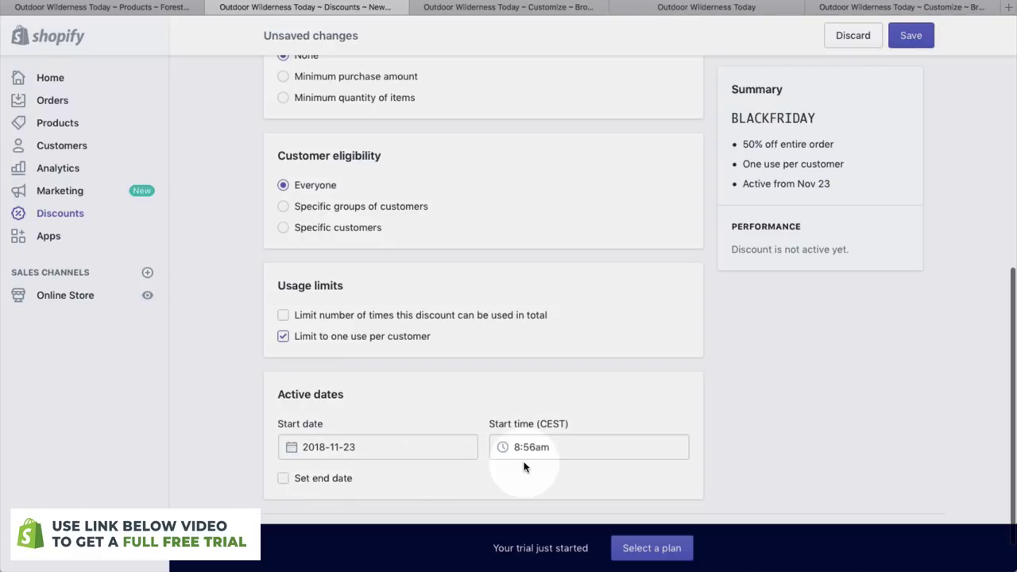
{"action": "scroll", "coordinate": [533, 445], "scroll_direction": "down", "scroll_amount": 2}
Step: Add an end date of November 26, 2018 and save the discount
{"action": "left_click", "coordinate": [282, 424]}
{"action": "left_click", "coordinate": [383, 471]}
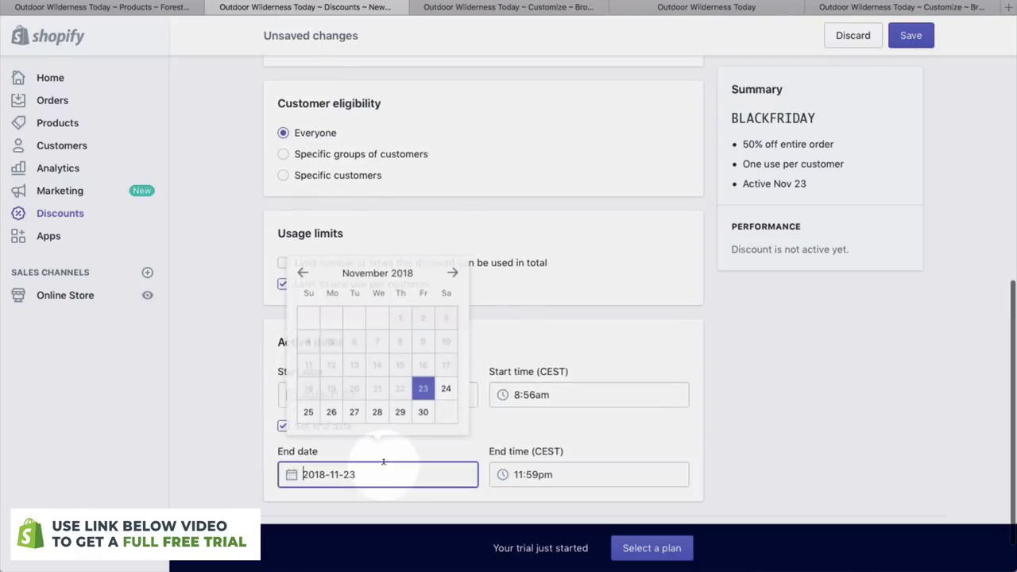
{"action": "left_click", "coordinate": [330, 411]}
{"action": "scroll", "coordinate": [688, 479], "scroll_direction": "down", "scroll_amount": 1}
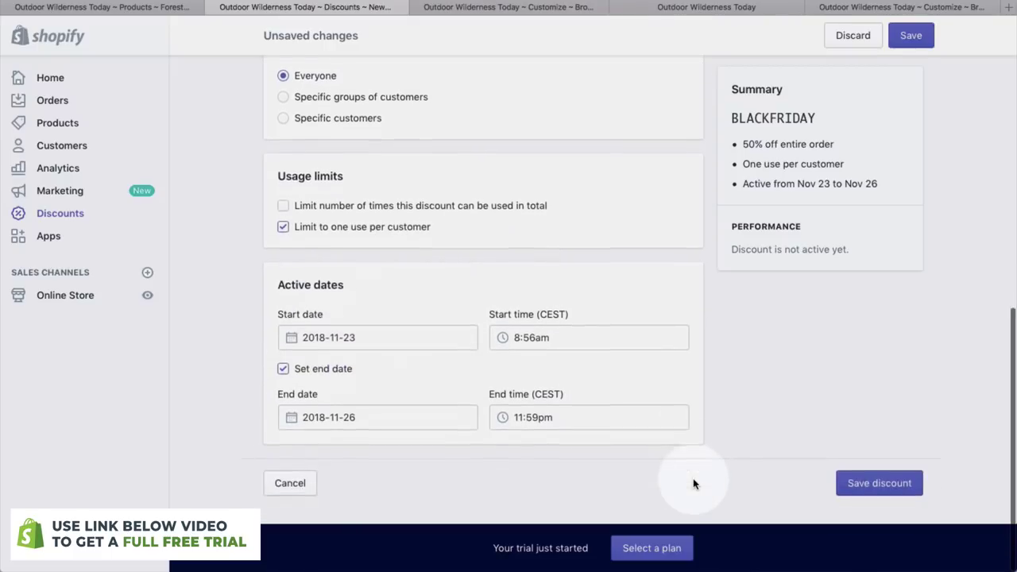
{"action": "left_click", "coordinate": [894, 490]}
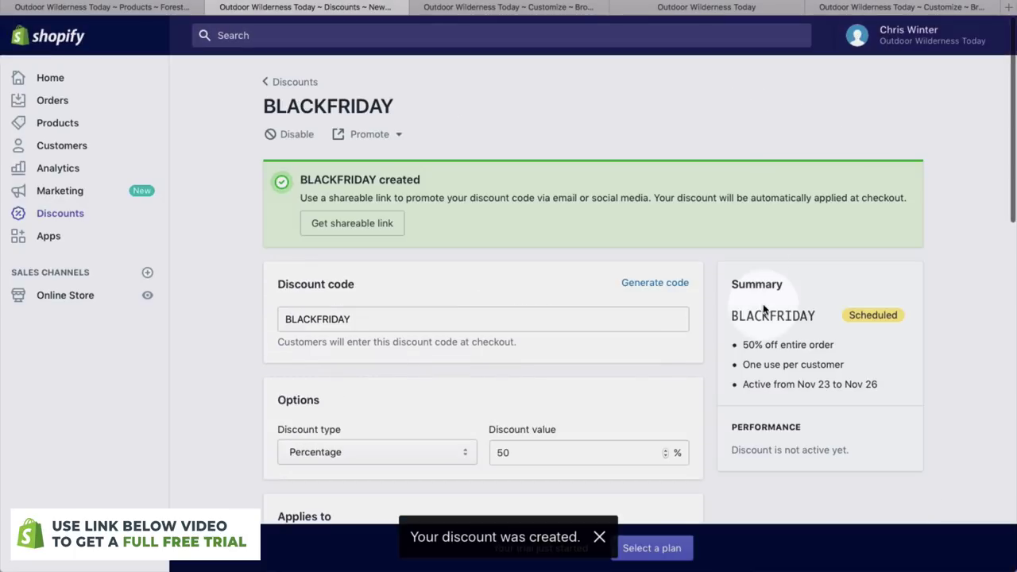
{"action": "double_click", "coordinate": [763, 314]}
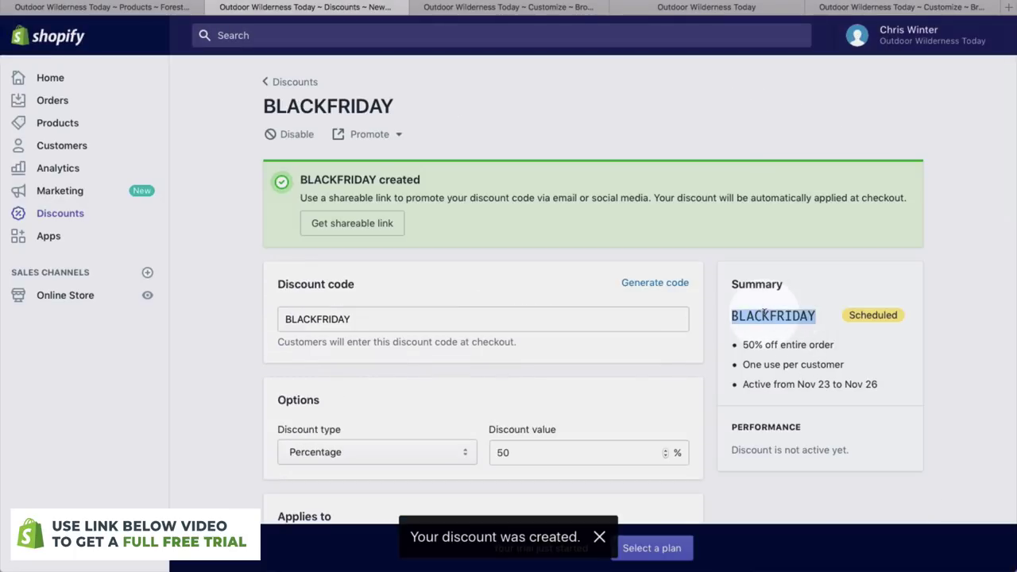
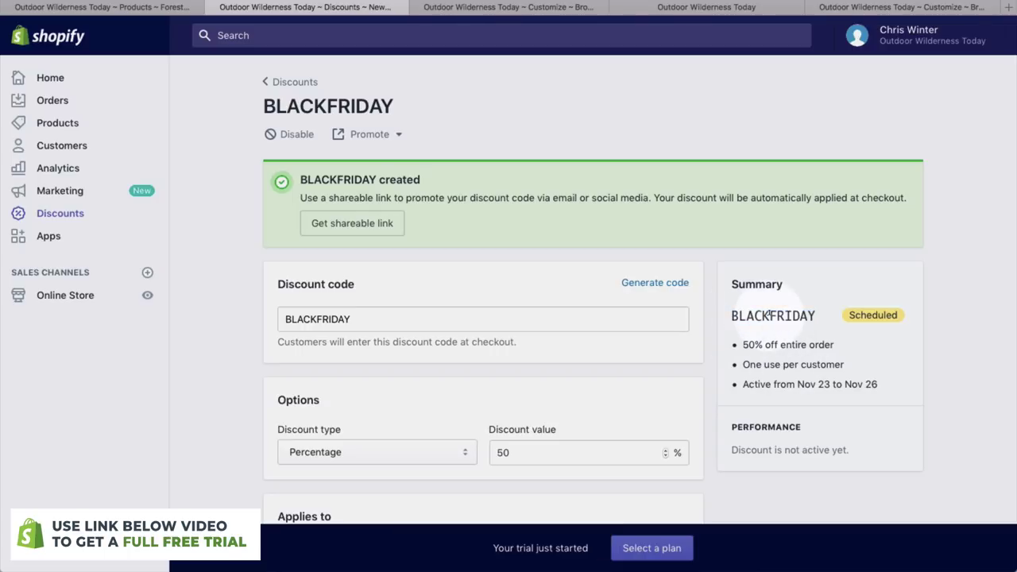
Step: Look over the Online Store's Themes and Blog posts sections
{"action": "left_click", "coordinate": [55, 300]}
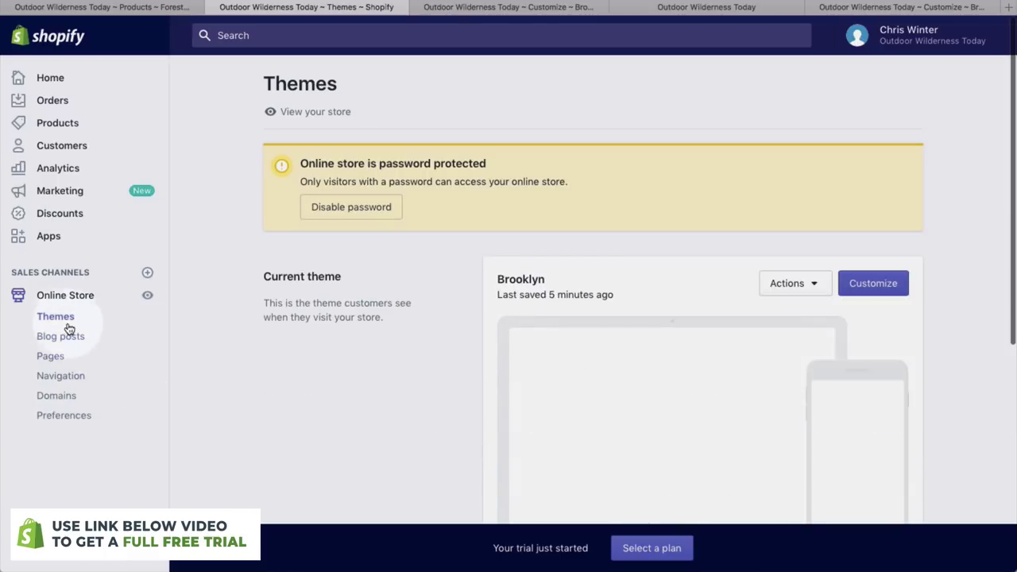
{"action": "scroll", "coordinate": [341, 277], "scroll_direction": "down", "scroll_amount": 5}
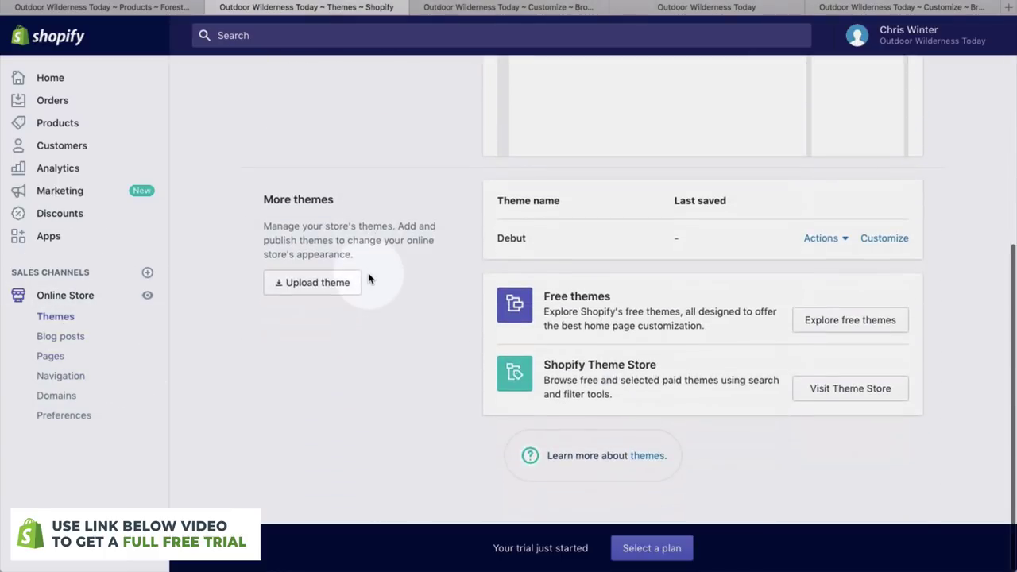
{"action": "scroll", "coordinate": [350, 330], "scroll_direction": "up", "scroll_amount": 4}
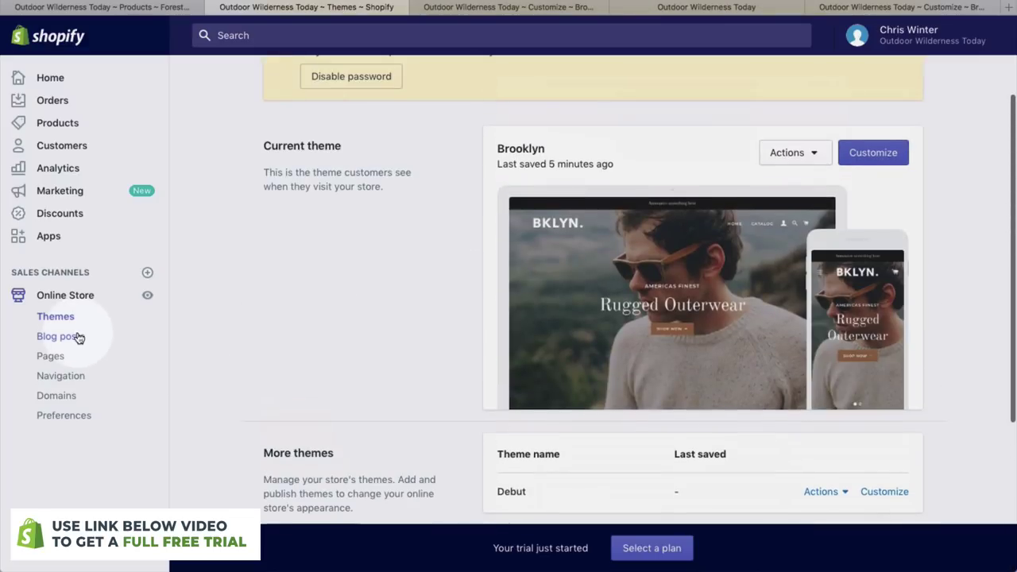
{"action": "left_click", "coordinate": [78, 337]}
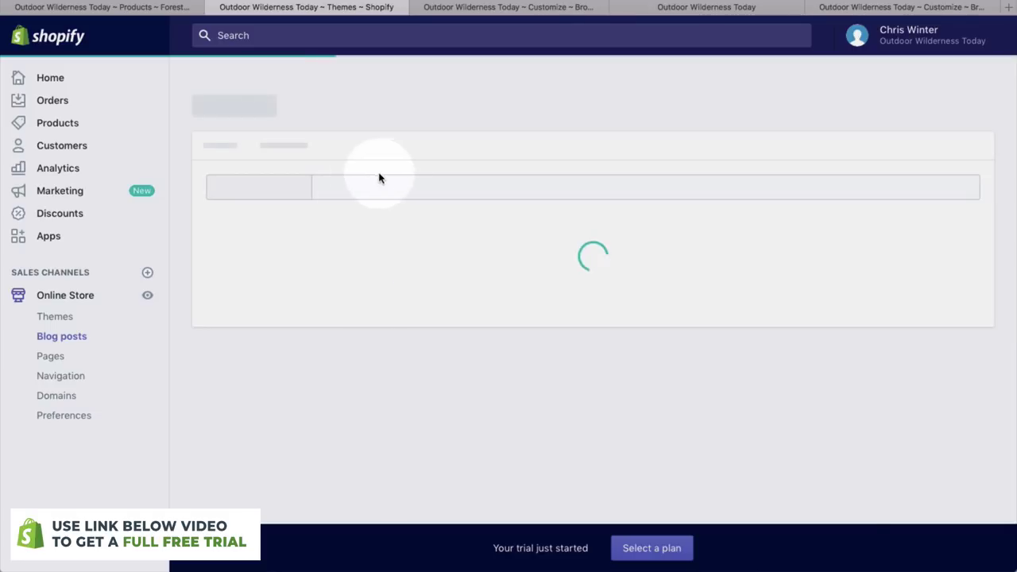
{"action": "scroll", "coordinate": [398, 290], "scroll_direction": "down", "scroll_amount": 3}
{"action": "scroll", "coordinate": [397, 294], "scroll_direction": "up", "scroll_amount": 1}
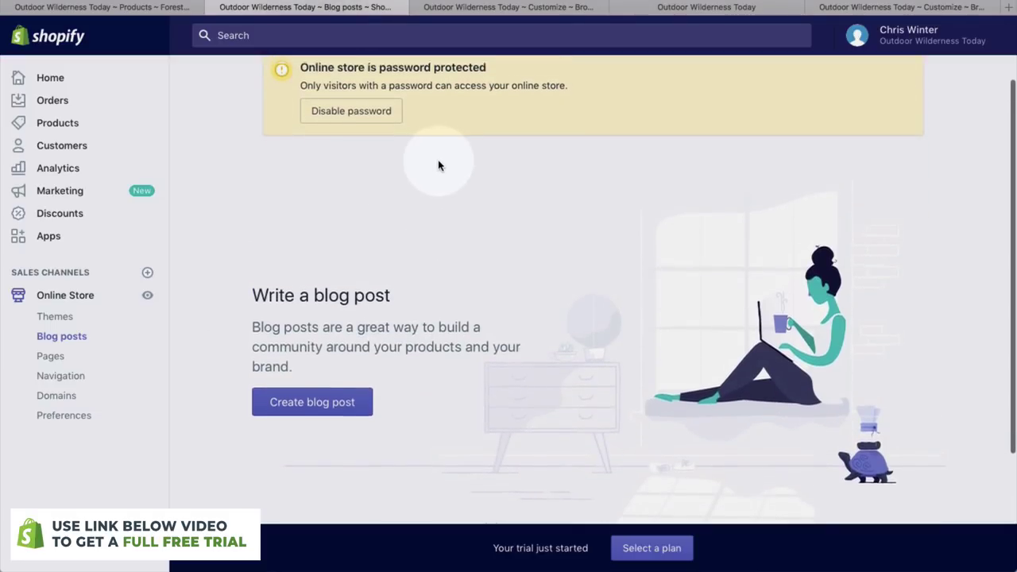
{"action": "scroll", "coordinate": [439, 164], "scroll_direction": "down", "scroll_amount": 1}
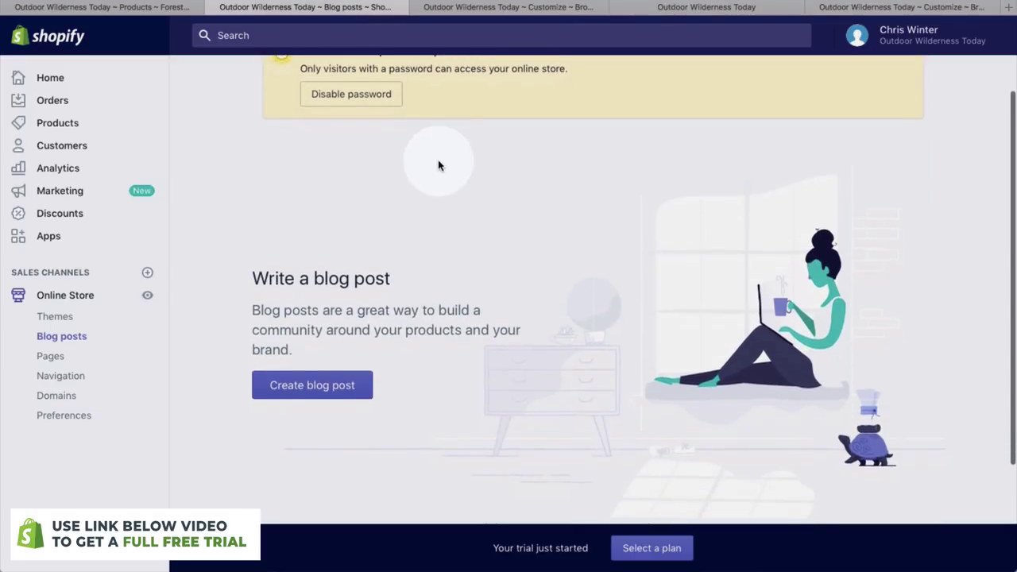
Step: Open the Online Store Pages list, which is still empty
{"action": "left_click", "coordinate": [51, 358]}
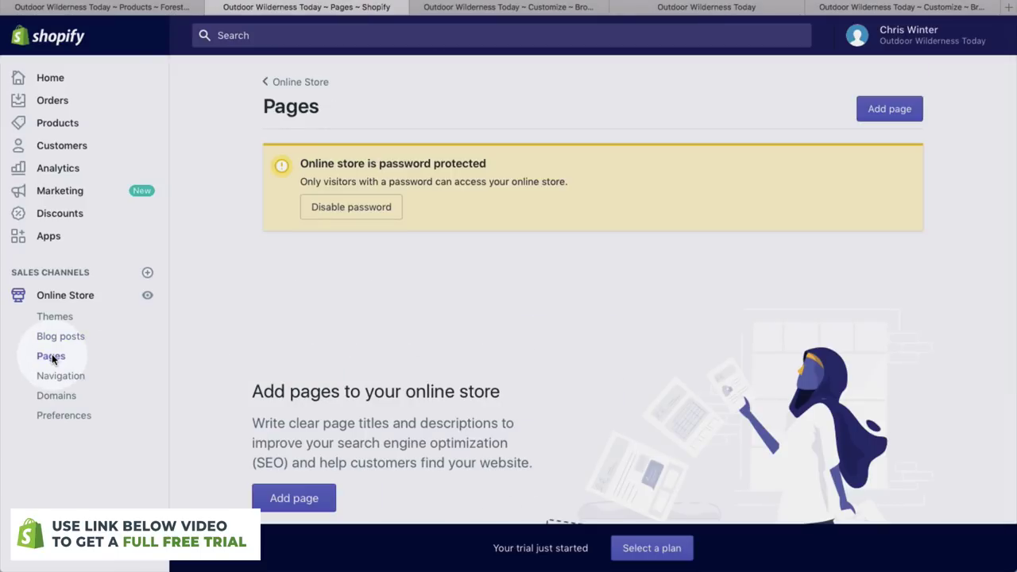
{"action": "scroll", "coordinate": [214, 363], "scroll_direction": "down", "scroll_amount": 3}
{"action": "left_click", "coordinate": [290, 385]}
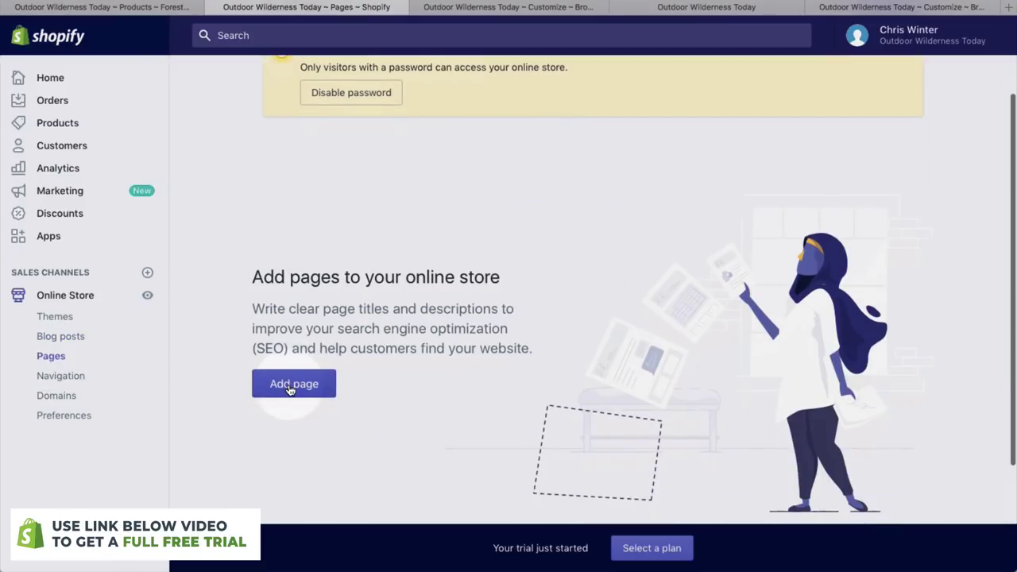
Step: Draft a new page titled 'About Us' describing the world's best camping backpacks, hats and mugs
{"action": "left_click", "coordinate": [290, 387]}
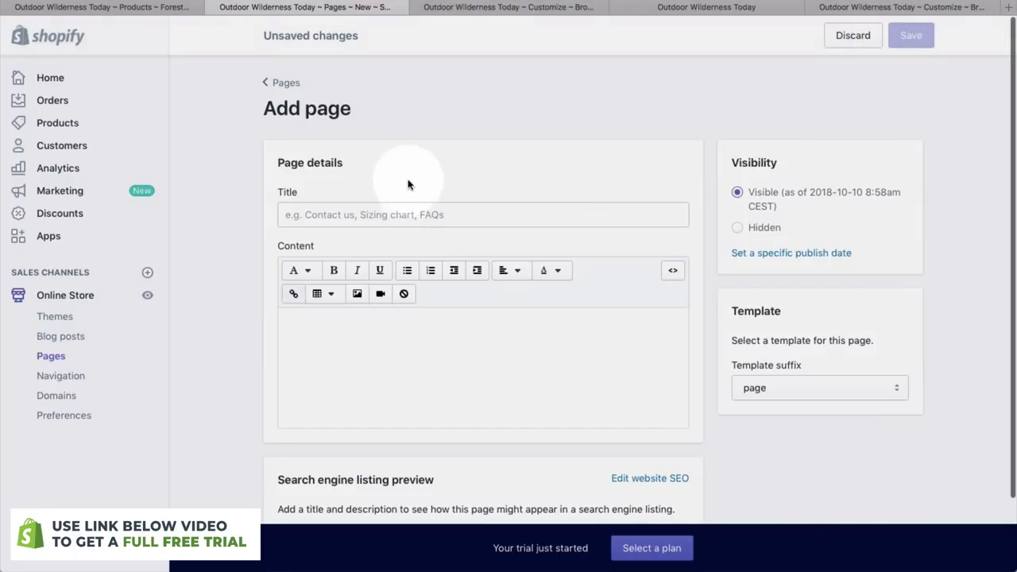
{"action": "left_click", "coordinate": [388, 205]}
{"action": "type", "text": "About Us"}
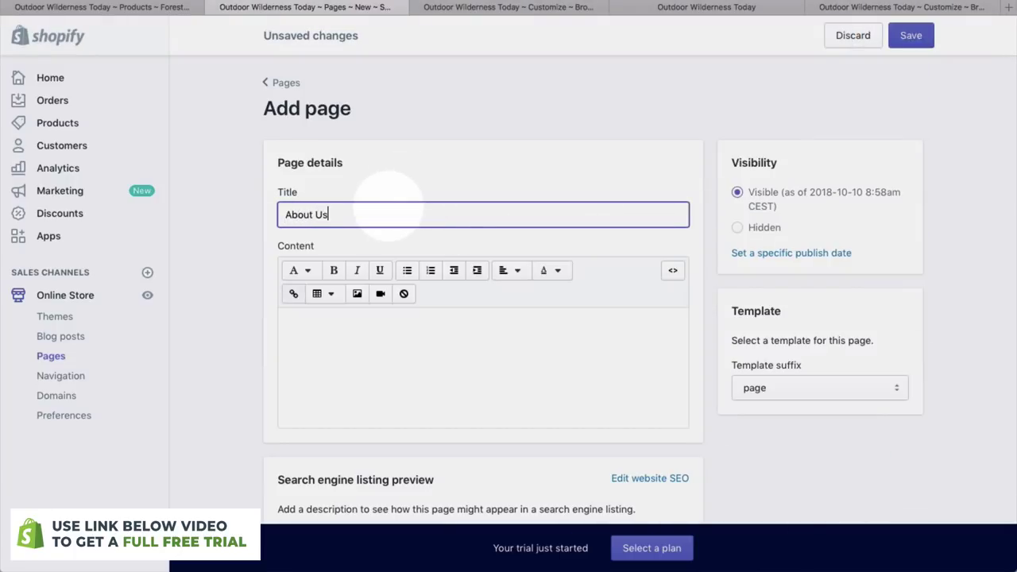
{"action": "key", "text": "Tab"}
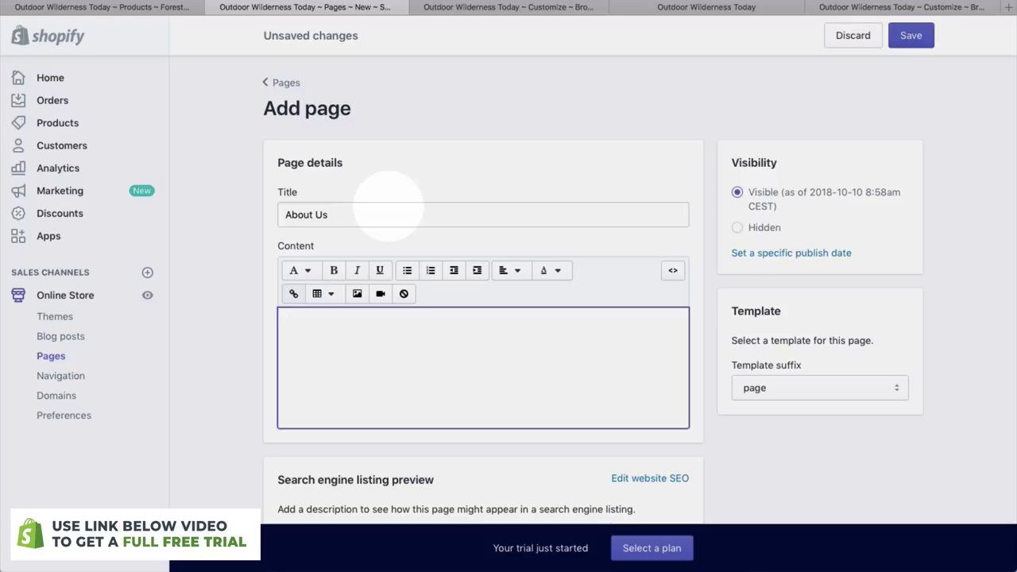
{"action": "type", "text": "We"}
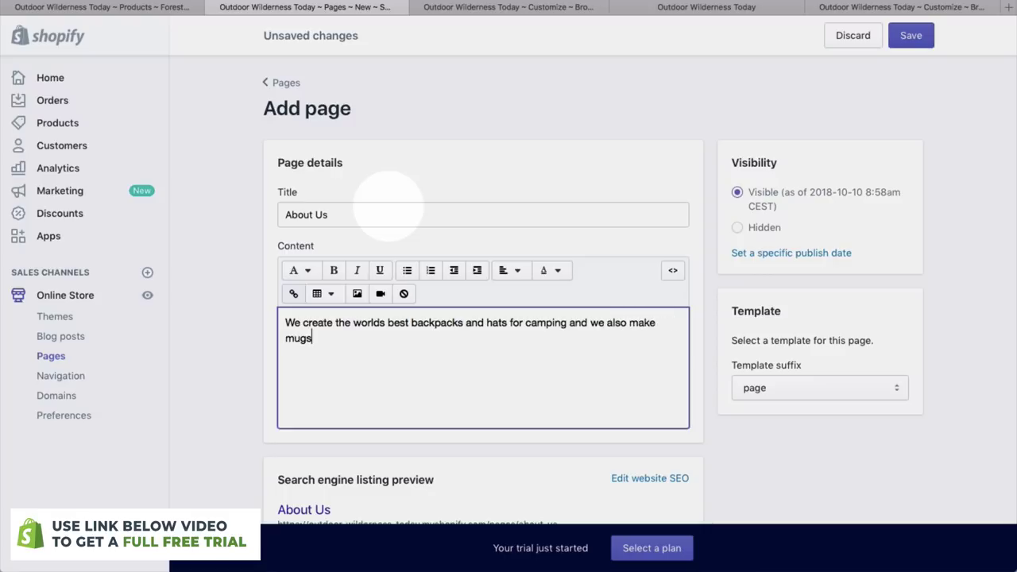
{"action": "scroll", "coordinate": [653, 311], "scroll_direction": "down", "scroll_amount": 4}
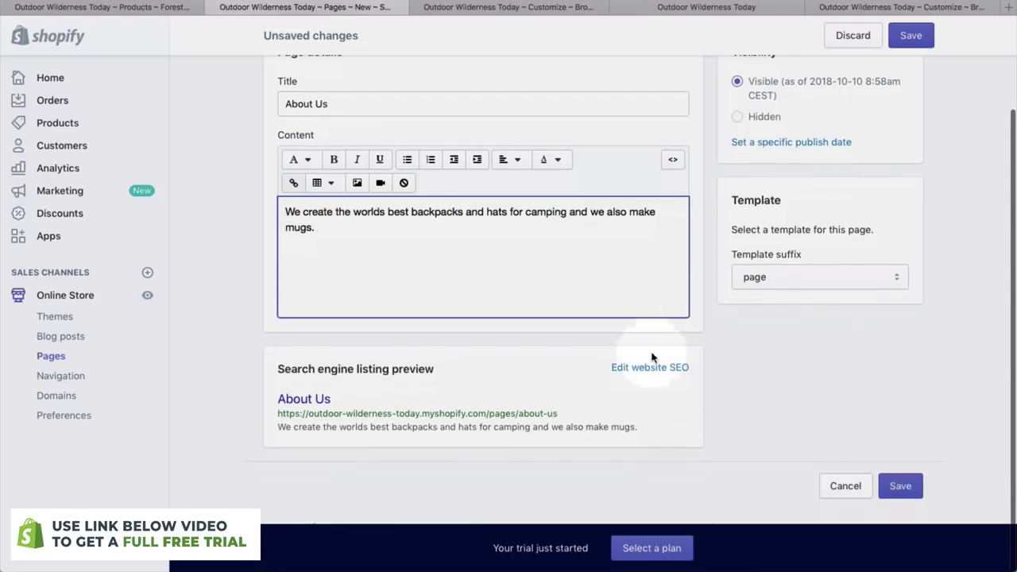
{"action": "scroll", "coordinate": [636, 370], "scroll_direction": "up", "scroll_amount": 4}
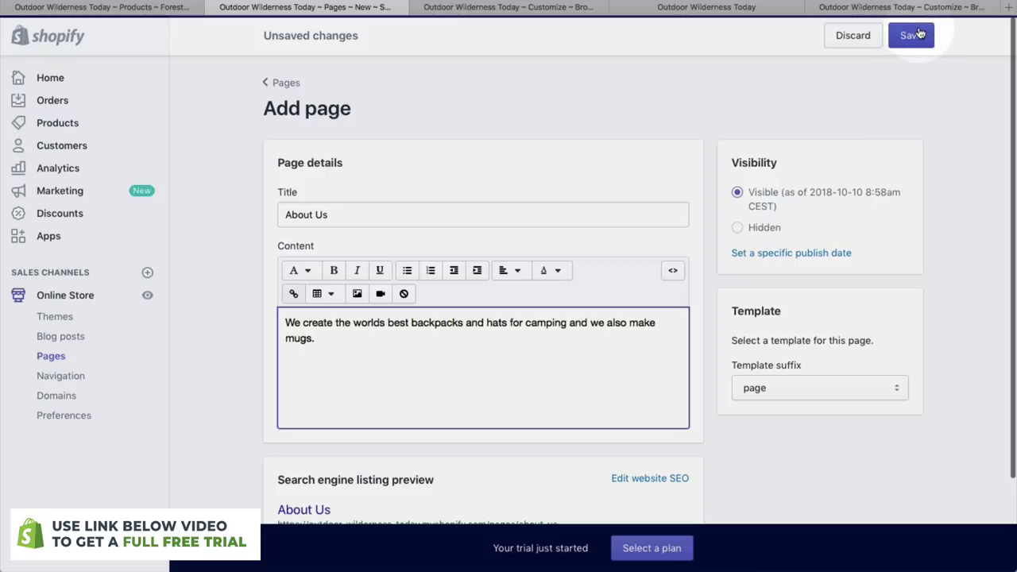
Step: Save the About Us page and return to the Pages list
{"action": "left_click", "coordinate": [915, 33]}
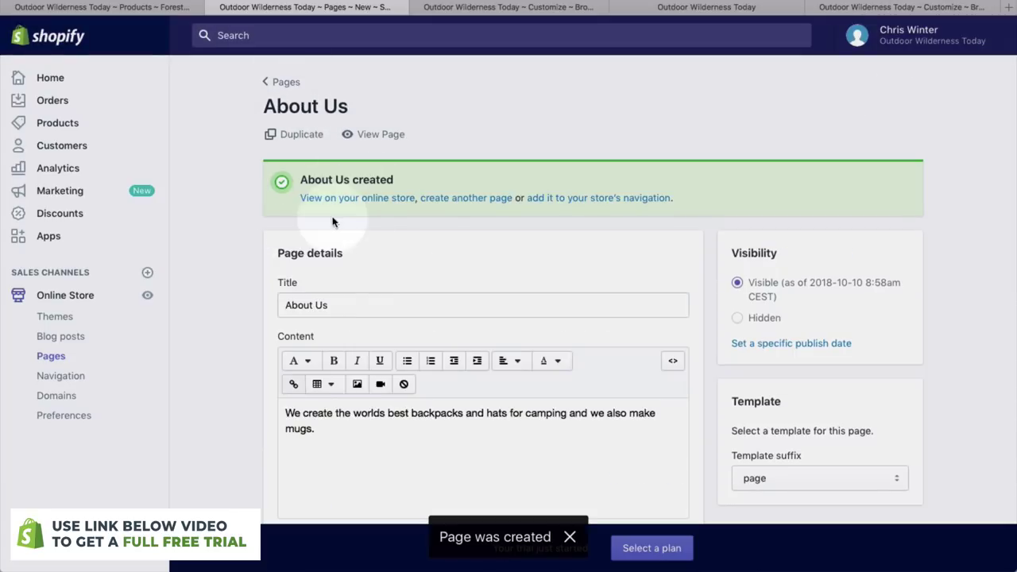
{"action": "scroll", "coordinate": [364, 215], "scroll_direction": "down", "scroll_amount": 1}
{"action": "scroll", "coordinate": [447, 172], "scroll_direction": "up", "scroll_amount": 1}
{"action": "left_click", "coordinate": [279, 83]}
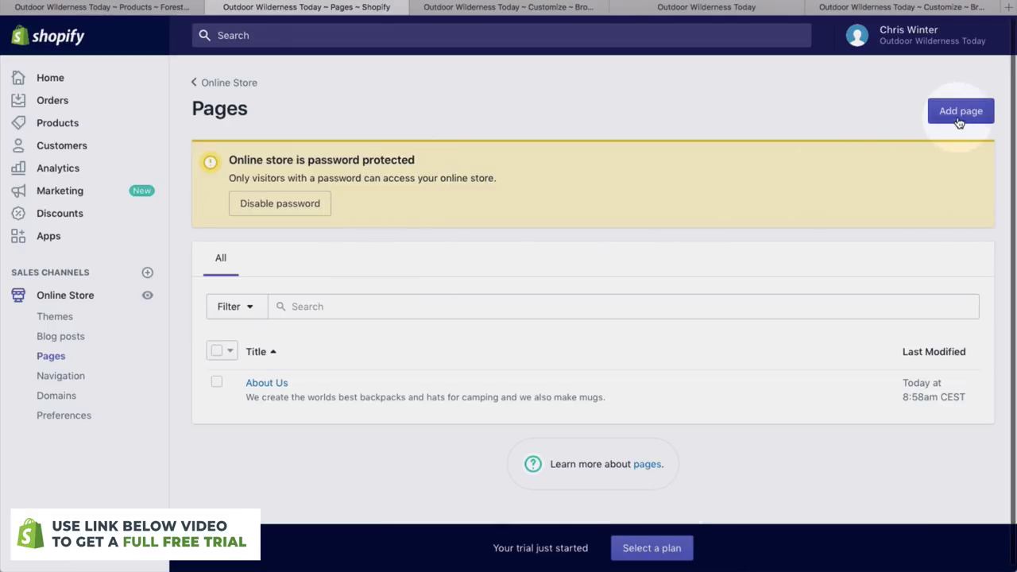
Step: Add a 'Shipping' page reading 'We ship worldwide for $20 and we ship to the US for $10.' and save it
{"action": "left_click", "coordinate": [958, 117]}
{"action": "left_click", "coordinate": [317, 213]}
{"action": "type", "text": "Shipping"}
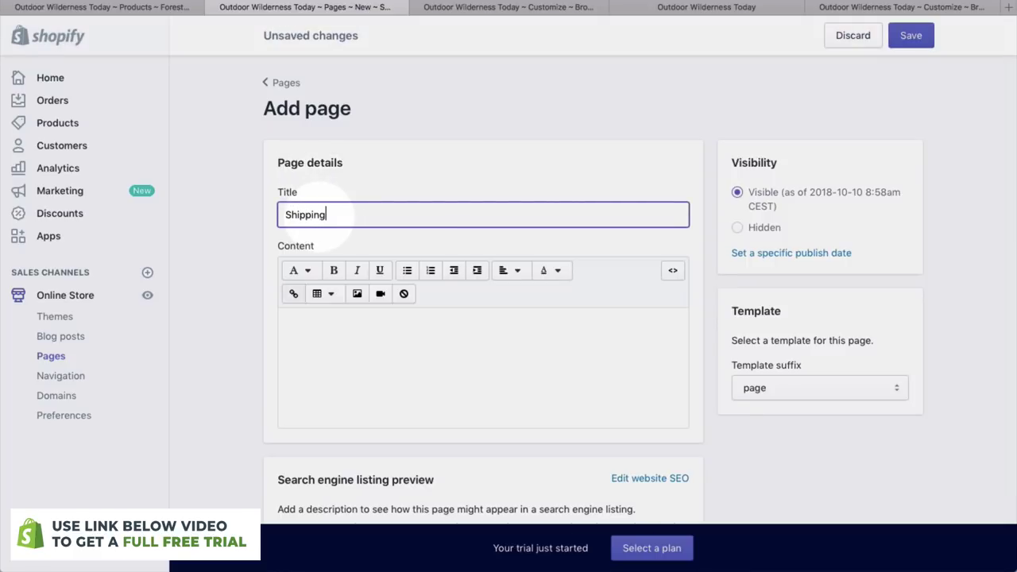
{"action": "key", "text": "Tab"}
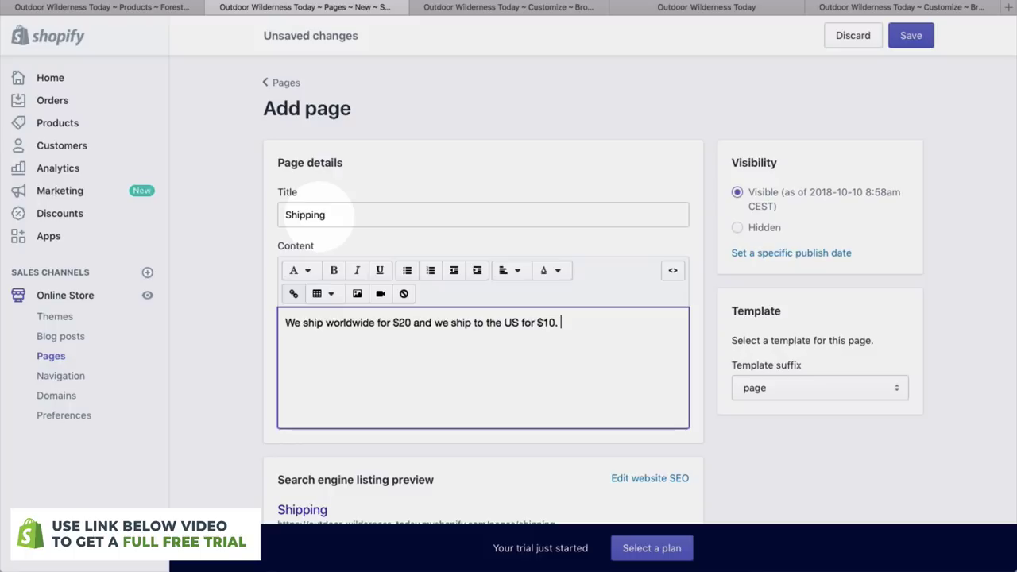
{"action": "scroll", "coordinate": [586, 386], "scroll_direction": "down", "scroll_amount": 3}
{"action": "scroll", "coordinate": [731, 86], "scroll_direction": "up", "scroll_amount": 3}
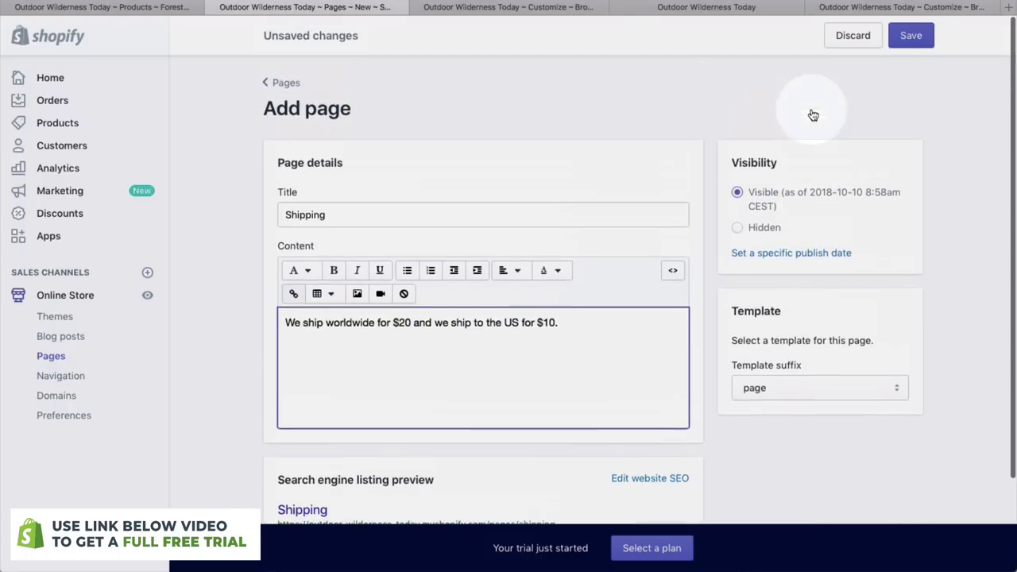
{"action": "left_click", "coordinate": [911, 37]}
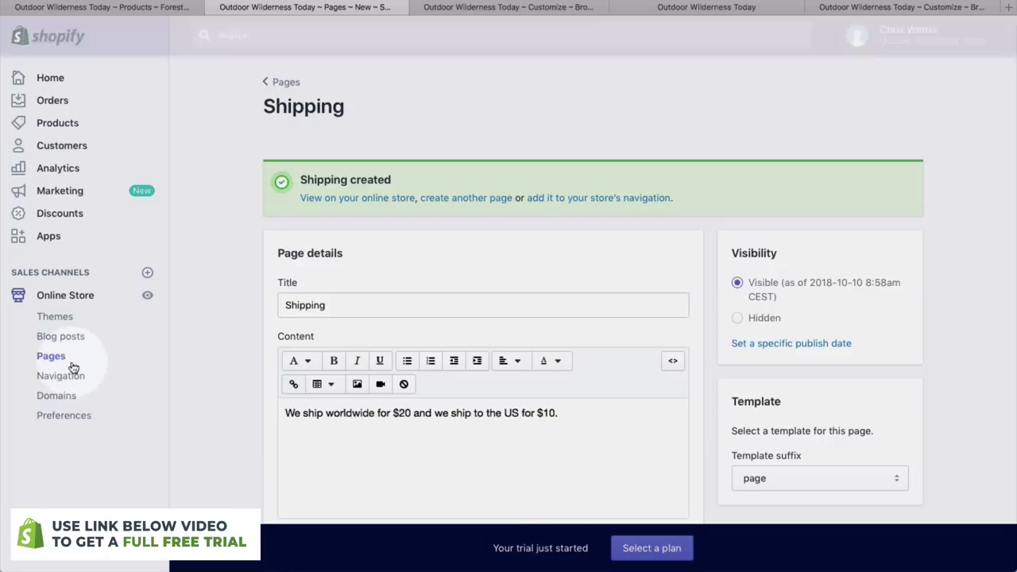
Step: Open the Main menu under Navigation and remove its Catalog item
{"action": "left_click", "coordinate": [68, 378]}
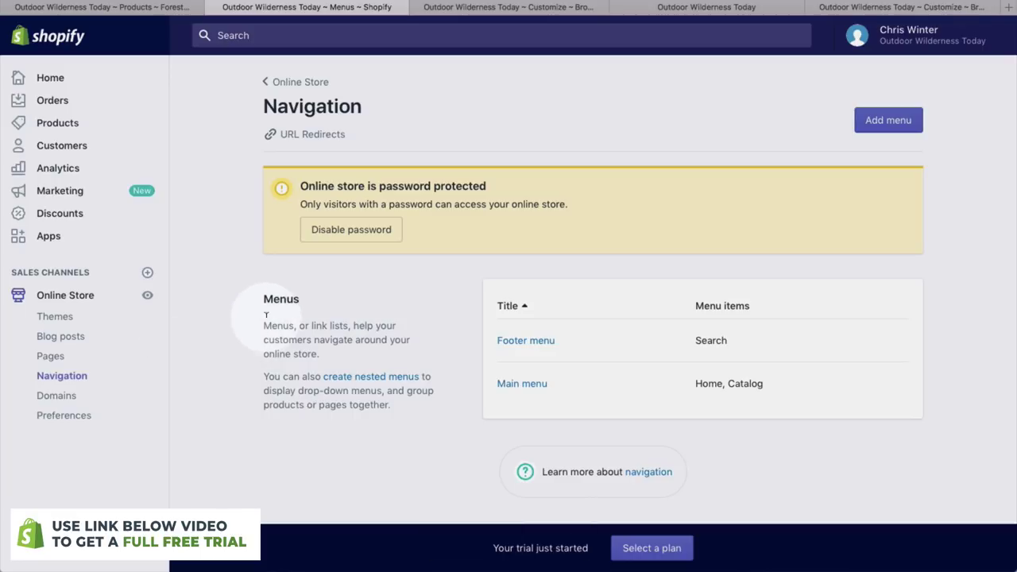
{"action": "left_click", "coordinate": [531, 384]}
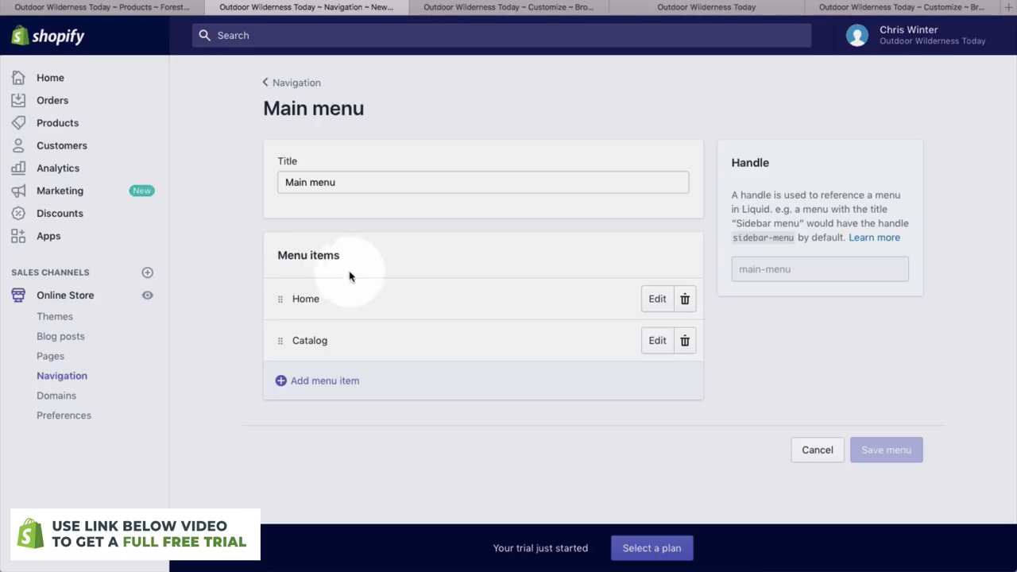
{"action": "left_click", "coordinate": [612, 13]}
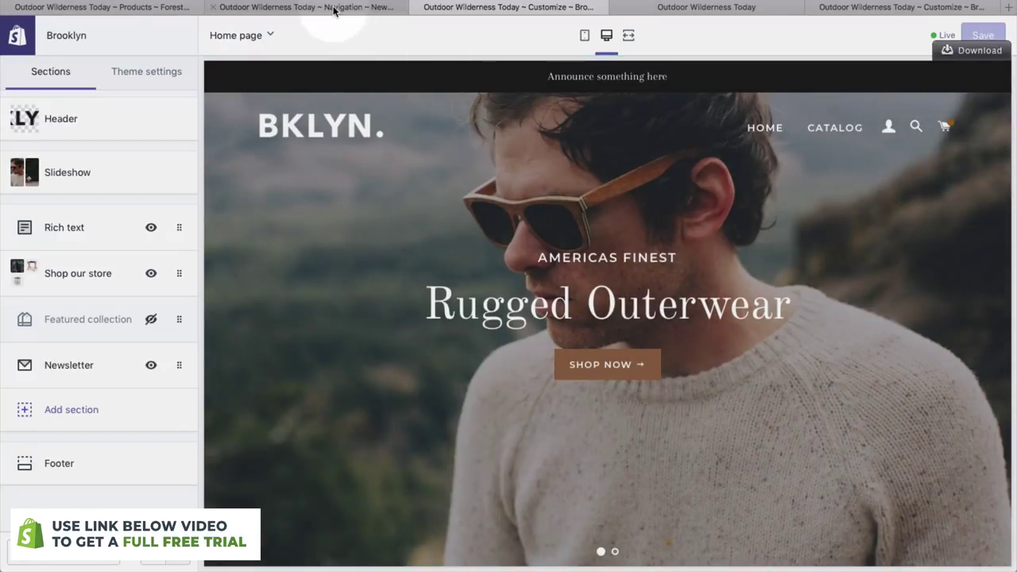
{"action": "left_click", "coordinate": [334, 10]}
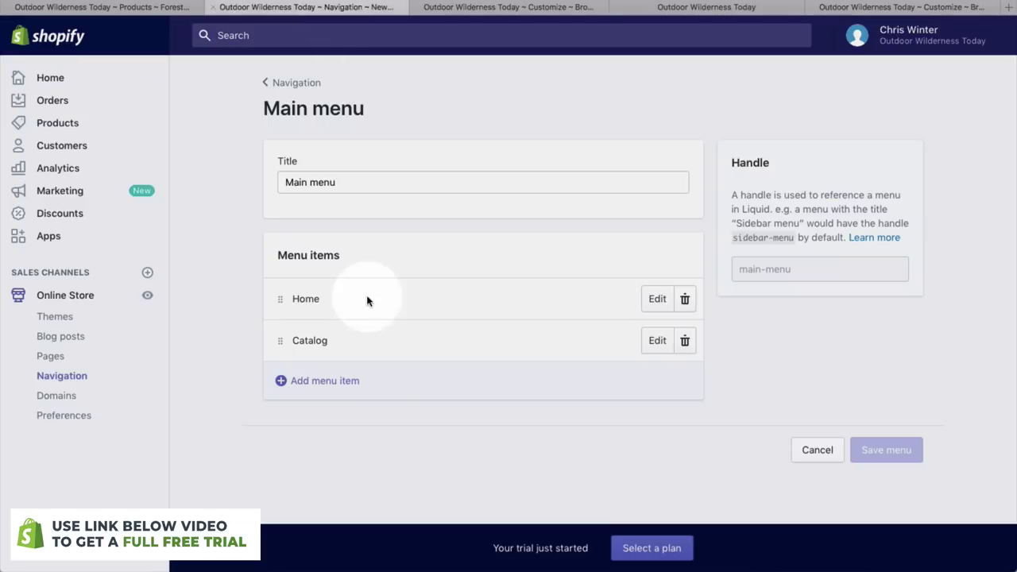
{"action": "left_click", "coordinate": [688, 341]}
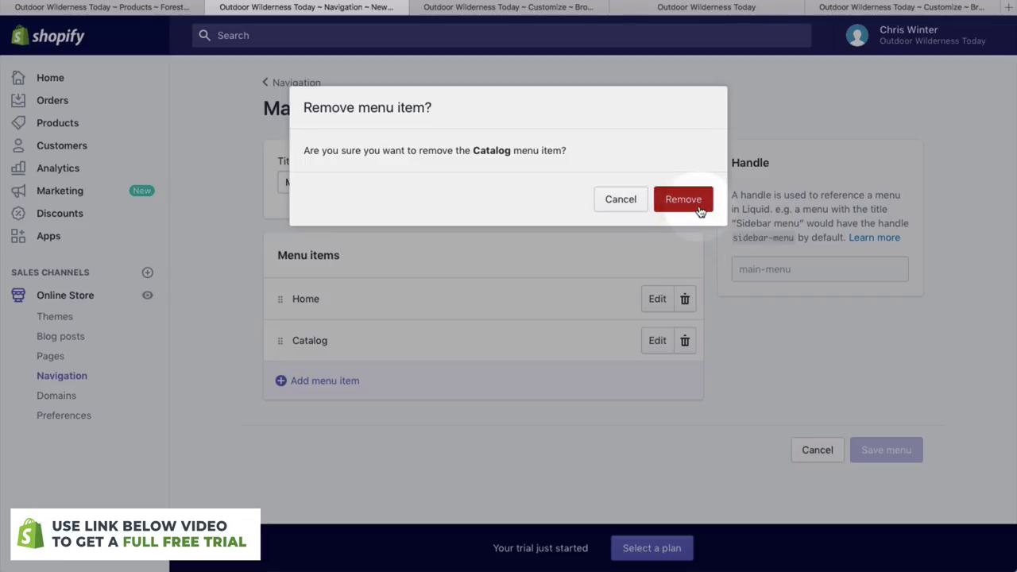
{"action": "left_click", "coordinate": [684, 201]}
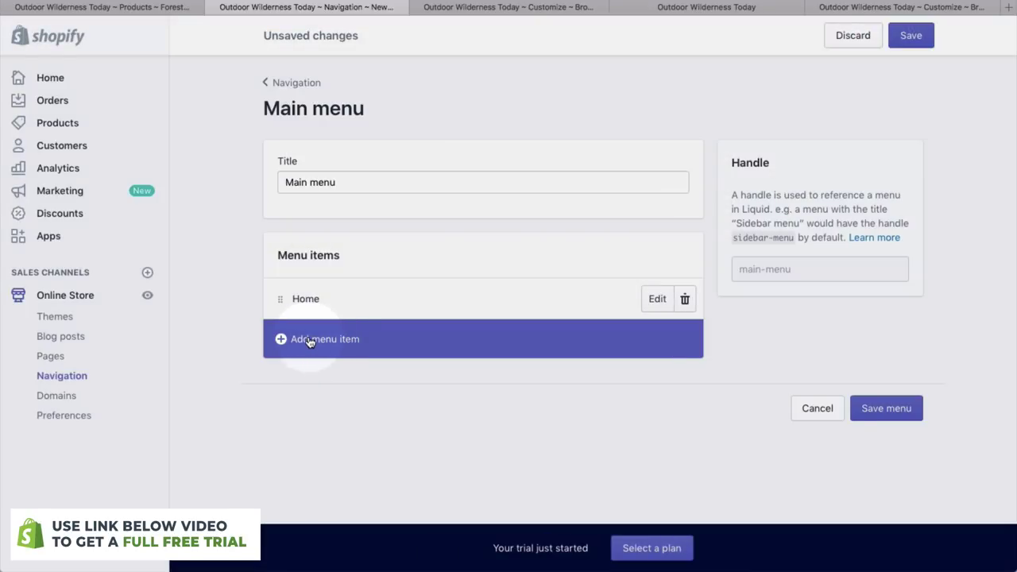
Step: Add an About Us menu item linked to the About Us page and save the menu
{"action": "left_click", "coordinate": [309, 342]}
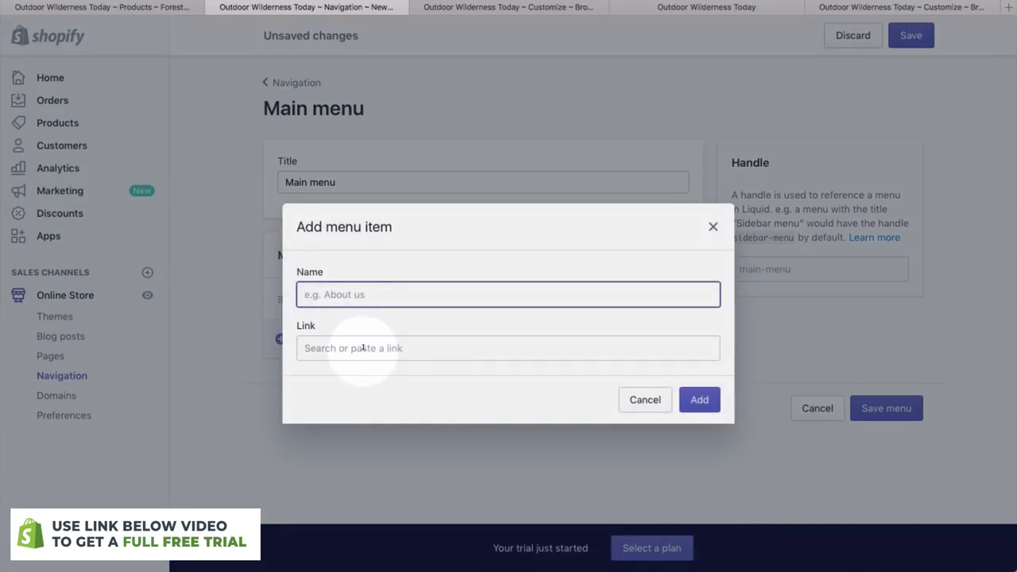
{"action": "left_click", "coordinate": [363, 348]}
{"action": "left_click", "coordinate": [344, 230]}
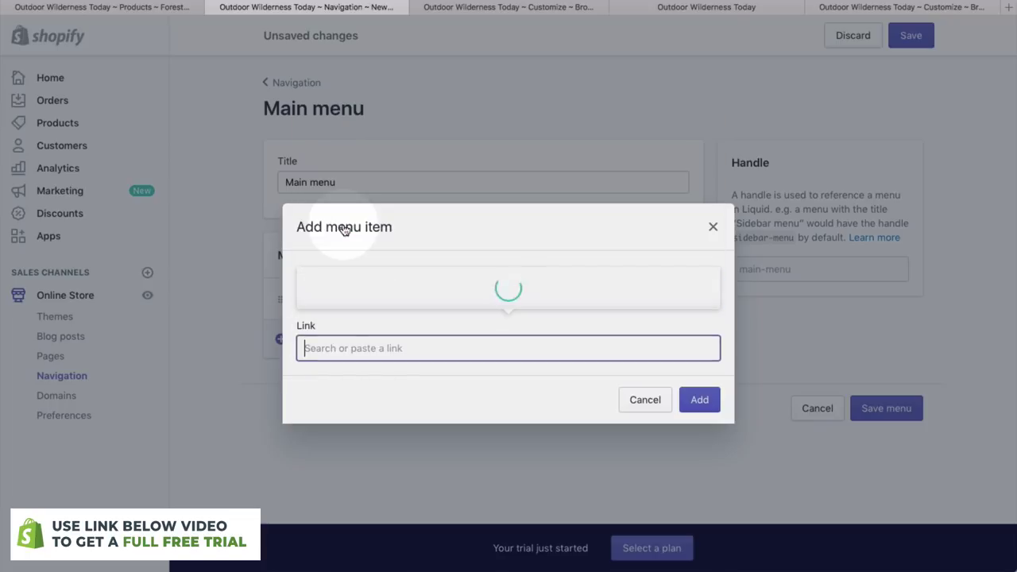
{"action": "left_click", "coordinate": [338, 267]}
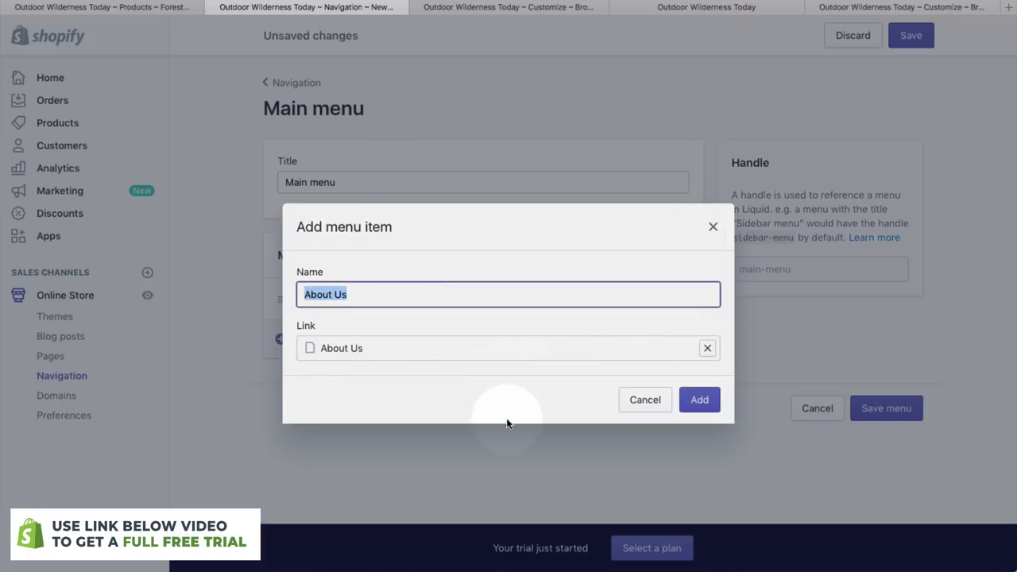
{"action": "left_click", "coordinate": [696, 405]}
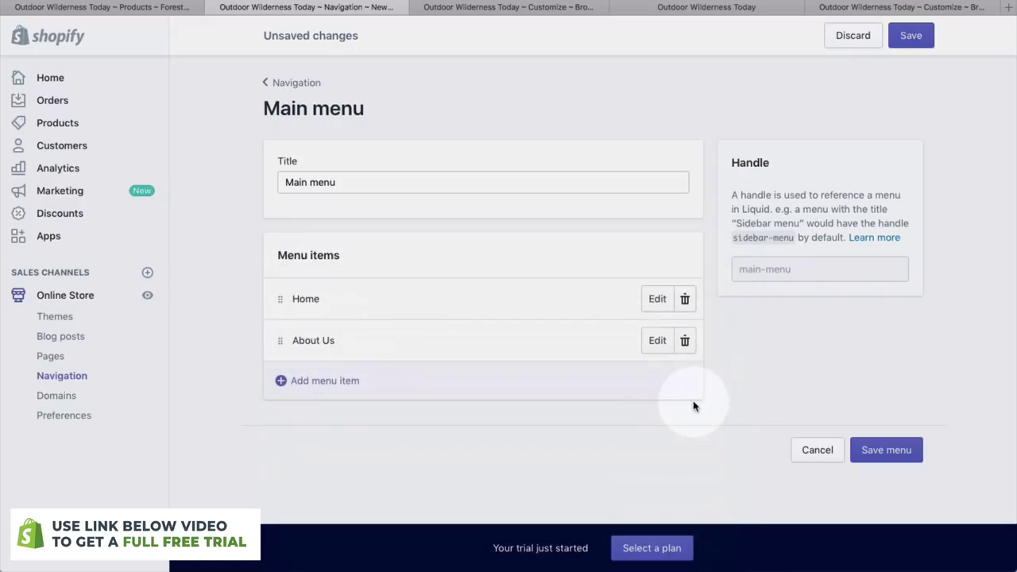
{"action": "left_click", "coordinate": [897, 450]}
Step: In the theme preview, follow the About Us header link, go back Home, then return to the Main menu
{"action": "left_click", "coordinate": [495, 8]}
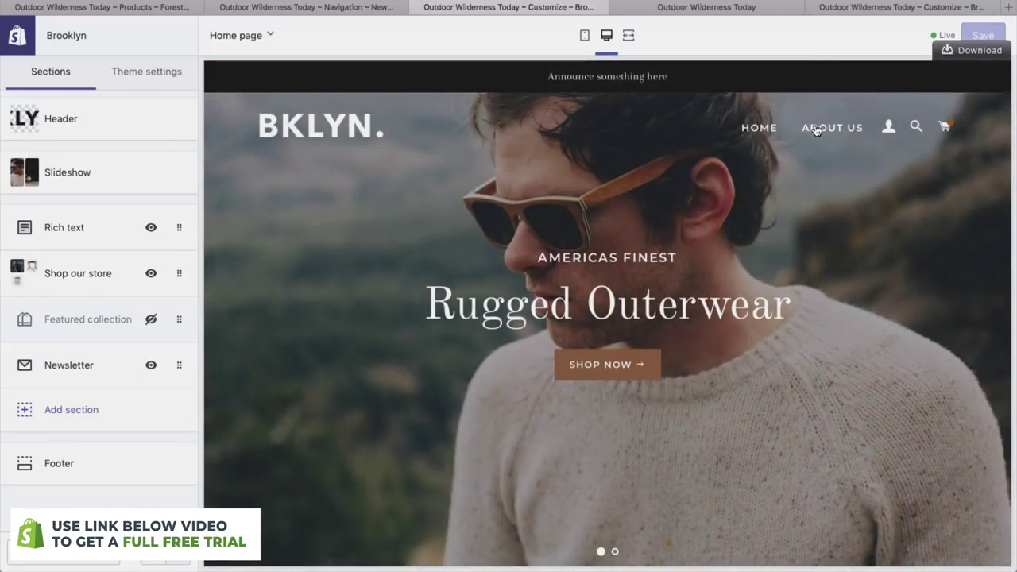
{"action": "left_click", "coordinate": [814, 129]}
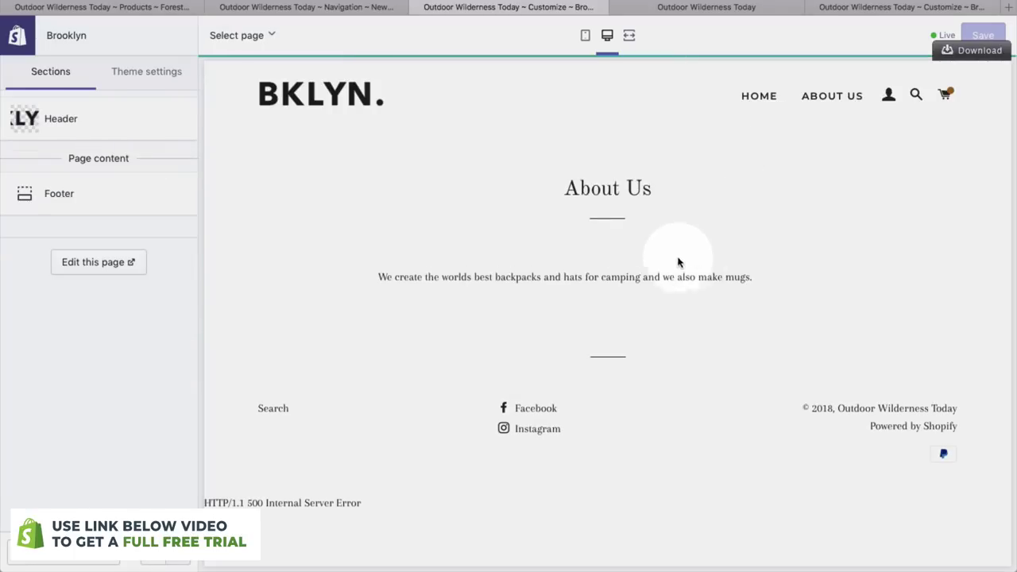
{"action": "left_click", "coordinate": [751, 97]}
{"action": "left_click", "coordinate": [347, 8]}
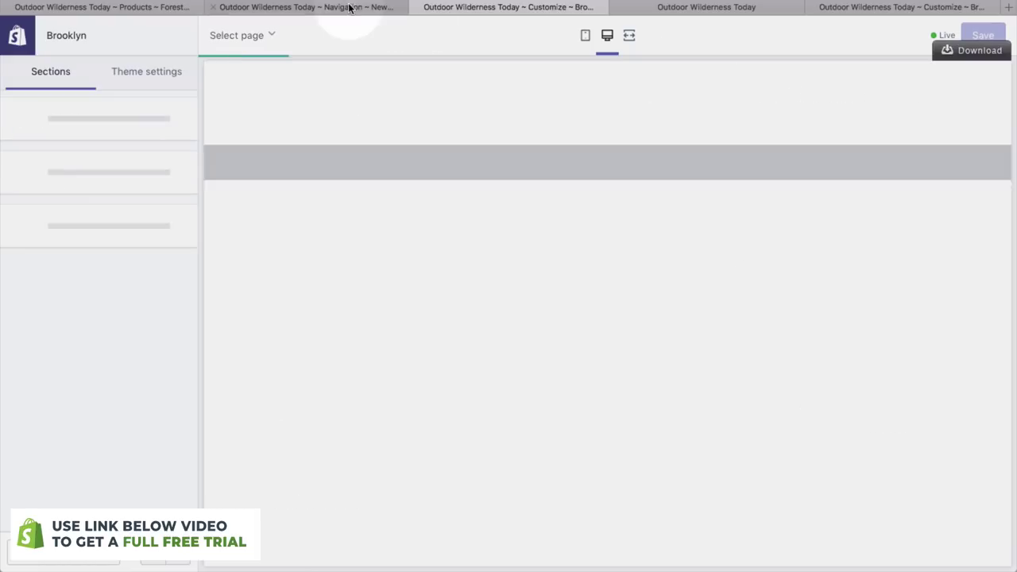
Step: Add a Shipping menu item linked to Pages > Shipping below Home and About Us
{"action": "left_click", "coordinate": [322, 380]}
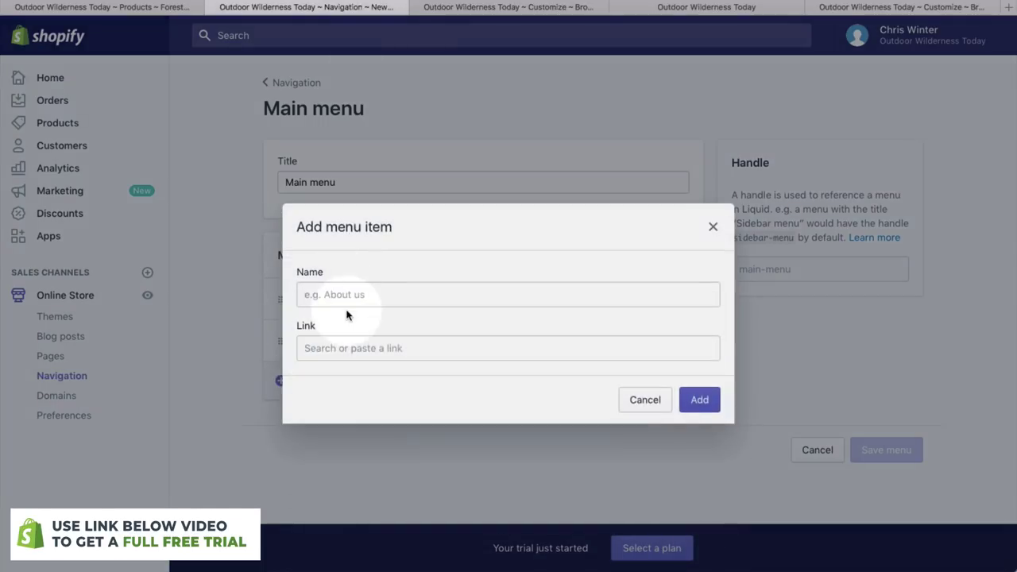
{"action": "left_click", "coordinate": [352, 347]}
{"action": "scroll", "coordinate": [353, 270], "scroll_direction": "down", "scroll_amount": 1}
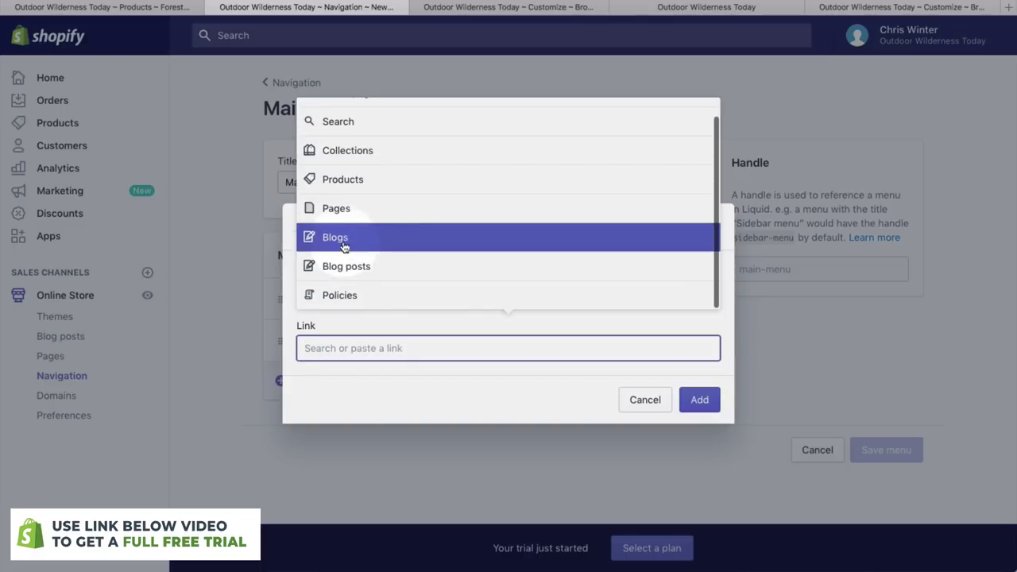
{"action": "left_click", "coordinate": [342, 213]}
{"action": "left_click", "coordinate": [349, 300]}
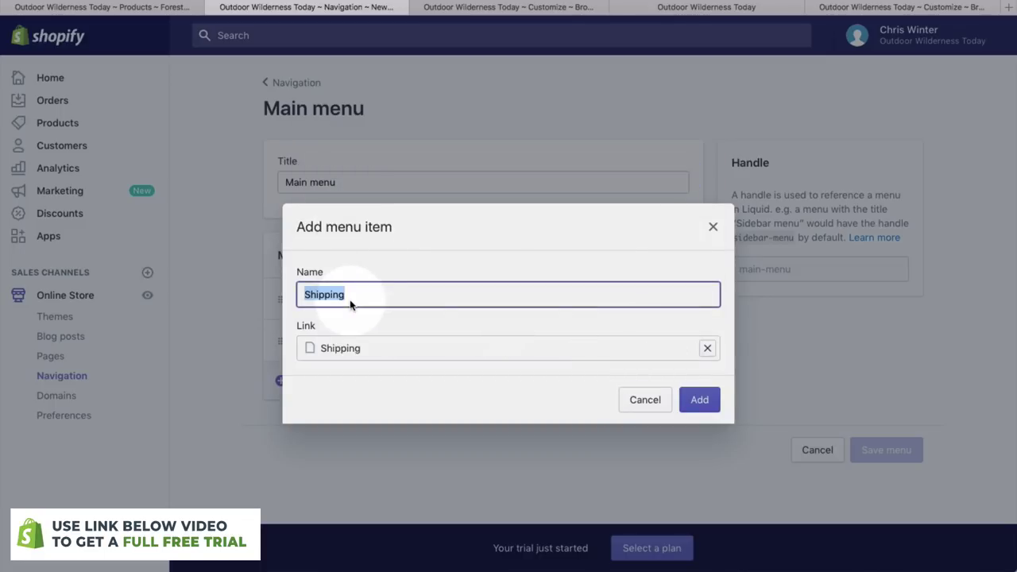
{"action": "left_click", "coordinate": [691, 401]}
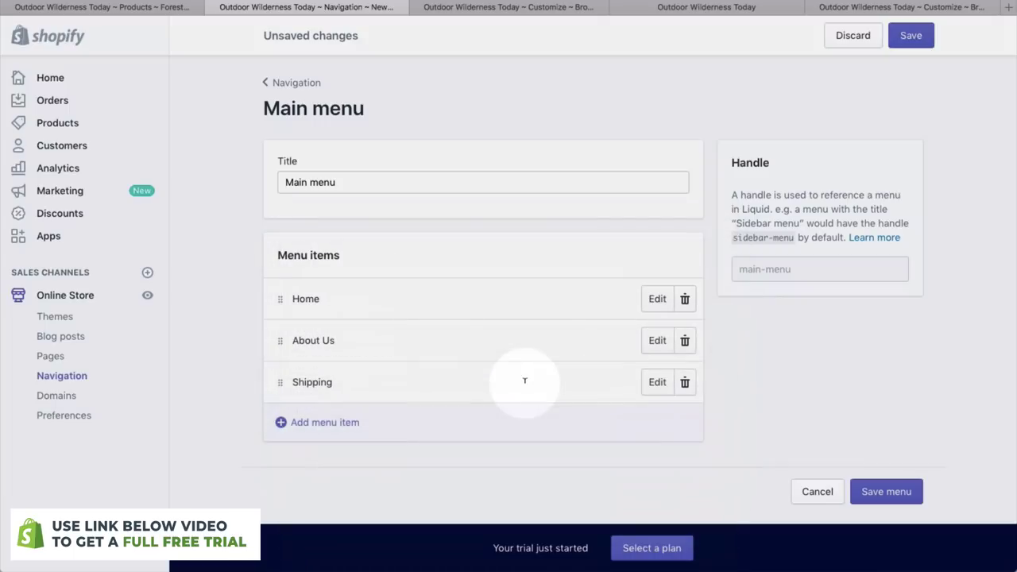
Step: Add a menu item linked to All Collections and drag it between Home and About Us
{"action": "left_click", "coordinate": [315, 421]}
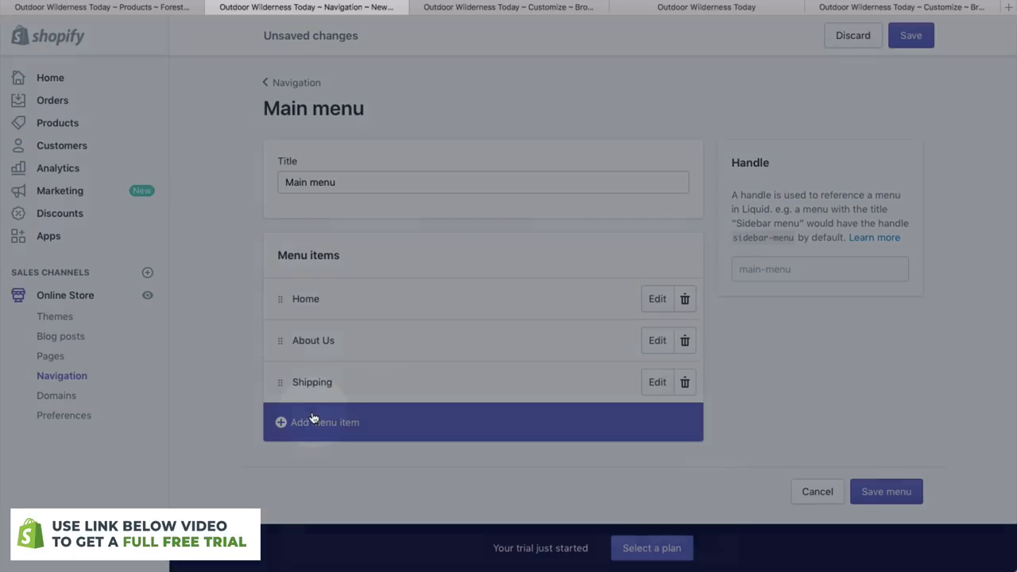
{"action": "left_click", "coordinate": [346, 347]}
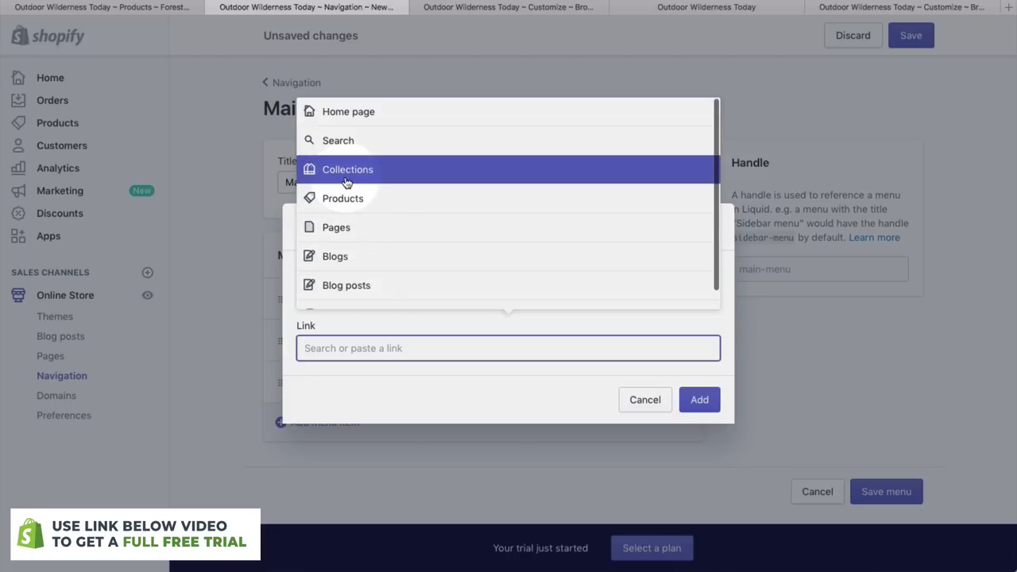
{"action": "left_click", "coordinate": [345, 182]}
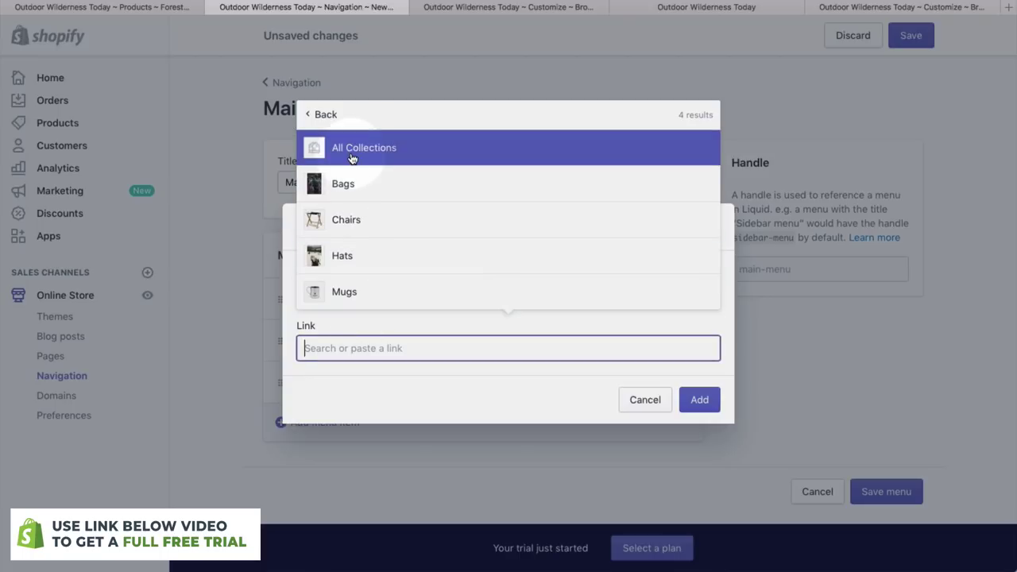
{"action": "left_click", "coordinate": [348, 159]}
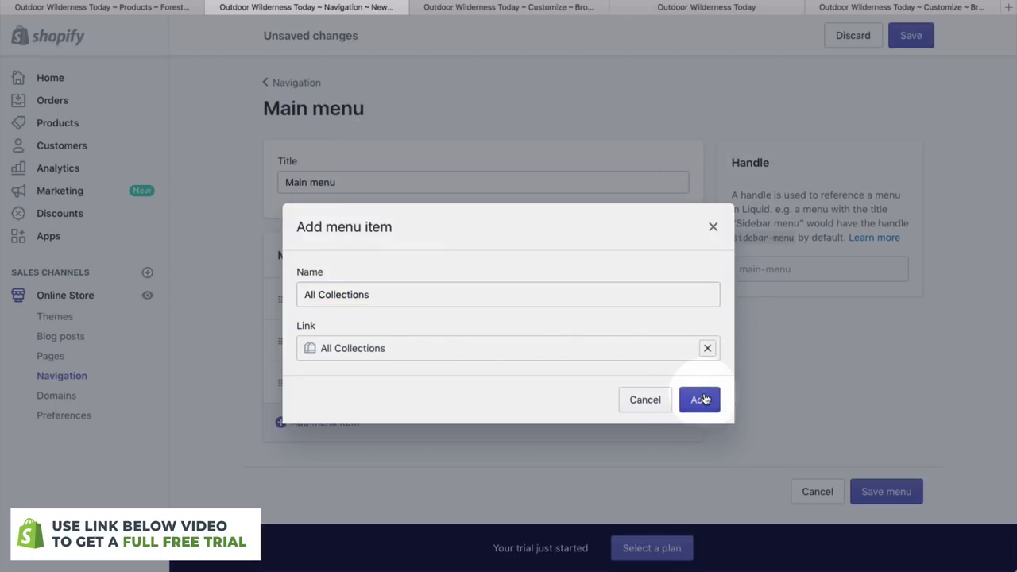
{"action": "left_click", "coordinate": [703, 398]}
{"action": "left_click_drag", "start_coordinate": [276, 422], "coordinate": [273, 327]}
Step: Rename the All Collections item to 'Our Products' and save the four-item menu
{"action": "left_click", "coordinate": [656, 342]}
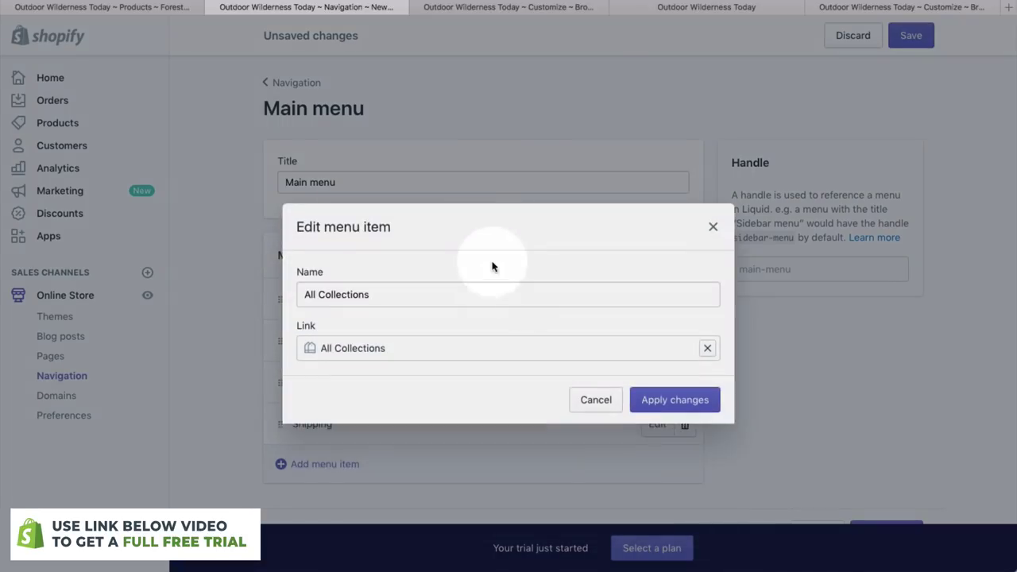
{"action": "double_click", "coordinate": [471, 294]}
{"action": "type", "text": "Our Produc"}
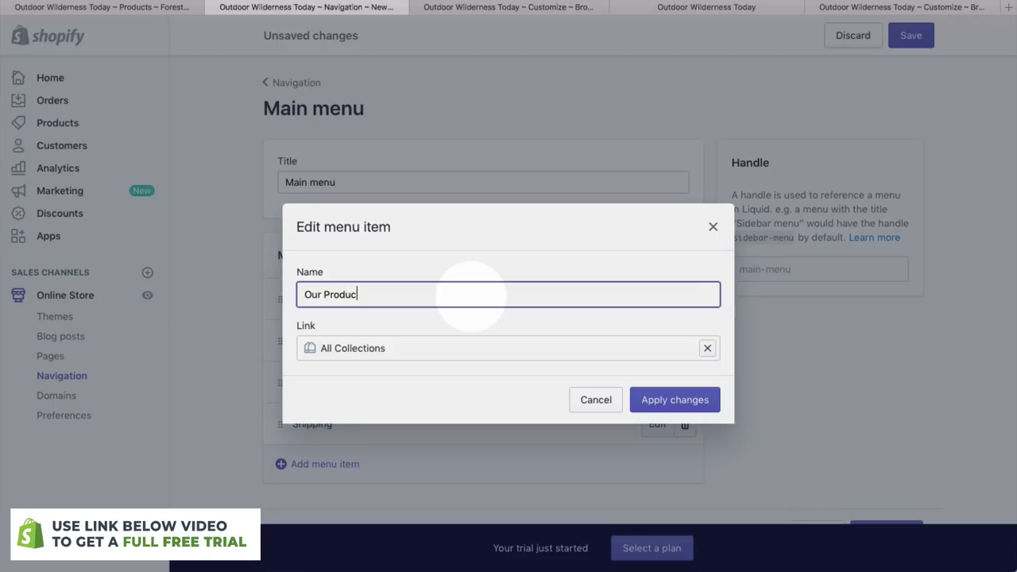
{"action": "type", "text": "ts"}
{"action": "left_click", "coordinate": [670, 399]}
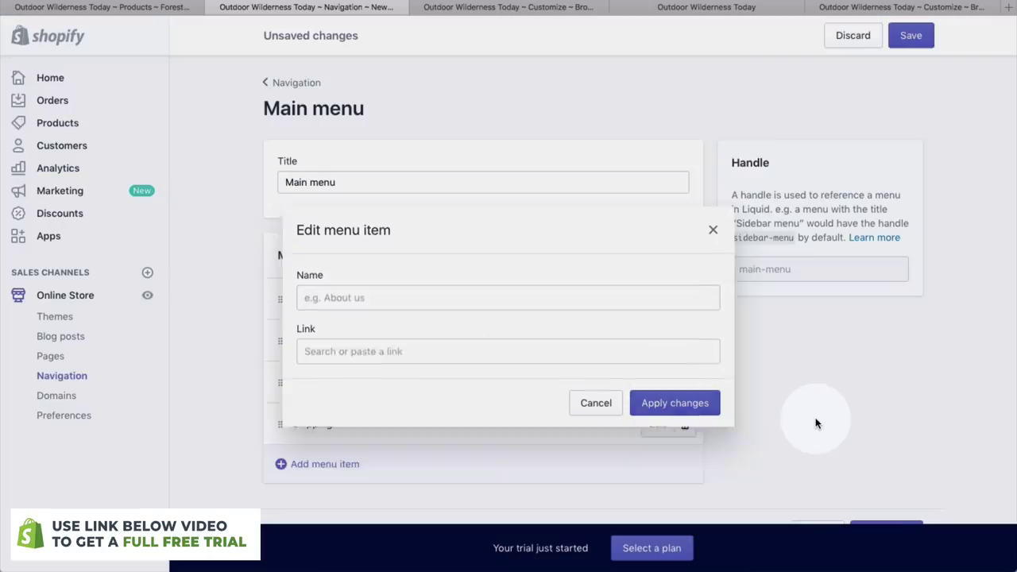
{"action": "scroll", "coordinate": [858, 445], "scroll_direction": "down", "scroll_amount": 2}
{"action": "left_click", "coordinate": [893, 488]}
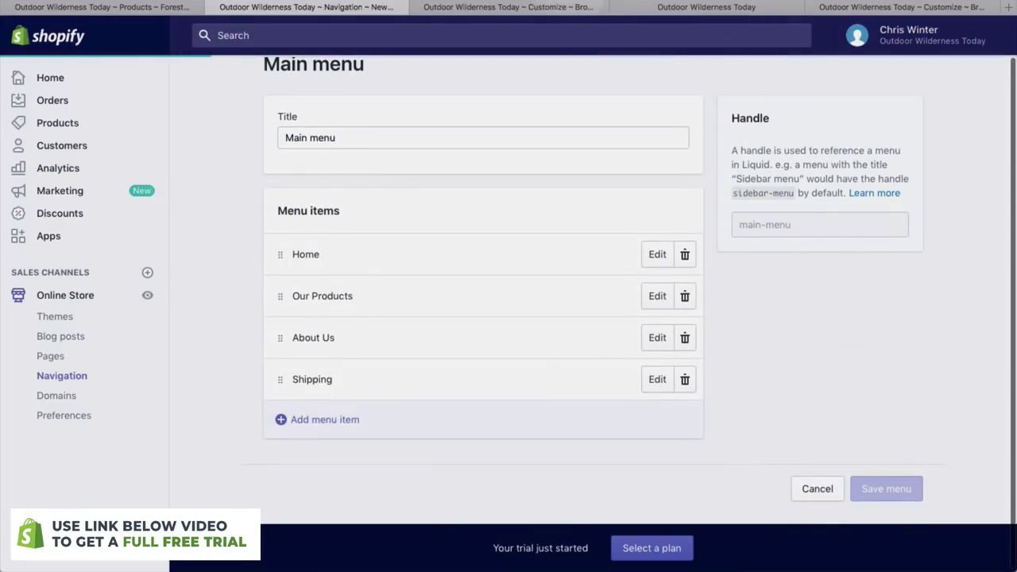
{"action": "left_click", "coordinate": [560, 9]}
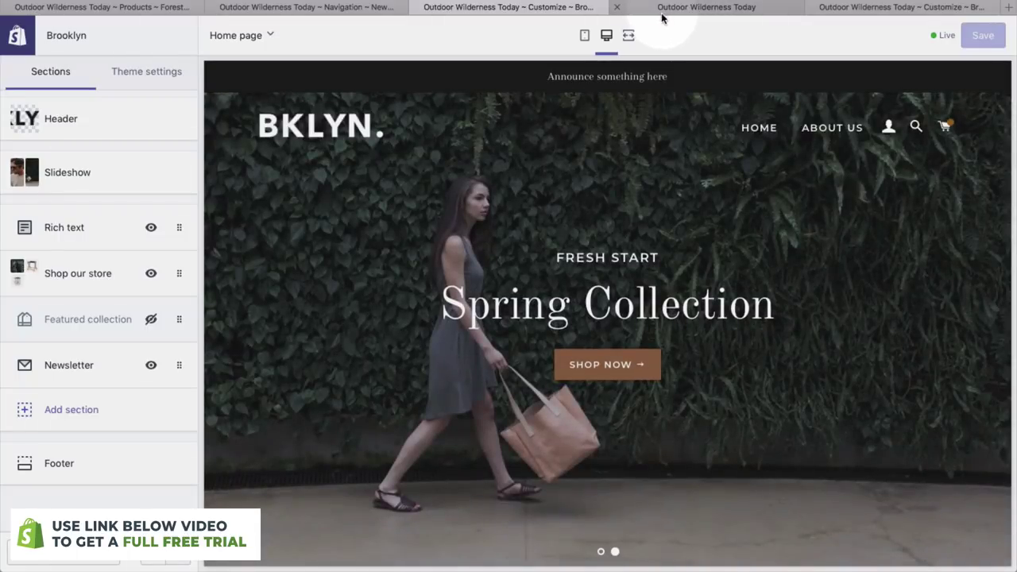
Step: In the reloaded preview, follow Our Products to the Mugs collection and the Stainless Steel Mug
{"action": "left_click", "coordinate": [700, 96]}
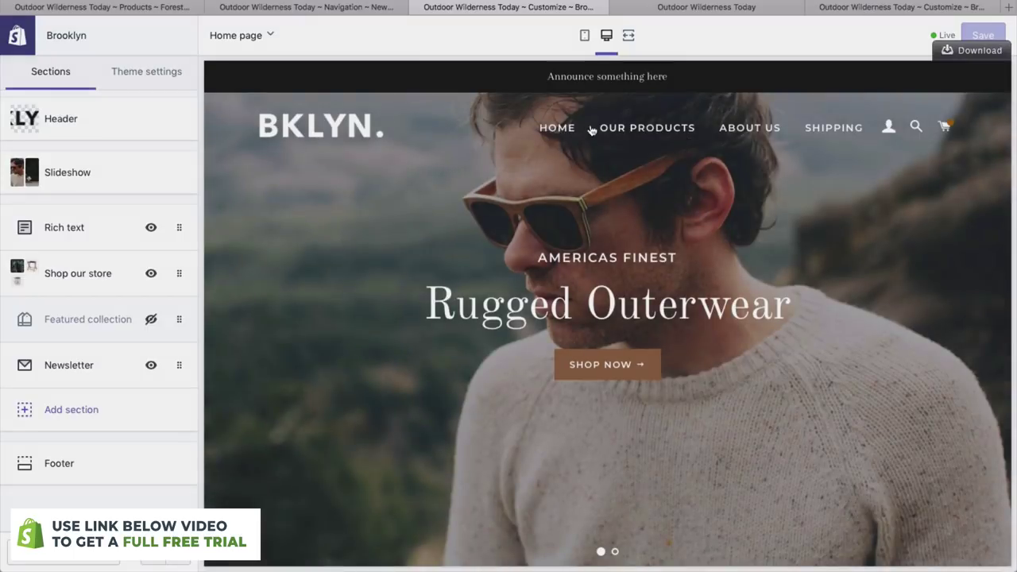
{"action": "left_click", "coordinate": [672, 131]}
{"action": "scroll", "coordinate": [595, 334], "scroll_direction": "down", "scroll_amount": 3}
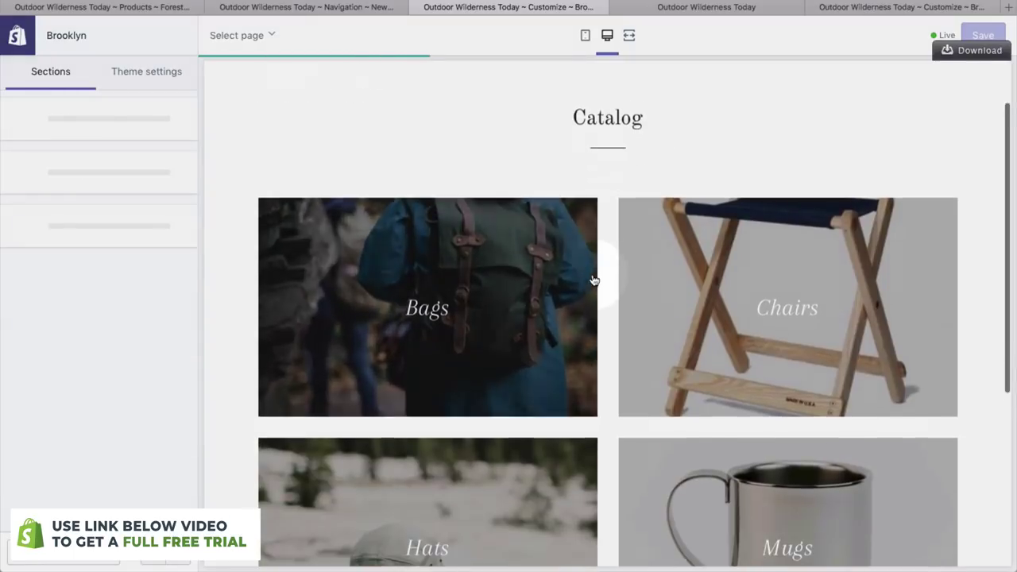
{"action": "scroll", "coordinate": [595, 380], "scroll_direction": "down", "scroll_amount": 2}
{"action": "scroll", "coordinate": [595, 379], "scroll_direction": "up", "scroll_amount": 3}
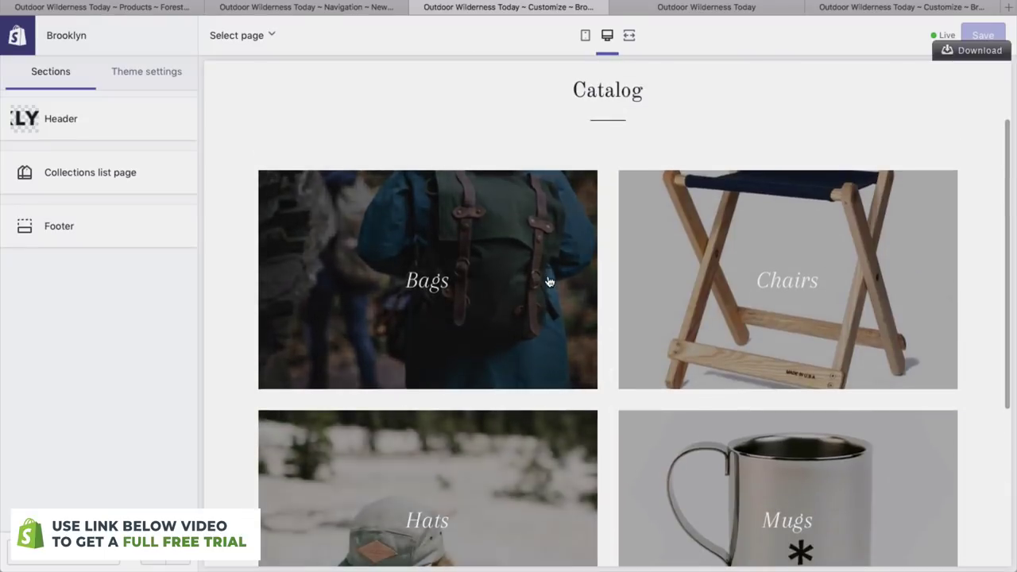
{"action": "left_click", "coordinate": [740, 481]}
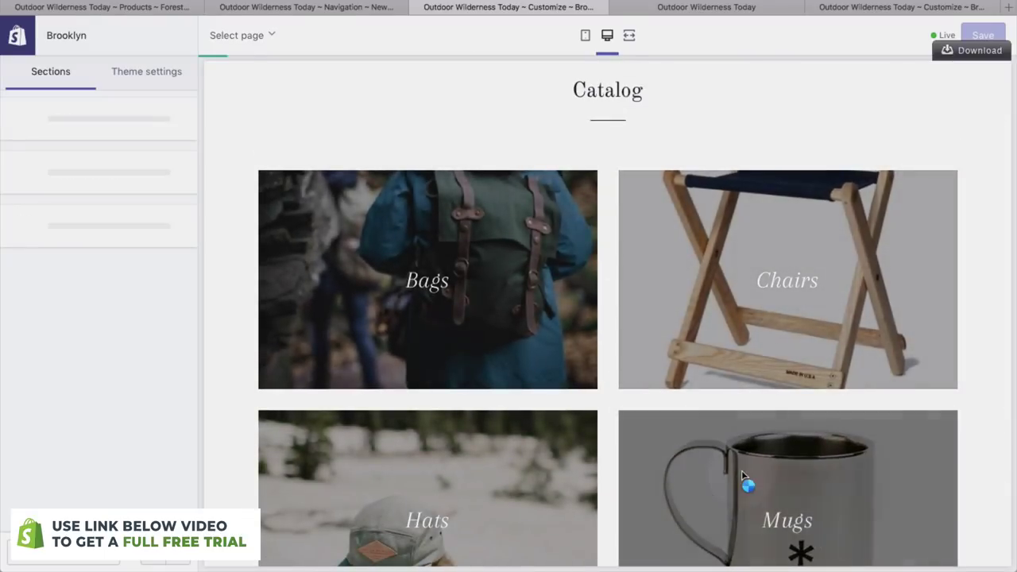
{"action": "scroll", "coordinate": [556, 345], "scroll_direction": "down", "scroll_amount": 5}
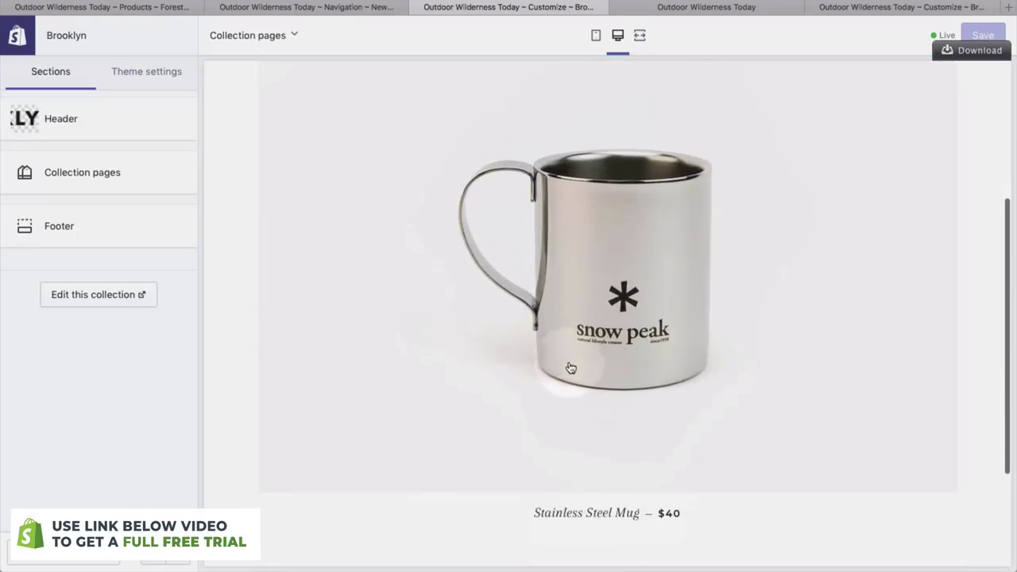
{"action": "left_click", "coordinate": [582, 347]}
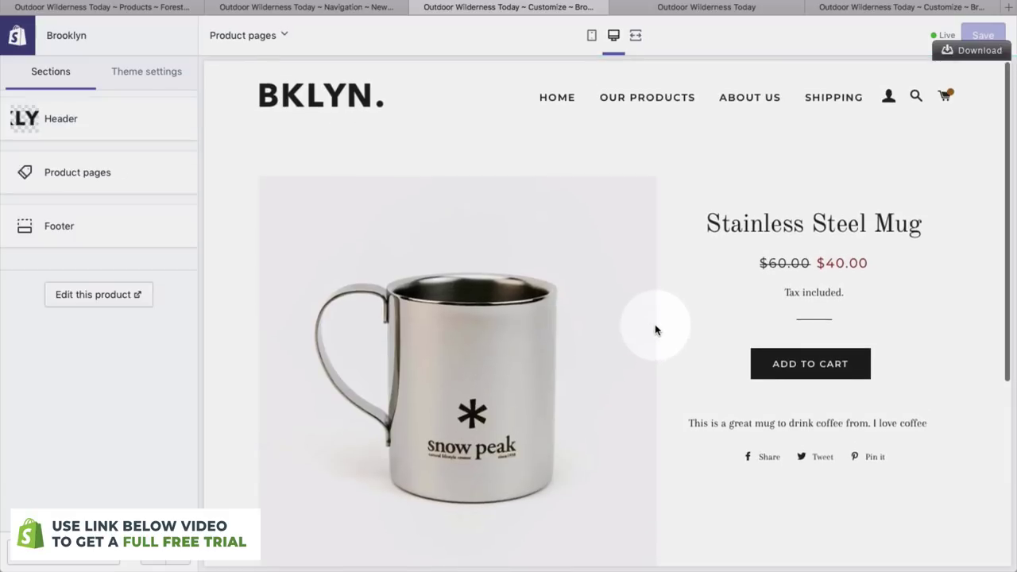
Step: Back in the Main menu, discard a new menu item form, then open the Pages list
{"action": "left_click", "coordinate": [384, 7]}
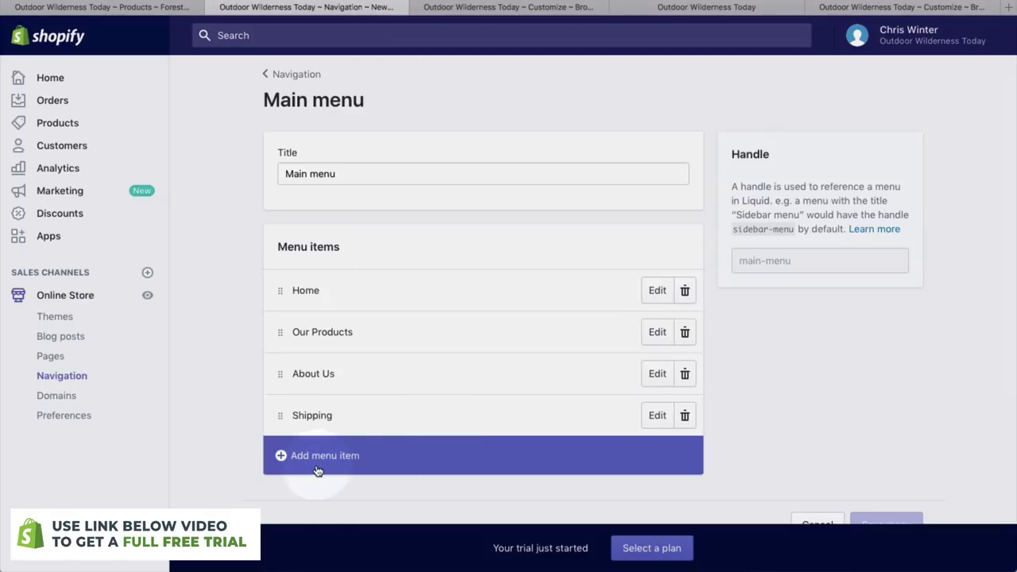
{"action": "left_click", "coordinate": [317, 468]}
{"action": "left_click", "coordinate": [354, 294]}
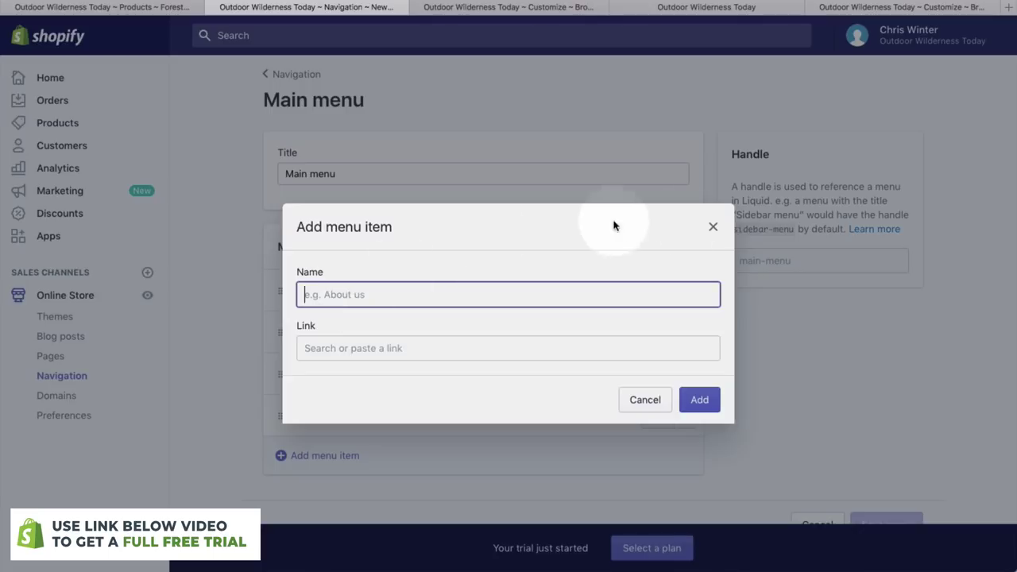
{"action": "left_click", "coordinate": [713, 226]}
{"action": "left_click", "coordinate": [49, 357]}
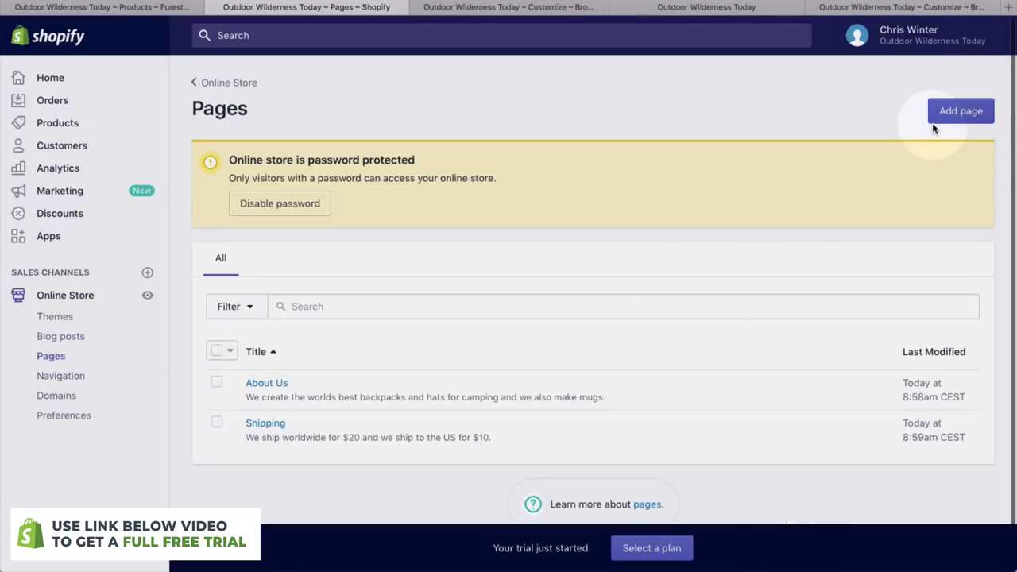
Step: Save a new 'Contact Us' page with the page.contact template and no body text
{"action": "left_click", "coordinate": [953, 115]}
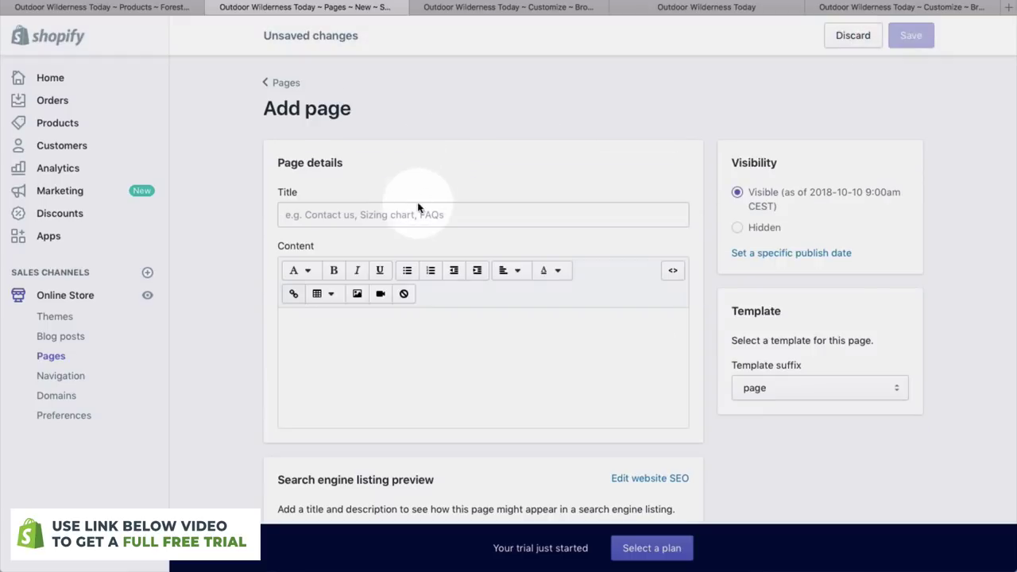
{"action": "left_click", "coordinate": [407, 211]}
{"action": "type", "text": "Contact Us"}
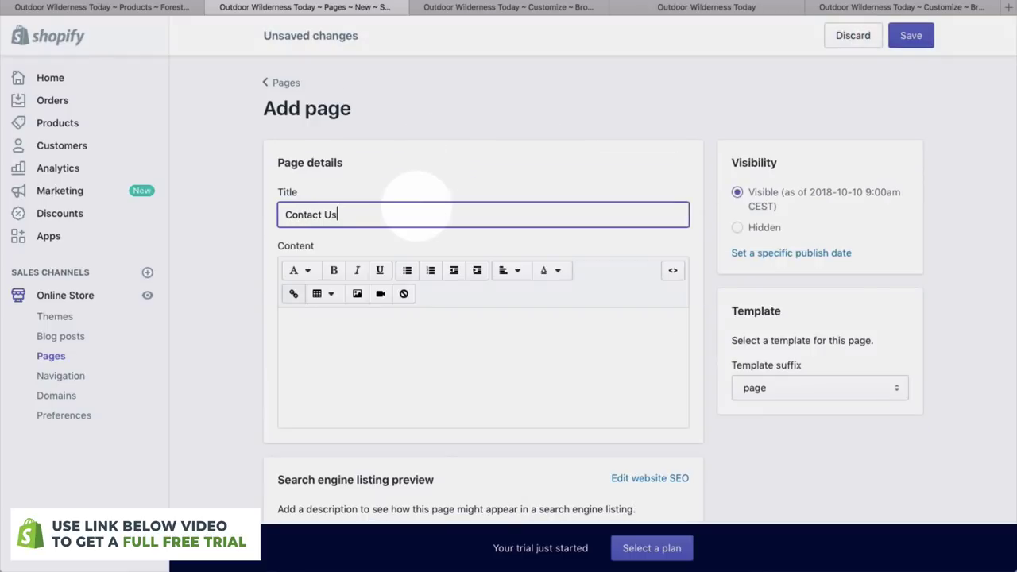
{"action": "scroll", "coordinate": [826, 317], "scroll_direction": "down", "scroll_amount": 1}
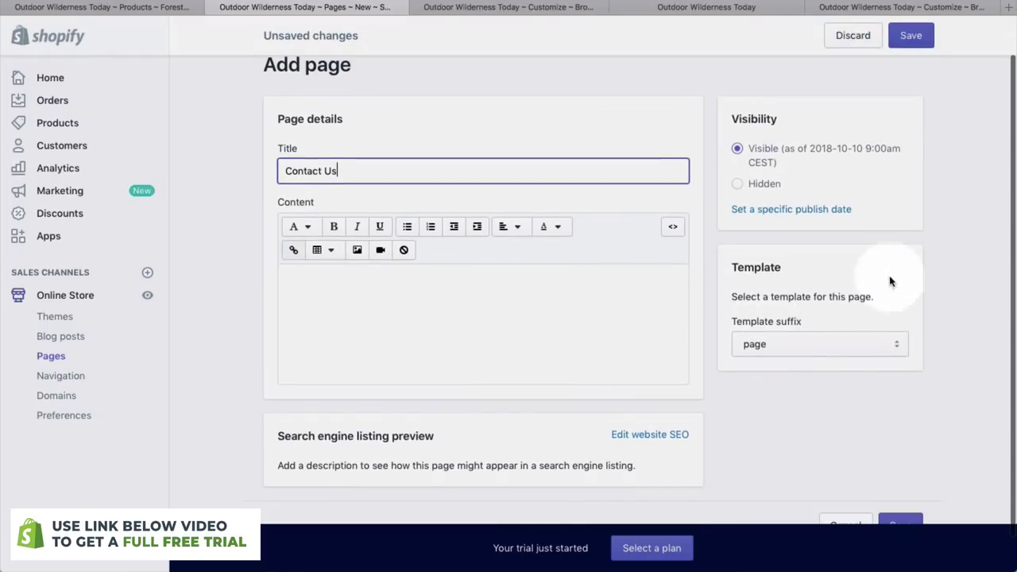
{"action": "left_click", "coordinate": [828, 350]}
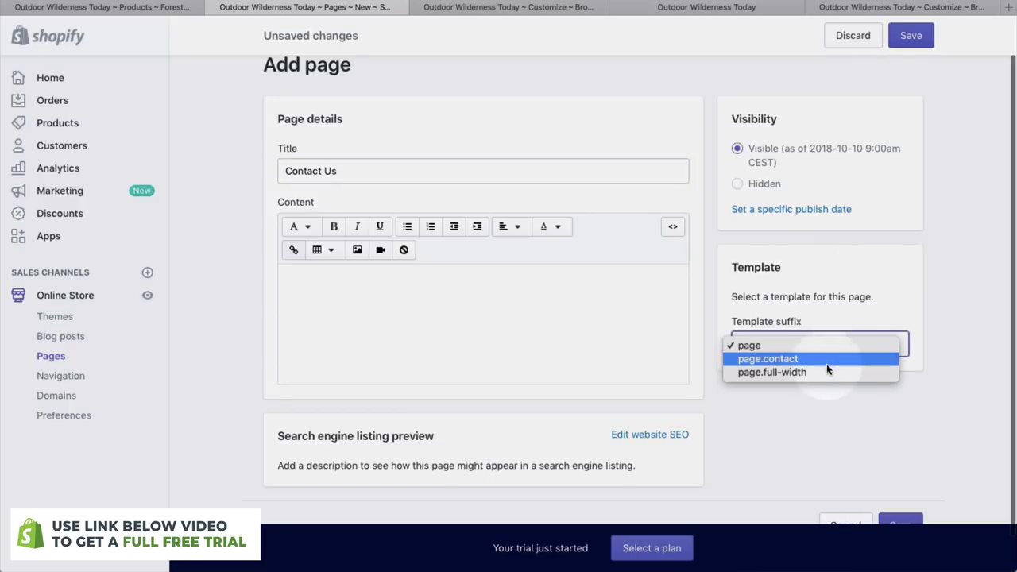
{"action": "left_click", "coordinate": [827, 360]}
{"action": "left_click", "coordinate": [574, 340]}
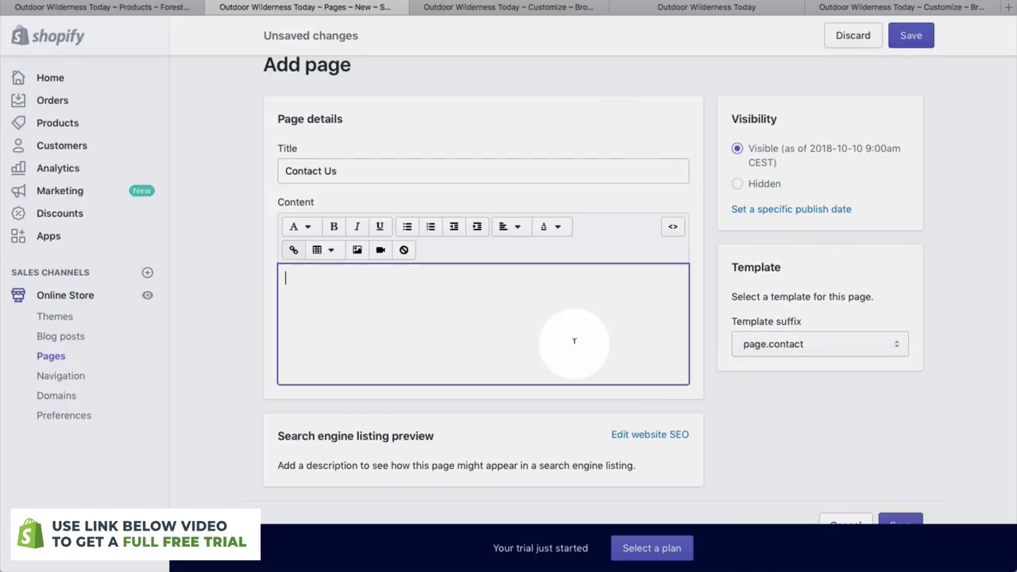
{"action": "scroll", "coordinate": [574, 340], "scroll_direction": "up", "scroll_amount": 1}
{"action": "scroll", "coordinate": [849, 359], "scroll_direction": "down", "scroll_amount": 2}
{"action": "left_click", "coordinate": [900, 485]}
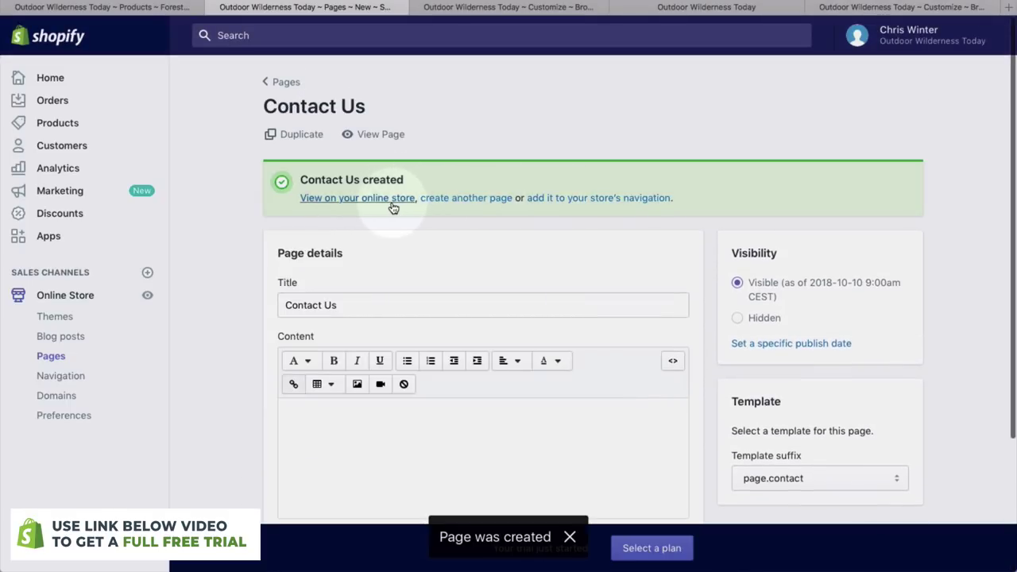
{"action": "left_click", "coordinate": [381, 135]}
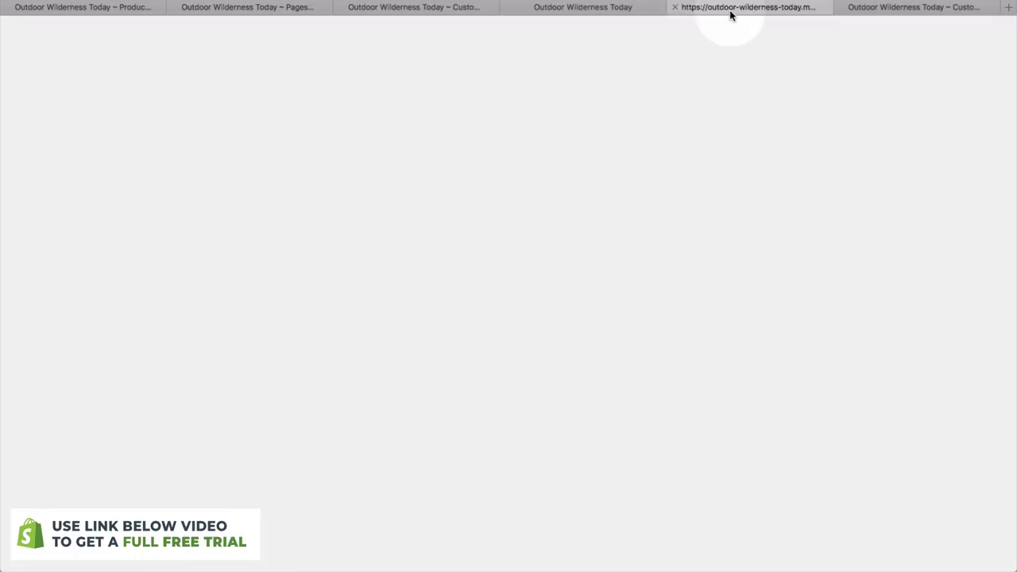
{"action": "left_click_drag", "start_coordinate": [730, 11], "coordinate": [421, 24]}
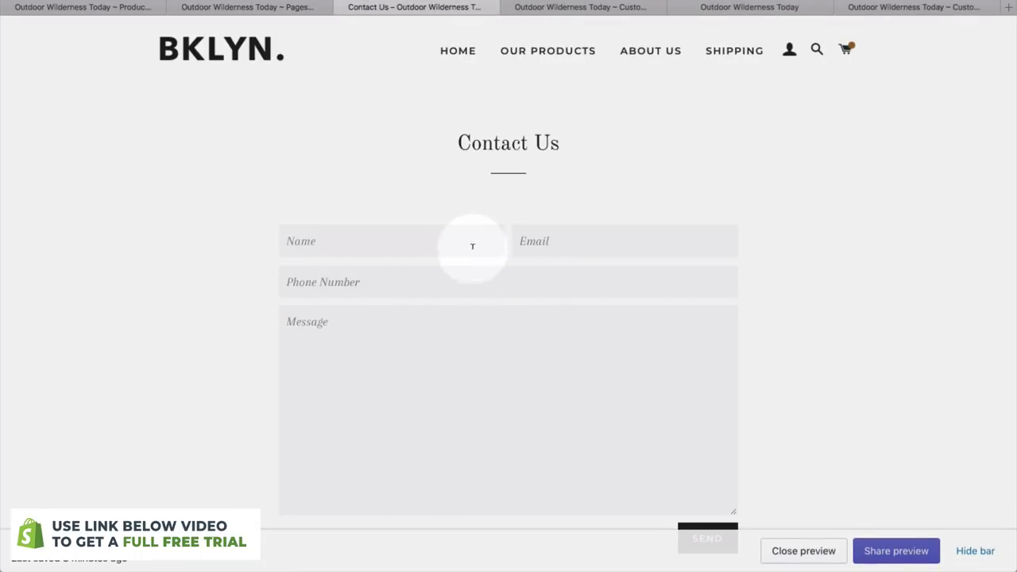
{"action": "left_click", "coordinate": [579, 237]}
{"action": "left_click", "coordinate": [377, 241]}
{"action": "scroll", "coordinate": [486, 388], "scroll_direction": "down", "scroll_amount": 4}
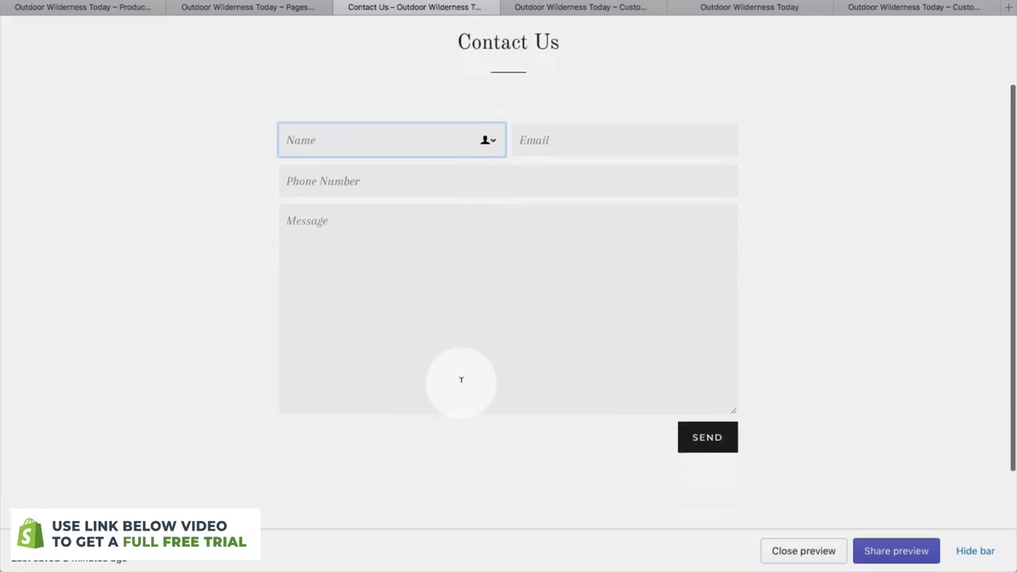
{"action": "left_click", "coordinate": [213, 7]}
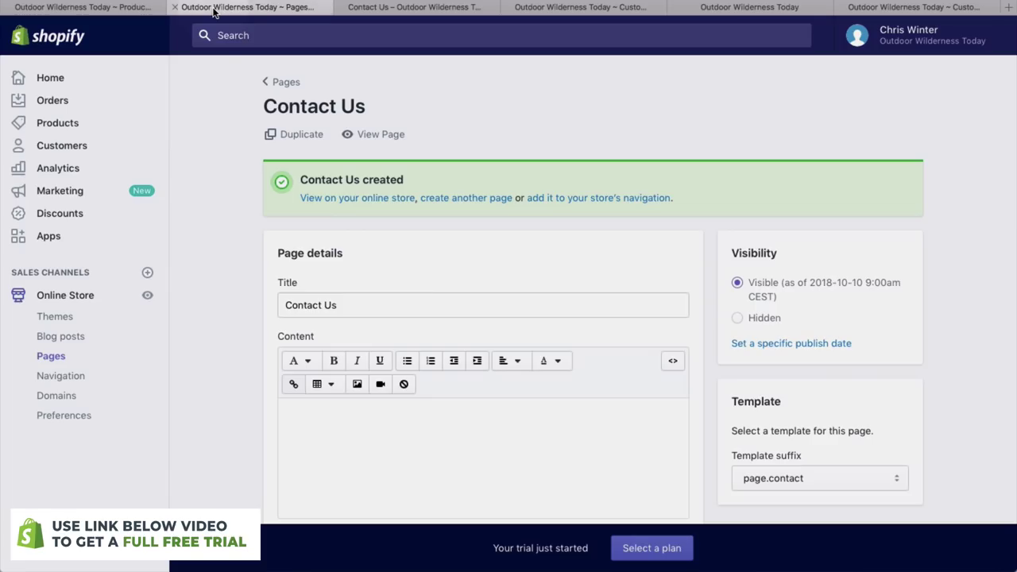
Step: Add a fifth Main menu item linking to Pages > Contact Us and save the menu
{"action": "left_click", "coordinate": [61, 375]}
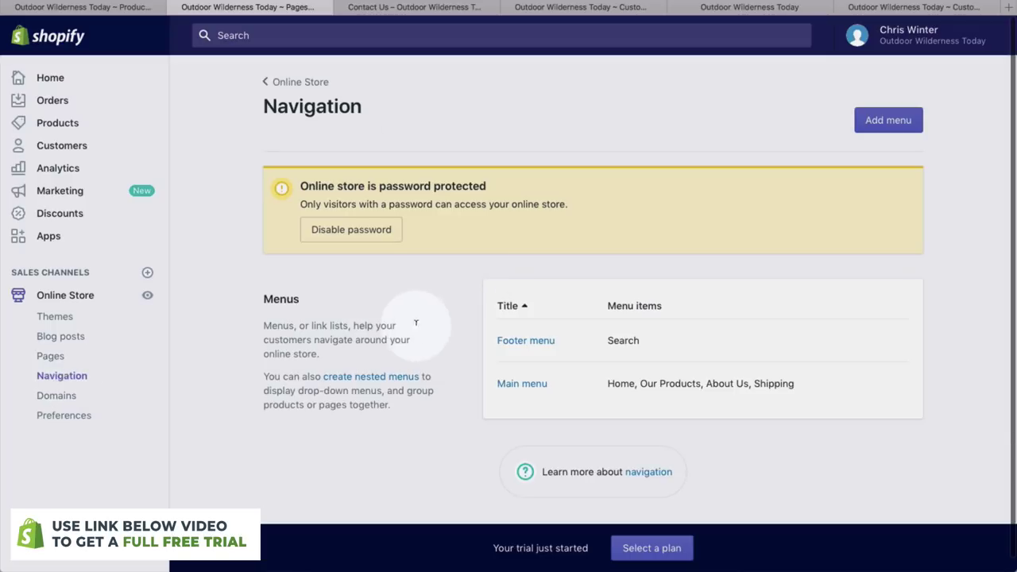
{"action": "left_click", "coordinate": [522, 384]}
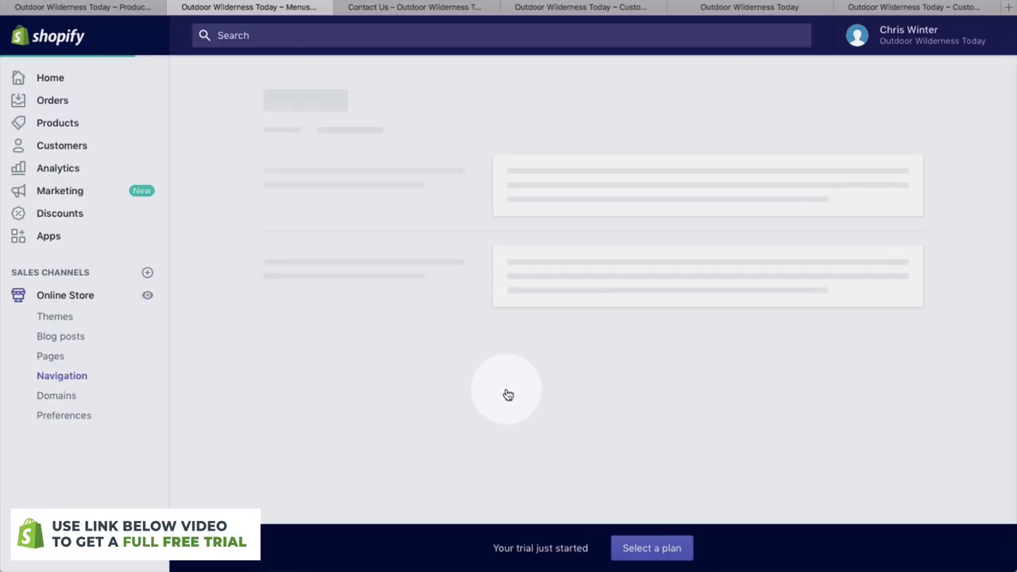
{"action": "left_click", "coordinate": [341, 464]}
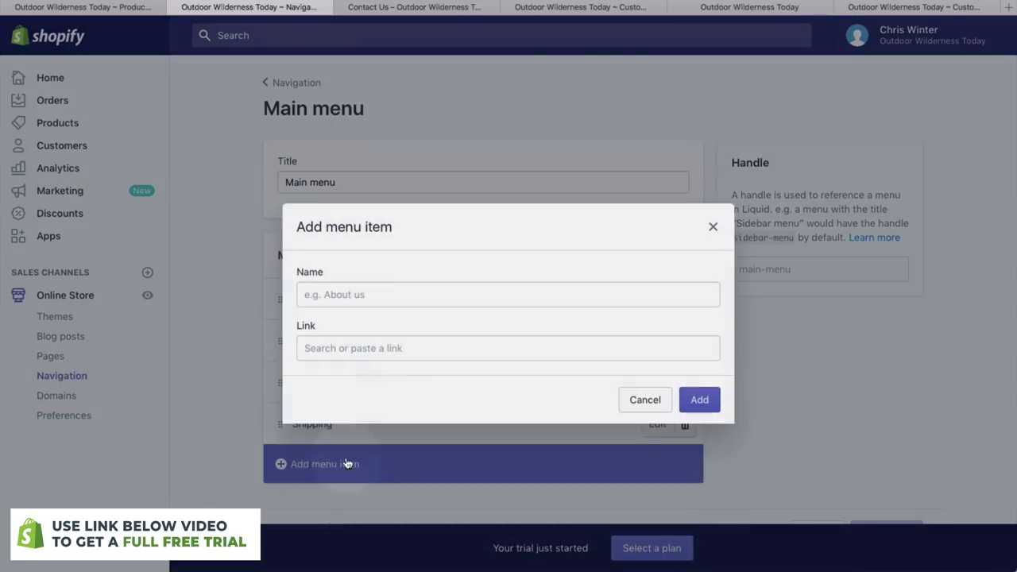
{"action": "left_click", "coordinate": [353, 349]}
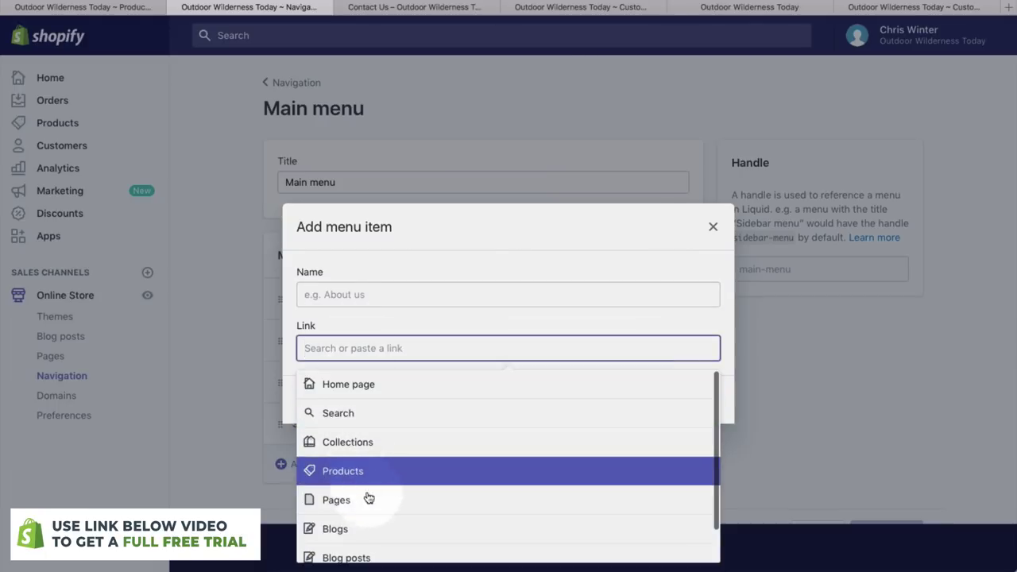
{"action": "left_click", "coordinate": [367, 494]}
{"action": "left_click", "coordinate": [357, 442]}
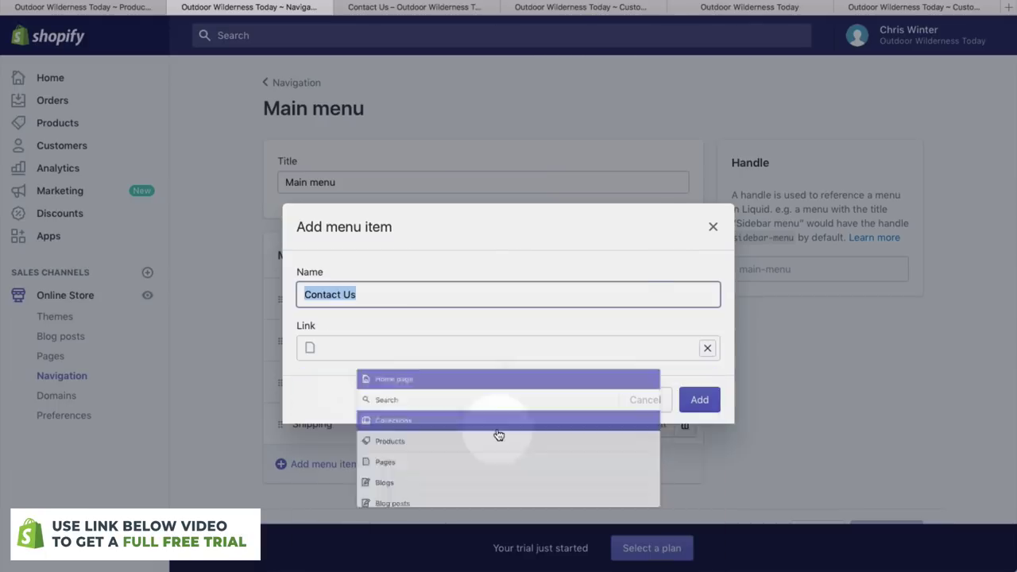
{"action": "left_click", "coordinate": [699, 399]}
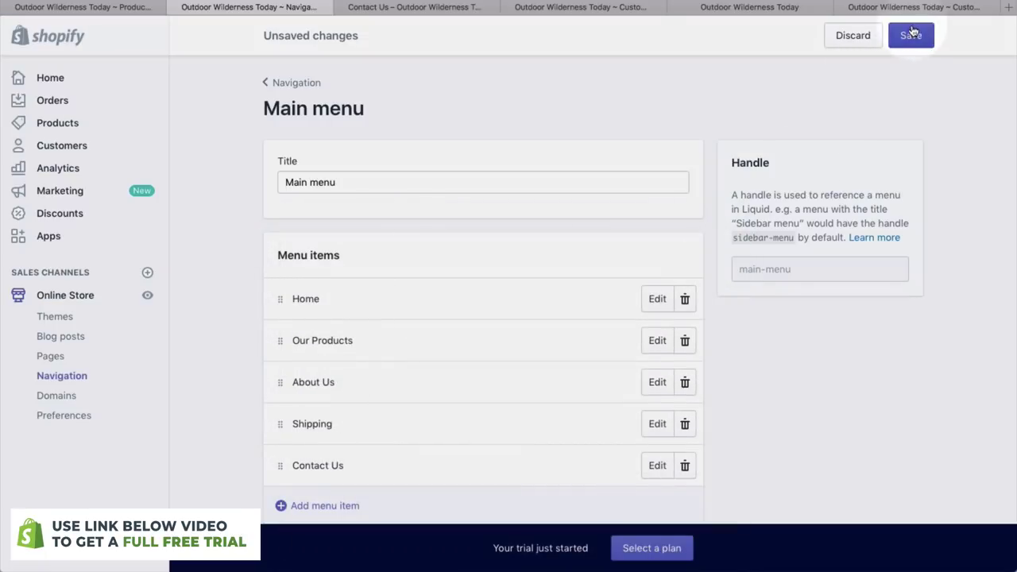
{"action": "left_click", "coordinate": [911, 35]}
{"action": "left_click", "coordinate": [693, 10]}
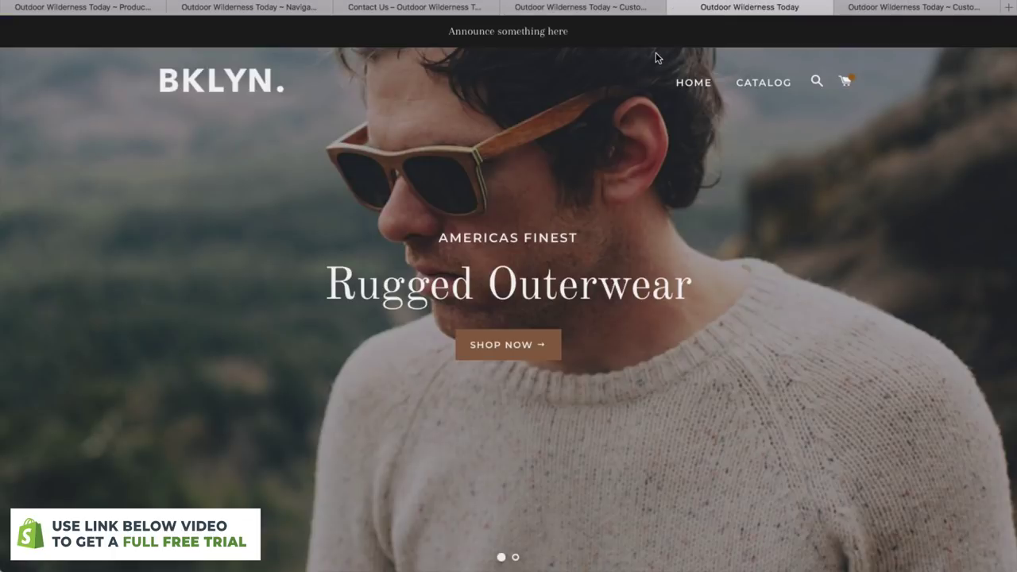
{"action": "key", "text": "super+r"}
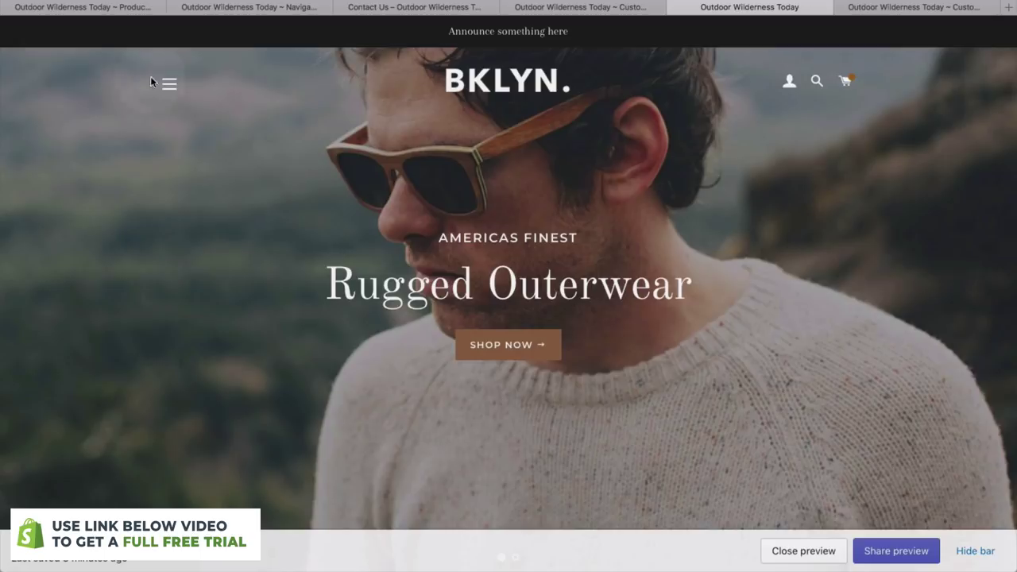
{"action": "left_click", "coordinate": [170, 86]}
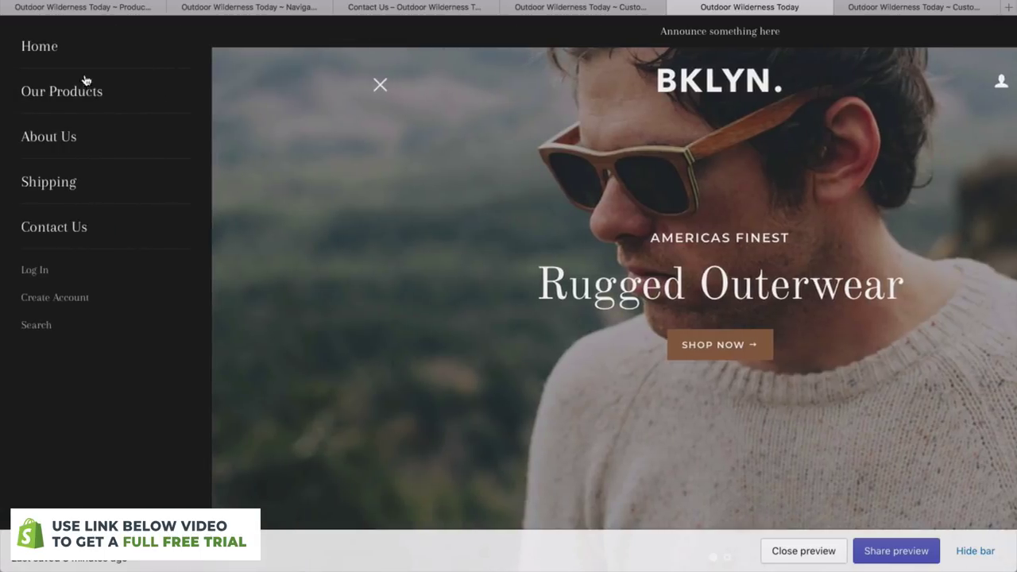
{"action": "left_click", "coordinate": [378, 84]}
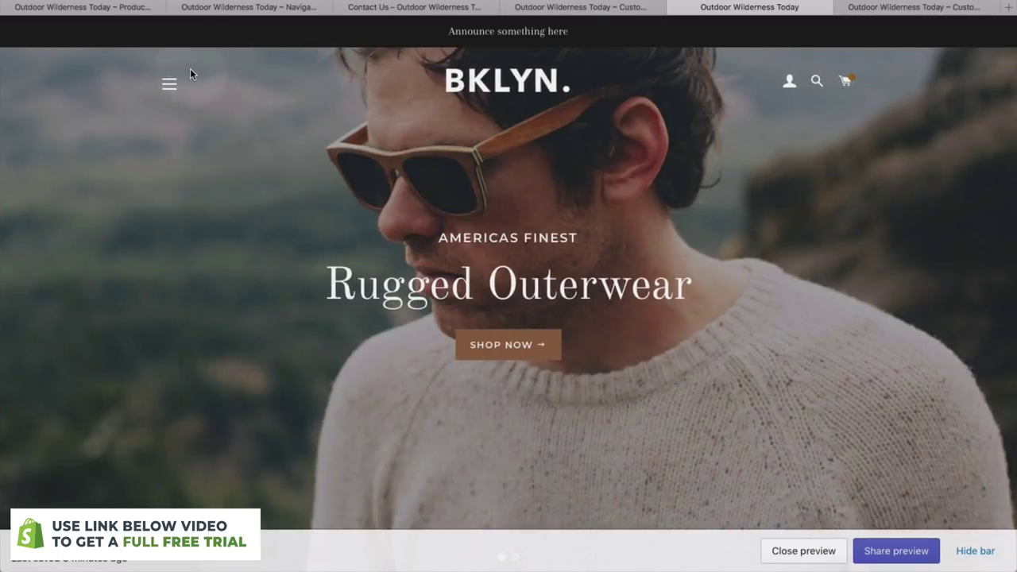
{"action": "left_click", "coordinate": [168, 86]}
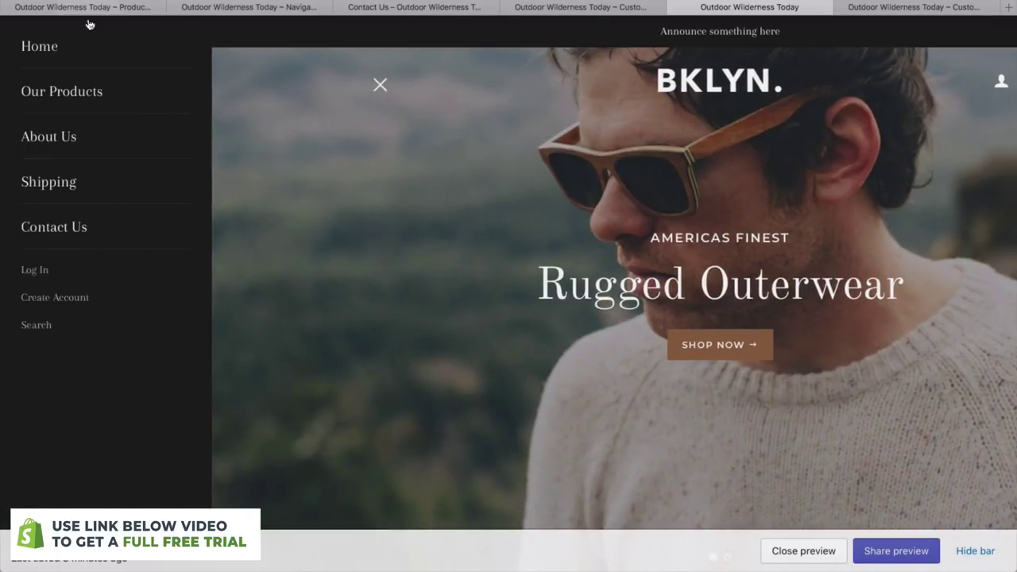
{"action": "left_click", "coordinate": [379, 85]}
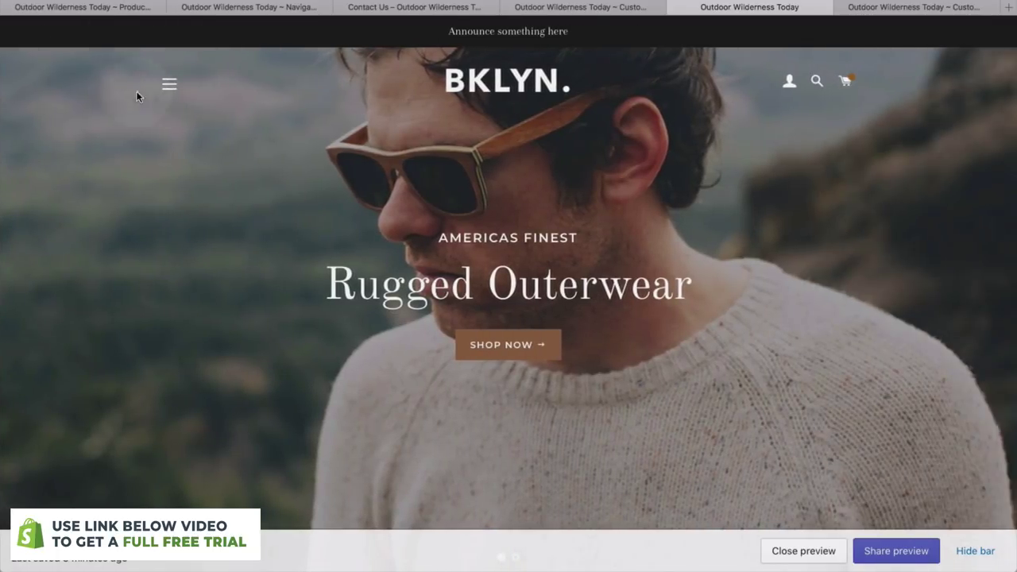
{"action": "left_click", "coordinate": [610, 6]}
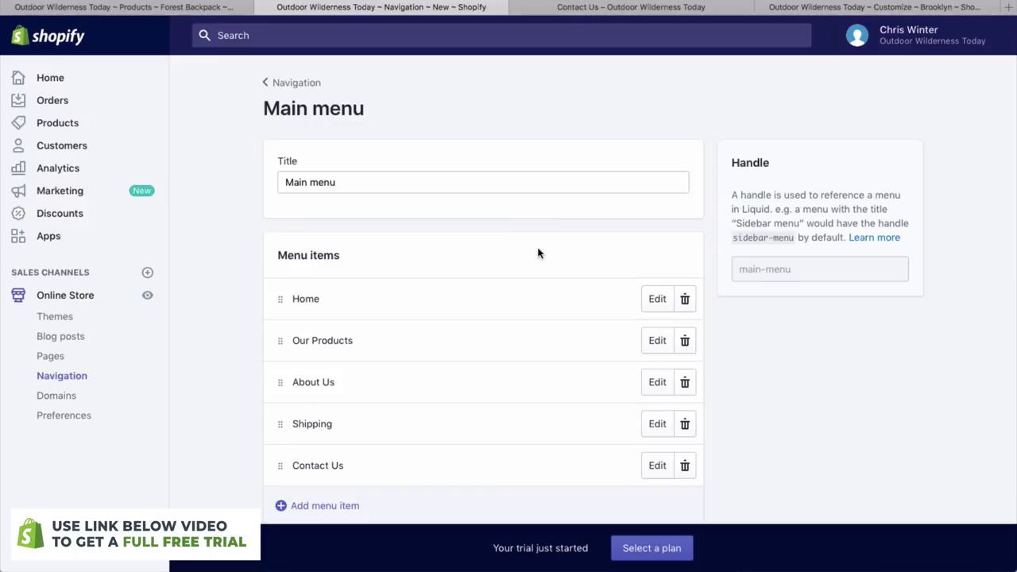
{"action": "scroll", "coordinate": [538, 252], "scroll_direction": "down", "scroll_amount": 1}
Step: Open the store's Domains settings and look over the primary domain name
{"action": "left_click", "coordinate": [68, 392]}
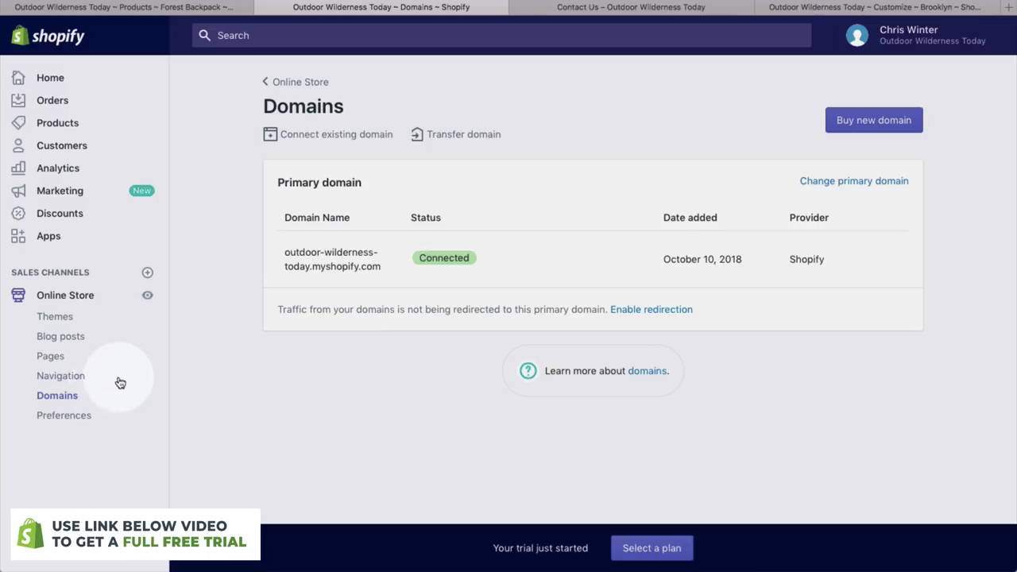
{"action": "left_click_drag", "start_coordinate": [375, 266], "coordinate": [287, 249]}
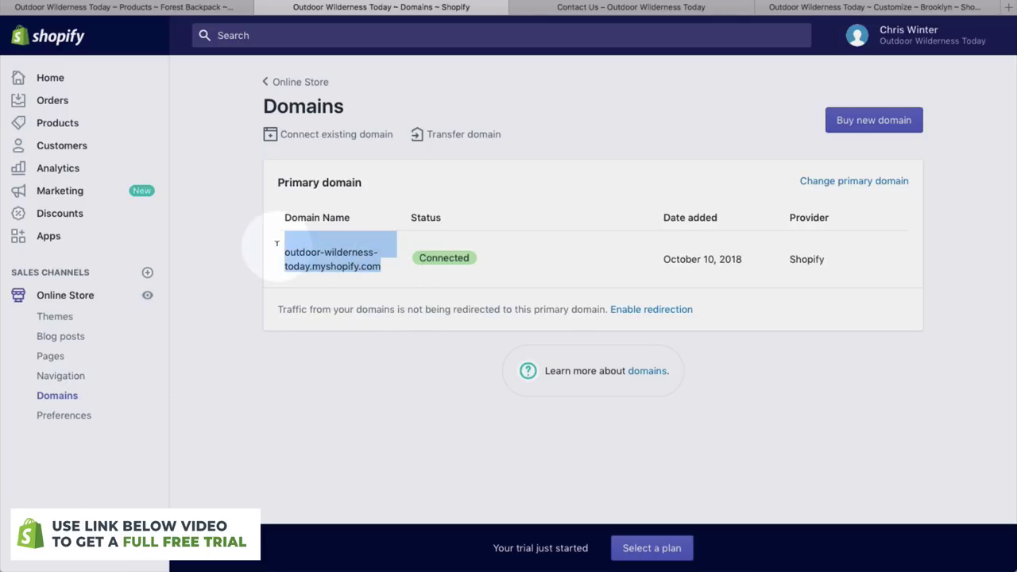
{"action": "left_click", "coordinate": [293, 246]}
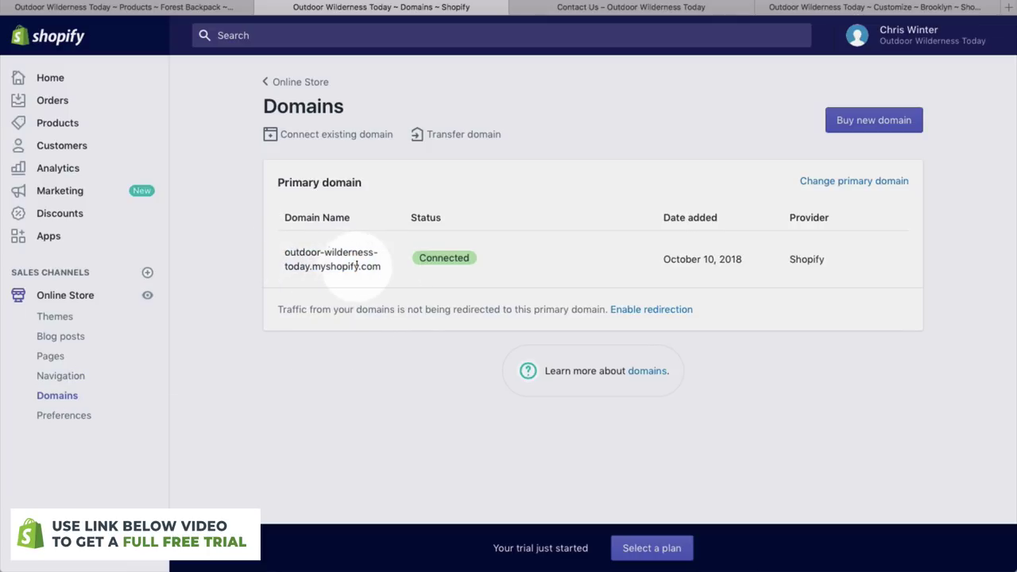
{"action": "left_click_drag", "start_coordinate": [381, 266], "coordinate": [284, 249]}
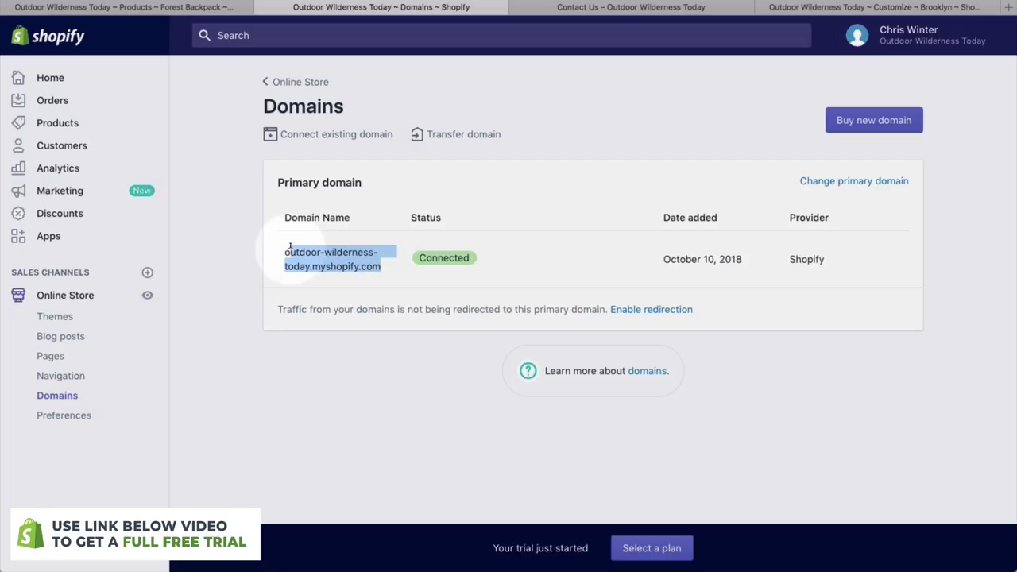
{"action": "double_click", "coordinate": [286, 252]}
{"action": "left_click", "coordinate": [325, 258]}
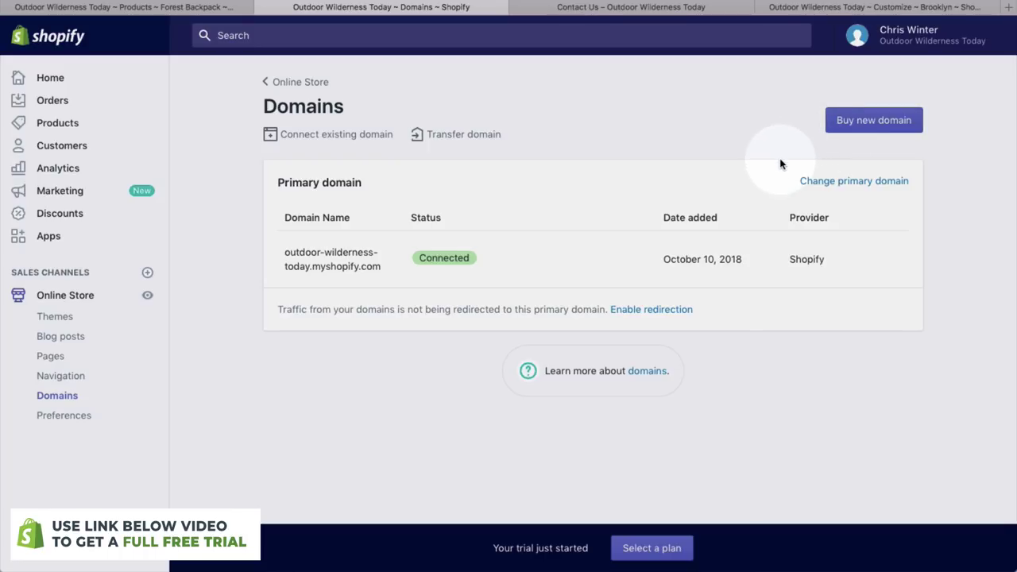
Step: Look up the price of outdoorwildernesstoday.com under Buy new domain, then return to Domains
{"action": "left_click", "coordinate": [844, 119]}
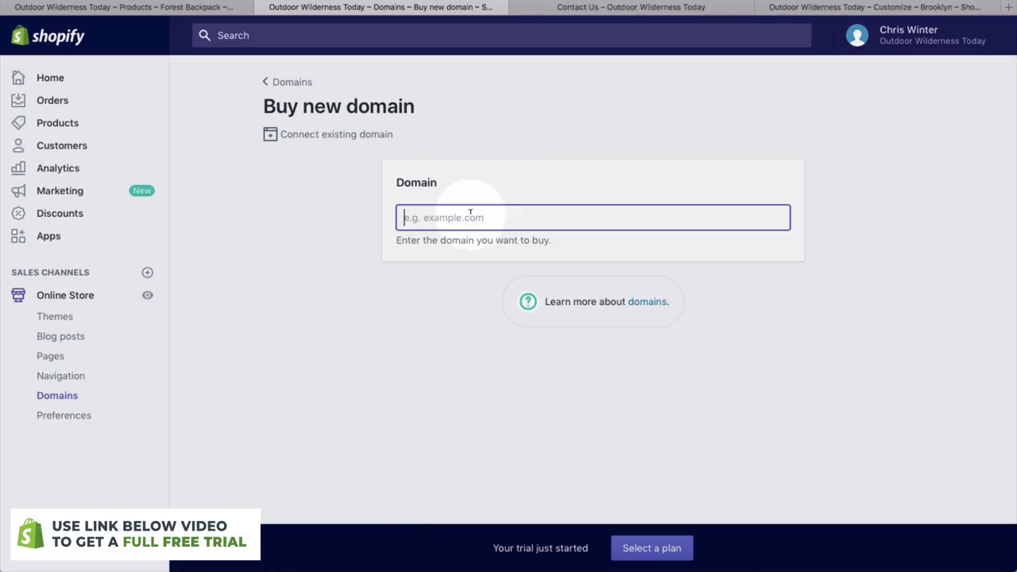
{"action": "type", "text": "outdoorwildenre"}
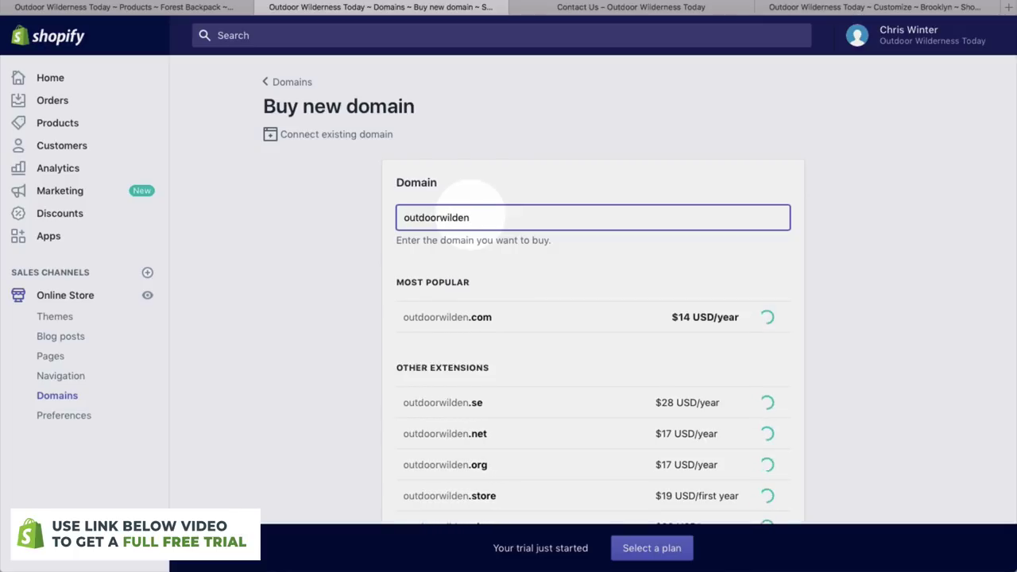
{"action": "key", "text": "BackSpace"}
{"action": "type", "text": "rnesstod"}
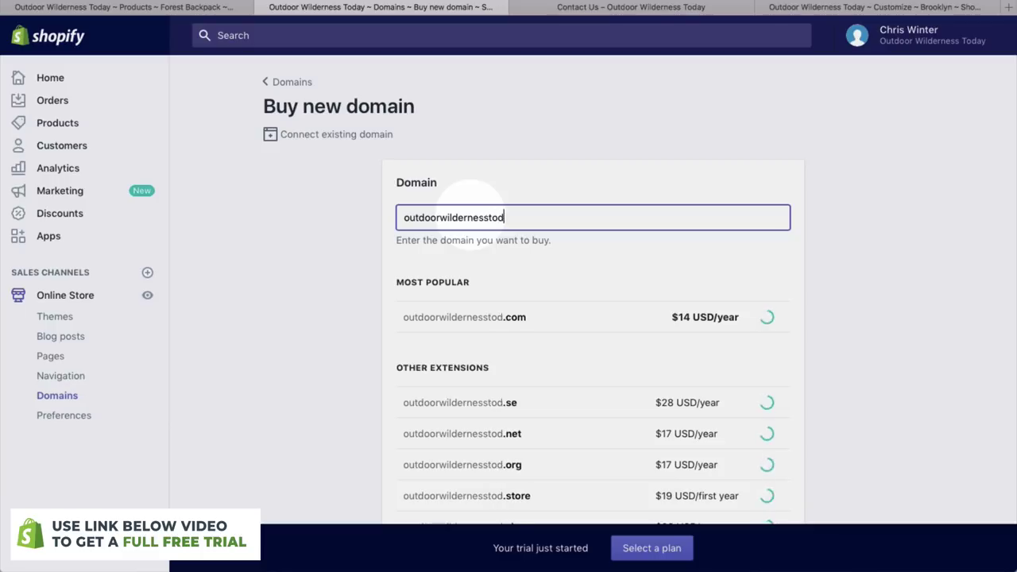
{"action": "type", "text": "ay.com"}
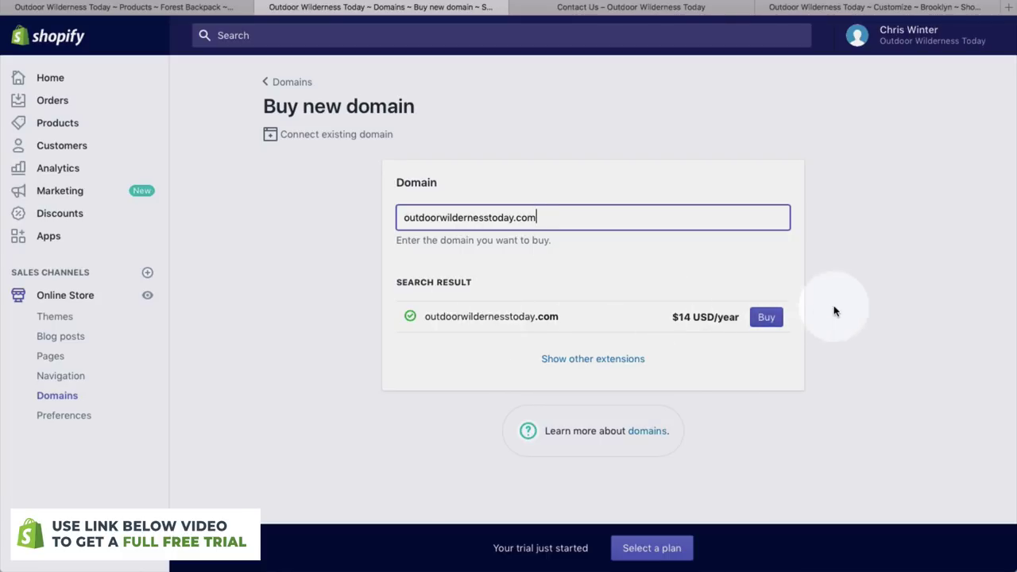
{"action": "left_click", "coordinate": [588, 320]}
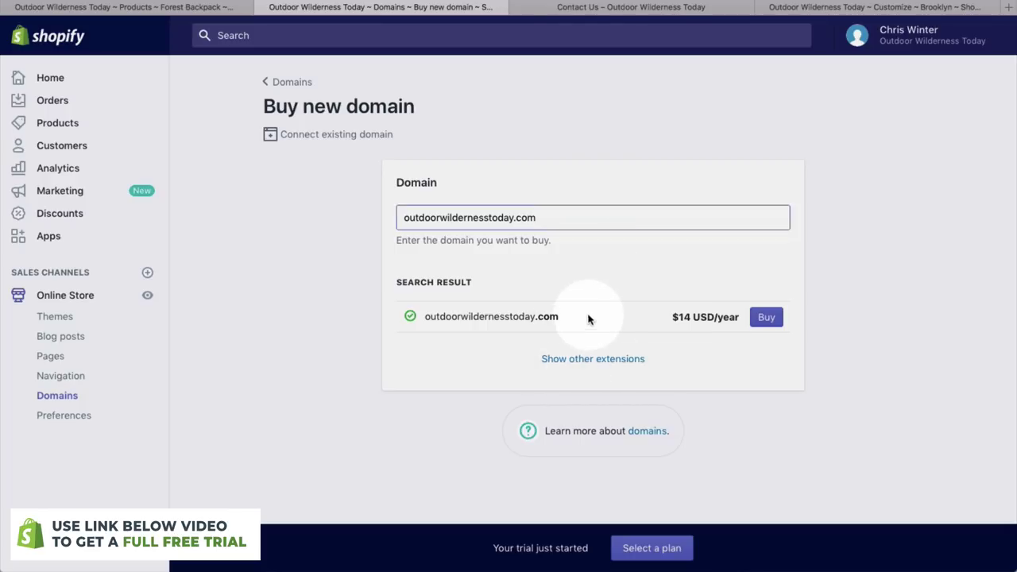
{"action": "left_click_drag", "start_coordinate": [588, 319], "coordinate": [417, 314]}
{"action": "left_click", "coordinate": [422, 315]}
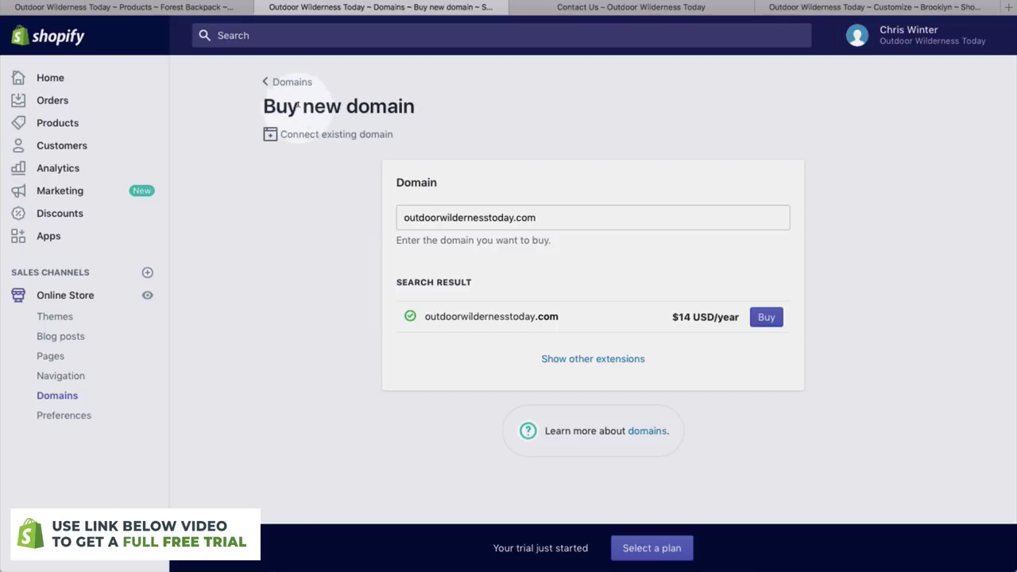
{"action": "left_click", "coordinate": [286, 85]}
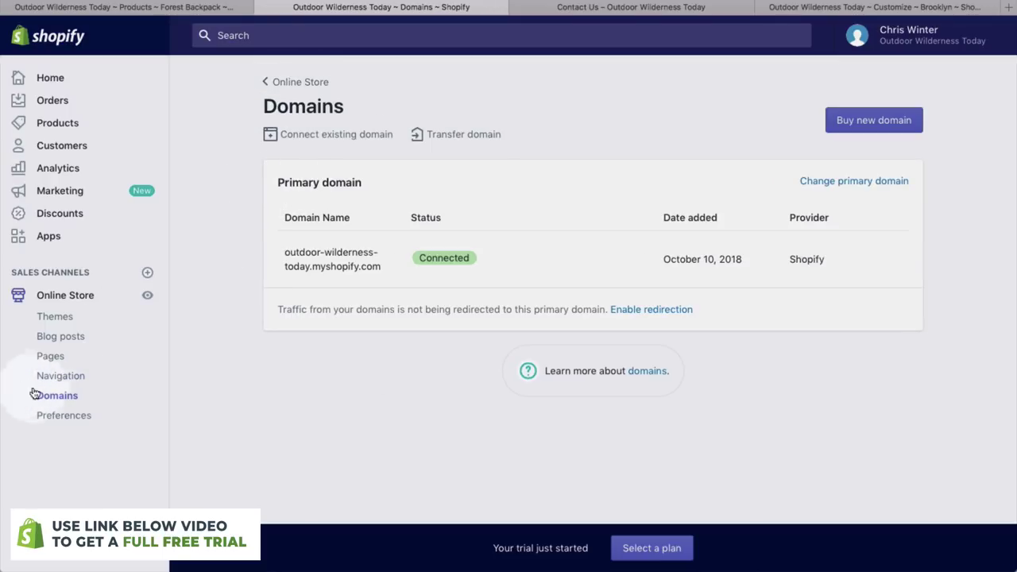
Step: In Preferences, enter the homepage title 'Outdoor Wilderness Today Online Store'
{"action": "left_click", "coordinate": [83, 415]}
{"action": "scroll", "coordinate": [370, 273], "scroll_direction": "down", "scroll_amount": 1}
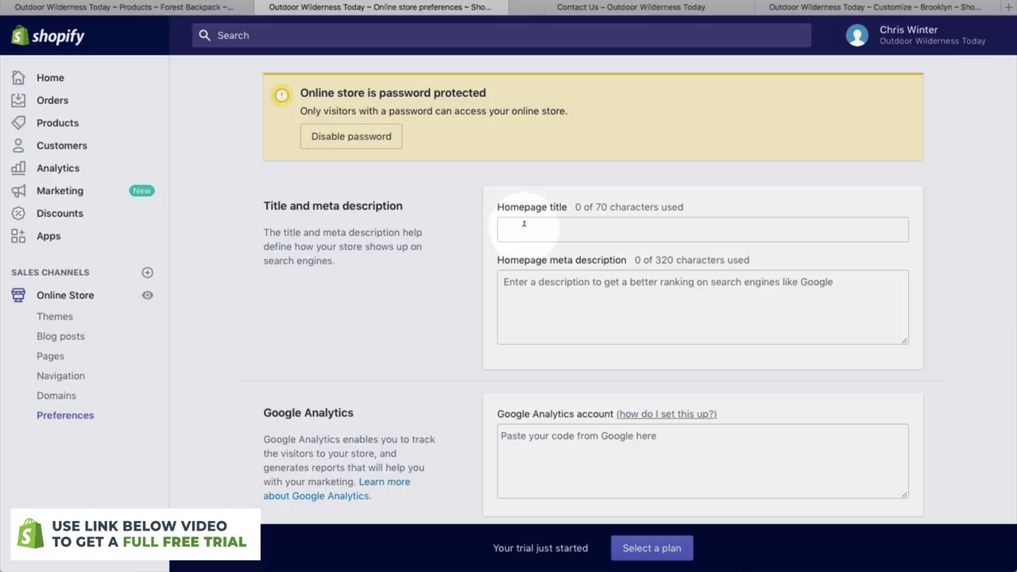
{"action": "scroll", "coordinate": [523, 223], "scroll_direction": "up", "scroll_amount": 2}
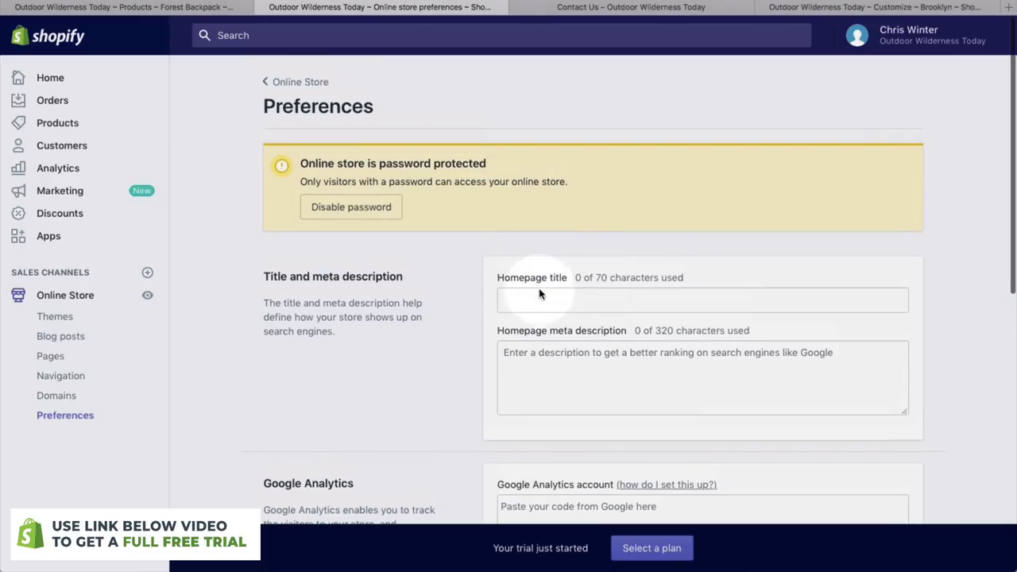
{"action": "left_click", "coordinate": [539, 295]}
{"action": "type", "text": "T"}
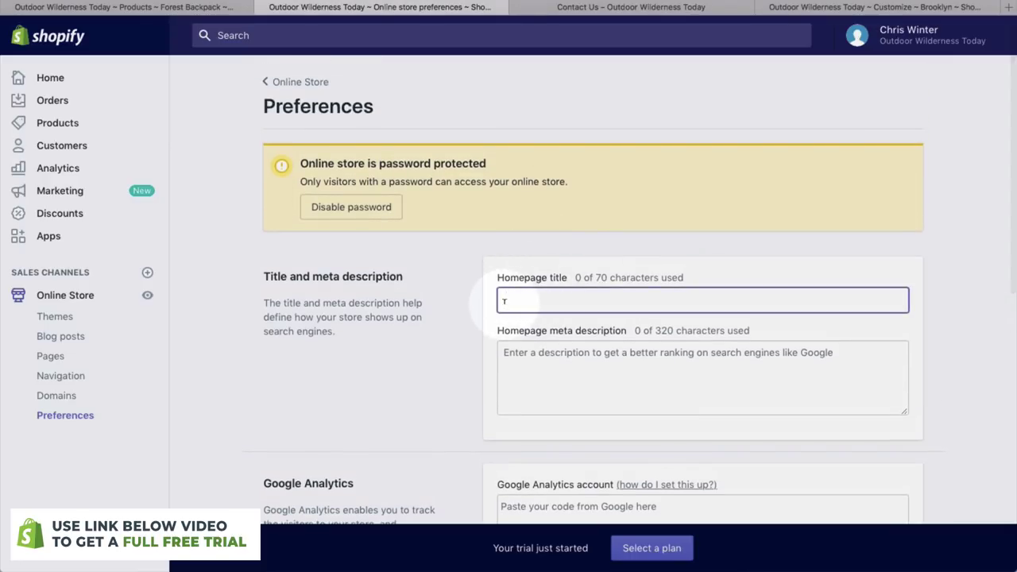
{"action": "key", "text": "BackSpace"}
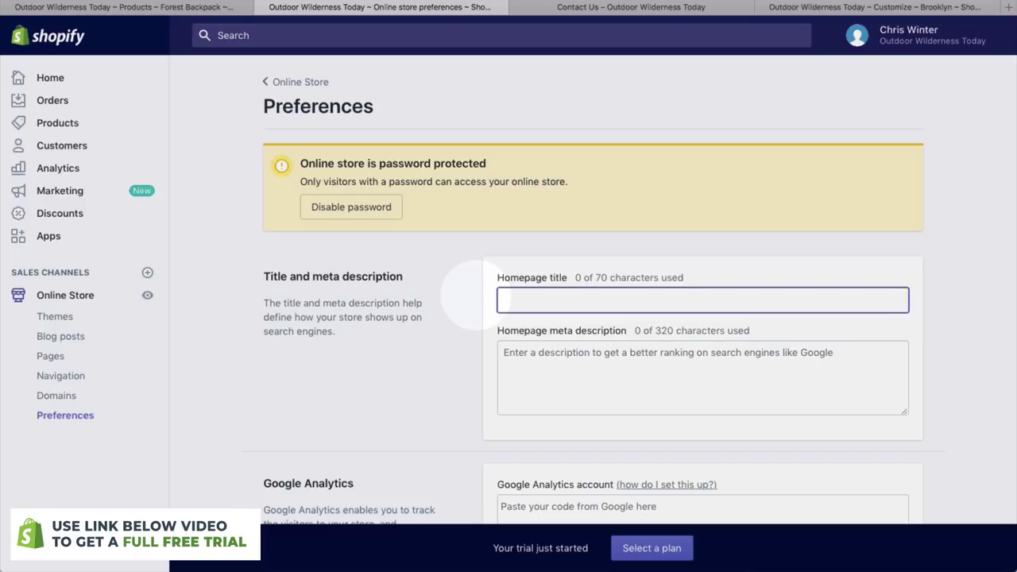
{"action": "type", "text": "Outdoor Wilderness Today Online Store"}
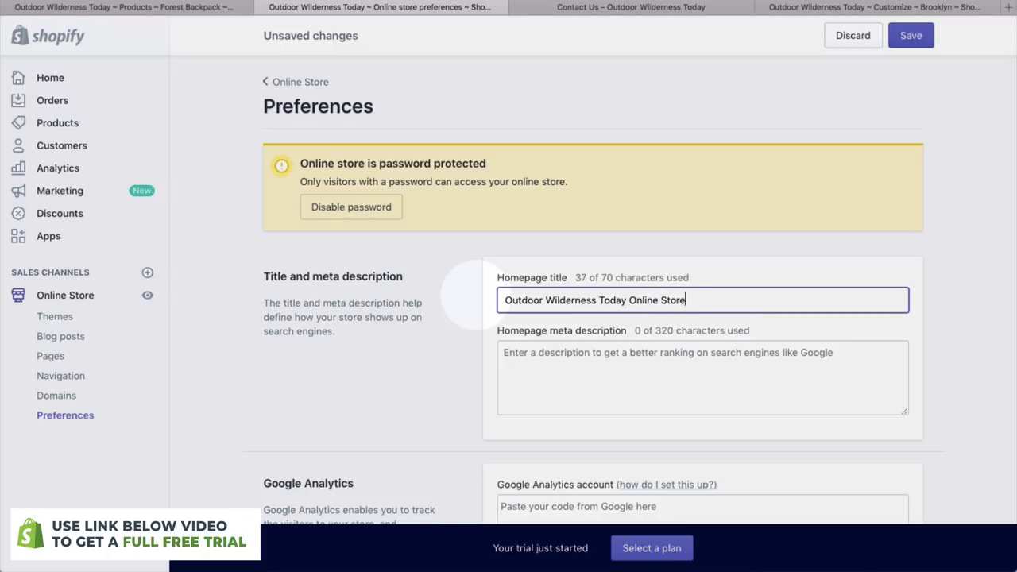
Step: Write a camping-gear homepage meta description ending 'We make mugs hats and bags.'
{"action": "key", "text": "Tab"}
{"action": "type", "text": "W"}
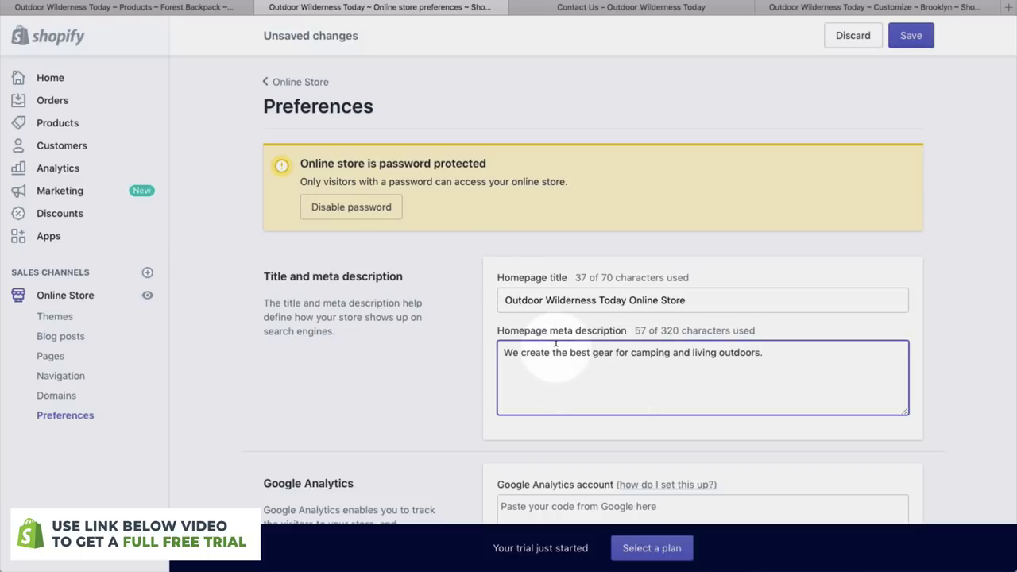
{"action": "scroll", "coordinate": [545, 370], "scroll_direction": "down", "scroll_amount": 2}
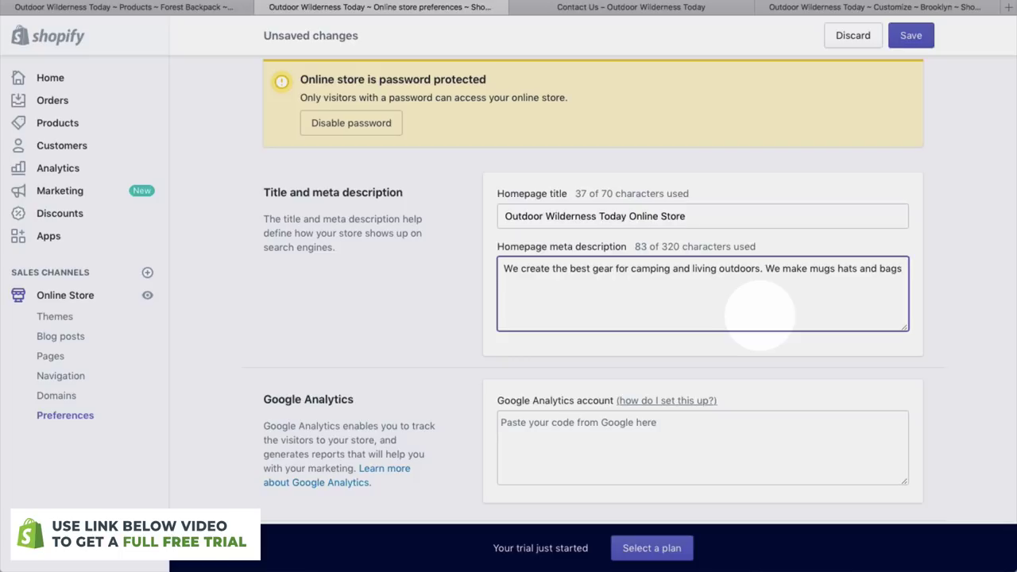
{"action": "scroll", "coordinate": [786, 363], "scroll_direction": "down", "scroll_amount": 2}
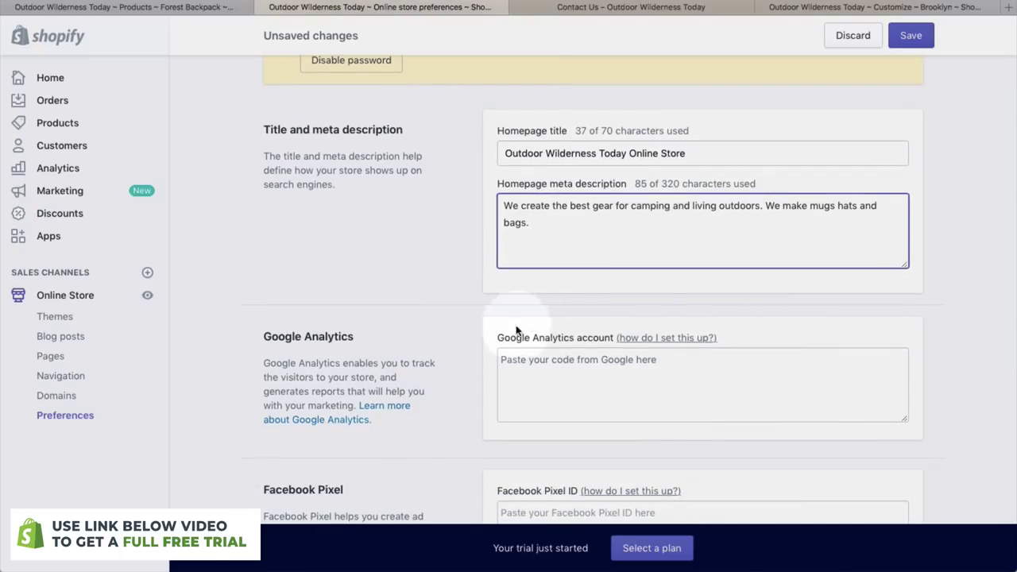
{"action": "left_click_drag", "start_coordinate": [438, 419], "coordinate": [383, 336]}
{"action": "left_click", "coordinate": [384, 336]}
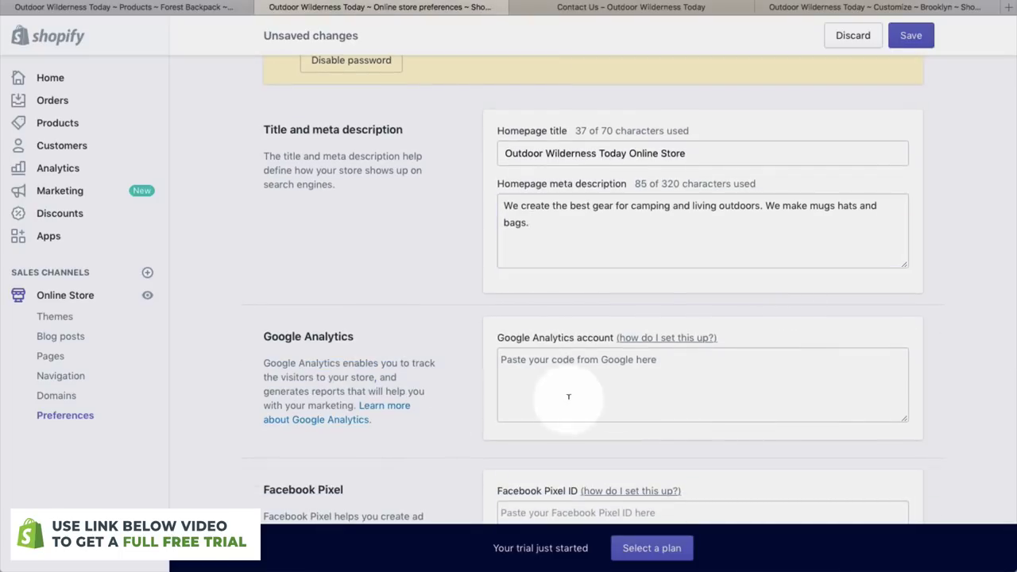
{"action": "left_click", "coordinate": [571, 358]}
{"action": "scroll", "coordinate": [420, 431], "scroll_direction": "down", "scroll_amount": 4}
{"action": "left_click_drag", "start_coordinate": [420, 432], "coordinate": [403, 352]}
{"action": "left_click", "coordinate": [552, 381]}
{"action": "scroll", "coordinate": [526, 445], "scroll_direction": "down", "scroll_amount": 4}
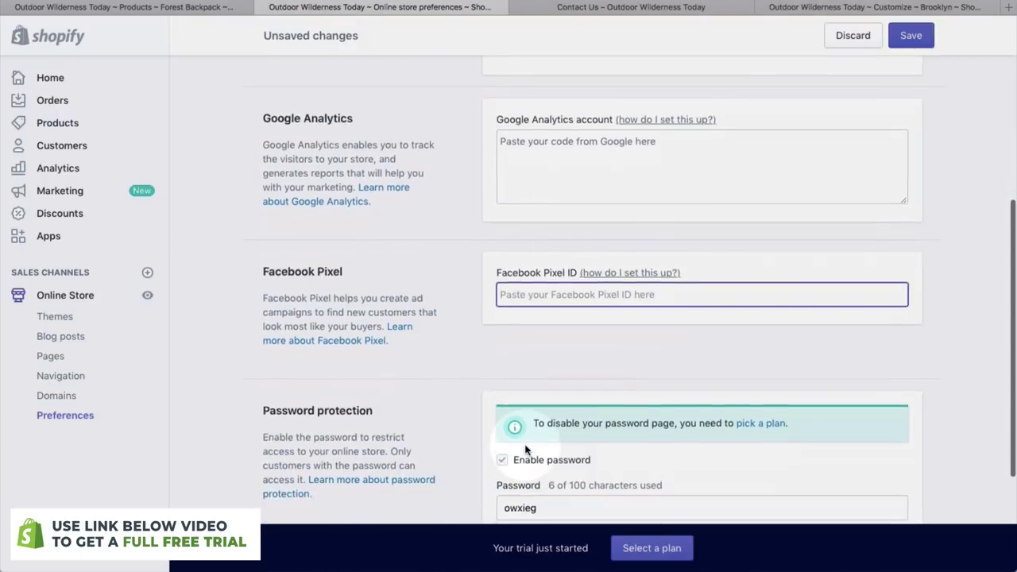
Step: Open a private browsing window beside the admin to preview the store
{"action": "scroll", "coordinate": [526, 450], "scroll_direction": "down", "scroll_amount": 3}
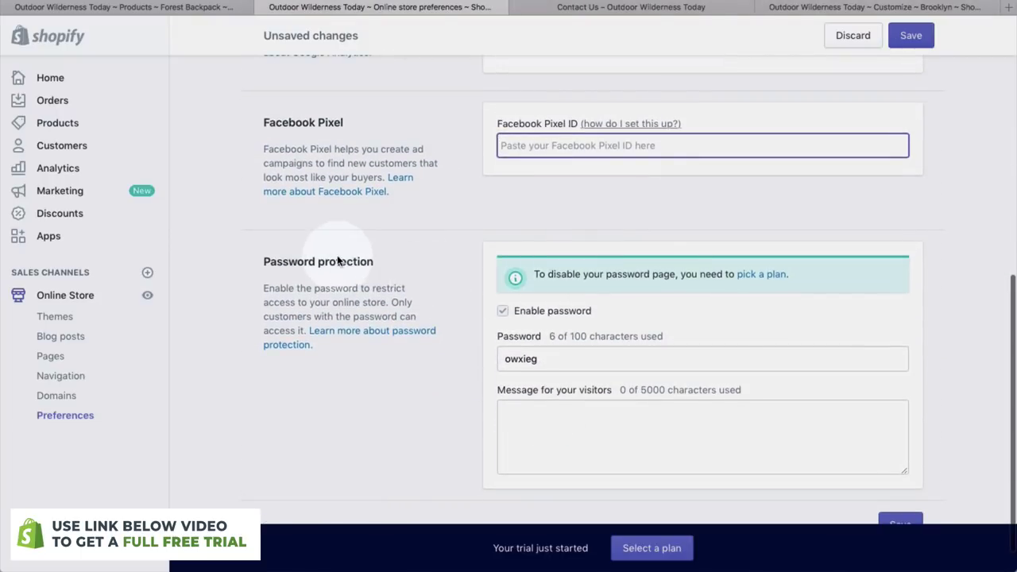
{"action": "key", "text": "super+l"}
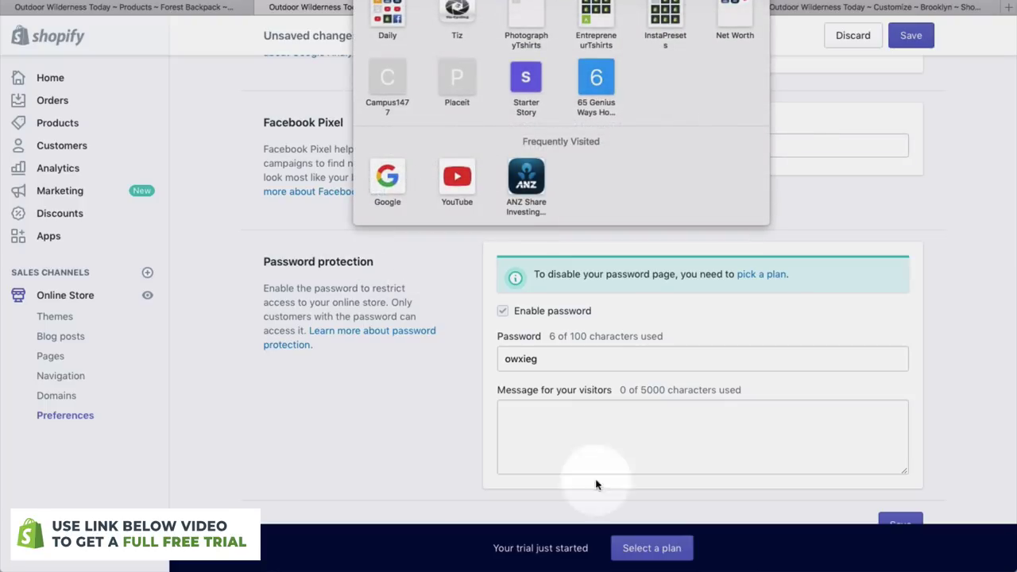
{"action": "key", "text": "Escape"}
{"action": "key", "text": "super+shift+n"}
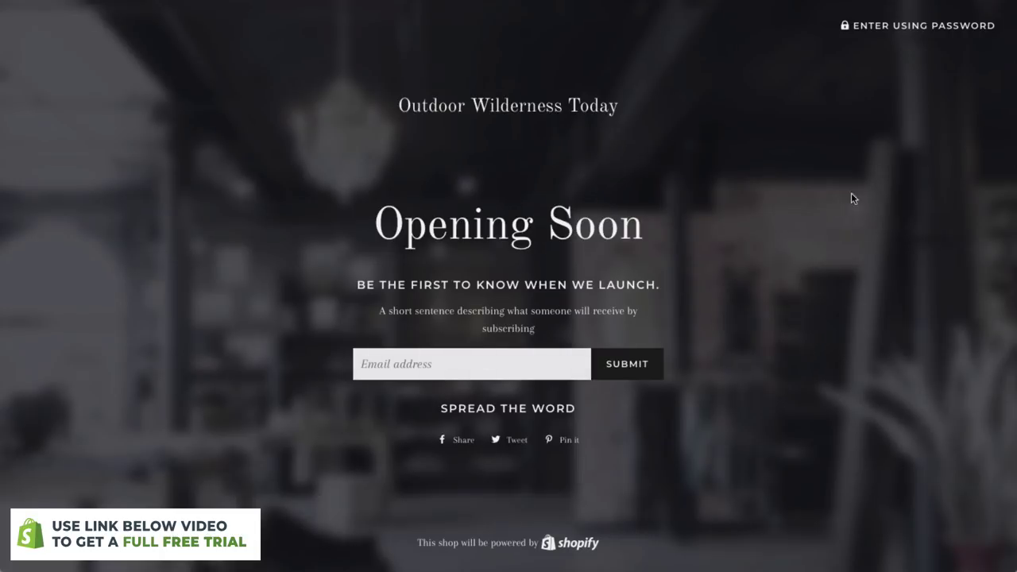
{"action": "left_click_drag", "start_coordinate": [1013, 105], "coordinate": [701, 85]}
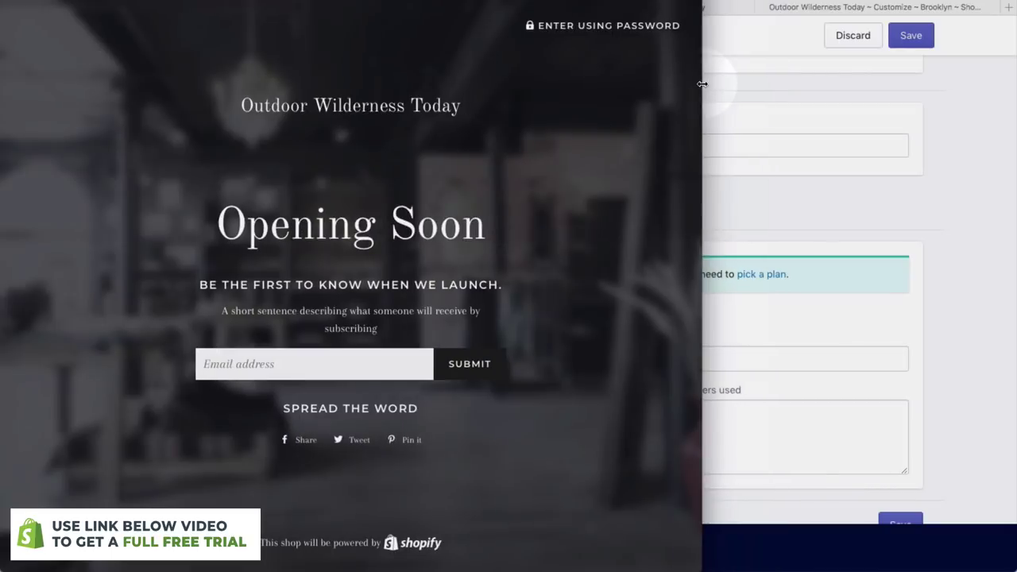
Step: Unlock the Opening Soon storefront with the password copied from Preferences, then return to the admin
{"action": "left_click", "coordinate": [574, 29]}
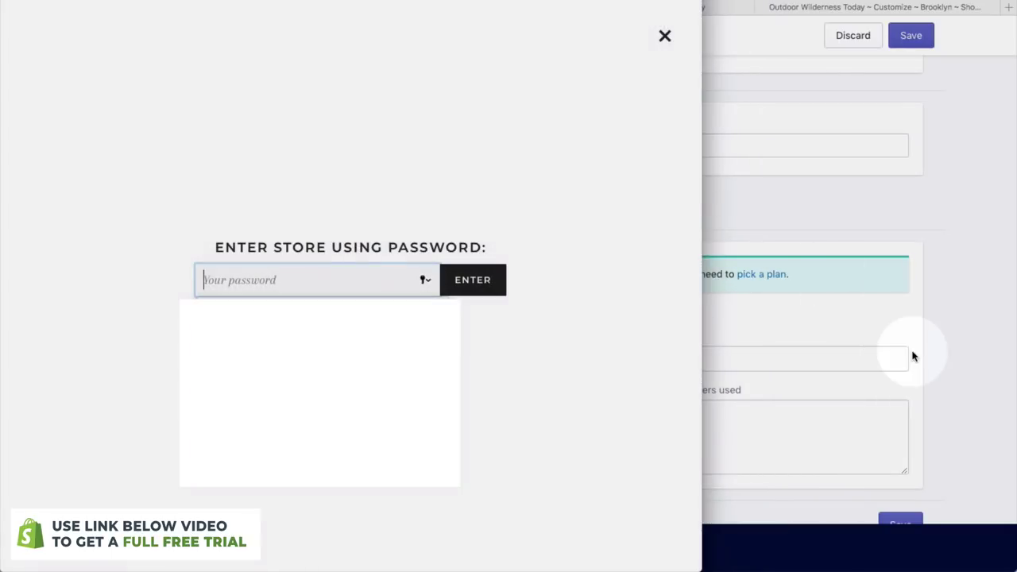
{"action": "left_click", "coordinate": [970, 368]}
{"action": "double_click", "coordinate": [635, 357]}
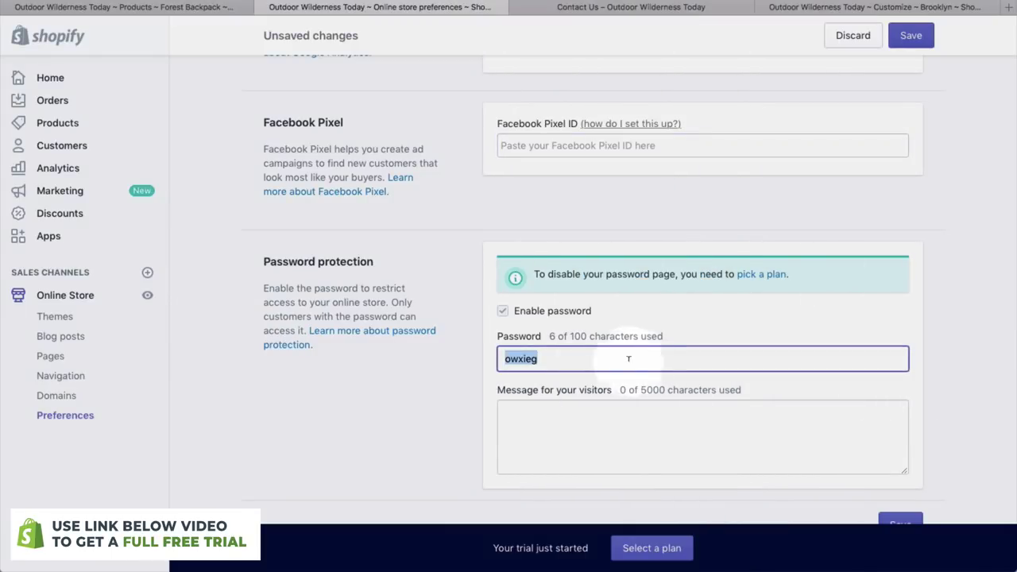
{"action": "left_click_drag", "start_coordinate": [3, 403], "coordinate": [342, 375]}
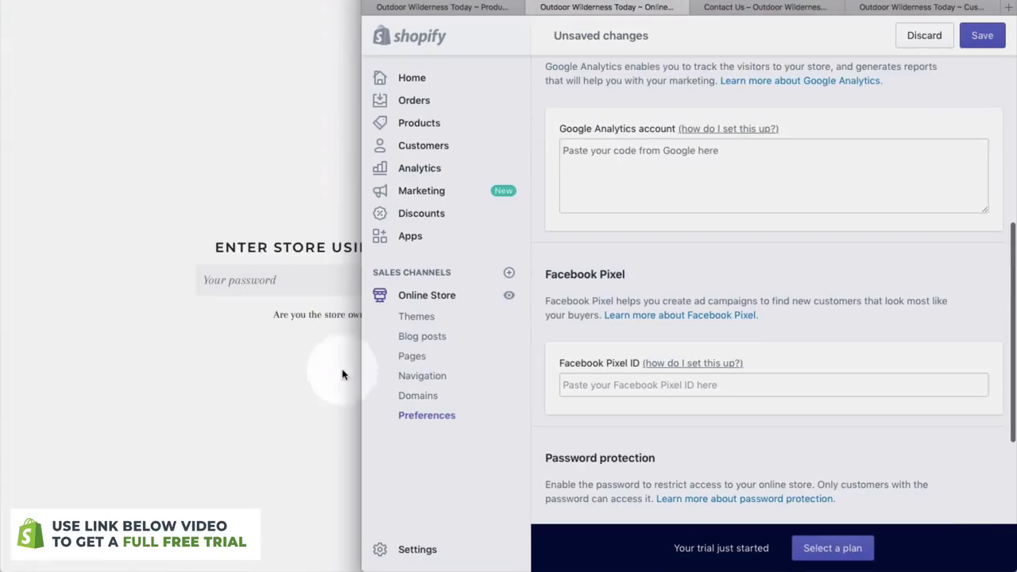
{"action": "left_click", "coordinate": [243, 290]}
{"action": "key", "text": "ctrl+v"}
{"action": "left_click", "coordinate": [471, 285]}
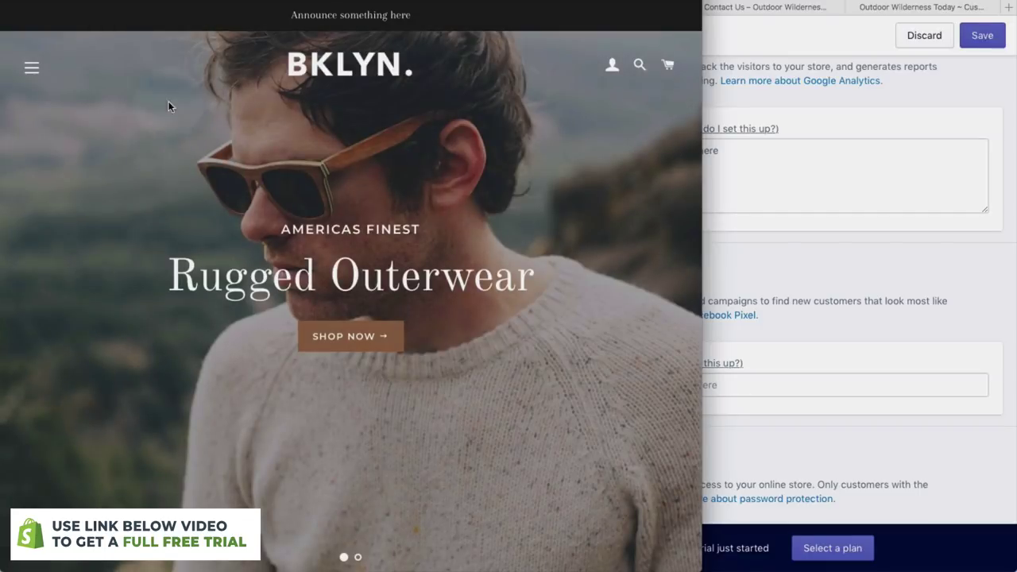
{"action": "left_click", "coordinate": [827, 370]}
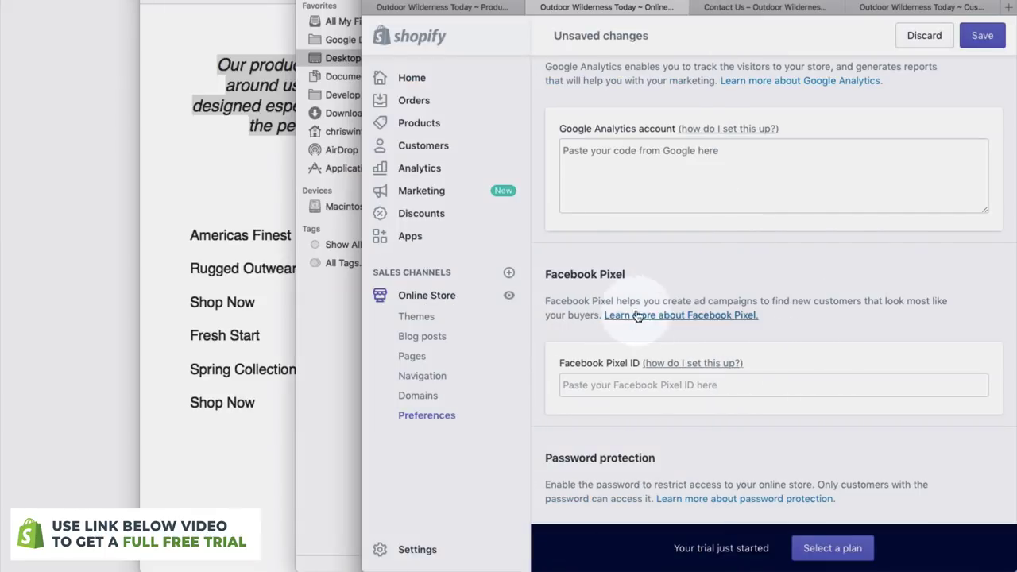
{"action": "scroll", "coordinate": [638, 316], "scroll_direction": "down", "scroll_amount": 3}
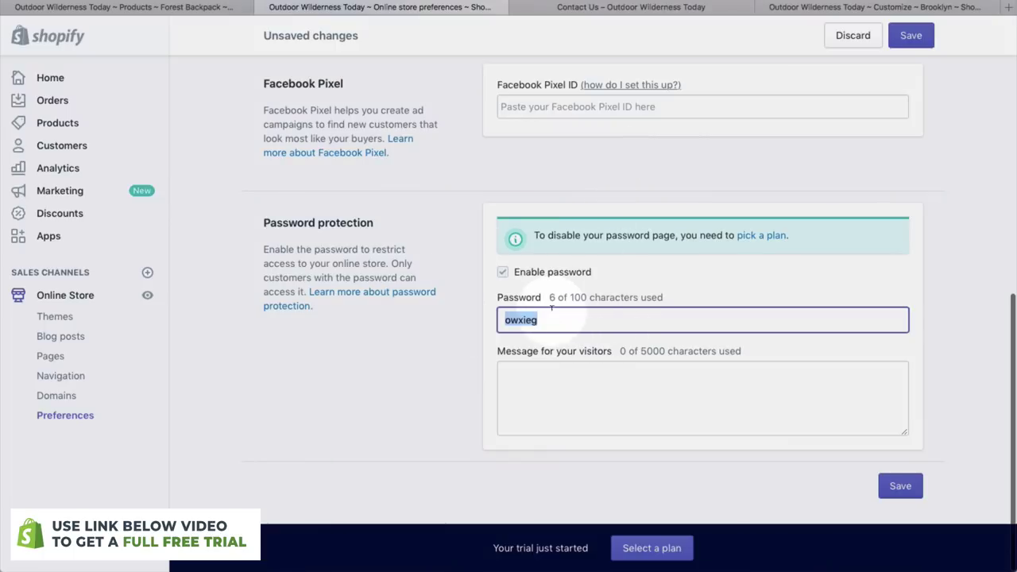
Step: Type a new storefront password in the Password field and save the preferences
{"action": "double_click", "coordinate": [521, 320]}
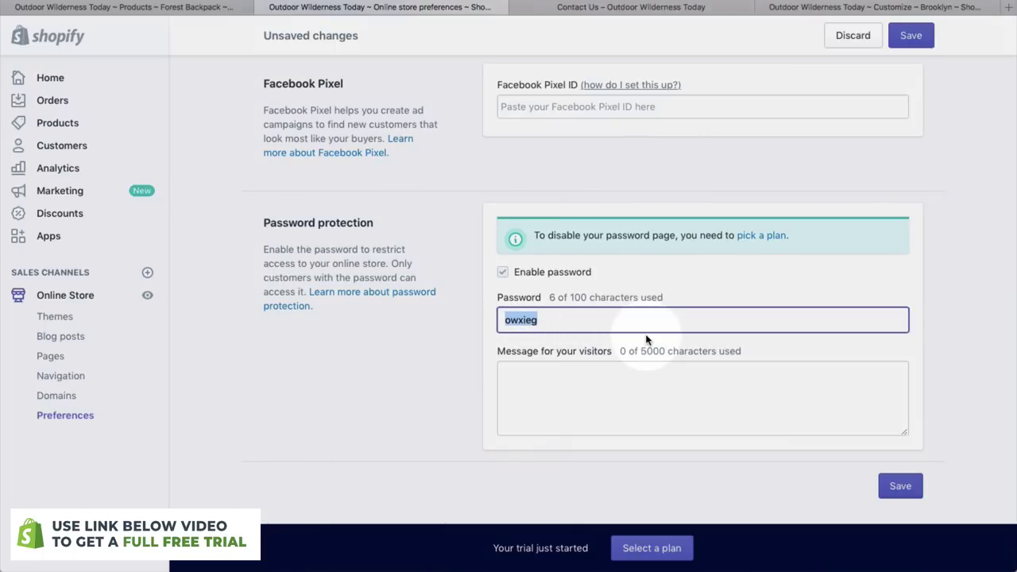
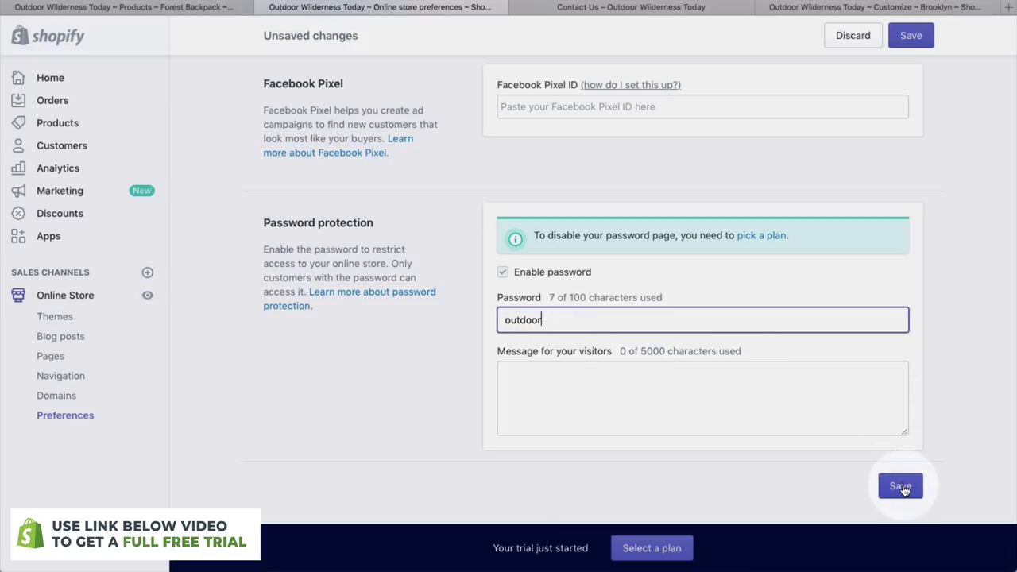
{"action": "left_click", "coordinate": [901, 487]}
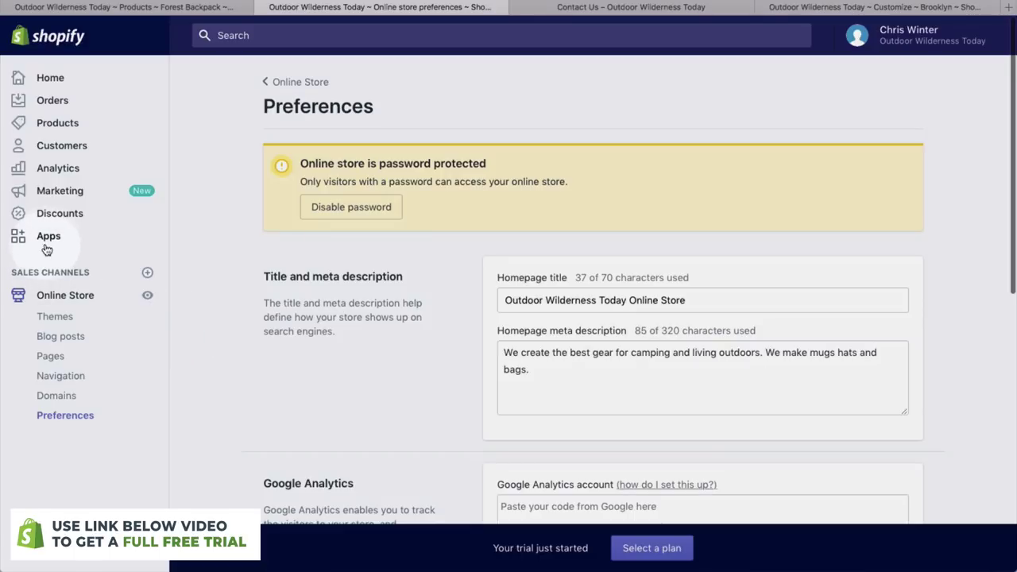
Step: Go to Apps in the admin and launch the Shopify App Store in a tab beside it
{"action": "left_click", "coordinate": [49, 238]}
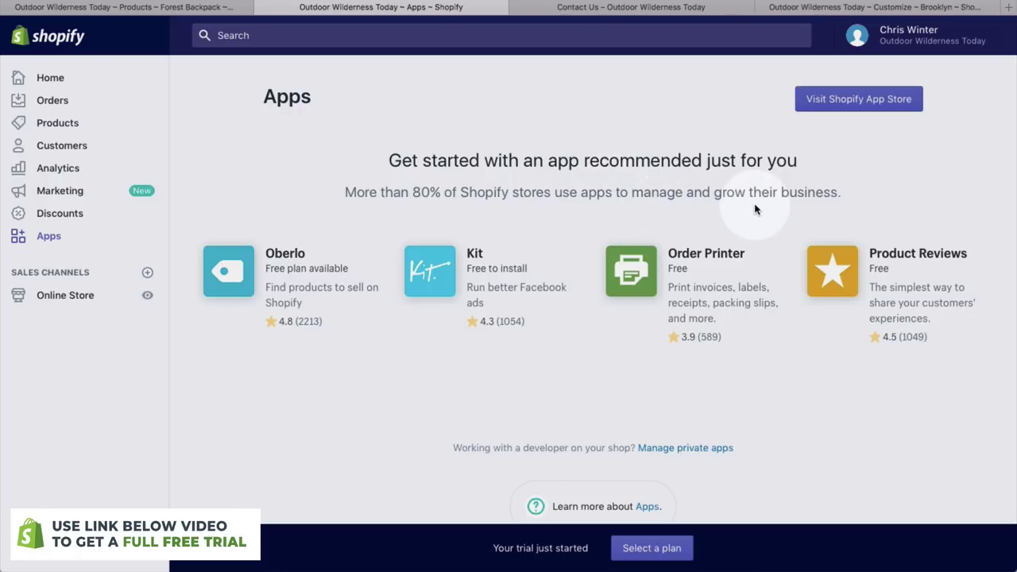
{"action": "left_click_drag", "start_coordinate": [874, 193], "coordinate": [767, 139]}
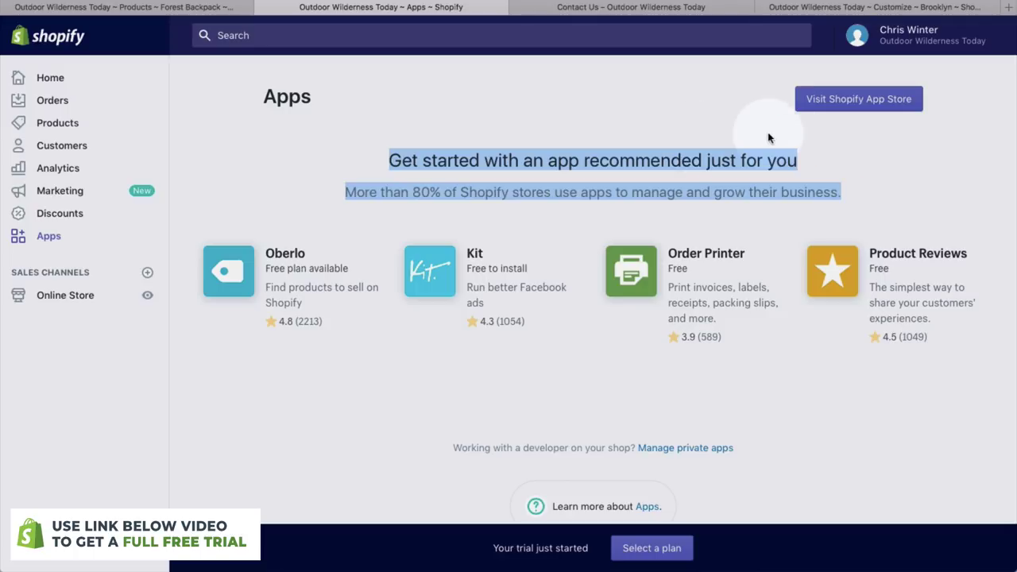
{"action": "left_click", "coordinate": [771, 142]}
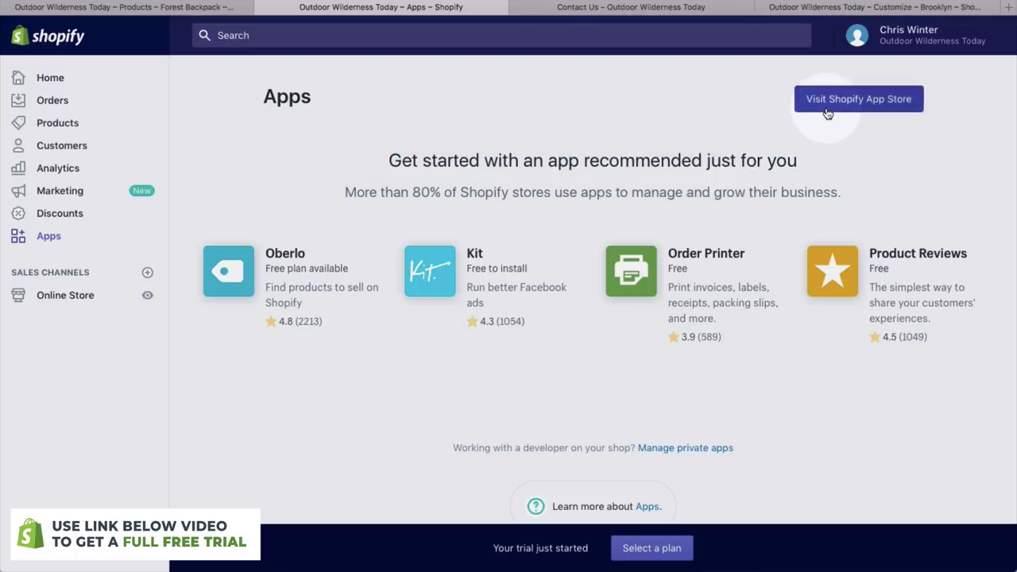
{"action": "left_click", "coordinate": [826, 114]}
{"action": "left_click_drag", "start_coordinate": [675, 15], "coordinate": [535, 17]}
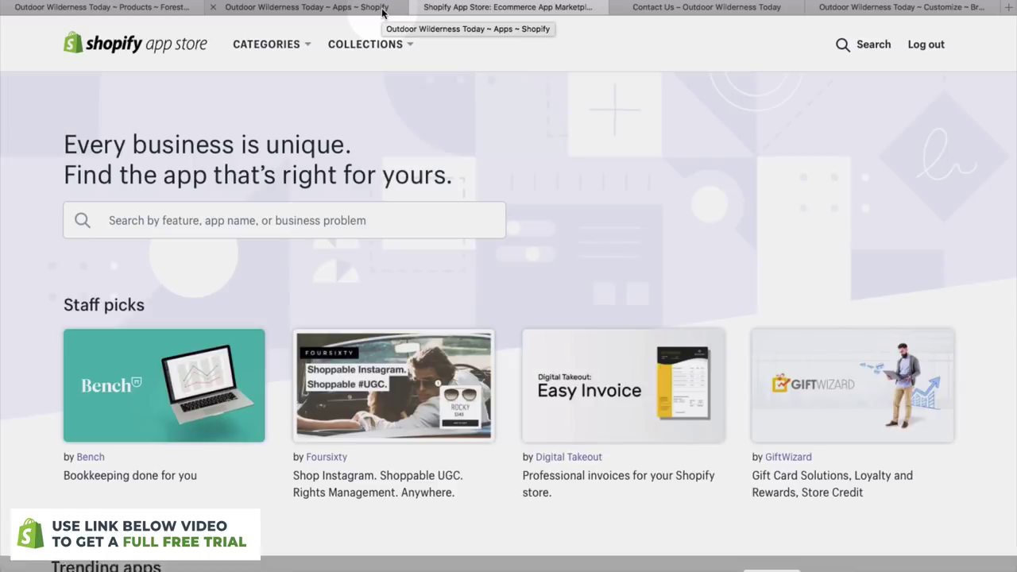
Step: Search the App Store for 'free shipping bar' and open the Free Shipping Bar by Hextom listing
{"action": "scroll", "coordinate": [629, 286], "scroll_direction": "down", "scroll_amount": 1}
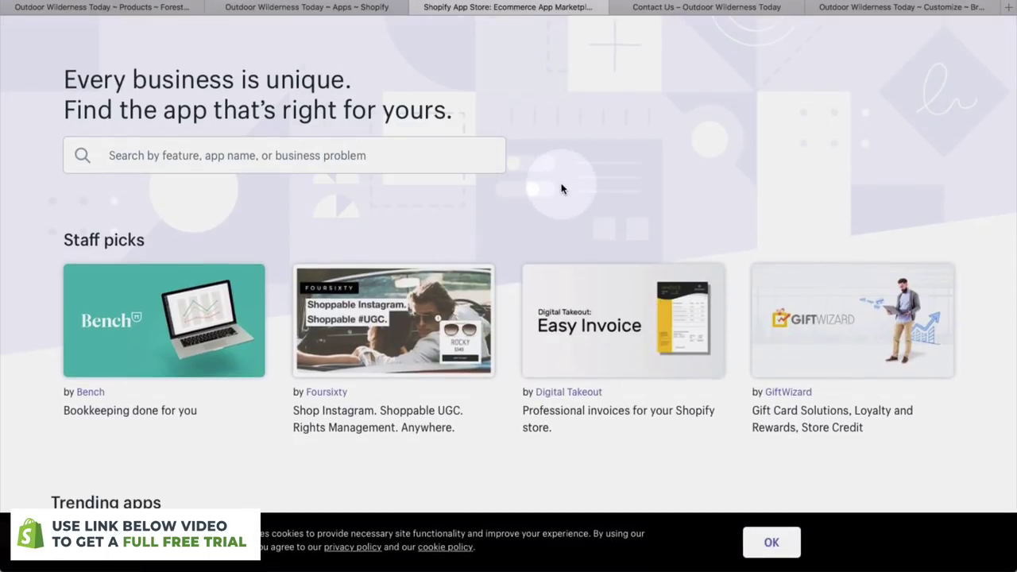
{"action": "scroll", "coordinate": [560, 190], "scroll_direction": "down", "scroll_amount": 5}
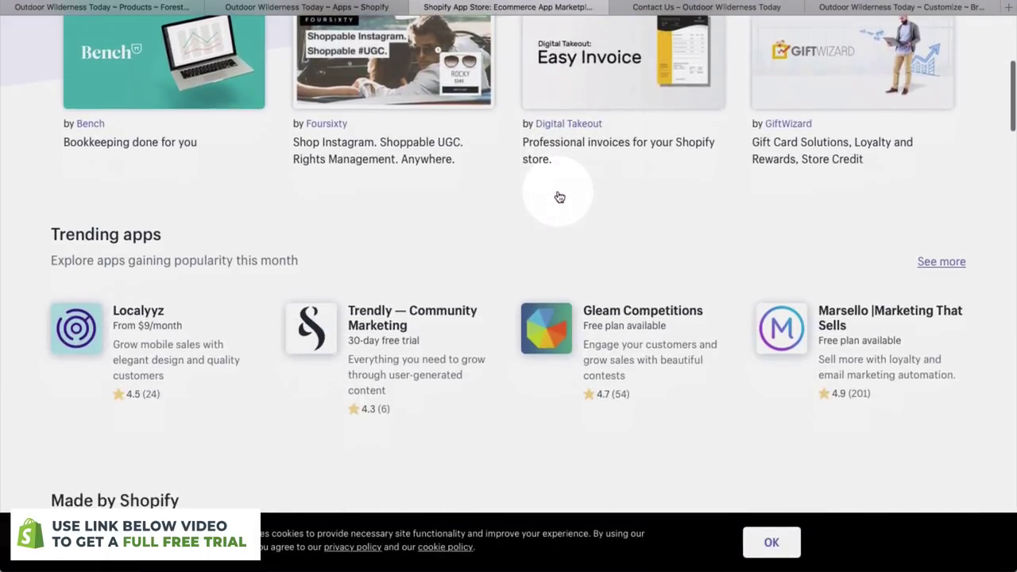
{"action": "scroll", "coordinate": [559, 197], "scroll_direction": "down", "scroll_amount": 3}
{"action": "scroll", "coordinate": [559, 197], "scroll_direction": "down", "scroll_amount": 2}
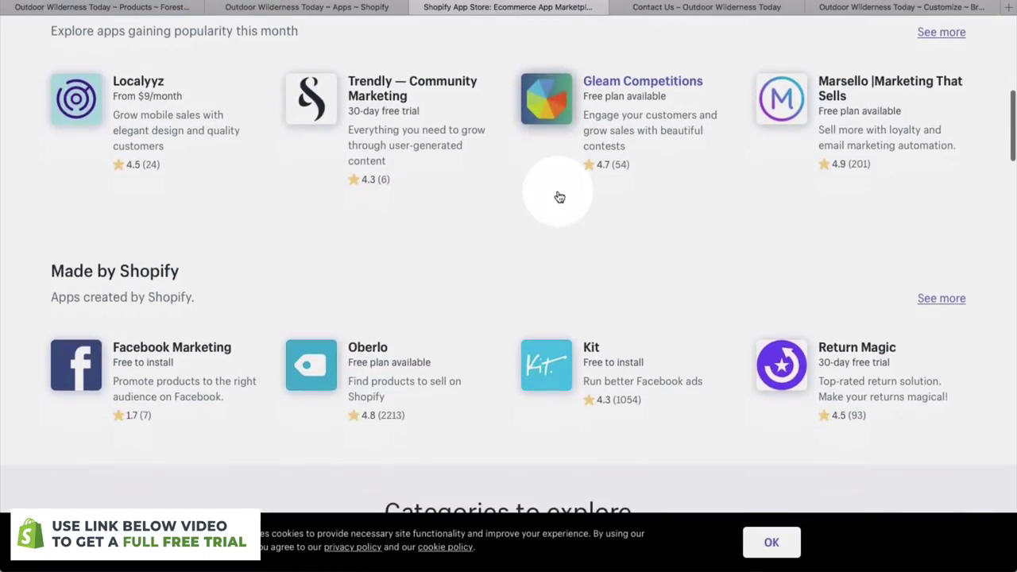
{"action": "scroll", "coordinate": [559, 197], "scroll_direction": "down", "scroll_amount": 2}
{"action": "scroll", "coordinate": [559, 197], "scroll_direction": "up", "scroll_amount": 12}
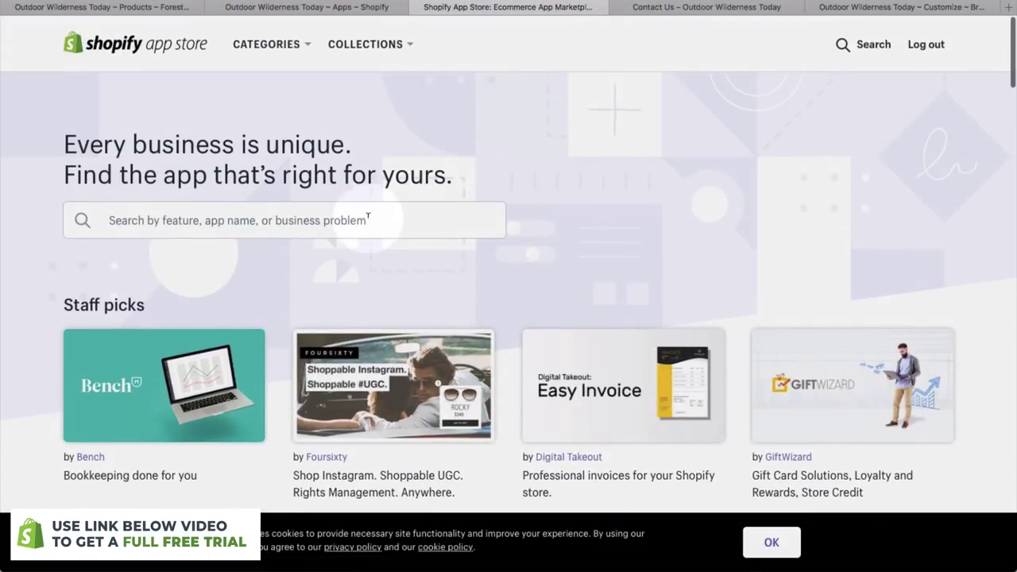
{"action": "left_click", "coordinate": [368, 219]}
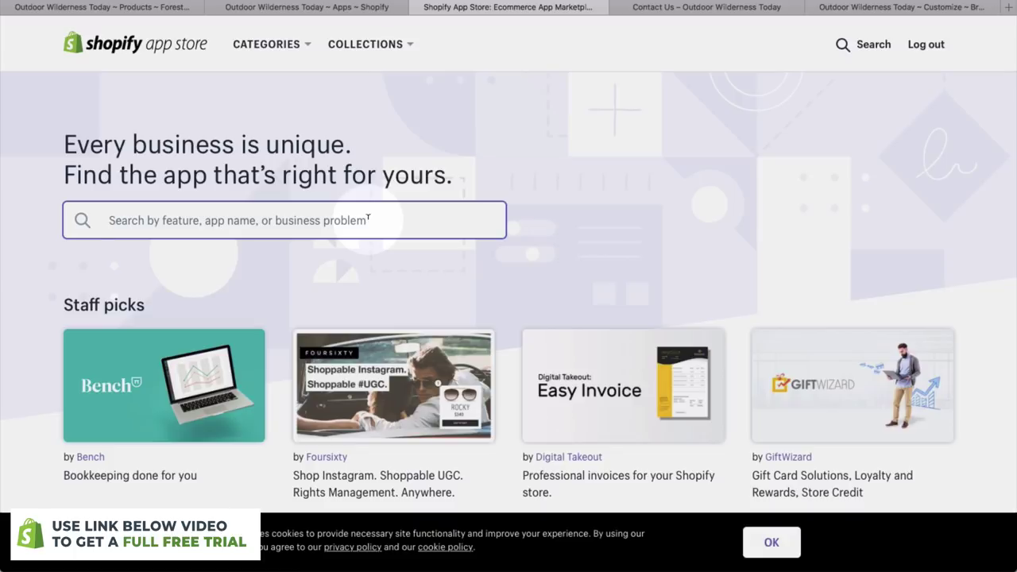
{"action": "type", "text": "free shipping bar"}
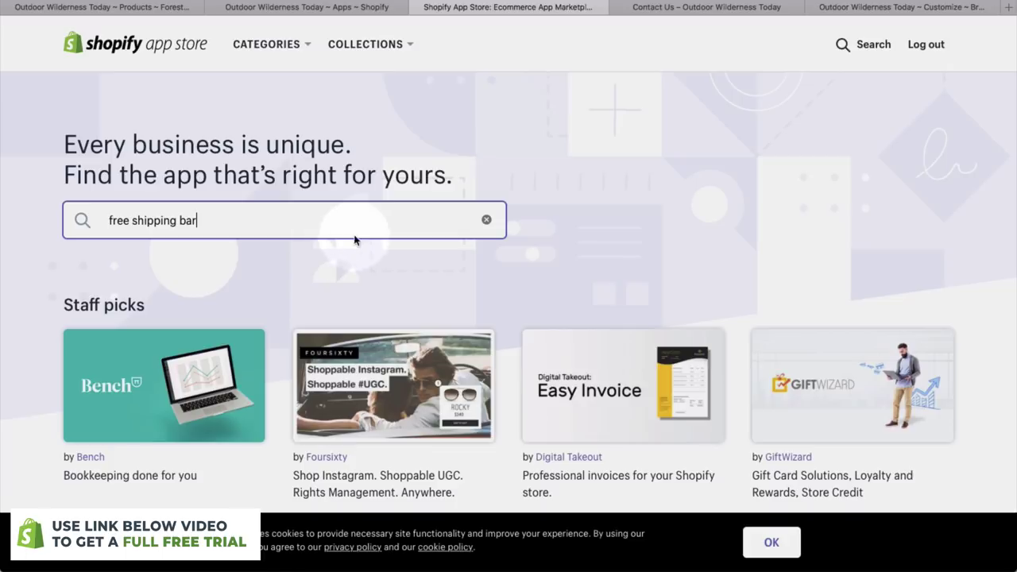
{"action": "key", "text": "Return"}
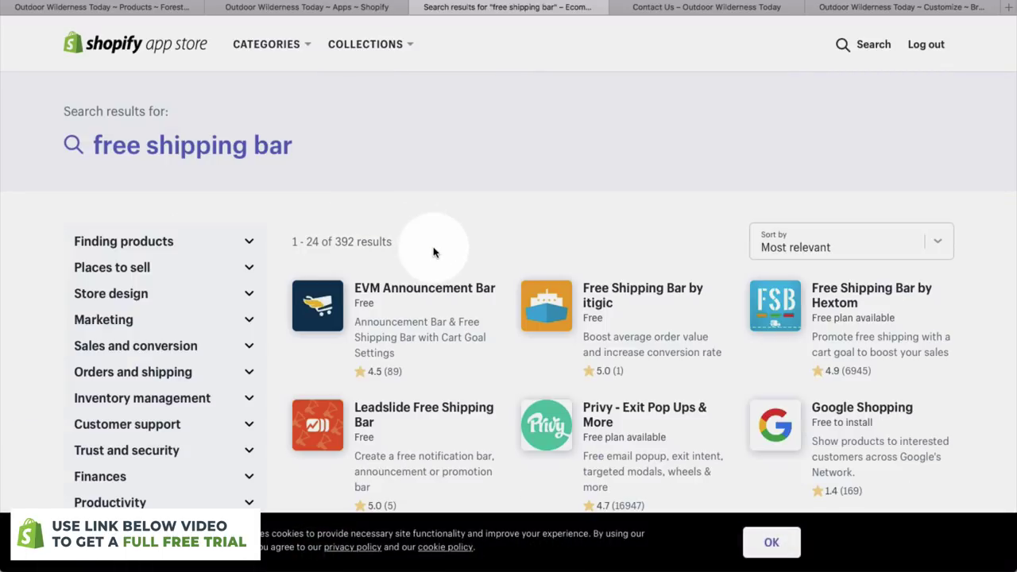
{"action": "scroll", "coordinate": [583, 308], "scroll_direction": "down", "scroll_amount": 2}
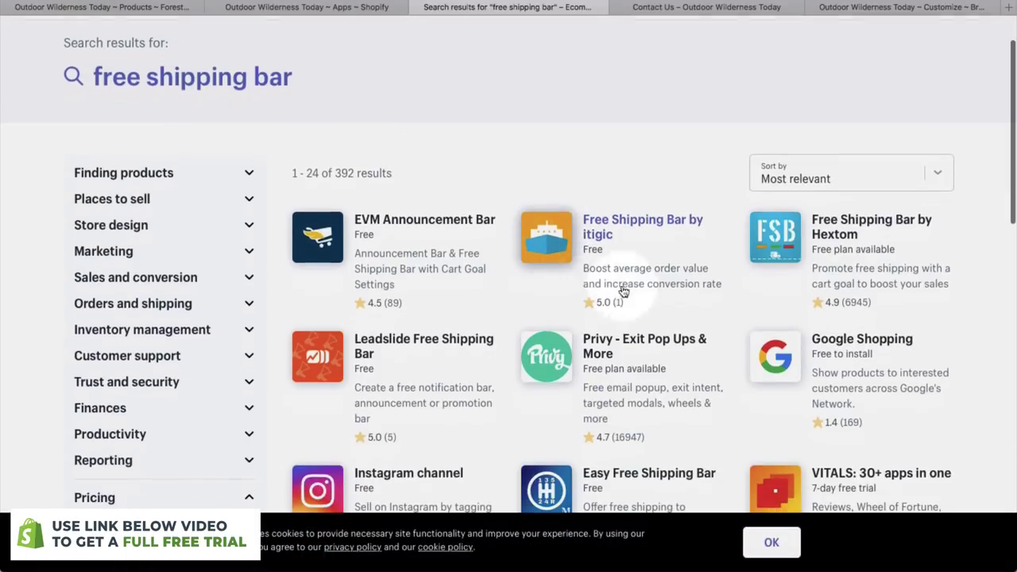
{"action": "left_click", "coordinate": [757, 236]}
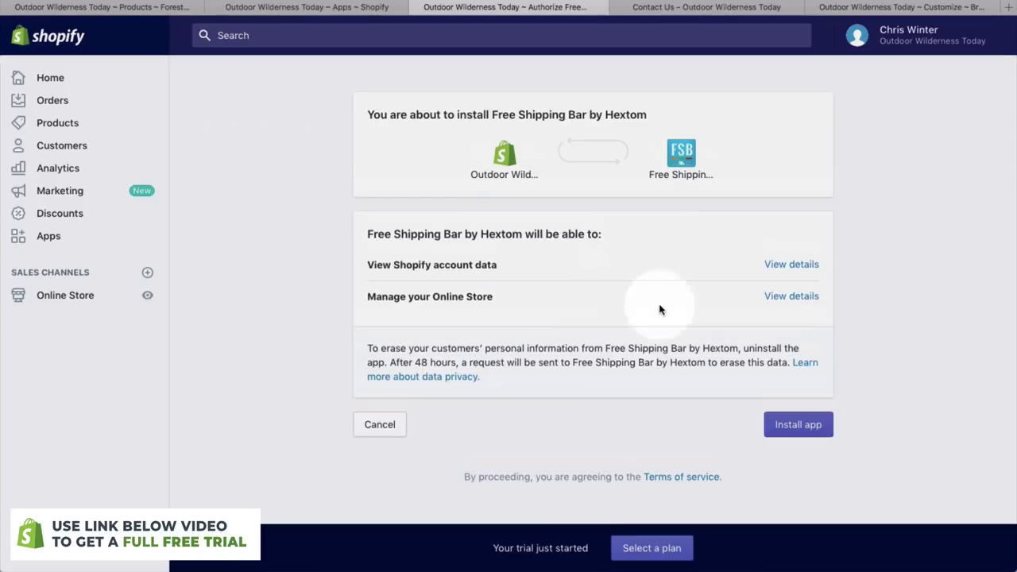
Step: Install Free Shipping Bar by Hextom and choose Create New Bar to see the bar templates
{"action": "left_click", "coordinate": [805, 422]}
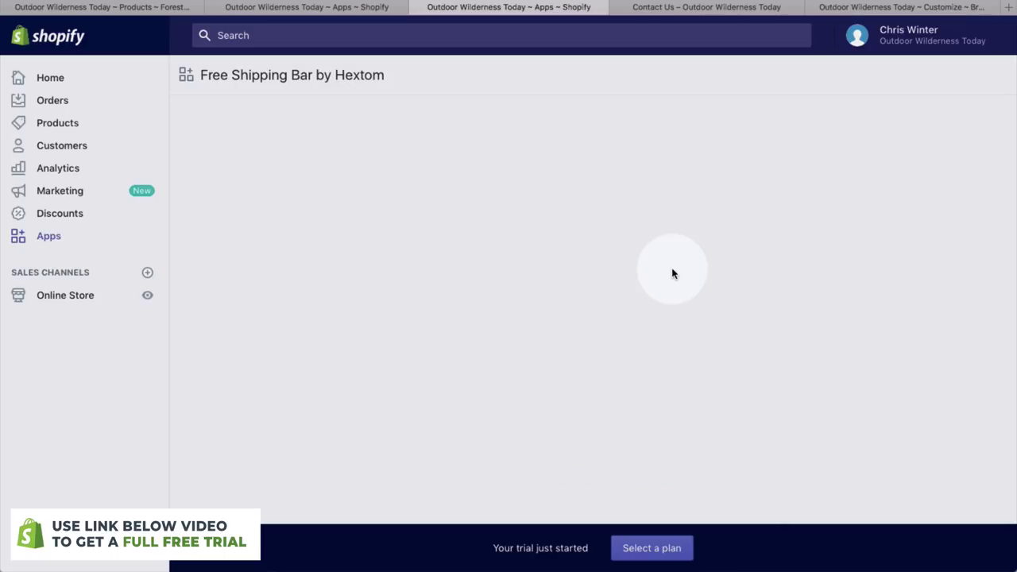
{"action": "scroll", "coordinate": [505, 193], "scroll_direction": "down", "scroll_amount": 1}
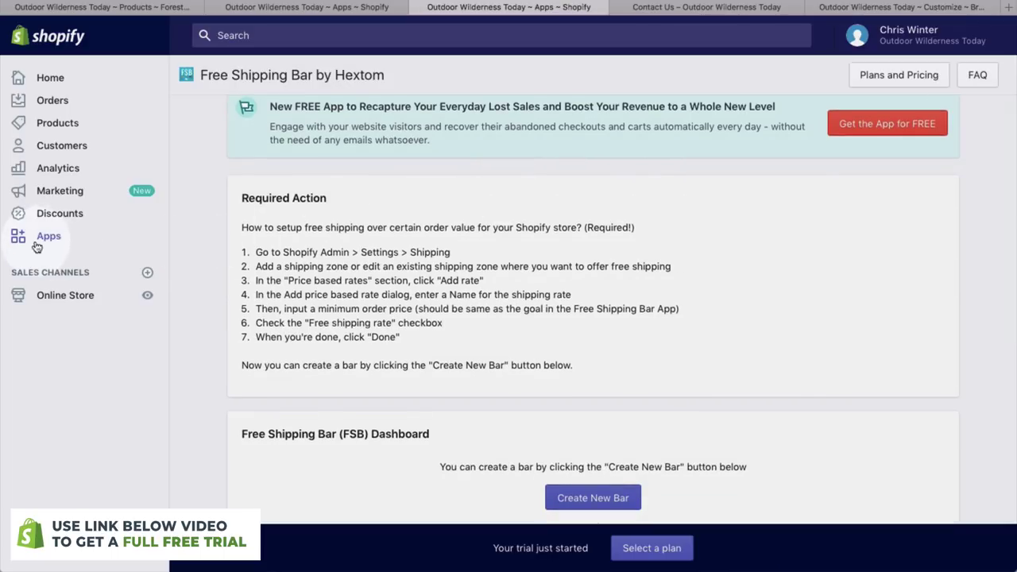
{"action": "scroll", "coordinate": [532, 318], "scroll_direction": "down", "scroll_amount": 2}
{"action": "scroll", "coordinate": [556, 350], "scroll_direction": "down", "scroll_amount": 1}
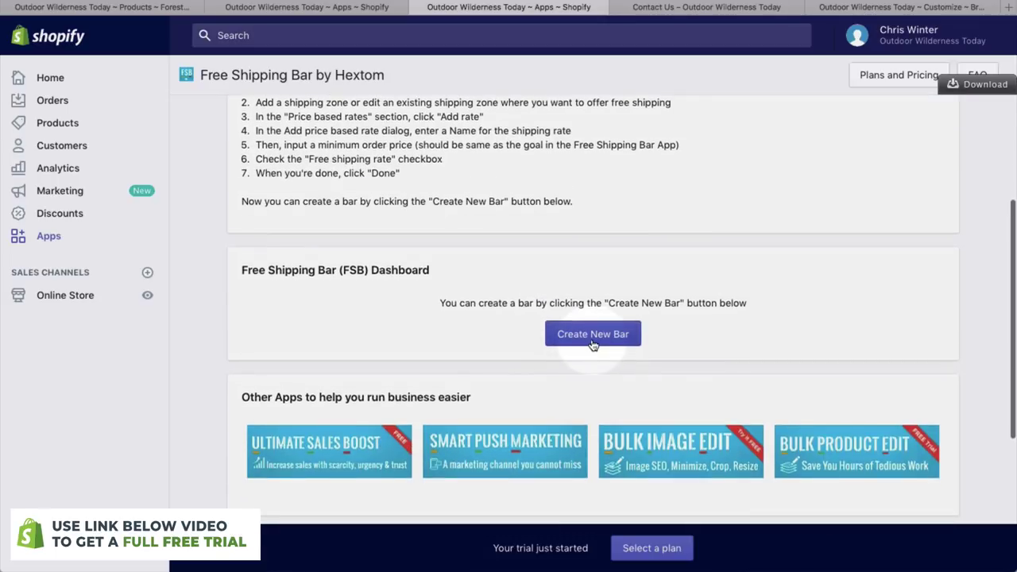
{"action": "left_click", "coordinate": [593, 335]}
{"action": "scroll", "coordinate": [591, 344], "scroll_direction": "down", "scroll_amount": 5}
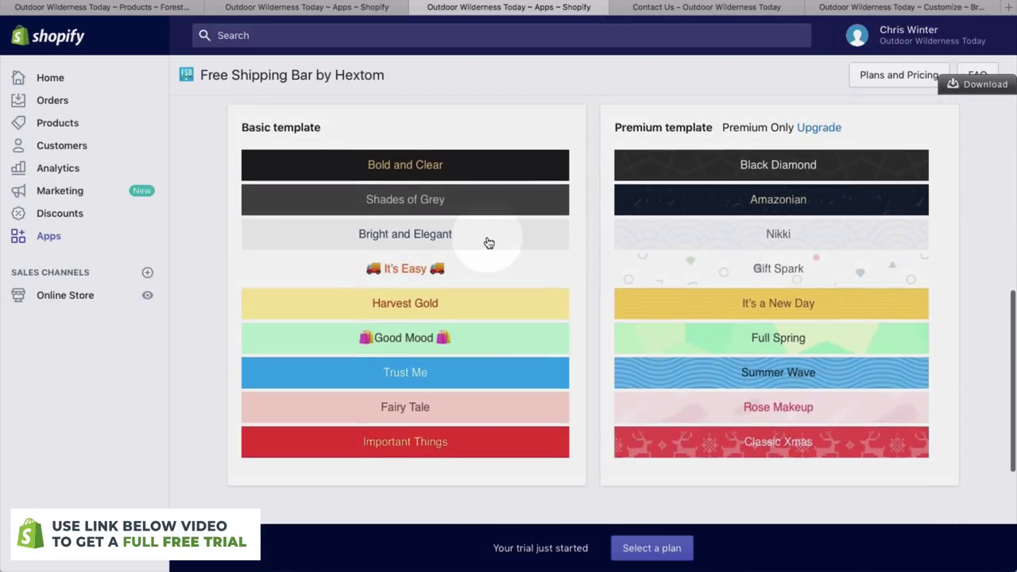
Step: Choose the Bright and Elegant template and check the Free Shipping Goal of 100
{"action": "left_click", "coordinate": [483, 240]}
{"action": "scroll", "coordinate": [445, 240], "scroll_direction": "down", "scroll_amount": 3}
{"action": "scroll", "coordinate": [512, 326], "scroll_direction": "down", "scroll_amount": 1}
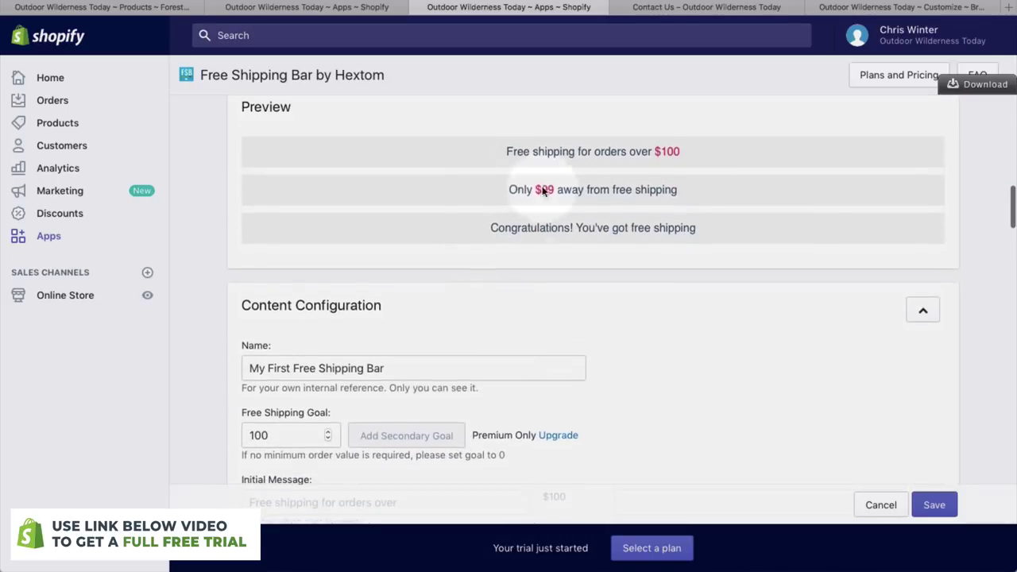
{"action": "left_click_drag", "start_coordinate": [497, 151], "coordinate": [685, 154]}
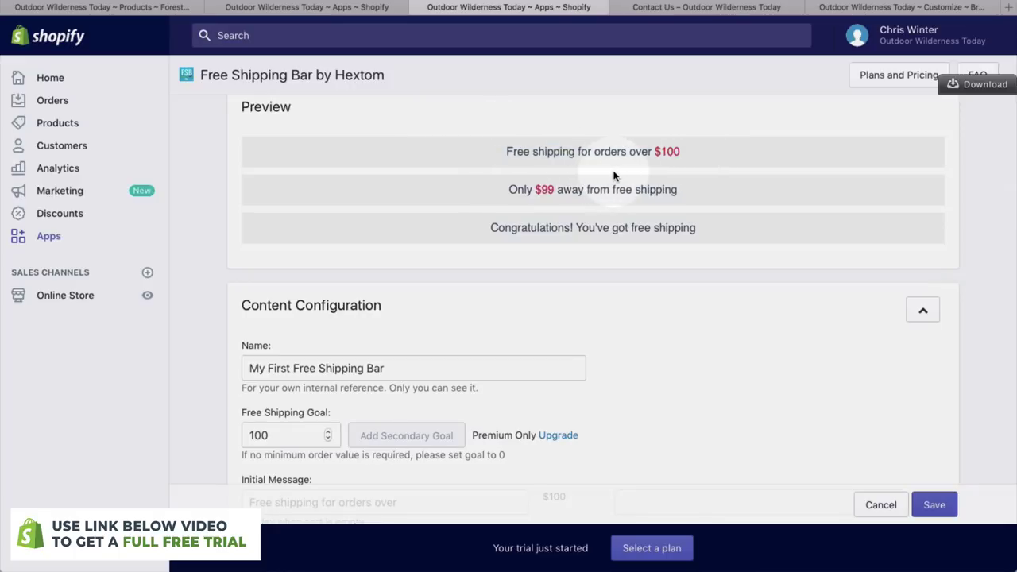
{"action": "left_click", "coordinate": [301, 429]}
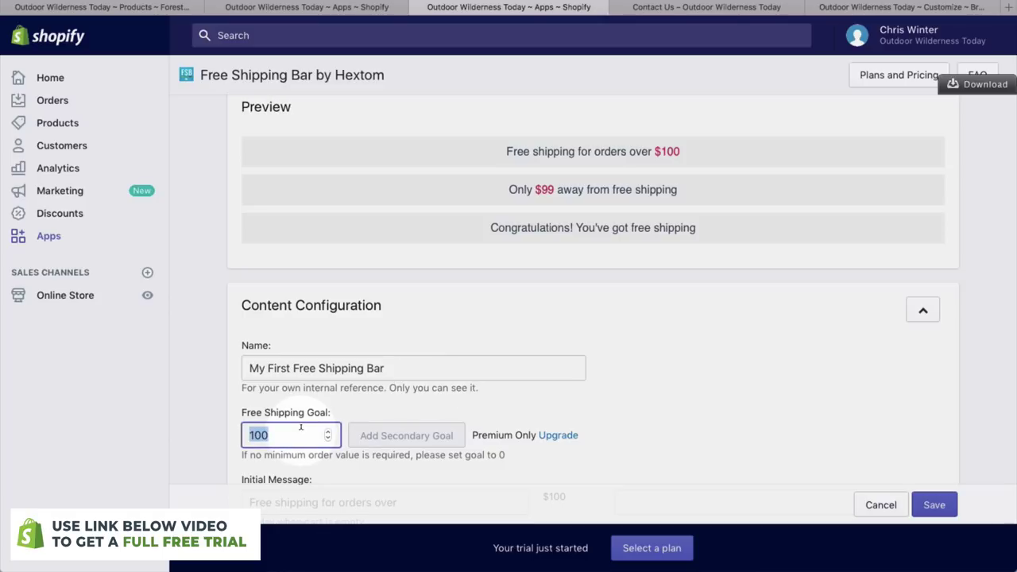
{"action": "scroll", "coordinate": [374, 386], "scroll_direction": "down", "scroll_amount": 1}
{"action": "left_click", "coordinate": [504, 363]}
{"action": "scroll", "coordinate": [454, 416], "scroll_direction": "down", "scroll_amount": 3}
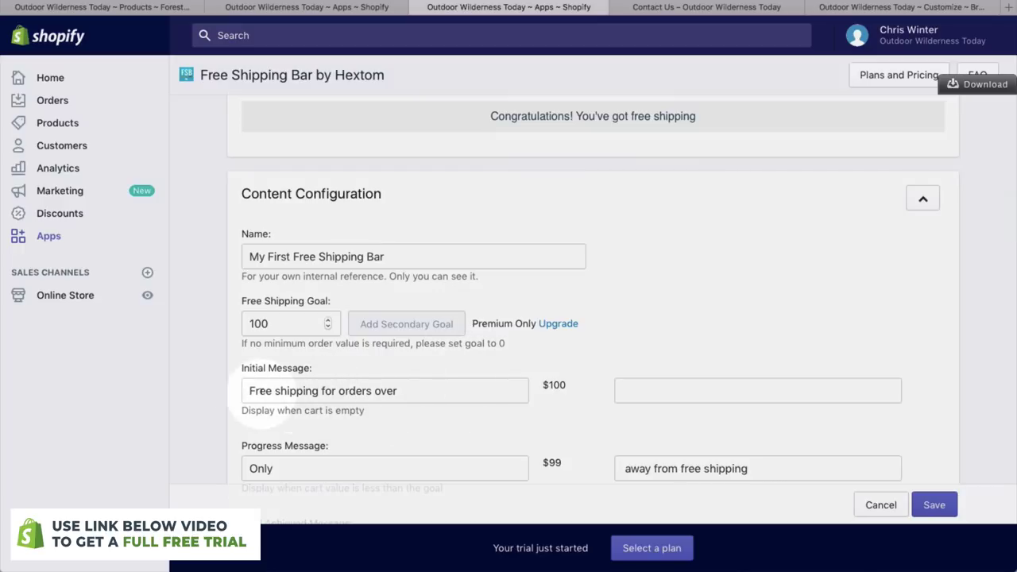
{"action": "scroll", "coordinate": [389, 410], "scroll_direction": "down", "scroll_amount": 2}
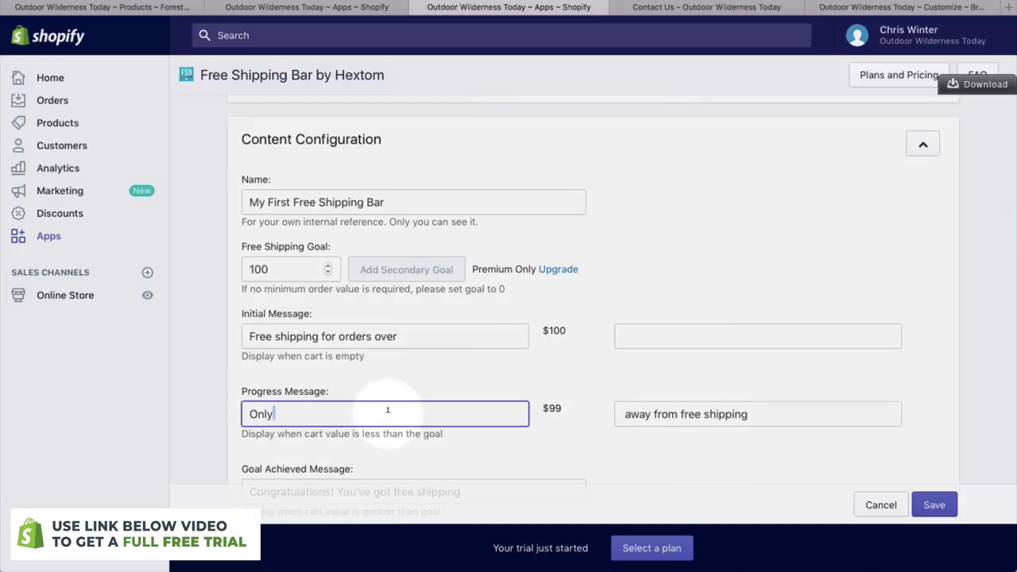
Step: Review the progress message, then save My First Free Shipping Bar and confirm with OK
{"action": "double_click", "coordinate": [387, 410]}
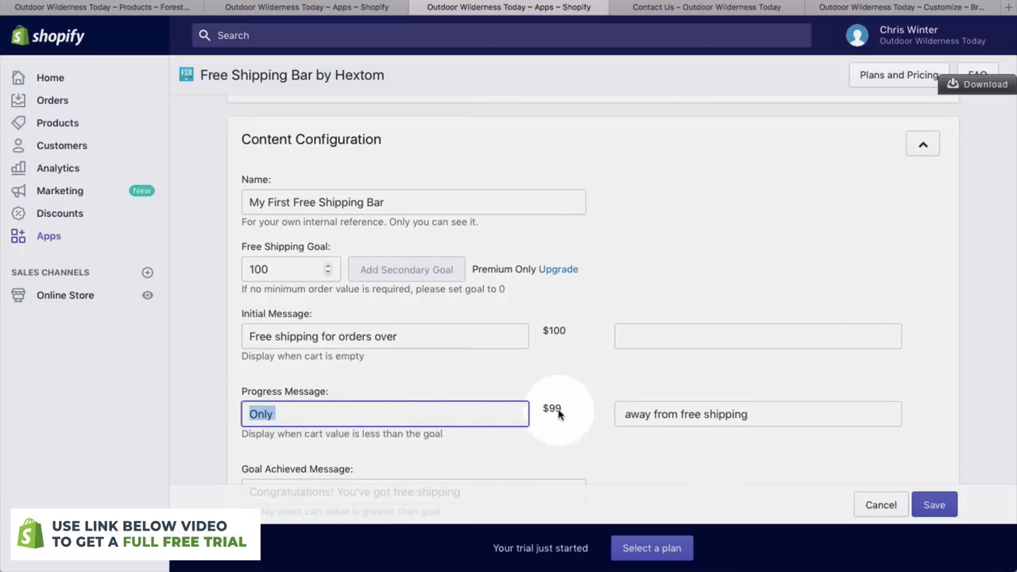
{"action": "left_click_drag", "start_coordinate": [546, 400], "coordinate": [586, 404]}
{"action": "scroll", "coordinate": [586, 404], "scroll_direction": "down", "scroll_amount": 10}
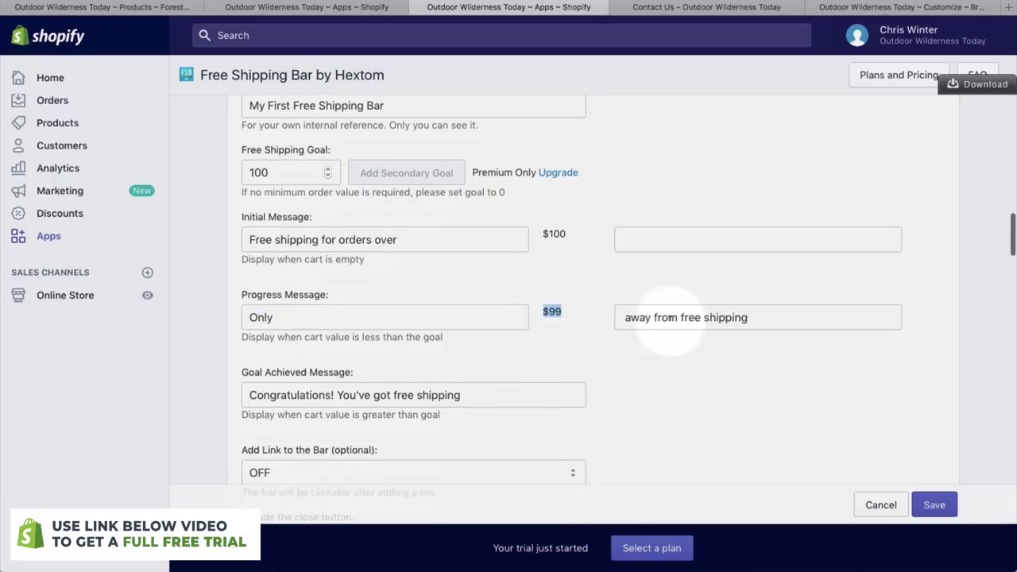
{"action": "scroll", "coordinate": [715, 429], "scroll_direction": "down", "scroll_amount": 20}
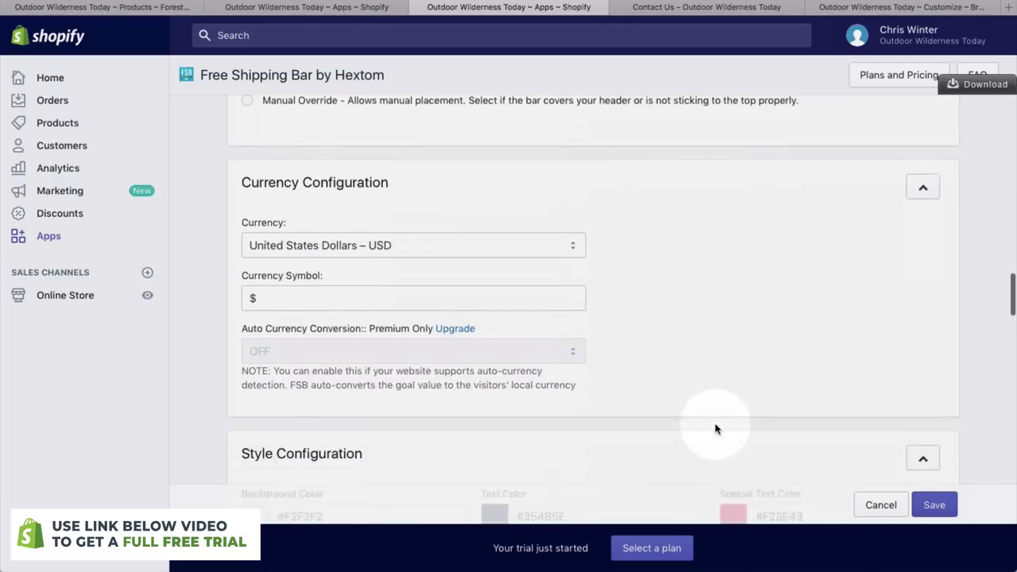
{"action": "scroll", "coordinate": [721, 427], "scroll_direction": "down", "scroll_amount": 20}
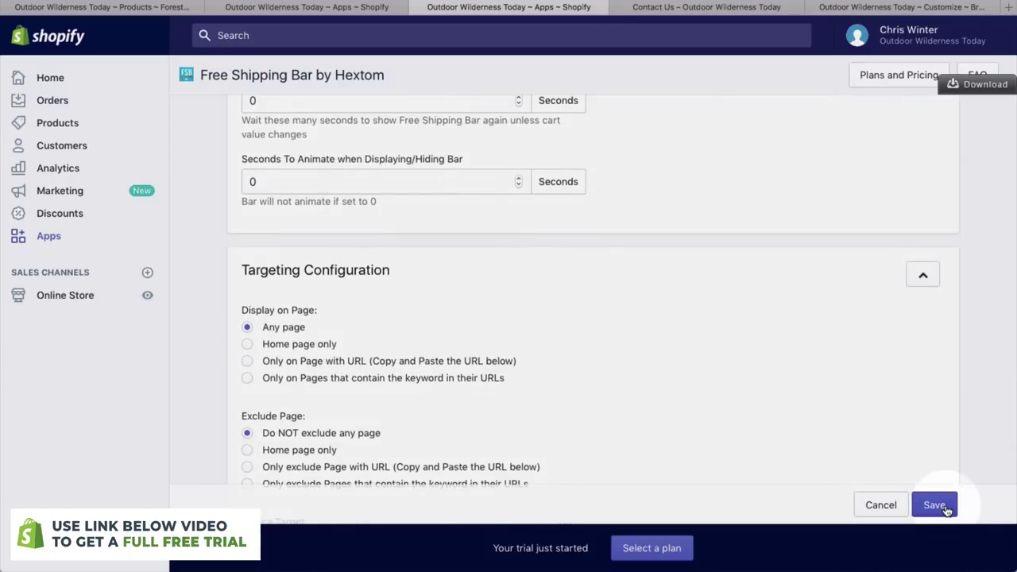
{"action": "left_click", "coordinate": [936, 505]}
{"action": "left_click", "coordinate": [603, 394]}
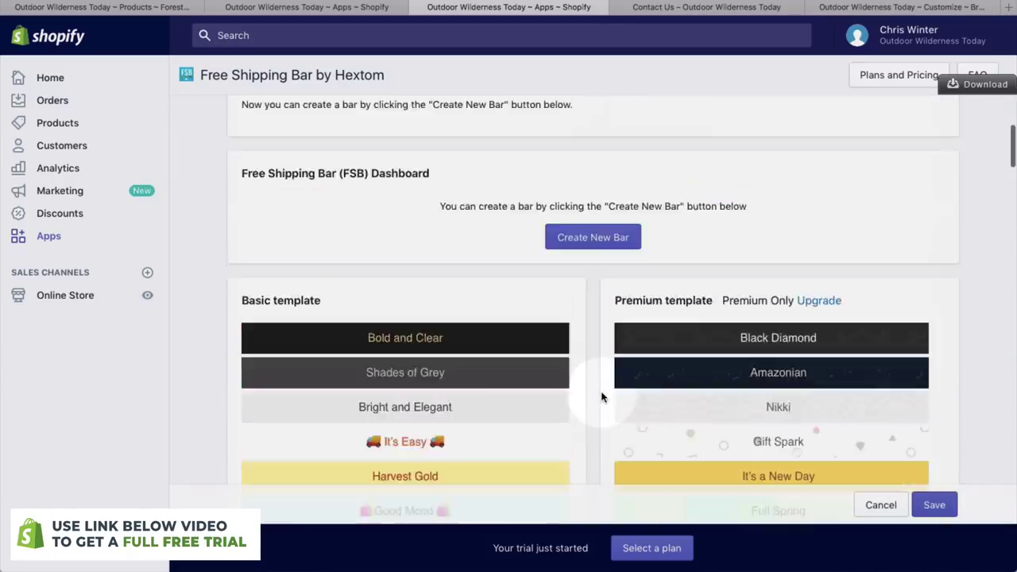
Step: Verify My First Free Shipping Bar shows Active on the FSB Dashboard, then go to the Contact Us tab
{"action": "scroll", "coordinate": [459, 336], "scroll_direction": "down", "scroll_amount": 5}
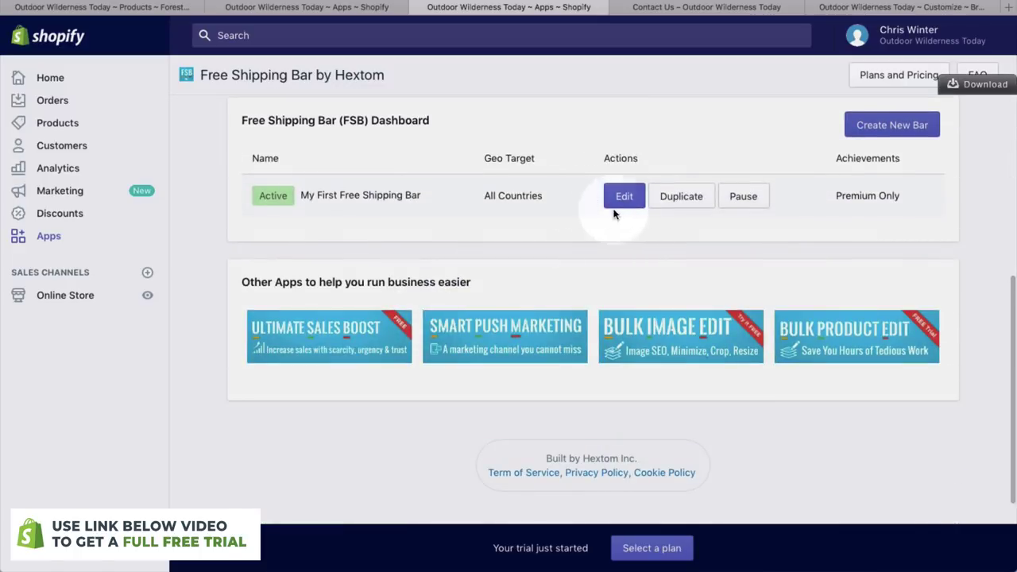
{"action": "scroll", "coordinate": [817, 248], "scroll_direction": "up", "scroll_amount": 1}
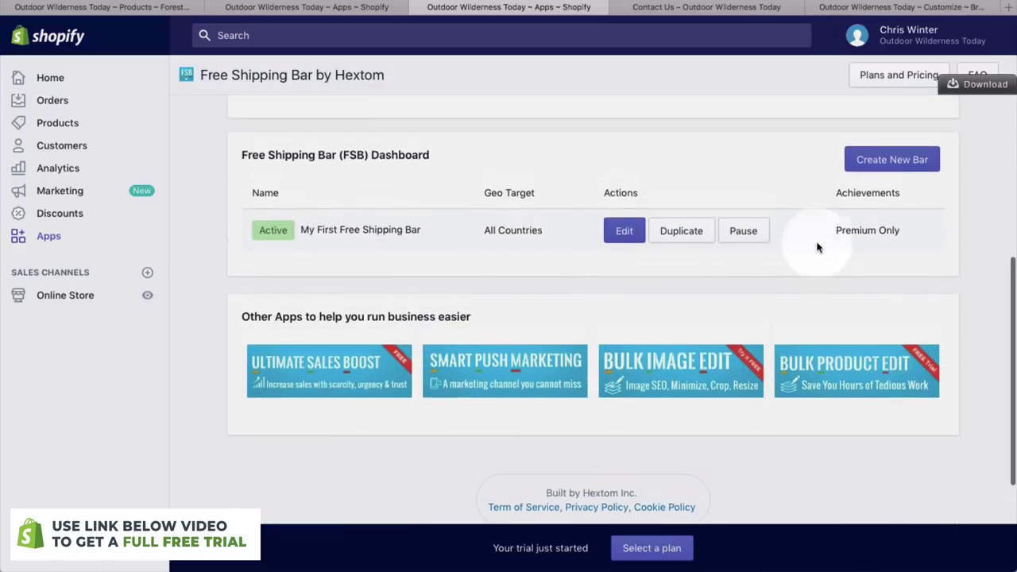
{"action": "scroll", "coordinate": [810, 245], "scroll_direction": "up", "scroll_amount": 1}
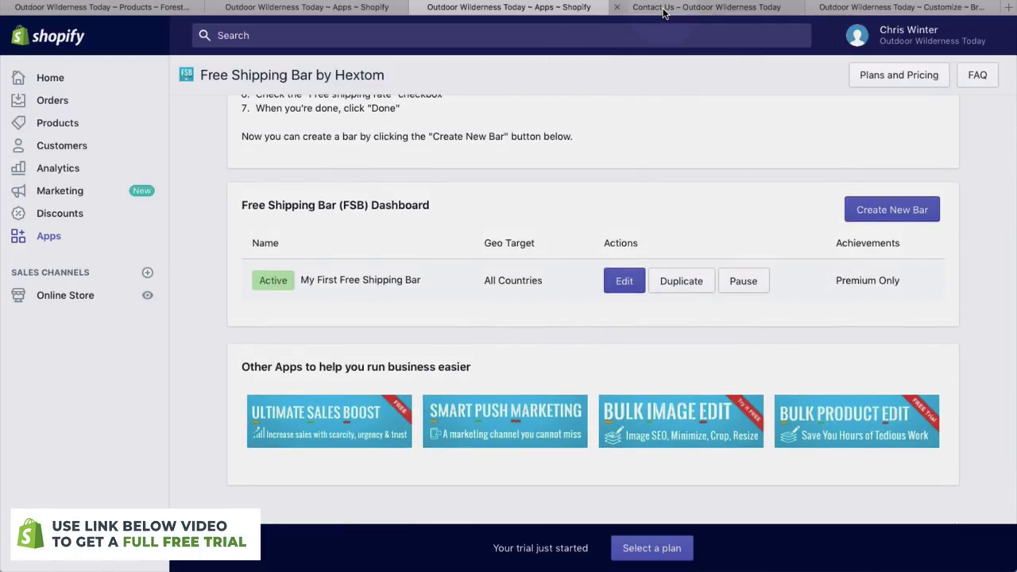
{"action": "left_click", "coordinate": [664, 11]}
{"action": "scroll", "coordinate": [726, 71], "scroll_direction": "up", "scroll_amount": 3}
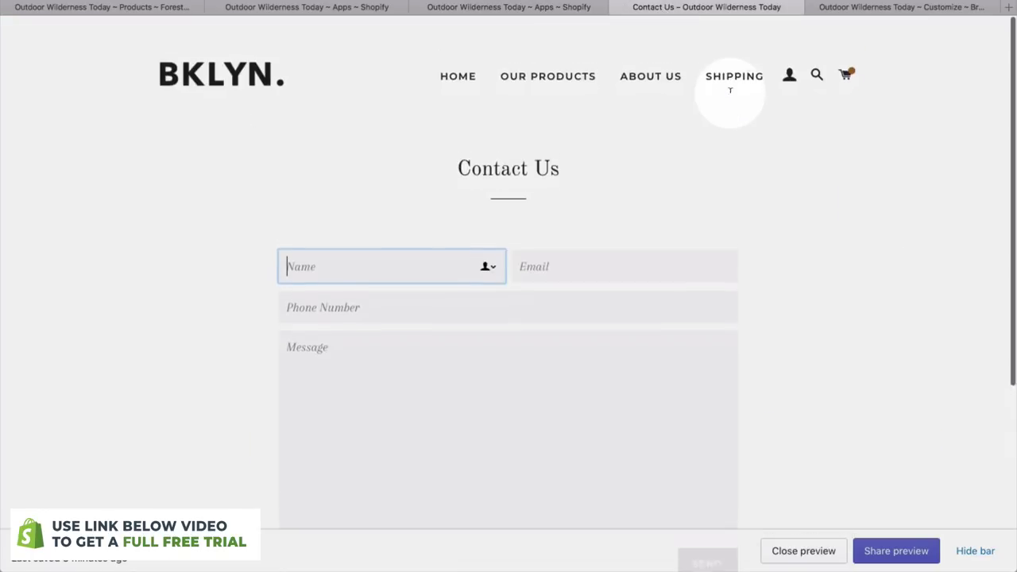
Step: Load the storefront home via the BKLYN logo and try the Opening Soon email signup
{"action": "left_click", "coordinate": [232, 54]}
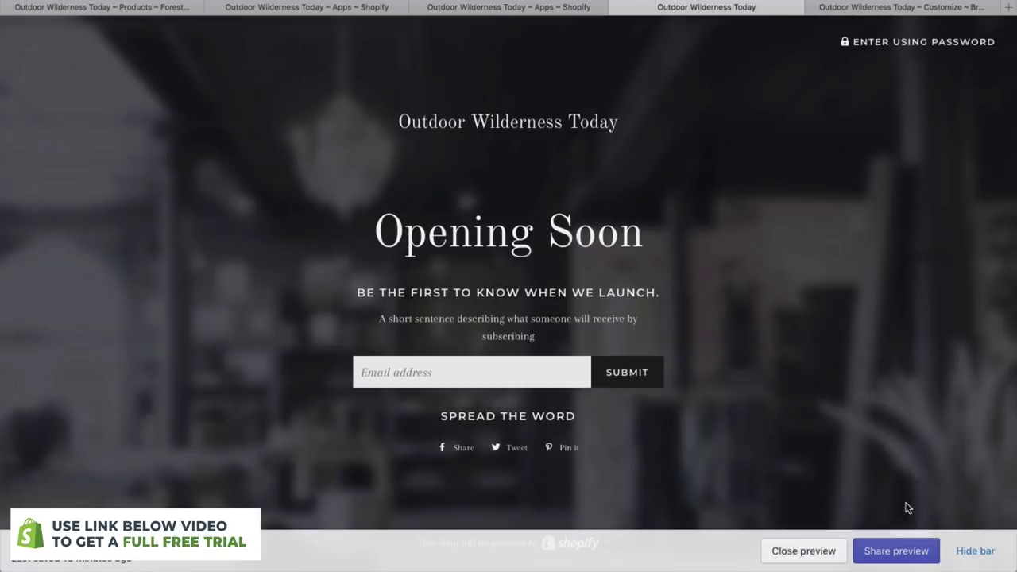
{"action": "left_click", "coordinate": [517, 367]}
{"action": "type", "text": "outdoor"}
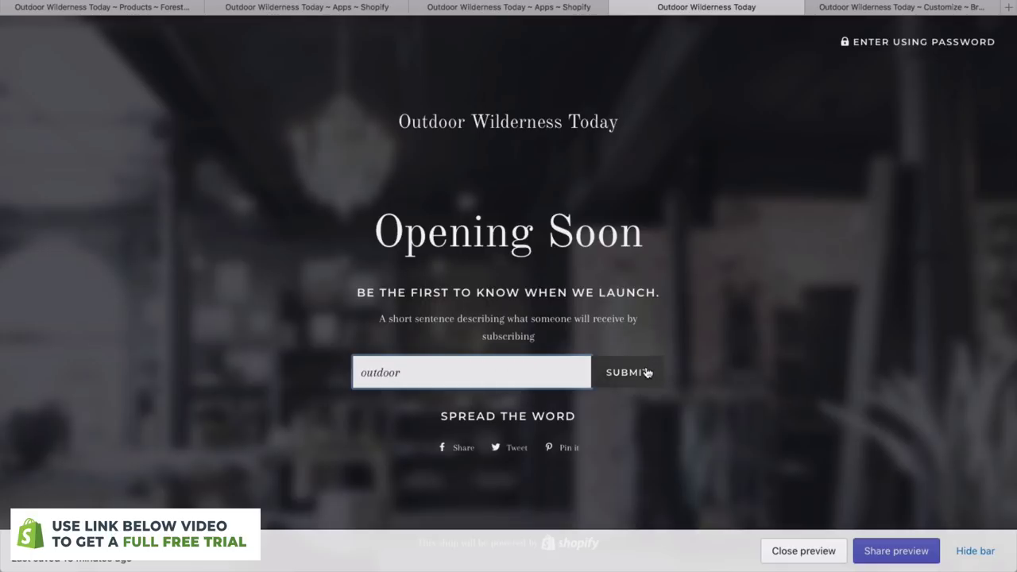
{"action": "left_click", "coordinate": [627, 372]}
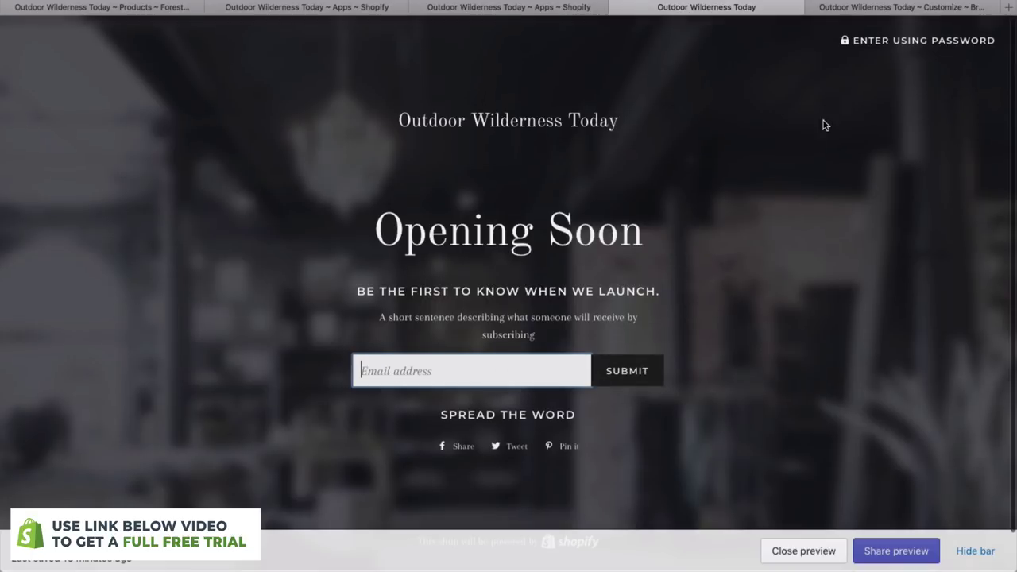